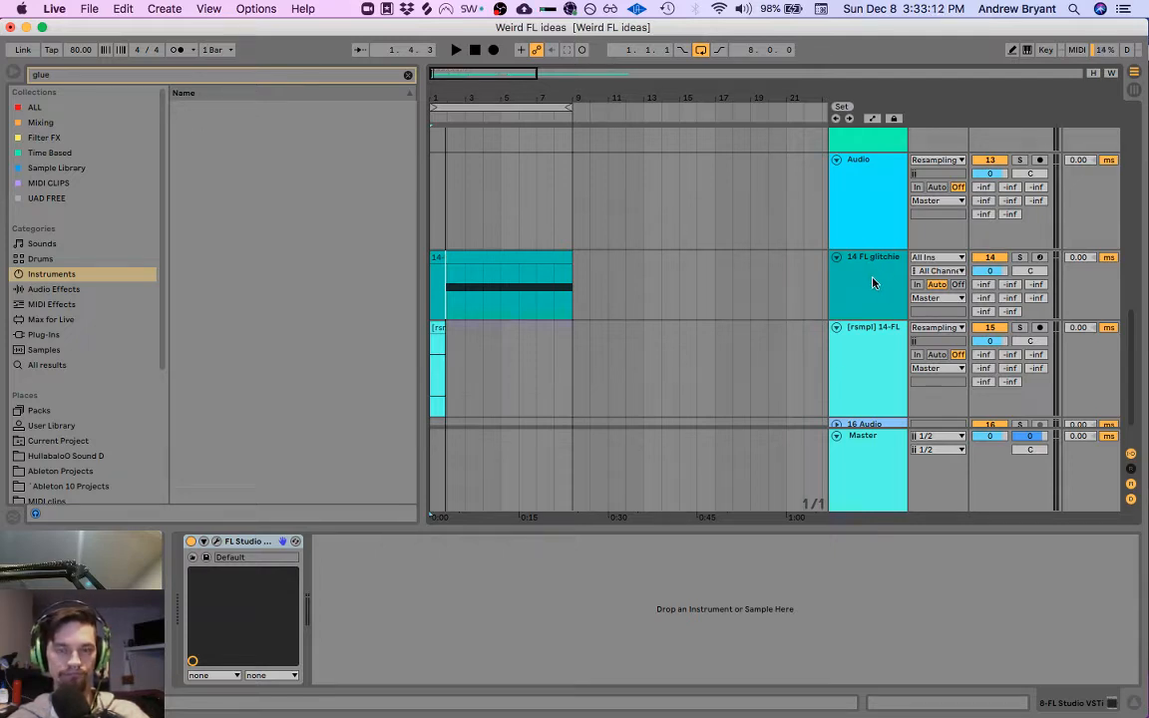
# Step: Delete the [rsmpl] 14-FL audio track below the 14 FL glitchie track
pyautogui.click(859, 363)
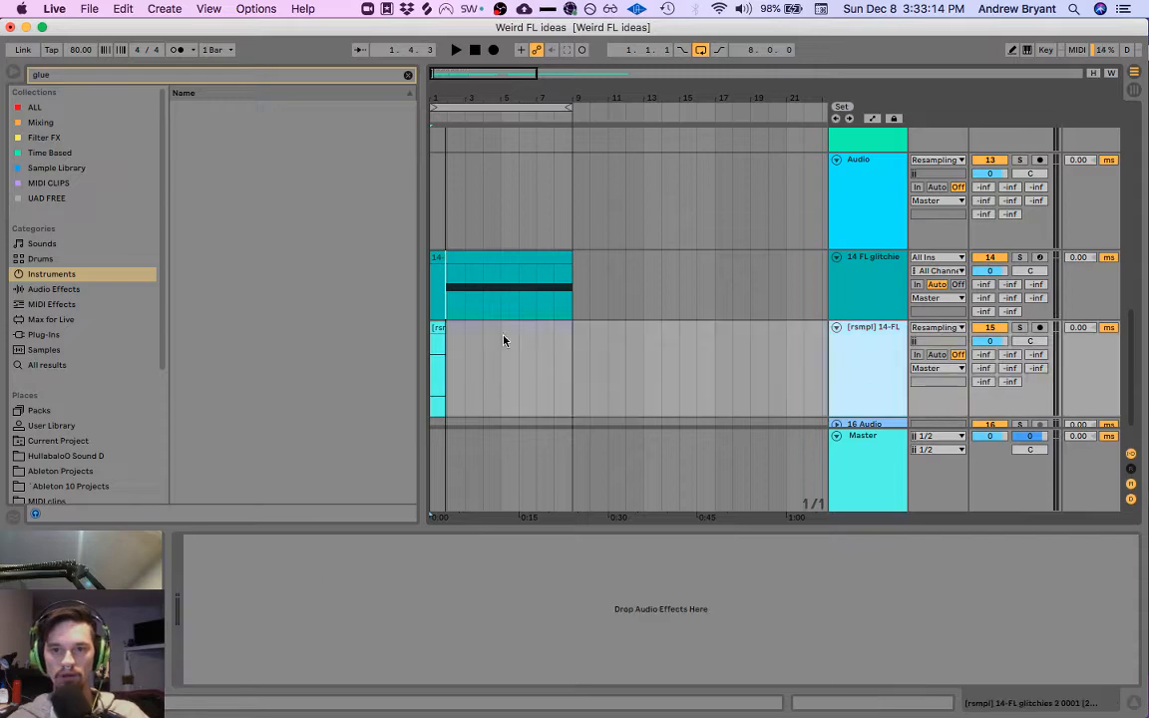
pyautogui.press('Delete')
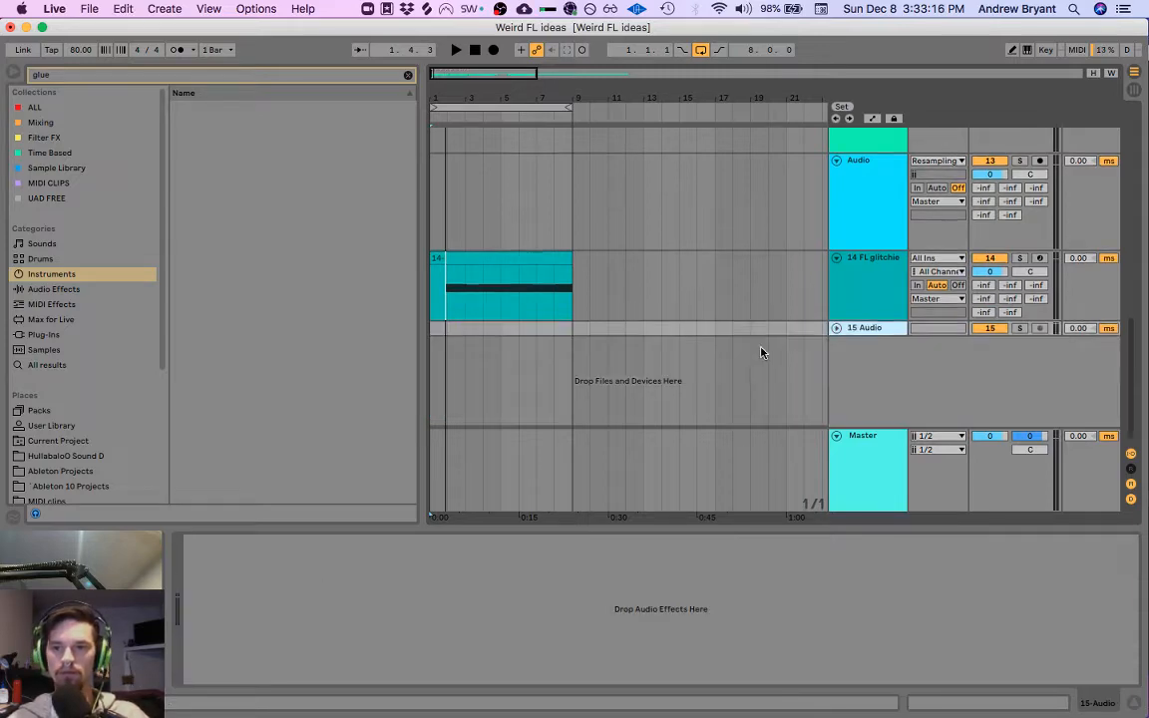
# Step: Open FL Studio from the VSTi device on track 8, dismissing the unlock notice and the About settings
pyautogui.scroll(10, 768, 344)
pyautogui.scroll(2, 821, 331)
pyautogui.click(875, 259)
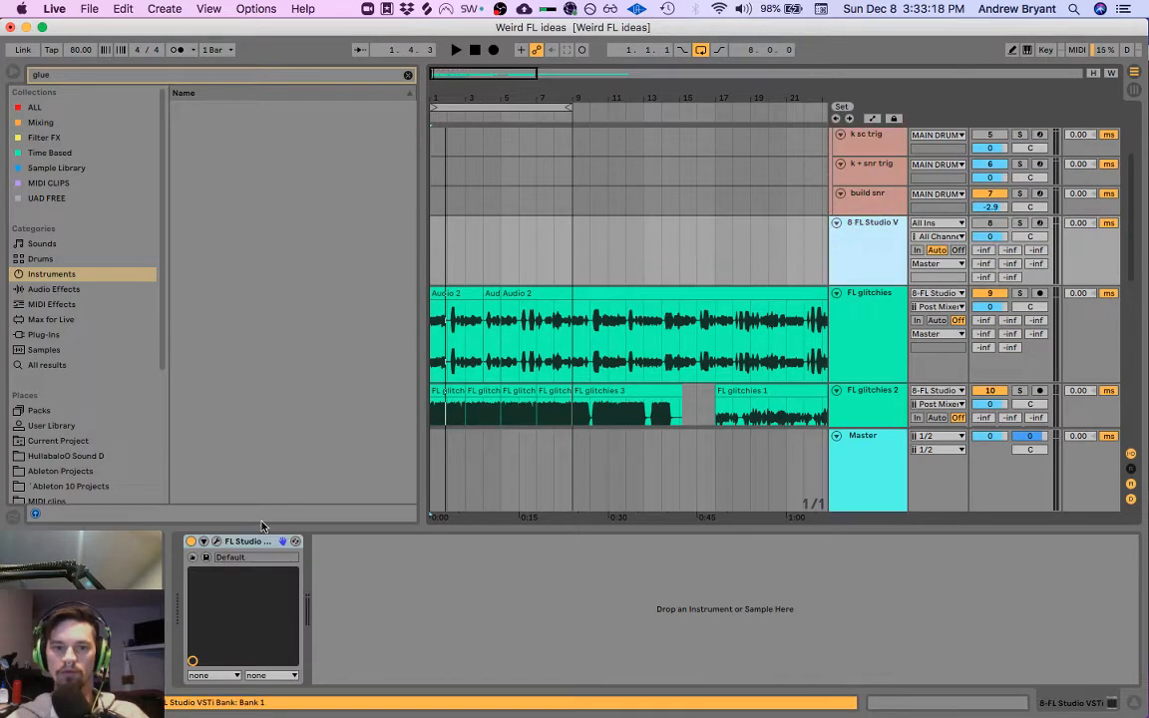
pyautogui.click(215, 543)
pyautogui.click(238, 475)
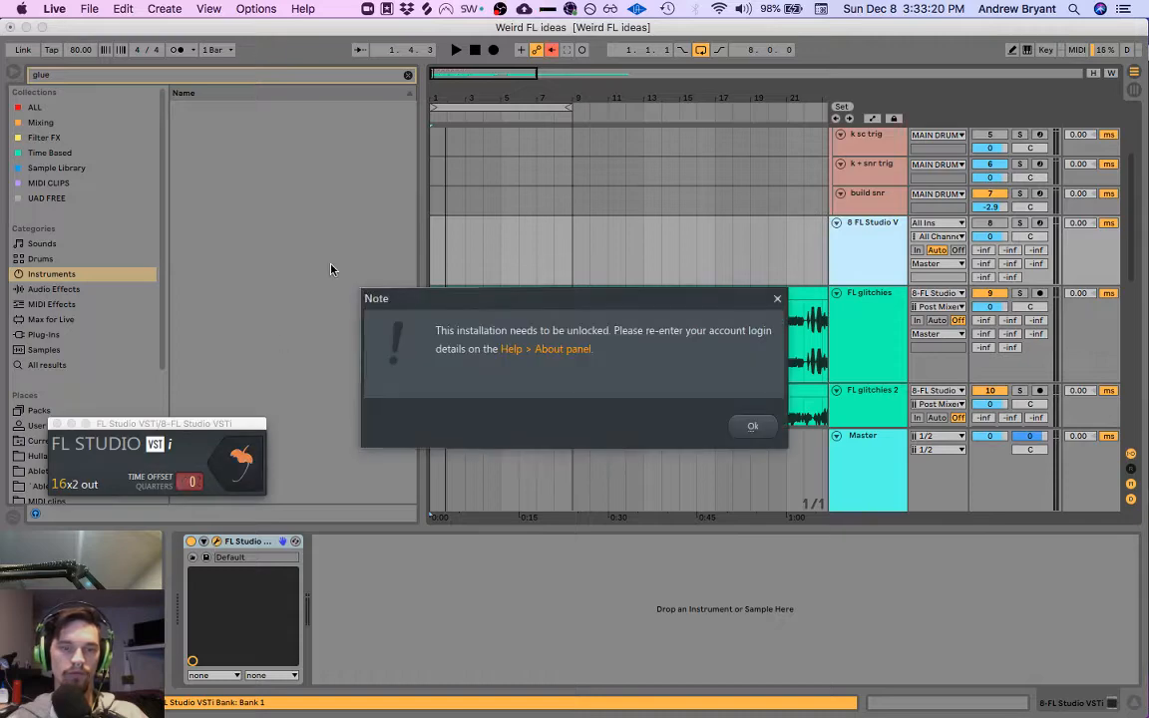
pyautogui.click(754, 429)
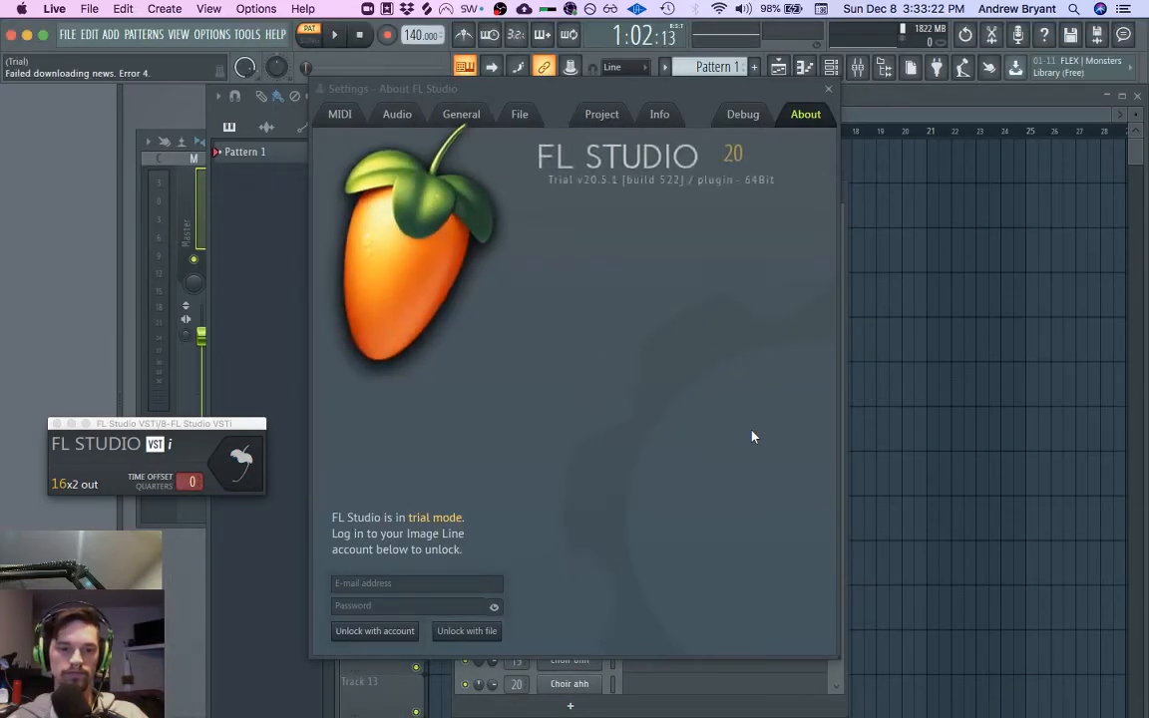
pyautogui.click(828, 90)
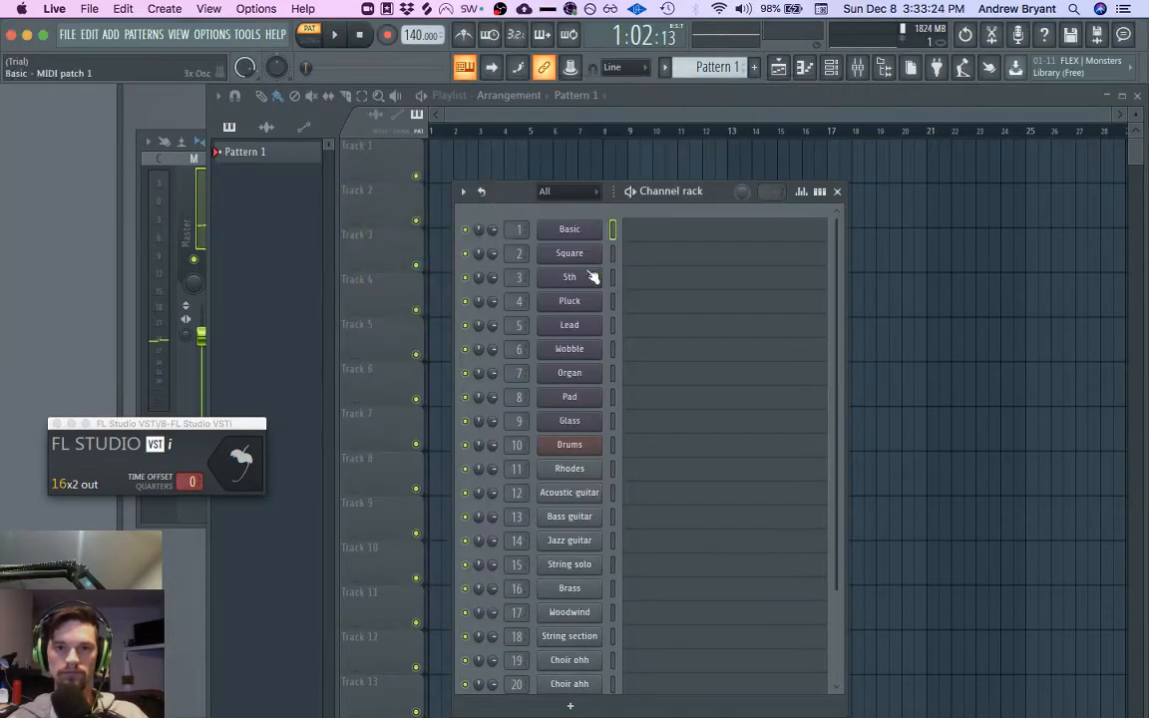
# Step: Move the small FL Studio VSTi plugin window up beside the playlist's track headers
pyautogui.press('super+Tab')
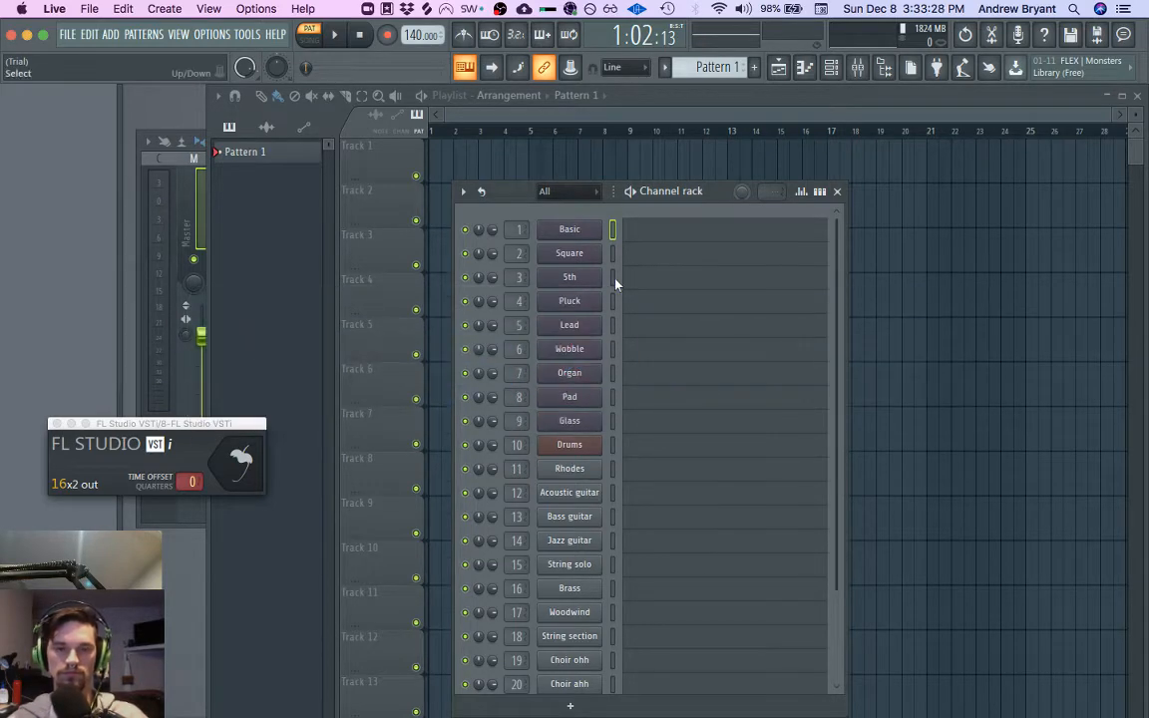
pyautogui.hotkey('ctrl', 'Left')
pyautogui.hotkey('ctrl', 'Right')
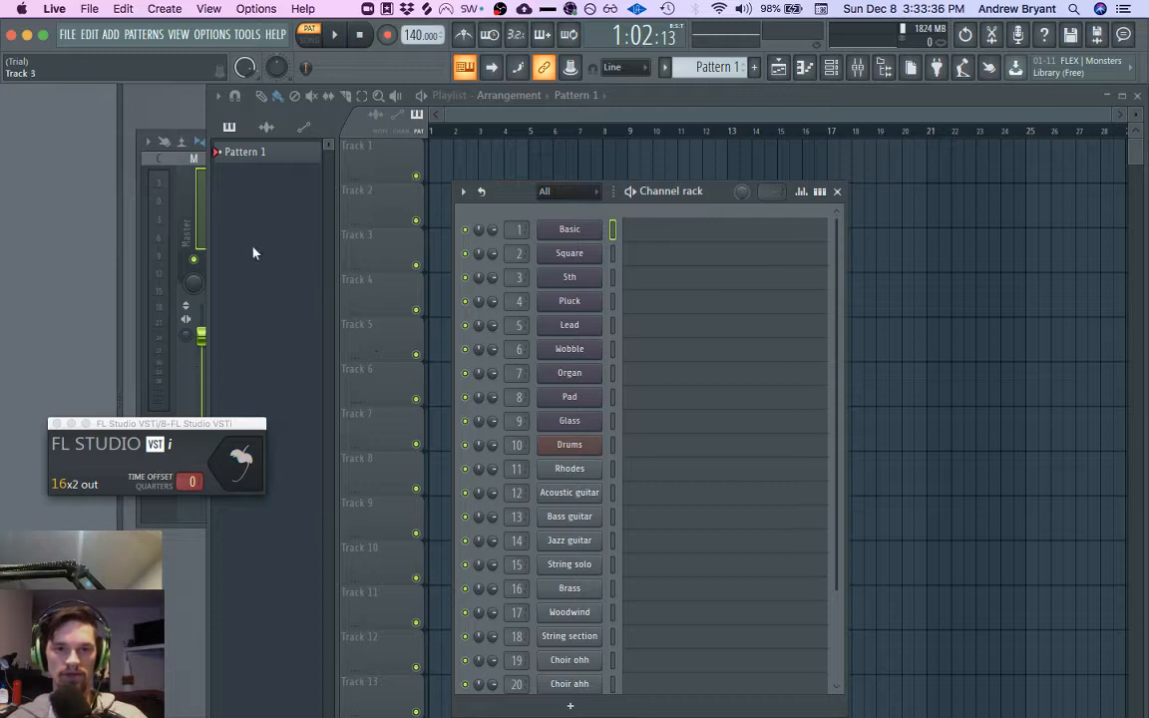
pyautogui.moveTo(152, 424); pyautogui.dragTo(314, 334)
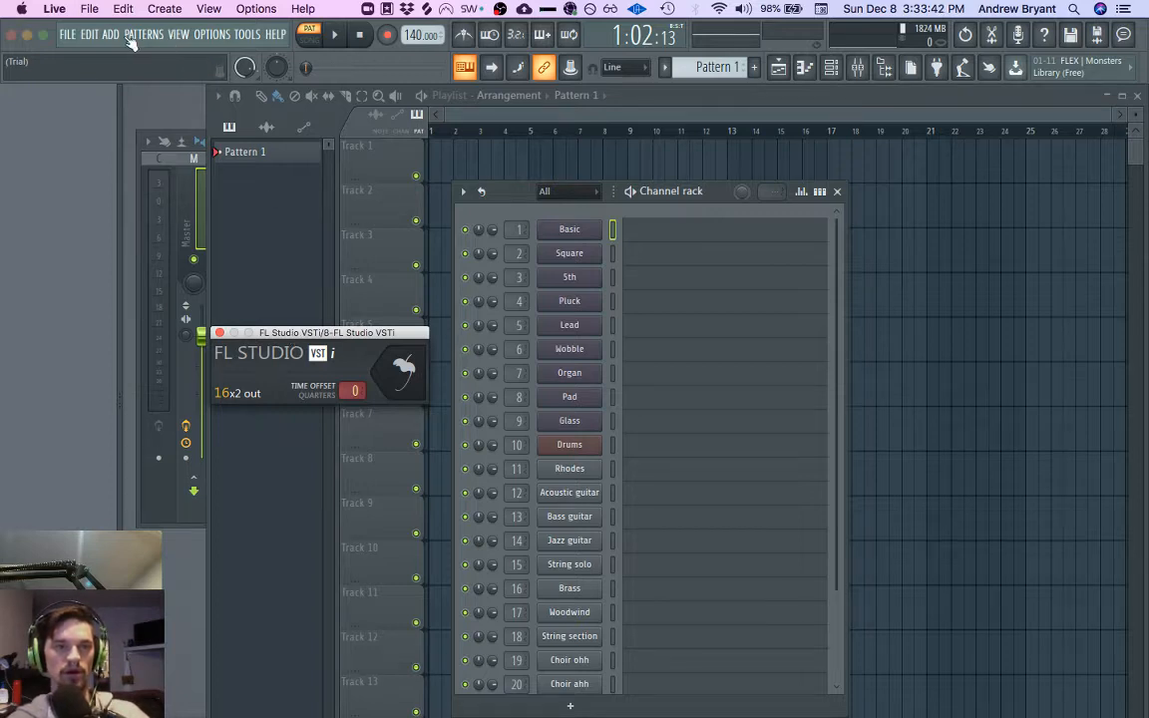
pyautogui.moveTo(305, 335); pyautogui.dragTo(282, 354)
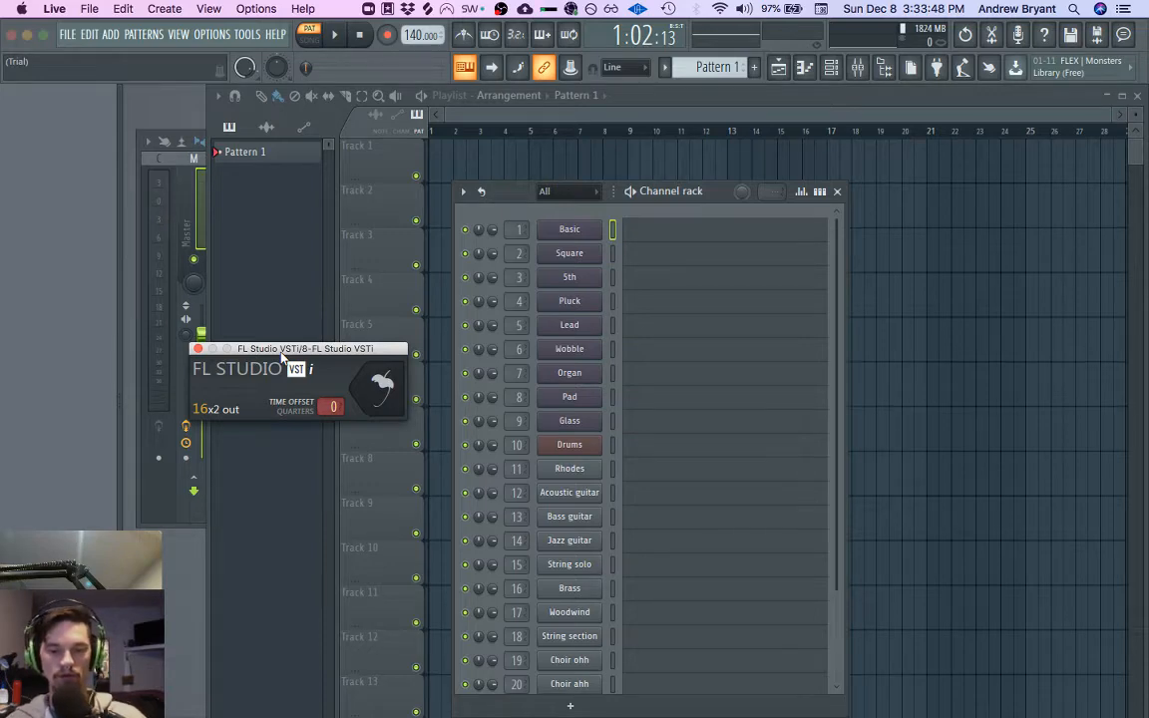
# Step: Switch back from FL Studio to the Ableton Live arrangement
pyautogui.press('super+Tab')
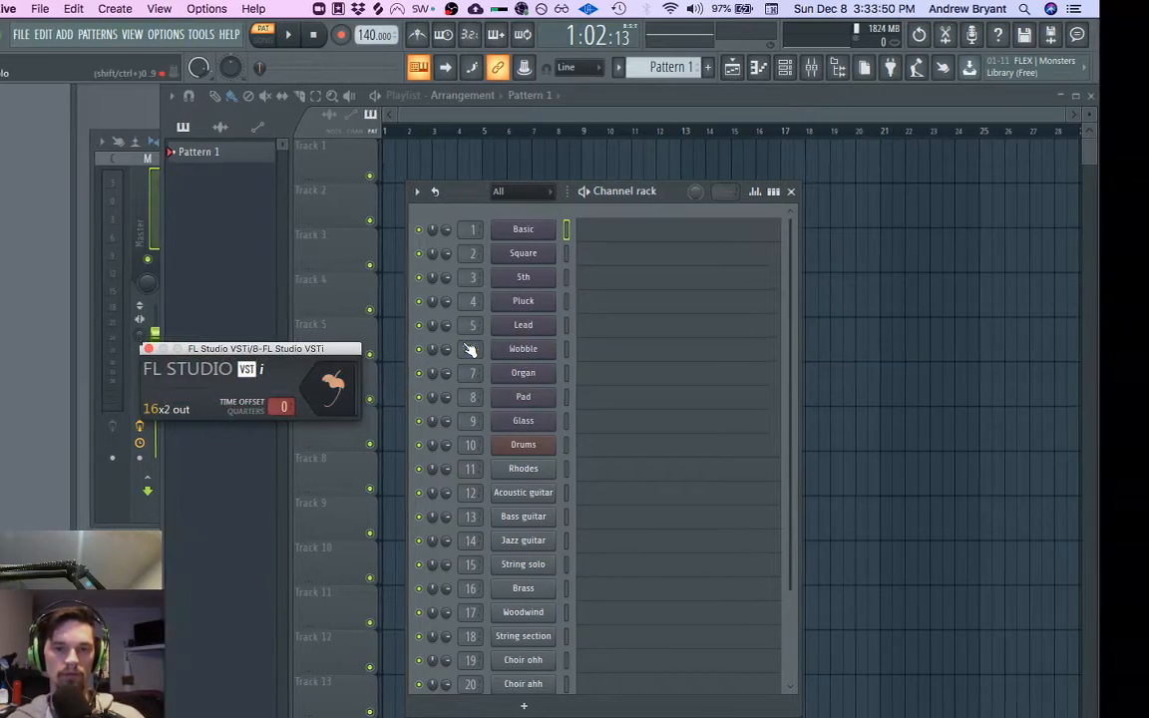
pyautogui.hotkey('ctrl', 'Left')
pyautogui.hotkey('ctrl', 'Right')
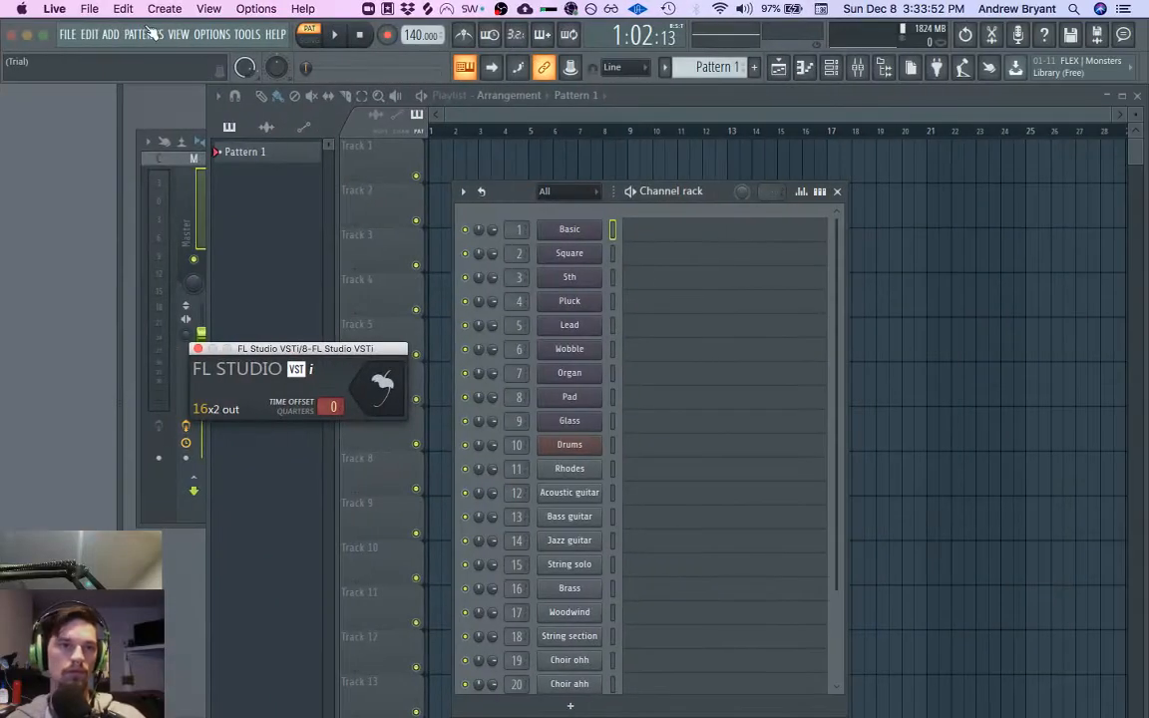
pyautogui.click(61, 9)
pyautogui.click(61, 9)
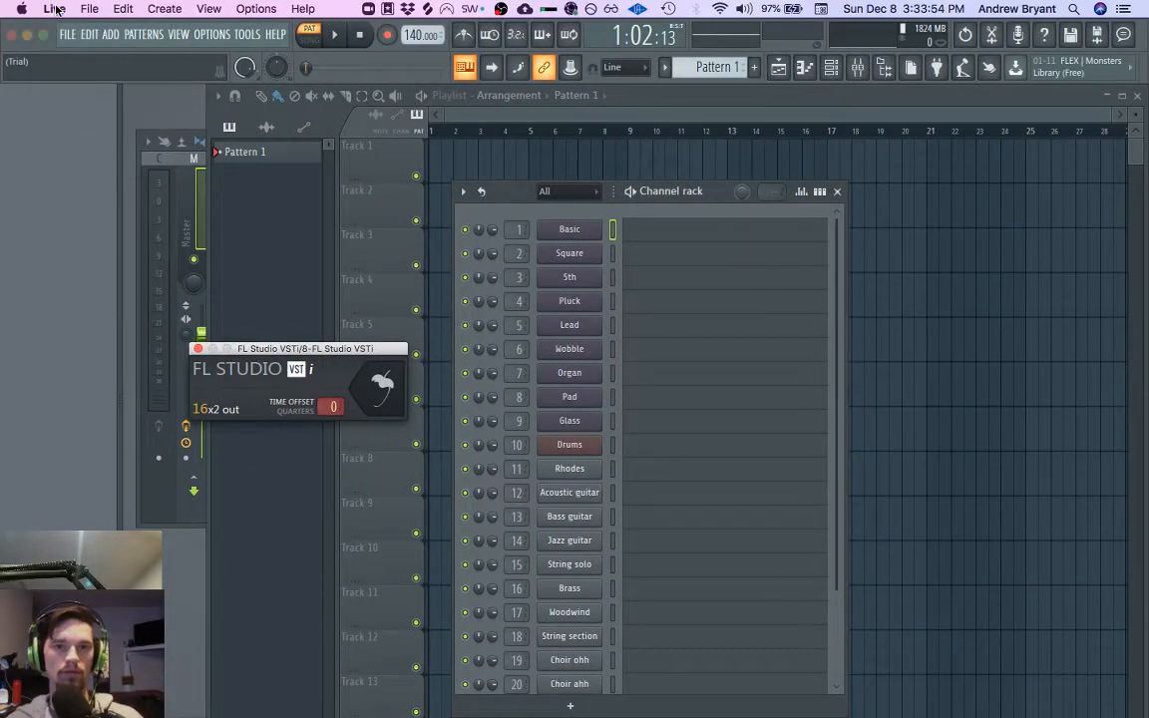
pyautogui.hotkey('ctrl', 'Up')
pyautogui.click(425, 247)
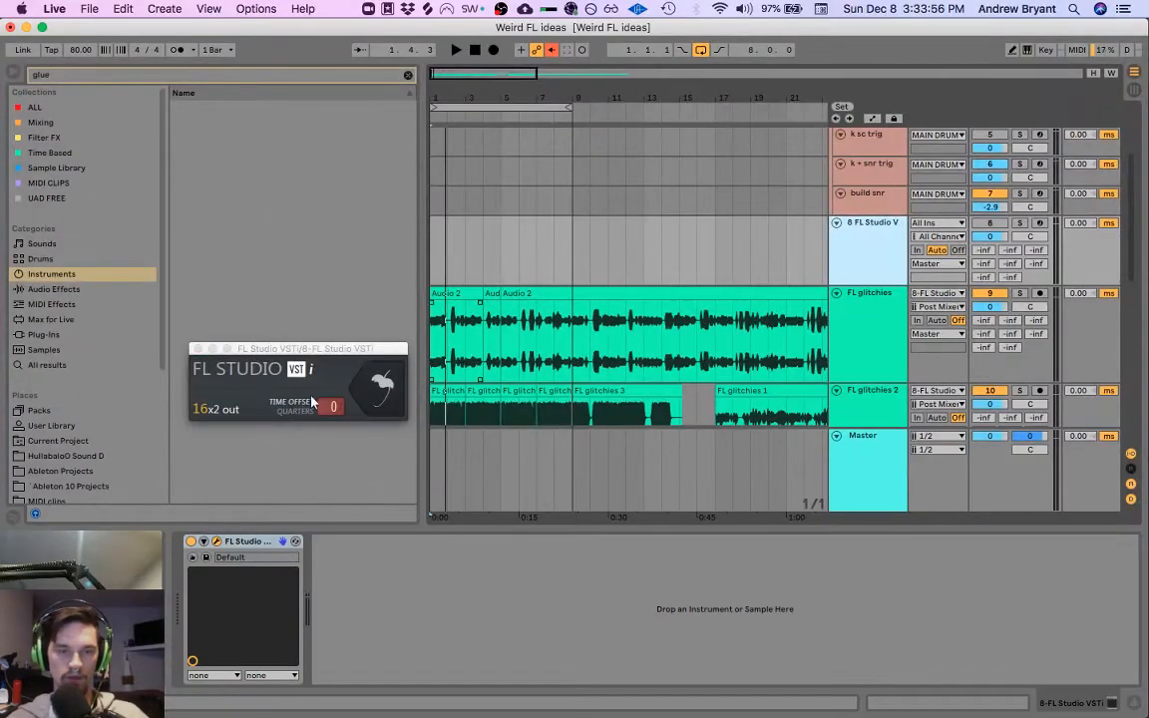
# Step: Set Live's audio output device to Multi-Output Device (0 In, 2 Out) and close the preferences
pyautogui.press('super+comma')
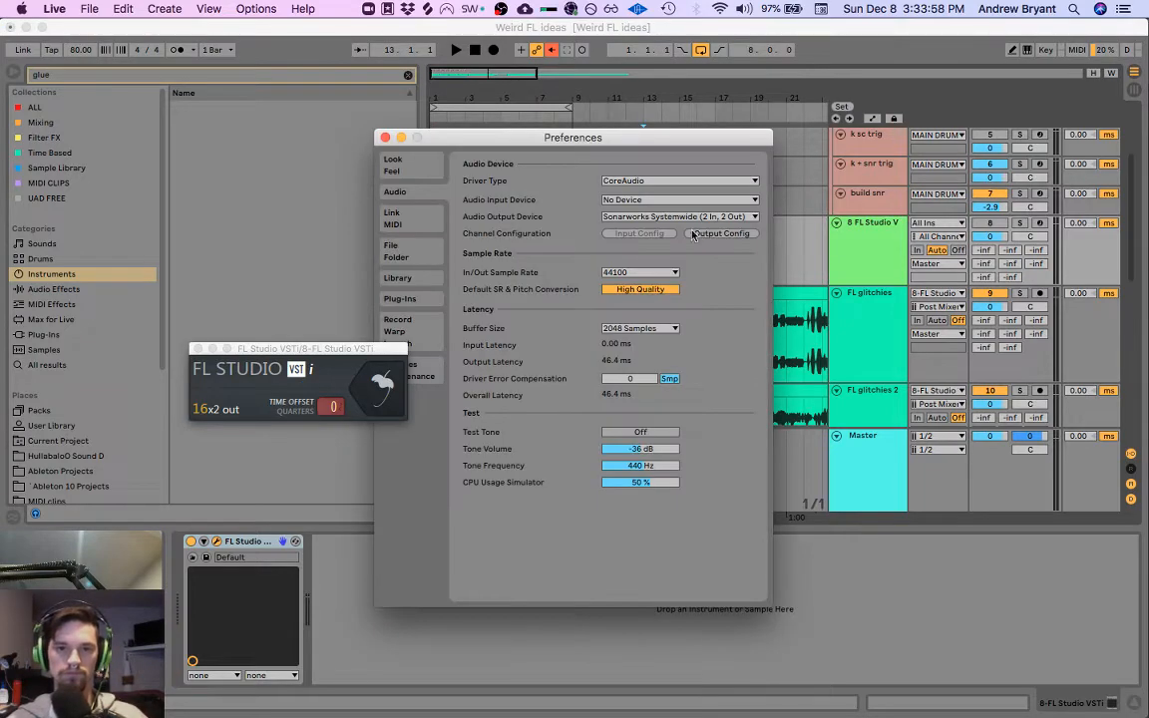
pyautogui.click(666, 217)
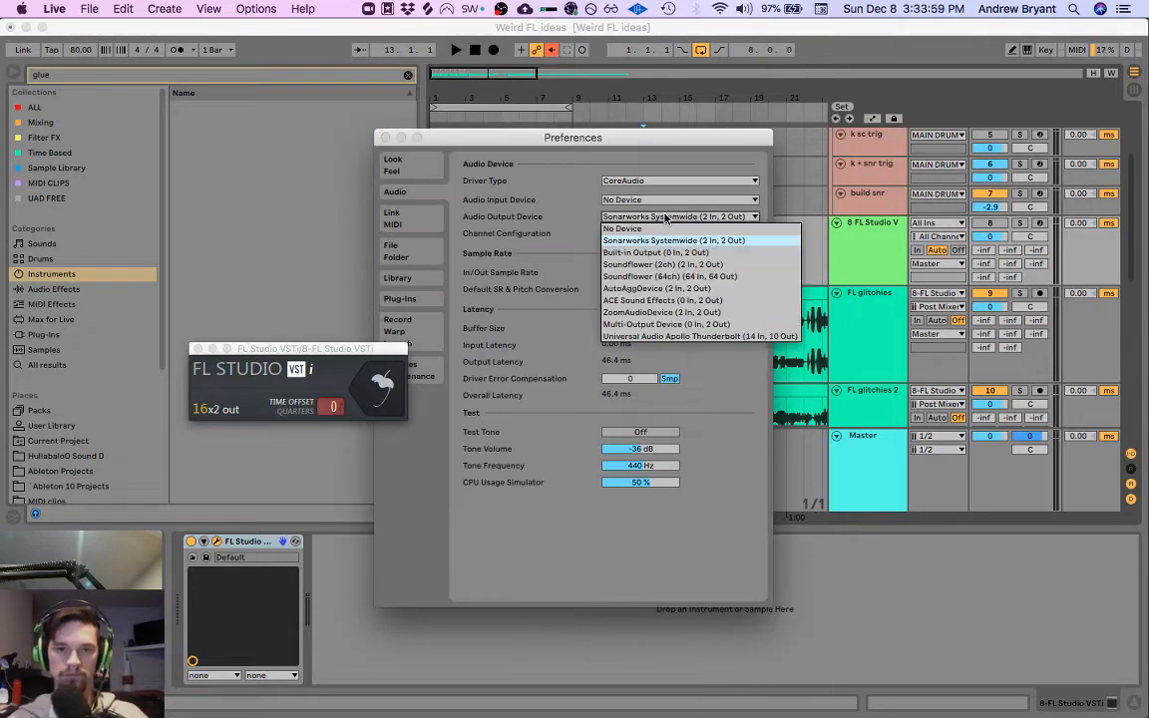
pyautogui.click(631, 324)
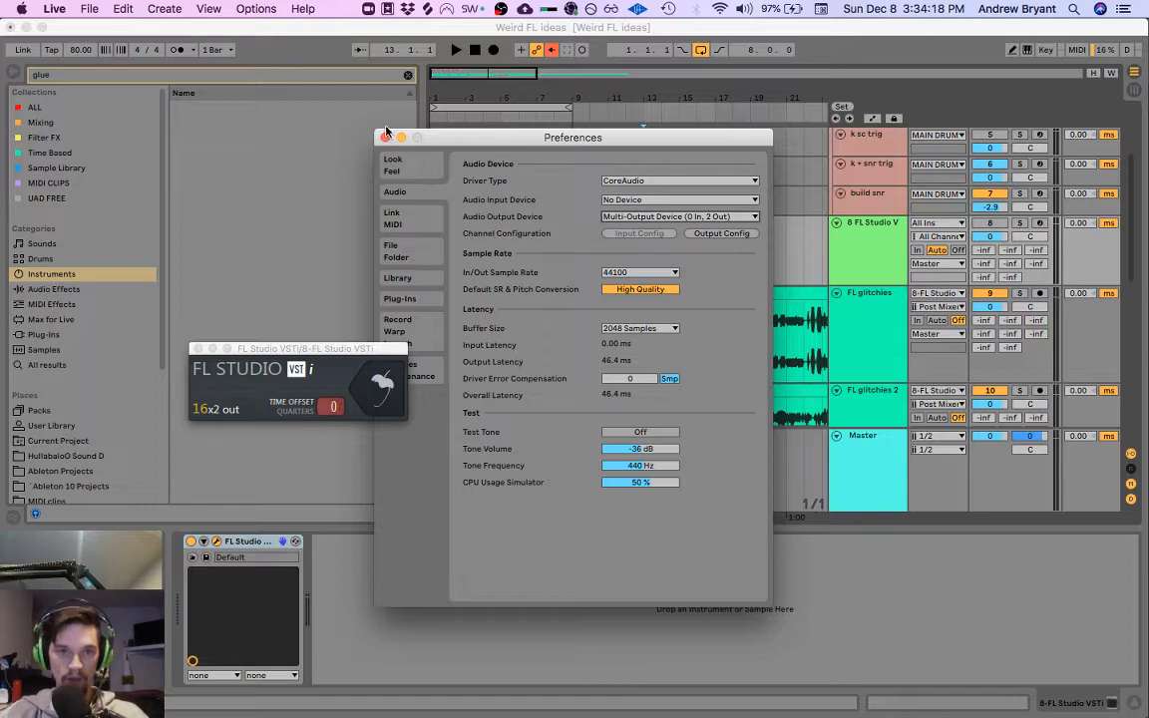
pyautogui.click(385, 139)
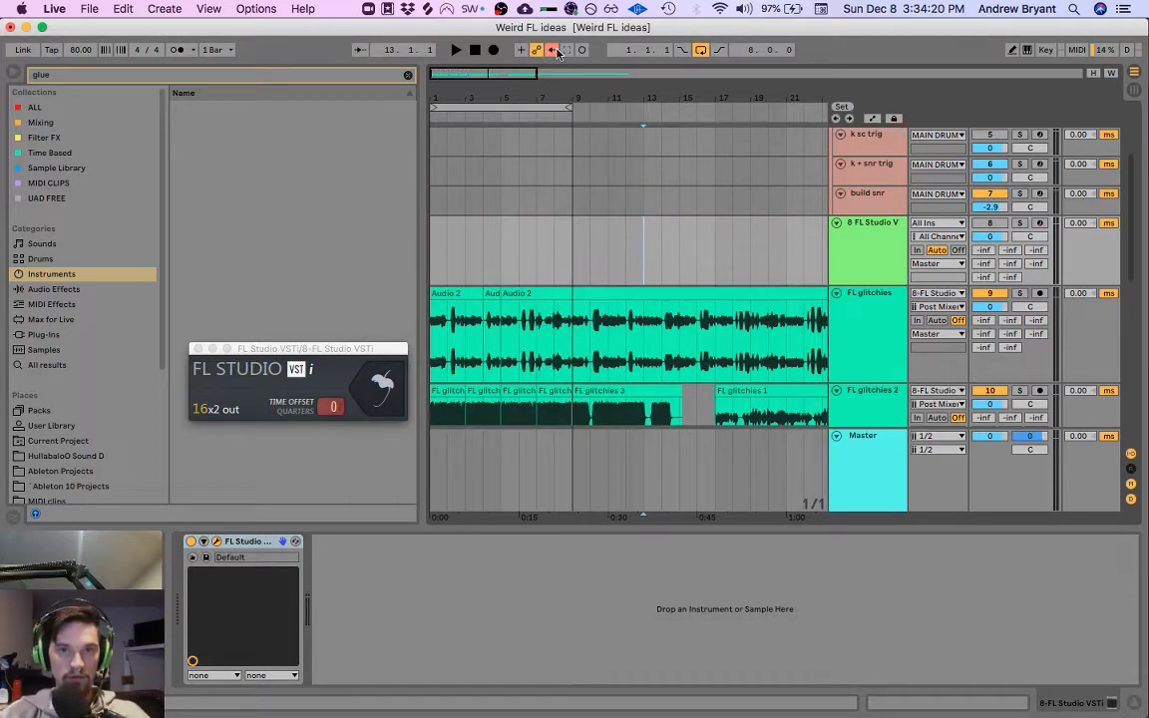
# Step: Play the arrangement briefly from bar 1 to check the audio output, with the FL Studio track selected
pyautogui.click(457, 317)
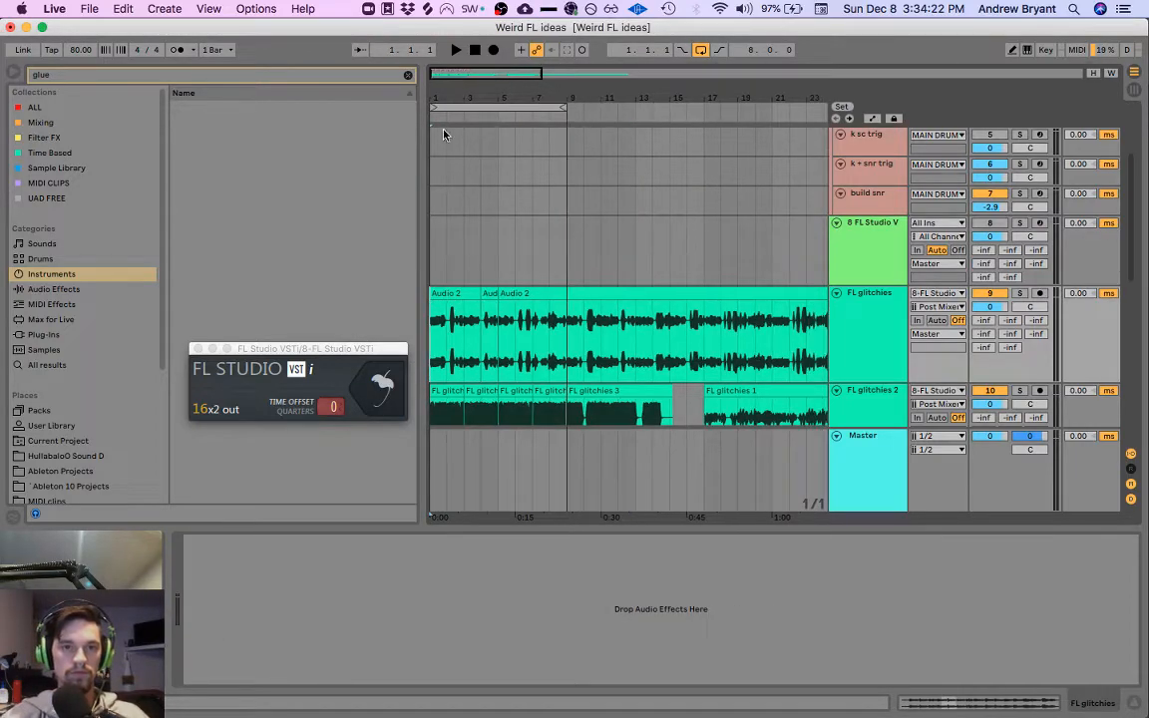
pyautogui.click(437, 247)
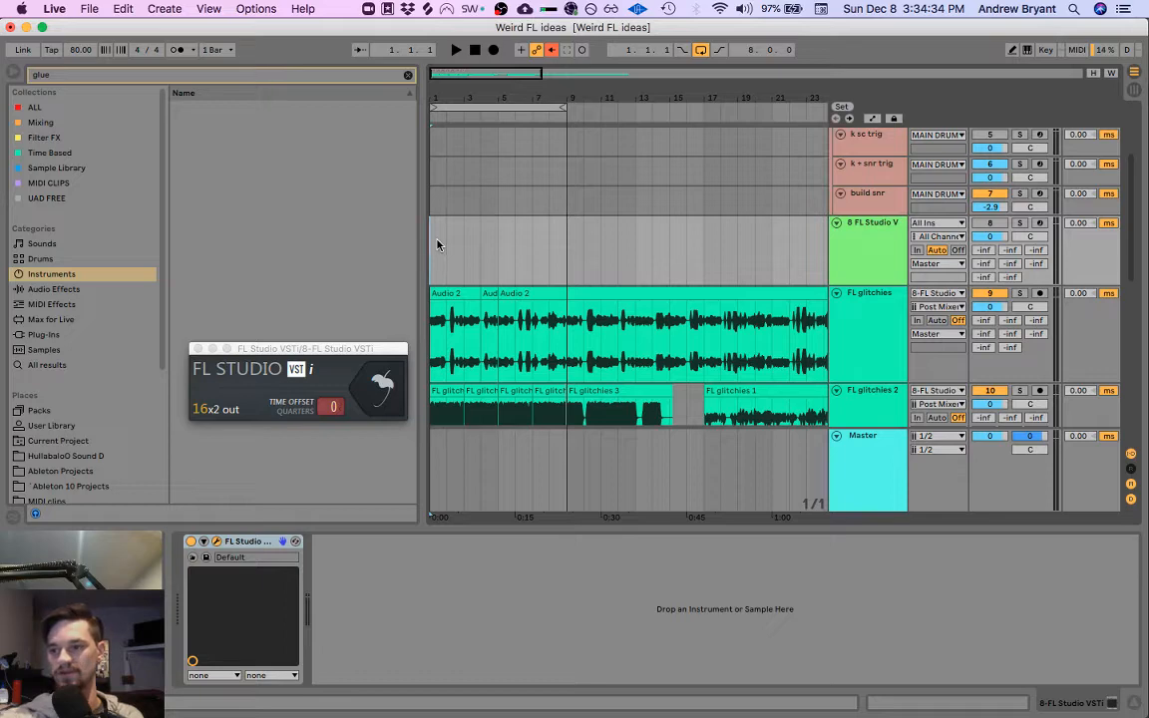
pyautogui.press('space')
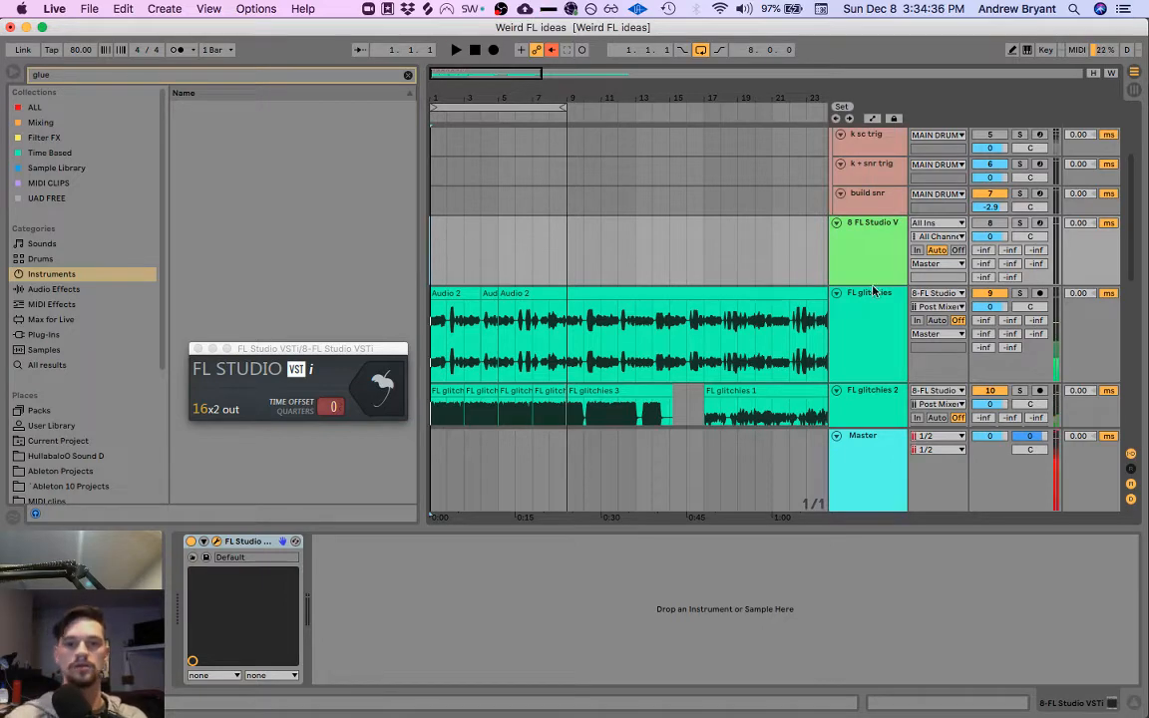
pyautogui.press('space')
# Step: Reopen the FL Studio interface from track 8's plugin window and close the unlock notice and About settings
pyautogui.moveTo(1136, 228); pyautogui.dragTo(1142, 362)
pyautogui.scroll(10, 1138, 339)
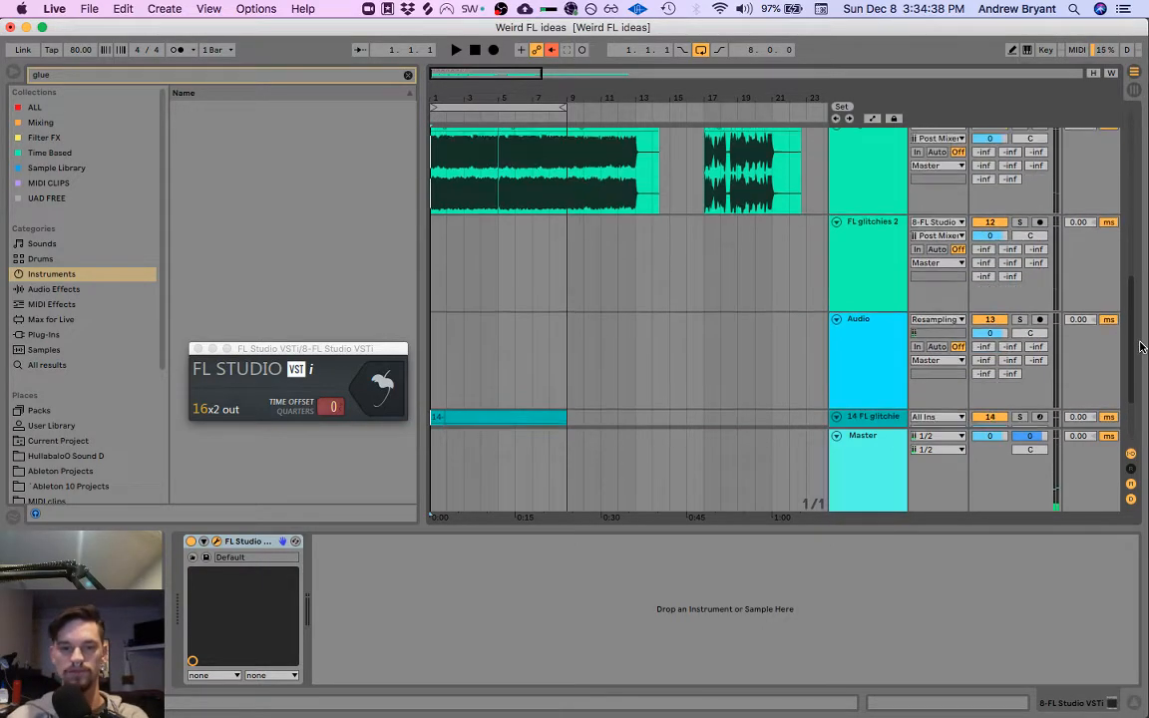
pyautogui.click(841, 321)
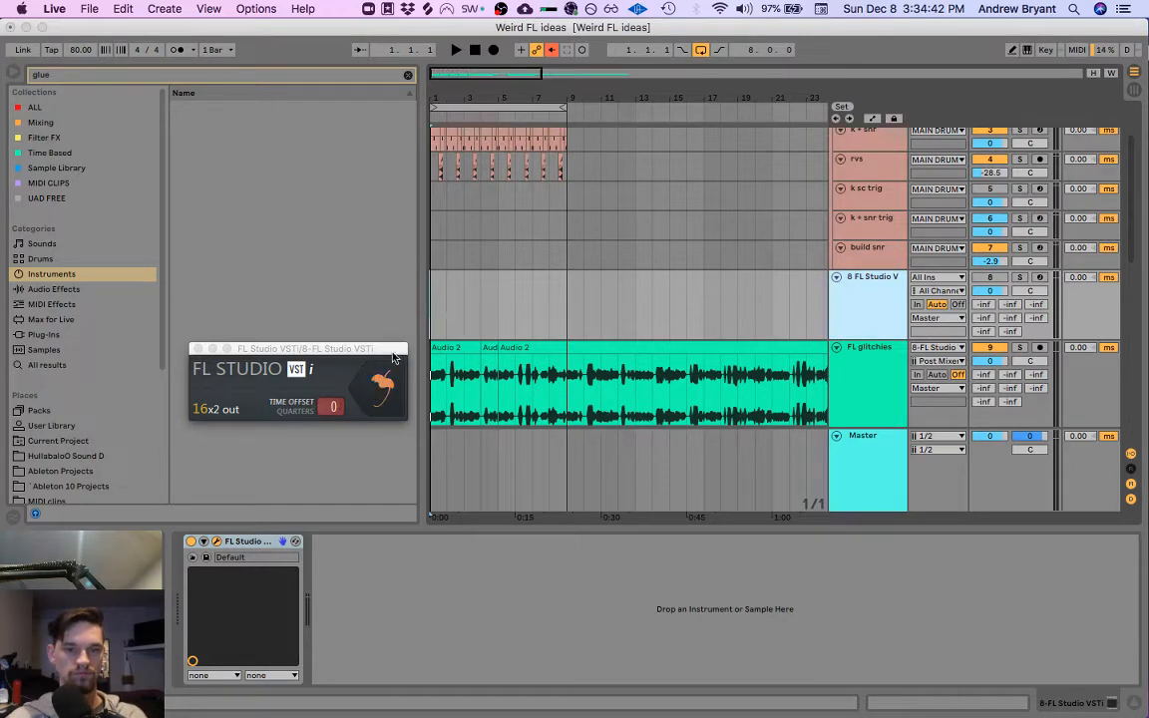
pyautogui.click(389, 397)
pyautogui.click(768, 423)
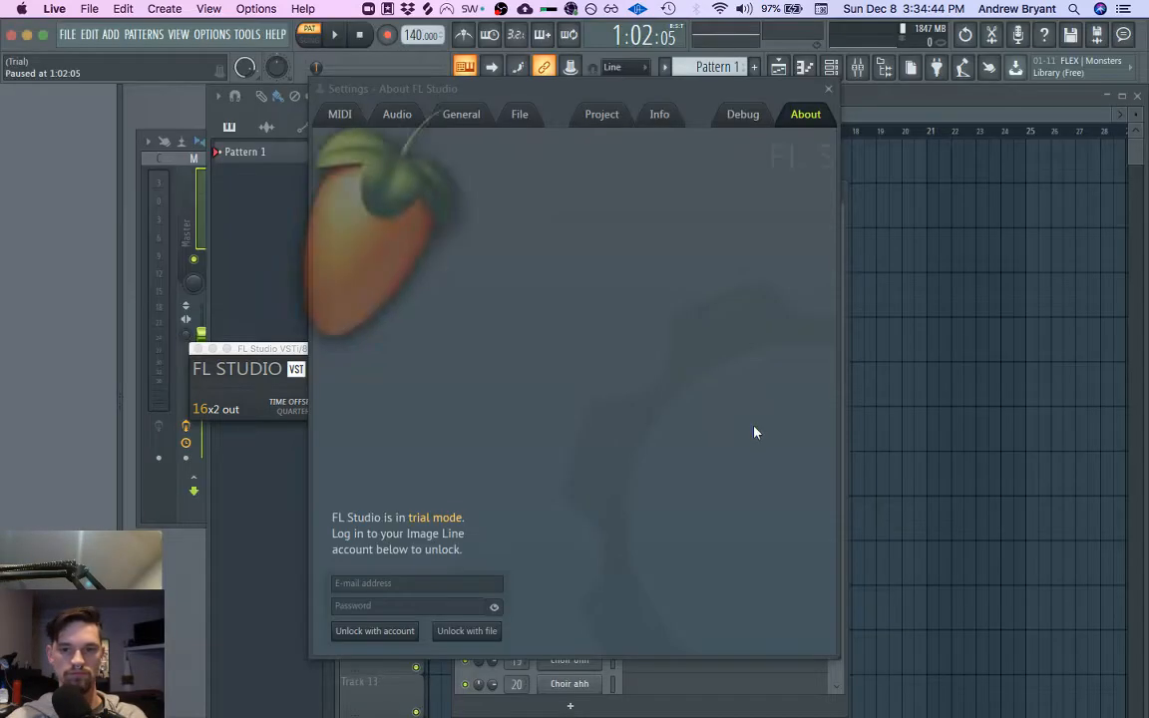
pyautogui.click(828, 89)
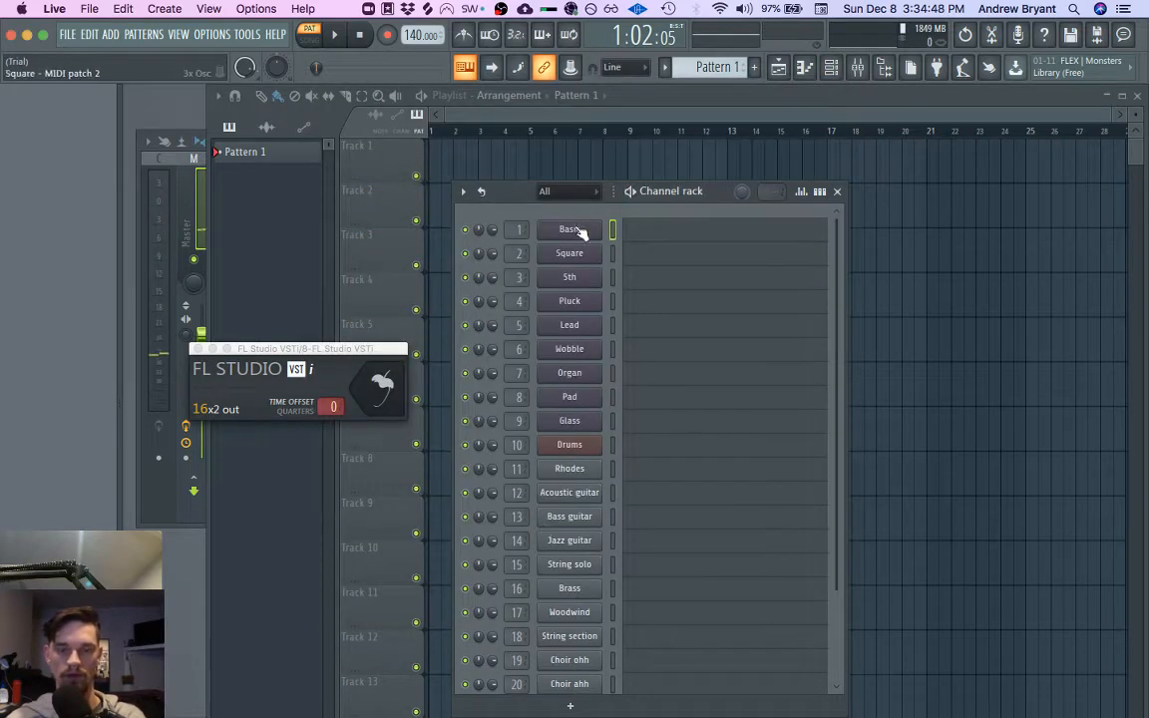
# Step: Place a Pattern 1 clip at bar 1 of playlist Track 1 and extend it to four bars
pyautogui.click(604, 108)
pyautogui.click(444, 163)
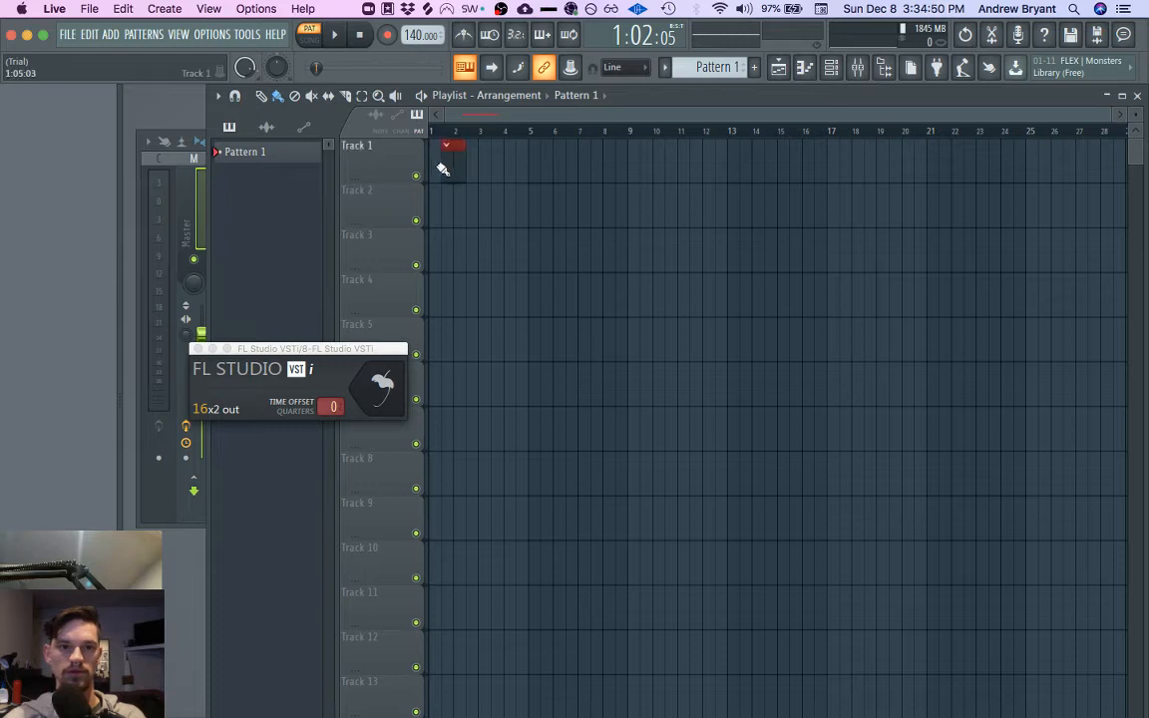
pyautogui.moveTo(448, 157); pyautogui.dragTo(527, 147)
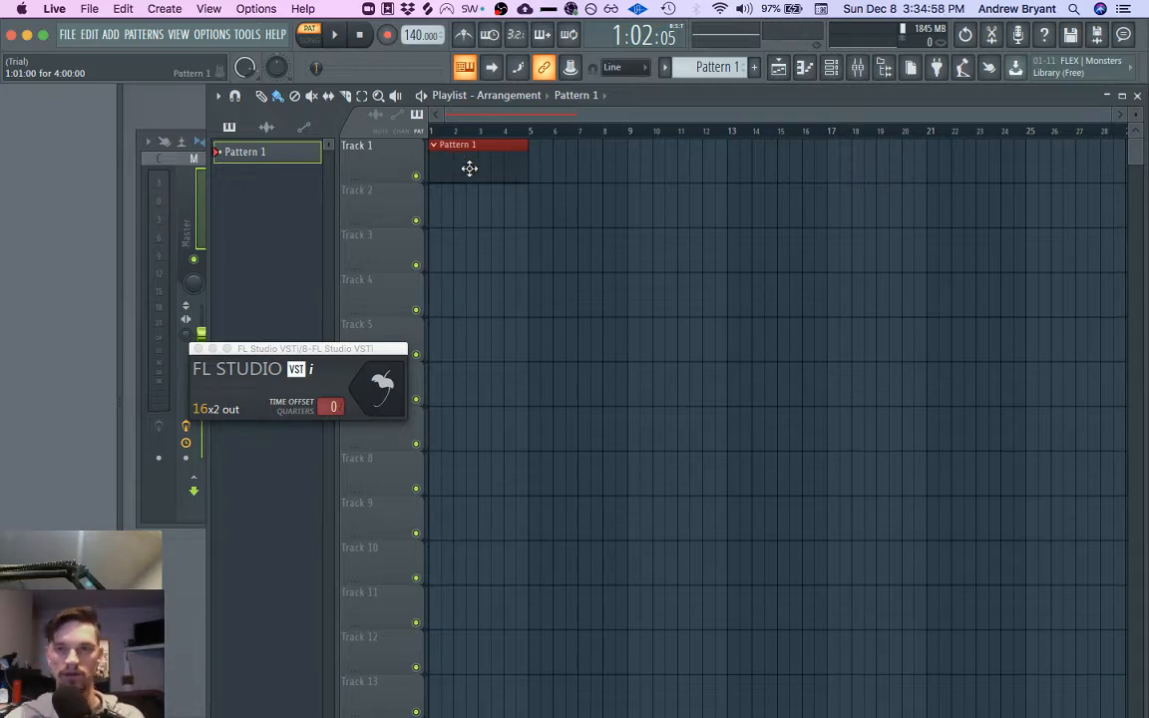
# Step: Replace the Basic instrument on channel 1 of the channel rack with Sytrus
pyautogui.press('F6')
pyautogui.rightClick(584, 230)
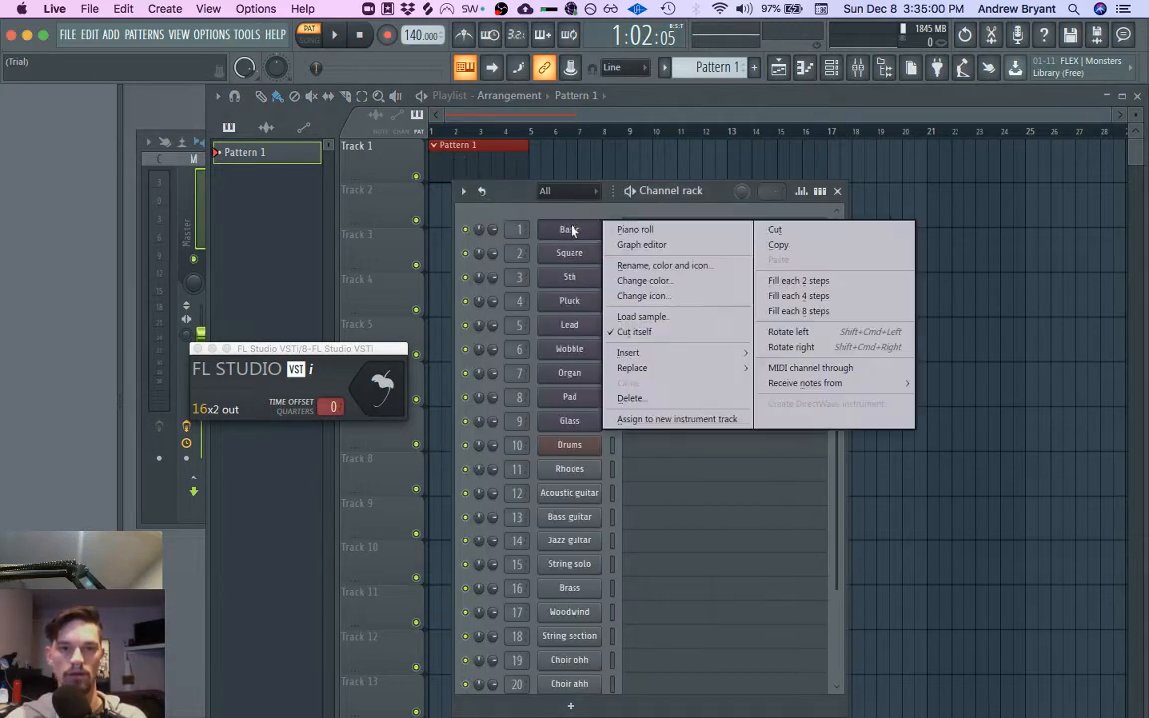
pyautogui.moveTo(695, 371)
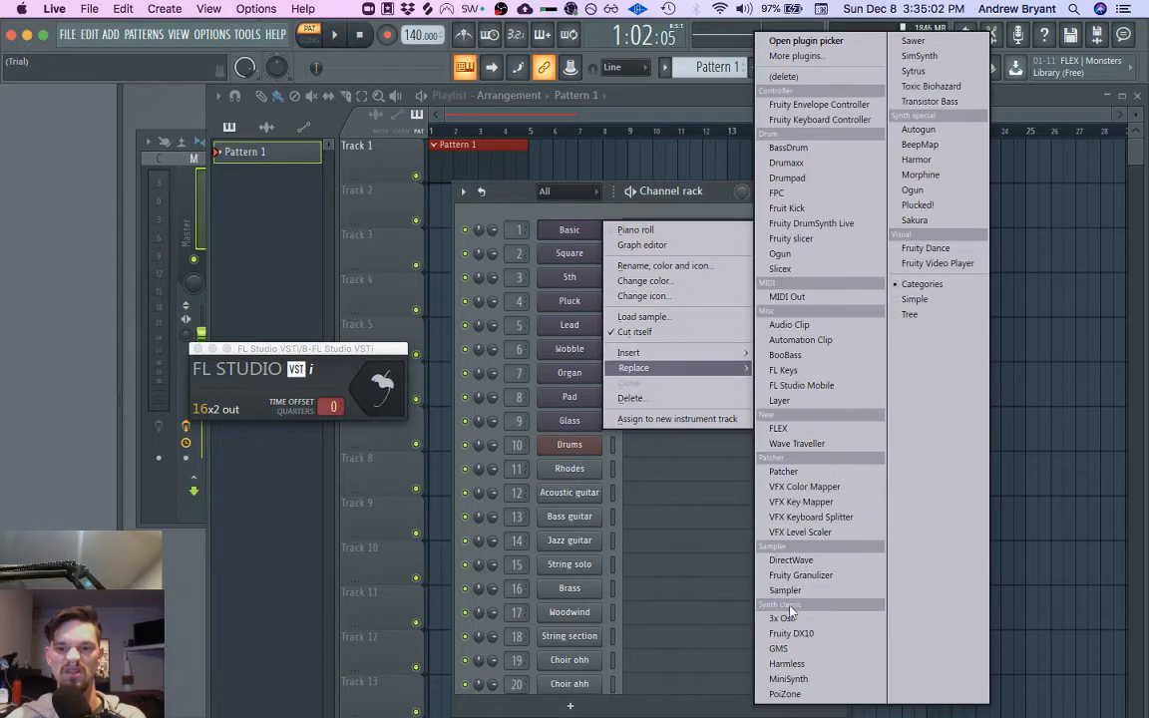
pyautogui.click(913, 71)
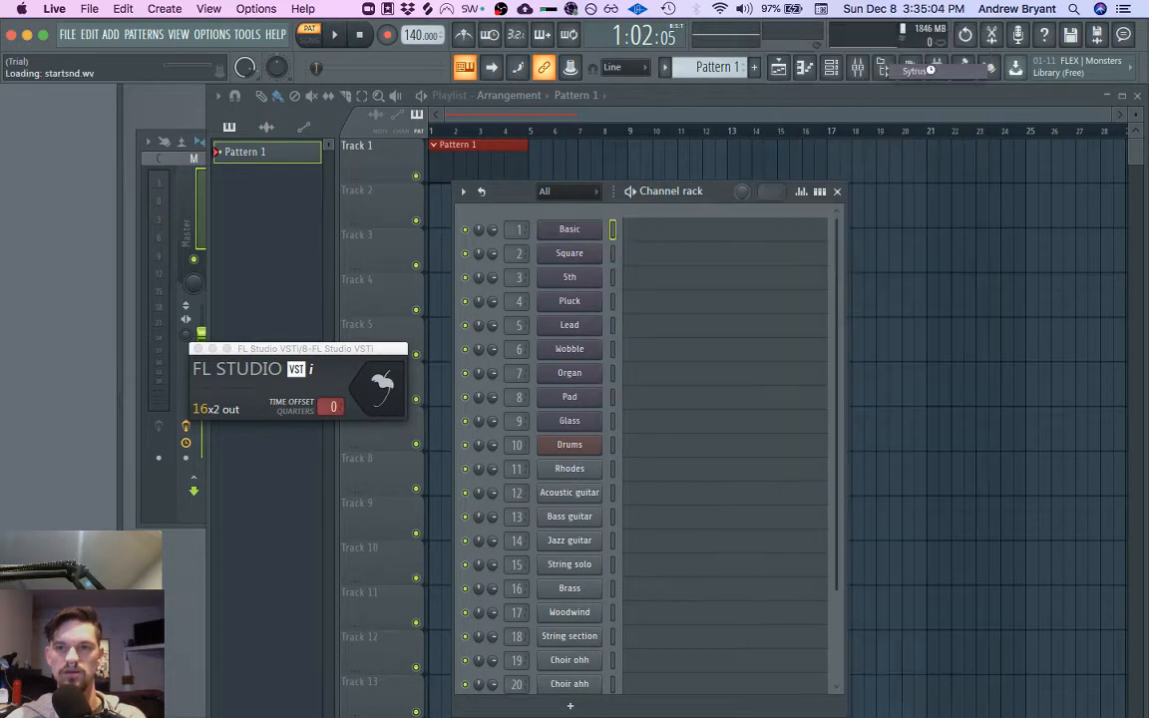
# Step: Load the Squelch preset in Sytrus
pyautogui.moveTo(1097, 145); pyautogui.dragTo(773, 203)
pyautogui.click(770, 199)
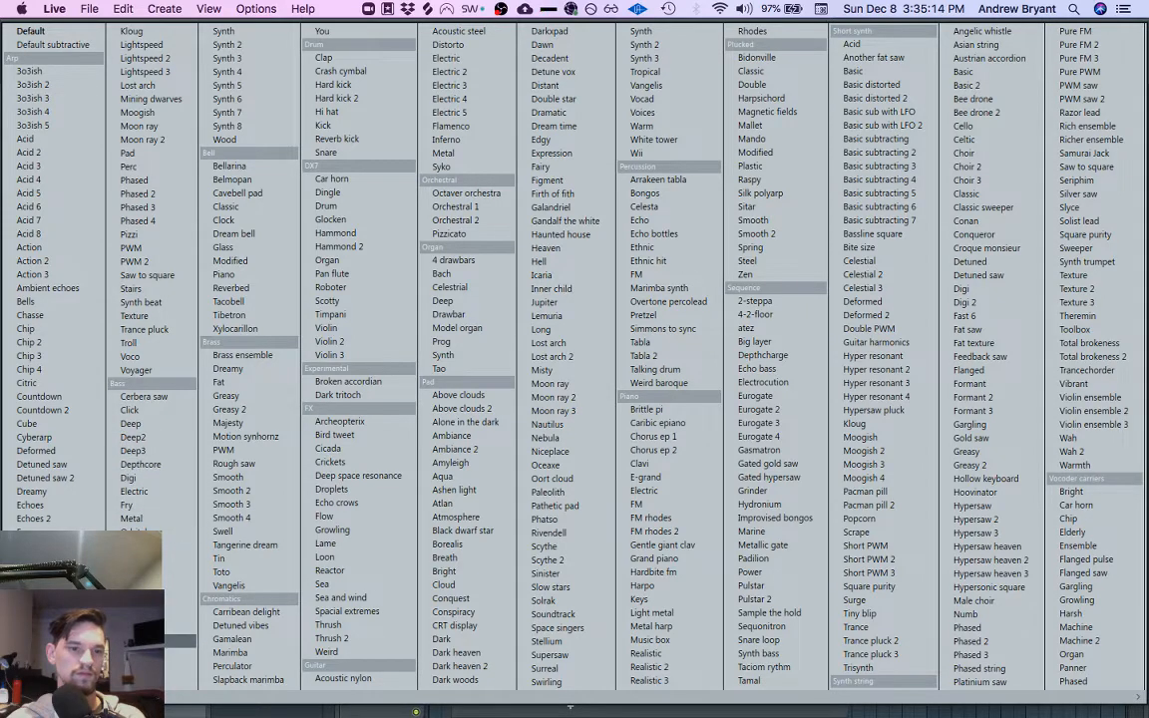
pyautogui.click(150, 640)
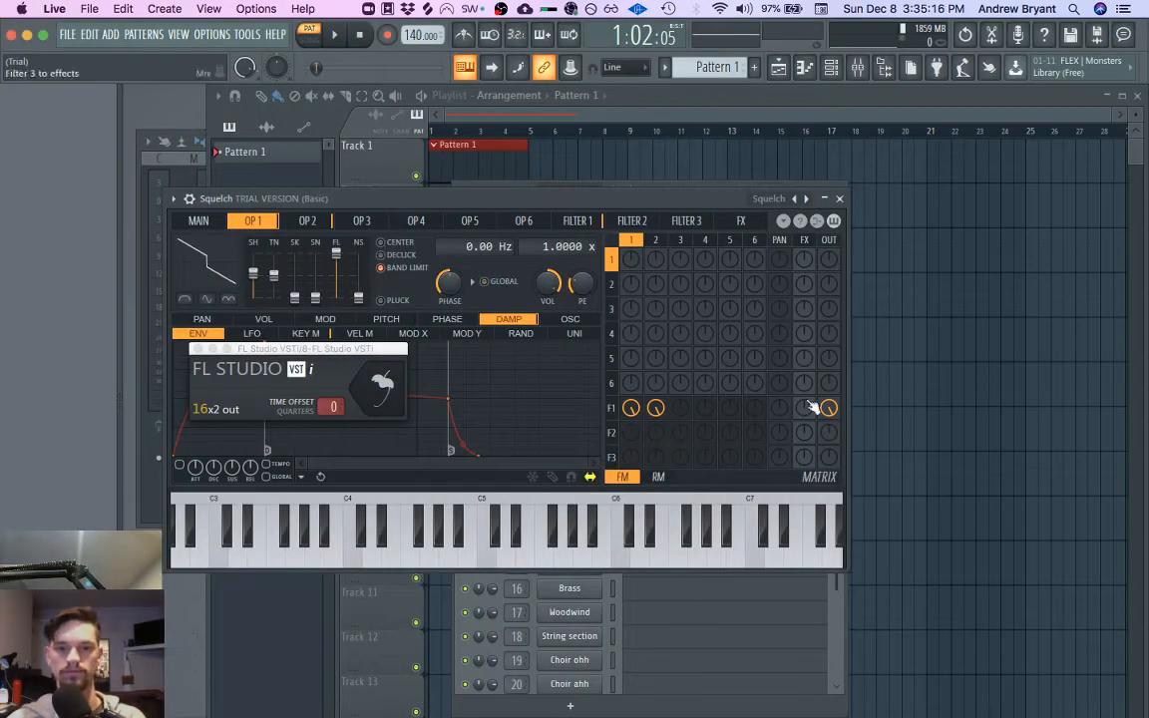
# Step: Add a G5 note with duration 0:02:00 at bar 1 in the Squelch channel's piano roll and audition it
pyautogui.moveTo(579, 199); pyautogui.dragTo(539, 388)
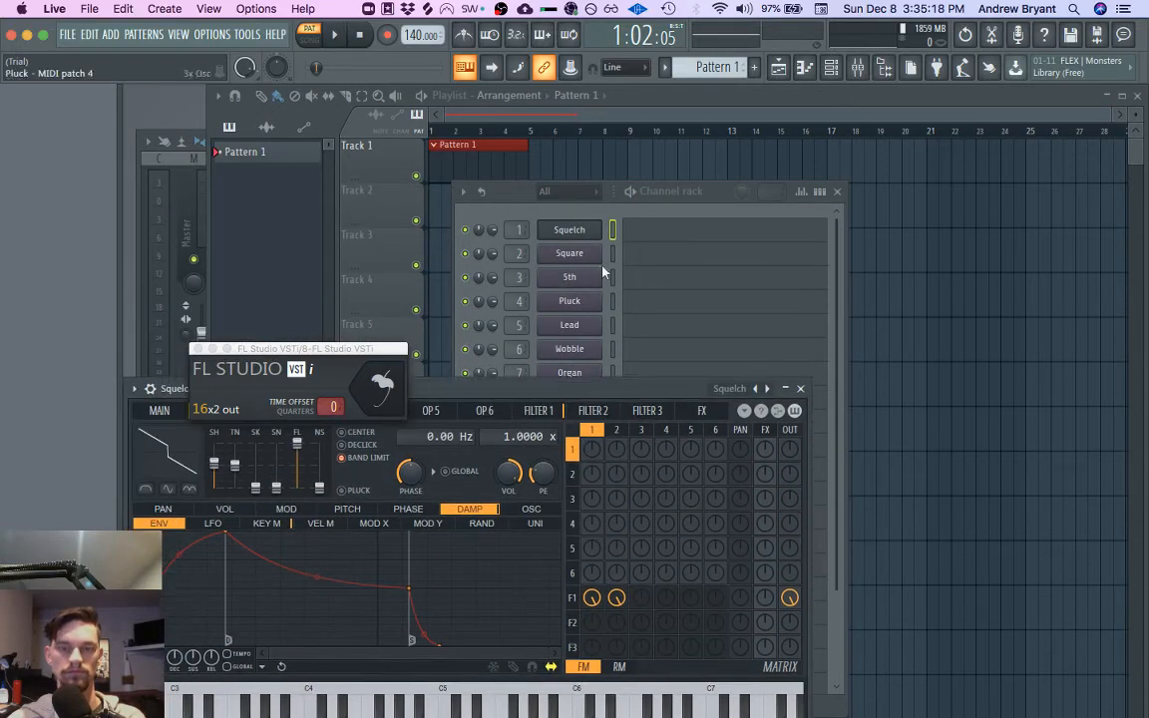
pyautogui.press('F7')
pyautogui.doubleClick(202, 264)
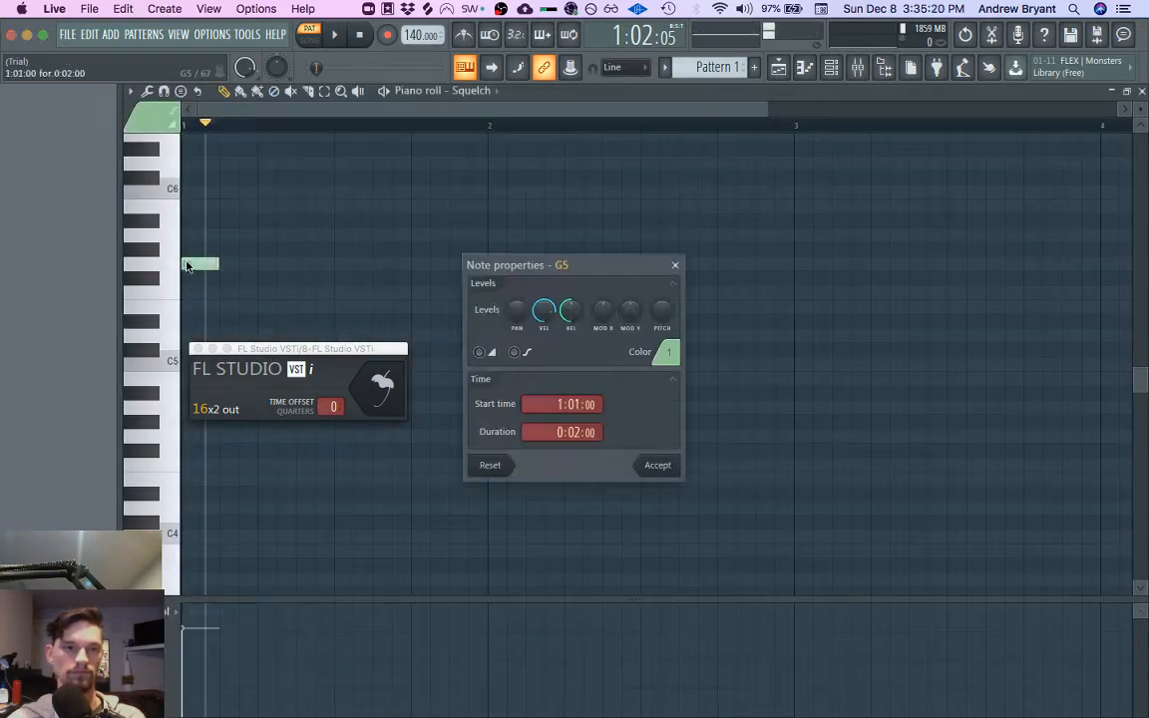
pyautogui.click(653, 465)
pyautogui.press('space')
pyautogui.press('space')
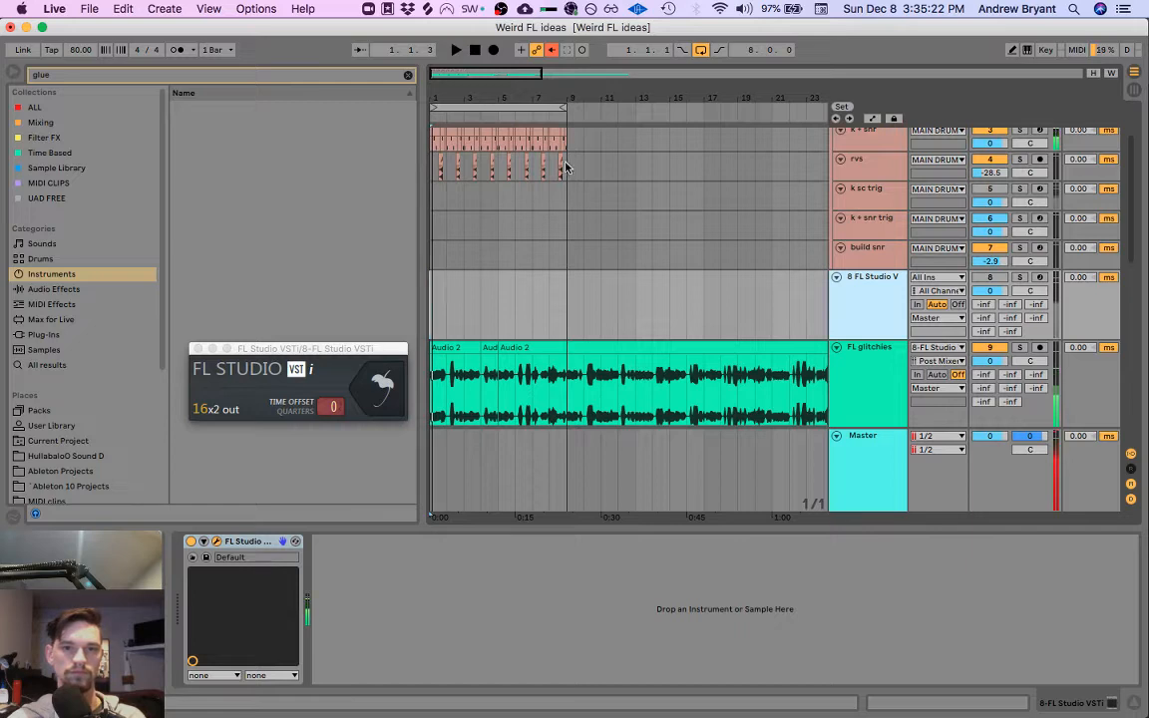
# Step: Solo the 8 FL Studio VSTi track in Live and reopen the full FL Studio window, dismissing the unlock note
pyautogui.click(1019, 277)
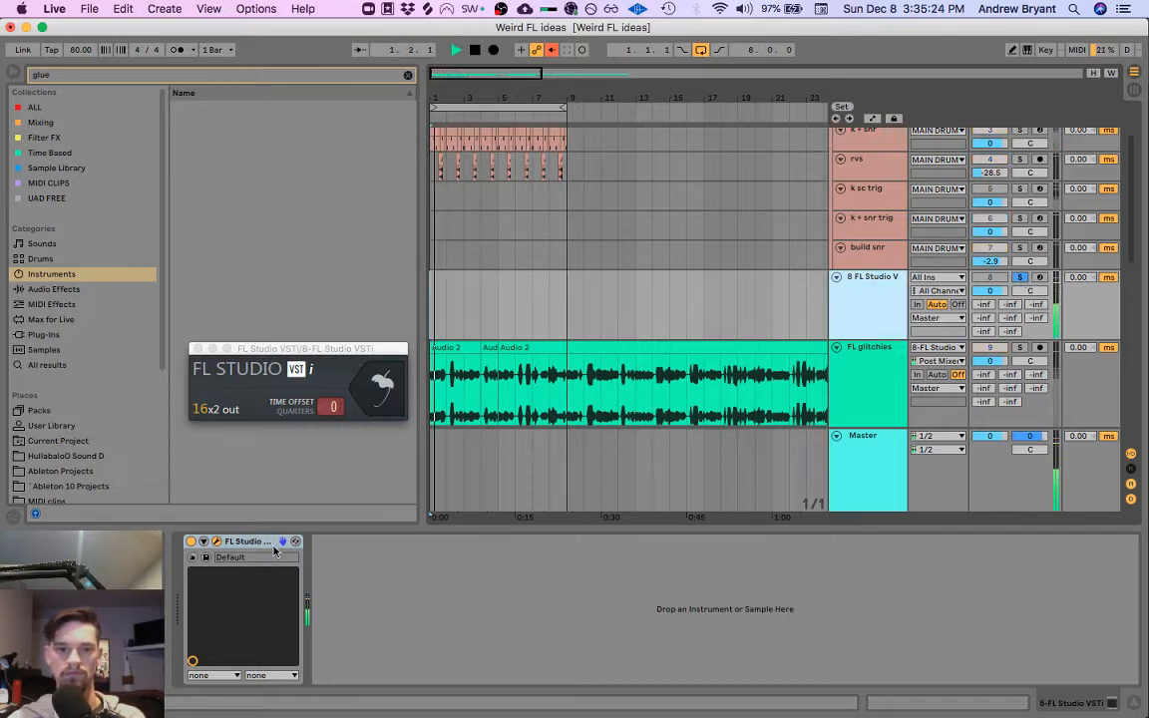
pyautogui.click(217, 543)
pyautogui.click(217, 543)
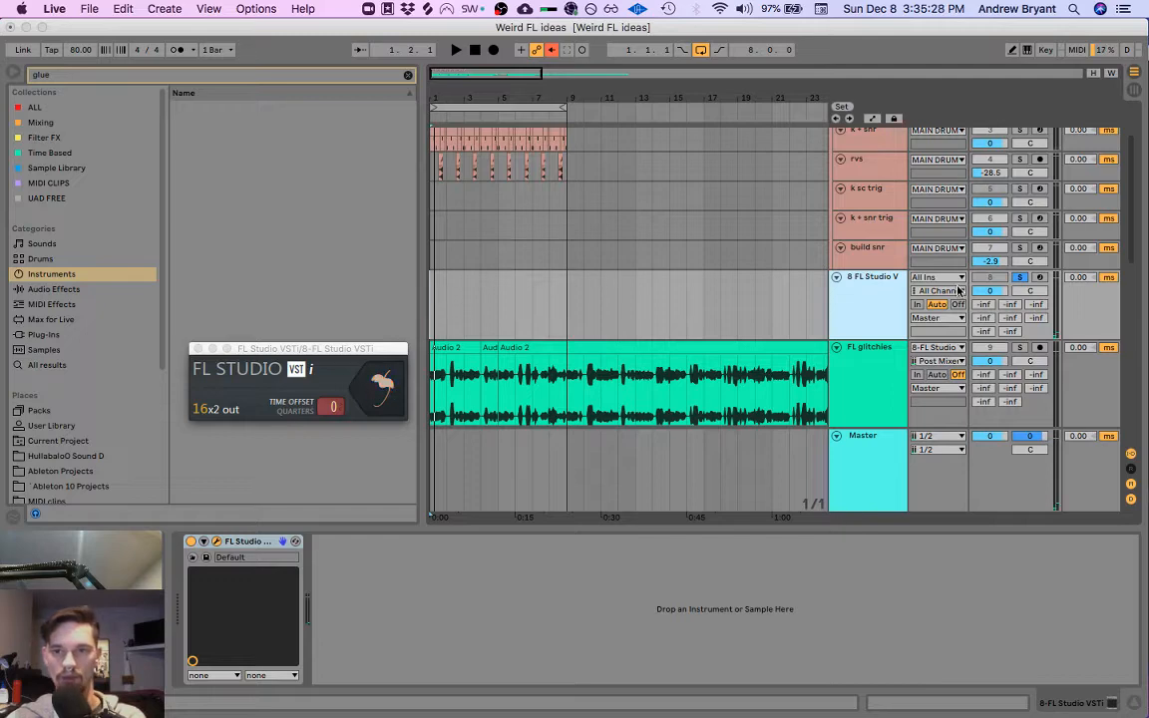
pyautogui.click(377, 394)
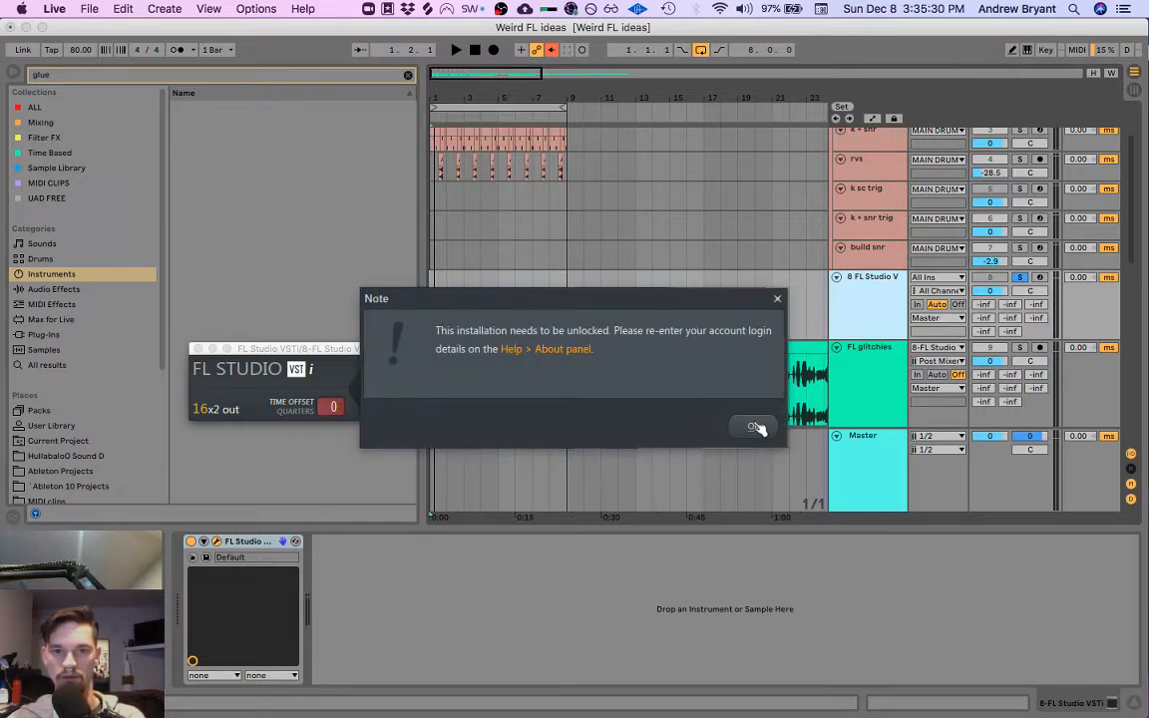
pyautogui.click(755, 426)
pyautogui.click(828, 89)
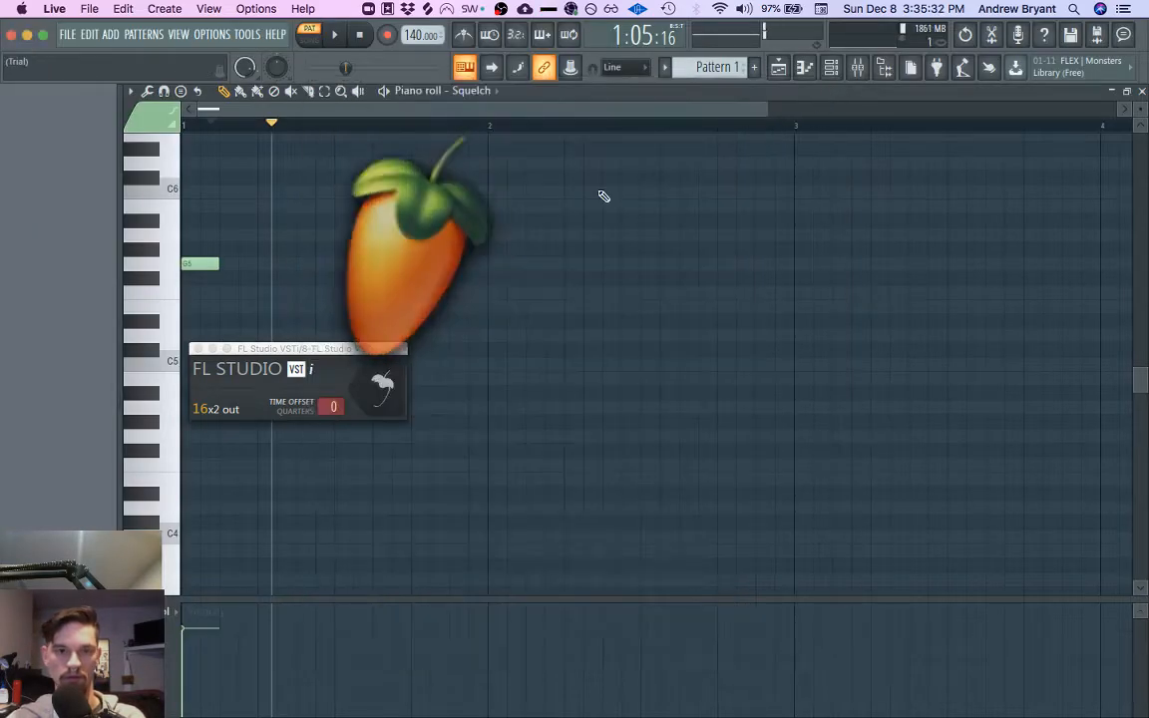
# Step: Lengthen the G5 note in the Squelch piano roll to 0:08:00 and audition the pattern from bar 1
pyautogui.moveTo(218, 263); pyautogui.dragTo(336, 264)
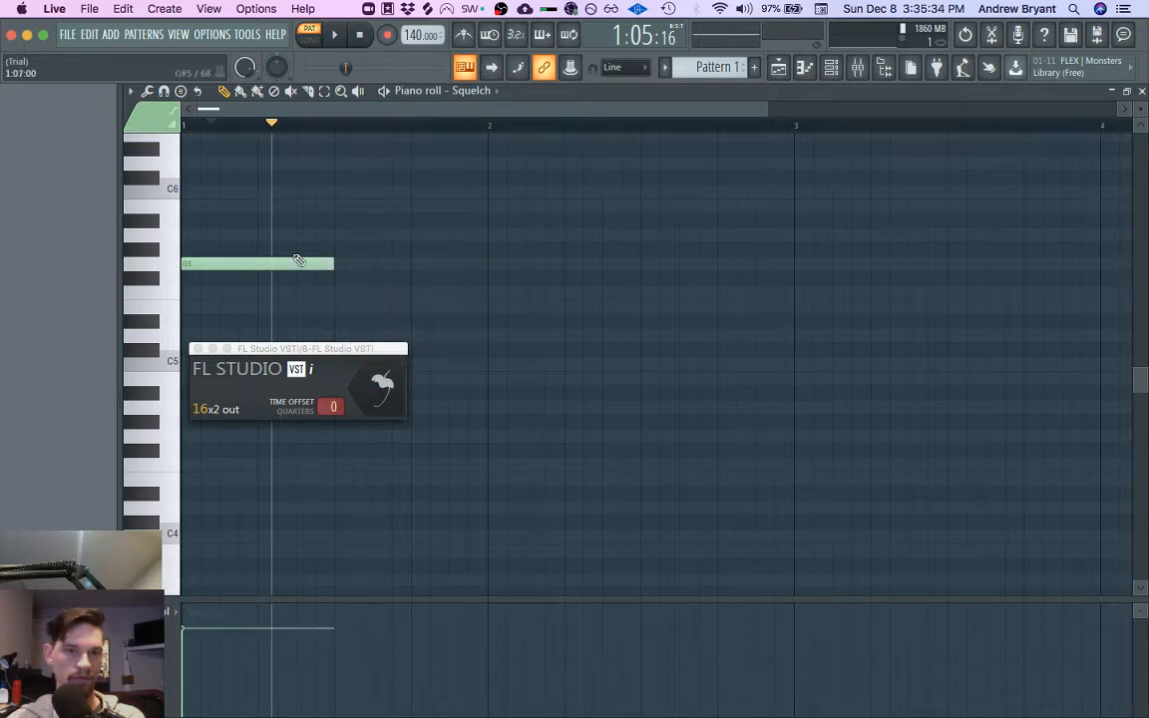
pyautogui.press('space')
pyautogui.press('space')
pyautogui.click(182, 125)
pyautogui.press('space')
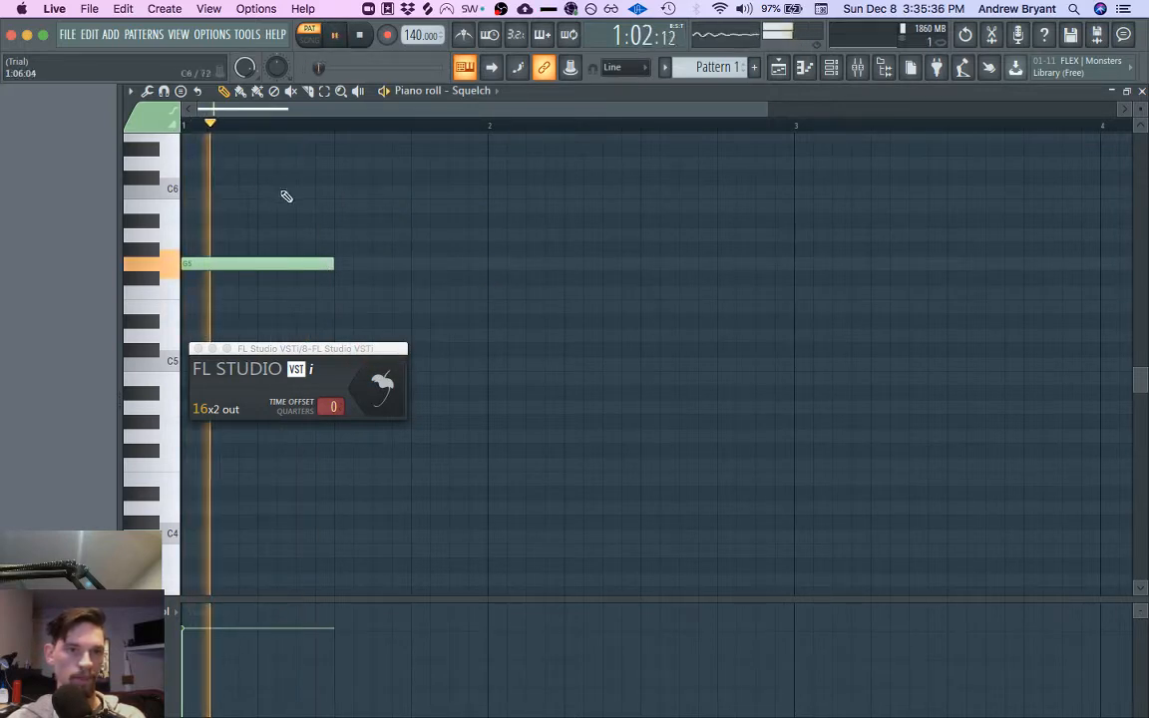
# Step: Add a B5 slide note at 1:03:00 and shorten it to about 0:03:00 while auditioning the pattern
pyautogui.click(221, 206)
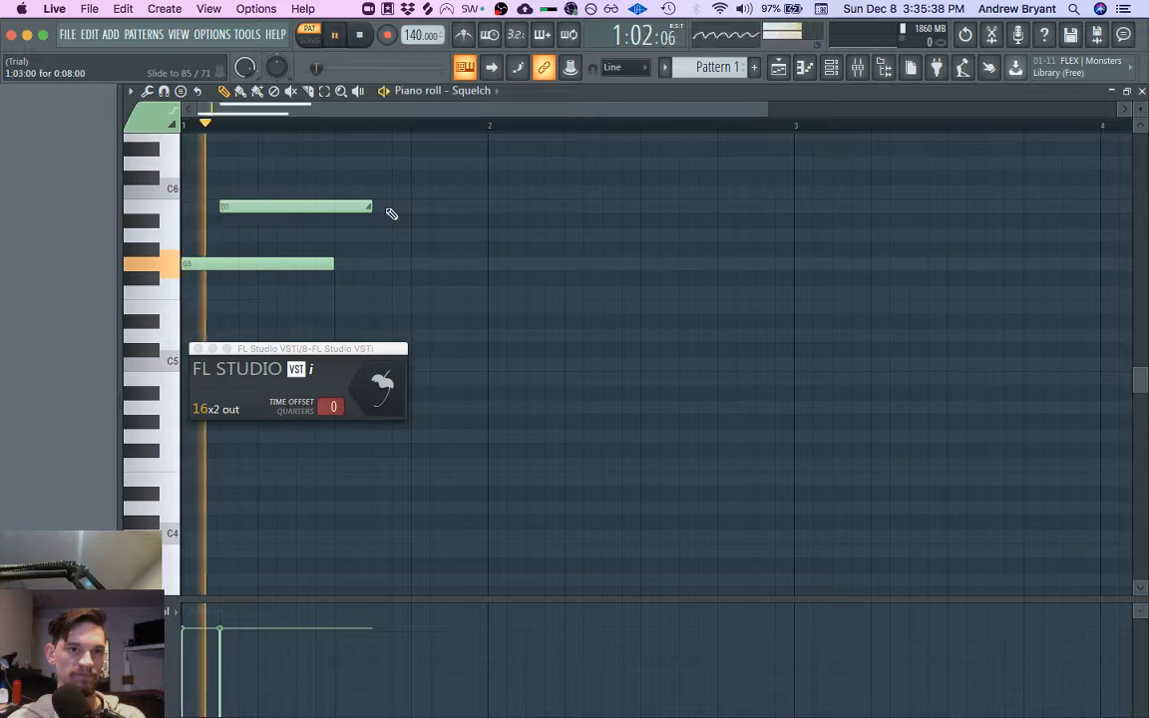
pyautogui.moveTo(370, 206); pyautogui.dragTo(279, 207)
pyautogui.press('space')
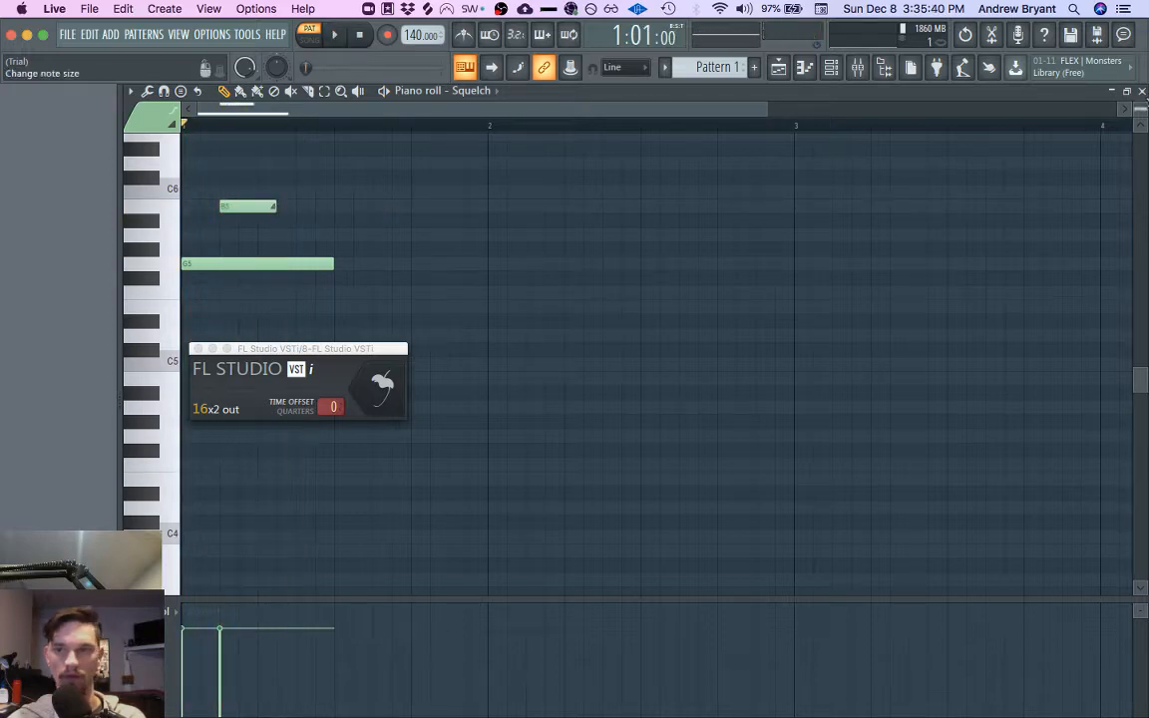
# Step: Close the piano roll and open the Squelch channel's Sytrus window, moving it up to show its full interface
pyautogui.click(1141, 91)
pyautogui.click(569, 229)
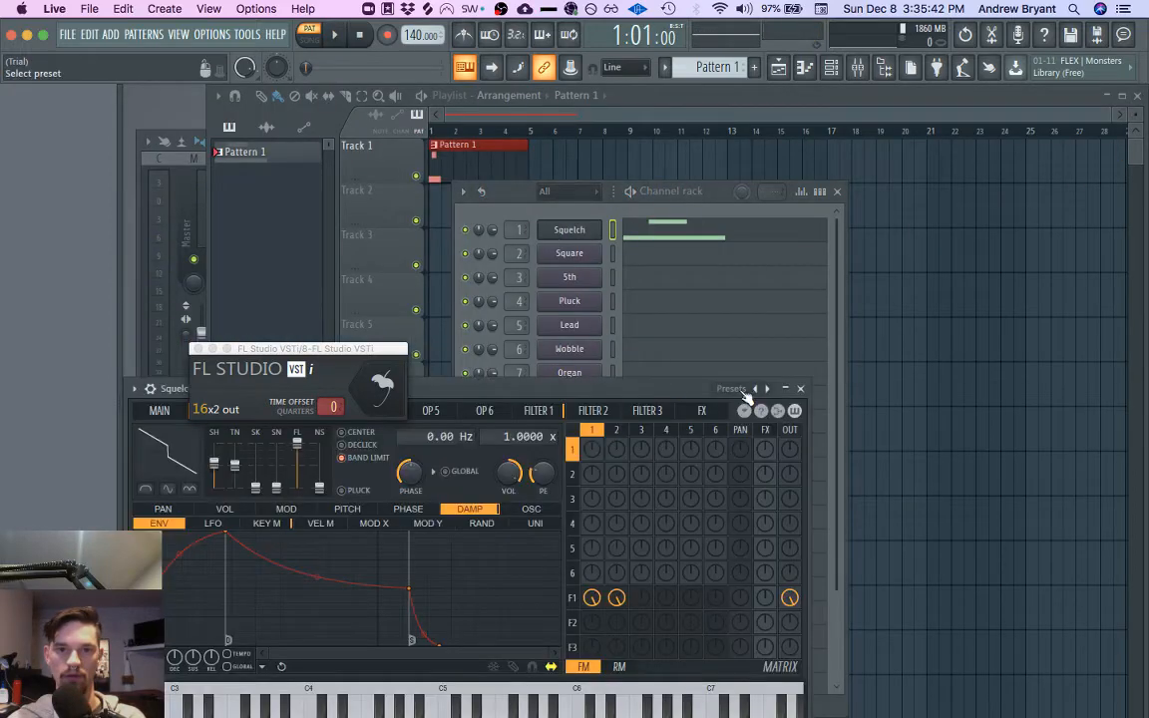
pyautogui.moveTo(679, 385); pyautogui.dragTo(825, 202)
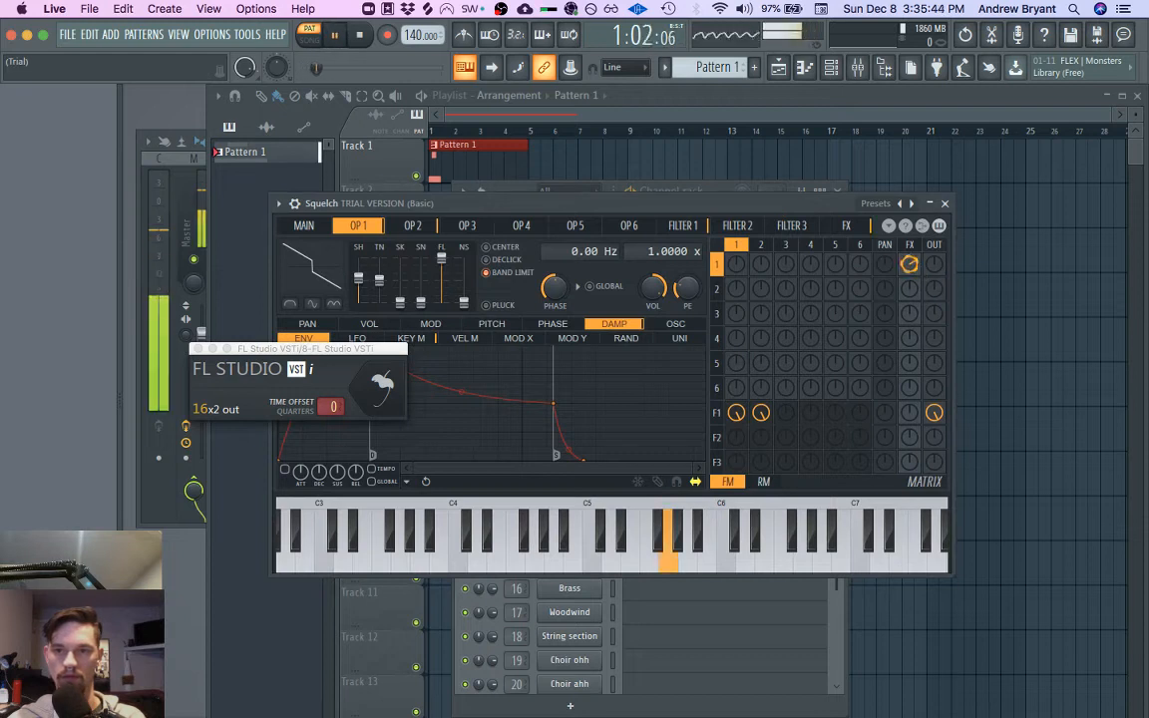
# Step: Add operator 3 feedback and operator 4-to-6 frequency modulation in the Sytrus matrix
pyautogui.moveTo(788, 316); pyautogui.dragTo(788, 301)
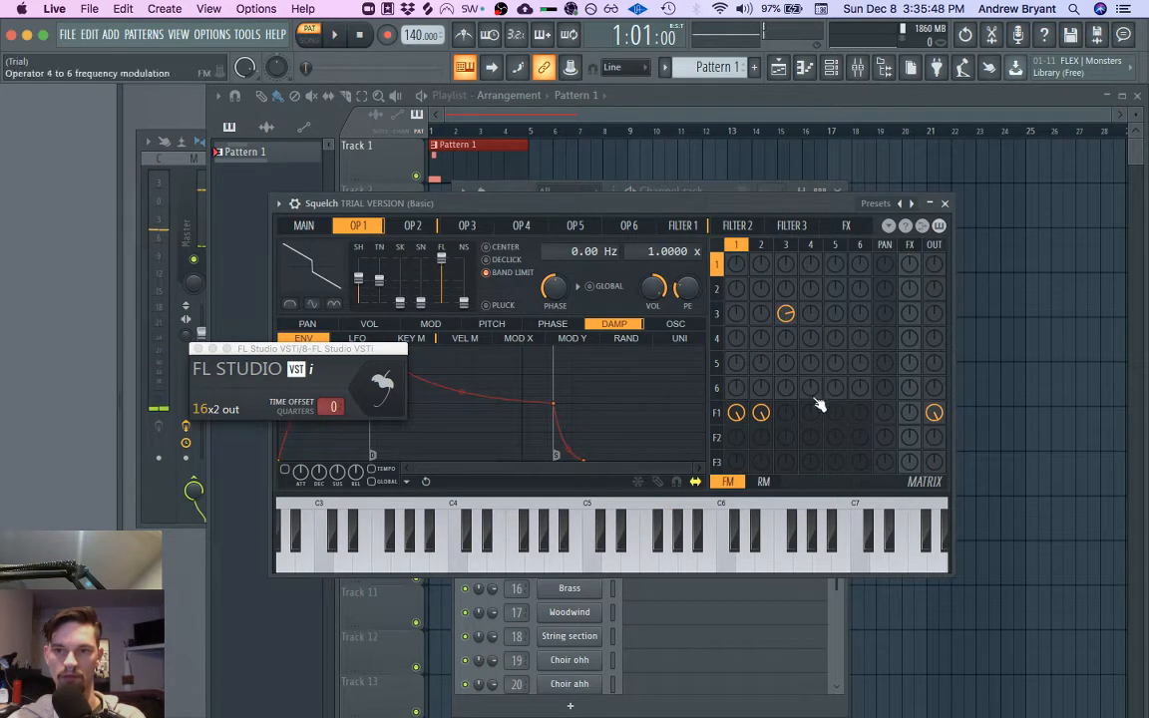
pyautogui.moveTo(812, 389); pyautogui.dragTo(812, 371)
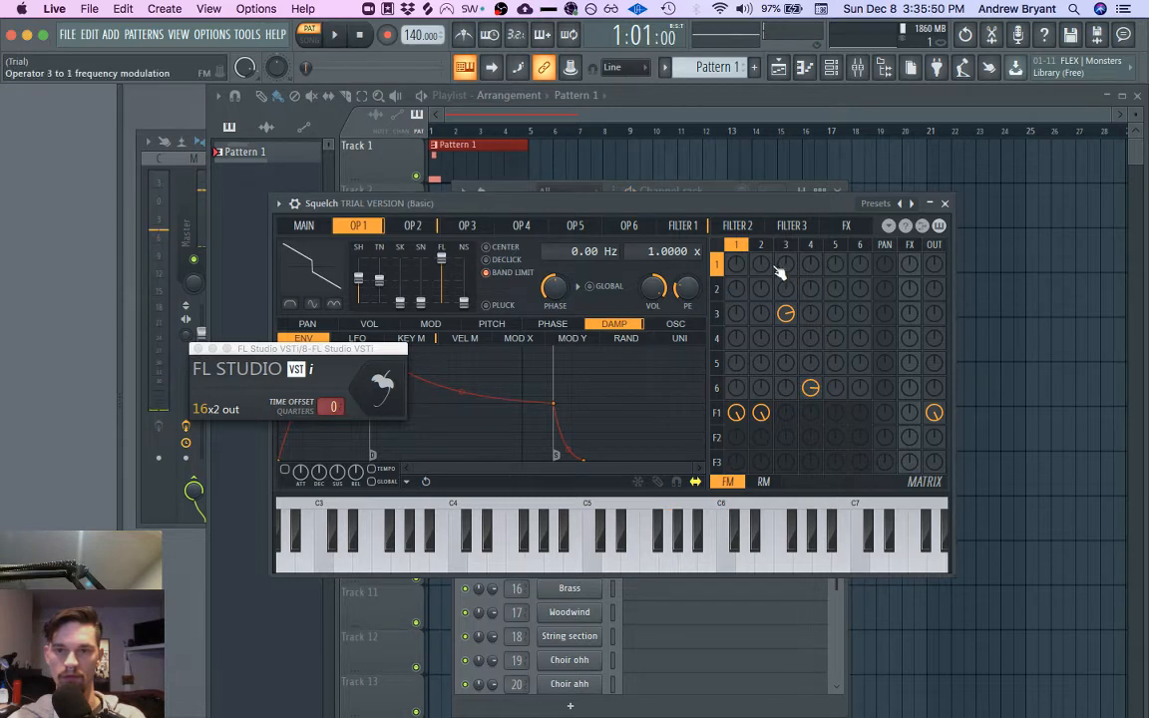
# Step: Reshape operator 2's waveform with maximum skew and minimum tension while auditioning the pattern
pyautogui.click(409, 226)
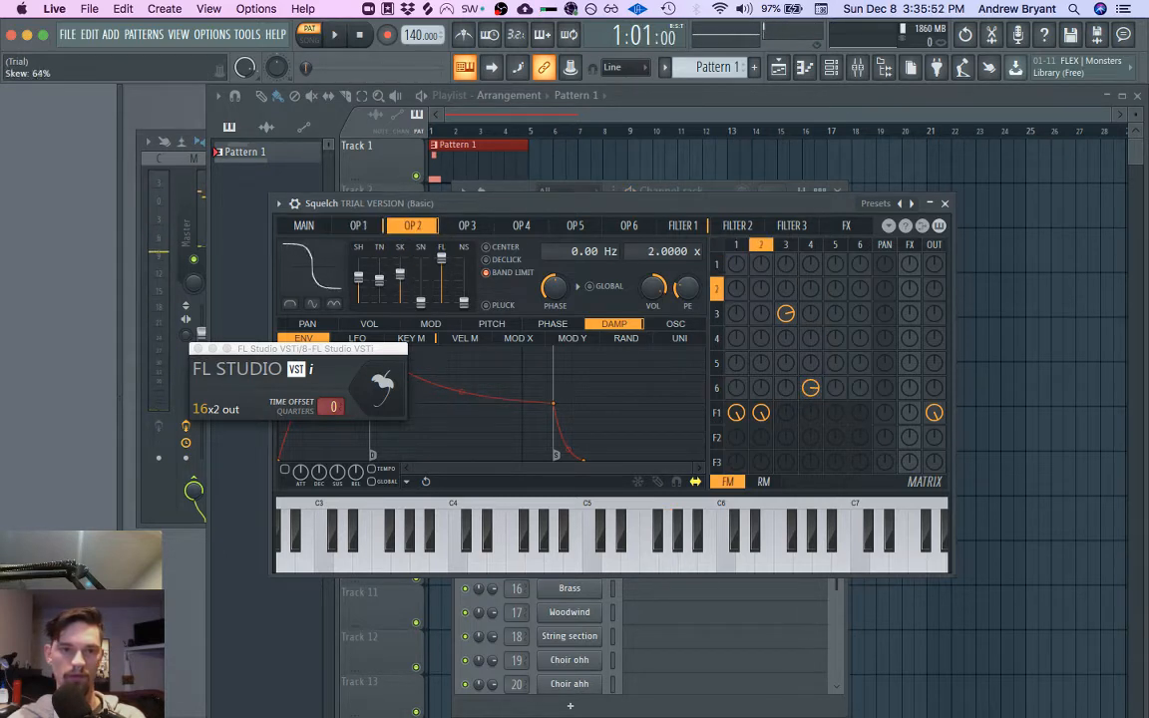
pyautogui.press('space')
pyautogui.moveTo(400, 266); pyautogui.dragTo(379, 302)
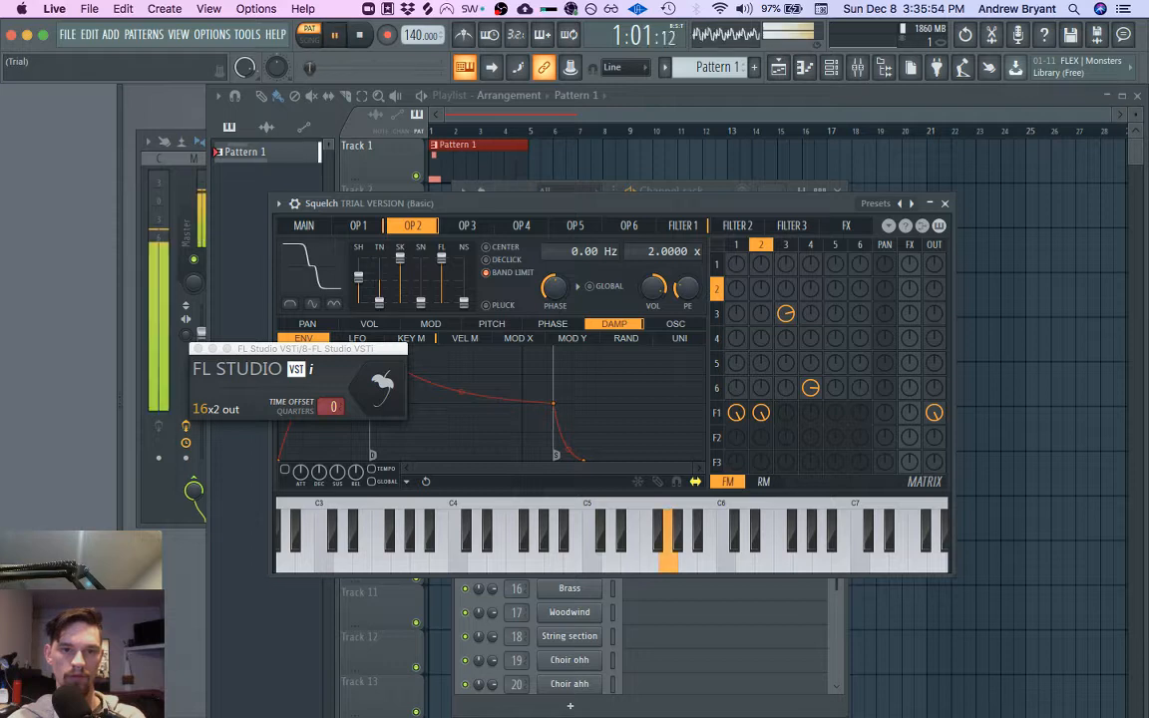
# Step: Try a changed shape and about 49% sine shaper on operator 1 while auditioning the pattern
pyautogui.click(359, 225)
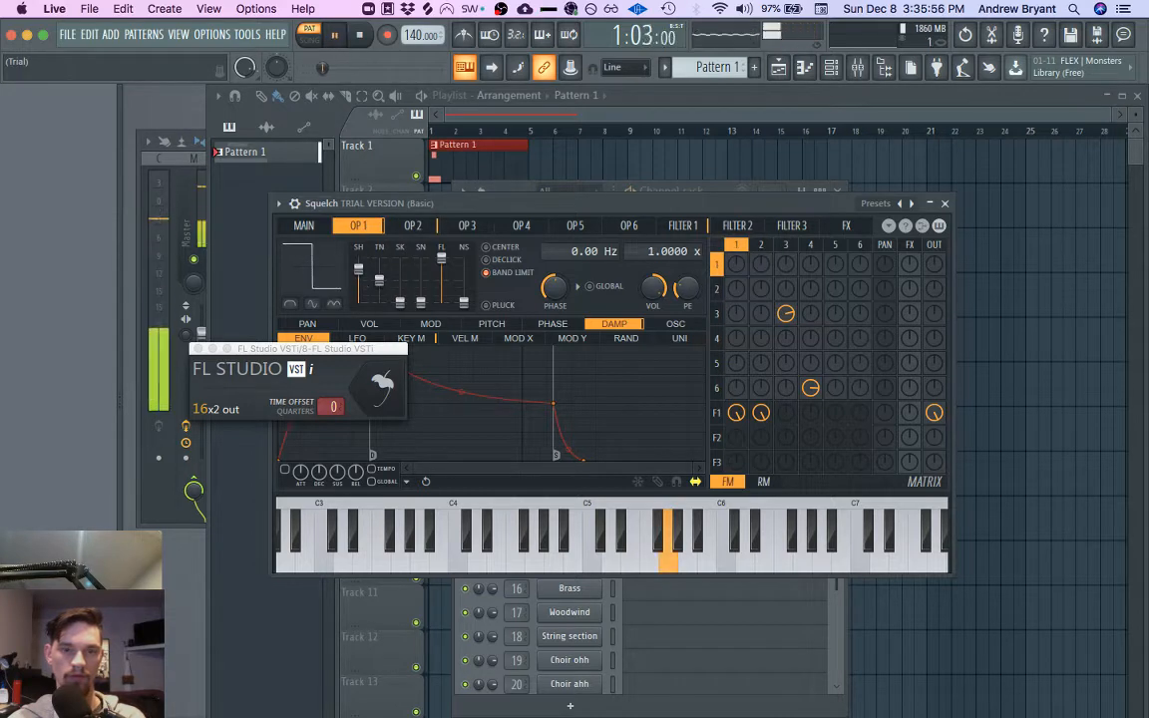
pyautogui.press('space')
pyautogui.press('space')
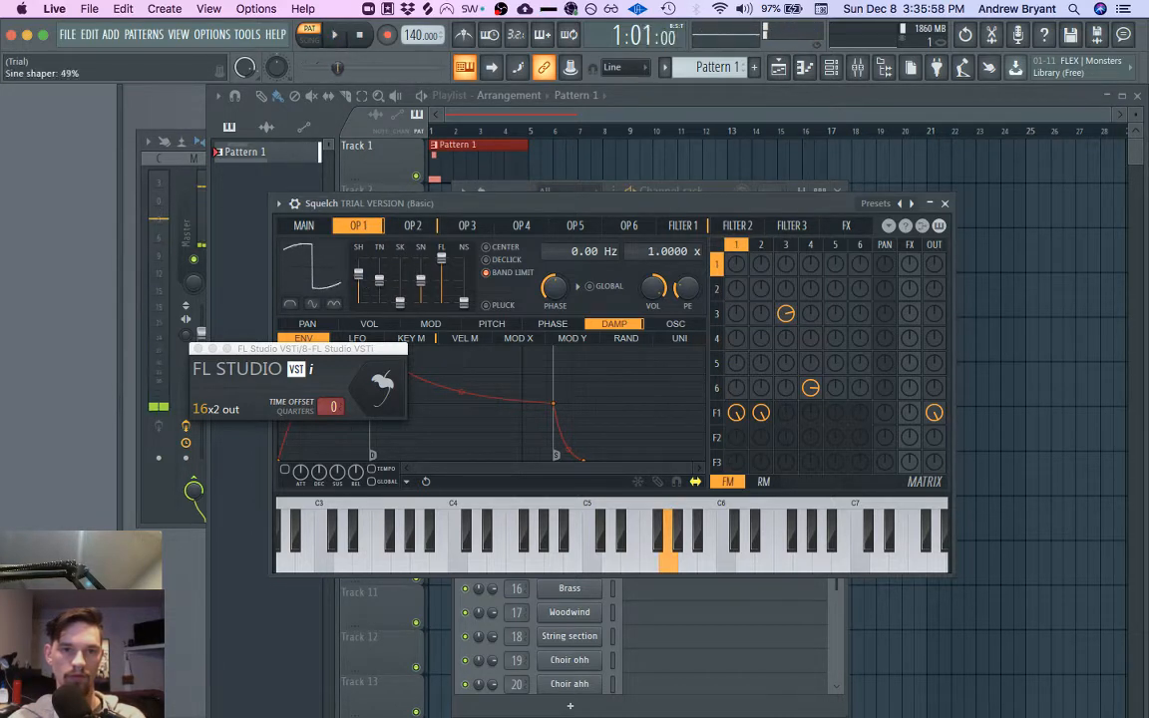
# Step: Rearrange the Sytrus and FL Studio VSTi wrapper windows so the wrapper does not cover the synth controls
pyautogui.moveTo(414, 203); pyautogui.dragTo(598, 187)
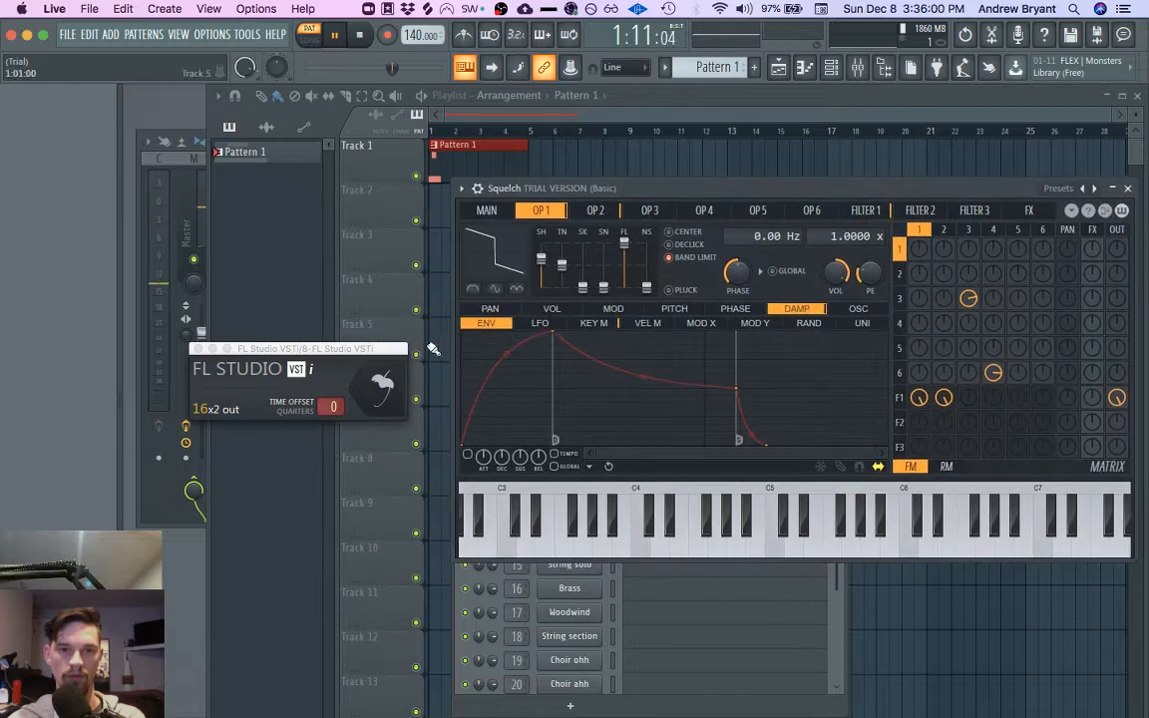
pyautogui.moveTo(358, 355); pyautogui.dragTo(273, 353)
pyautogui.moveTo(557, 188); pyautogui.dragTo(418, 186)
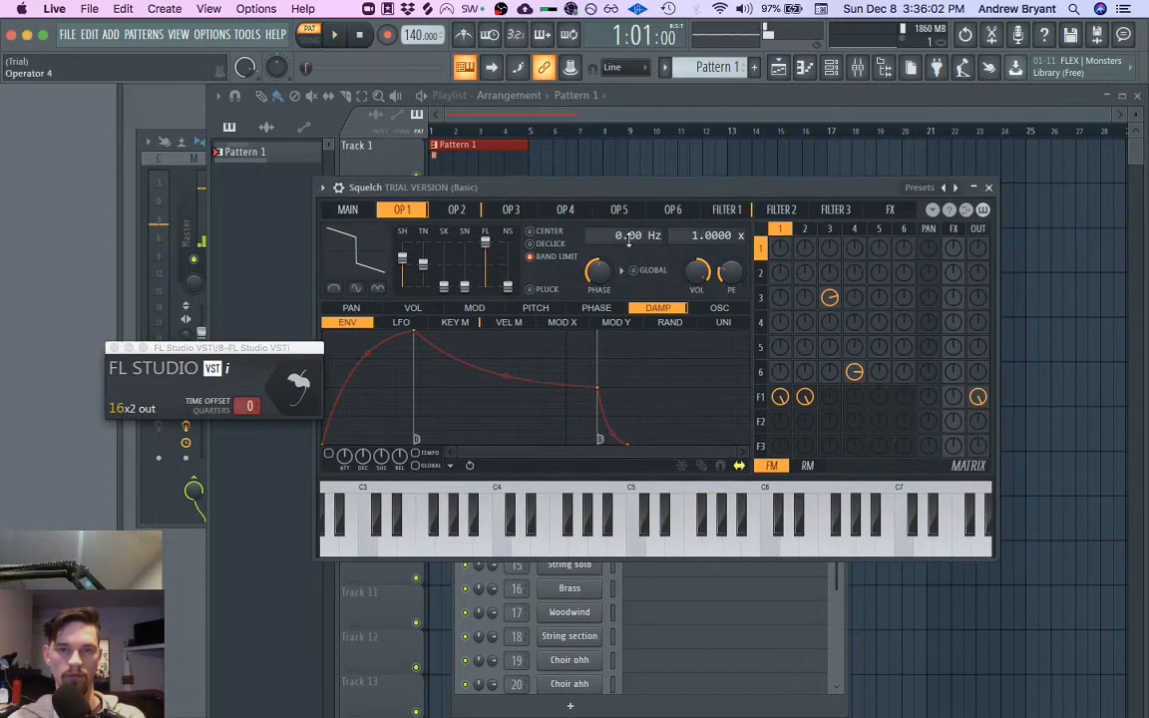
# Step: Adjust operator 3's feedback, cross-modulate operators 3 and 4, and route operator 3 to the output while auditioning
pyautogui.moveTo(830, 298); pyautogui.dragTo(830, 265)
pyautogui.moveTo(830, 322); pyautogui.dragTo(855, 269)
pyautogui.press('space')
pyautogui.moveTo(954, 297); pyautogui.dragTo(954, 329)
pyautogui.press('space')
pyautogui.press('space')
pyautogui.press('space')
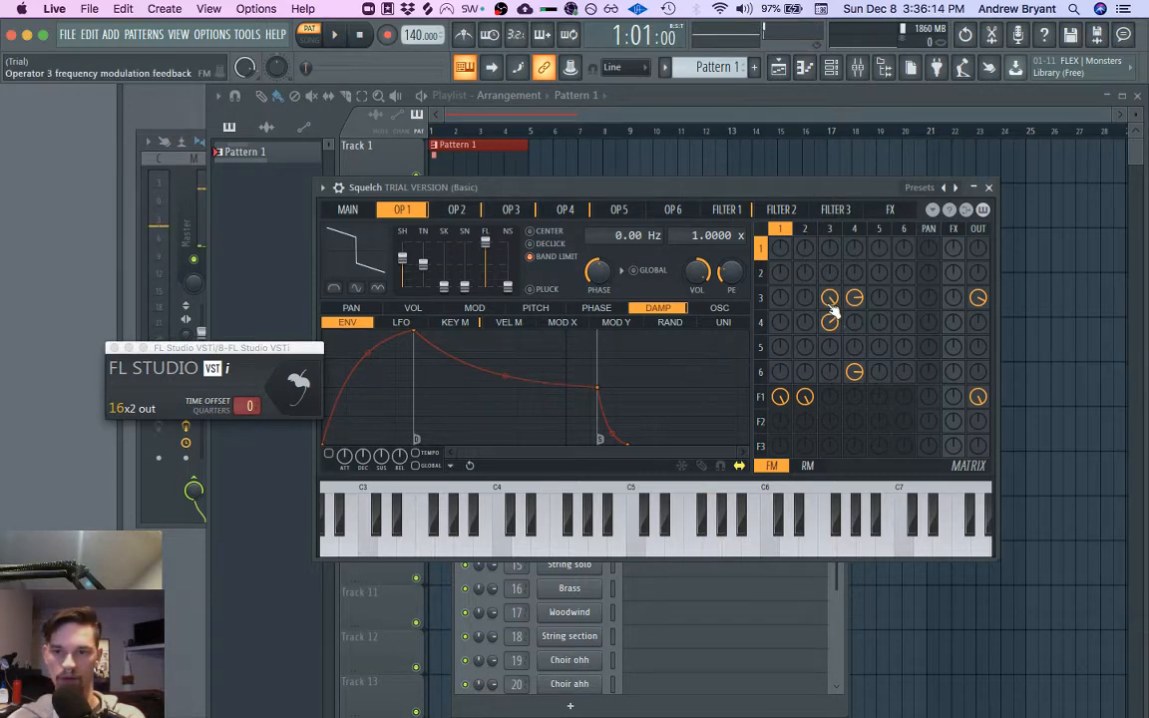
# Step: Raise operator 4's sine shaper and adjust the operator 4-to-6 frequency modulation while auditioning the sound
pyautogui.click(565, 209)
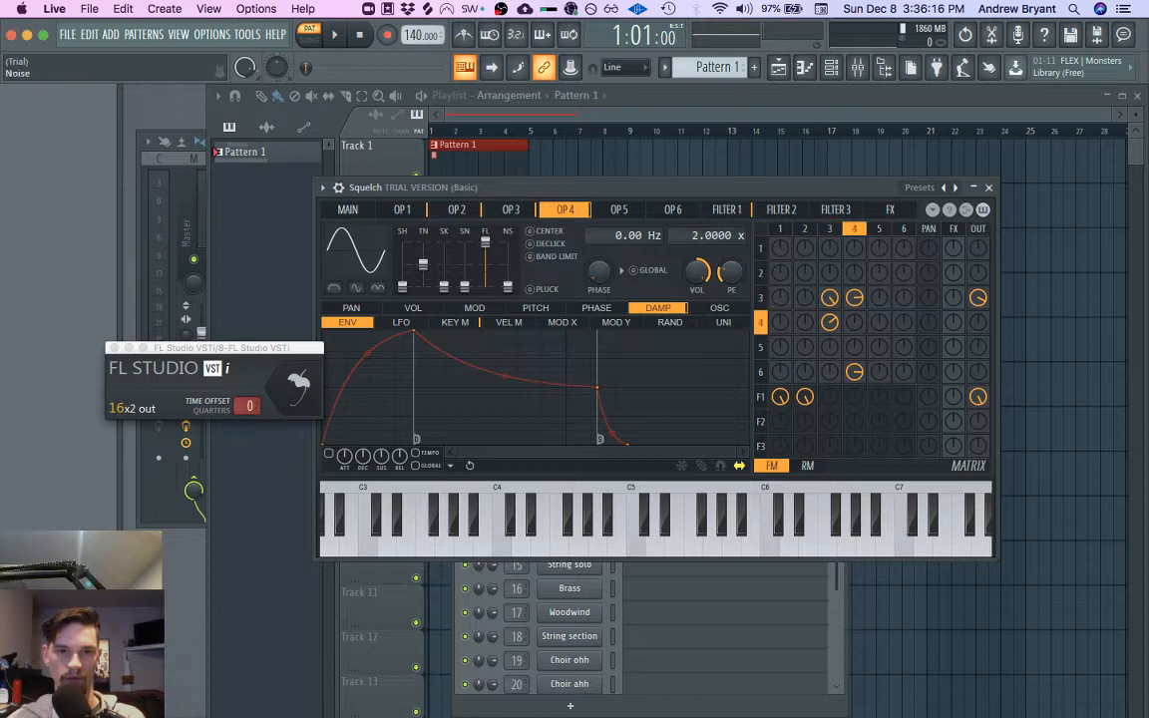
pyautogui.press('space')
pyautogui.press('space')
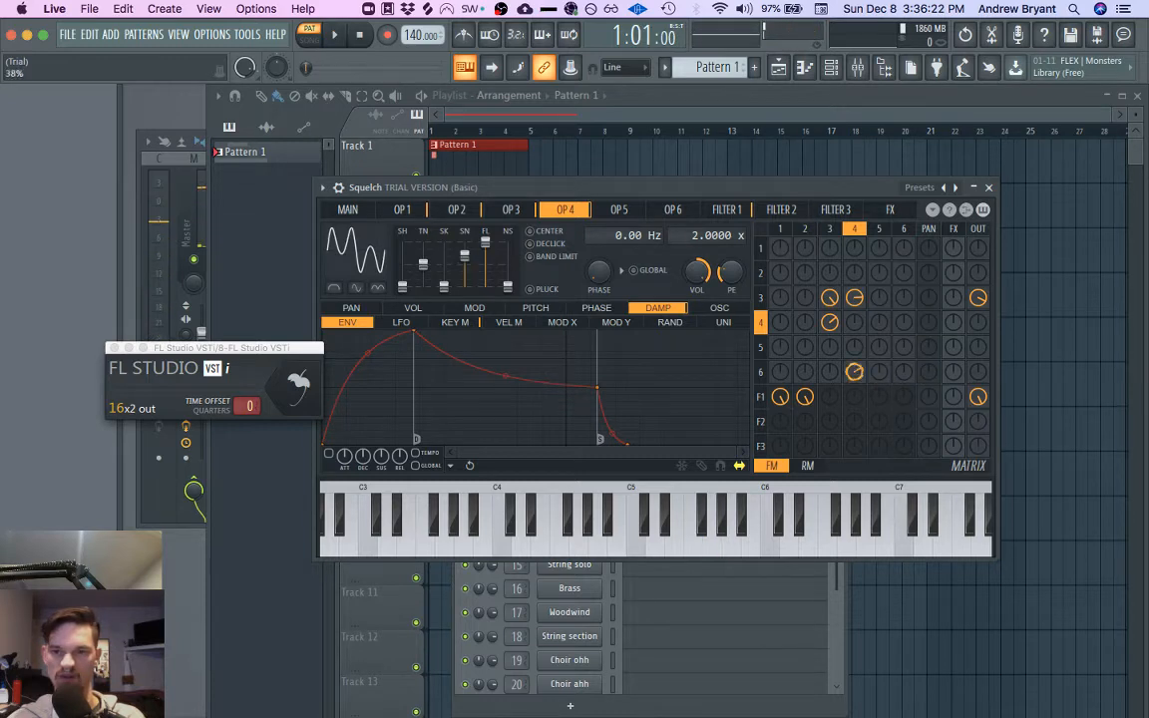
# Step: Cut operator 2's filter 1 send and the operator 4-to-6 modulation back, and add operator 2-to-5 modulation while auditioning
pyautogui.press('space')
pyautogui.press('space')
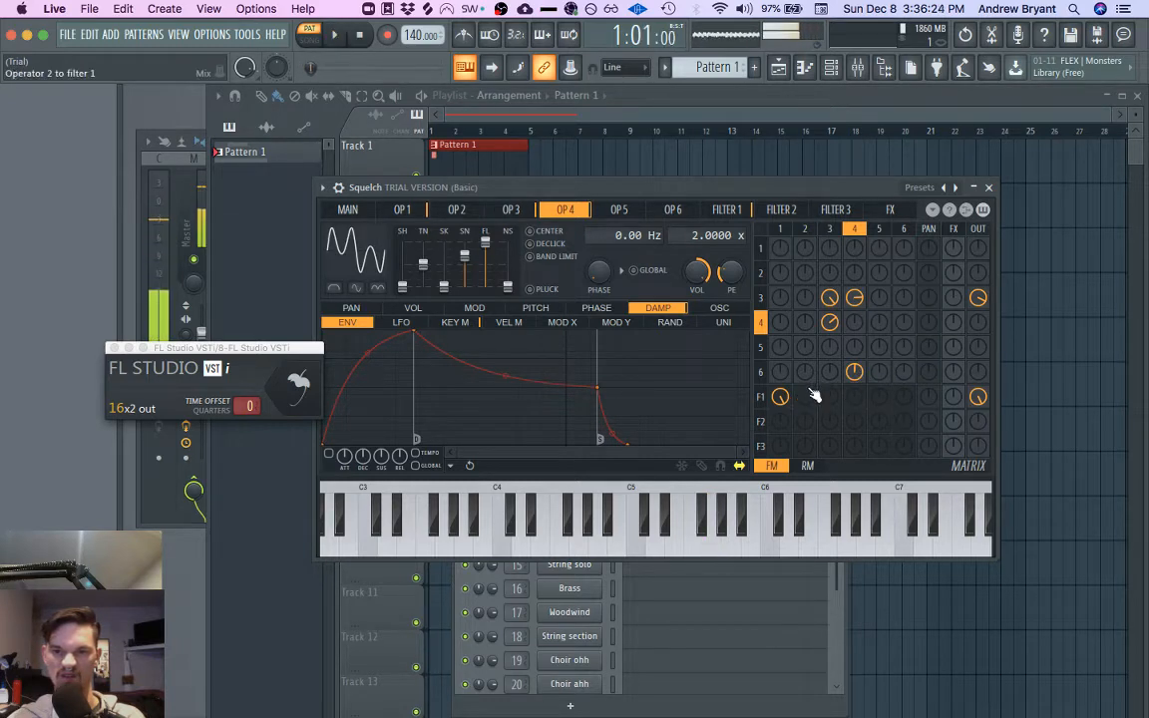
pyautogui.press('space')
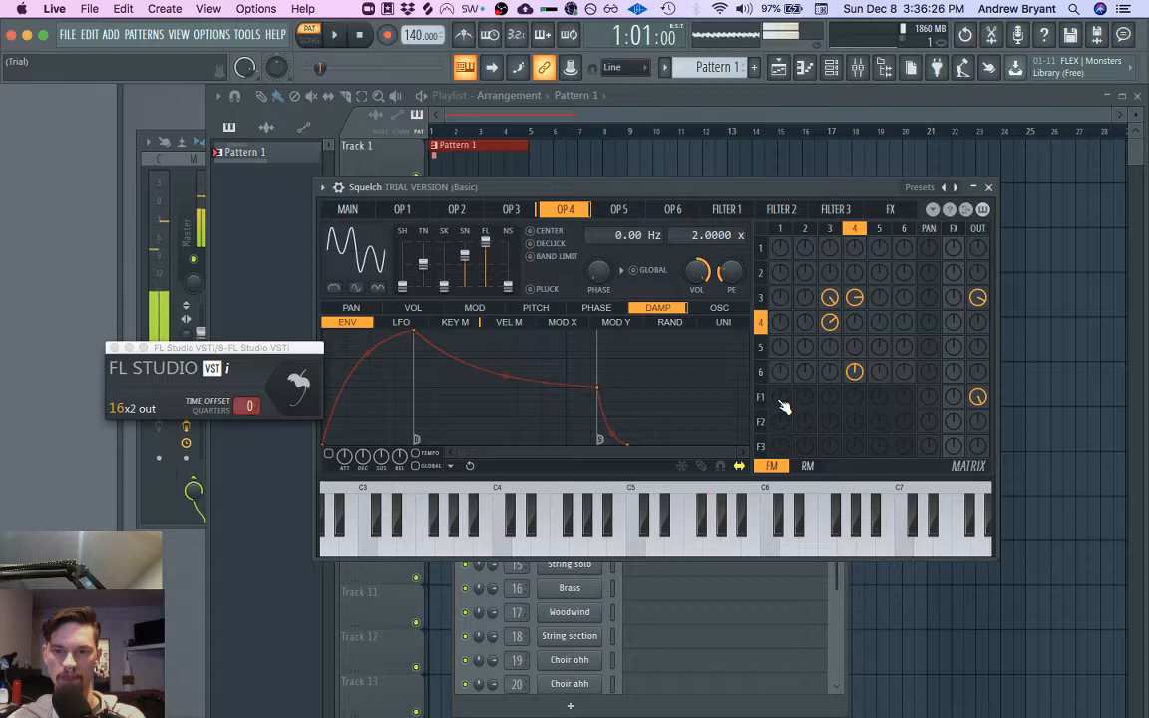
pyautogui.press('space')
pyautogui.press('space')
pyautogui.moveTo(805, 349); pyautogui.dragTo(805, 317)
pyautogui.press('space')
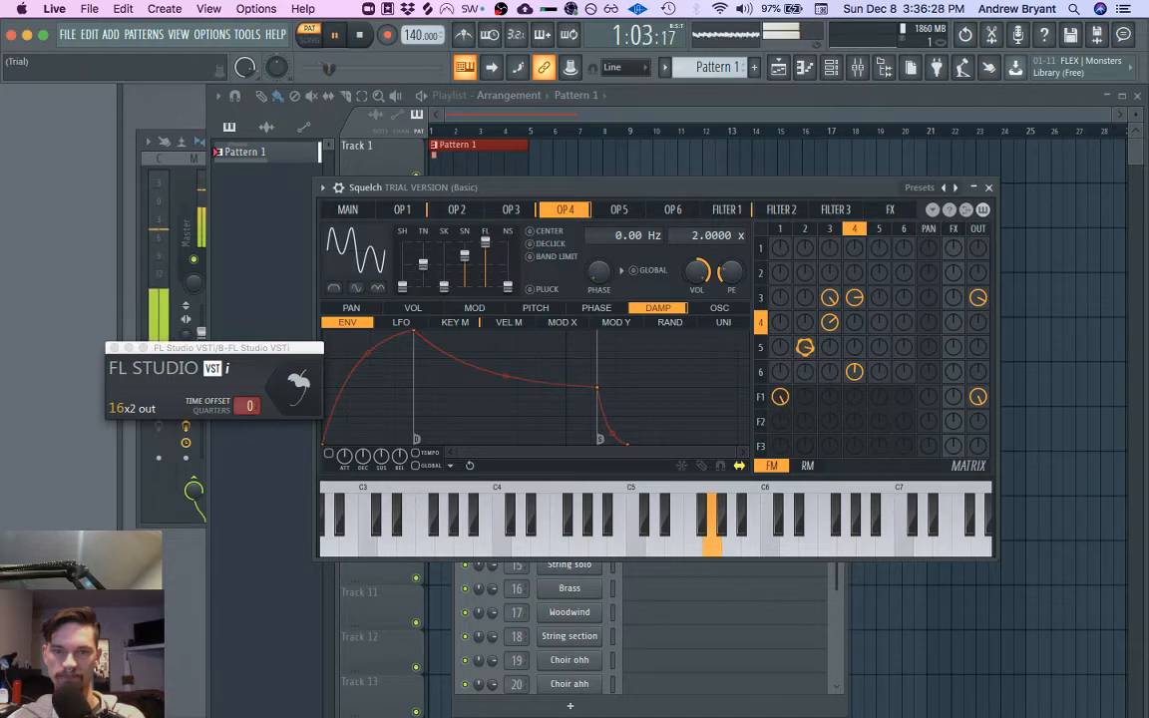
# Step: Load the Detuned saw preset from the Arp category in Sytrus and close its window
pyautogui.click(918, 189)
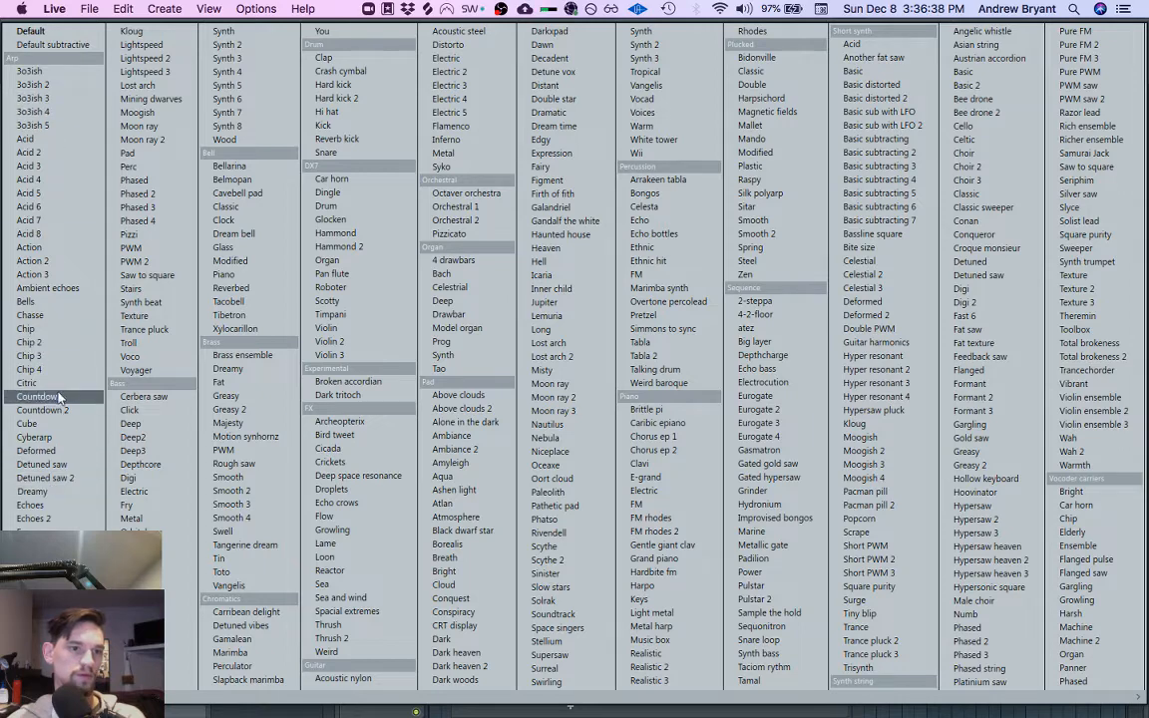
pyautogui.click(50, 464)
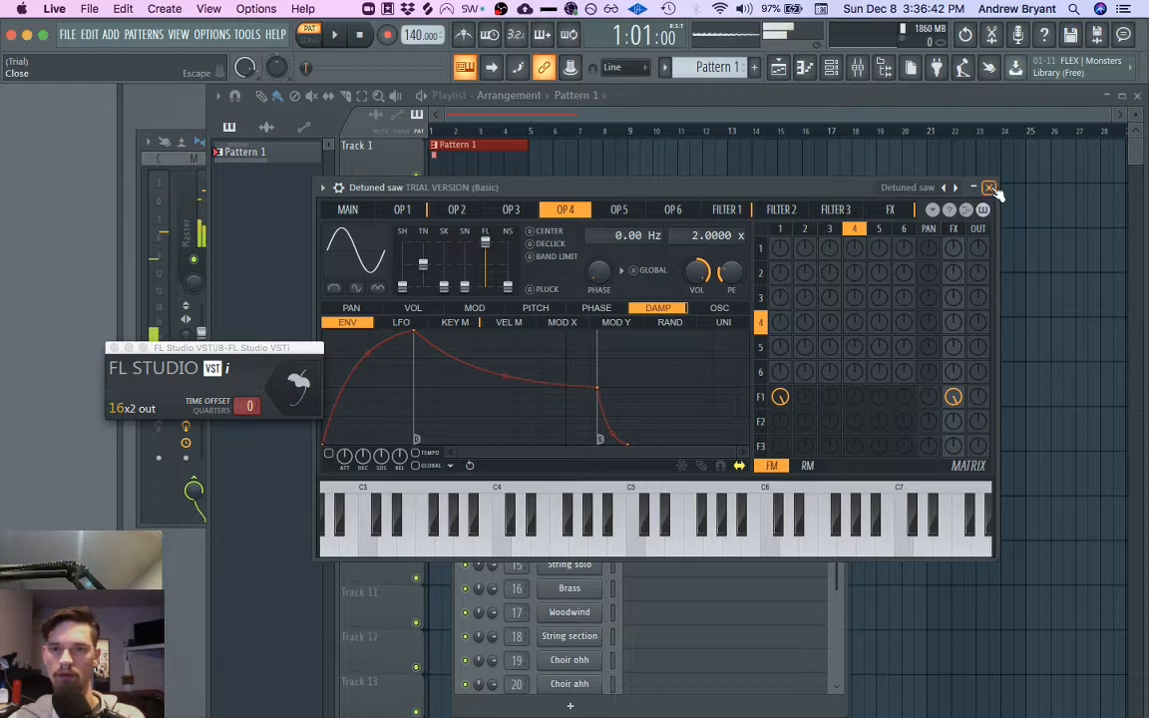
pyautogui.click(990, 187)
# Step: In channel 1's piano roll, shorten the B5 slide note to 0:02:00 and add a 0:02:00 D#5 slide note at 1:07:00
pyautogui.click(682, 242)
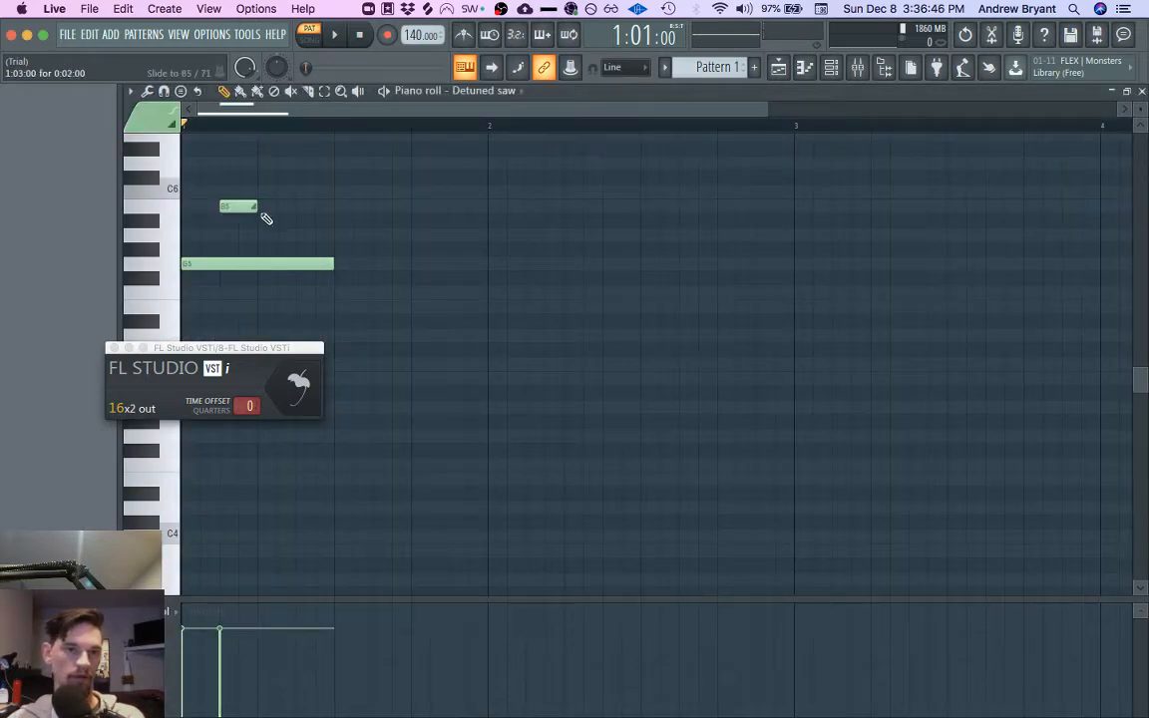
pyautogui.press('space')
pyautogui.click(300, 321)
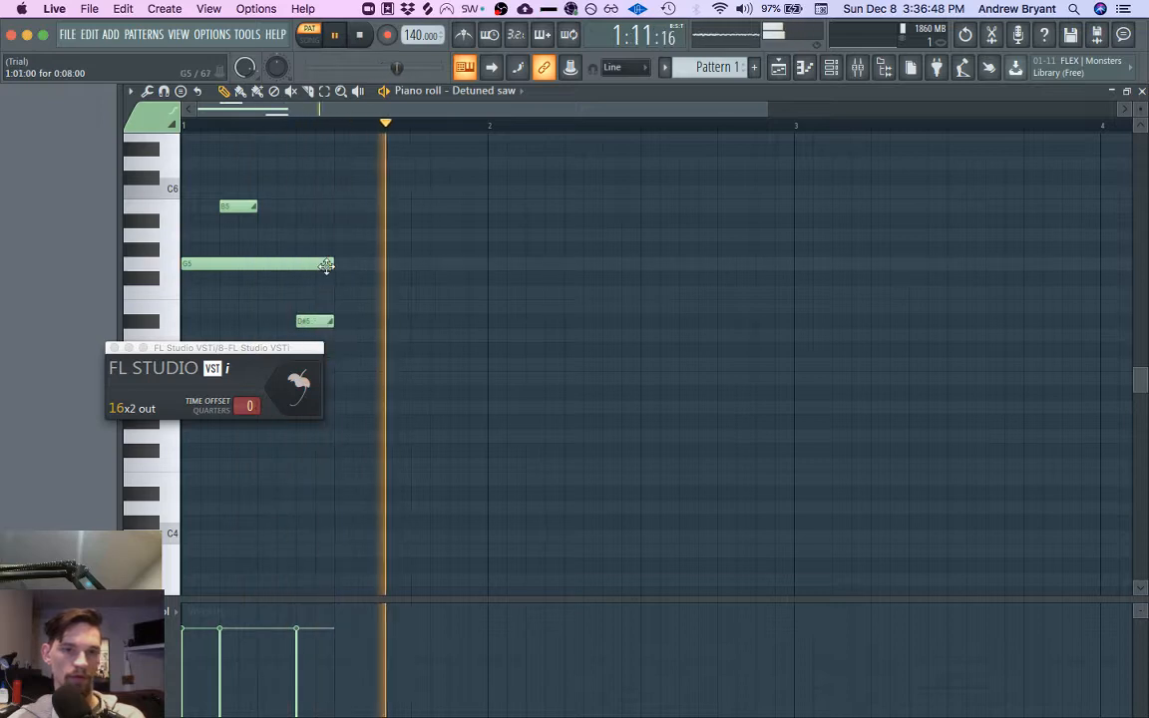
# Step: Add an F#10 note with duration 0:08:00 in the highest octave and move its start to 1:08:00
pyautogui.scroll(10, 339, 195)
pyautogui.click(358, 213)
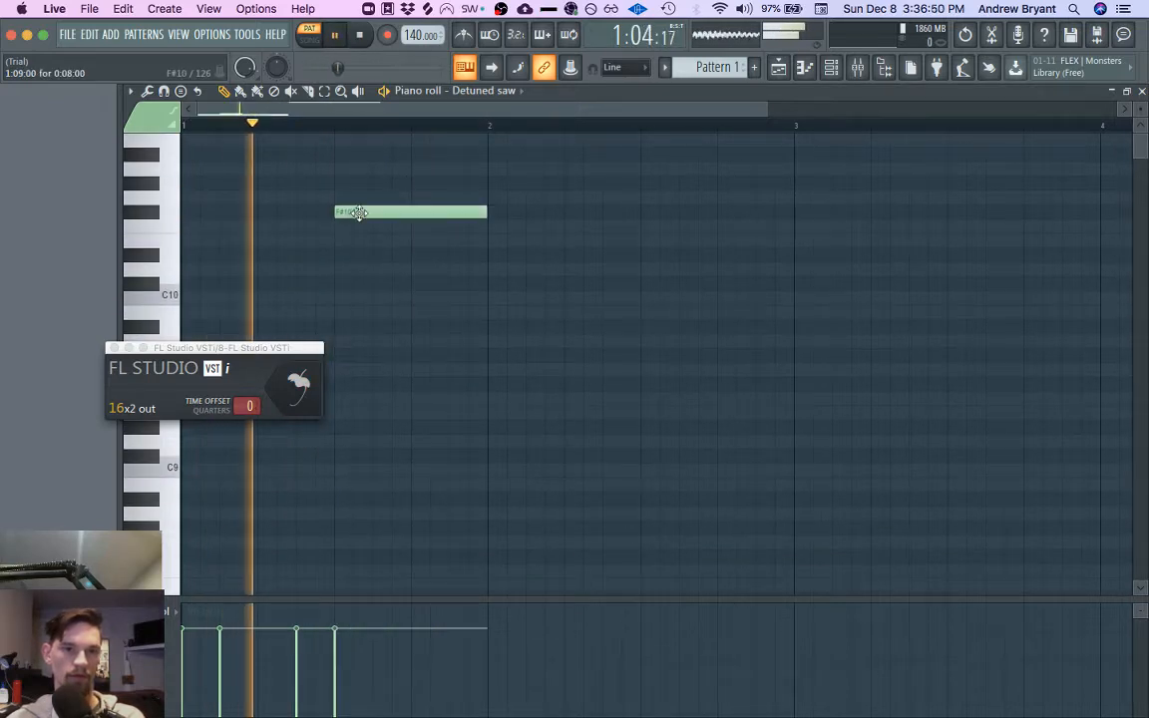
pyautogui.moveTo(357, 212); pyautogui.dragTo(338, 212)
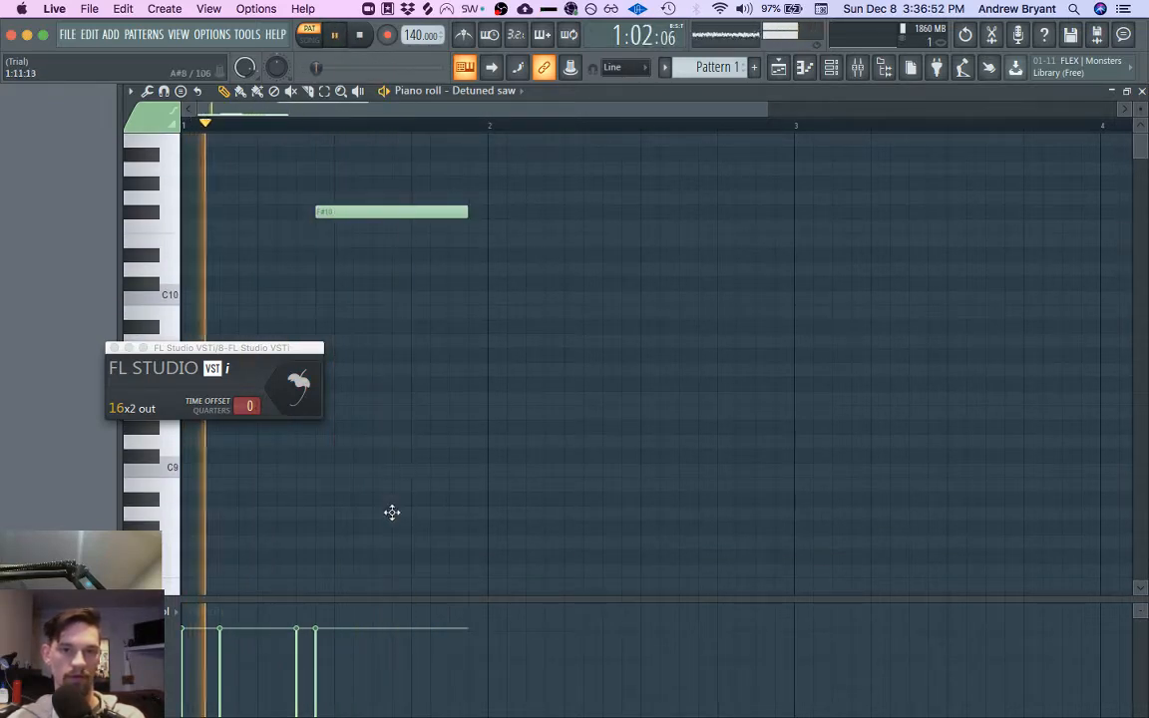
# Step: Place an A#8 note below the F#10 note and replace it with a B8 slide note of 0:02:00 at 1:11:00
pyautogui.moveTo(392, 455); pyautogui.dragTo(449, 499)
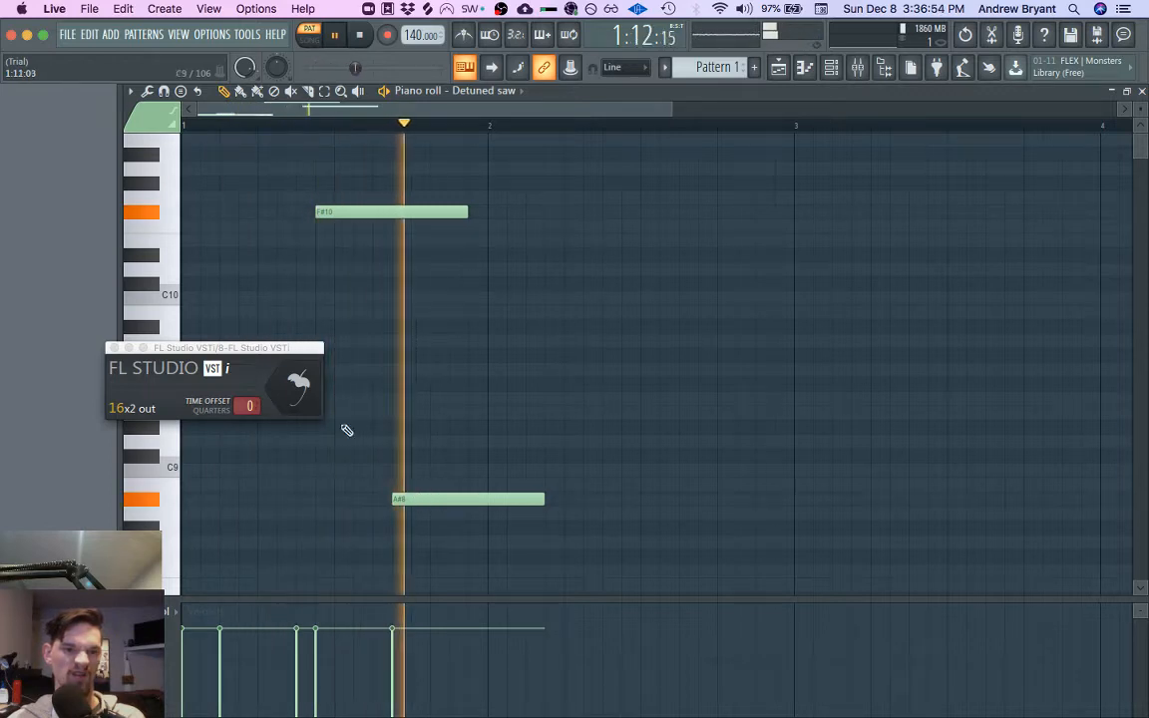
pyautogui.moveTo(281, 348); pyautogui.dragTo(176, 446)
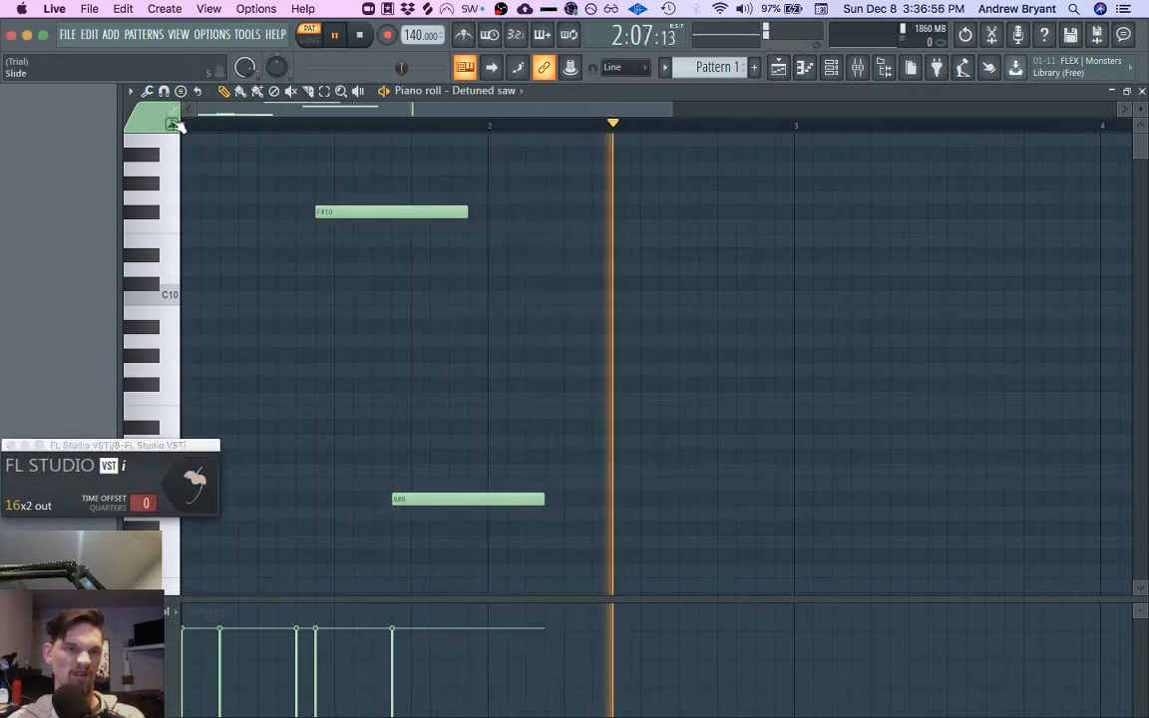
pyautogui.moveTo(418, 498)
pyautogui.mouseDown()
pyautogui.moveTo(419, 485)
pyautogui.moveTo(404, 486)
pyautogui.mouseUp()
pyautogui.moveTo(505, 485); pyautogui.dragTo(373, 485)
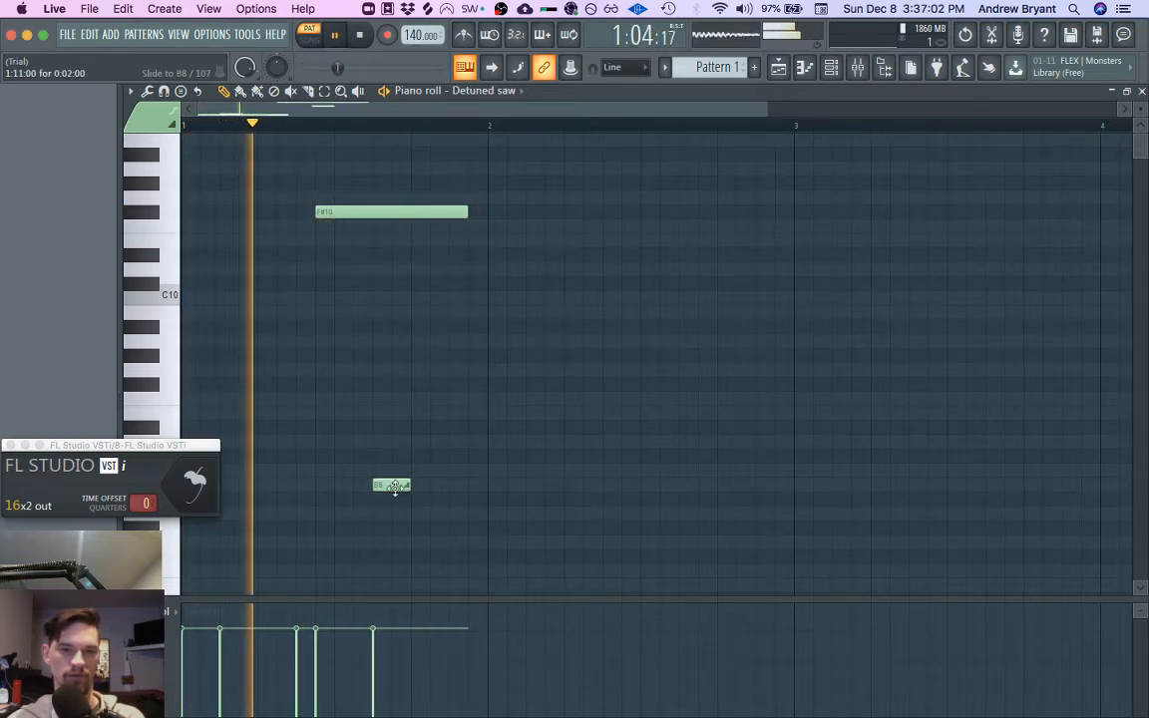
pyautogui.click(439, 485)
pyautogui.click(457, 471)
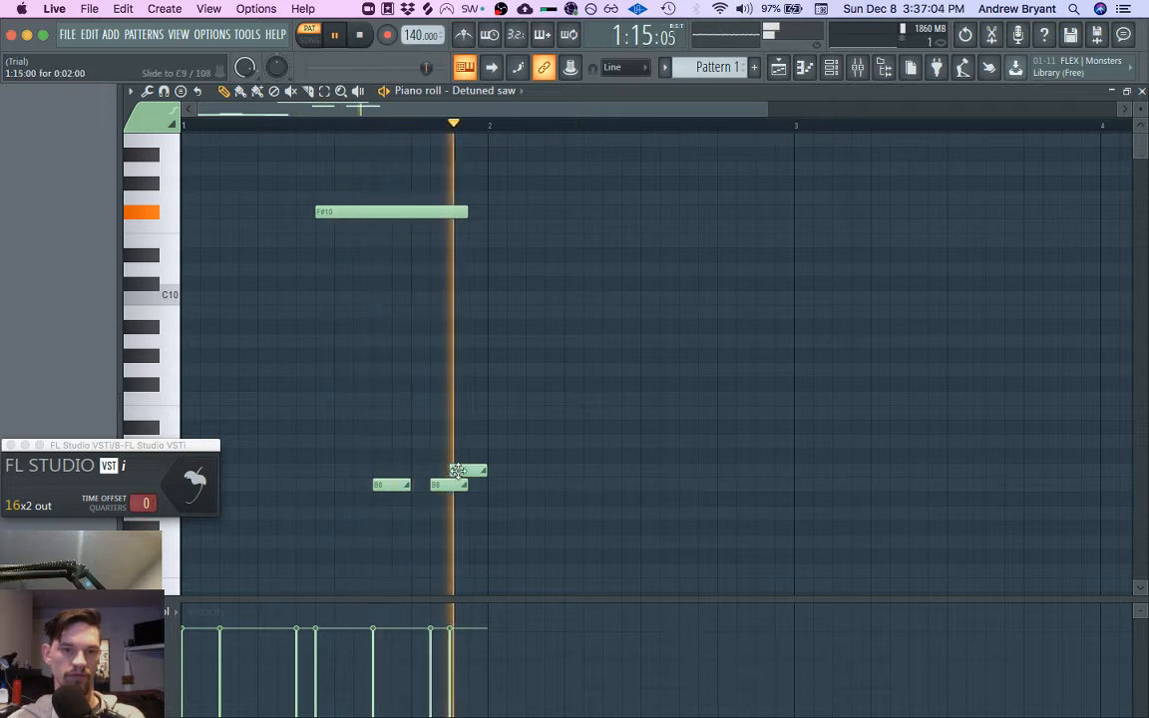
pyautogui.rightClick(458, 471)
pyautogui.rightClick(444, 484)
# Step: Add an A#9 slide note with duration 0:02:00 at 1:13:00
pyautogui.click(427, 327)
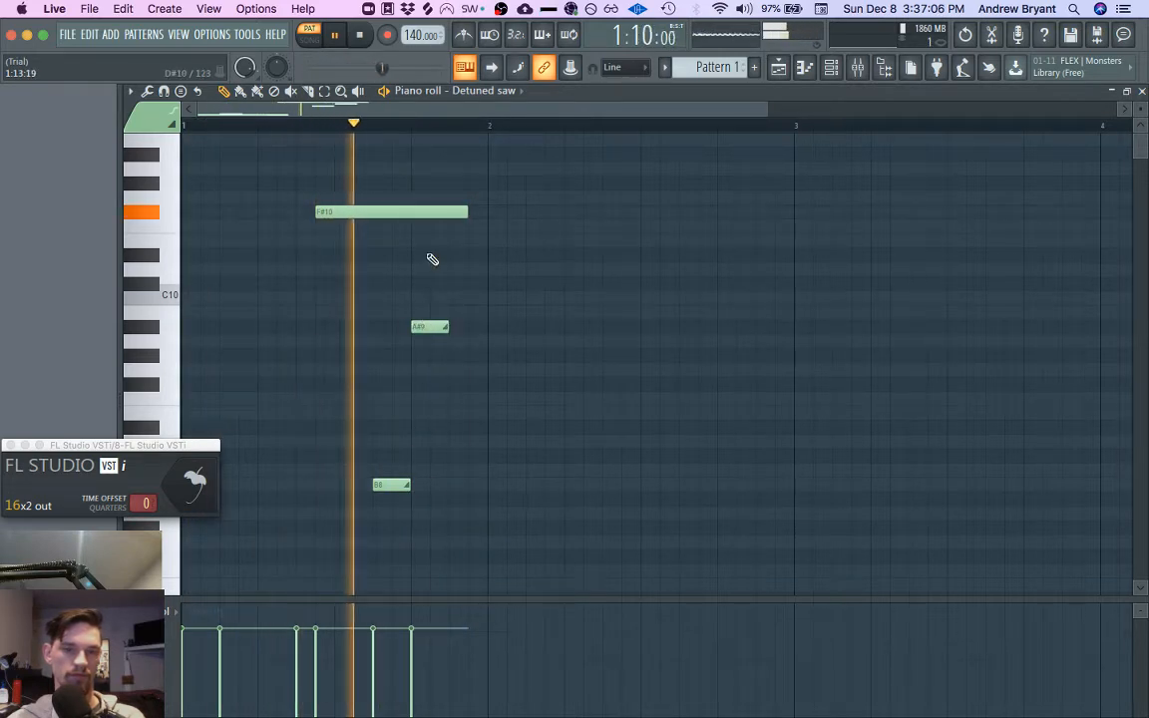
# Step: Lengthen the F#10 note to 1:01:00 and add a 0:02:00 G8 slide note at 2:03:00
pyautogui.moveTo(466, 213); pyautogui.dragTo(643, 219)
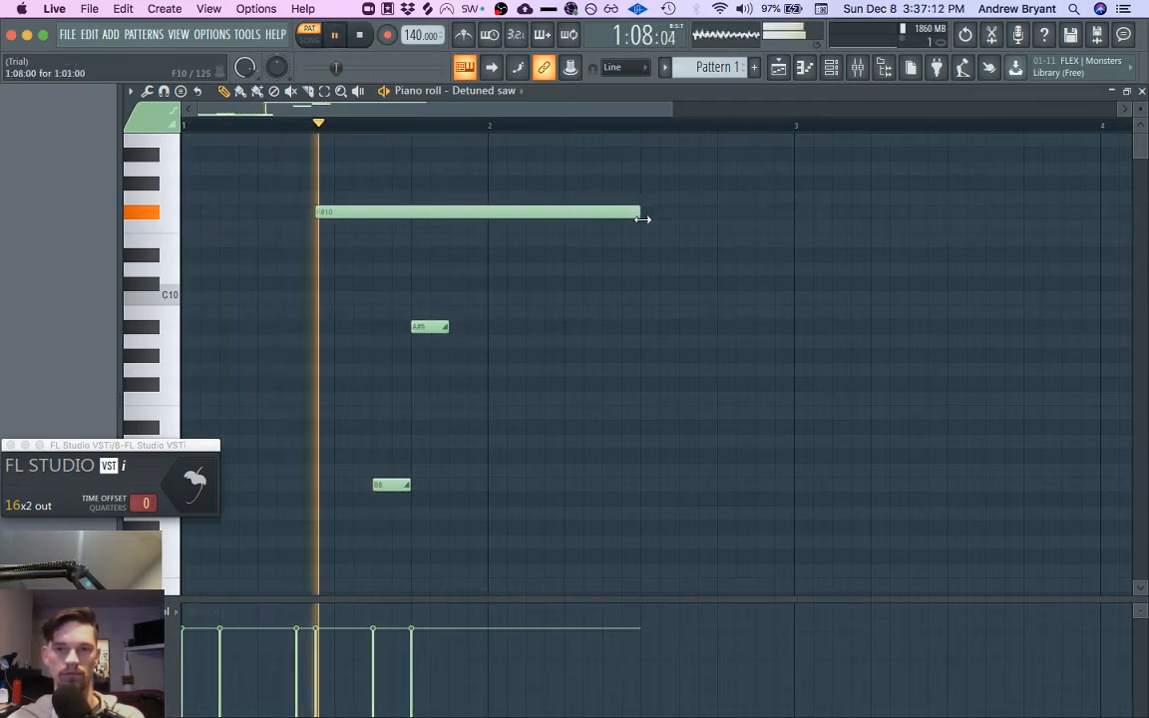
pyautogui.click(592, 326)
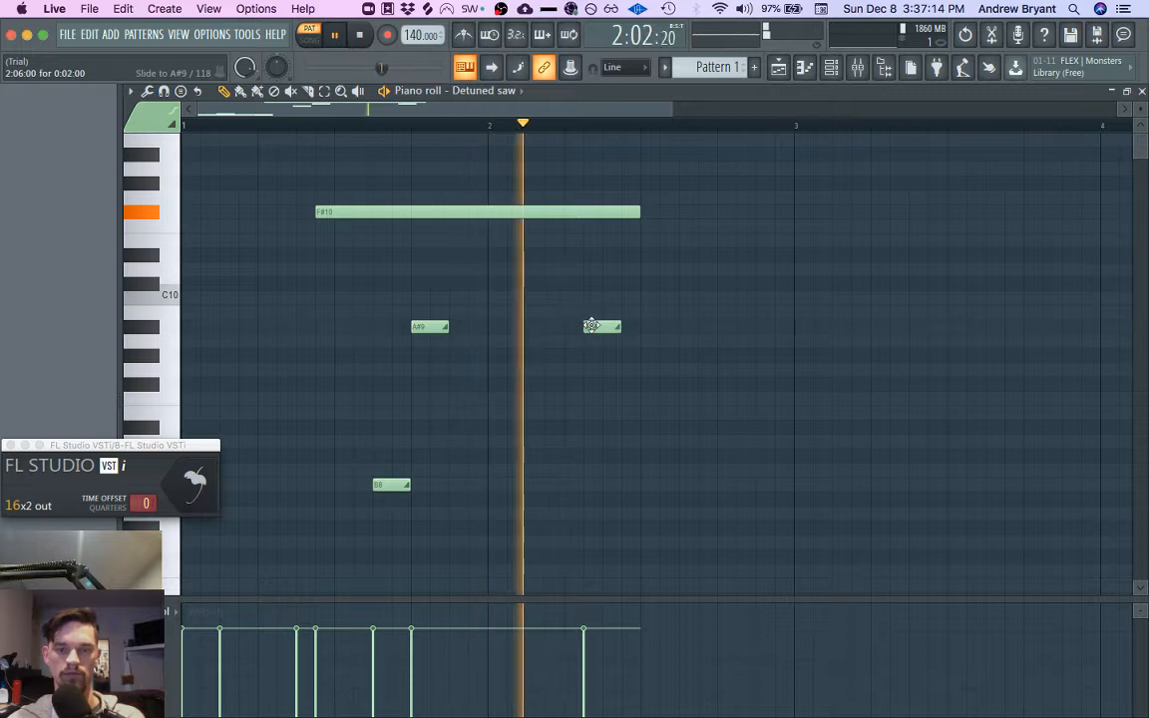
pyautogui.moveTo(591, 326); pyautogui.dragTo(548, 542)
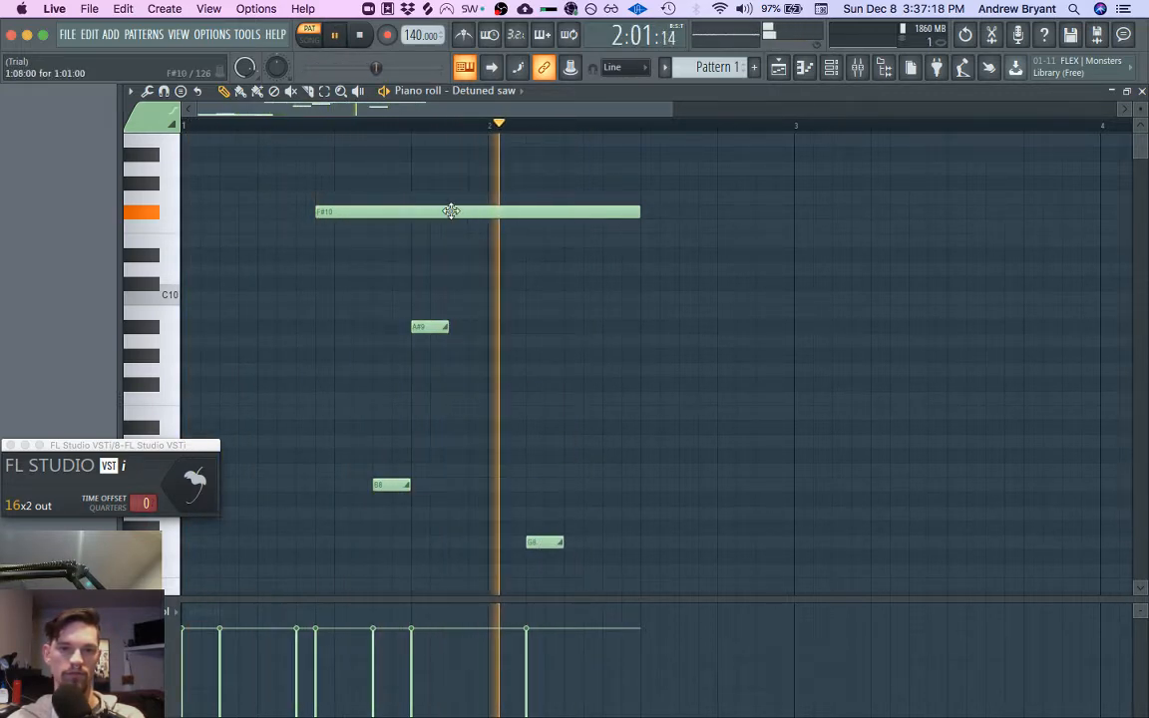
# Step: Lower the F#10 note to D9, and transpose it together with its three slide notes down until the long note sits on F6
pyautogui.moveTo(451, 210); pyautogui.dragTo(457, 454)
pyautogui.scroll(-10, 457, 454)
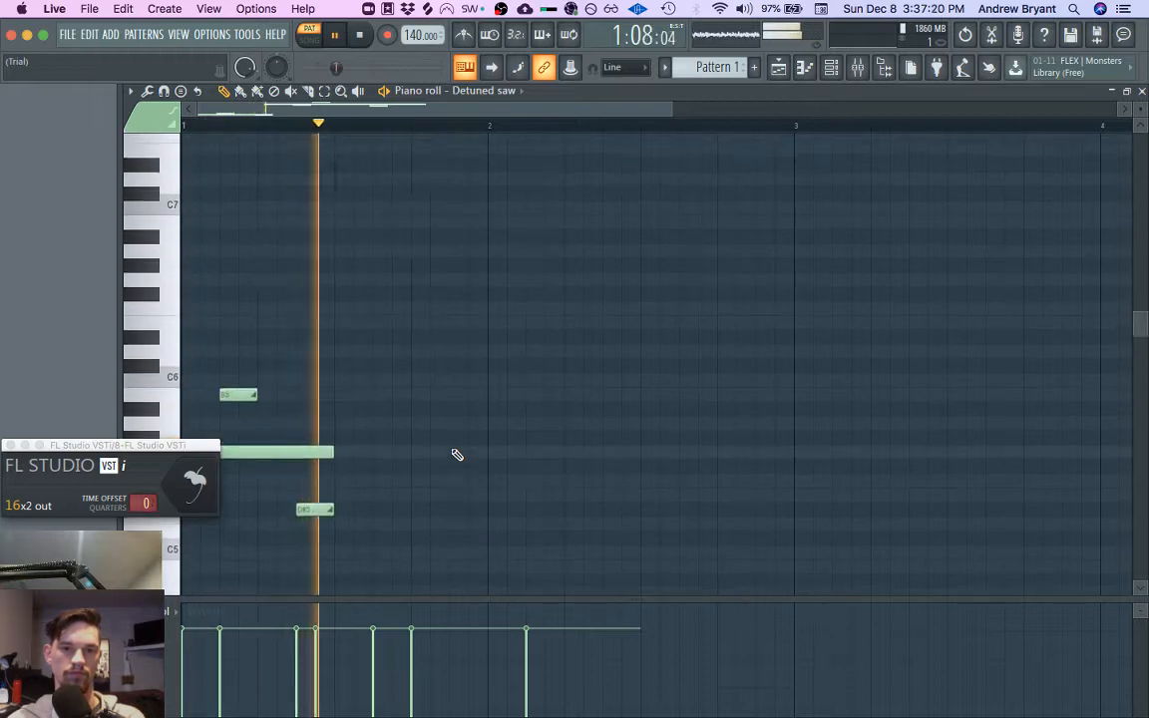
pyautogui.scroll(10, 457, 455)
pyautogui.moveTo(347, 284); pyautogui.dragTo(647, 596)
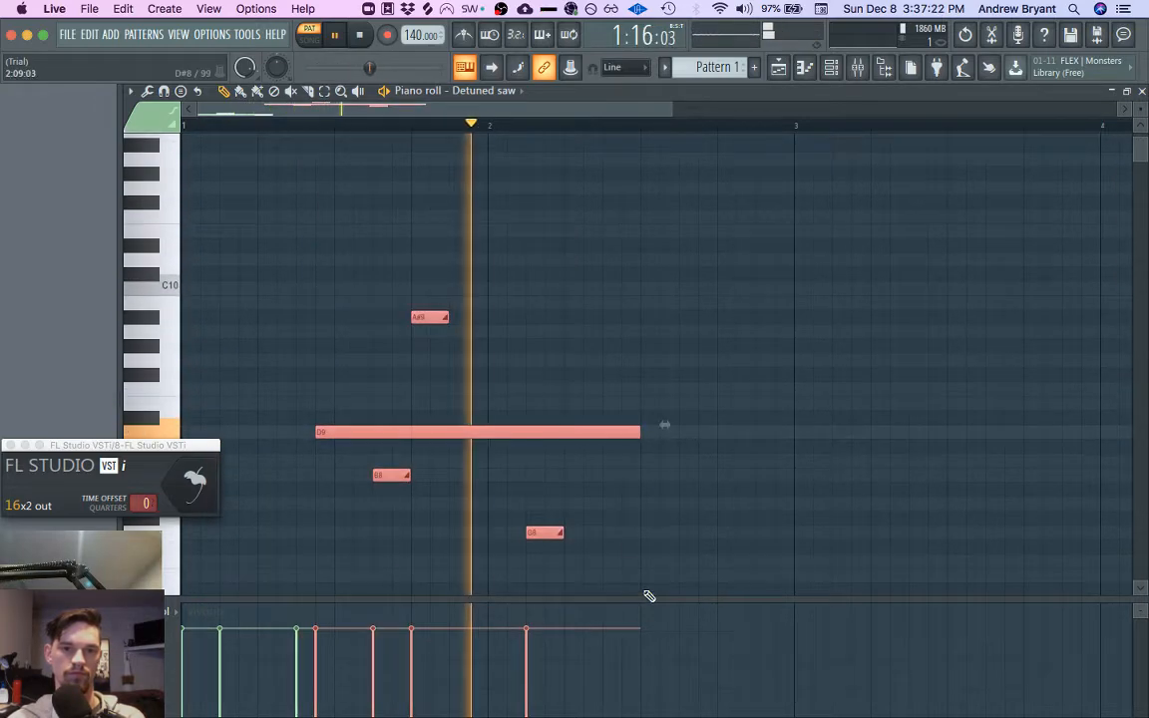
pyautogui.moveTo(534, 430); pyautogui.dragTo(529, 259)
pyautogui.click(534, 462)
pyautogui.rightClick(535, 465)
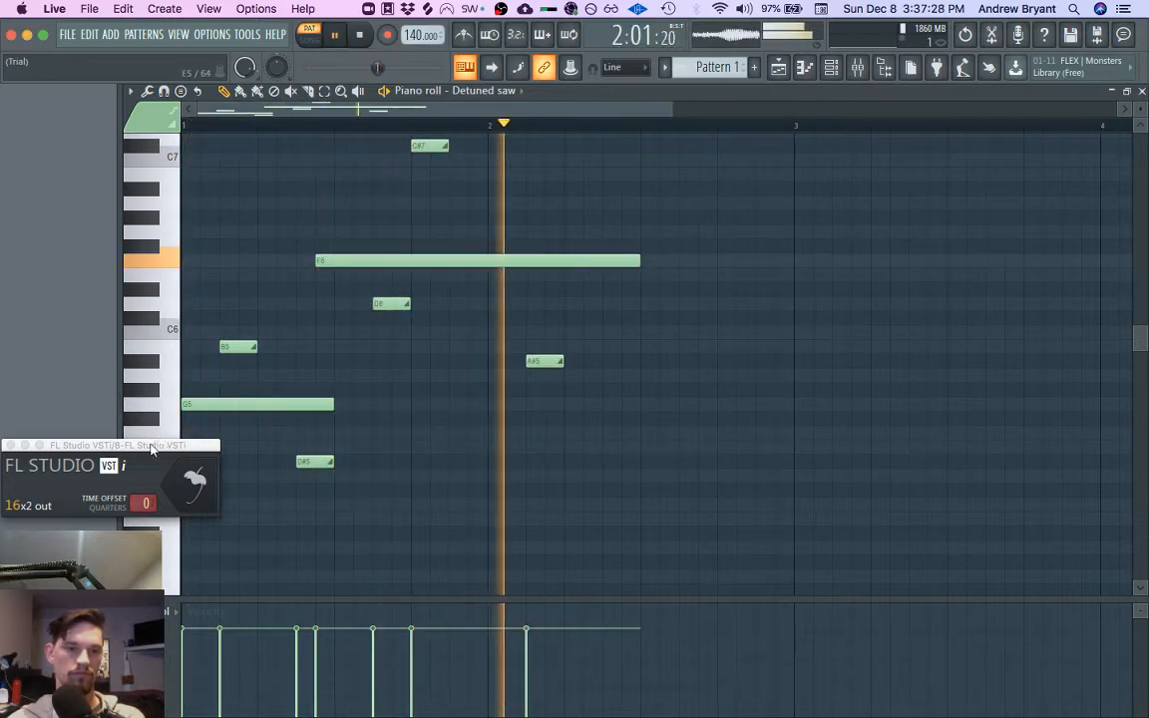
# Step: Move the VSTi window off the piano keys and transpose all notes up until the second long note sits on C8
pyautogui.moveTo(150, 448); pyautogui.dragTo(397, 526)
pyautogui.click(258, 523)
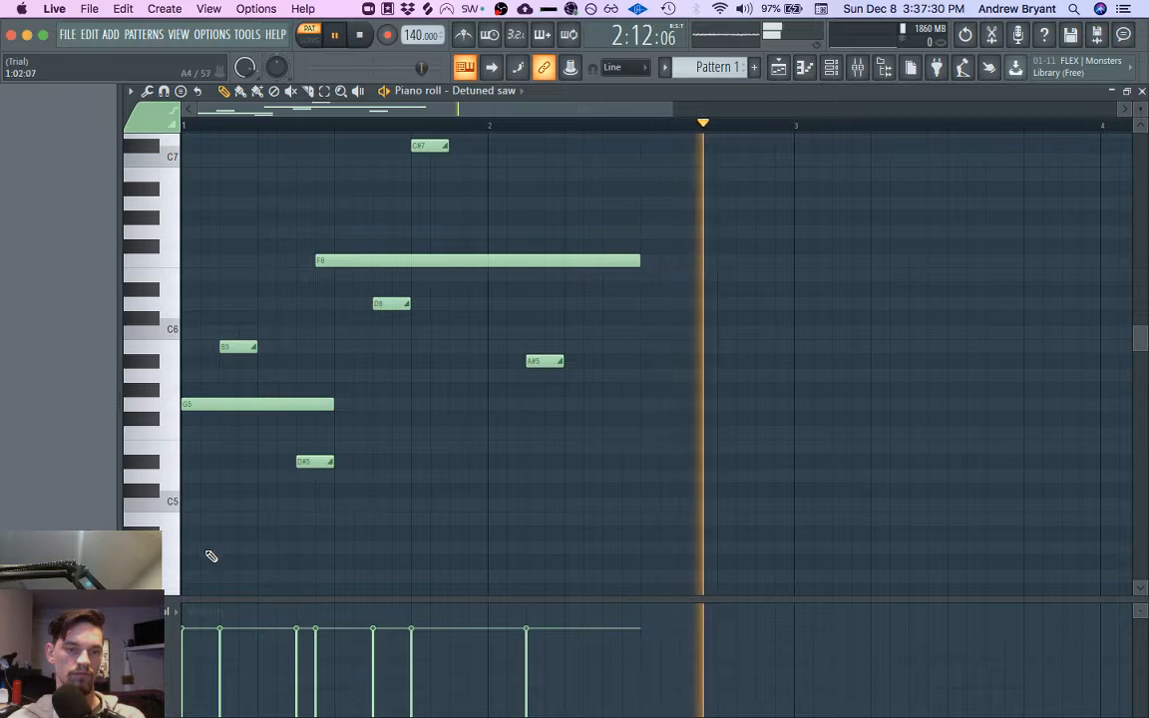
pyautogui.moveTo(207, 551); pyautogui.dragTo(563, 130)
pyautogui.scroll(3, 680, 345)
pyautogui.scroll(-15, 533, 457)
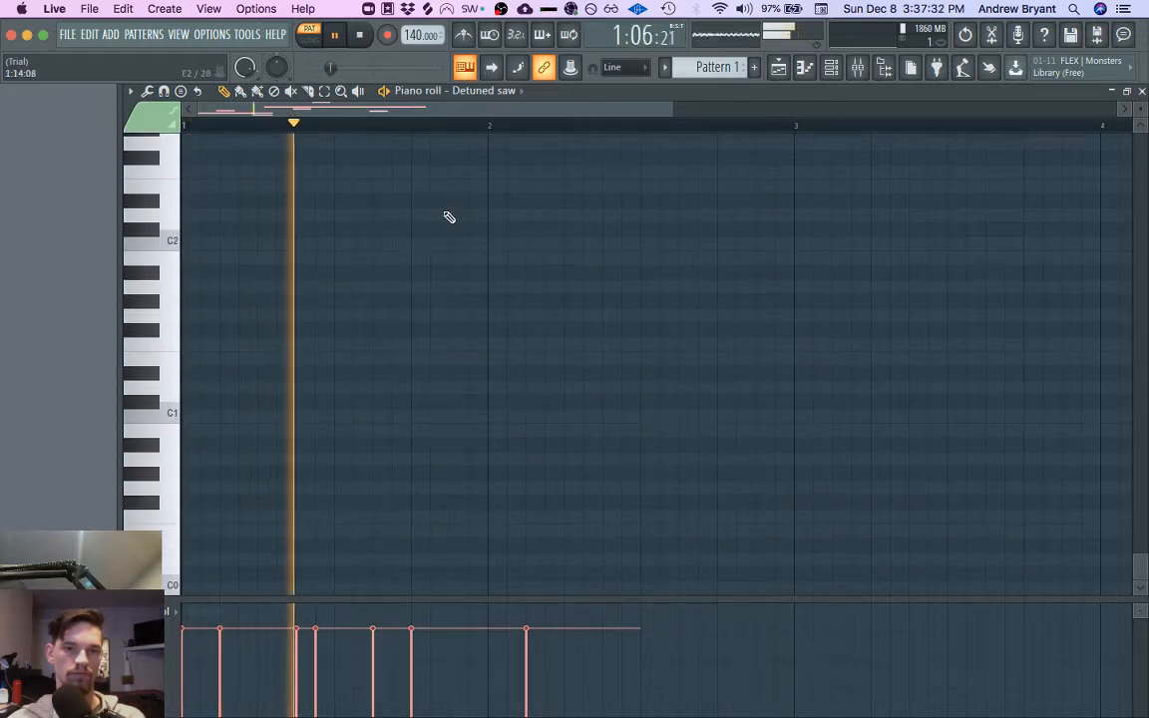
pyautogui.scroll(15, 453, 339)
pyautogui.moveTo(427, 489); pyautogui.dragTo(425, 211)
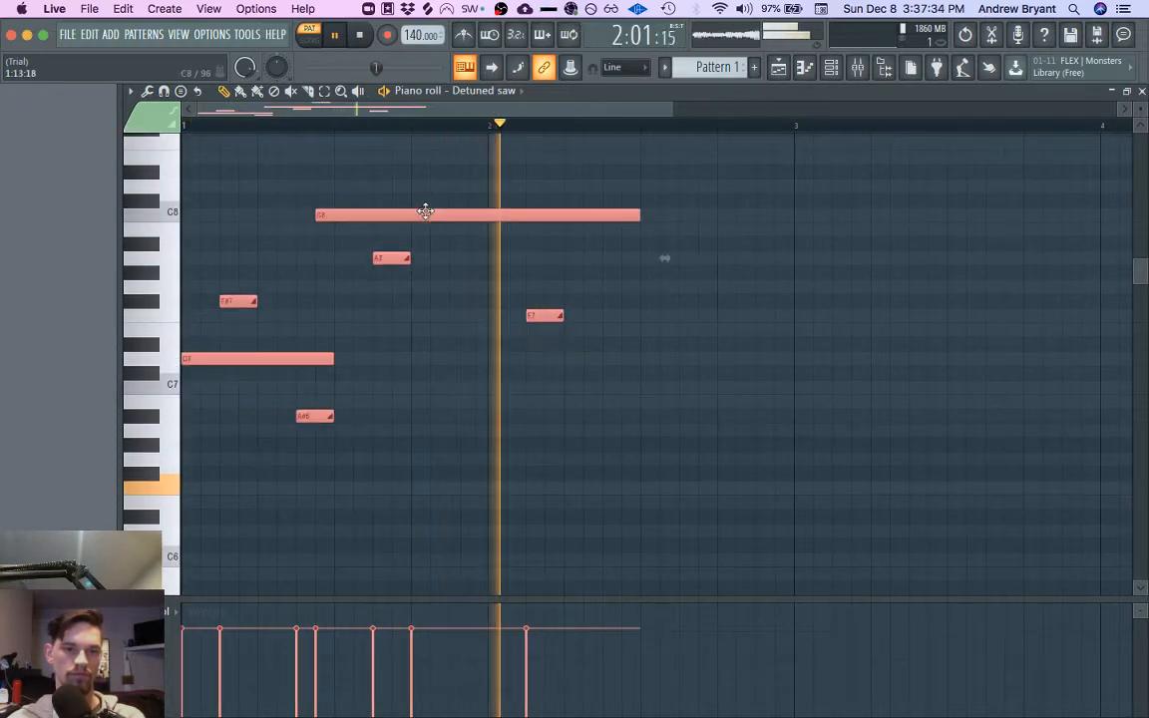
pyautogui.scroll(2, 429, 249)
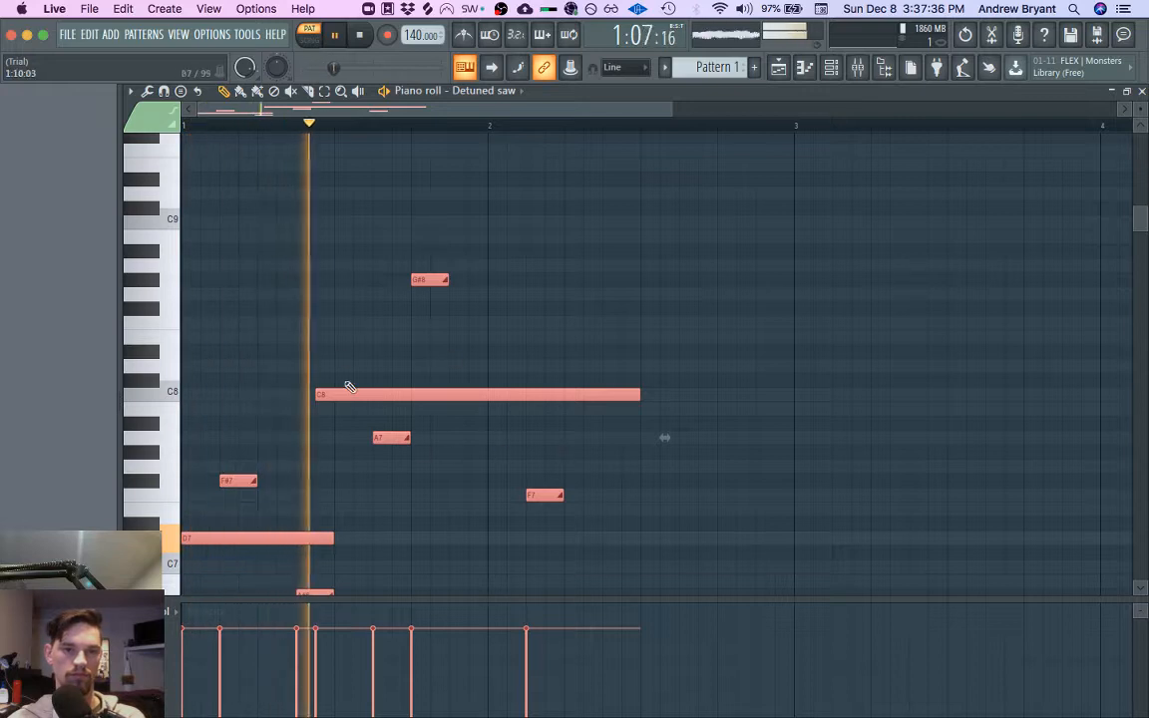
pyautogui.click(386, 341)
pyautogui.click(378, 339)
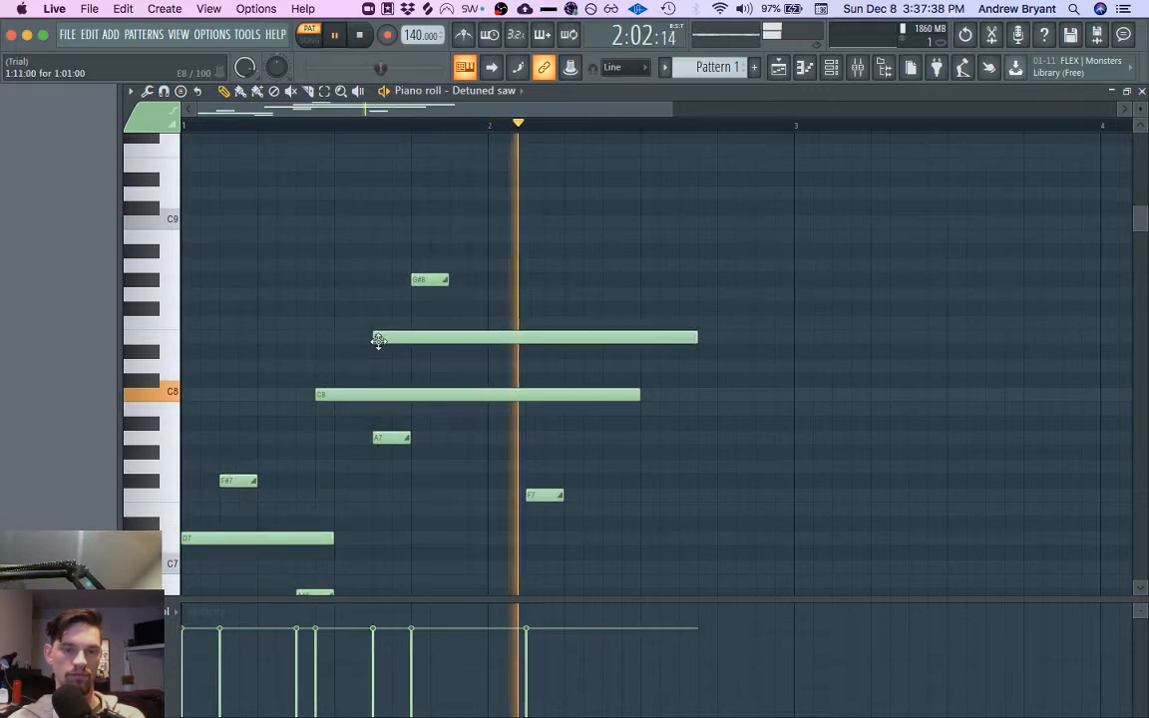
pyautogui.rightClick(378, 339)
# Step: Stop playback, apply the piano roll arpeggiator with the Oxygene pattern set to Alternate, and play it as a preview
pyautogui.press('space')
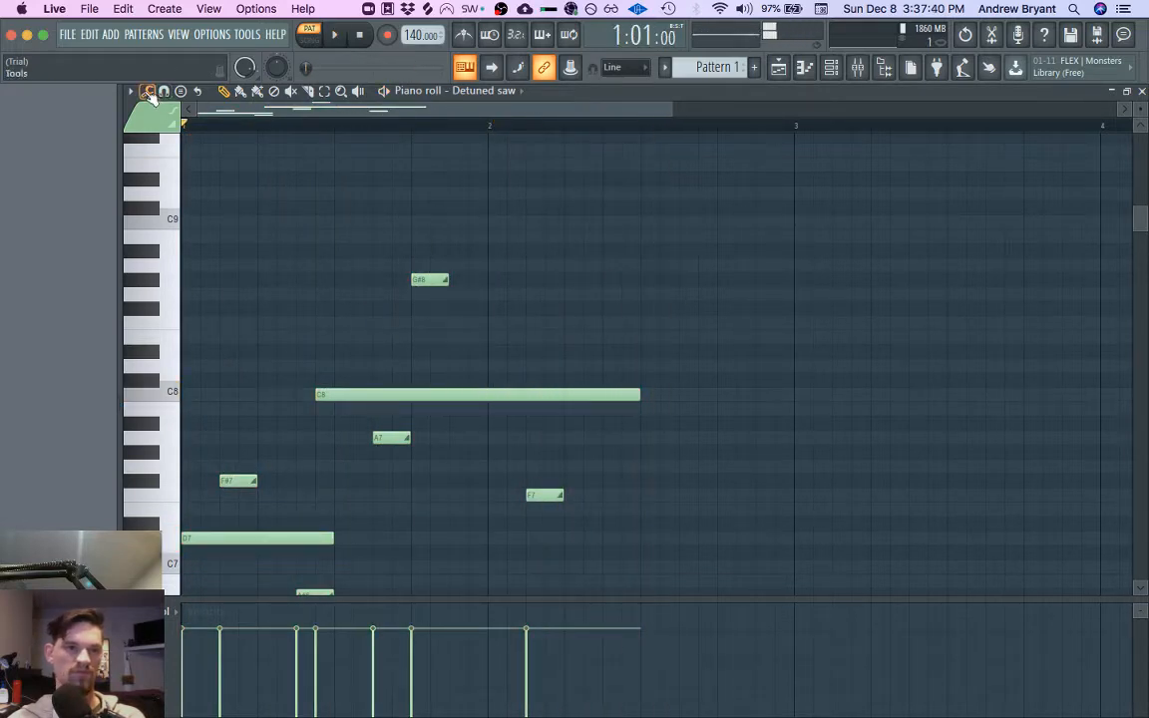
pyautogui.click(149, 92)
pyautogui.click(180, 291)
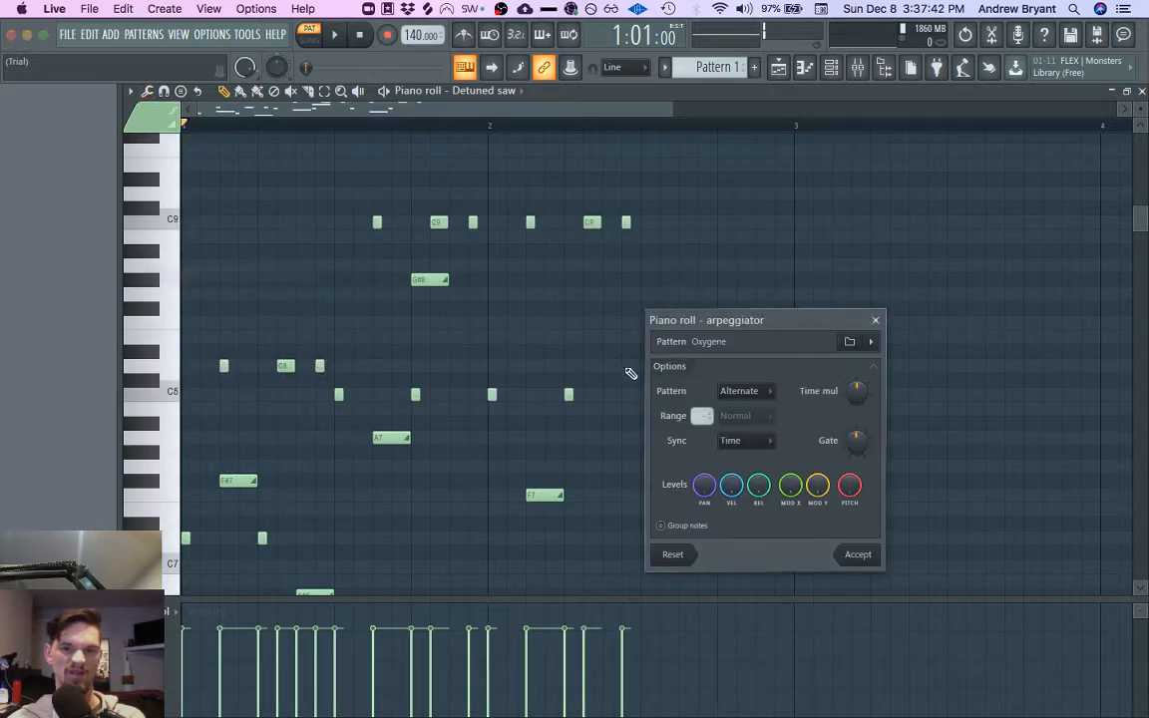
pyautogui.press('space')
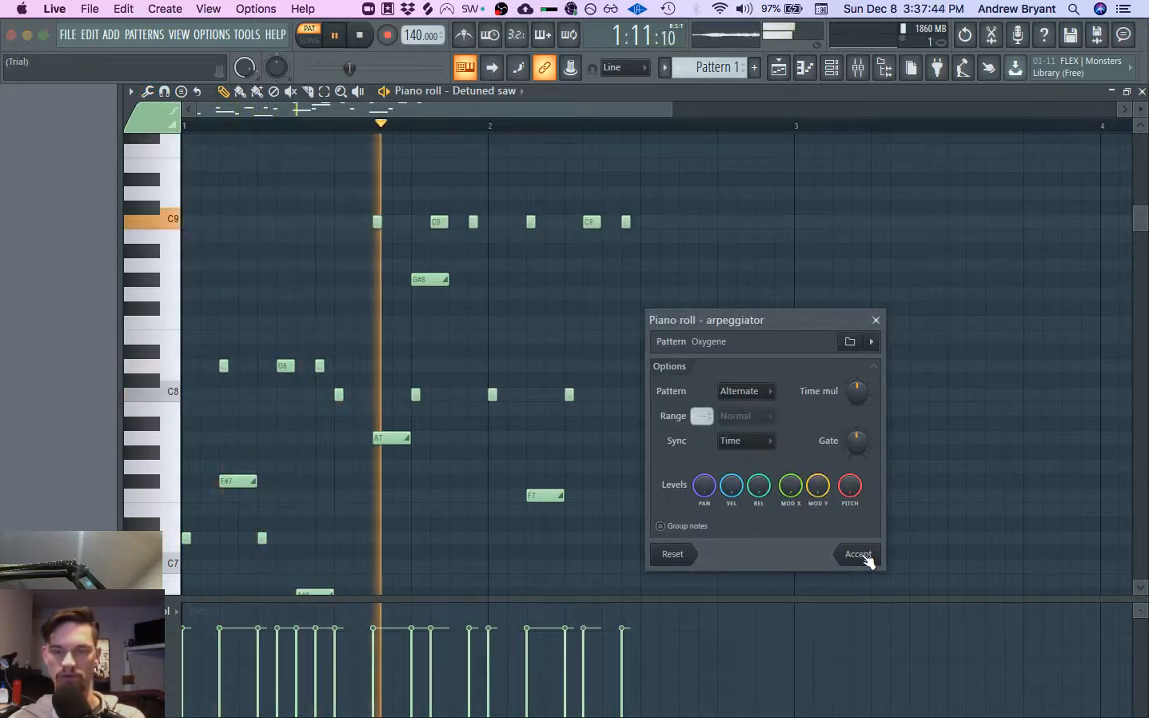
# Step: Lower the arpeggiator's gate, try shorter time multipliers, set the multiplier back to about its midpoint, and accept the arpeggio
pyautogui.moveTo(702, 416)
pyautogui.mouseDown()
pyautogui.moveTo(702, 364)
pyautogui.moveTo(702, 416)
pyautogui.mouseUp()
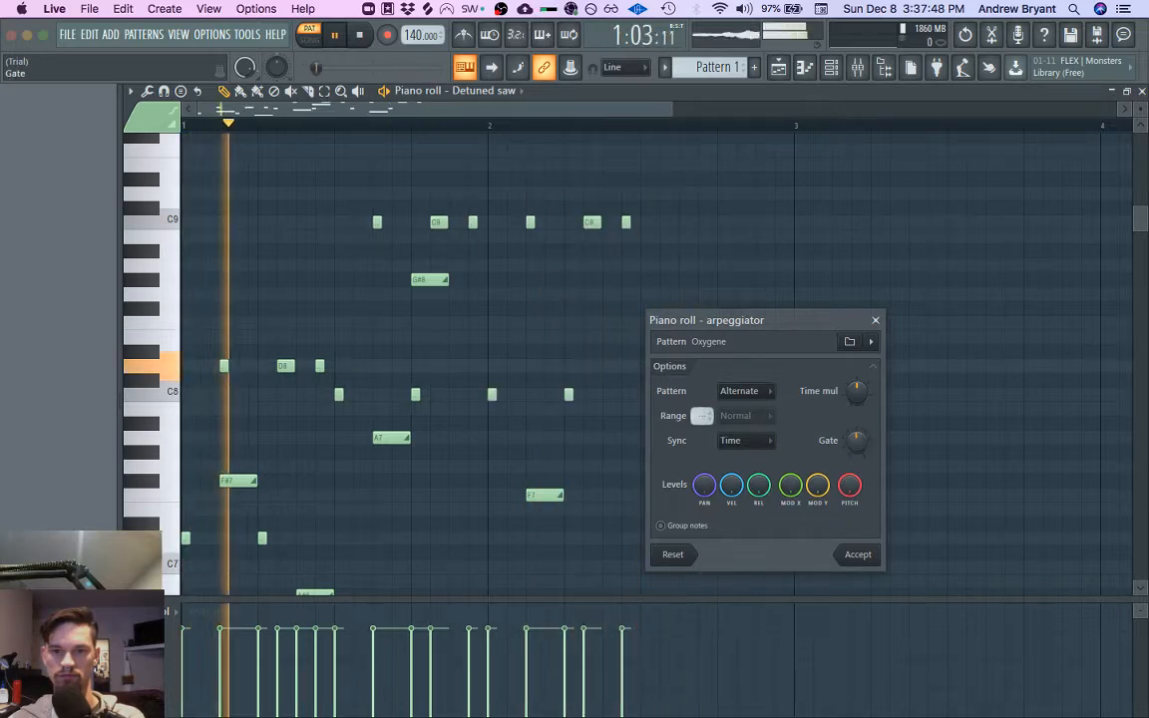
pyautogui.moveTo(862, 404); pyautogui.dragTo(859, 382)
pyautogui.press('space')
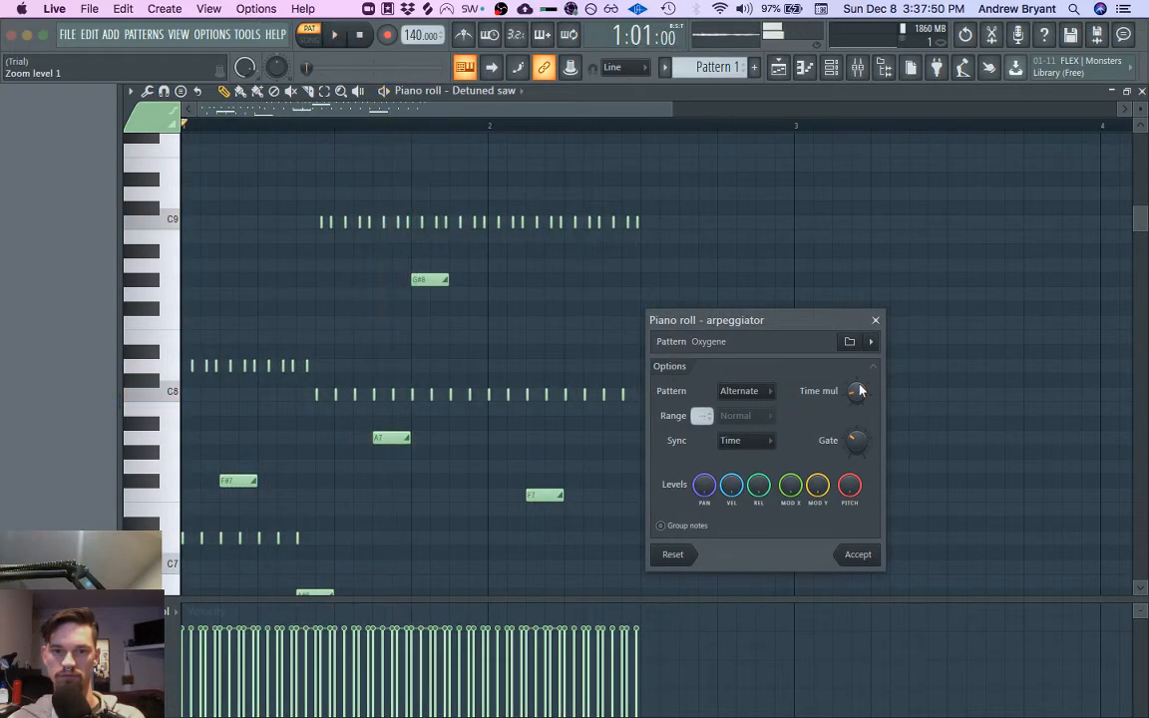
pyautogui.press('space')
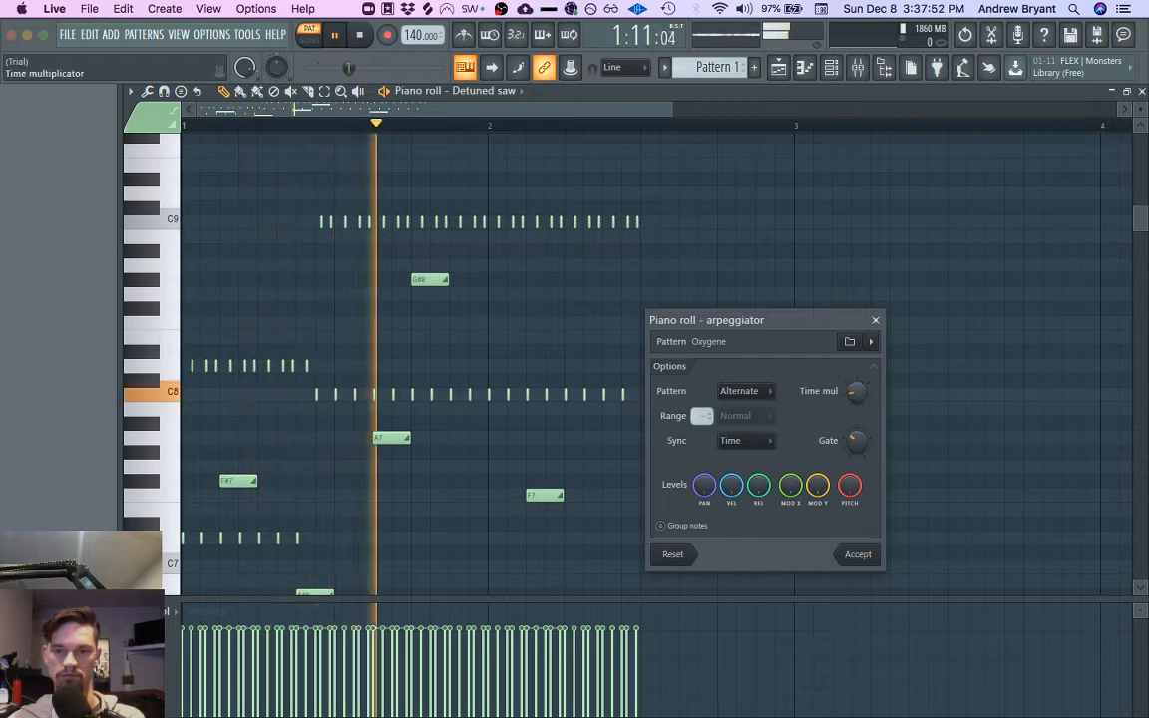
pyautogui.moveTo(857, 390); pyautogui.dragTo(857, 401)
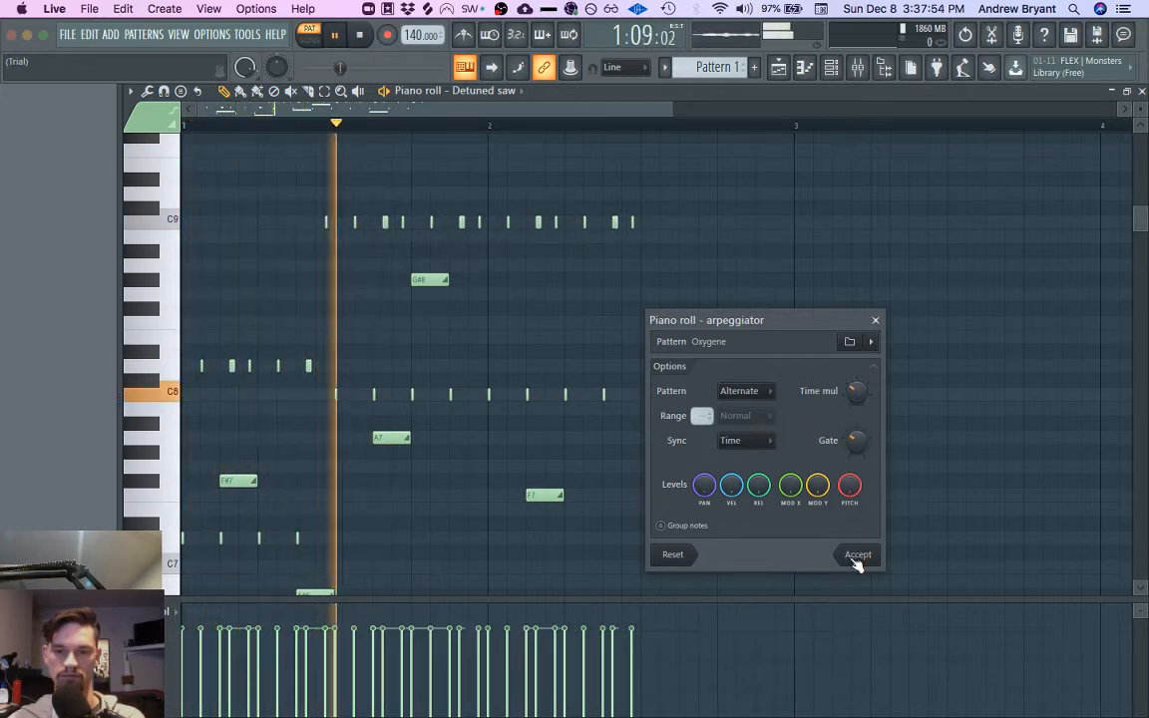
pyautogui.moveTo(859, 392); pyautogui.dragTo(859, 404)
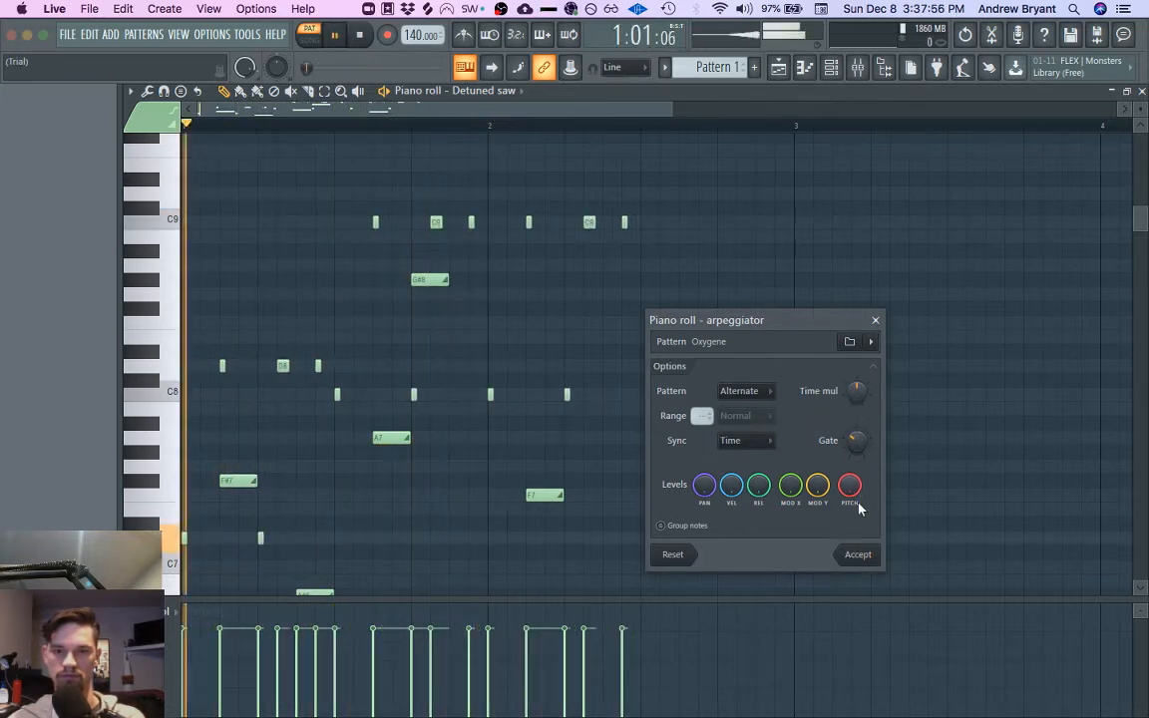
pyautogui.click(858, 555)
# Step: Hide the plug-in windows in Ableton Live, reopen FL Studio's interface from the VSTi device, and close its About page
pyautogui.press('super+alt+p')
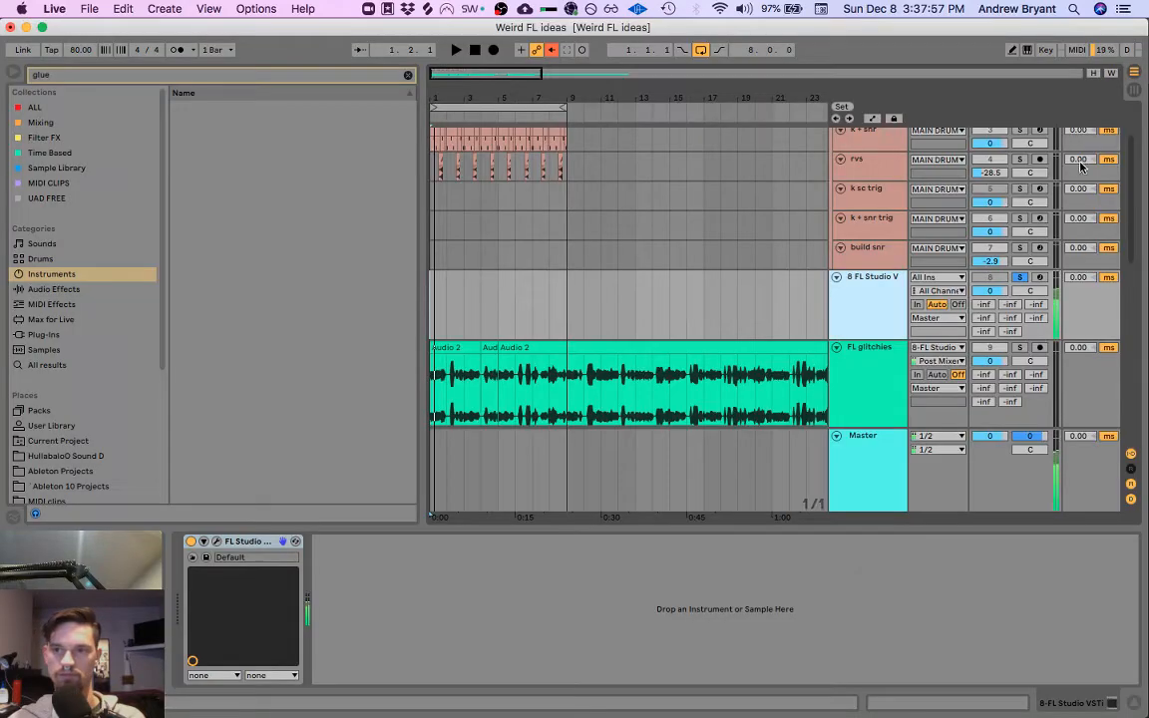
pyautogui.click(218, 543)
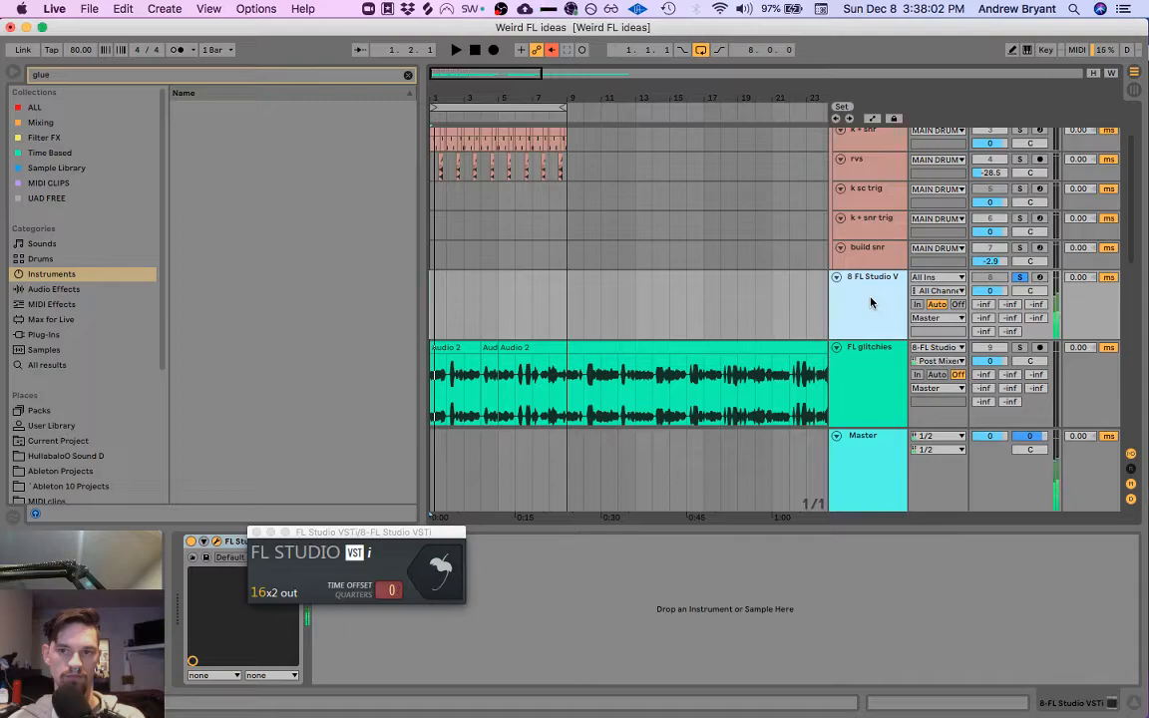
pyautogui.hotkey('ctrl', 'Up')
pyautogui.click(783, 406)
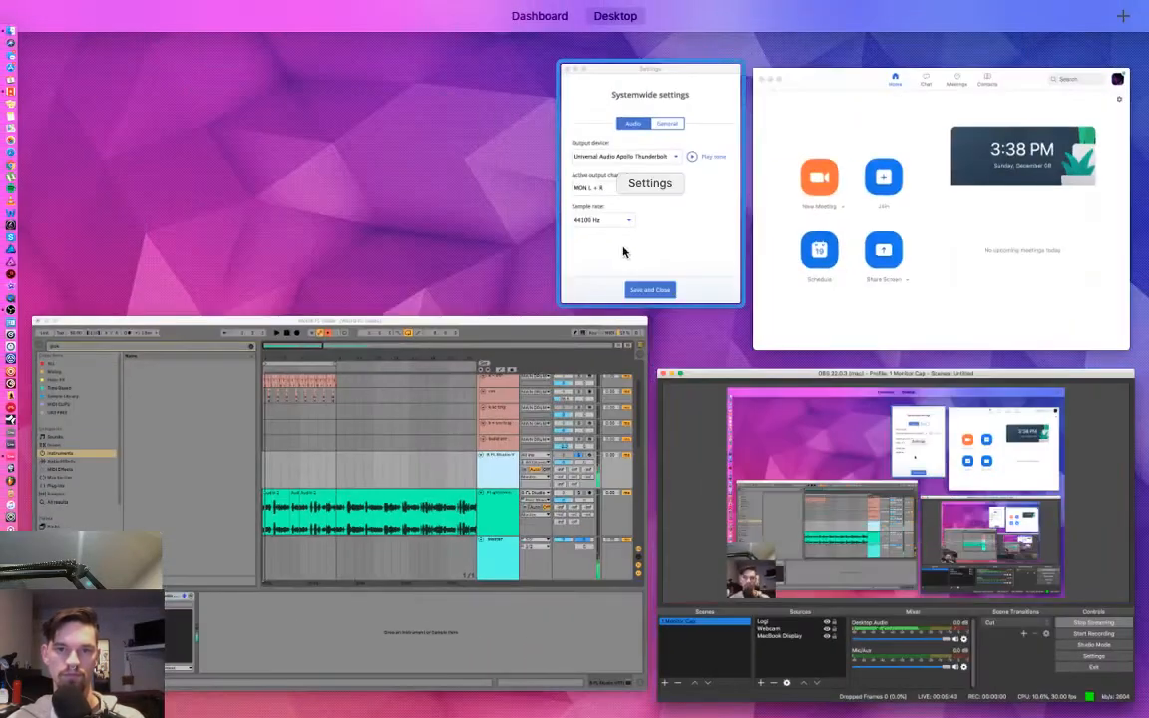
pyautogui.click(455, 461)
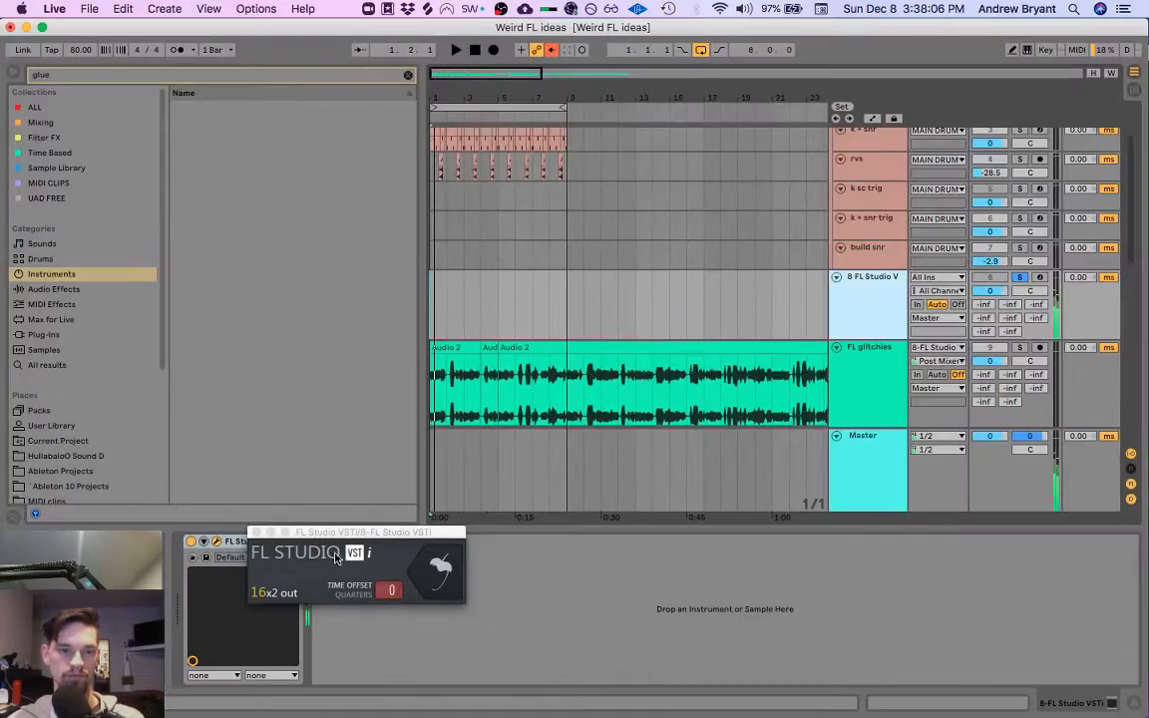
pyautogui.click(457, 568)
pyautogui.click(751, 429)
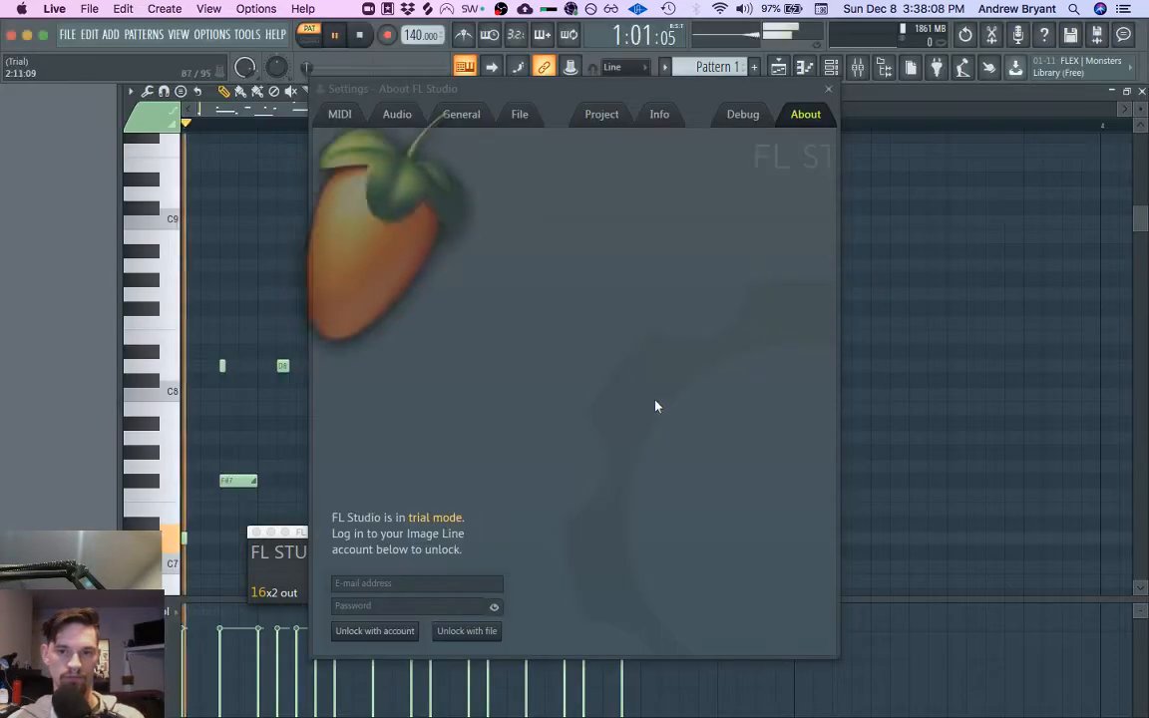
pyautogui.click(830, 89)
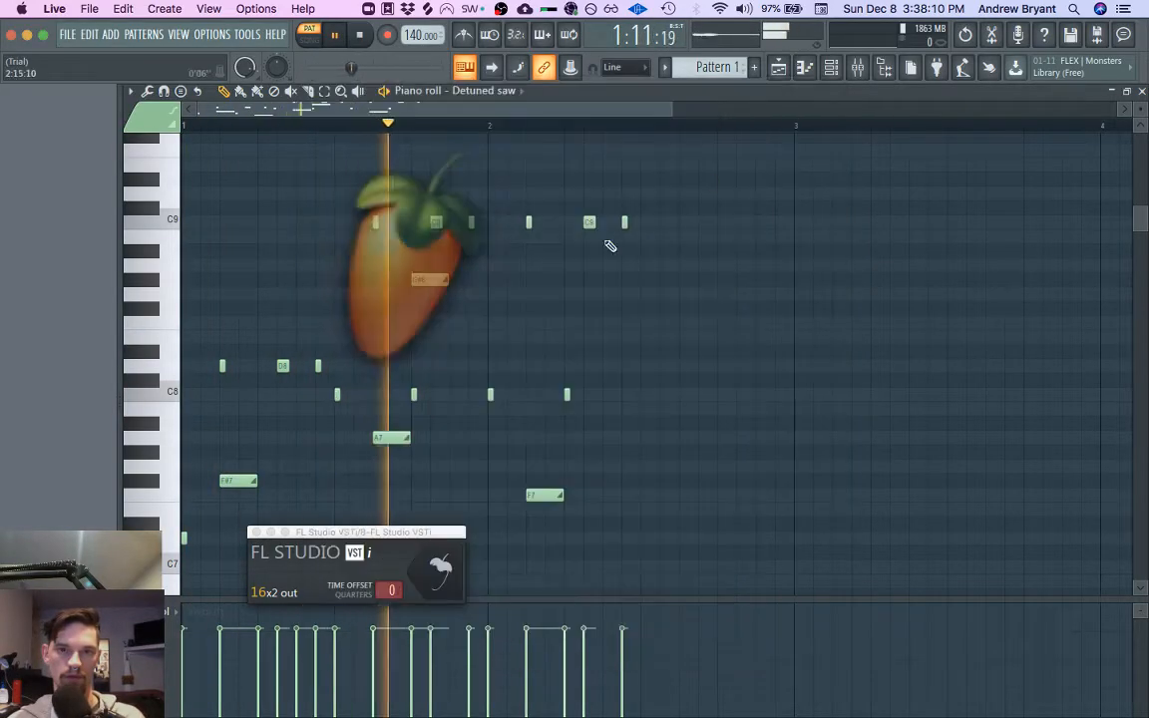
# Step: Stop playback, close the piano roll, and arrange Pattern 1 as two consecutive two-bar clips on Track 1 of the playlist
pyautogui.press('space')
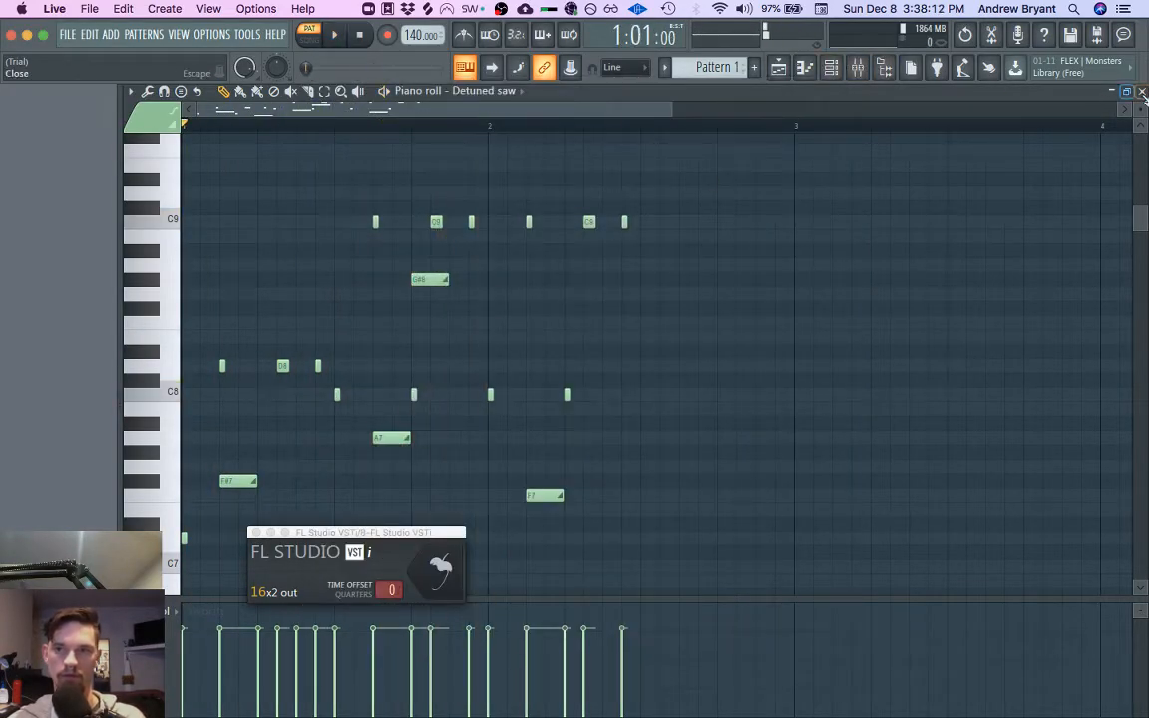
pyautogui.click(1143, 91)
pyautogui.press('F6')
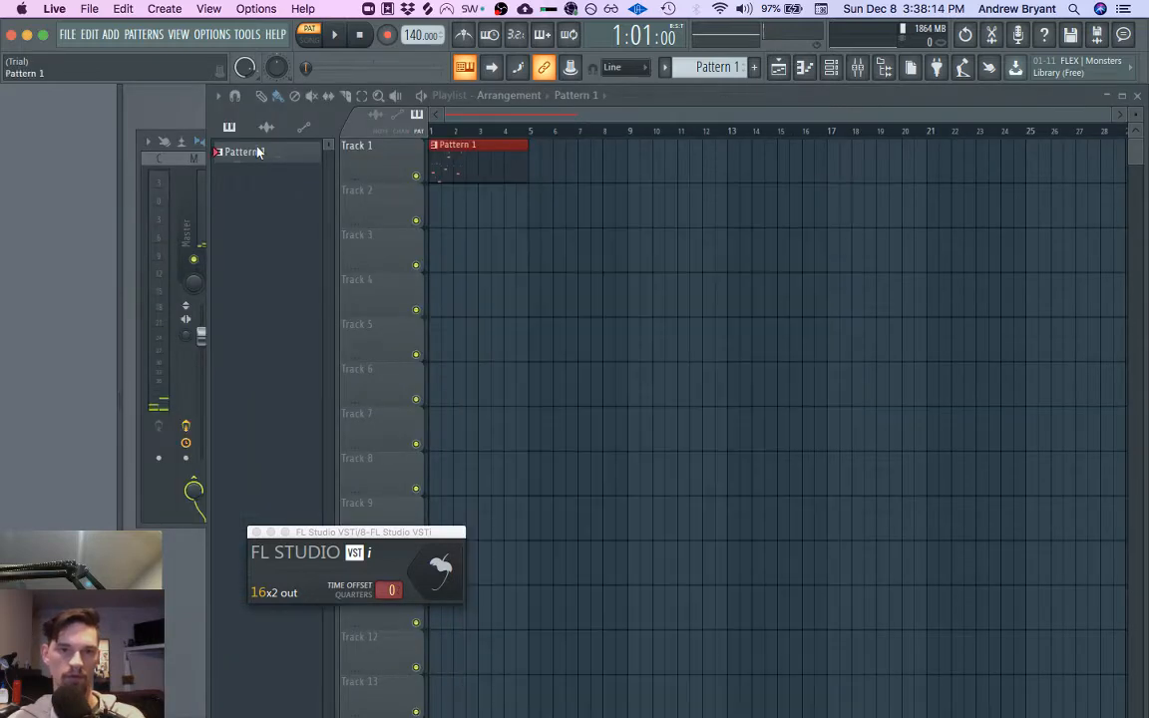
pyautogui.click(492, 172)
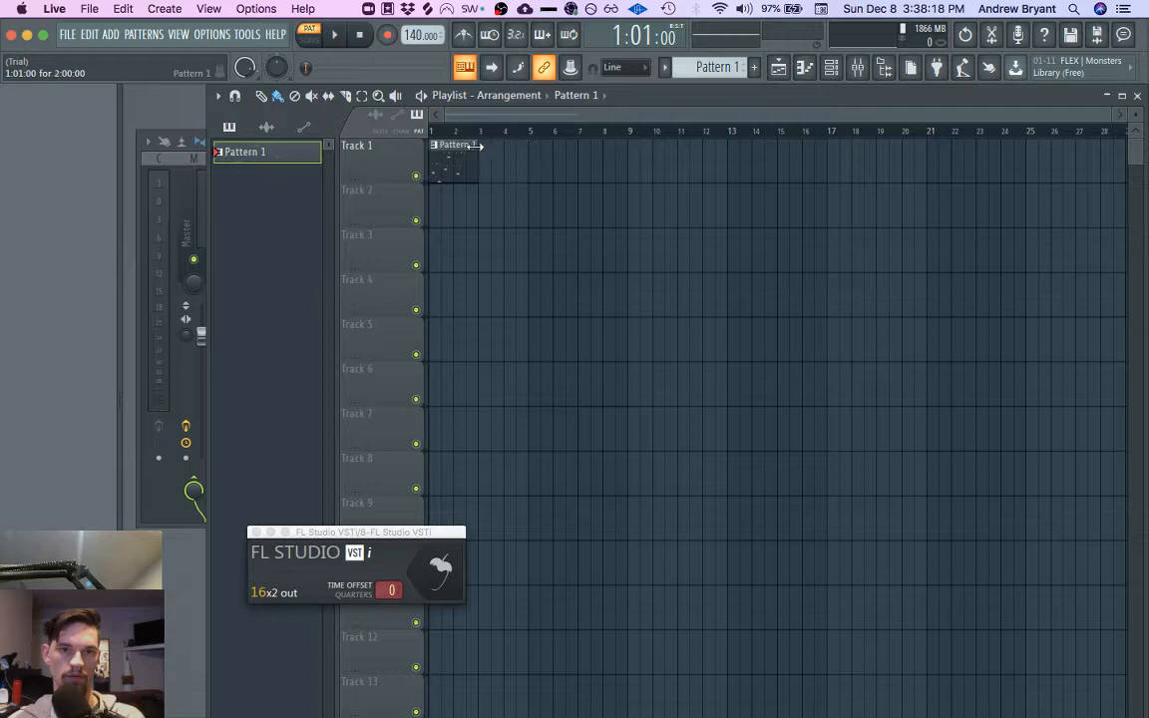
pyautogui.press('space')
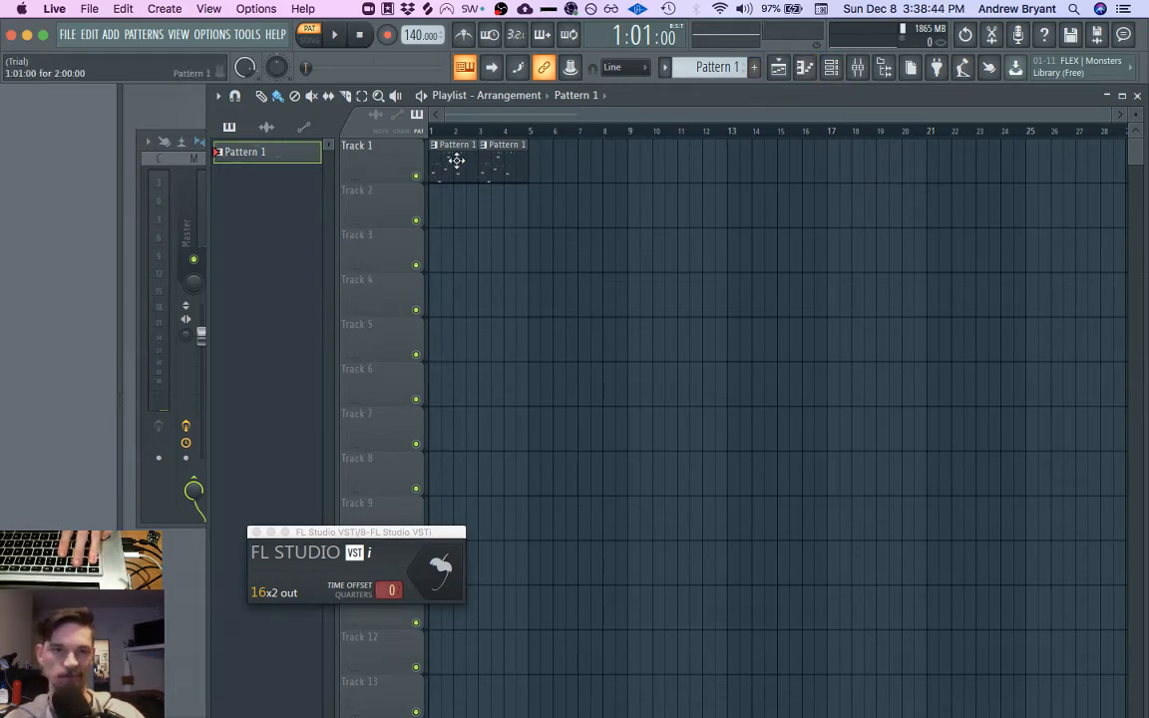
# Step: Open the channel rack and the mixer, reposition the mixer window, and play the pattern to check the Basic track's signal
pyautogui.click(832, 68)
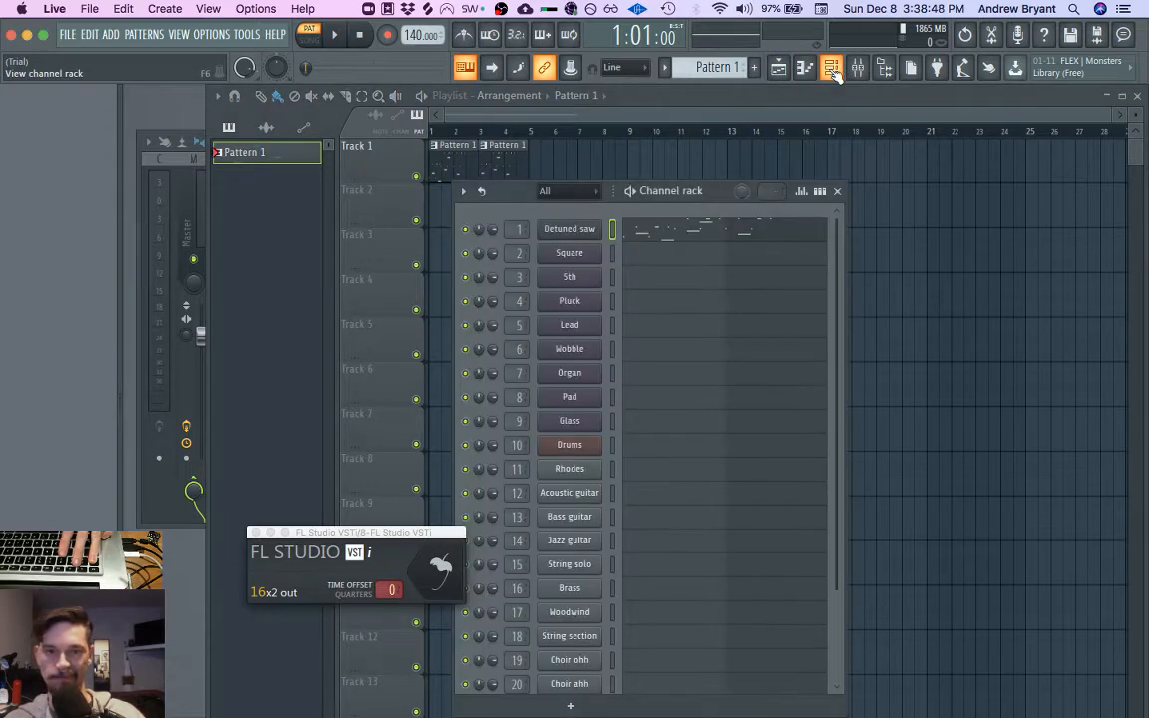
pyautogui.click(864, 71)
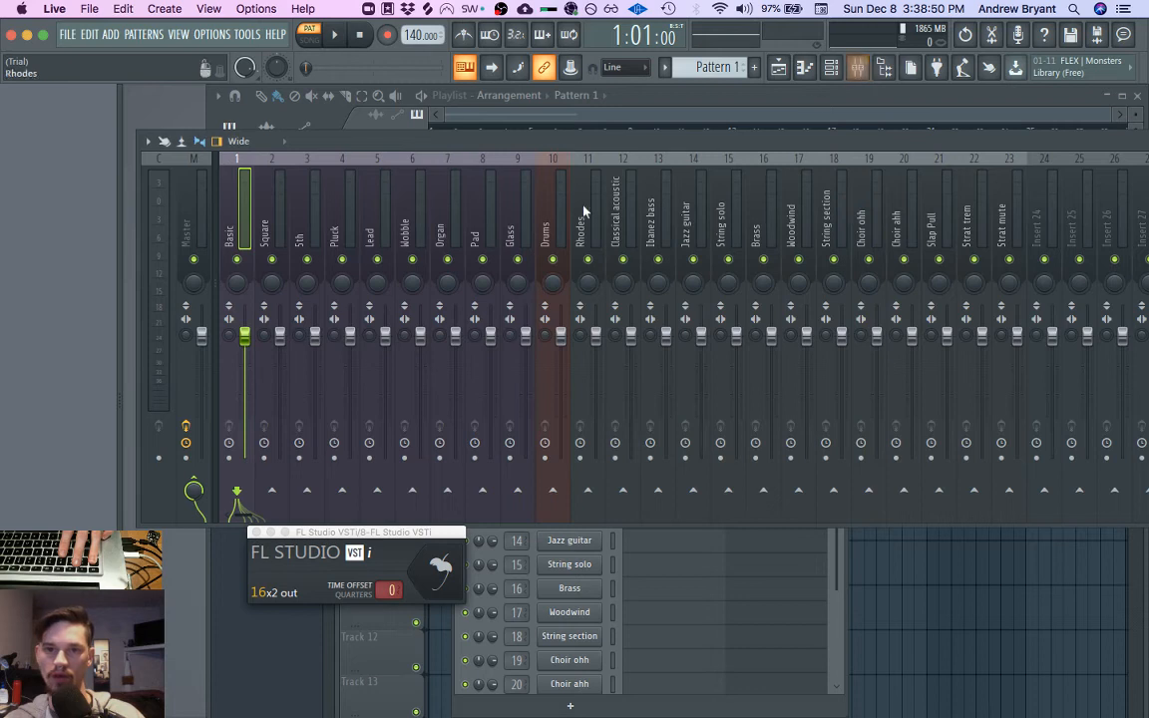
pyautogui.moveTo(361, 147); pyautogui.dragTo(349, 162)
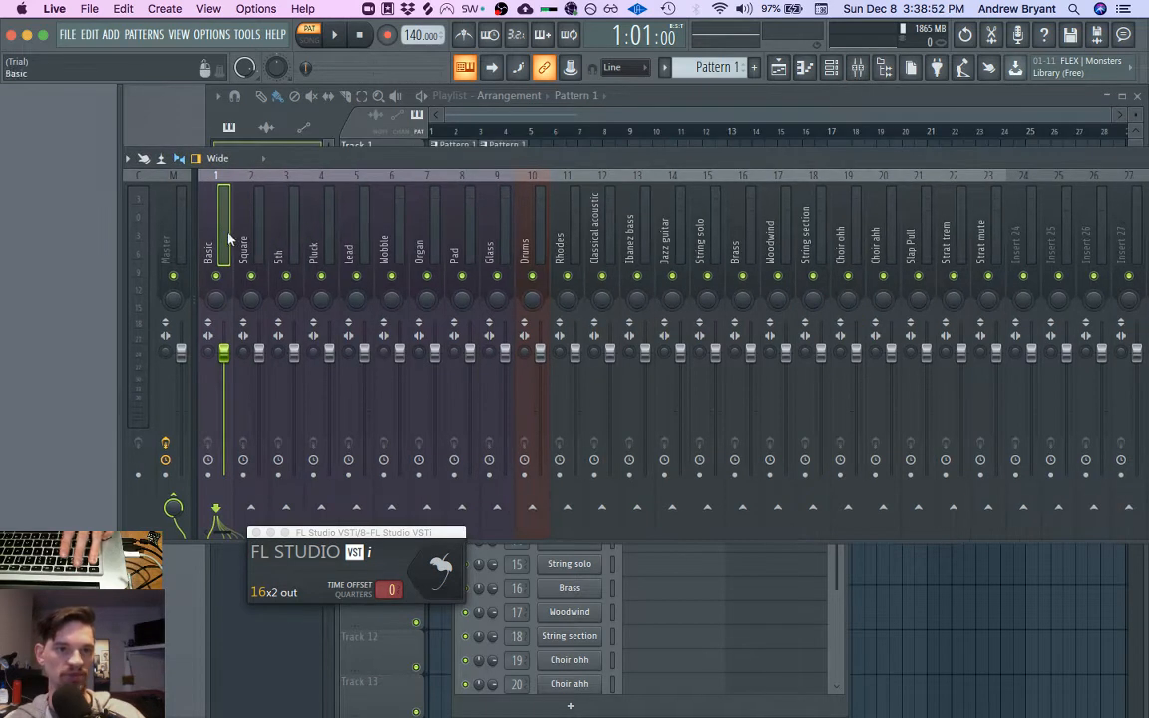
pyautogui.press('space')
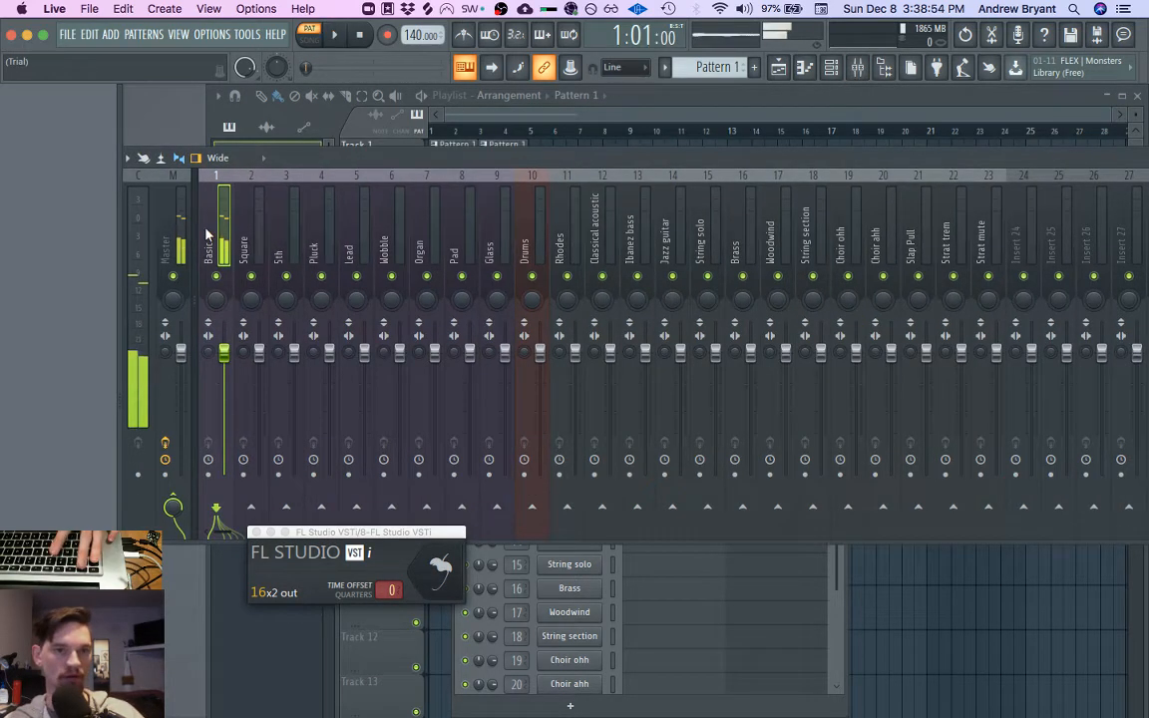
# Step: Bring the mixer's effect slots into view, stop playback, and load Fruity WaveShaper in slot 1 of the Basic track
pyautogui.moveTo(787, 151); pyautogui.dragTo(602, 166)
pyautogui.moveTo(897, 163); pyautogui.dragTo(719, 168)
pyautogui.press('space')
pyautogui.click(893, 213)
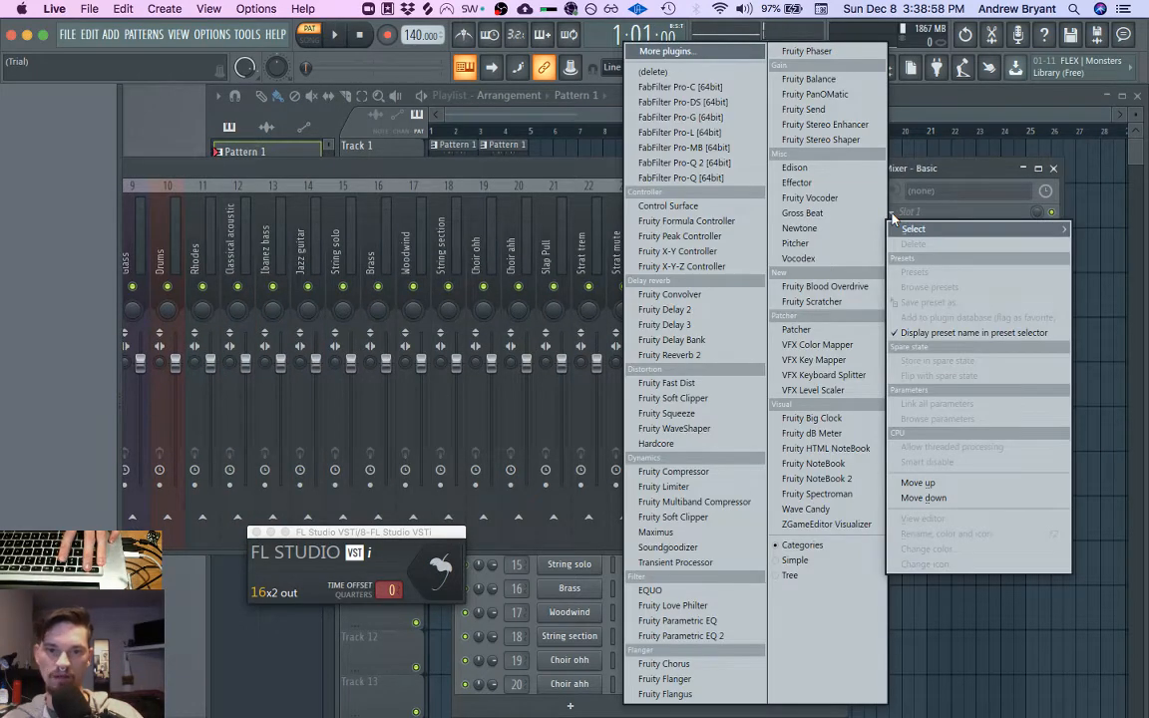
pyautogui.click(703, 429)
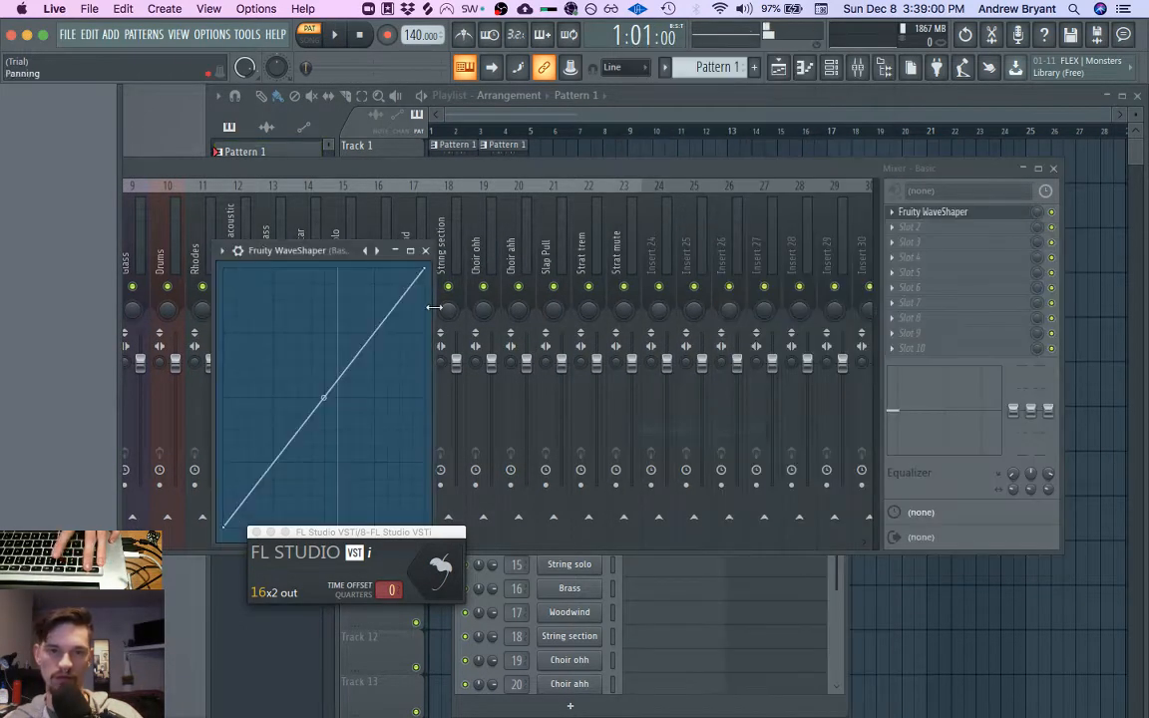
# Step: Play the pattern and audition successive Fruity WaveShaper presets until the V-shaped curve is loaded
pyautogui.click(378, 251)
pyautogui.press('space')
pyautogui.click(378, 251)
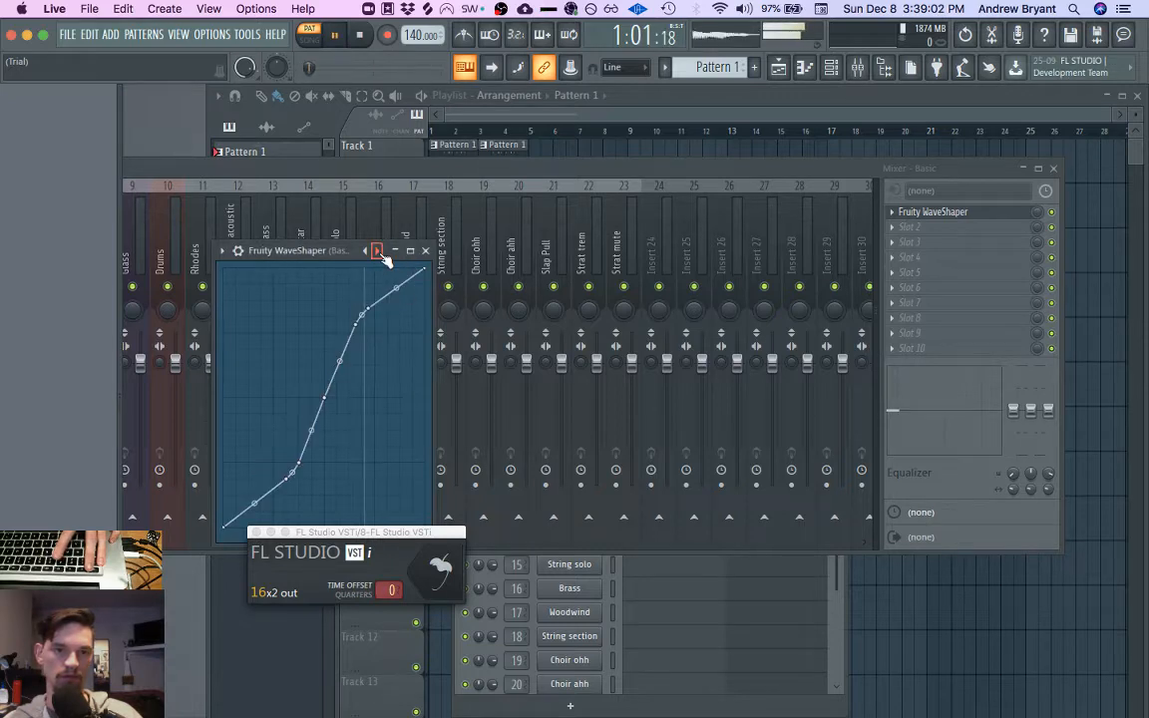
pyautogui.press('space')
pyautogui.click(378, 251)
pyautogui.click(378, 252)
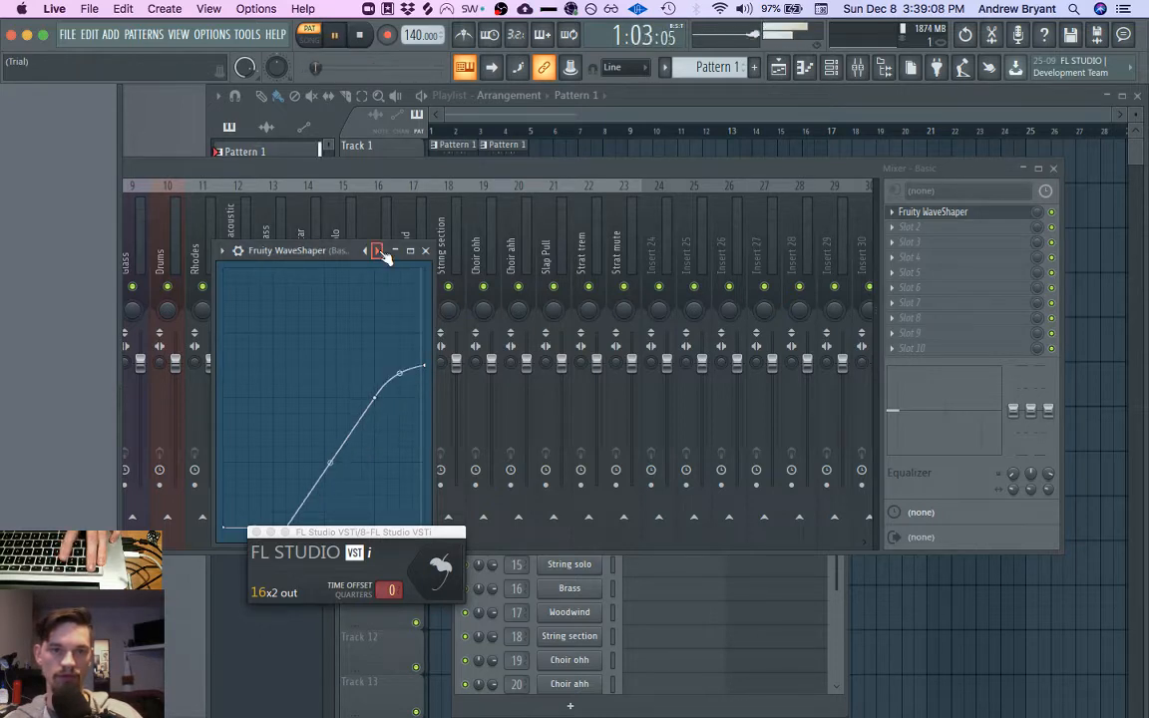
pyautogui.press('space')
pyautogui.click(378, 251)
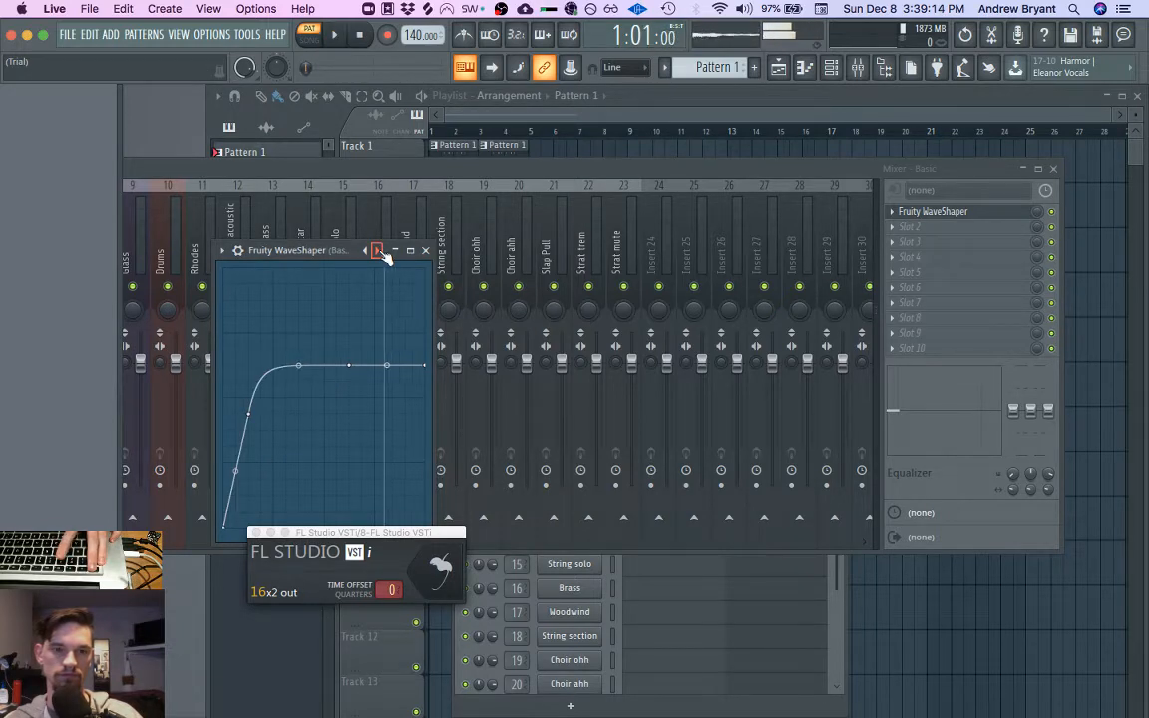
pyautogui.click(378, 252)
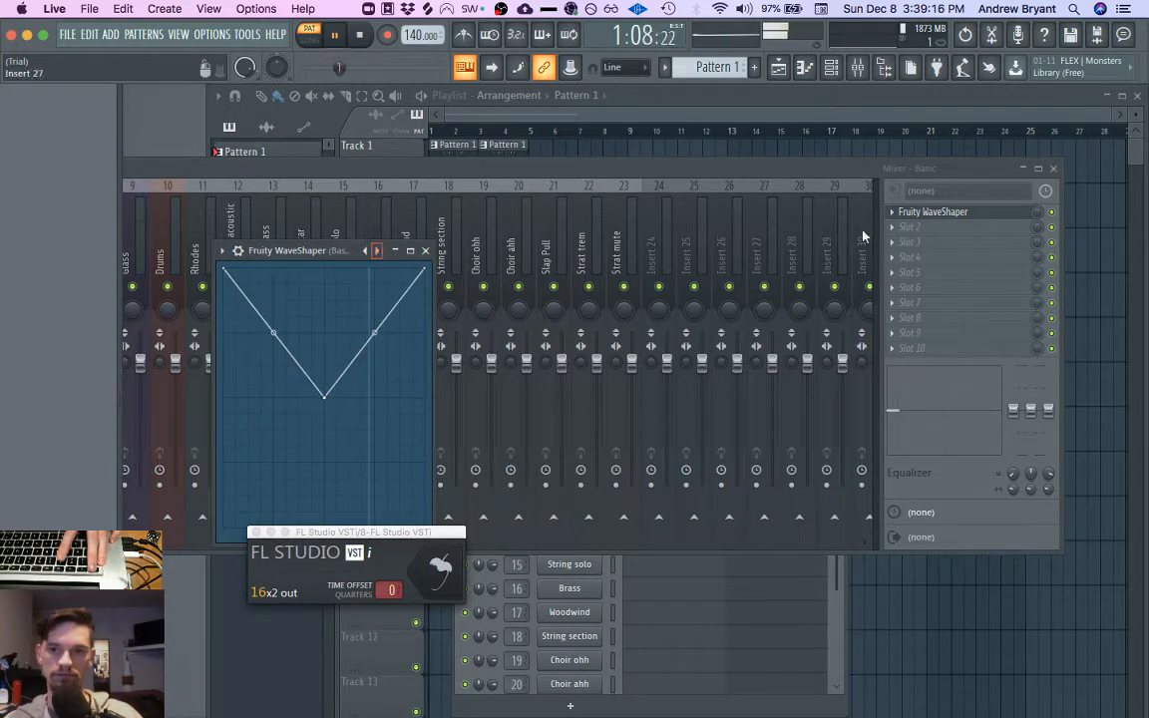
# Step: Adjust the mix level of the Fruity WaveShaper slot, reopen the effect, and advance it to the Fuzzy preset
pyautogui.moveTo(1038, 215); pyautogui.dragTo(1039, 249)
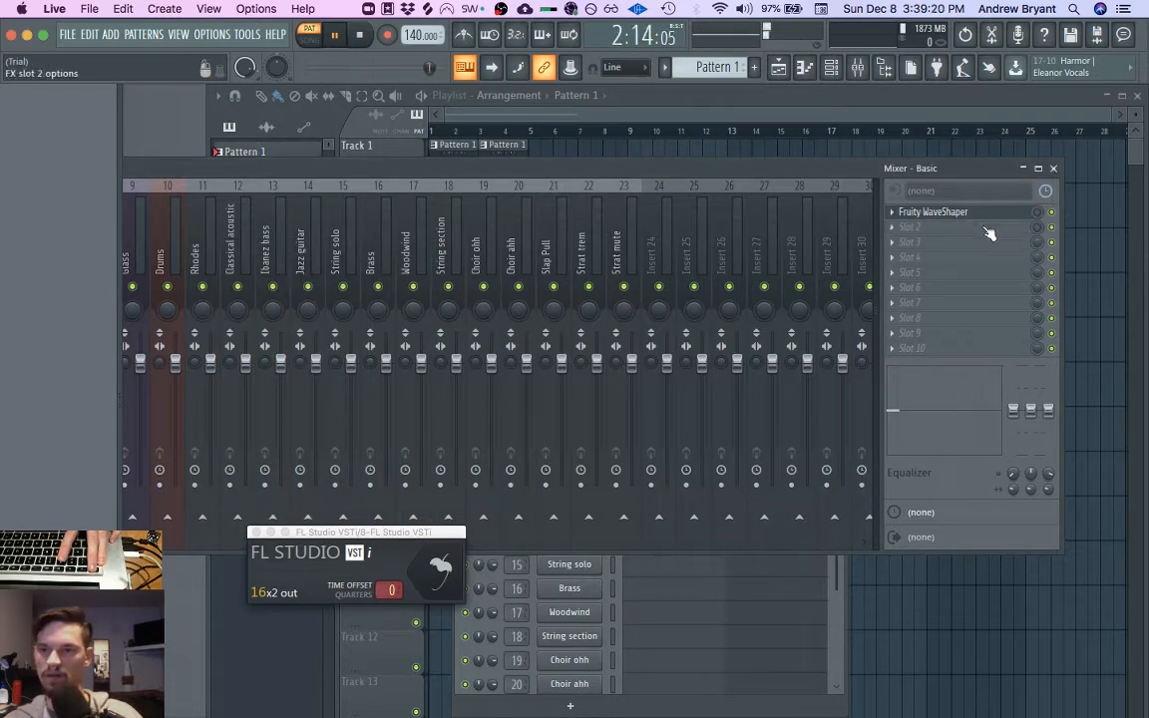
pyautogui.click(933, 213)
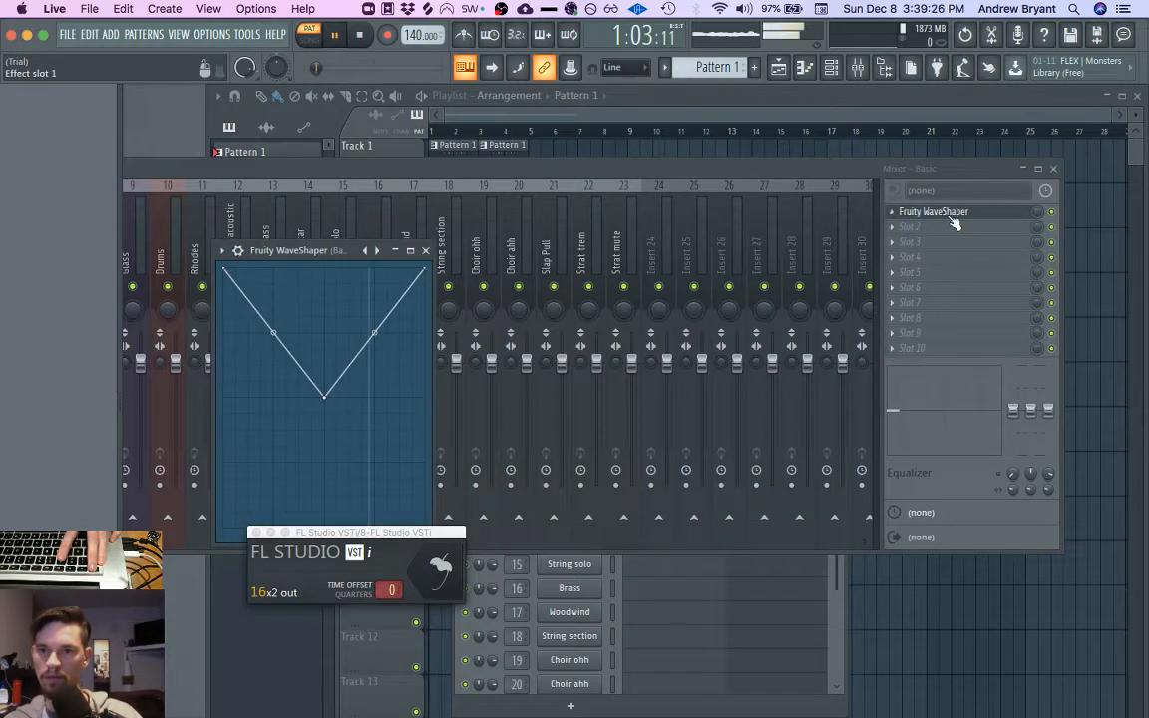
pyautogui.press('space')
pyautogui.click(379, 250)
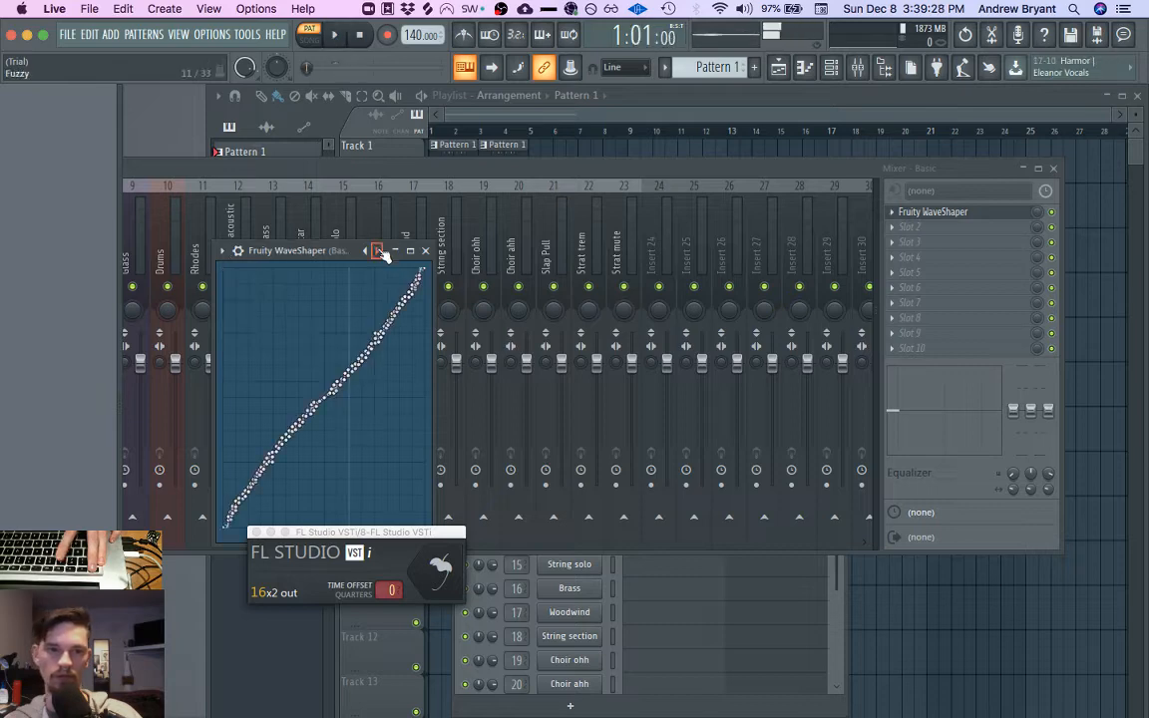
# Step: Load Gross Beat in slot 2 of the Basic track and audition its time presets Complex 11, 10, 9 and 8
pyautogui.click(897, 231)
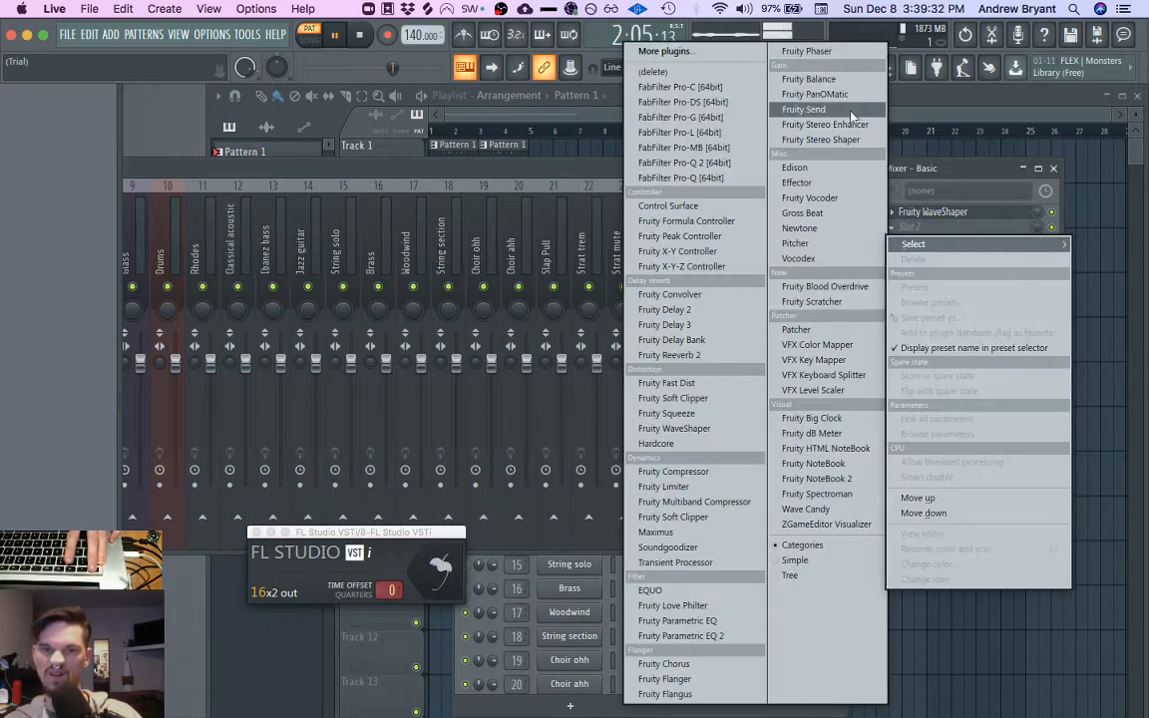
pyautogui.click(802, 212)
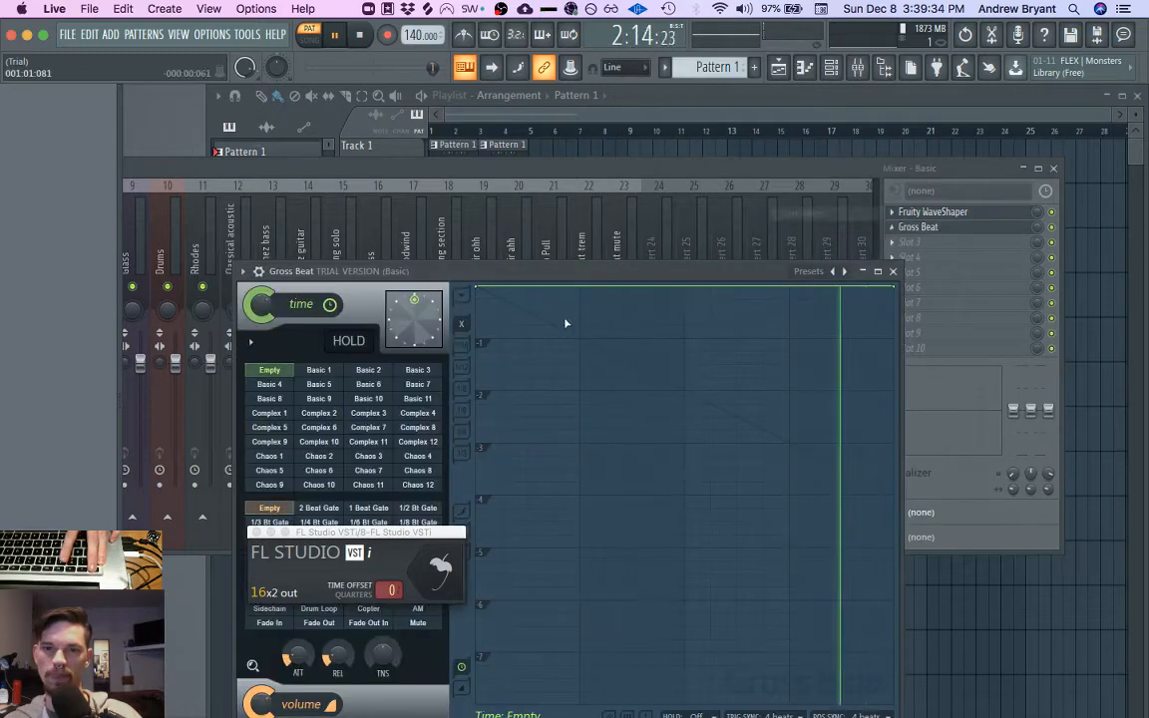
pyautogui.click(371, 442)
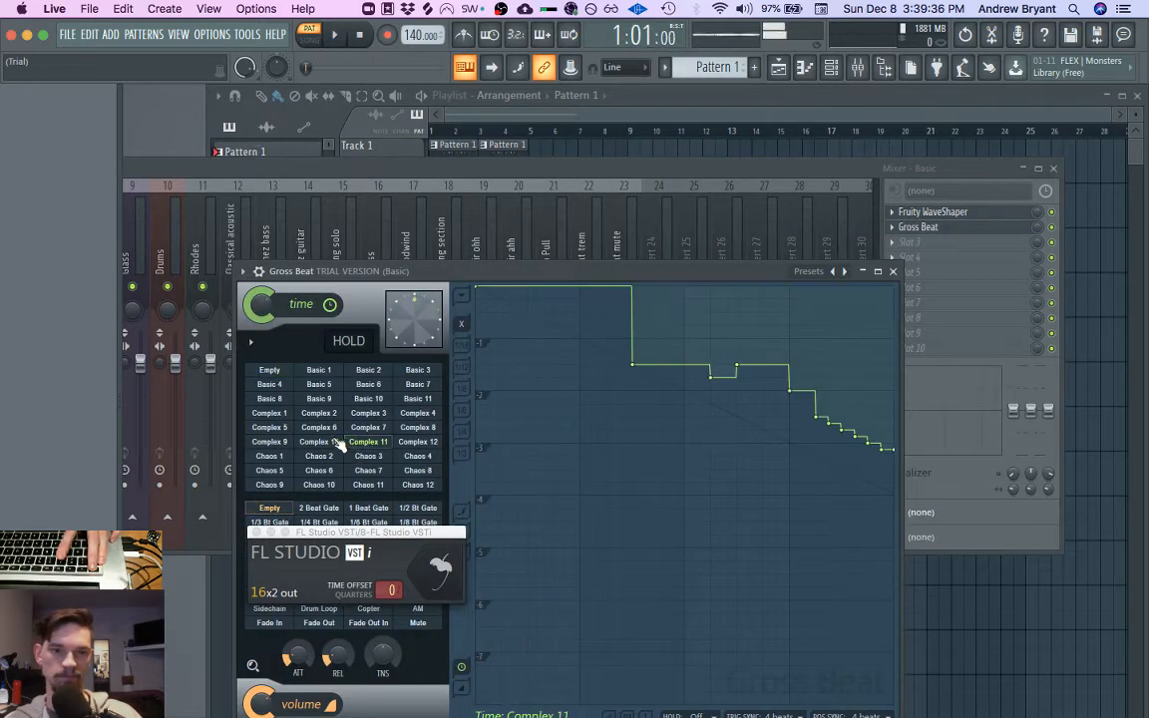
pyautogui.click(335, 442)
pyautogui.click(272, 442)
pyautogui.press('space')
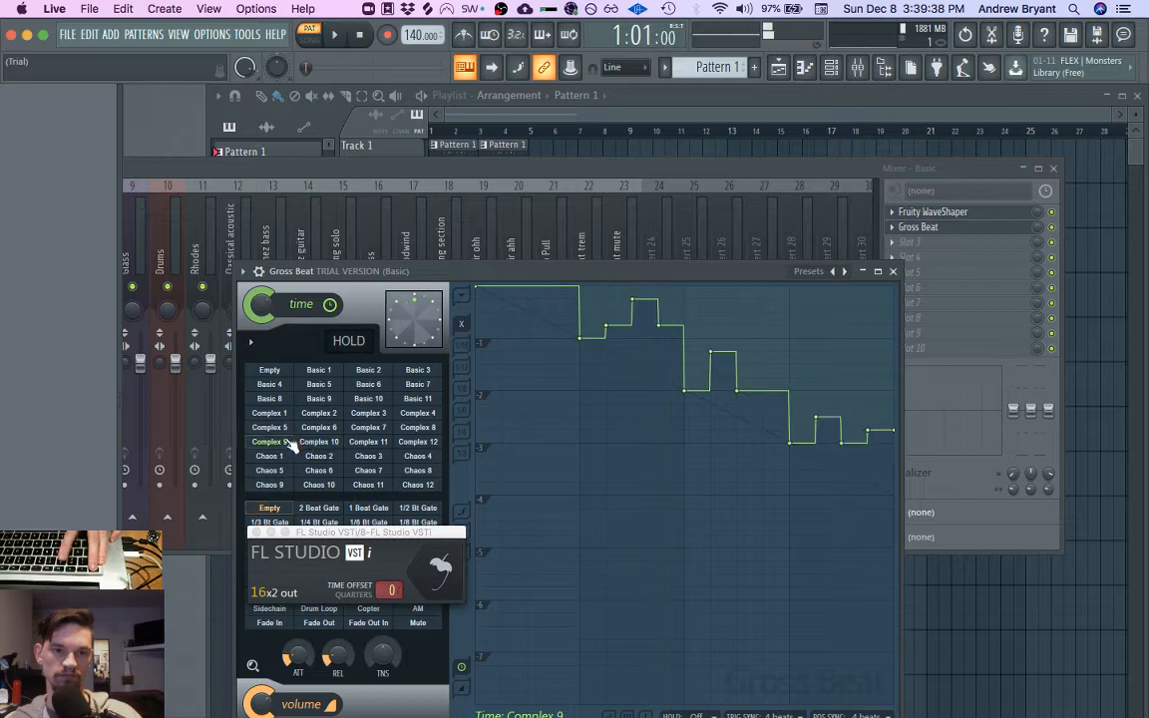
pyautogui.click(418, 428)
pyautogui.press('space')
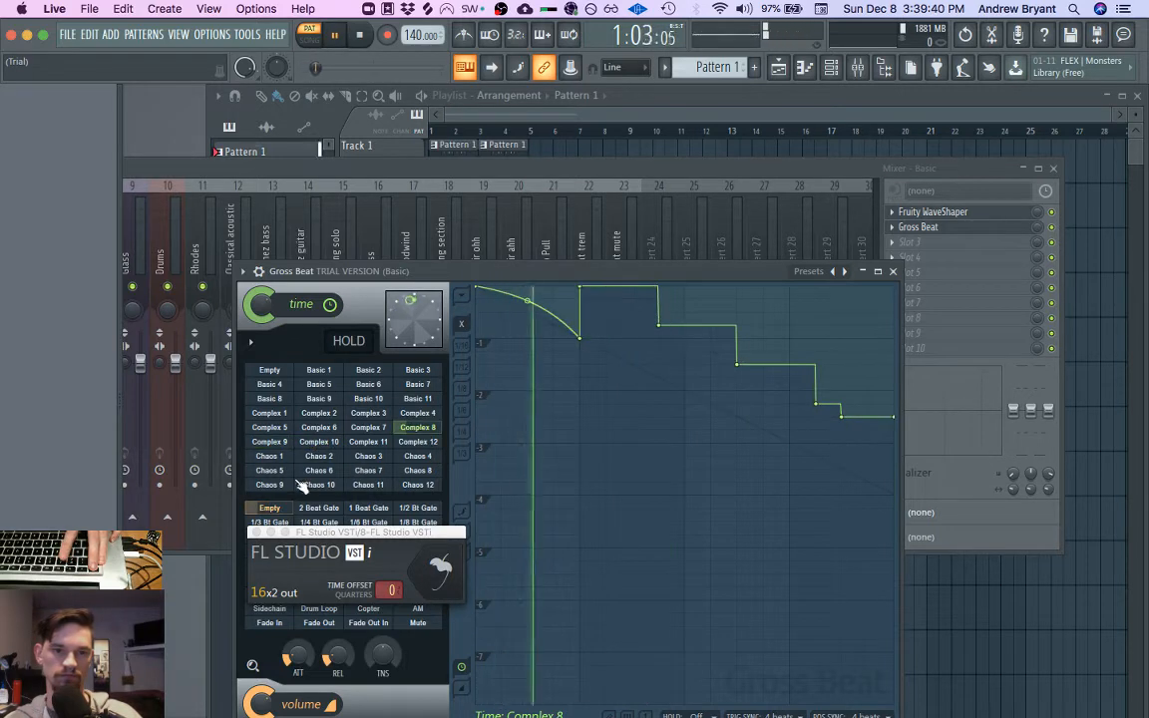
# Step: Audition Gross Beat's time presets Chaos 6 and Chaos 5, and leave it on Chaos 11
pyautogui.click(317, 472)
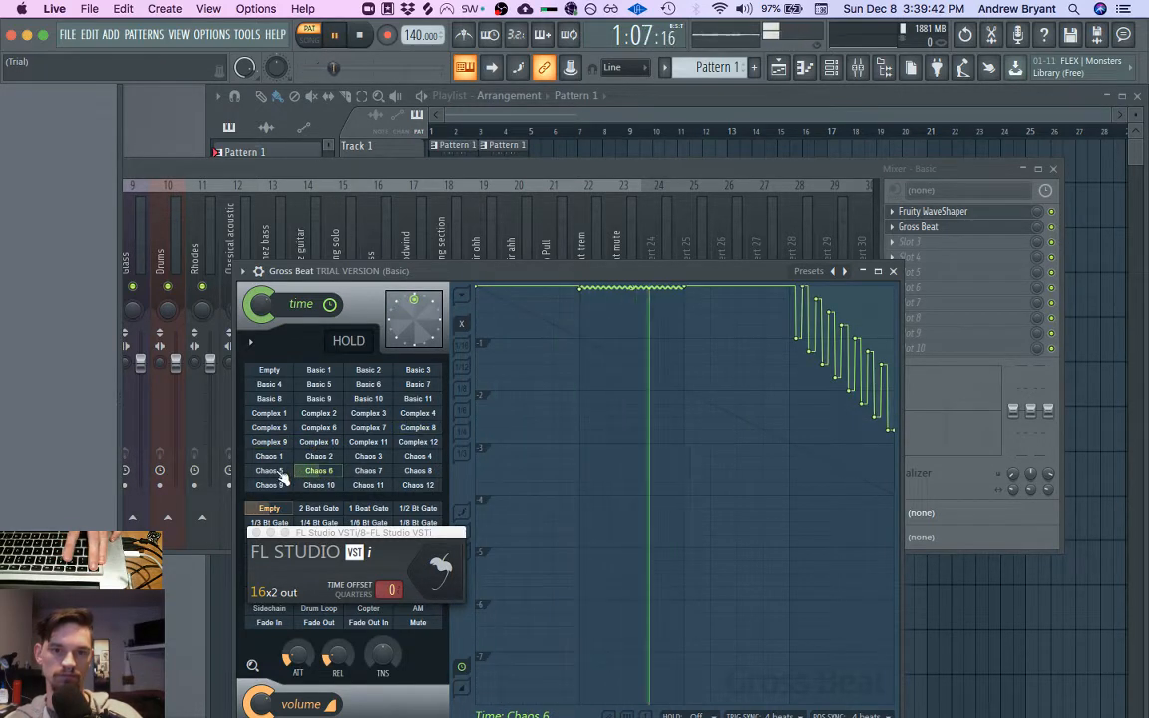
pyautogui.click(282, 474)
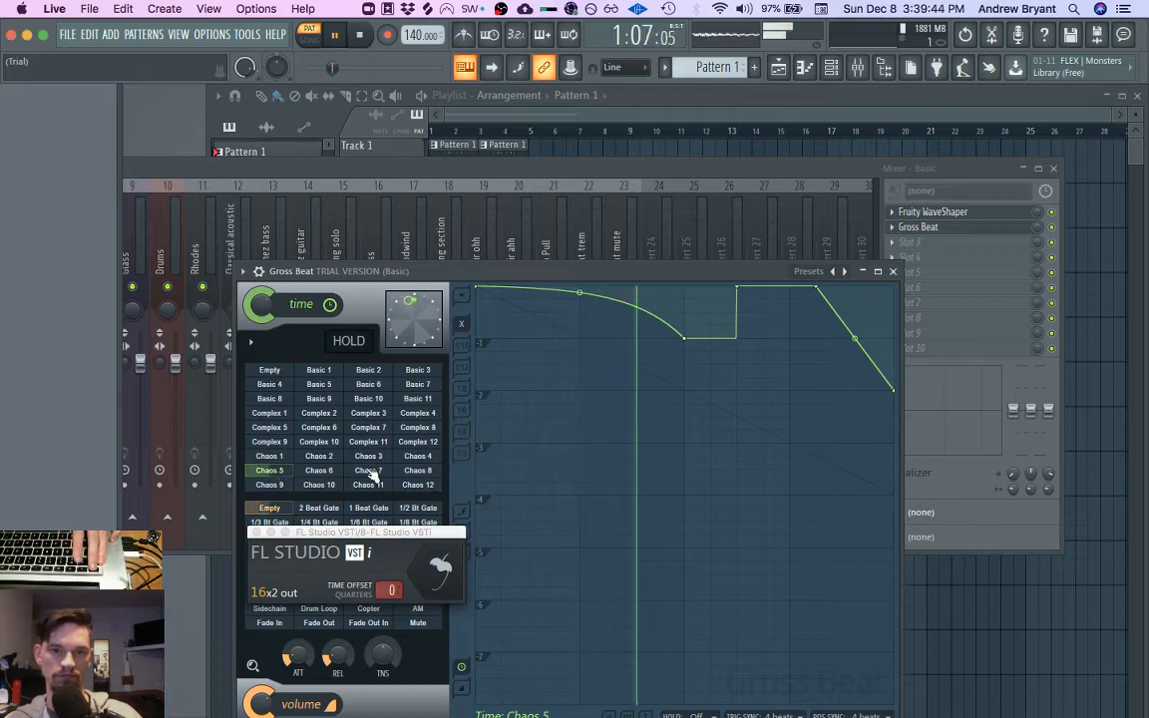
pyautogui.click(419, 473)
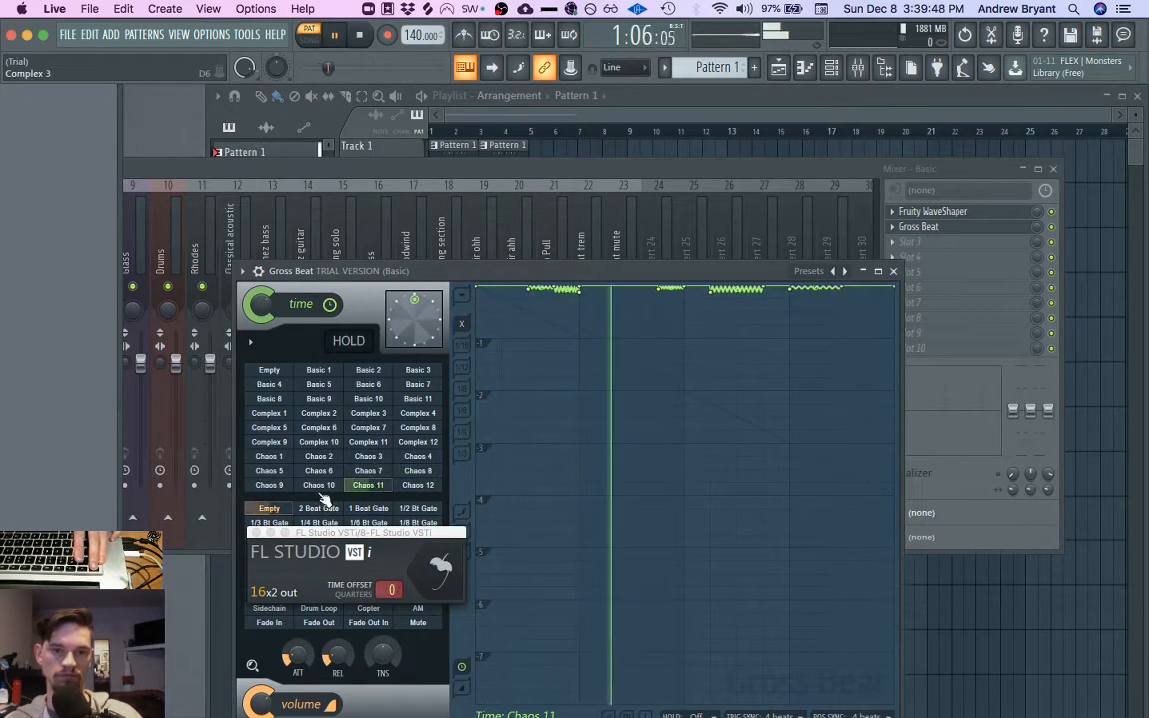
# Step: Create an automation clip for Gross Beat's time offset (scratching) and move the mixer and channel rack clear of the playlist tracks
pyautogui.rightClick(408, 324)
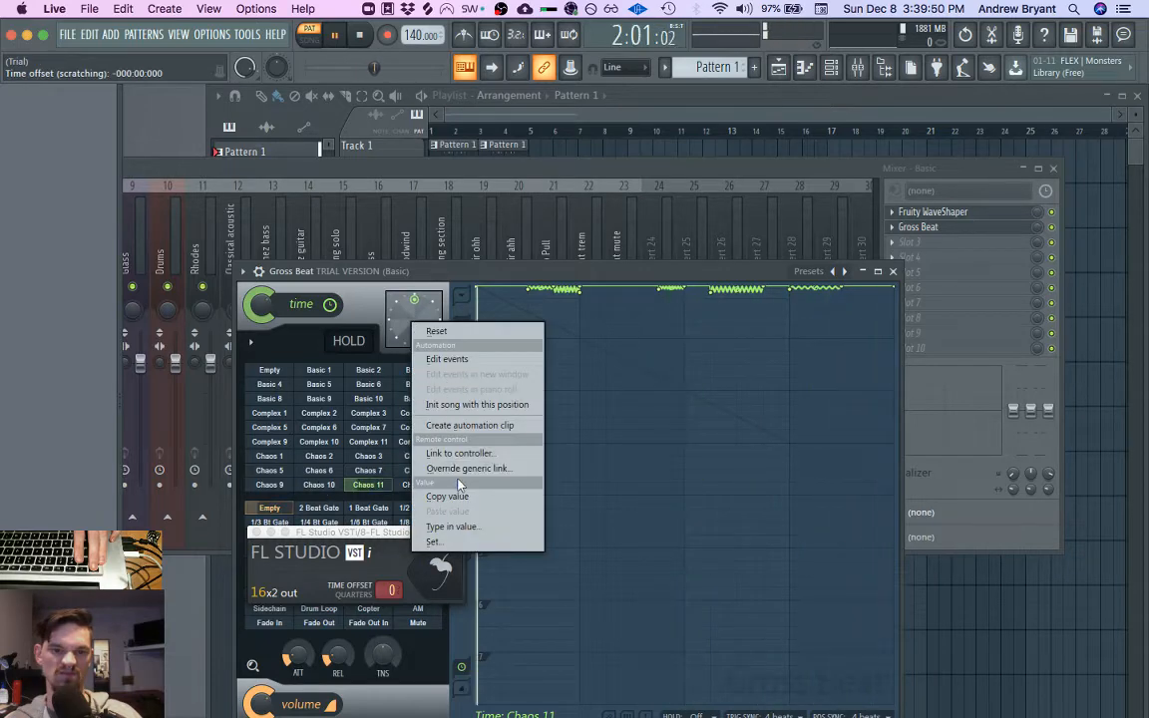
pyautogui.click(464, 425)
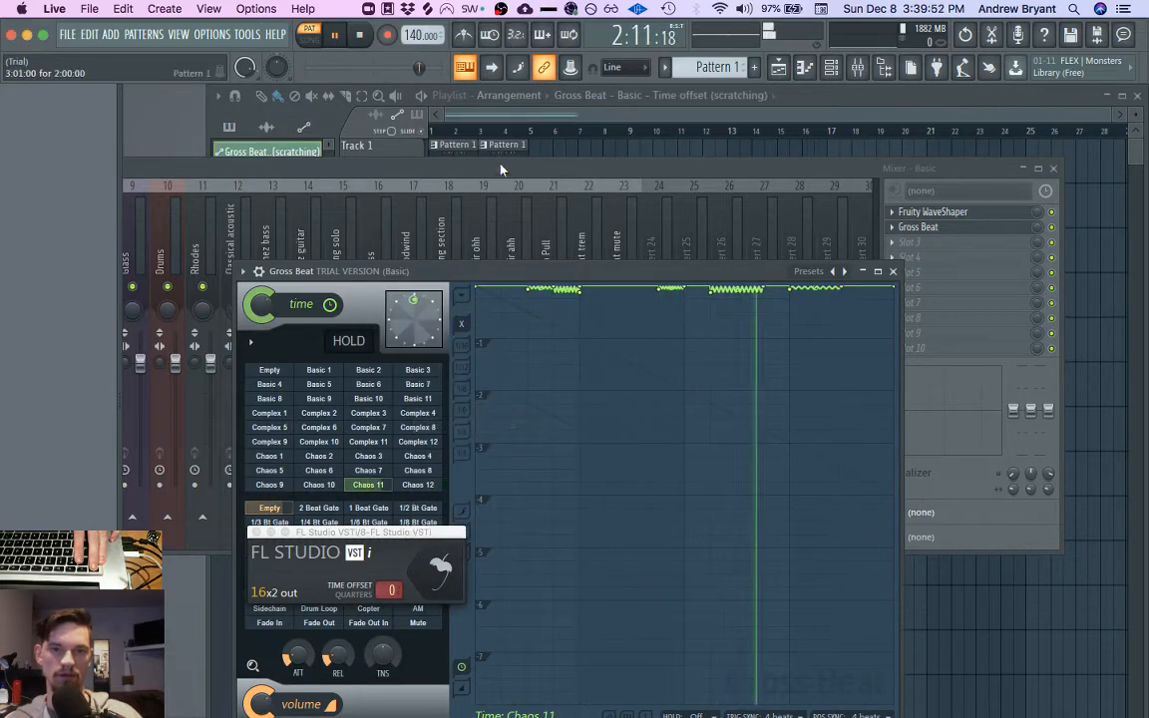
pyautogui.moveTo(502, 169); pyautogui.dragTo(529, 406)
pyautogui.moveTo(509, 195); pyautogui.dragTo(543, 432)
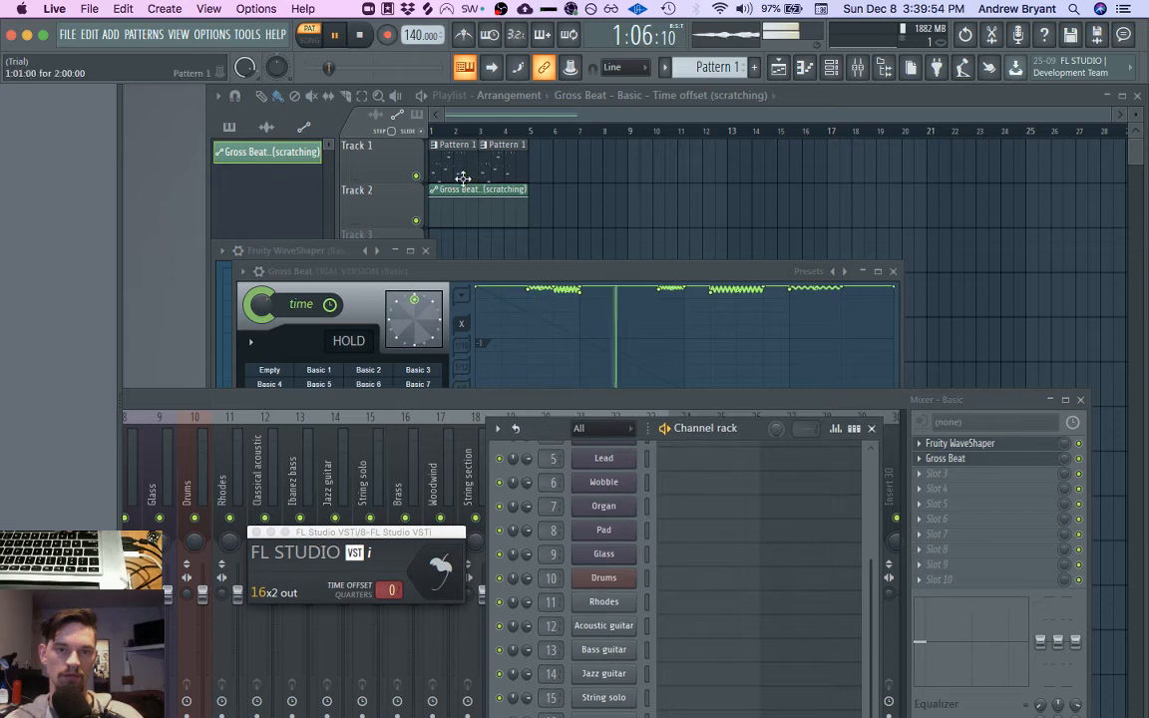
# Step: Add a point near the start of the Gross Beat automation clip, play the song, and lower the point to about 16%
pyautogui.rightClick(444, 207)
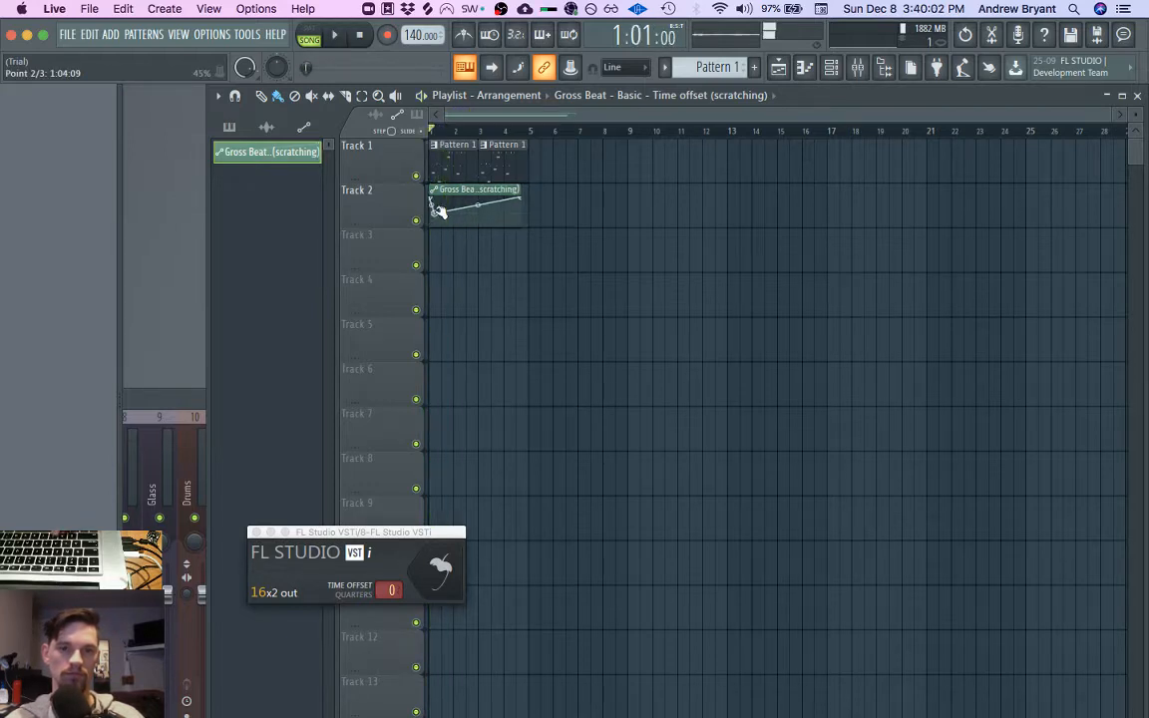
pyautogui.moveTo(1113, 118); pyautogui.dragTo(696, 125)
pyautogui.press('space')
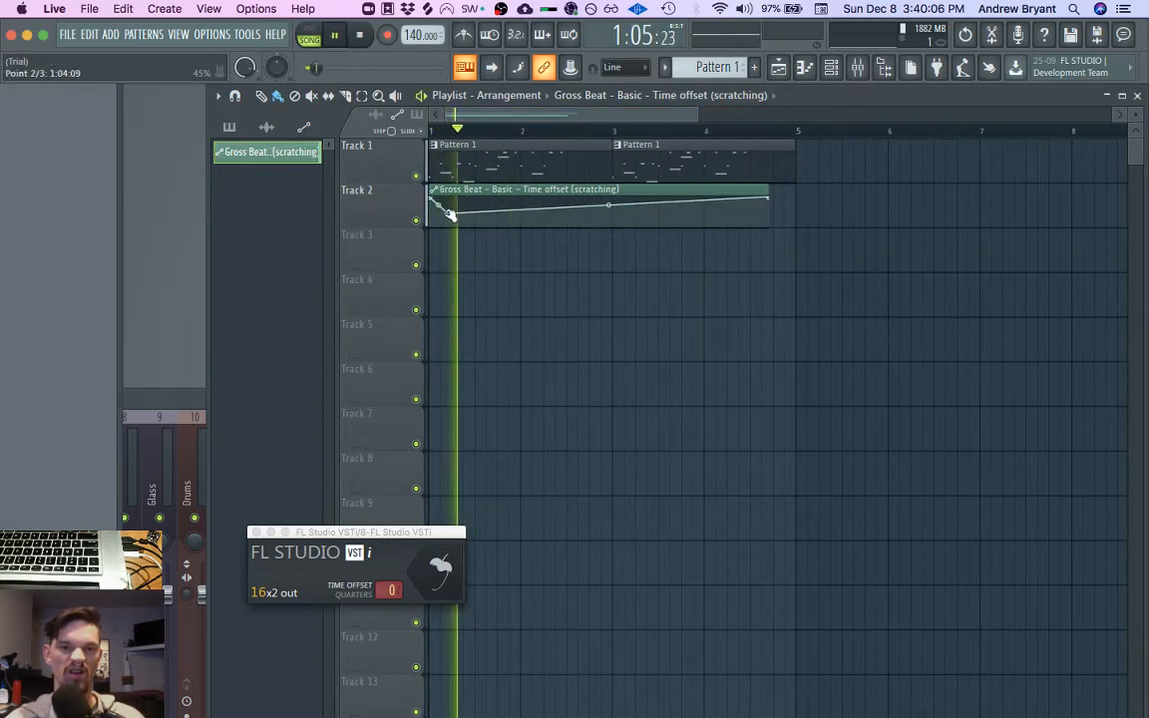
pyautogui.click(448, 214)
pyautogui.moveTo(450, 216); pyautogui.dragTo(436, 217)
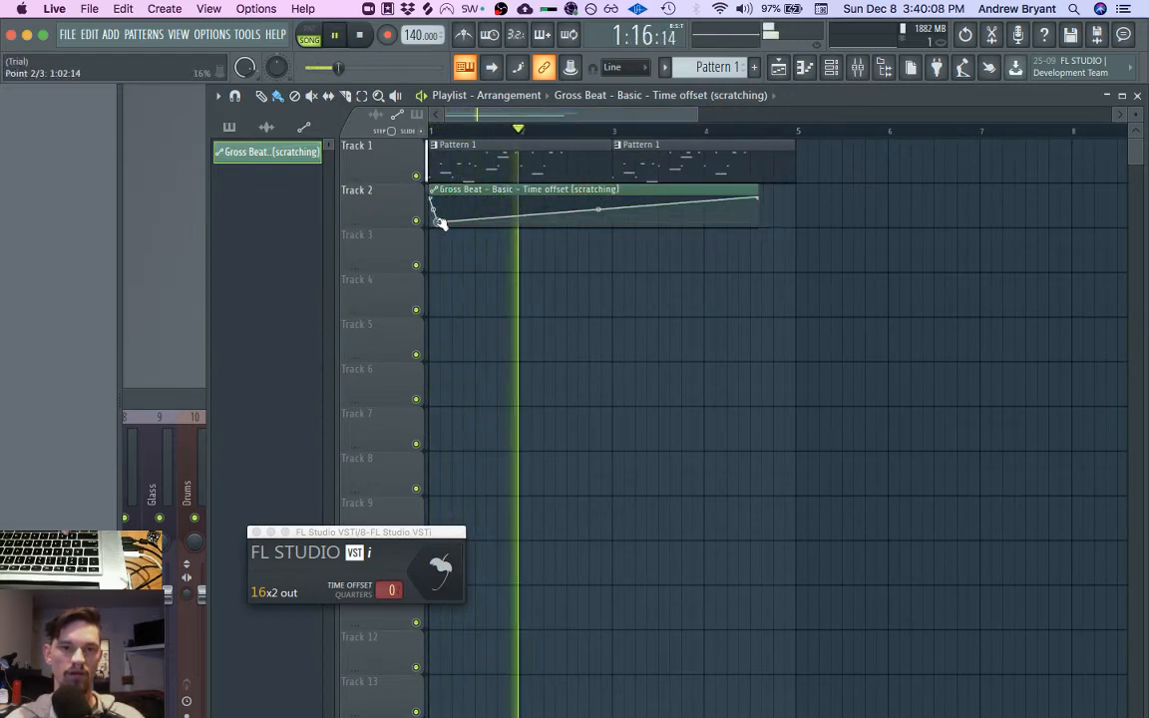
# Step: Add a higher point in bar 1 and a low point in bar 2 of the Gross Beat automation clip
pyautogui.rightClick(487, 206)
pyautogui.moveTo(487, 206); pyautogui.dragTo(556, 225)
pyautogui.rightClick(541, 218)
pyautogui.moveTo(756, 191); pyautogui.dragTo(708, 195)
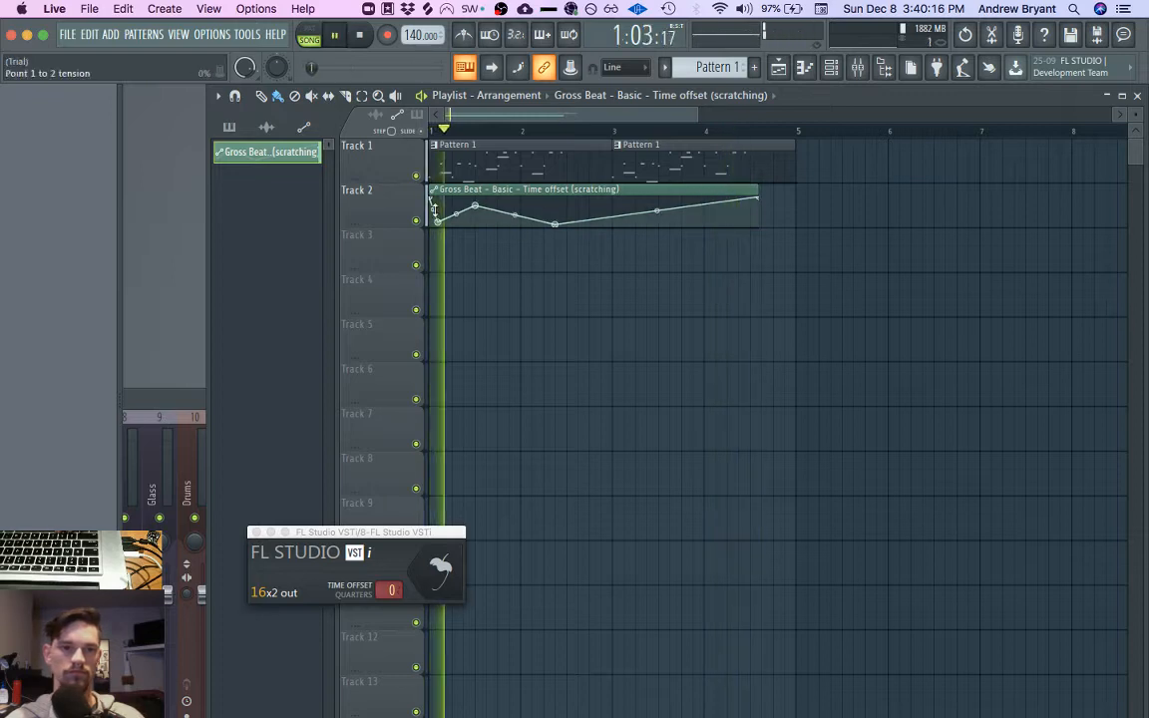
# Step: Raise the automation clip's first dip to the top, shift the low point from bar 2 into late bar 1, and restart playback
pyautogui.moveTo(437, 220); pyautogui.dragTo(444, 178)
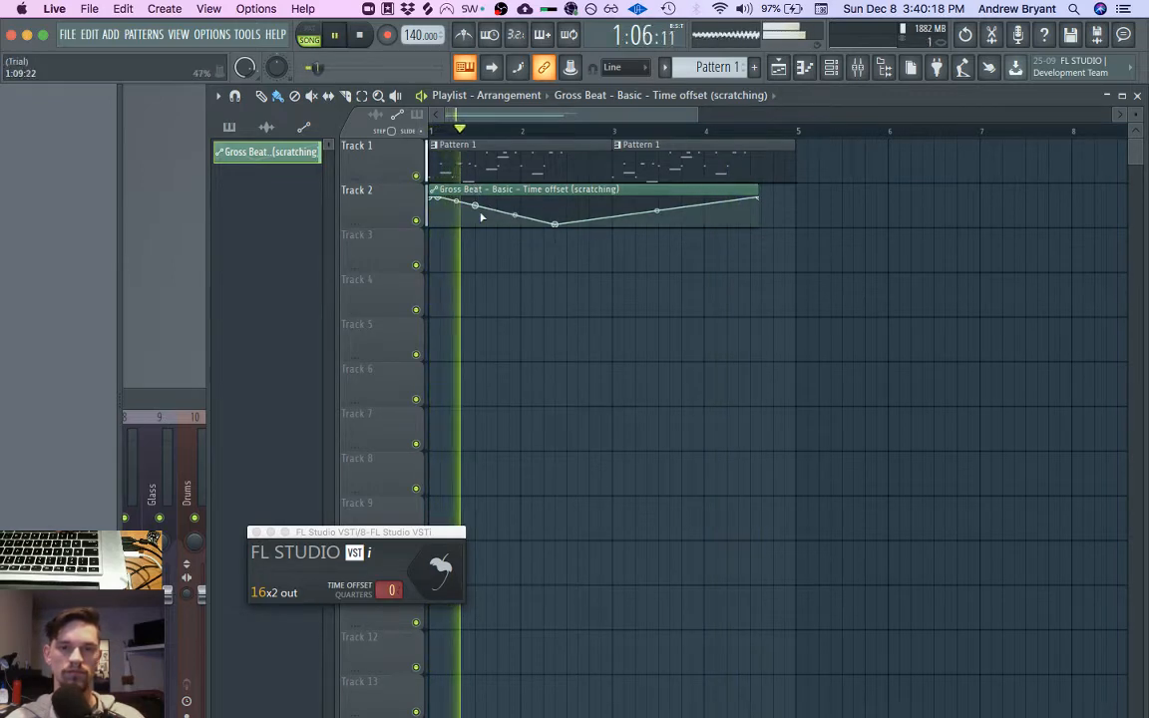
pyautogui.moveTo(554, 224); pyautogui.dragTo(502, 224)
pyautogui.press('space')
pyautogui.press('space')
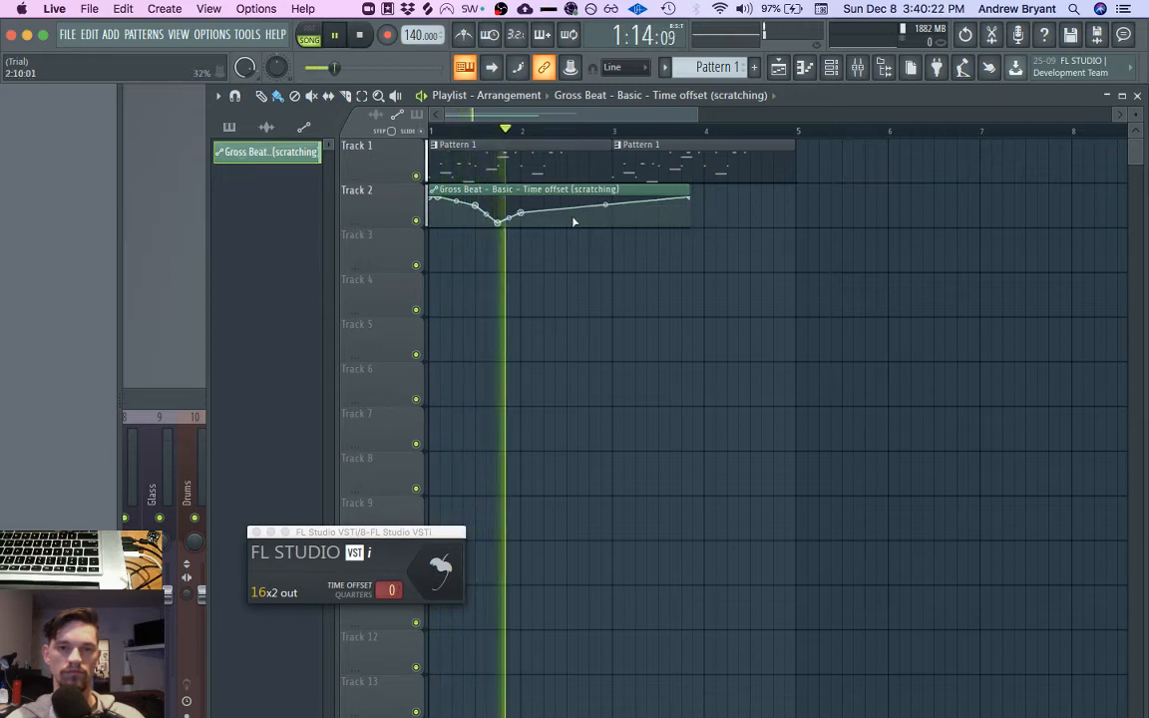
# Step: Extend the Gross Beat automation clip to the end of bar 4, add rising and falling points along it, and stop playback
pyautogui.rightClick(575, 221)
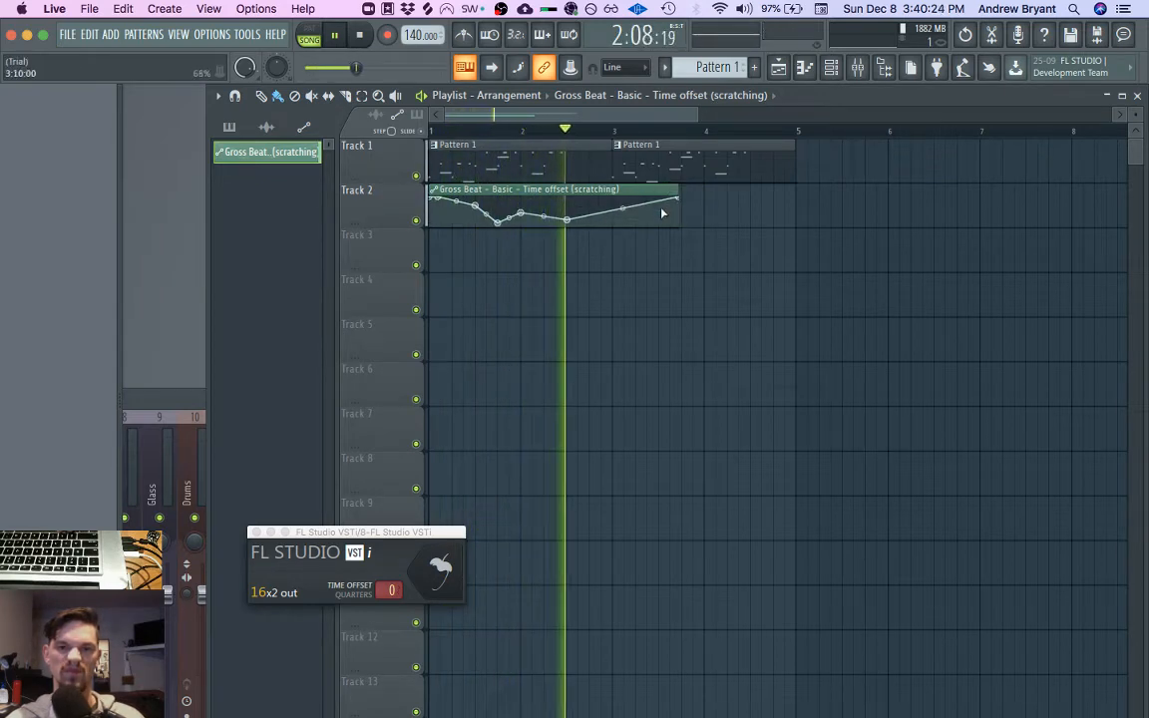
pyautogui.moveTo(680, 192); pyautogui.dragTo(795, 192)
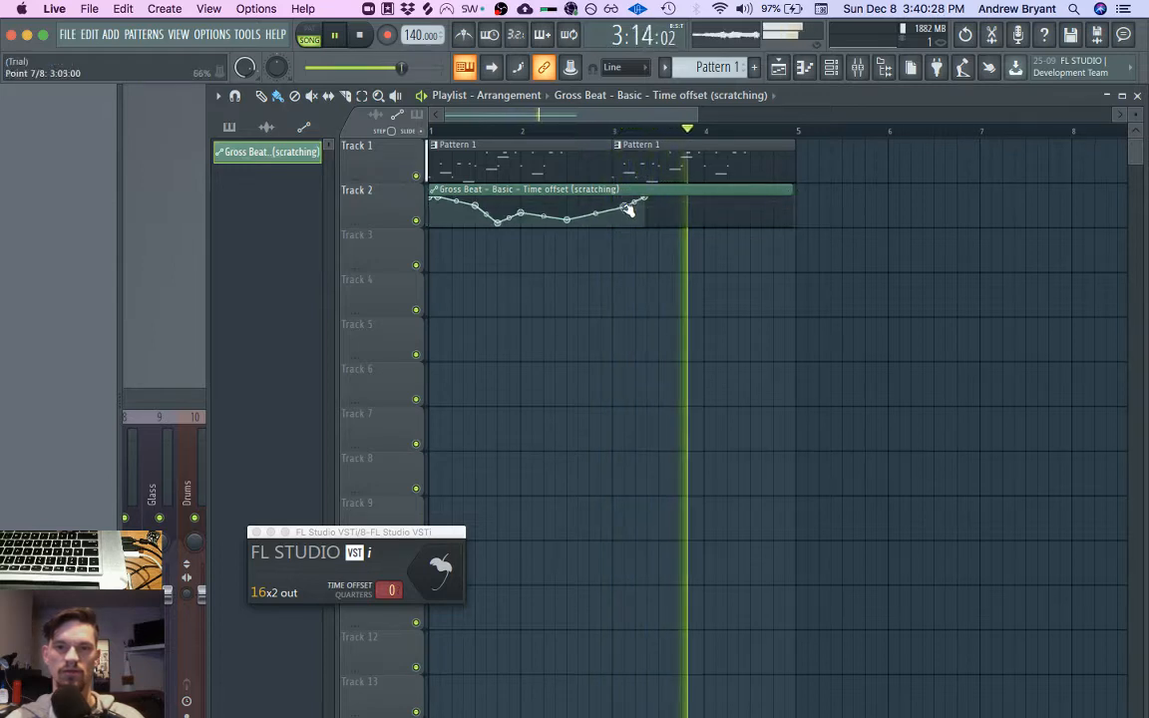
pyautogui.click(693, 221)
pyautogui.rightClick(738, 205)
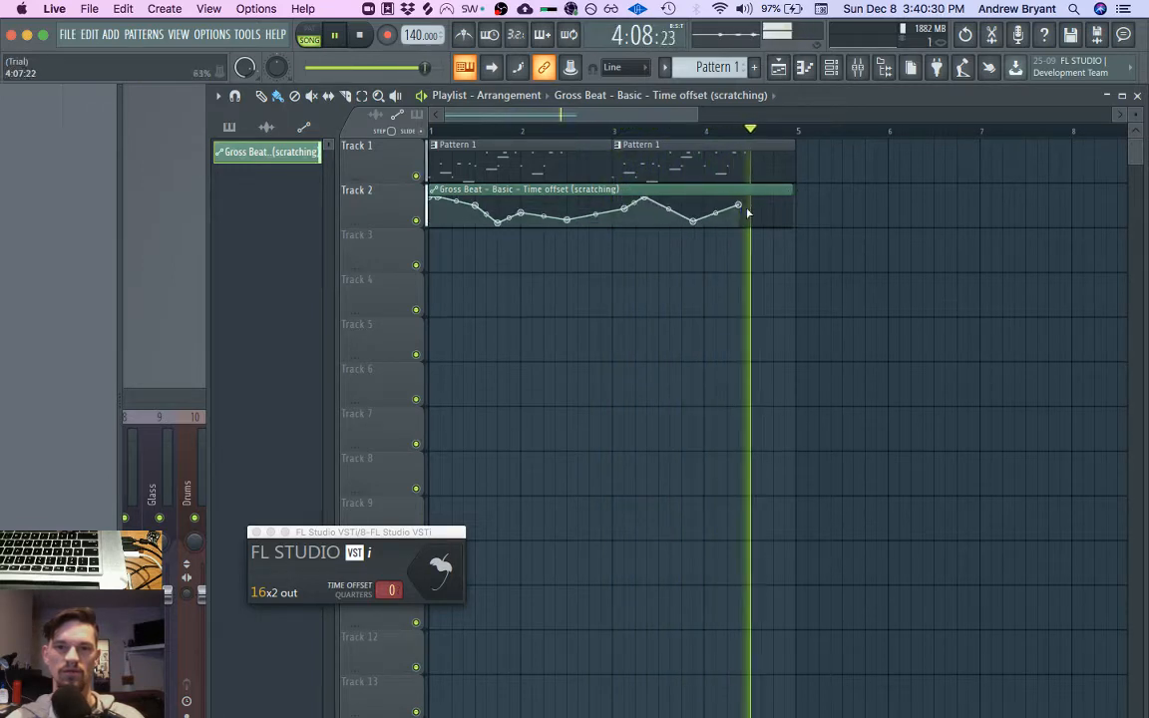
pyautogui.rightClick(773, 214)
pyautogui.rightClick(794, 207)
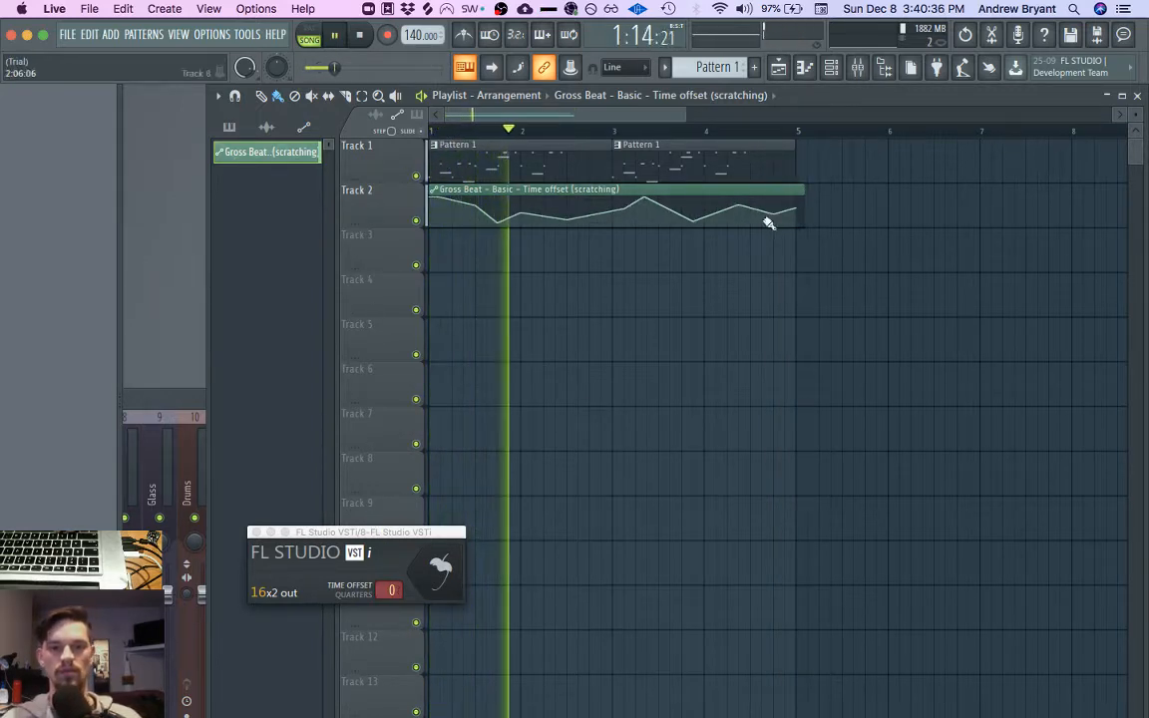
pyautogui.press('space')
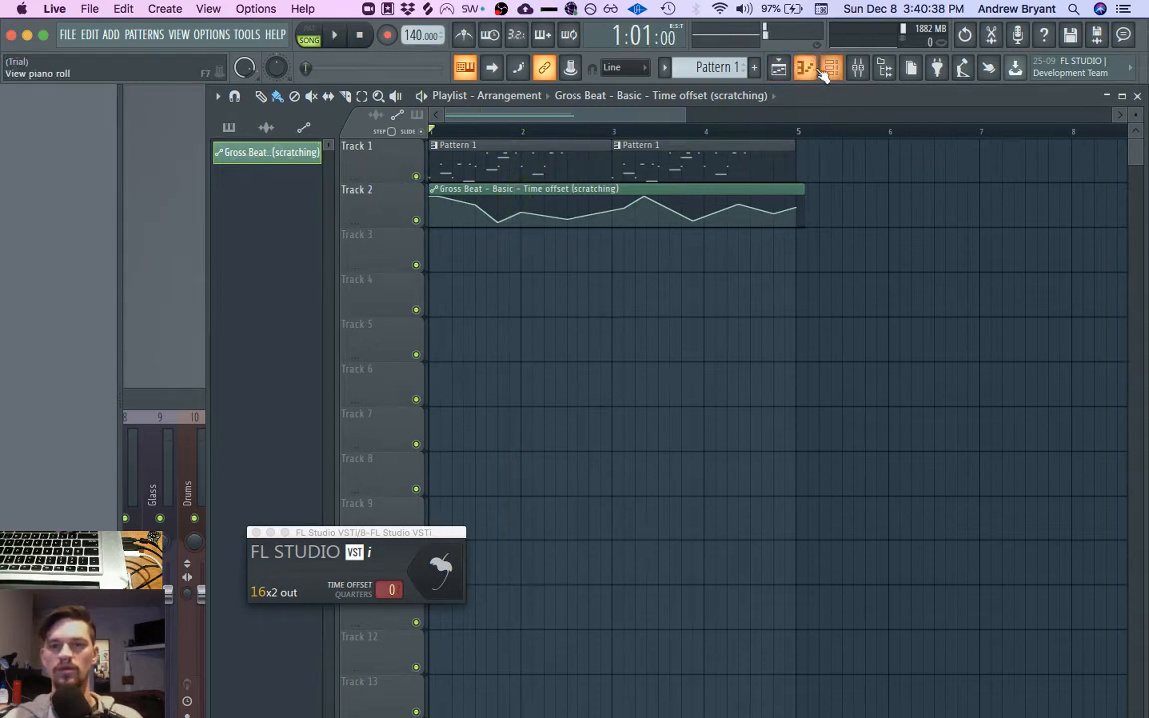
# Step: Bring up the mixer over the playlist during playback, reopen Fruity WaveShaper, and switch it to the preset after Fuzzy
pyautogui.click(860, 73)
pyautogui.press('space')
pyautogui.moveTo(774, 399); pyautogui.dragTo(784, 190)
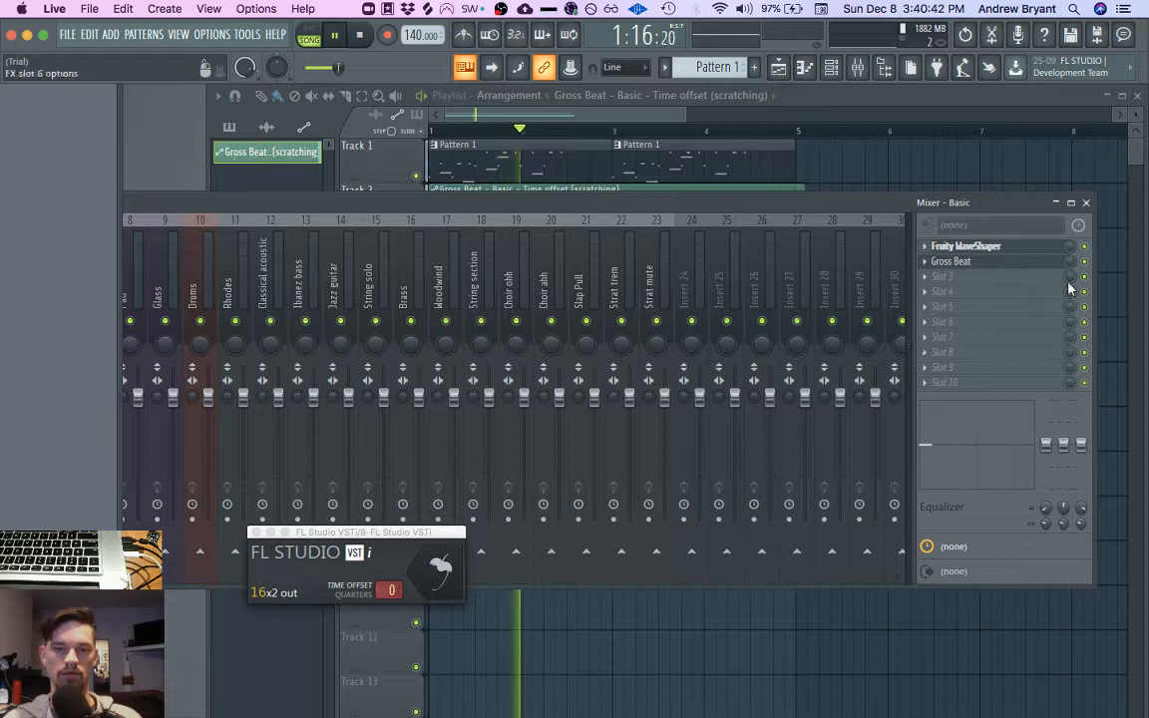
pyautogui.click(964, 246)
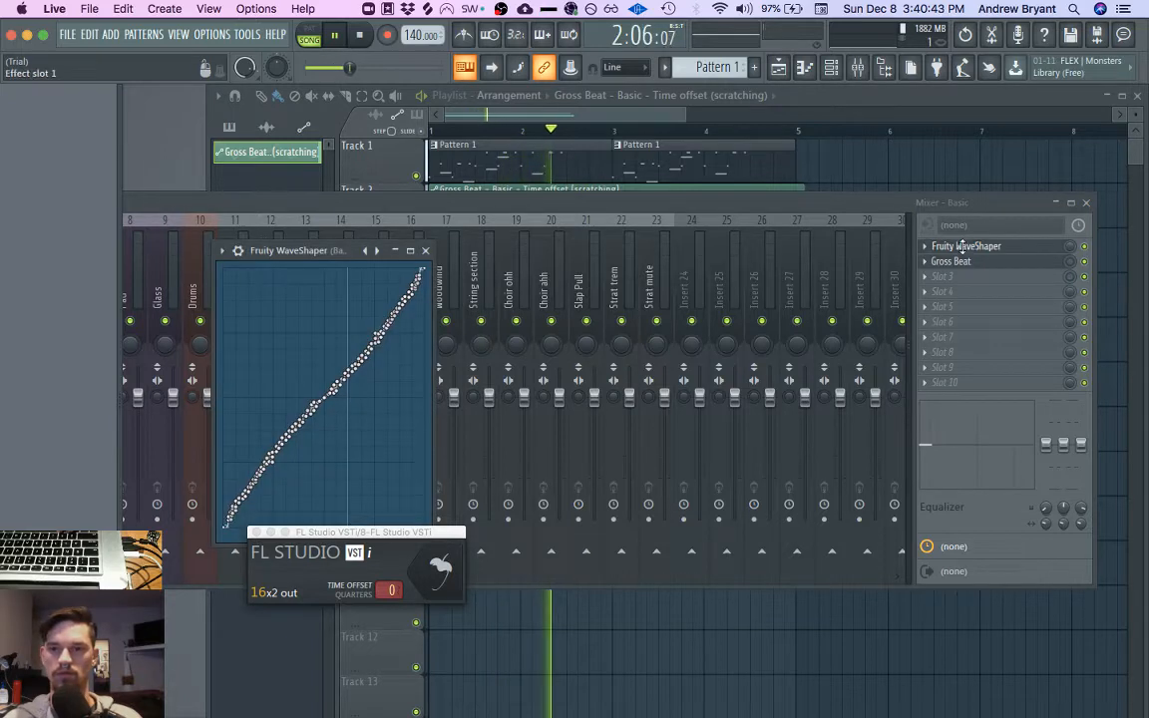
pyautogui.click(378, 251)
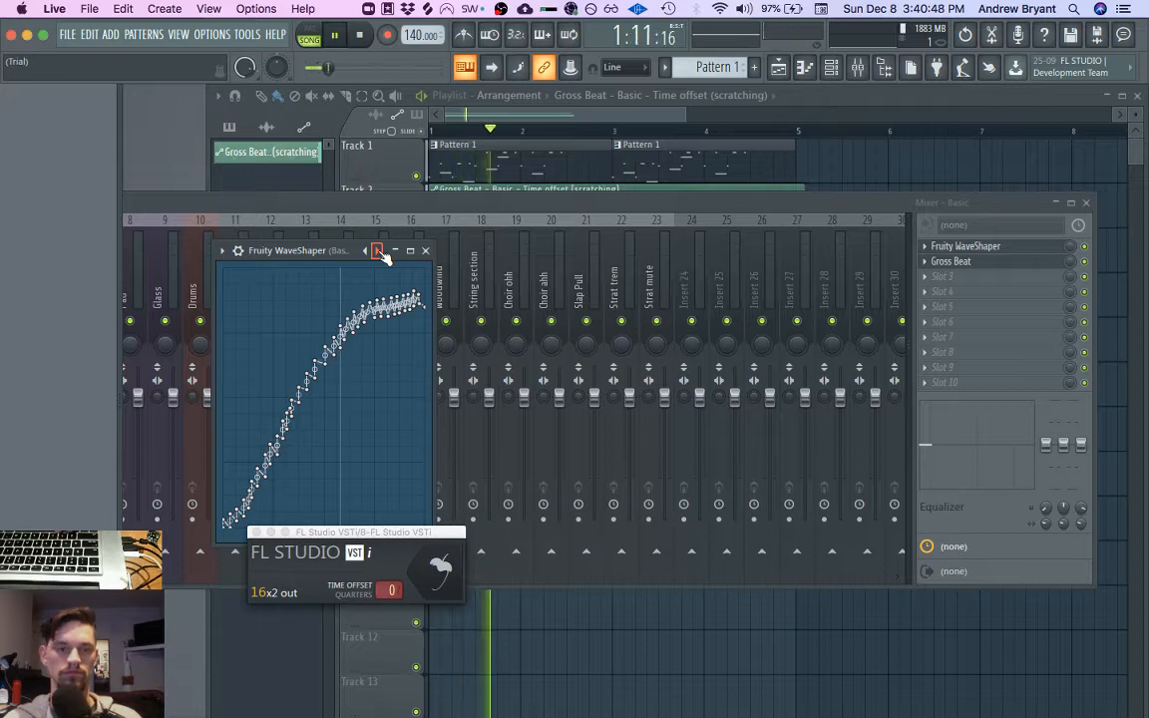
# Step: Return to the playlist, reshape the early points of the Gross Beat automation curve on Track 2, and stop playback
pyautogui.click(584, 145)
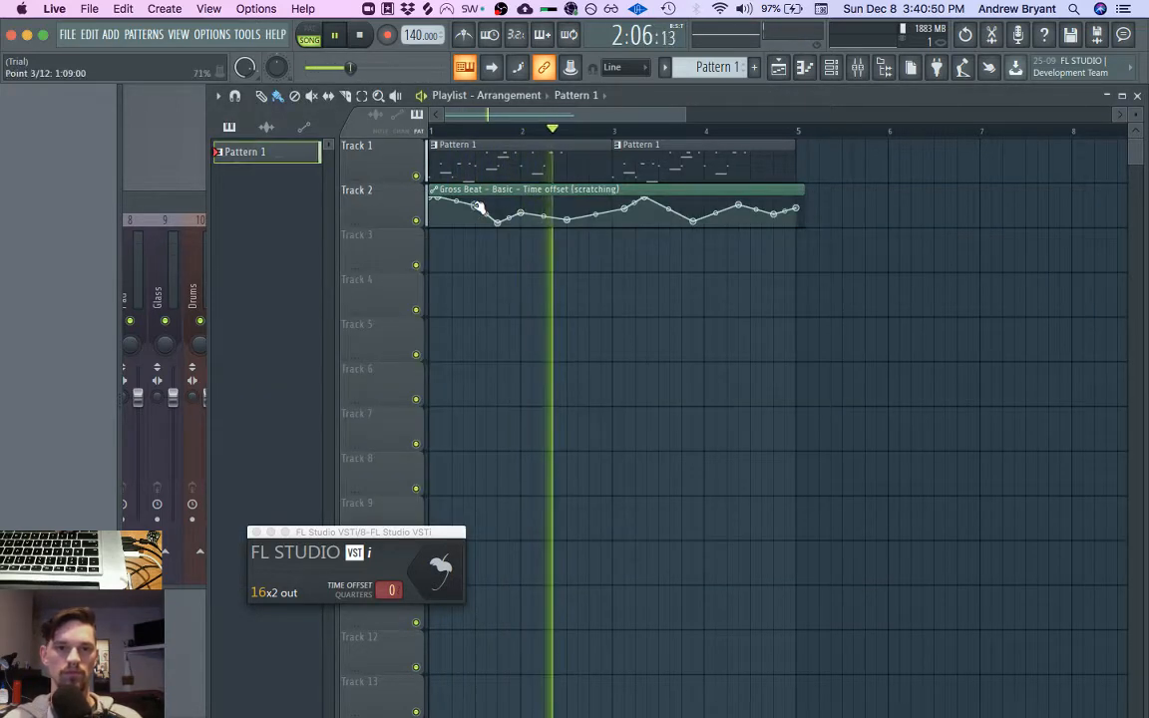
pyautogui.click(451, 225)
pyautogui.moveTo(475, 224); pyautogui.dragTo(474, 209)
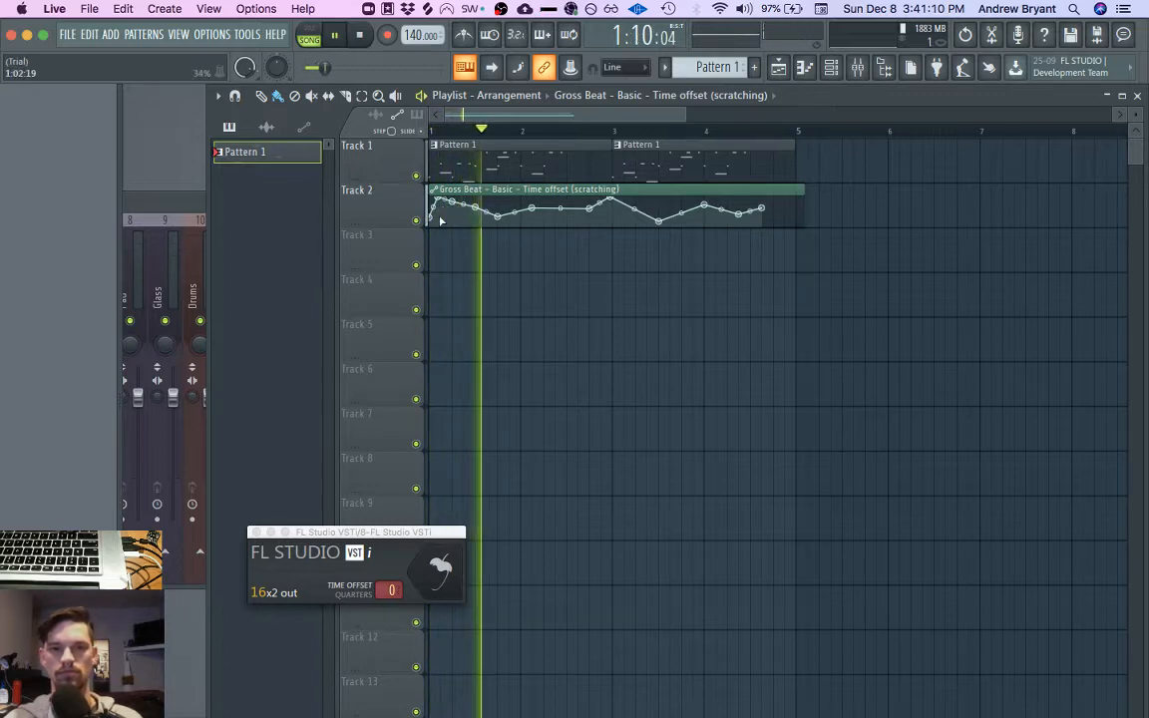
pyautogui.press('space')
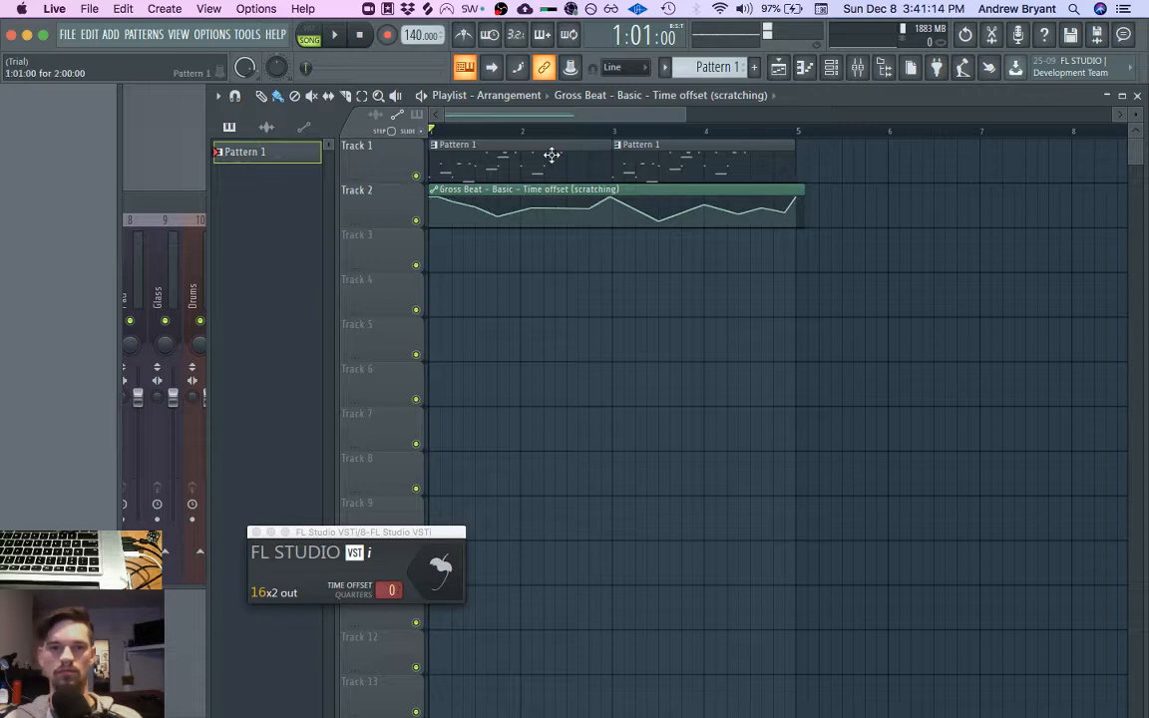
# Step: Open the Detuned saw channel's synth from the channel rack during playback and switch it to the Dreamy preset
pyautogui.click(832, 68)
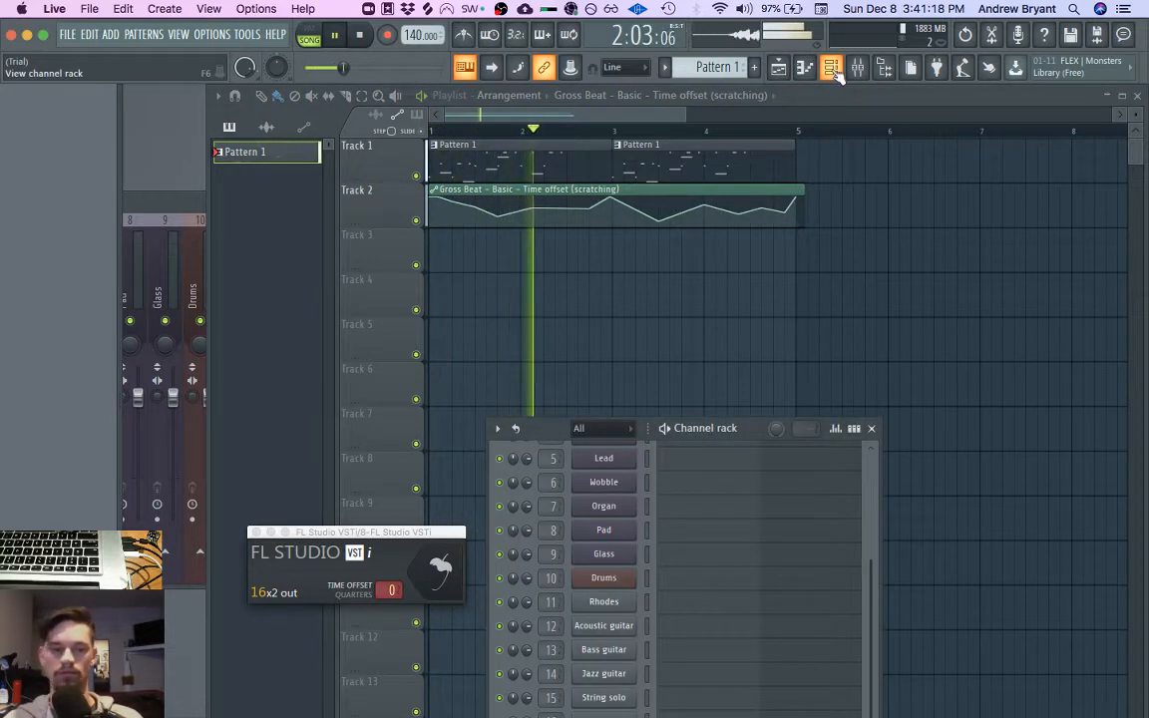
pyautogui.moveTo(543, 426); pyautogui.dragTo(562, 232)
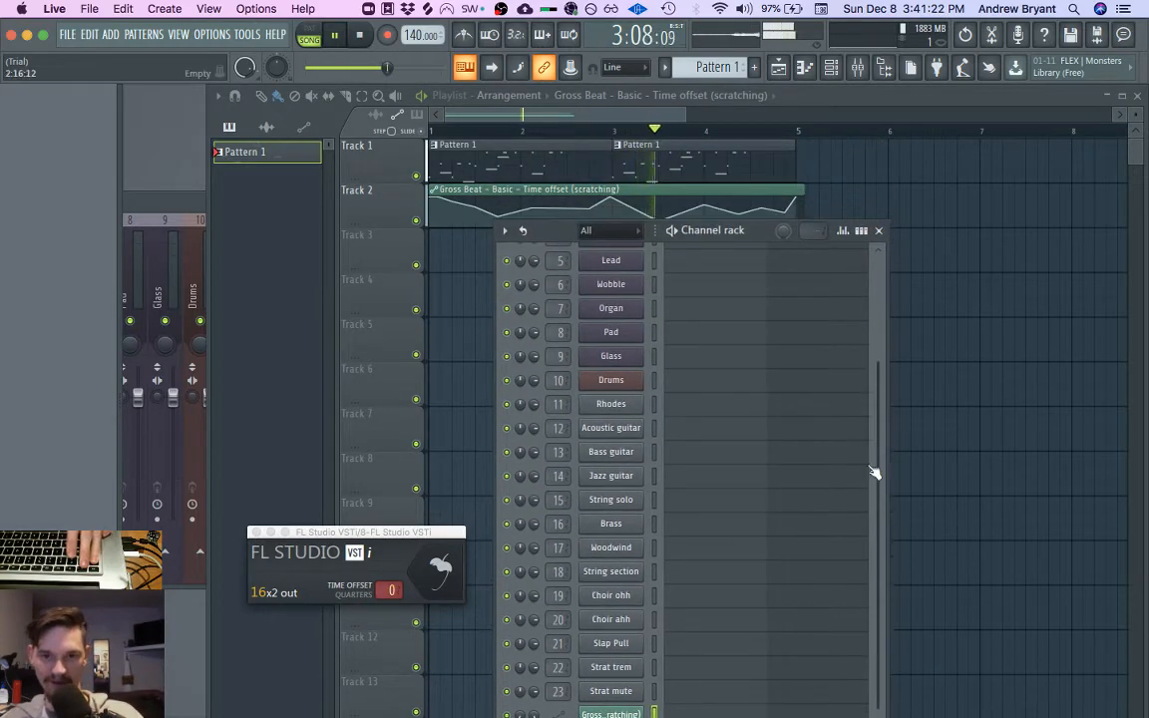
pyautogui.scroll(4, 720, 291)
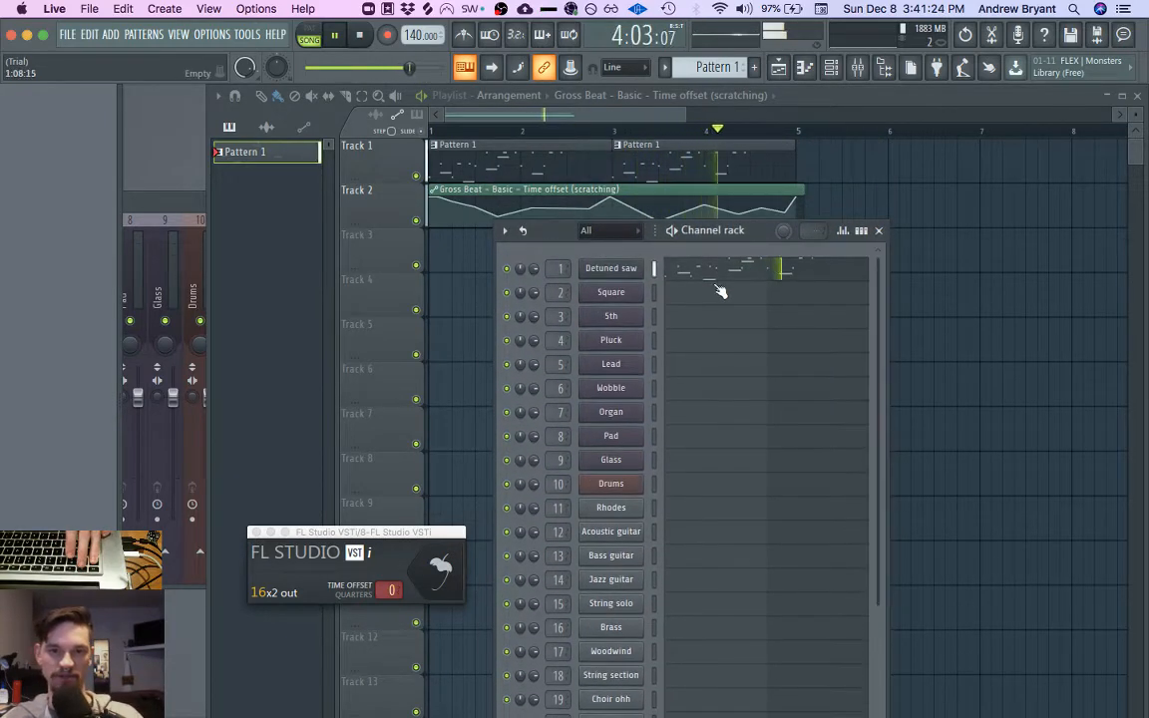
pyautogui.click(610, 270)
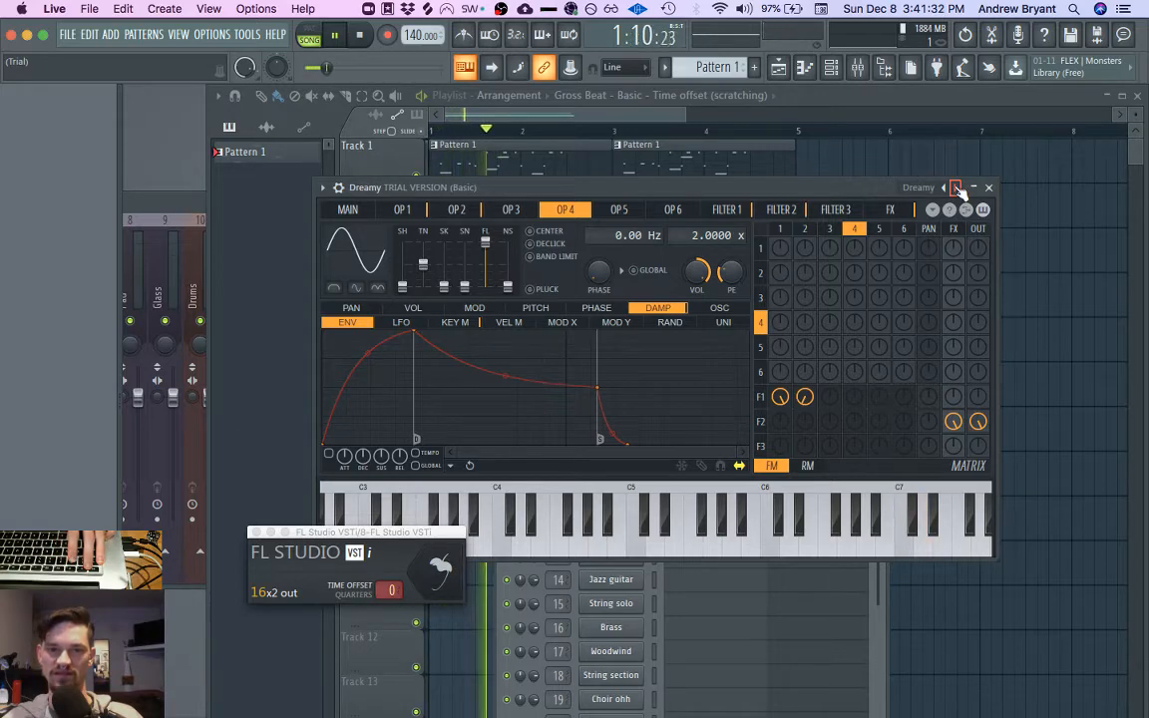
pyautogui.moveTo(706, 189); pyautogui.dragTo(727, 400)
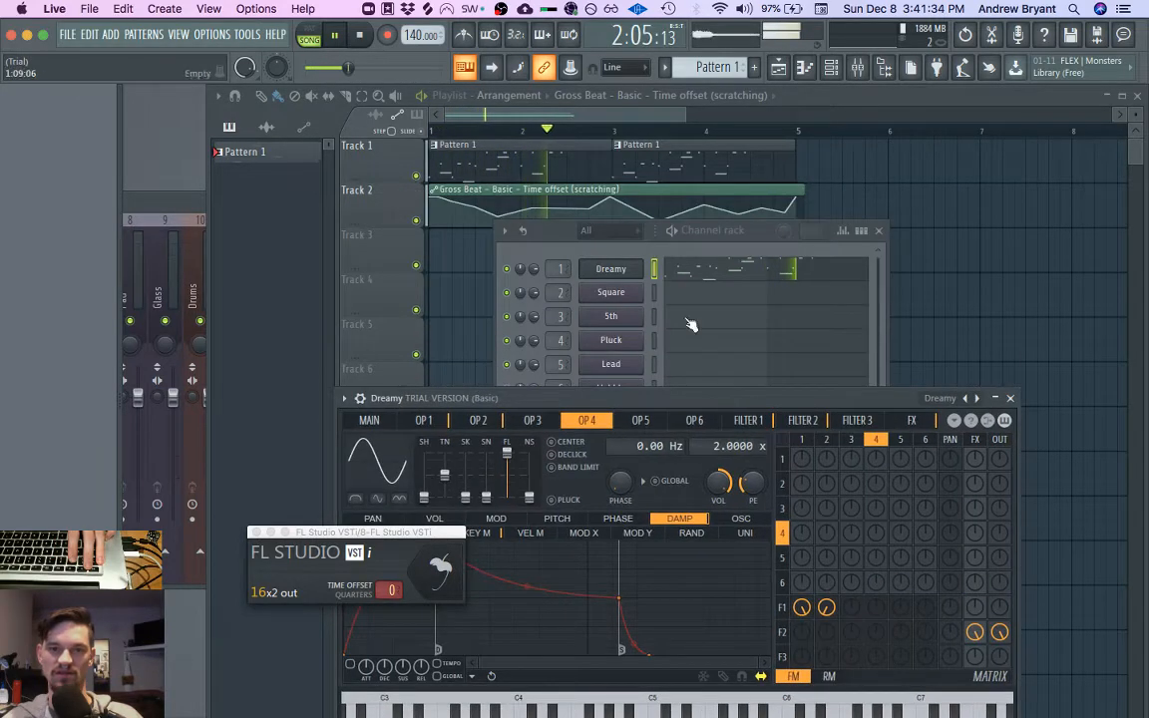
# Step: Place two more Pattern 1 clips at bars 5 and 7 on Track 1, and repeat the Gross Beat automation clip at bar 5 on Track 2
pyautogui.moveTo(686, 113); pyautogui.dragTo(728, 115)
pyautogui.moveTo(677, 208)
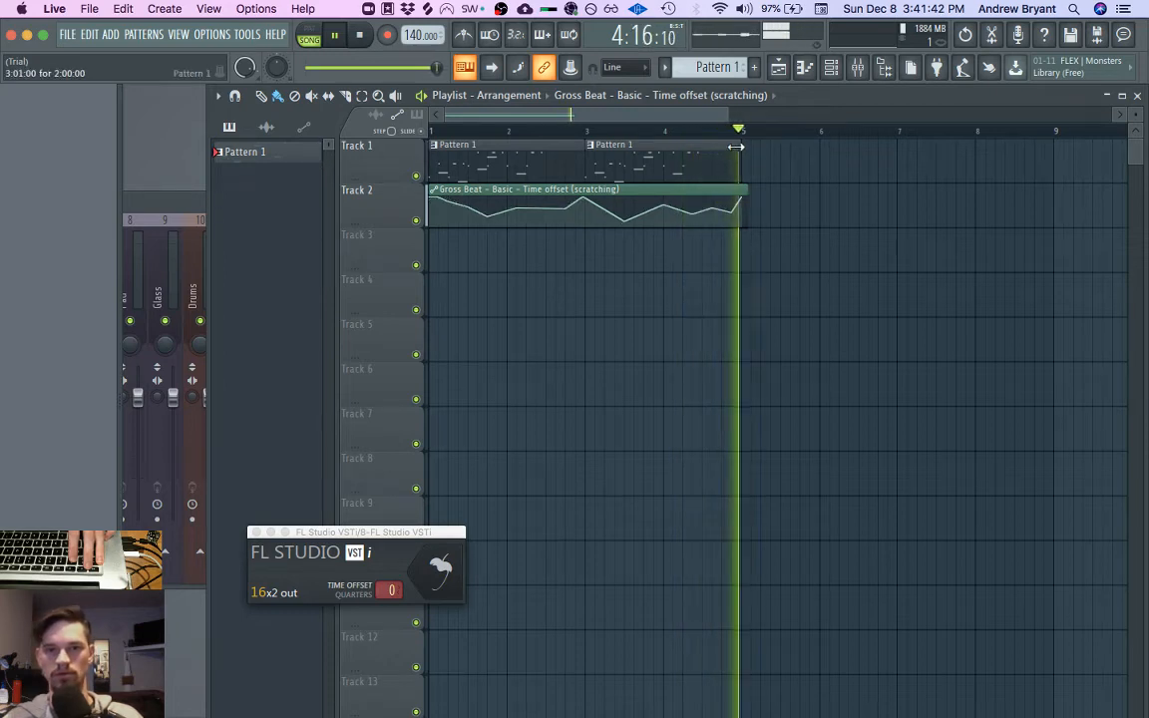
pyautogui.click(781, 159)
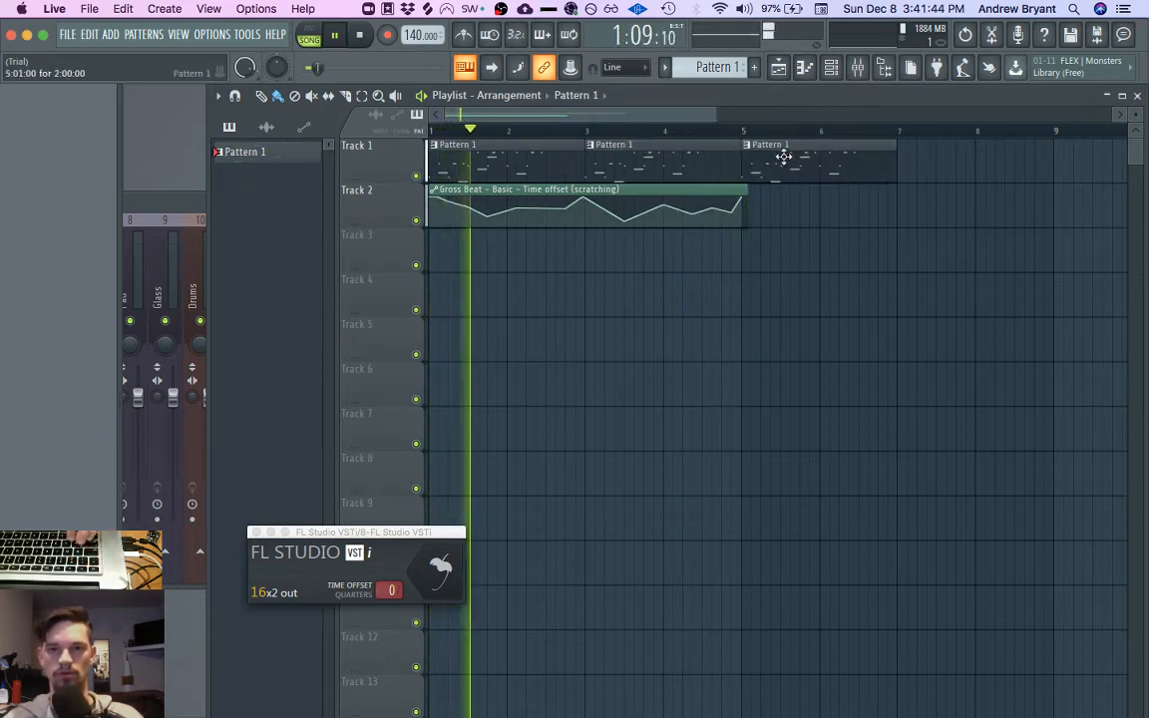
pyautogui.click(910, 156)
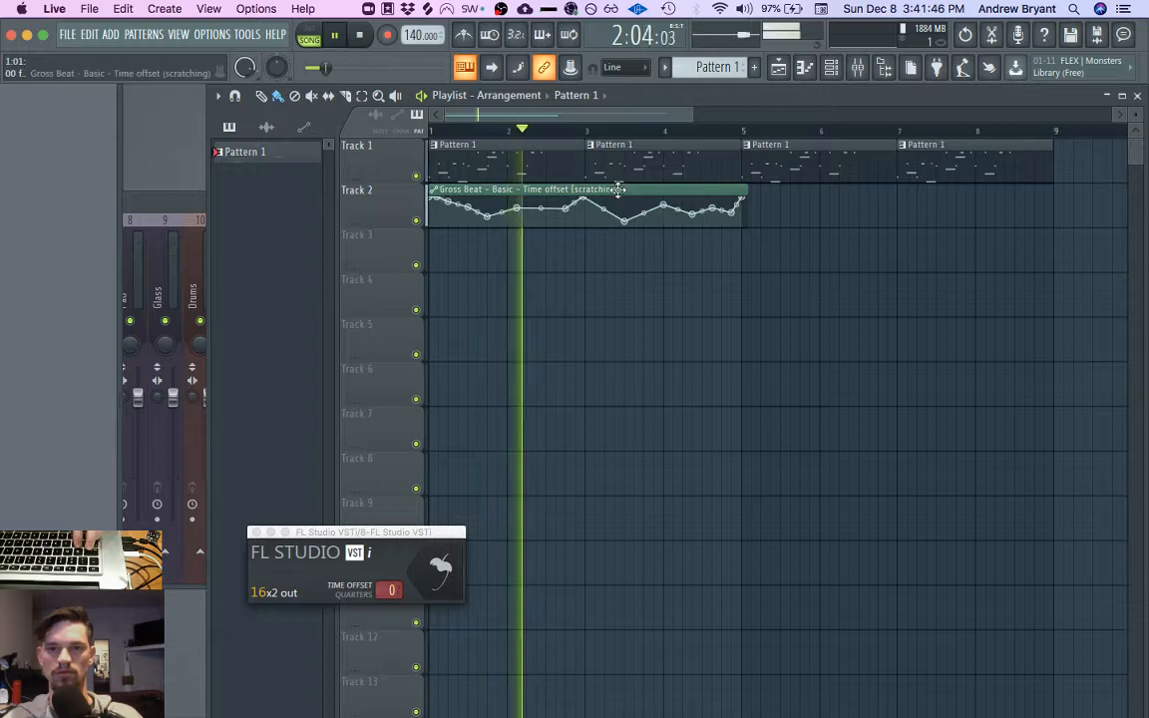
pyautogui.click(933, 199)
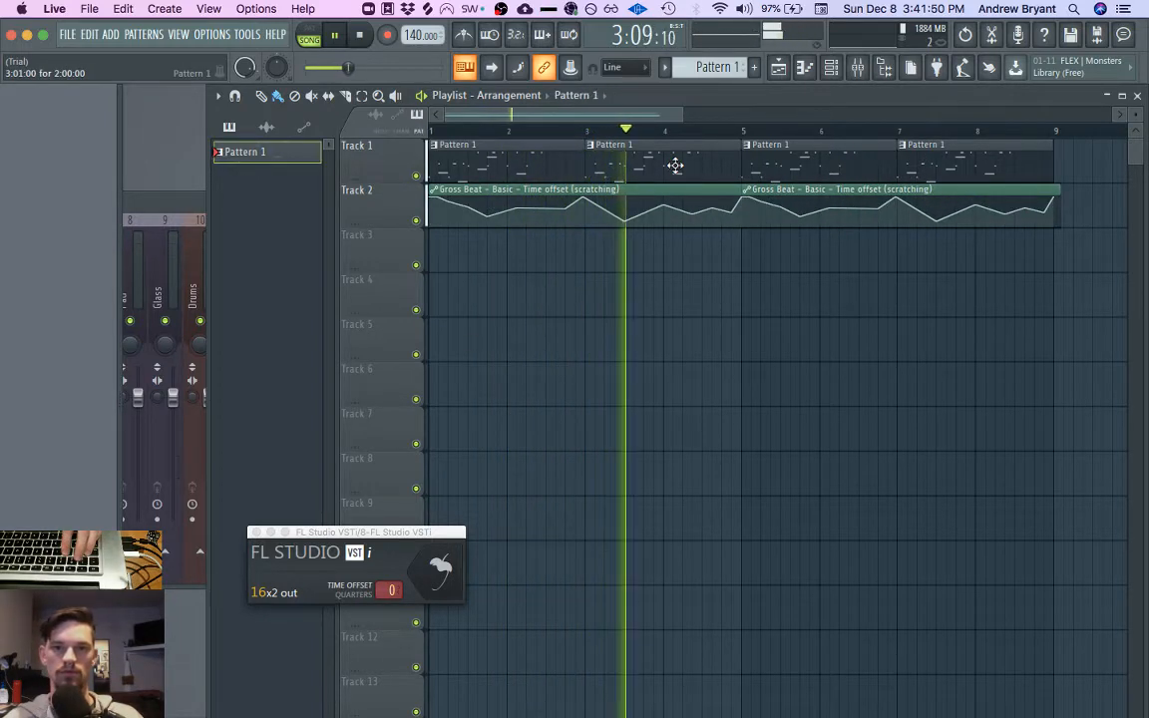
# Step: Open Pattern 1 in the piano roll, add an F8 note from the middle of bar 2, and shorten it to end at bar 3
pyautogui.rightClick(595, 152)
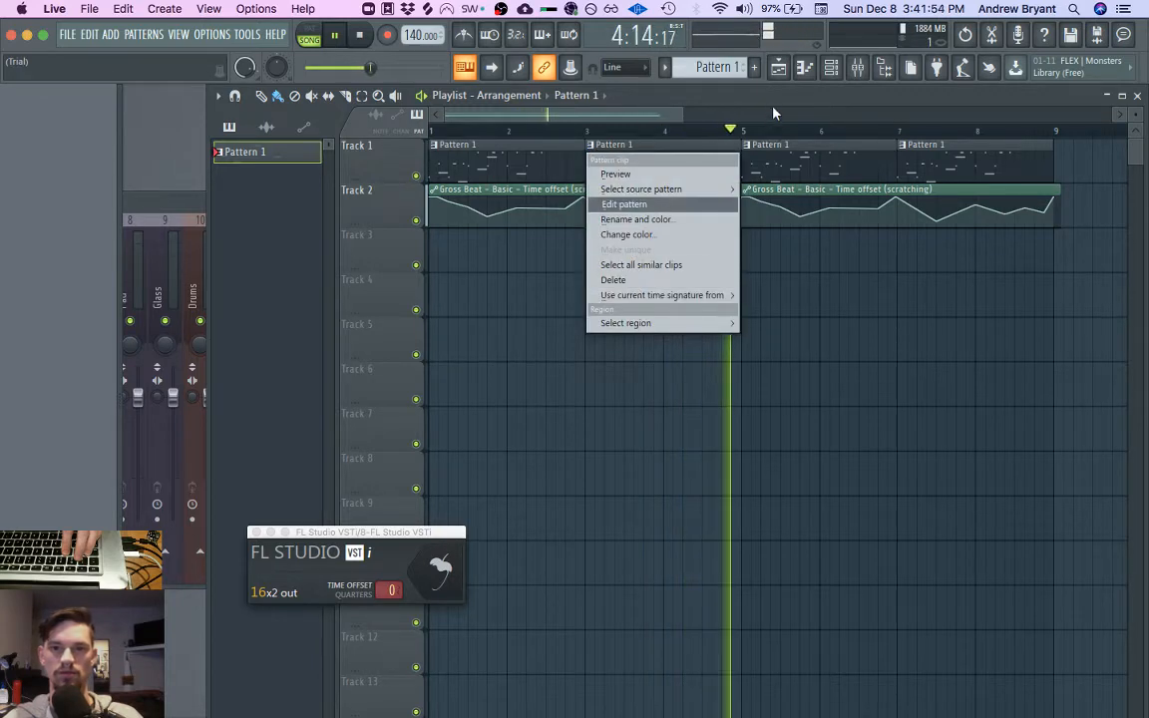
pyautogui.press('space')
pyautogui.doubleClick(628, 152)
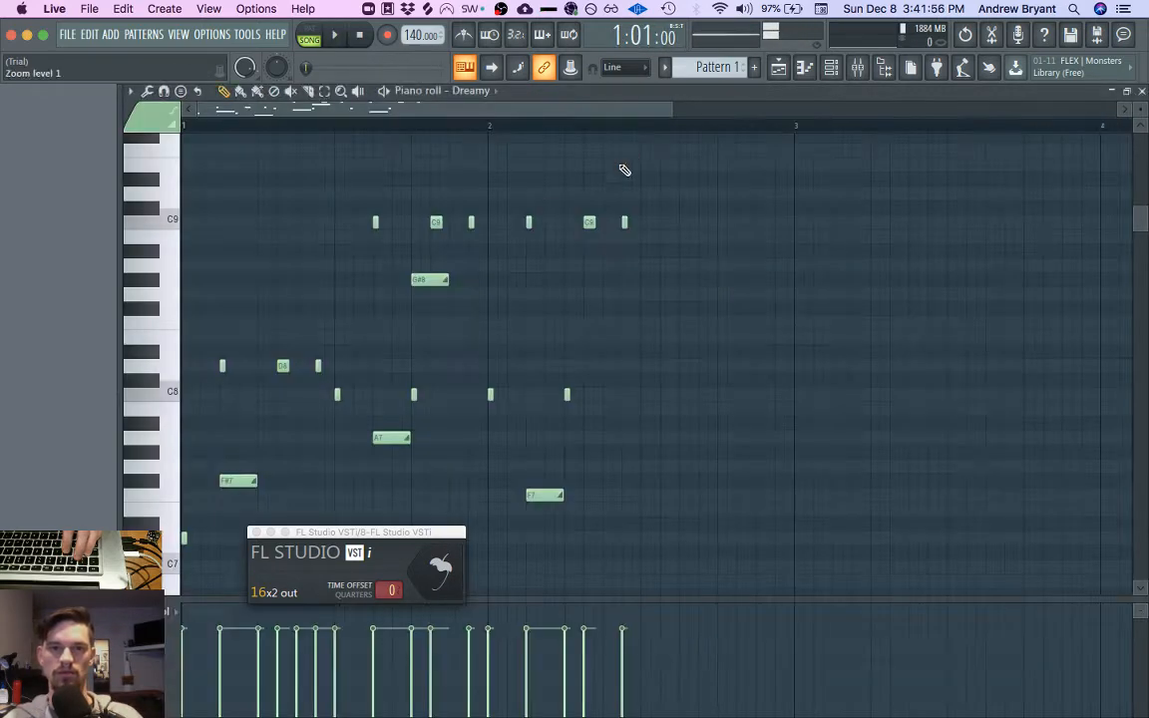
pyautogui.click(678, 318)
pyautogui.press('space')
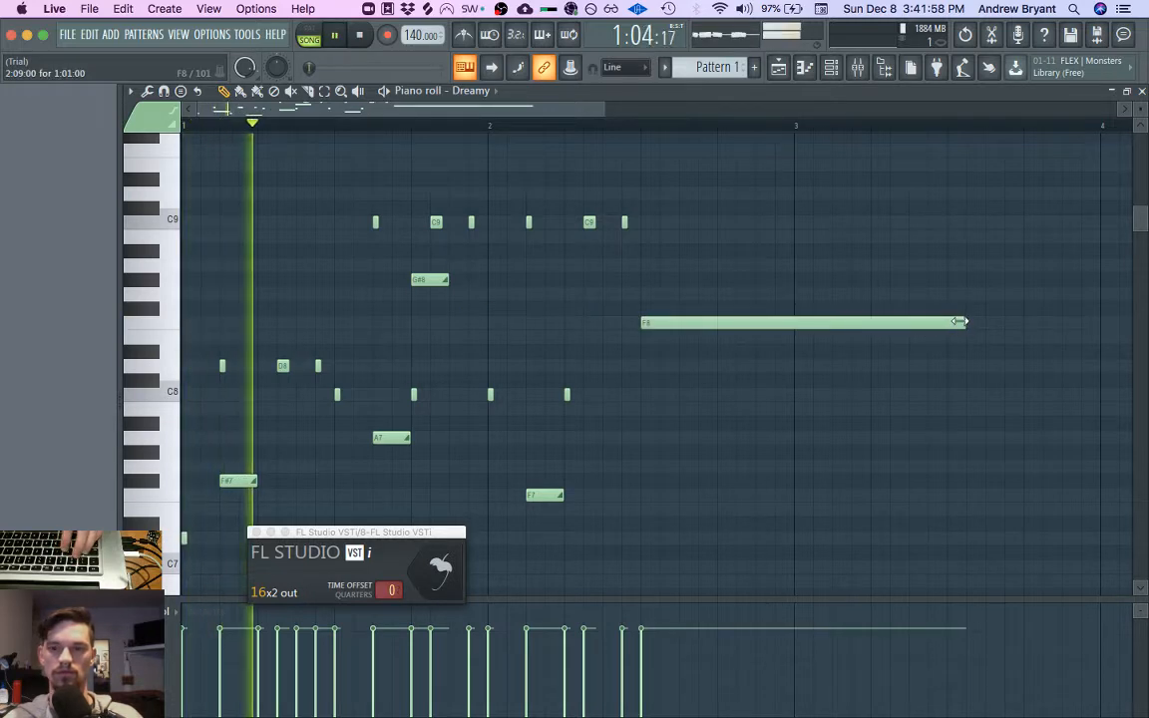
pyautogui.moveTo(957, 322); pyautogui.dragTo(796, 323)
# Step: Add an E8 note late in bar 1, shorten it by one step, and place a short F7 slide note near the end of bar 2
pyautogui.click(457, 338)
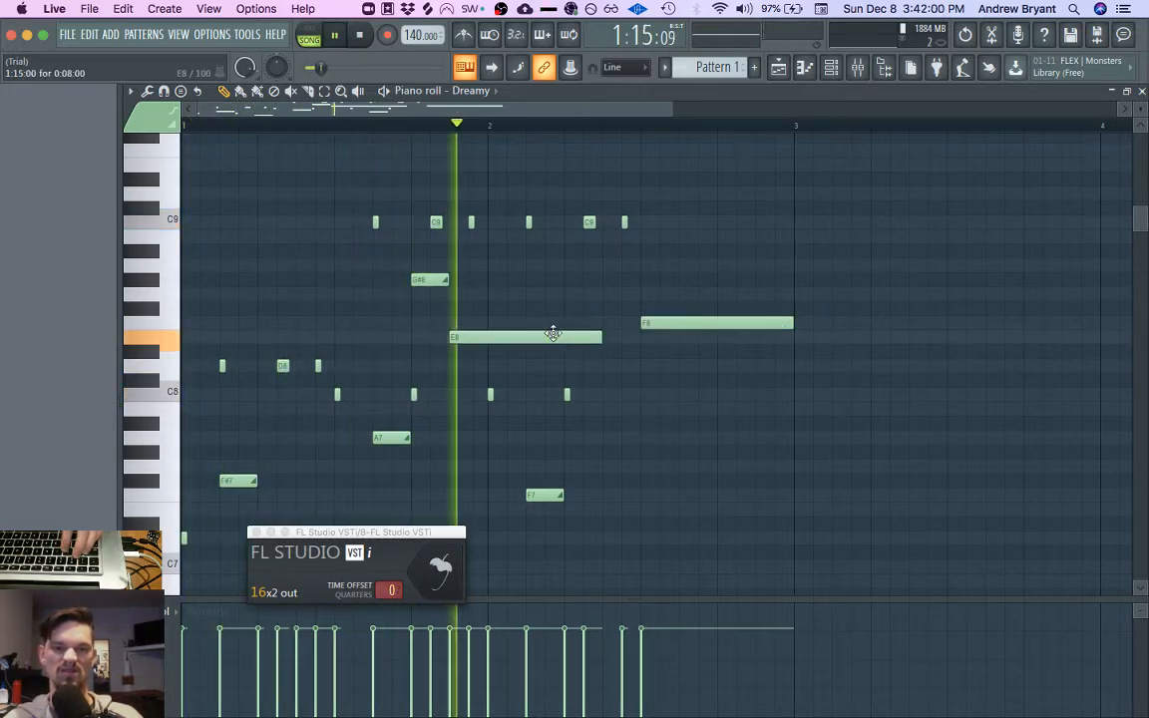
pyautogui.moveTo(601, 340); pyautogui.dragTo(582, 339)
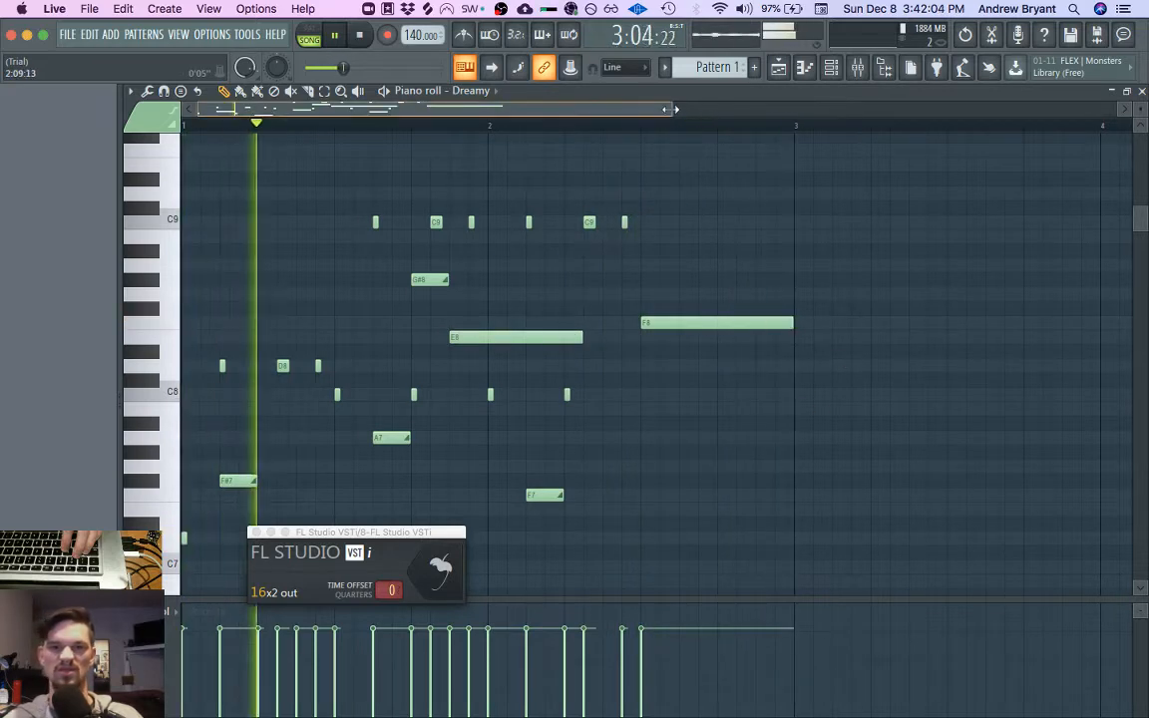
pyautogui.moveTo(674, 109); pyautogui.dragTo(955, 108)
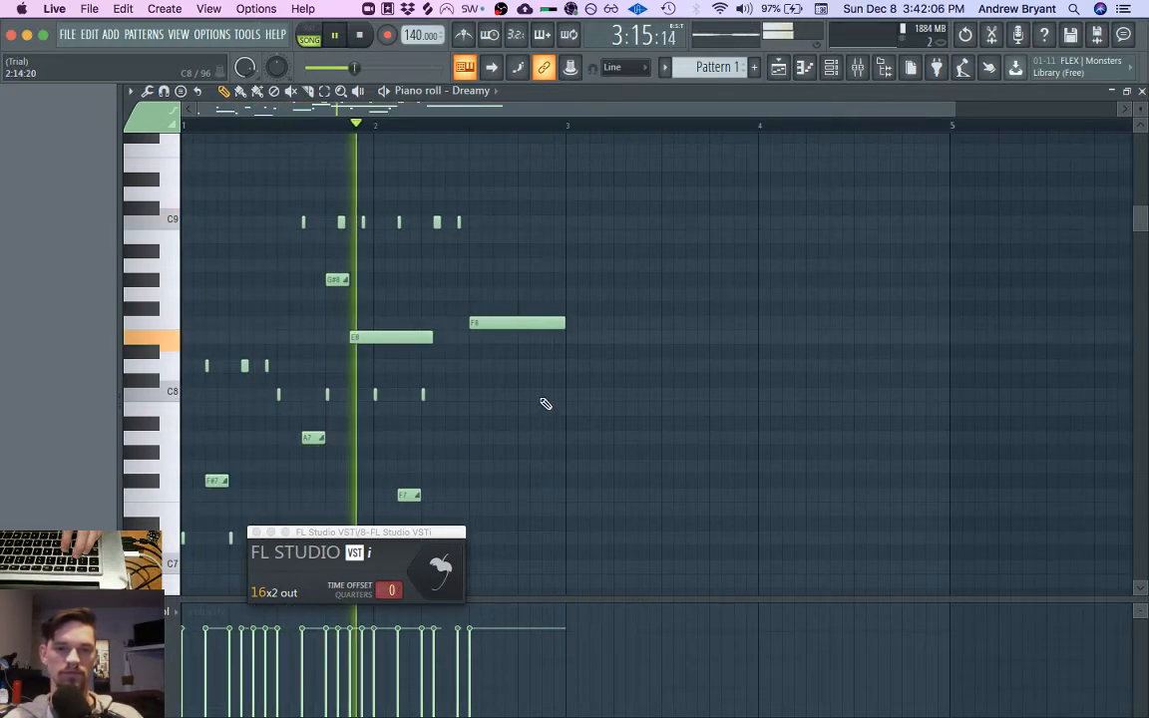
pyautogui.click(539, 495)
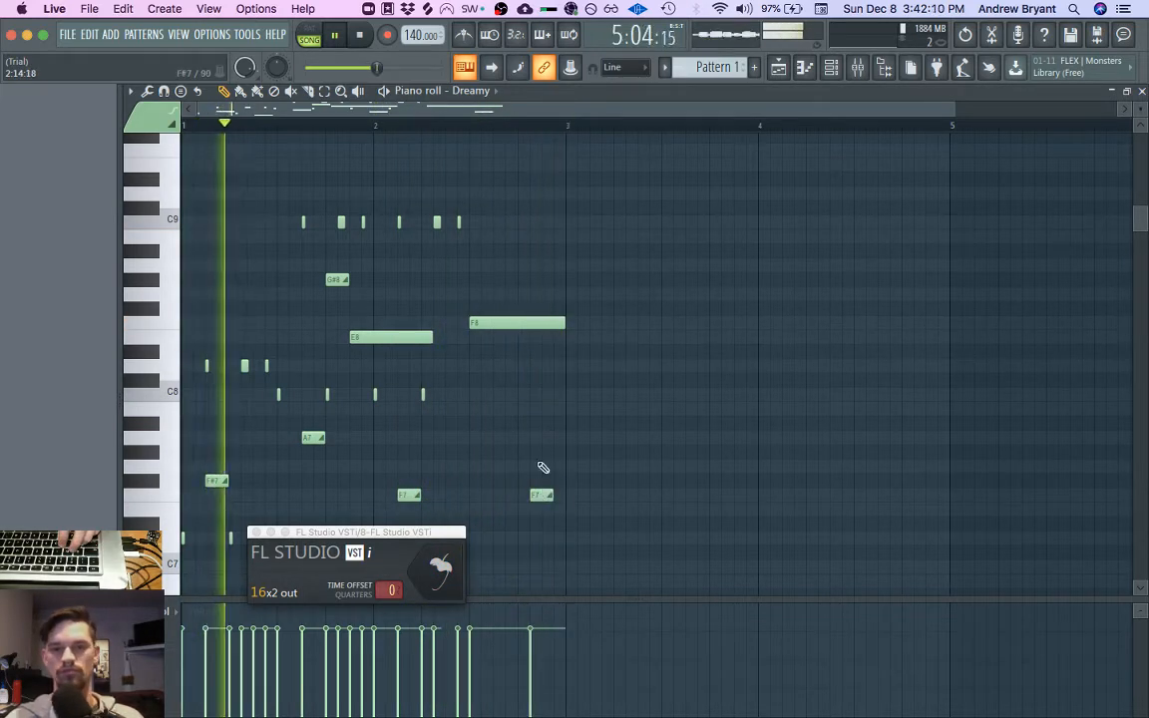
# Step: Return to the playlist and switch to the Ableton Live arrangement window
pyautogui.press('F5')
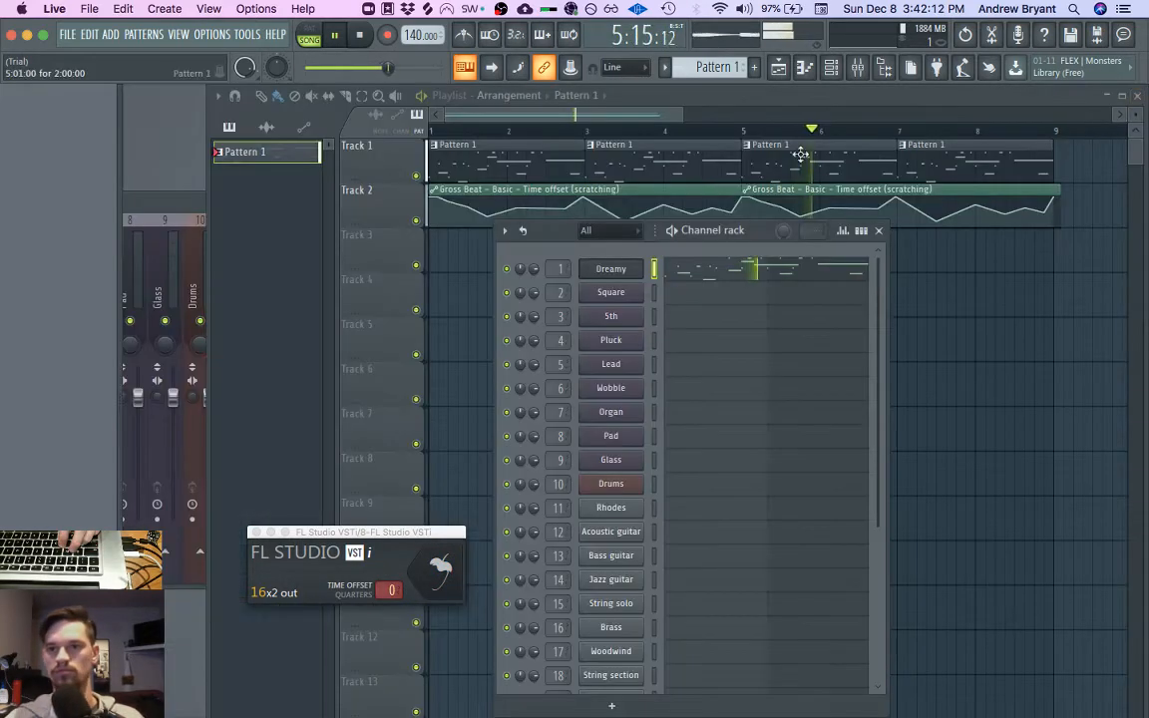
pyautogui.press('F6')
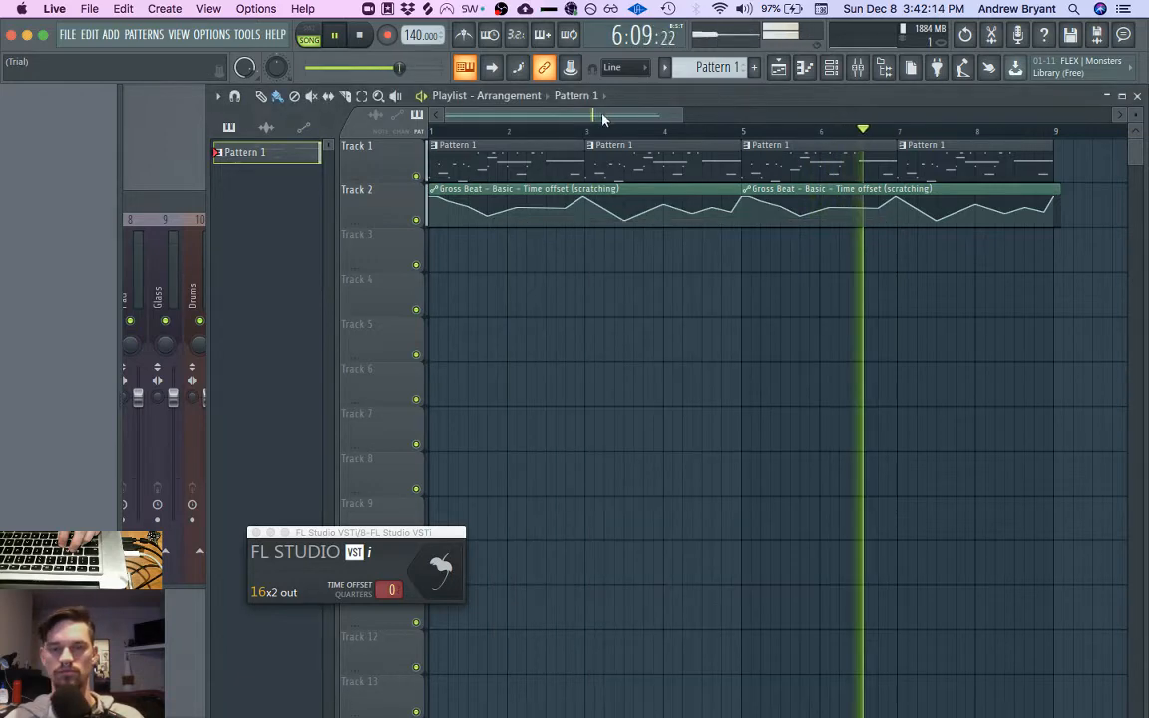
pyautogui.press('super+Tab')
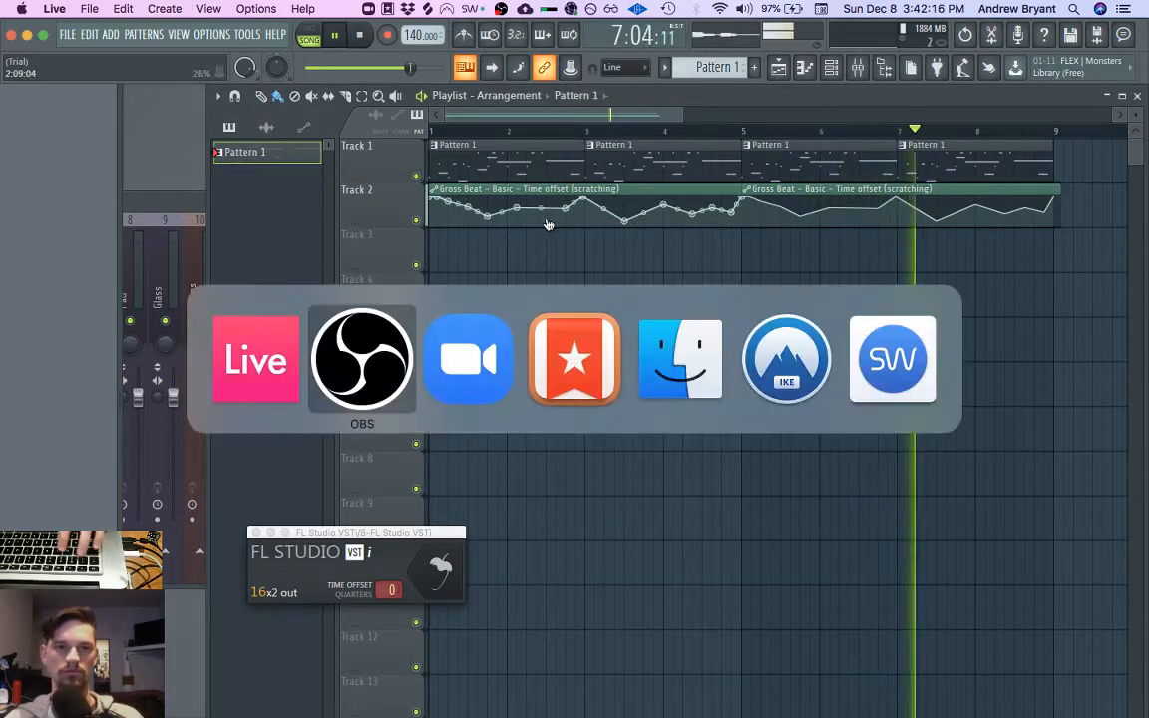
pyautogui.press('super+shift+Tab')
pyautogui.hotkey('ctrl', 'Up')
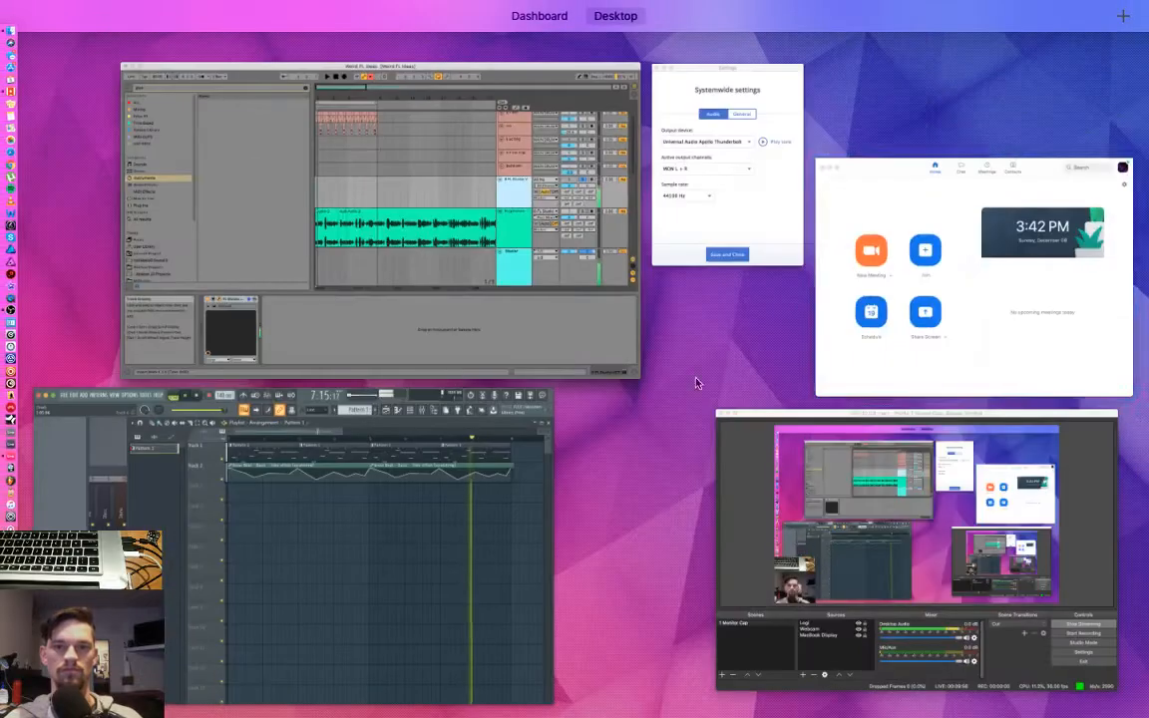
pyautogui.click(508, 230)
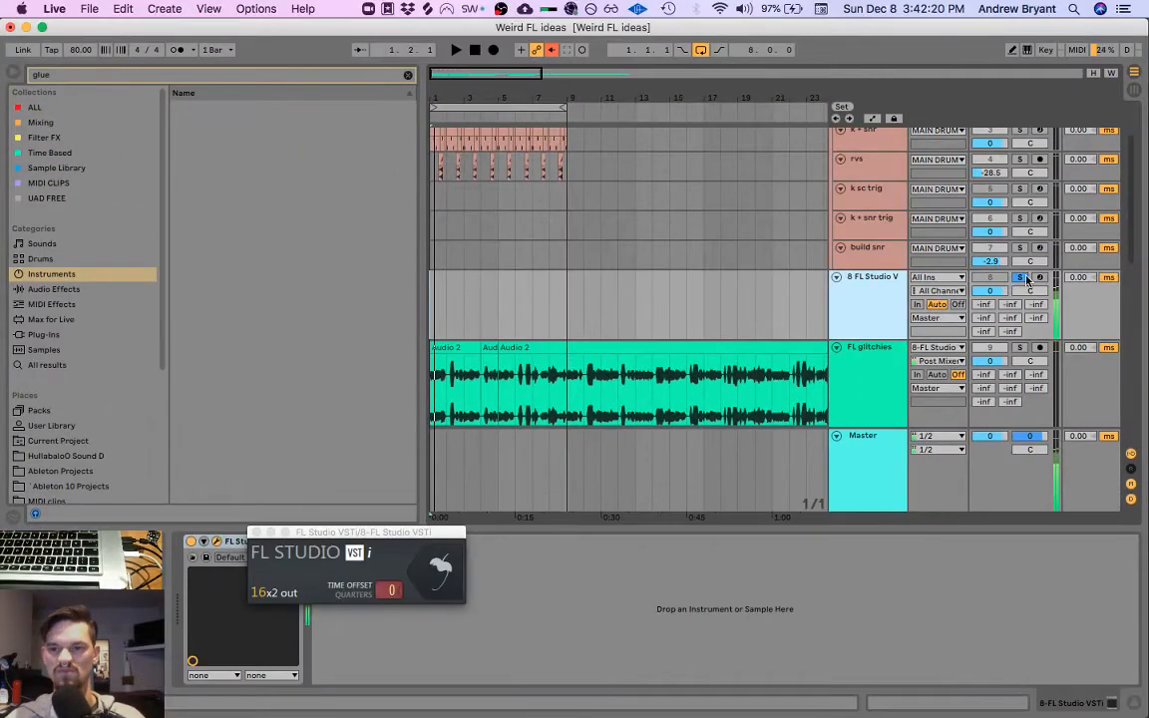
# Step: Insert a new audio track directly below the FL Studio VSTi track and arm it for recording
pyautogui.scroll(-1, 869, 312)
pyautogui.click(870, 354)
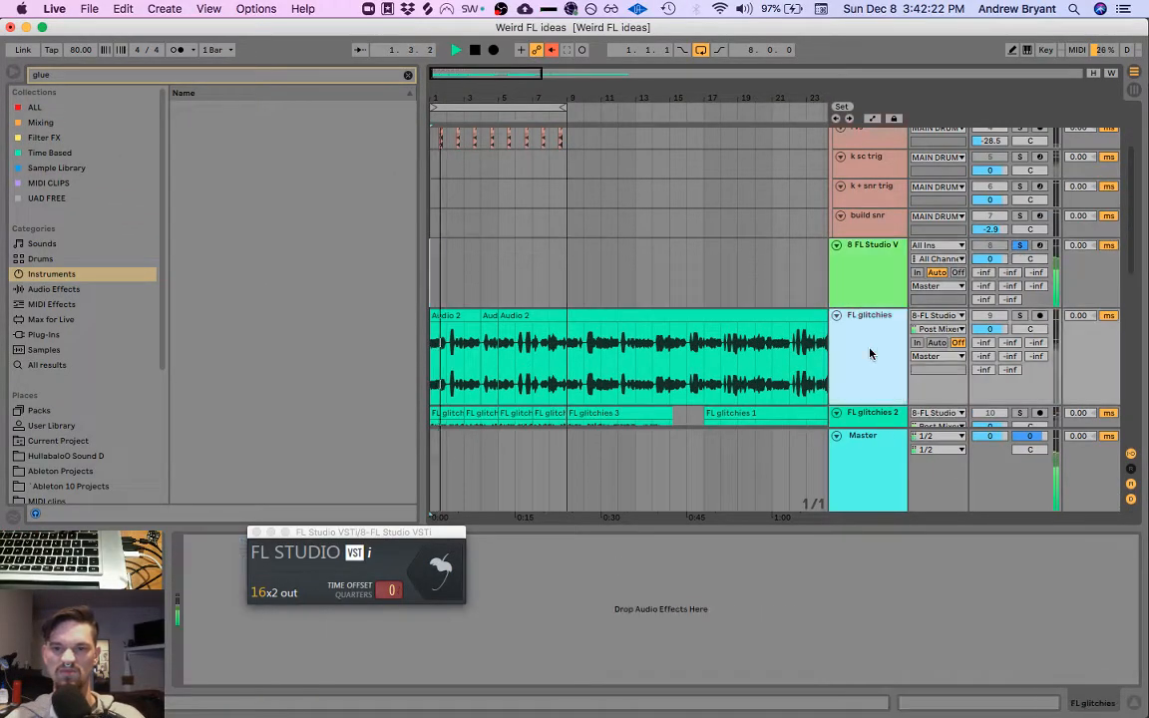
pyautogui.click(870, 281)
pyautogui.press('super+t')
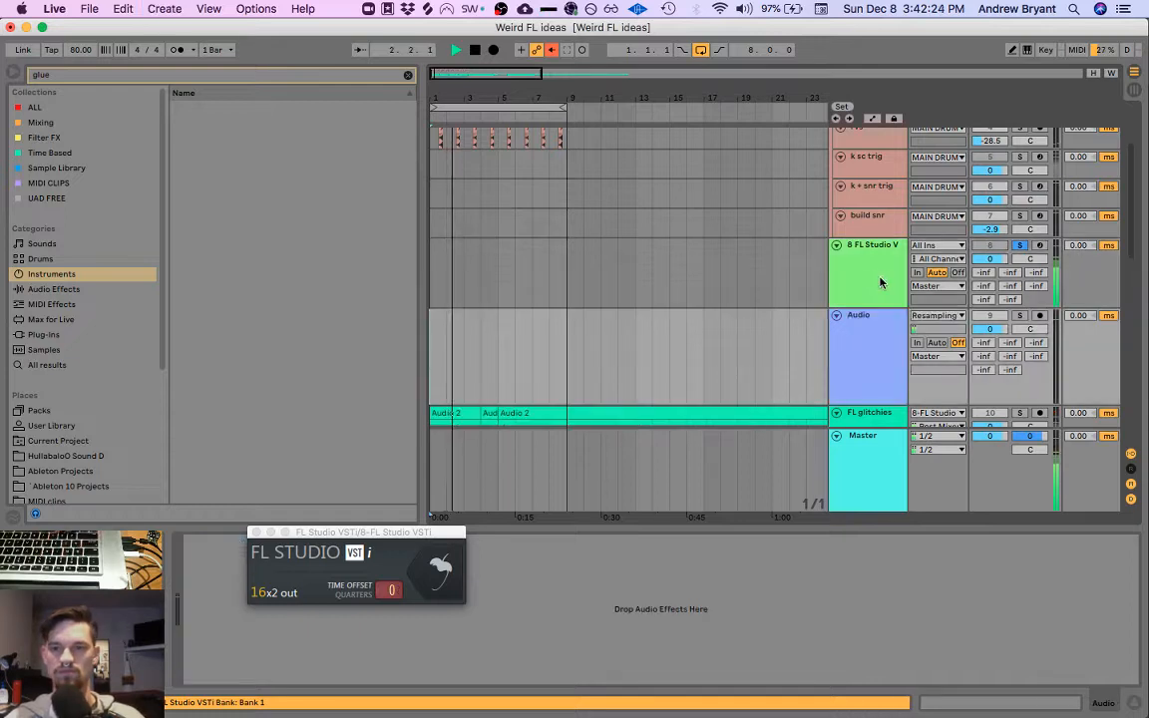
pyautogui.click(1039, 317)
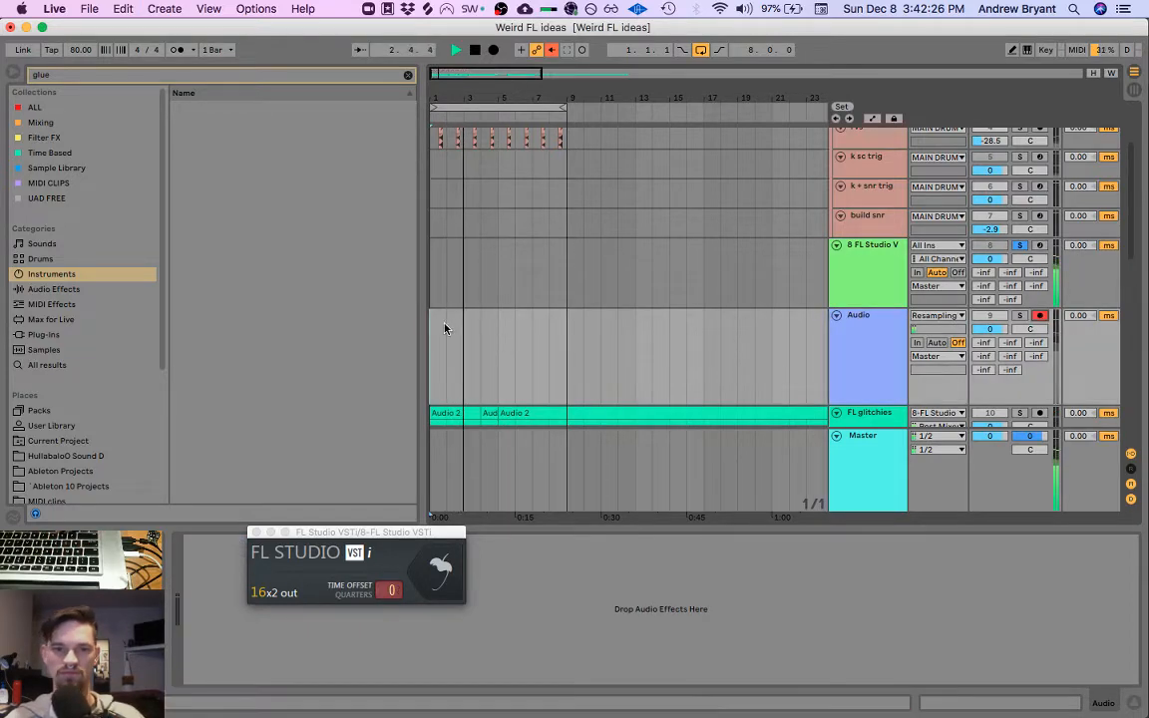
# Step: Record the soloed FL Studio VSTi output onto the new Audio track with looping off, stopping around bar 12
pyautogui.click(869, 270)
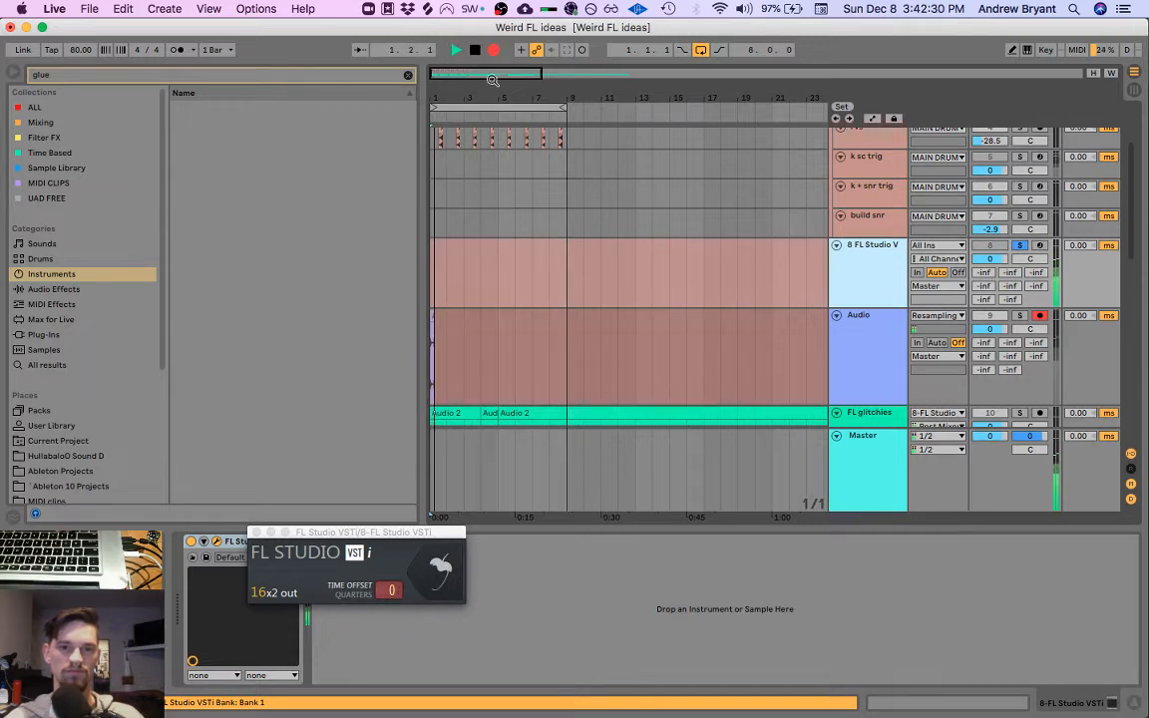
pyautogui.moveTo(452, 98); pyautogui.dragTo(452, 110)
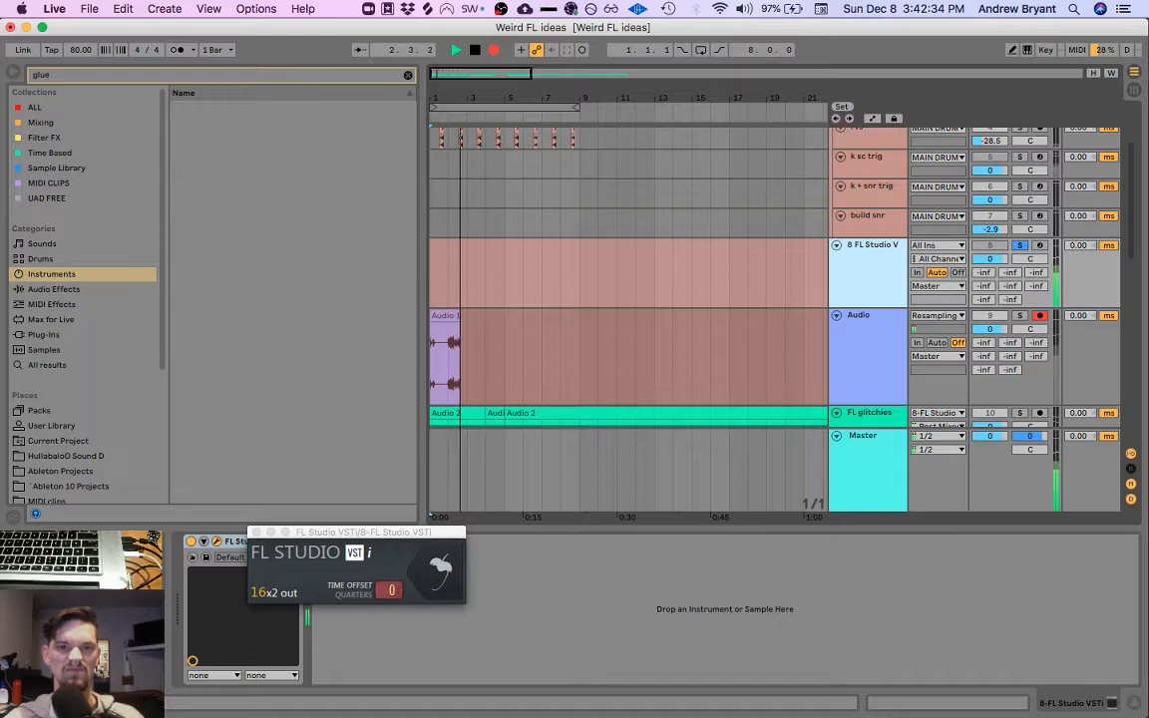
pyautogui.moveTo(452, 97); pyautogui.dragTo(452, 130)
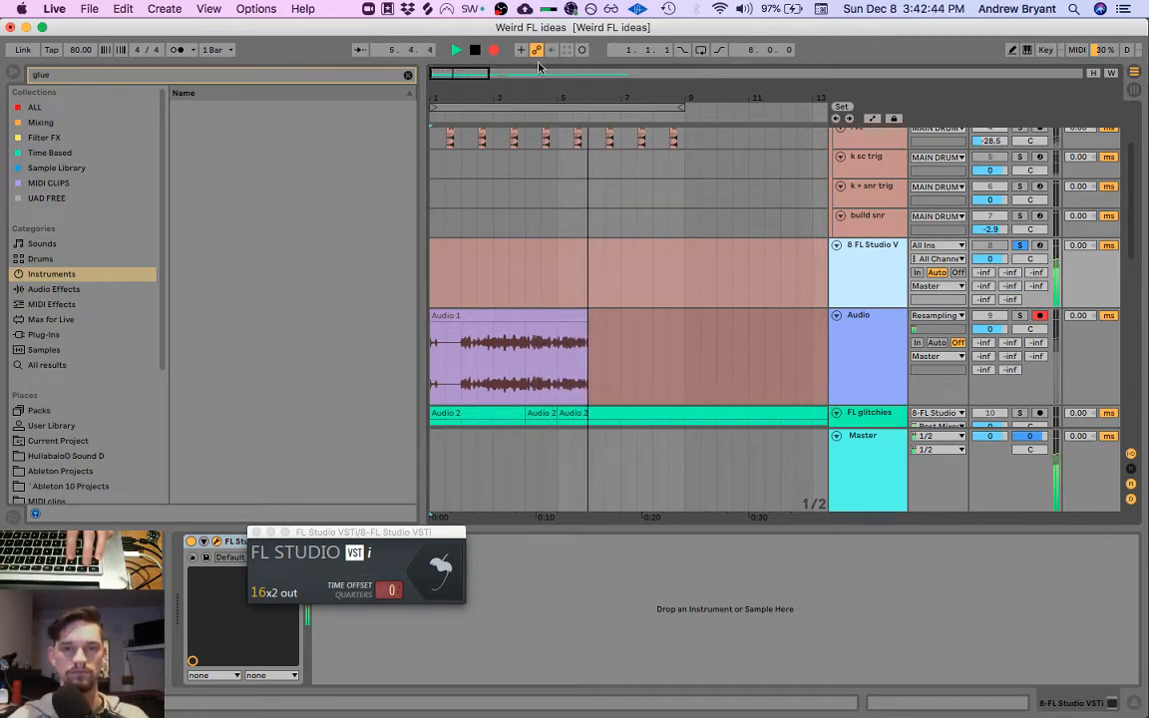
pyautogui.hscroll(2, 628, 300)
pyautogui.scroll(3, 629, 299)
pyautogui.scroll(-4, 629, 300)
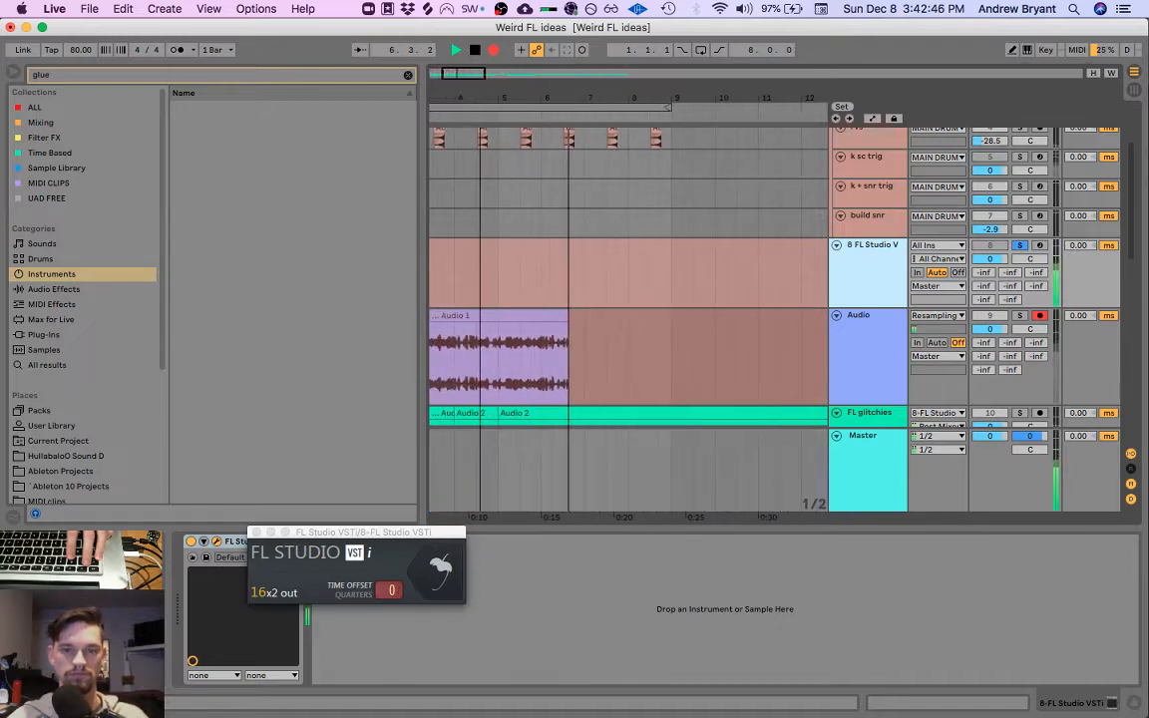
pyautogui.moveTo(528, 98); pyautogui.dragTo(515, 92)
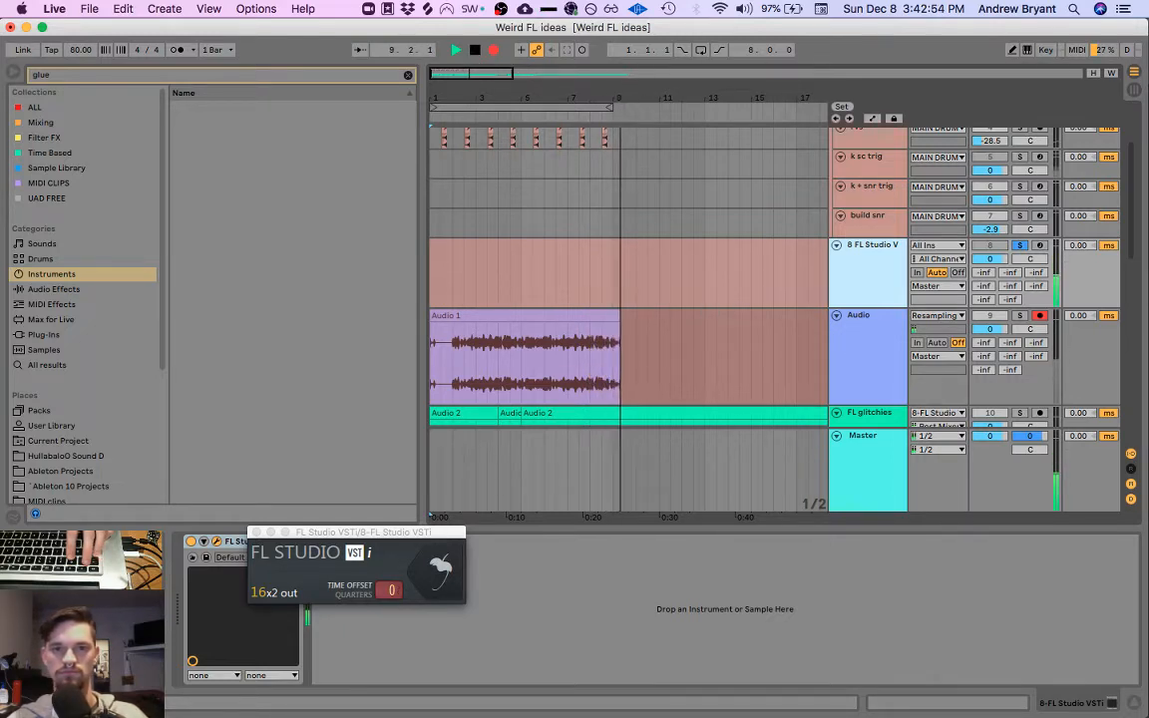
pyautogui.press('-')
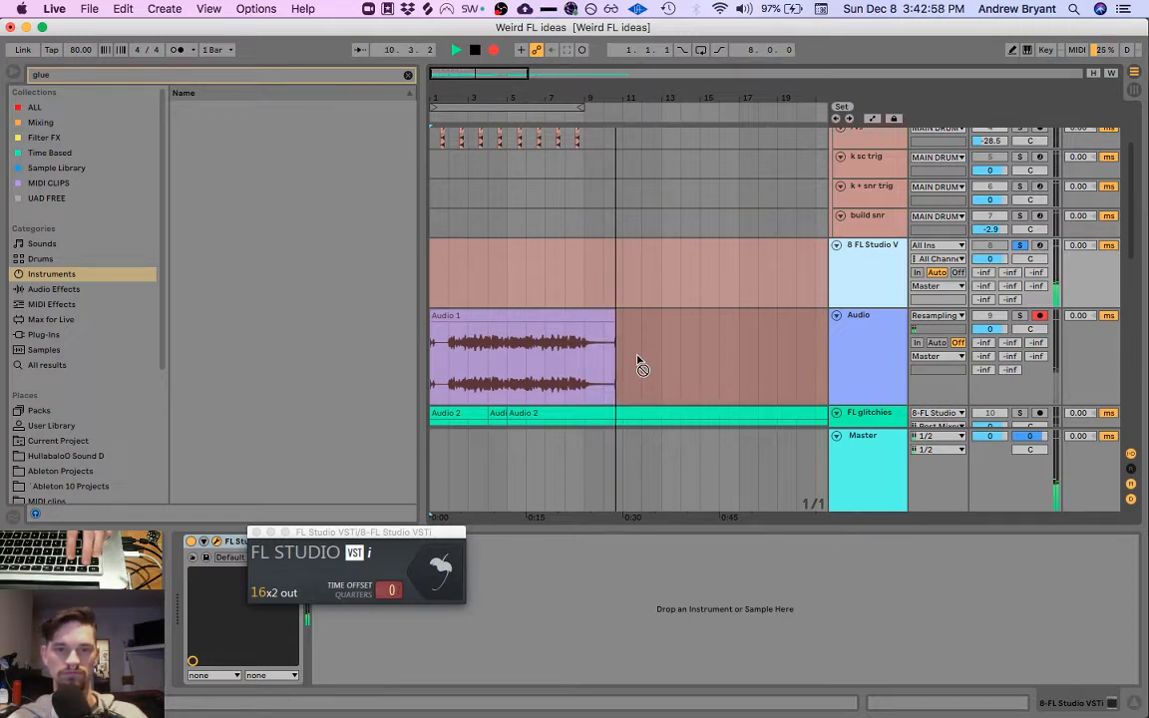
pyautogui.moveTo(635, 101); pyautogui.dragTo(635, 151)
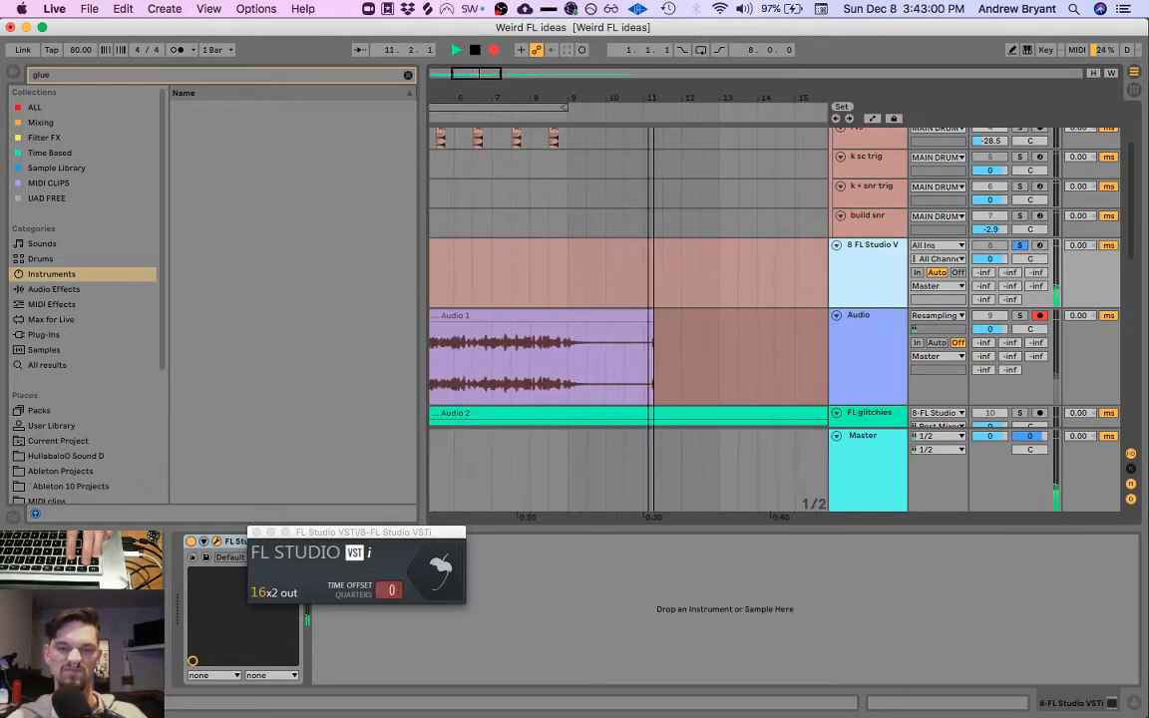
pyautogui.press('-')
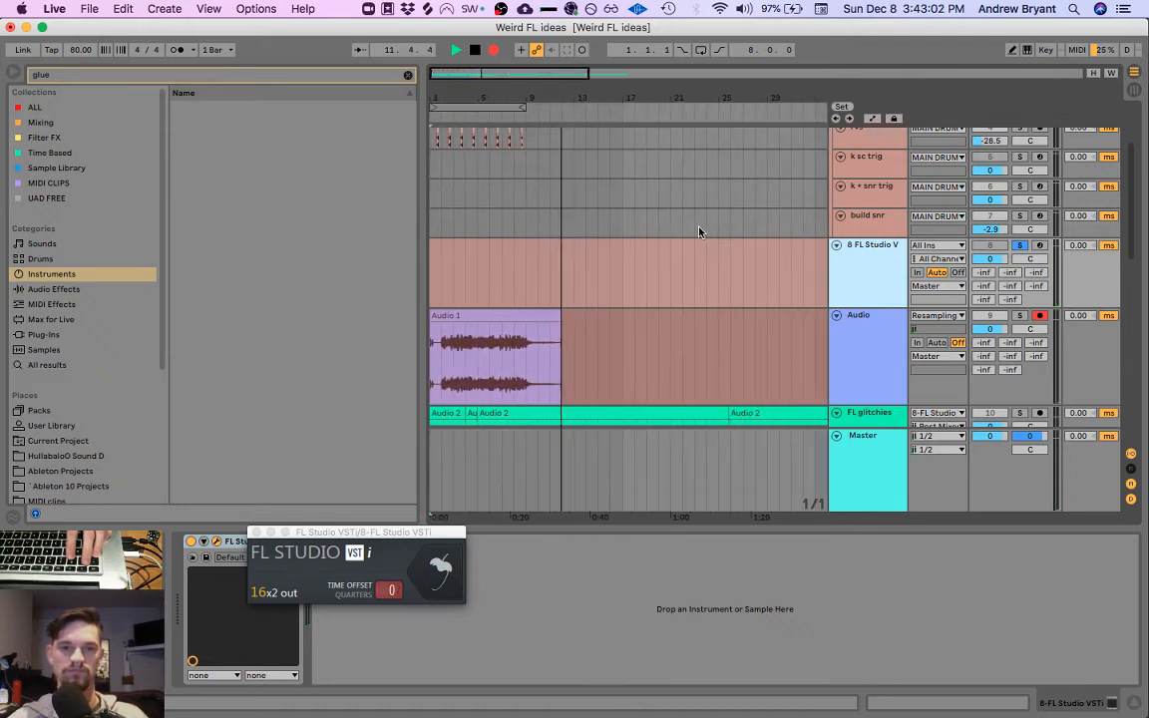
pyautogui.press('space')
# Step: Delete the first bar of the recorded clip and move the remaining audio to start at bar 1
pyautogui.click(555, 275)
pyautogui.click(435, 316)
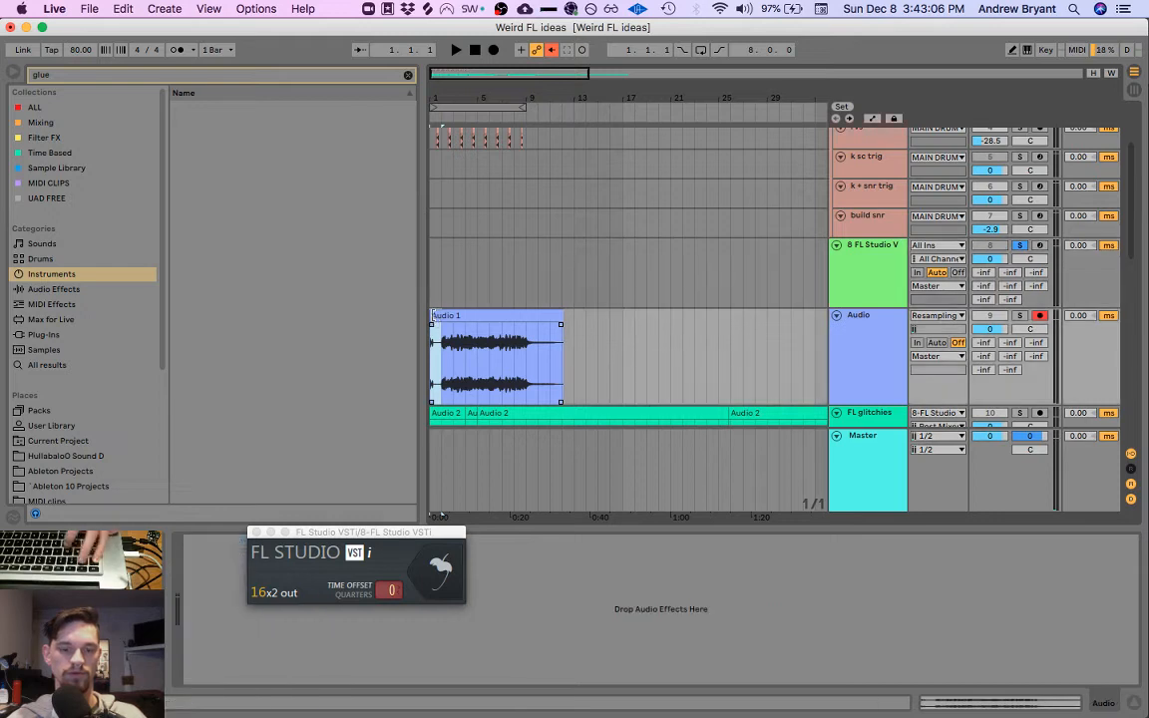
pyautogui.press('BackSpace')
pyautogui.moveTo(462, 320); pyautogui.dragTo(450, 319)
# Step: Solo the Audio track in place of the FL Studio VSTi track and play back the recording
pyautogui.press('space')
pyautogui.press('space')
pyautogui.click(875, 335)
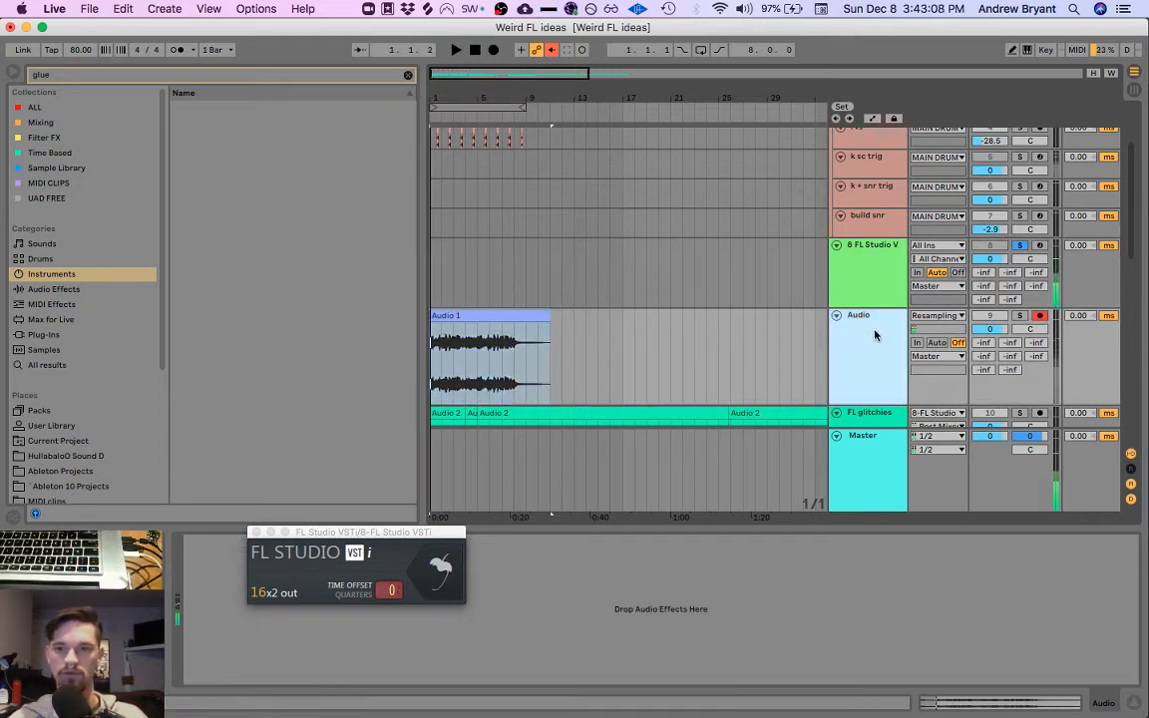
pyautogui.click(1019, 316)
pyautogui.press('space')
pyautogui.click(891, 326)
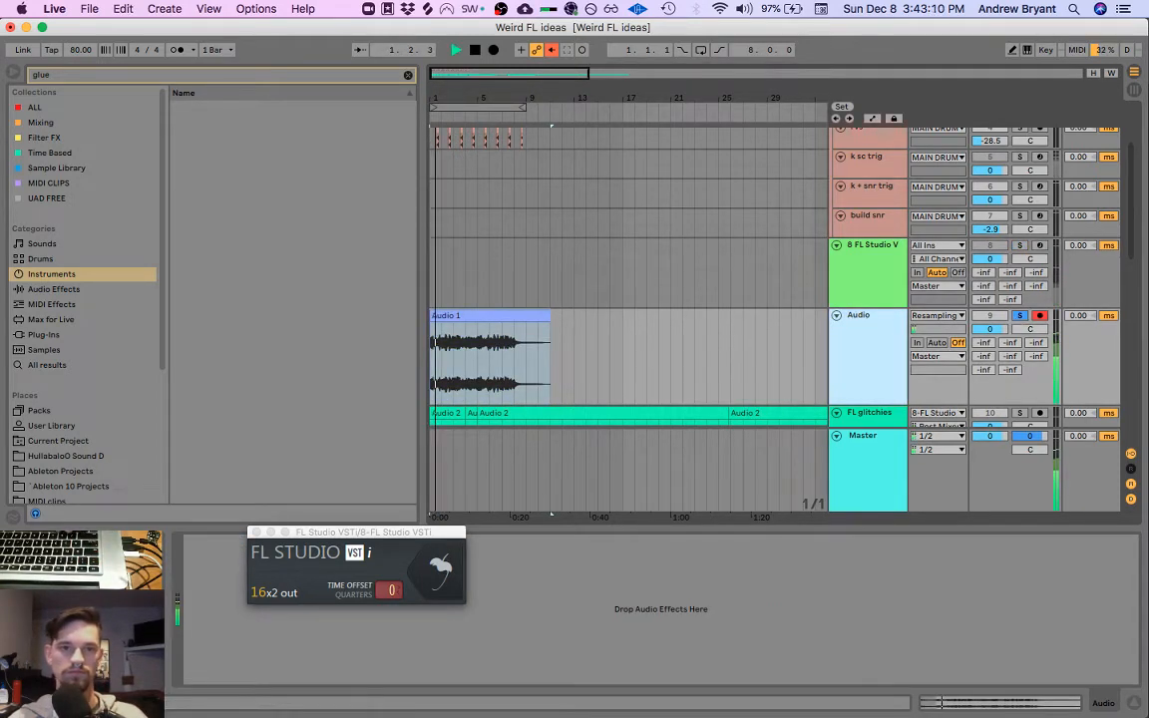
# Step: Search the browser for "turn", load the Turnado plug-in onto the Audio track and unfold its parameter sliders
pyautogui.moveTo(477, 100); pyautogui.dragTo(496, 188)
pyautogui.click(513, 315)
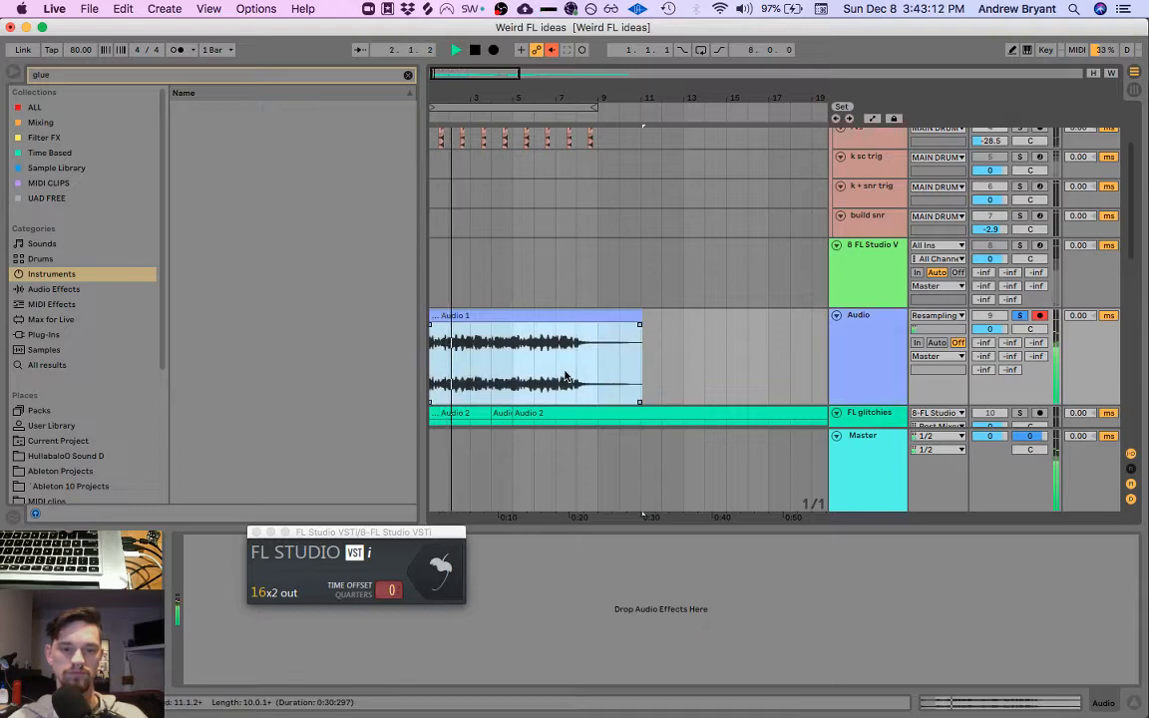
pyautogui.click(1030, 705)
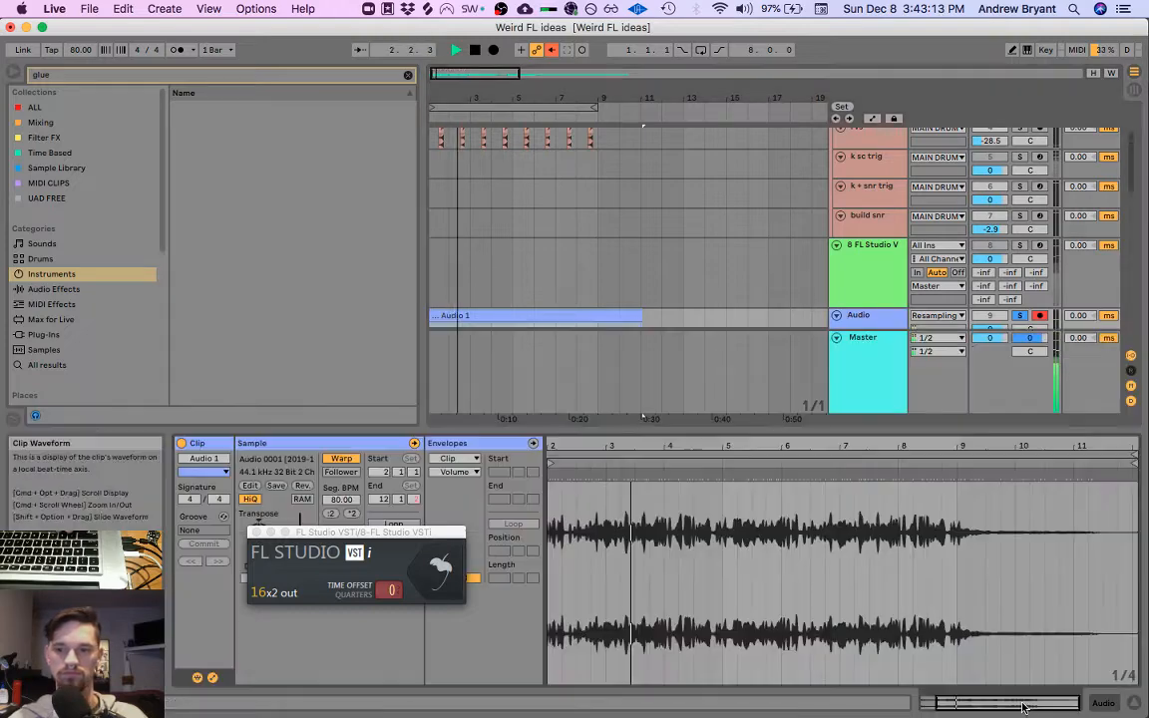
pyautogui.click(1101, 706)
pyautogui.click(54, 109)
pyautogui.click(74, 79)
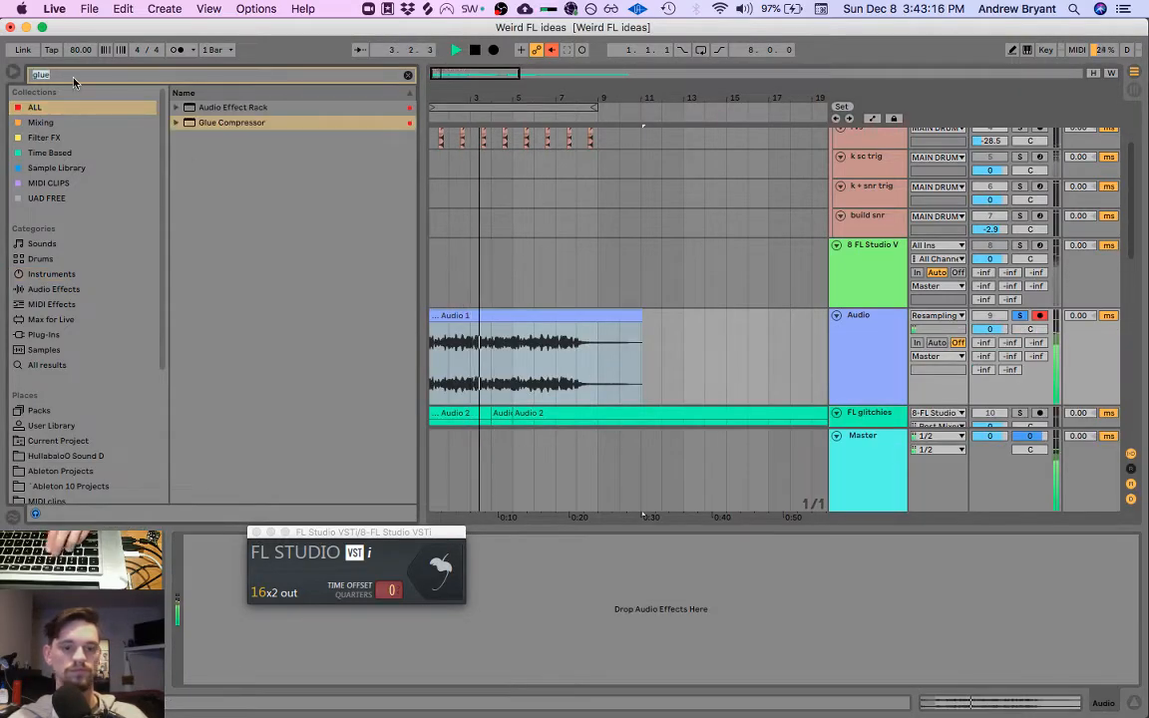
pyautogui.write('turn')
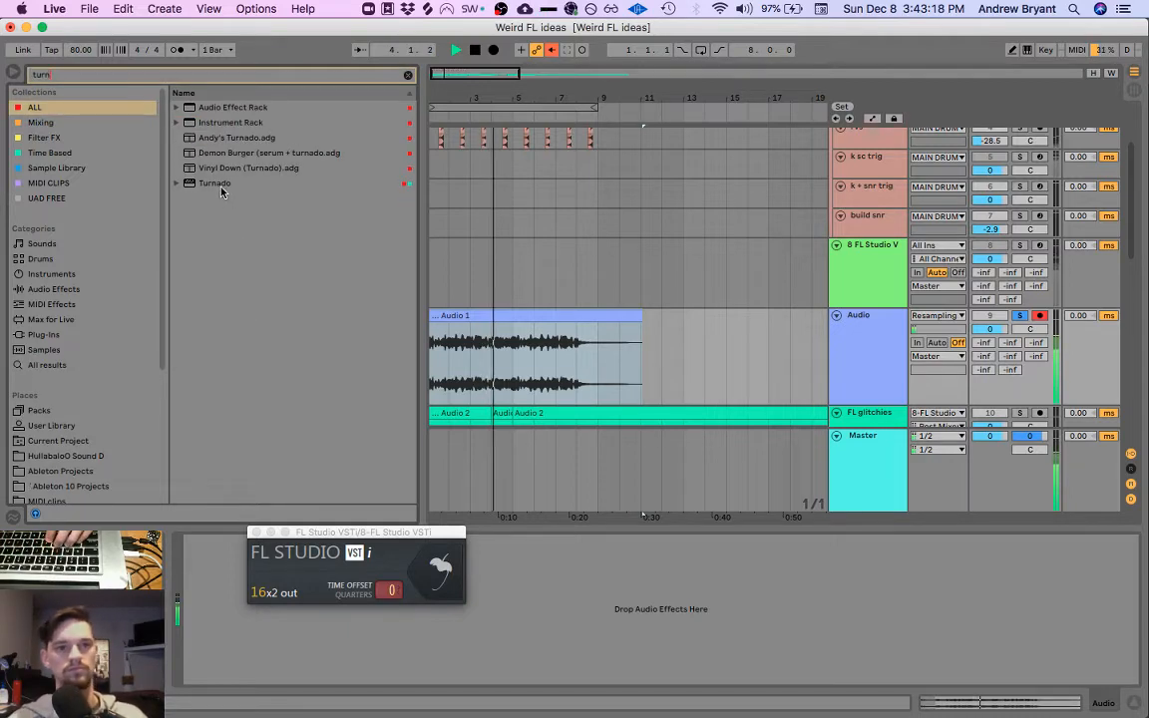
pyautogui.click(204, 183)
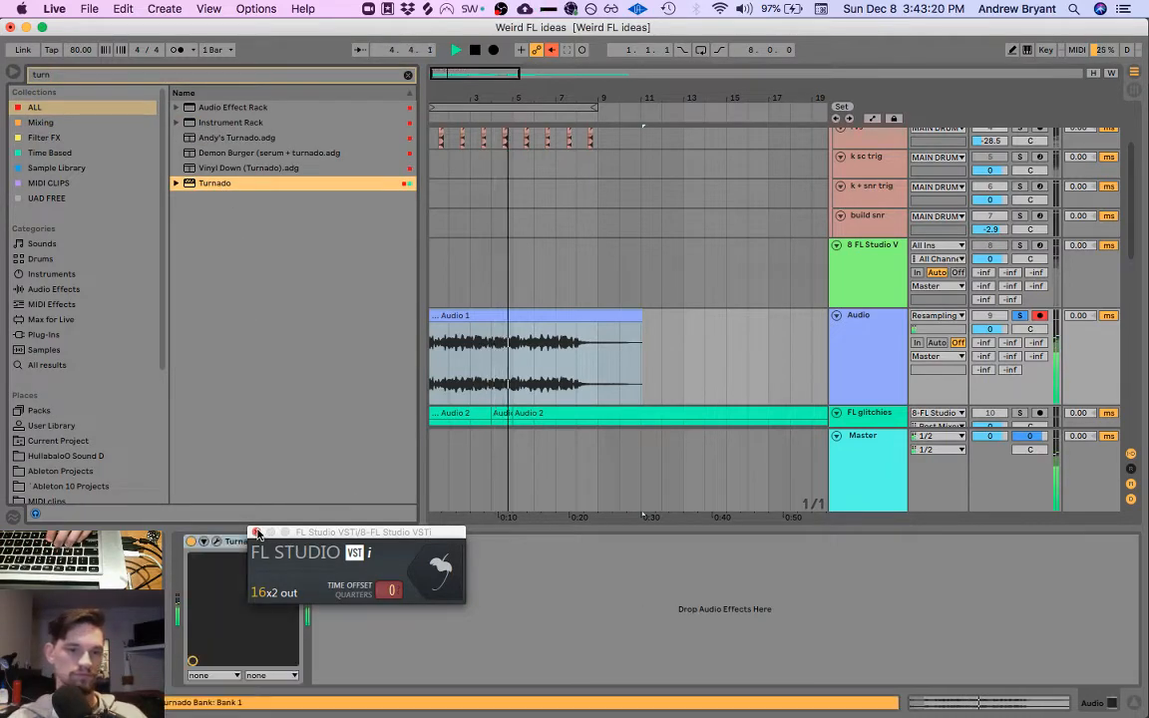
pyautogui.press('Return')
pyautogui.click(203, 542)
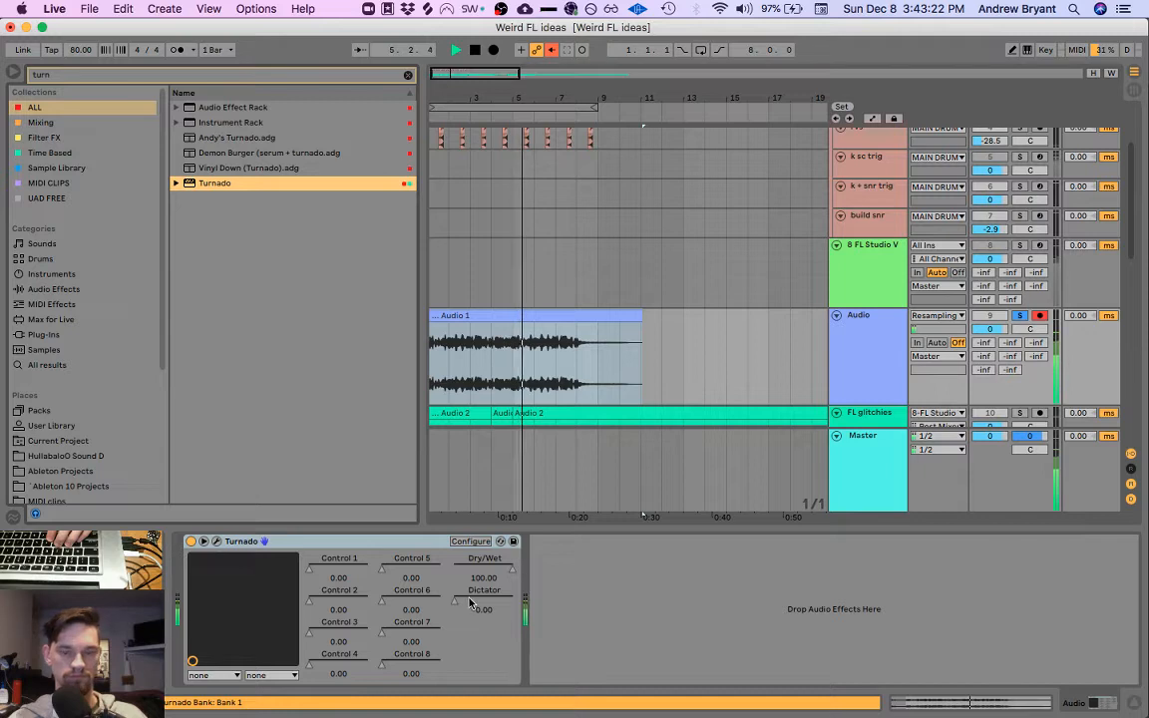
# Step: Stop playback and show the automation lane for Turnado's Dictator parameter on the Audio track
pyautogui.click(435, 356)
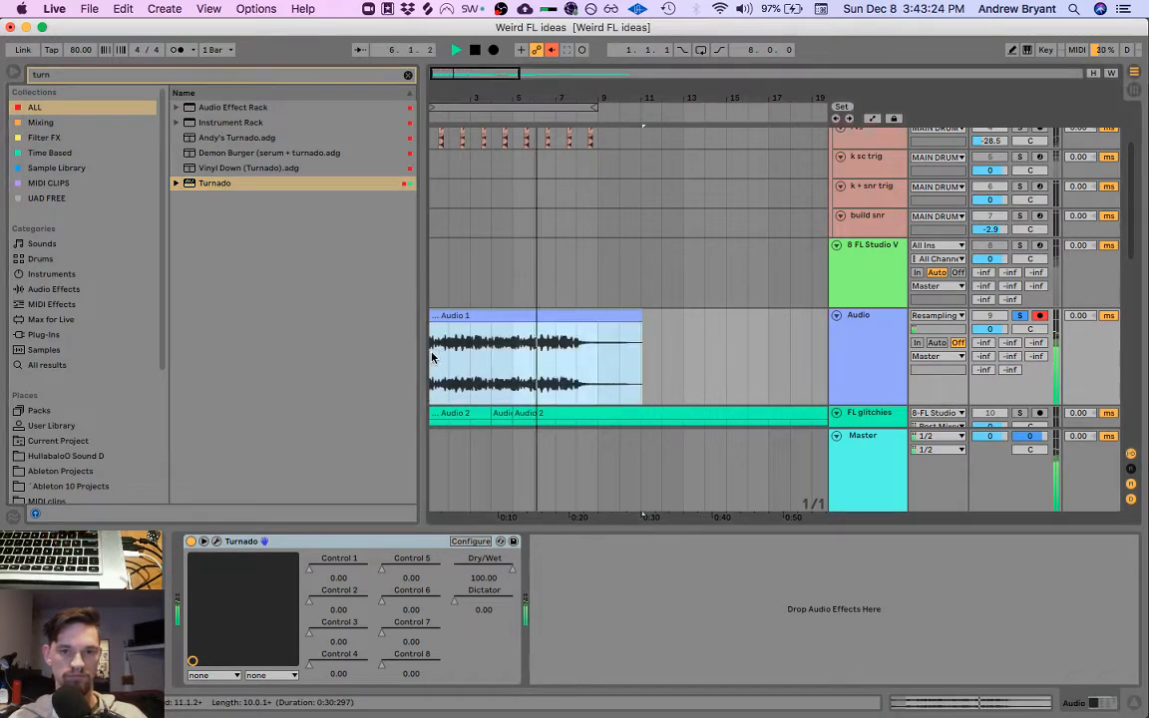
pyautogui.click(457, 159)
pyautogui.press('space')
pyautogui.moveTo(458, 97); pyautogui.dragTo(491, 299)
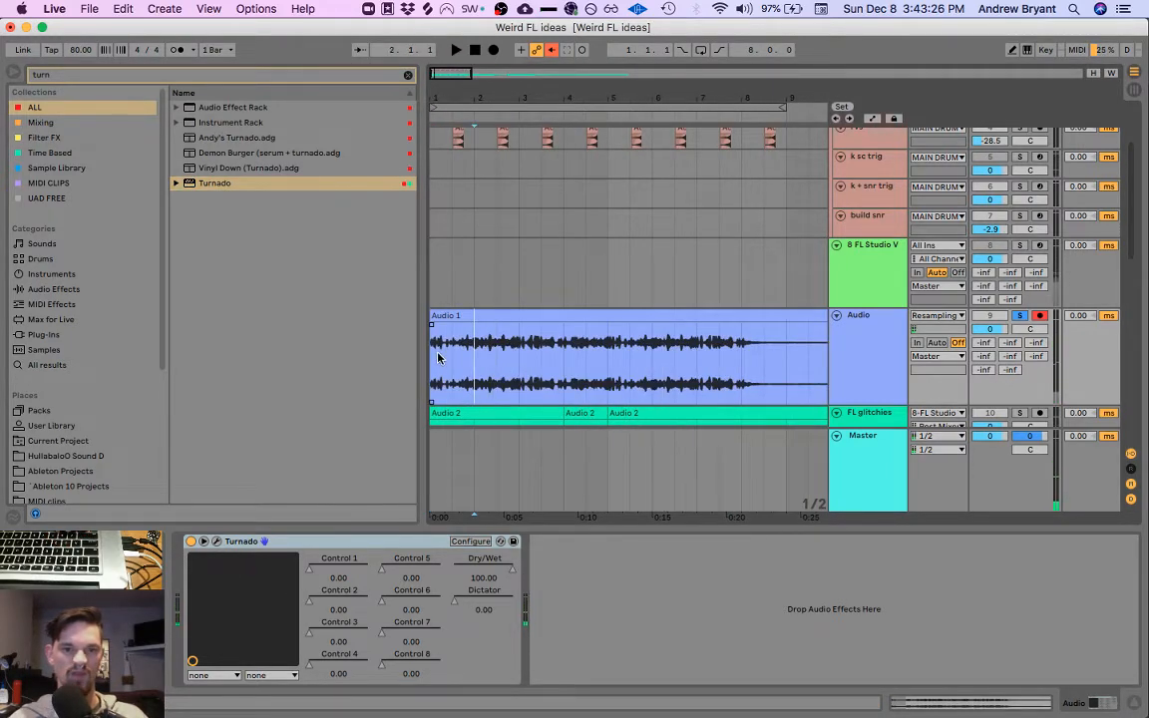
pyautogui.rightClick(462, 595)
pyautogui.click(499, 601)
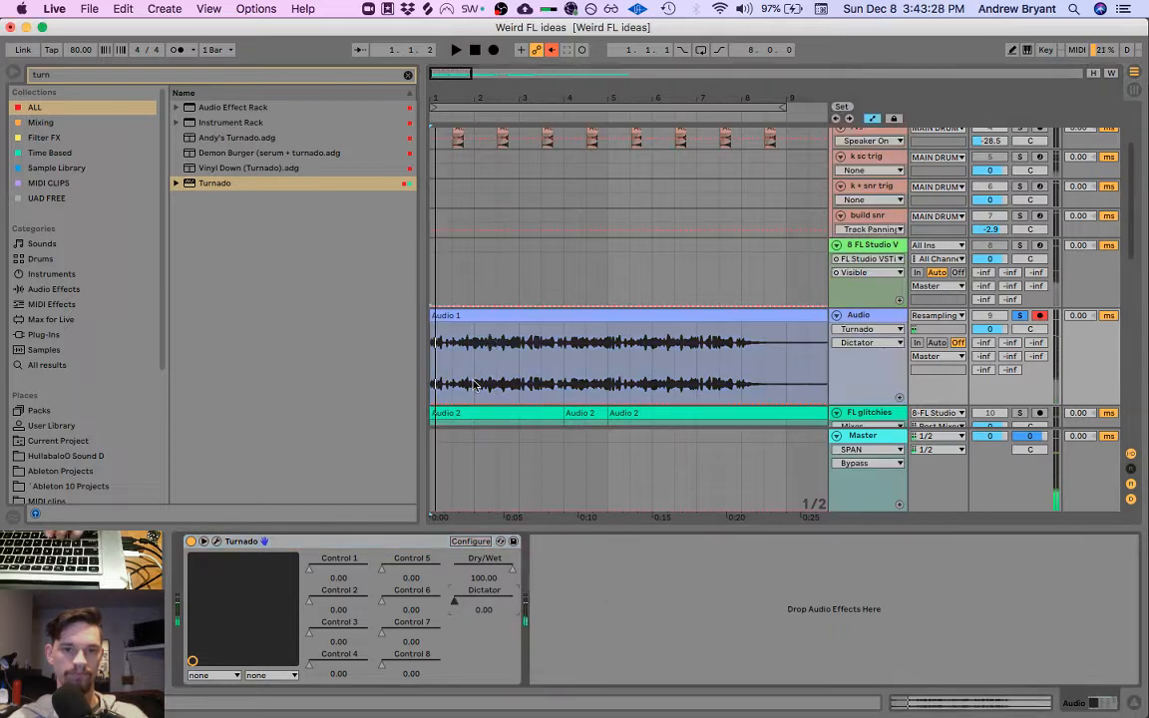
# Step: Draw several rising and falling Dictator automation peaks across the first two bars, returning to 0.00, and play them back
pyautogui.press('b')
pyautogui.click(447, 402)
pyautogui.press('space')
pyautogui.moveTo(473, 402)
pyautogui.mouseDown()
pyautogui.moveTo(474, 364)
pyautogui.moveTo(458, 384)
pyautogui.moveTo(469, 397)
pyautogui.moveTo(481, 390)
pyautogui.moveTo(488, 351)
pyautogui.moveTo(496, 388)
pyautogui.moveTo(515, 377)
pyautogui.mouseUp()
pyautogui.press('space')
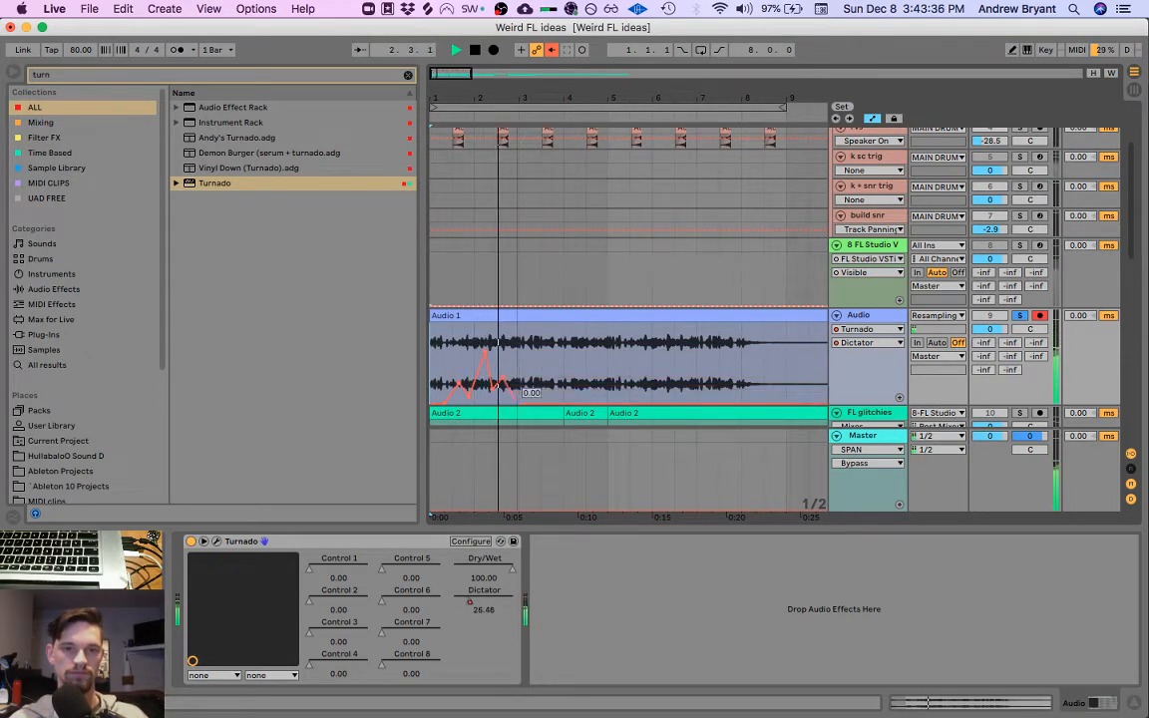
pyautogui.press('space')
pyautogui.press('space')
# Step: Randomize Turnado's effect slots several times in its plug-in window while listening, and close the window
pyautogui.press('super+alt+p')
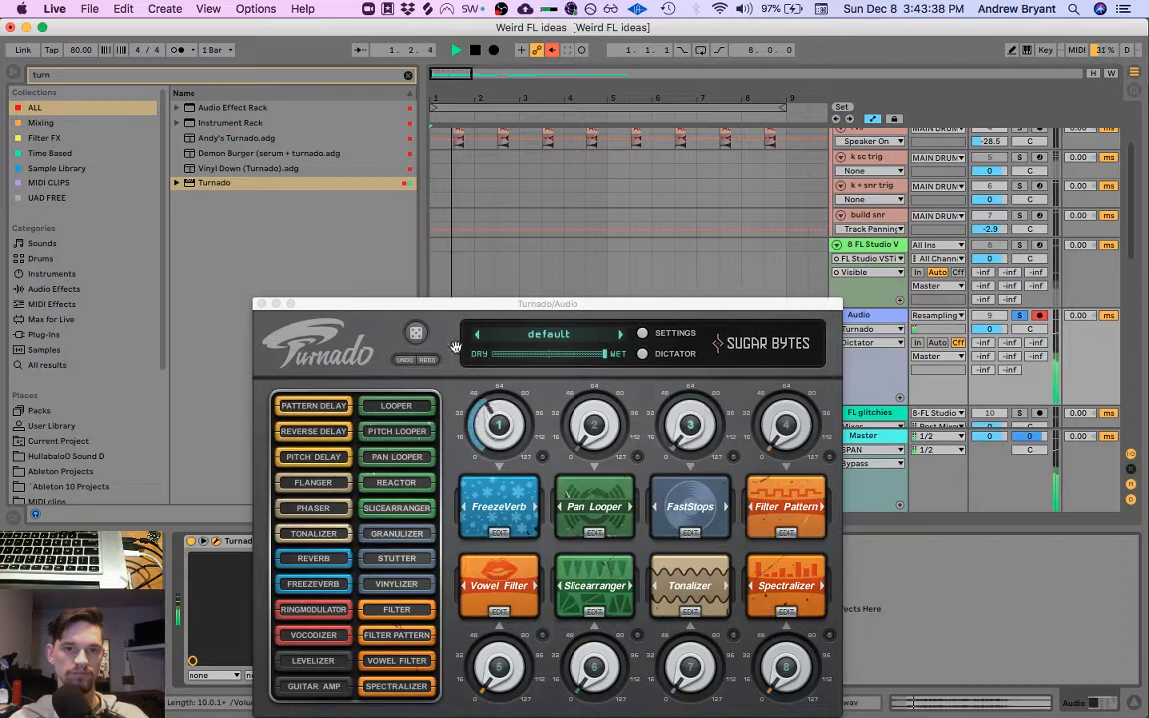
pyautogui.moveTo(445, 309); pyautogui.dragTo(836, 197)
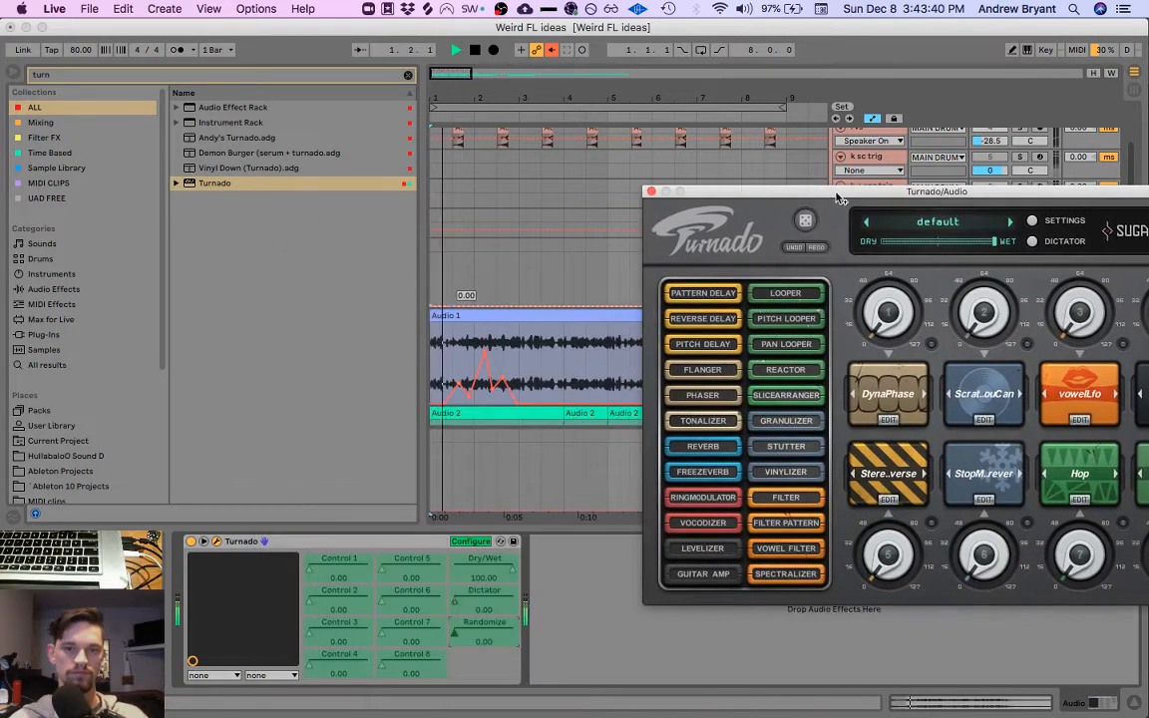
pyautogui.click(806, 221)
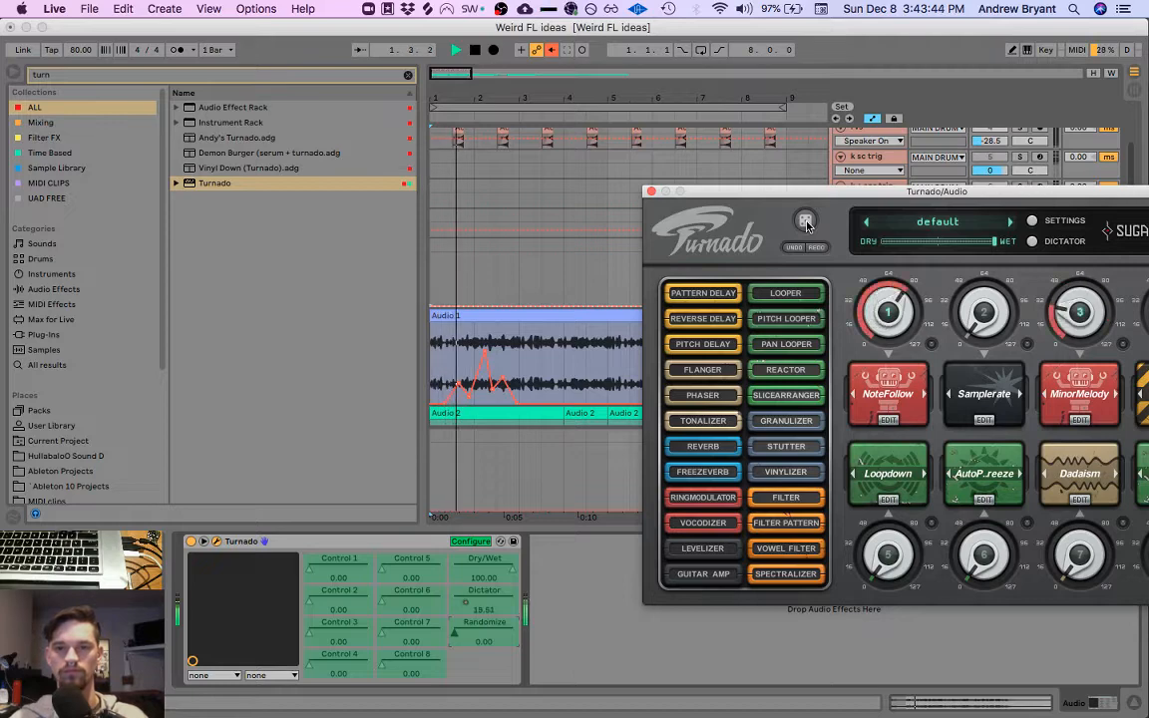
pyautogui.click(806, 222)
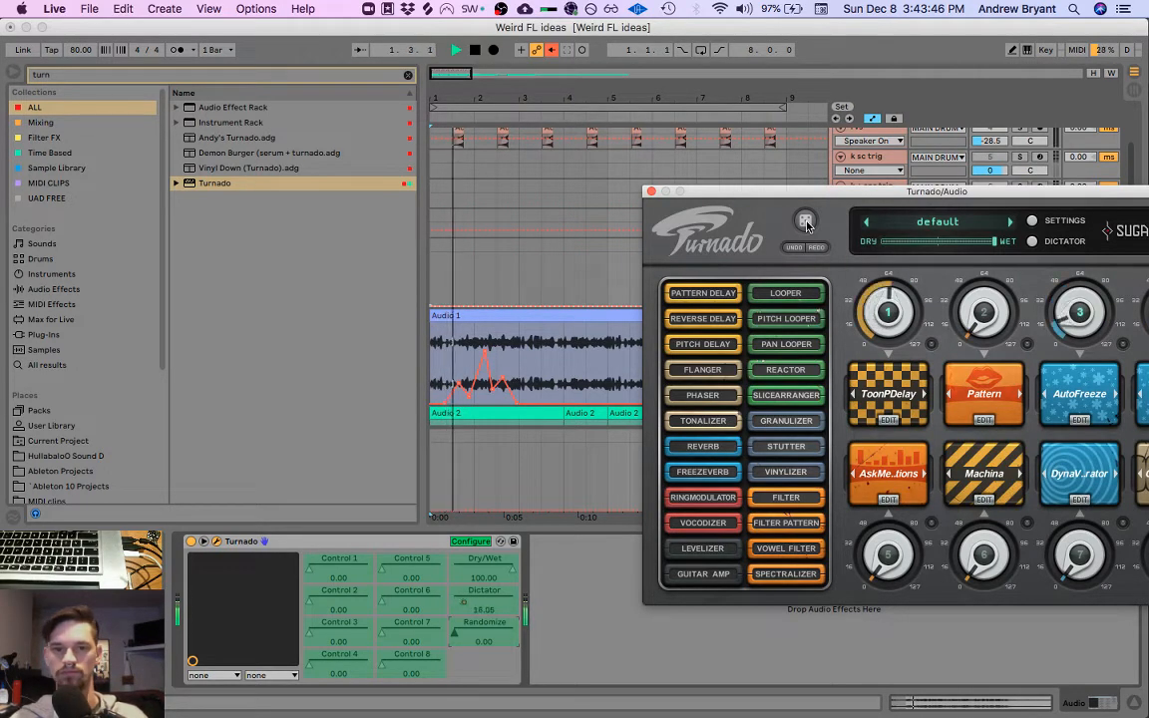
pyautogui.click(806, 221)
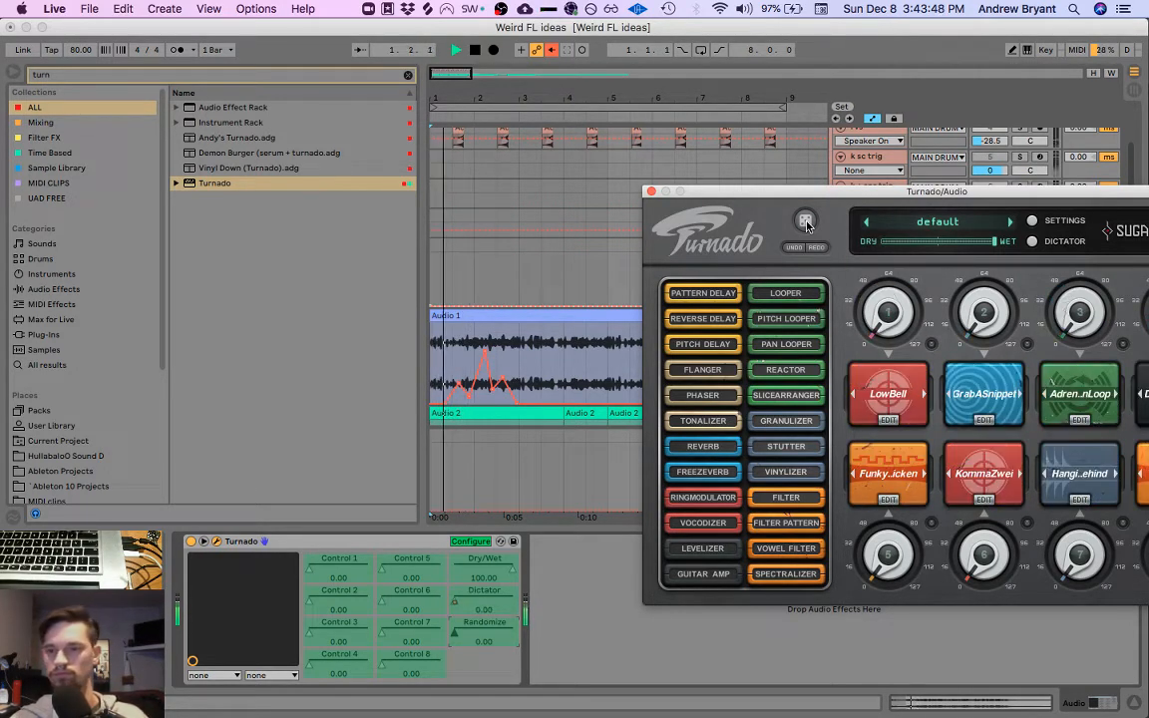
pyautogui.click(651, 192)
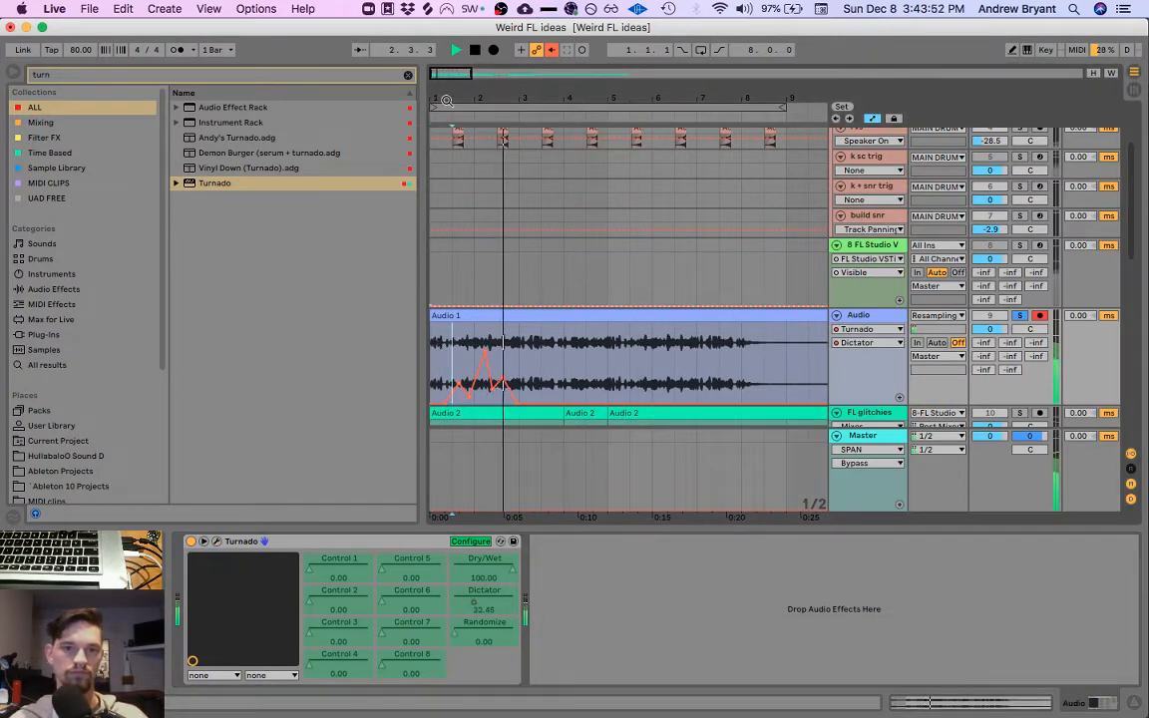
# Step: Reshape the first Dictator automation peaks into narrower, earlier spikes within bar 1 and replay the section
pyautogui.moveTo(447, 101); pyautogui.dragTo(451, 140)
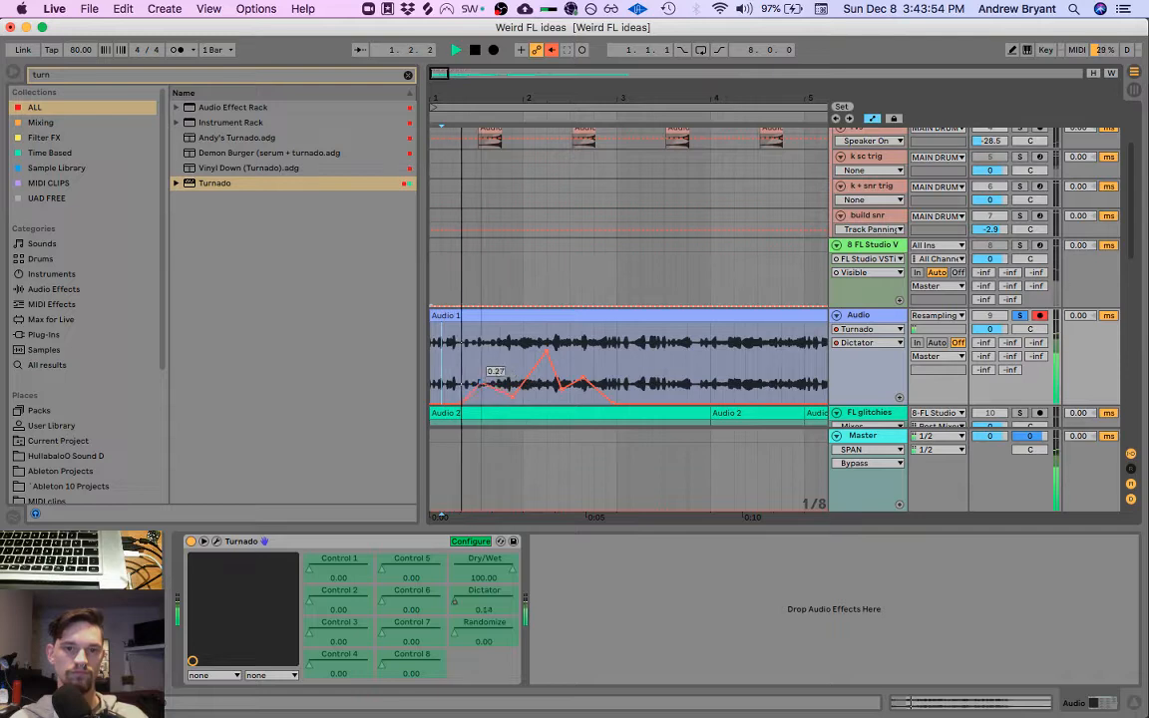
pyautogui.moveTo(481, 383)
pyautogui.mouseDown()
pyautogui.moveTo(502, 395)
pyautogui.moveTo(518, 362)
pyautogui.moveTo(533, 402)
pyautogui.moveTo(506, 394)
pyautogui.mouseUp()
pyautogui.press('space')
pyautogui.press('space')
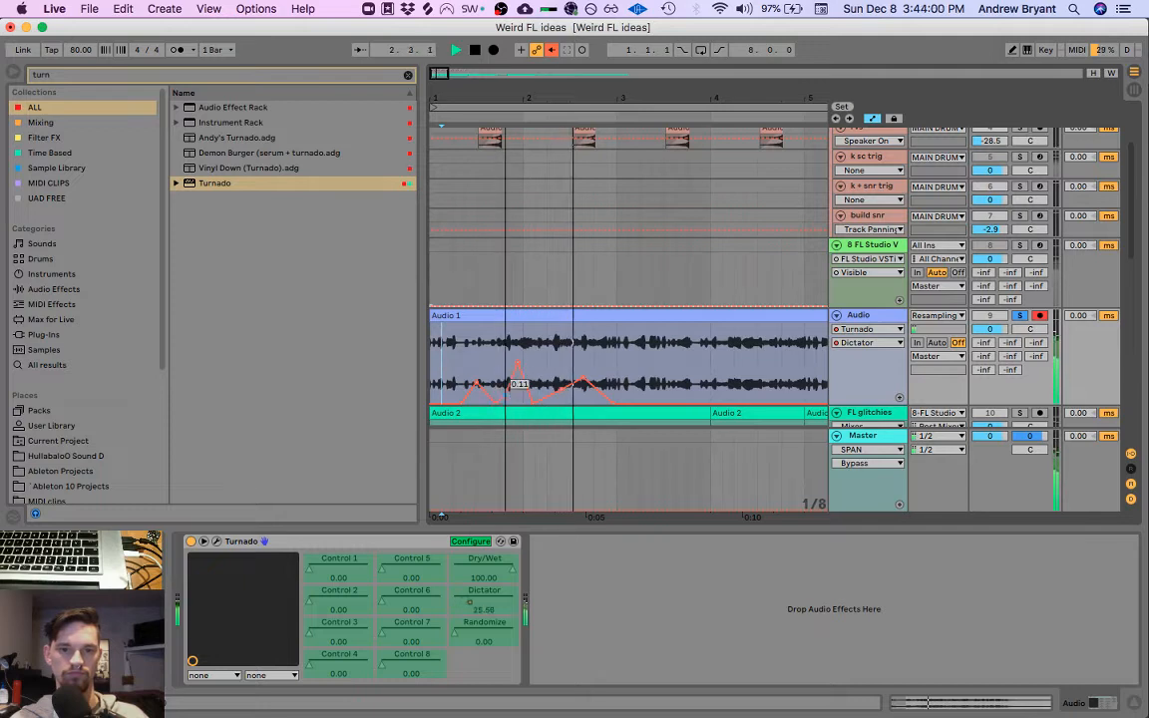
# Step: Try a Dictator automation peak of about 0.80 at the very start of the clip and audition it
pyautogui.click(434, 409)
pyautogui.moveTo(432, 405); pyautogui.dragTo(431, 344)
pyautogui.press('space')
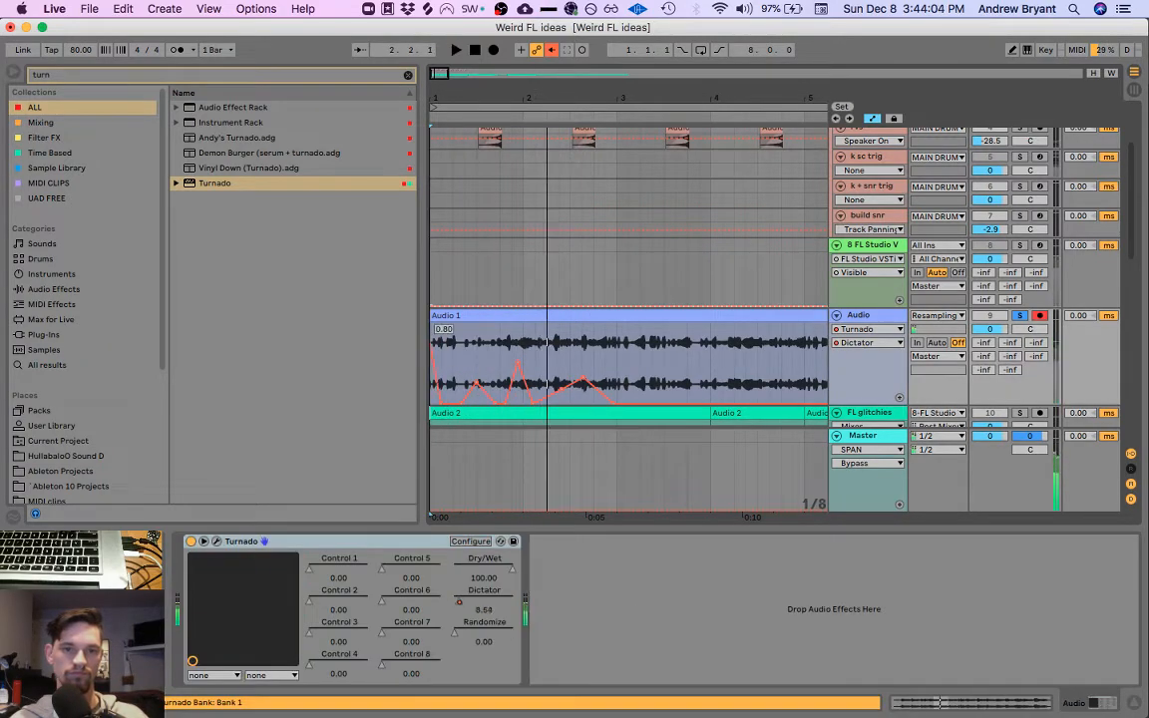
pyautogui.press('space')
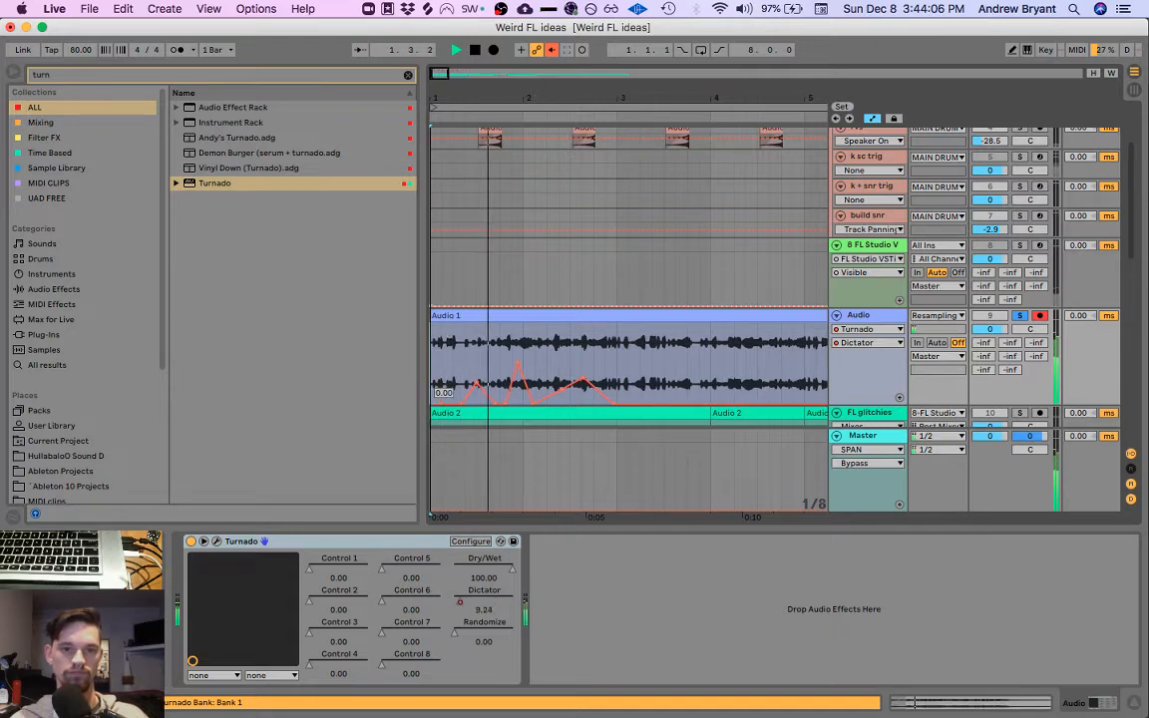
pyautogui.press('space')
pyautogui.press('space')
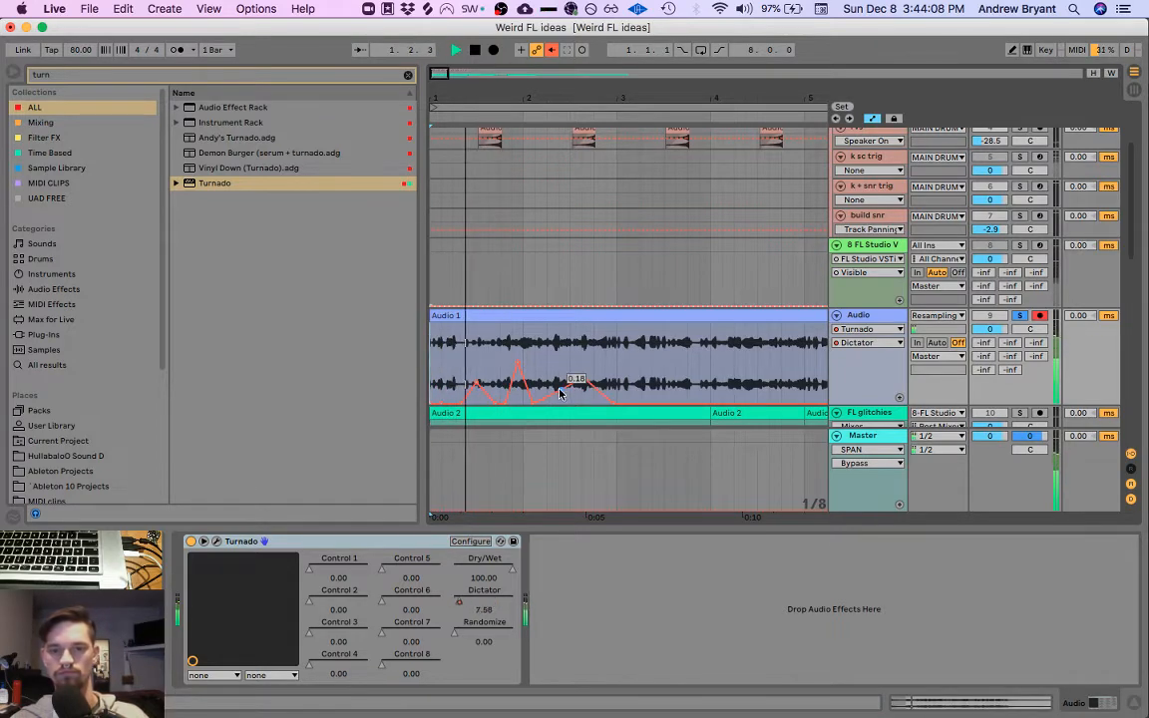
# Step: Narrow the Dictator peak in bar 2 and add further peaks through bars 3, 4 and 5, ending at zero
pyautogui.moveTo(581, 380)
pyautogui.mouseDown()
pyautogui.moveTo(571, 380)
pyautogui.moveTo(588, 404)
pyautogui.mouseUp()
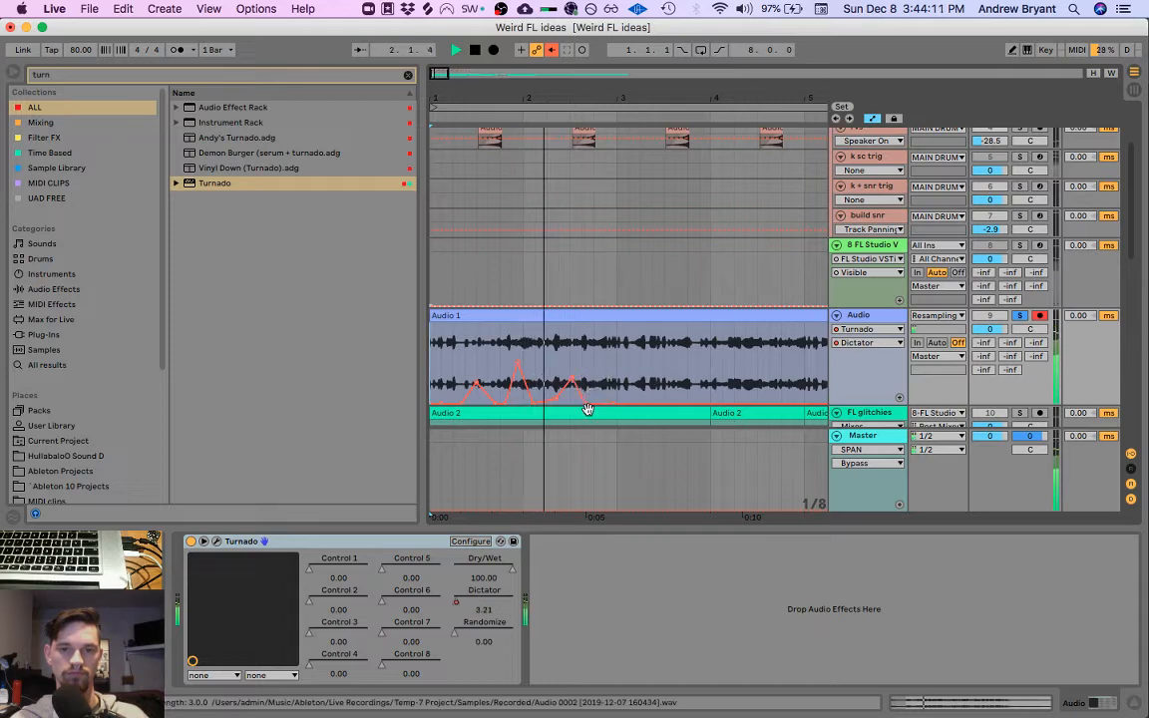
pyautogui.click(651, 403)
pyautogui.moveTo(666, 403)
pyautogui.mouseDown()
pyautogui.moveTo(675, 370)
pyautogui.moveTo(684, 397)
pyautogui.moveTo(715, 389)
pyautogui.mouseUp()
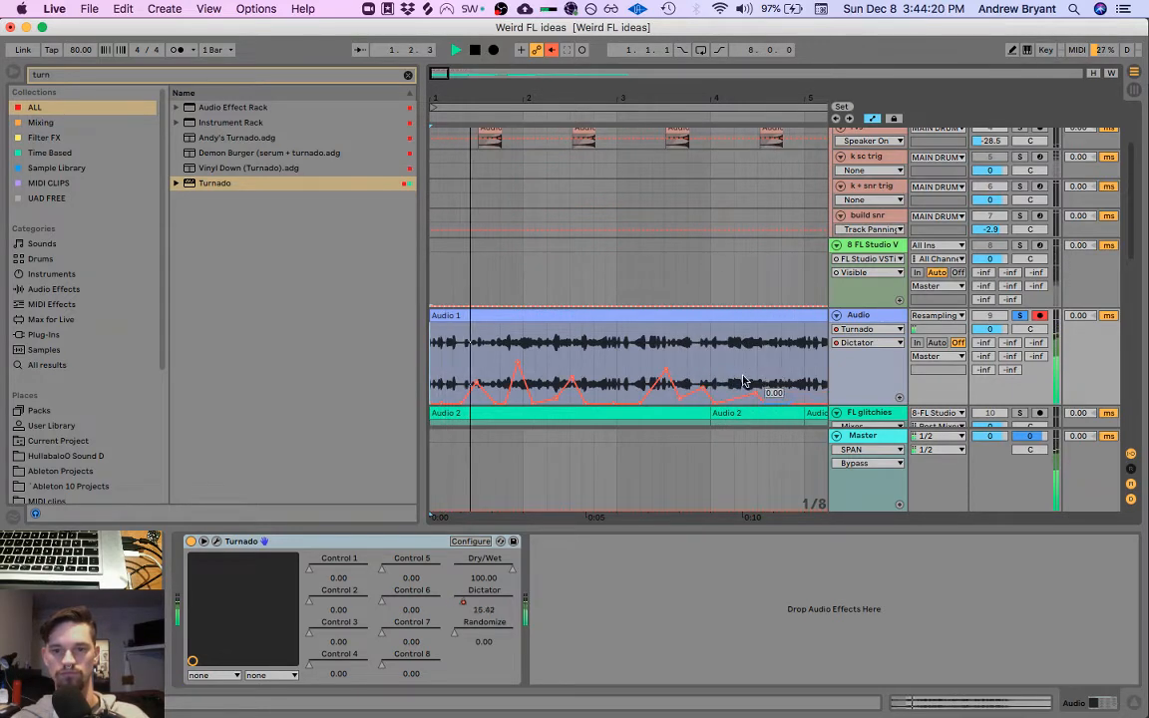
pyautogui.moveTo(585, 99); pyautogui.dragTo(585, 70)
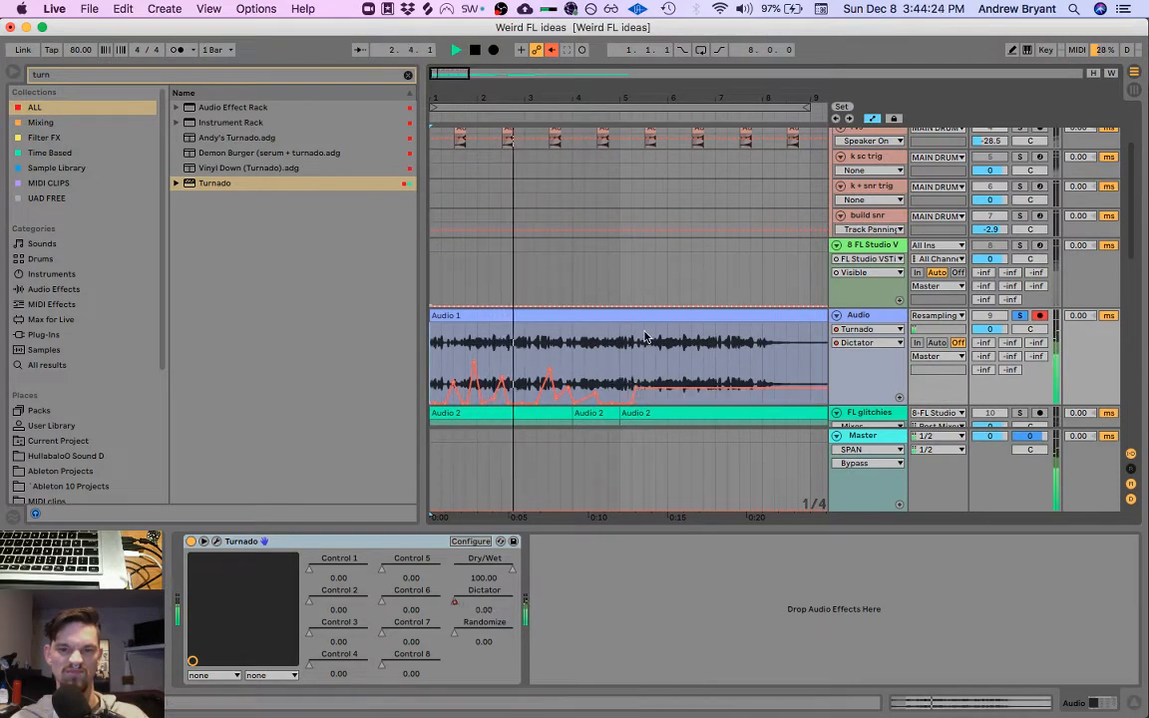
pyautogui.moveTo(654, 399); pyautogui.dragTo(658, 403)
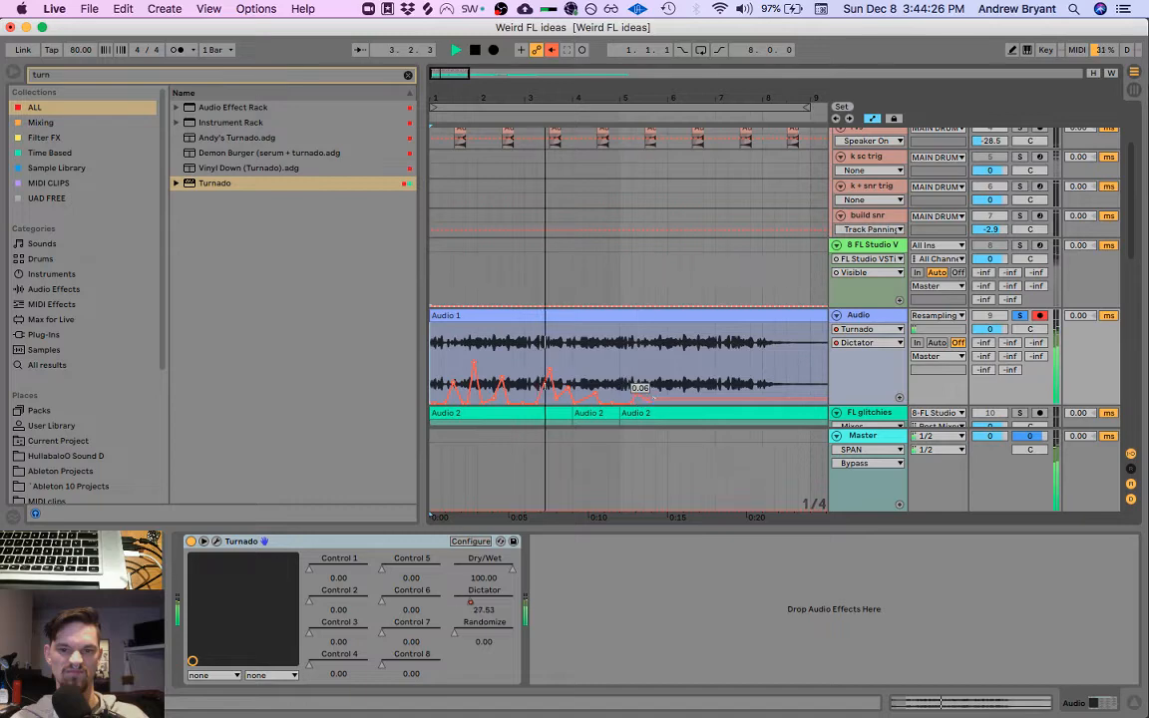
# Step: Open the recorded clip's sample settings, set its transpose to -8 st and play it back
pyautogui.click(631, 296)
pyautogui.click(614, 314)
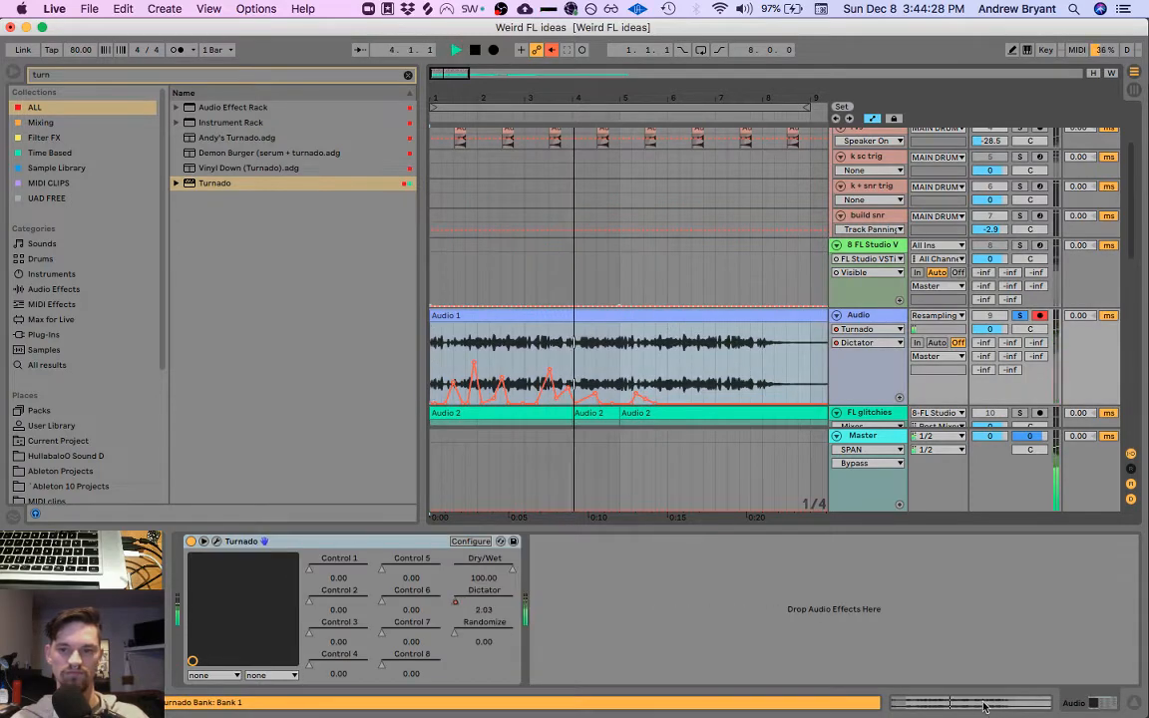
pyautogui.click(983, 704)
pyautogui.press('space')
pyautogui.press('space')
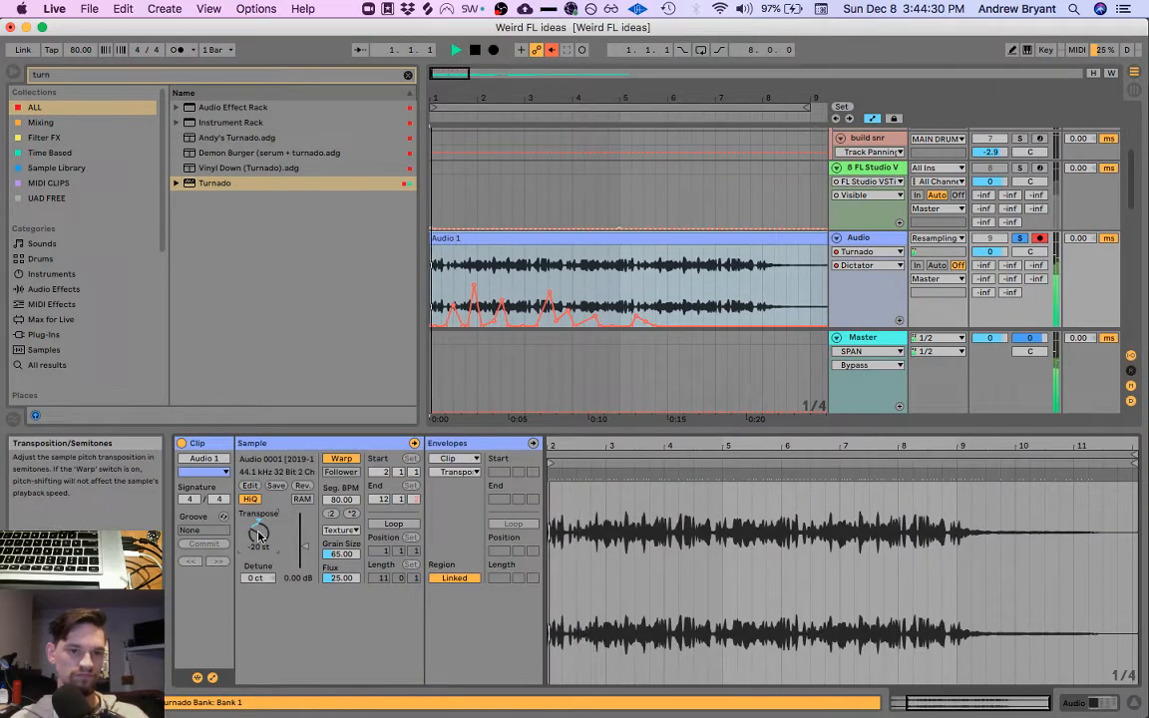
pyautogui.moveTo(258, 532); pyautogui.dragTo(259, 524)
pyautogui.press('space')
pyautogui.press('space')
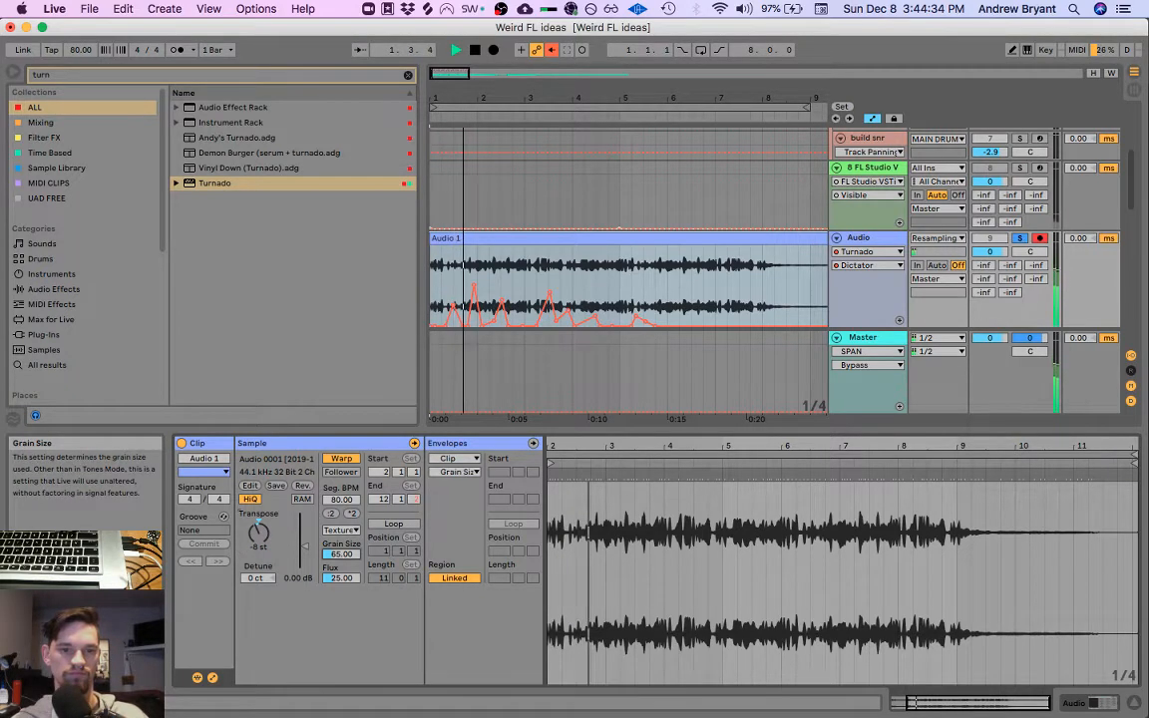
# Step: Switch the clip's warp mode to Beats with back-and-forth transient looping, audition transpositions and set the transpose to -2 st
pyautogui.click(337, 529)
pyautogui.click(335, 539)
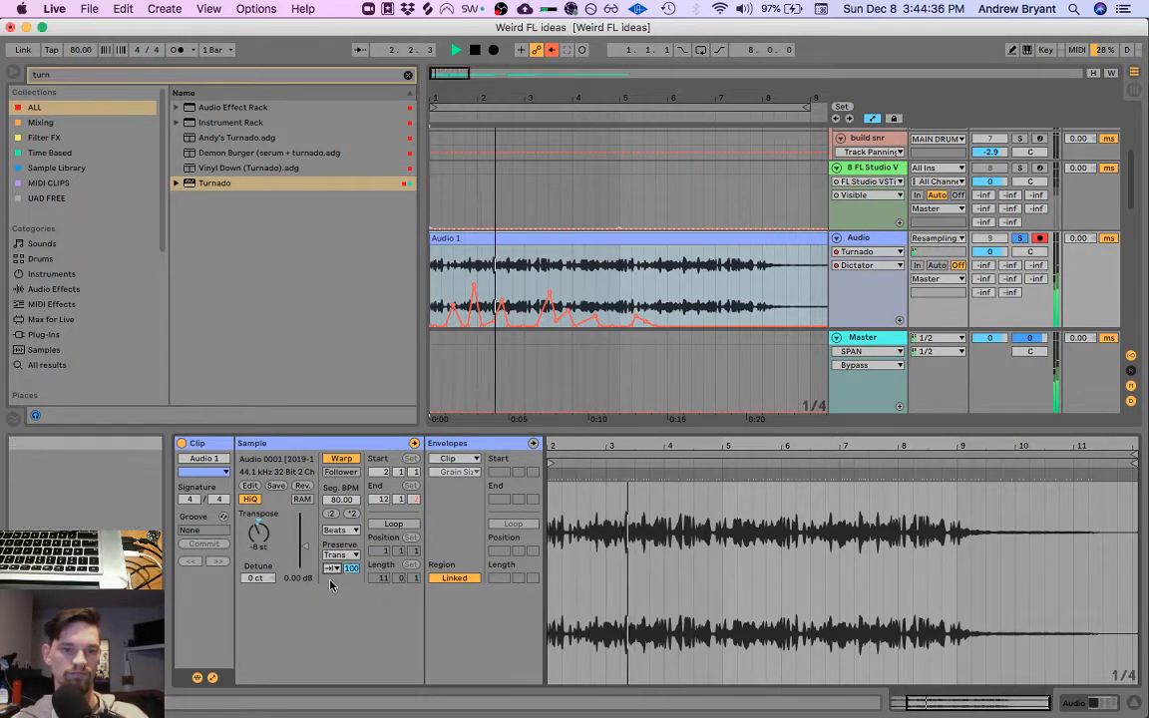
pyautogui.moveTo(258, 534); pyautogui.dragTo(256, 532)
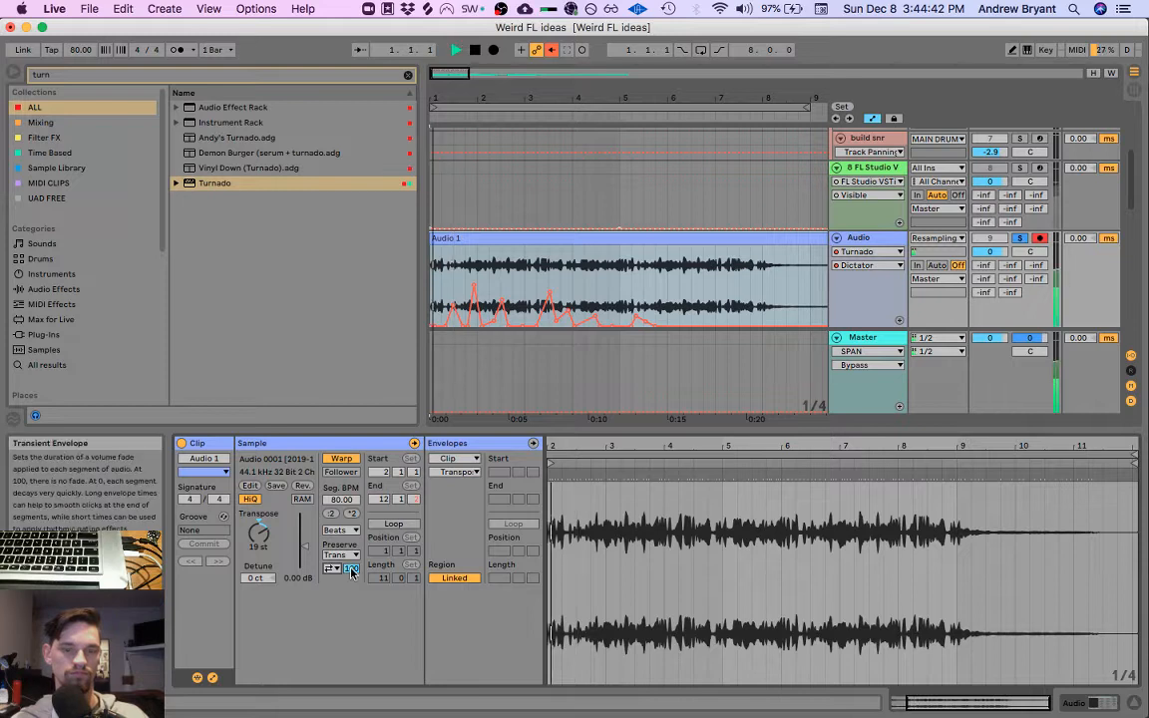
pyautogui.press('space')
pyautogui.press('space')
pyautogui.moveTo(258, 532); pyautogui.dragTo(263, 536)
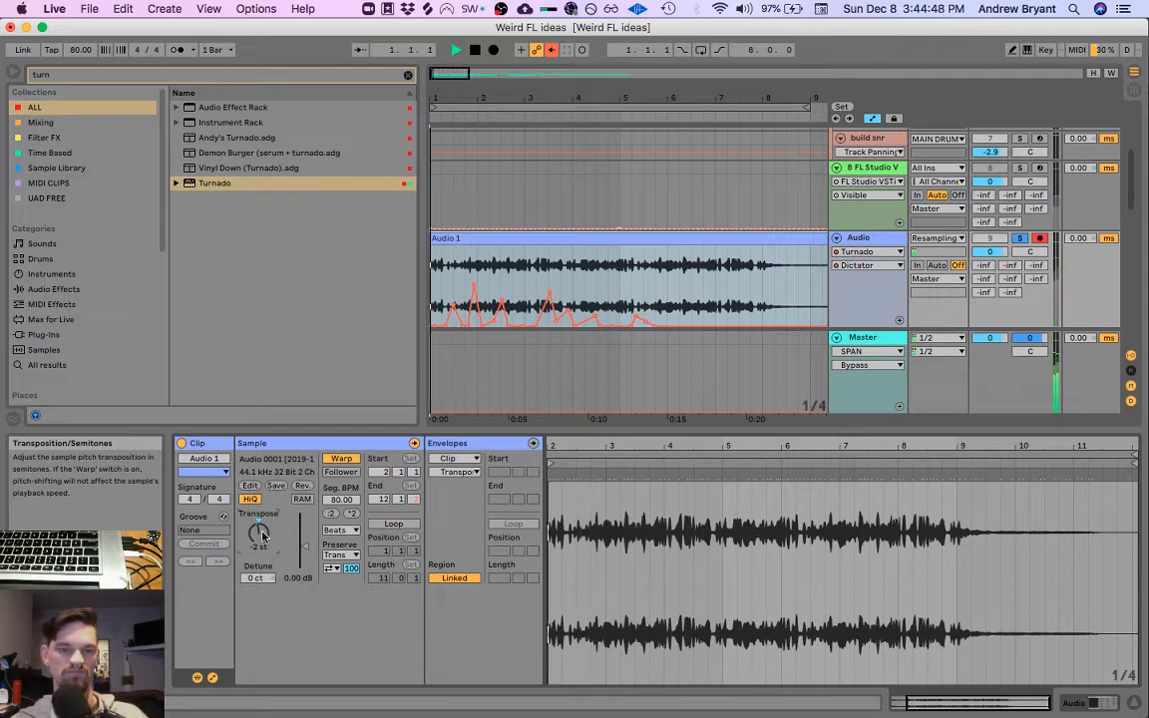
# Step: Cut a 1/16-note section around 1.1.3 out of the recorded clip on the Audio track, with automation hidden
pyautogui.click(871, 239)
pyautogui.press('space')
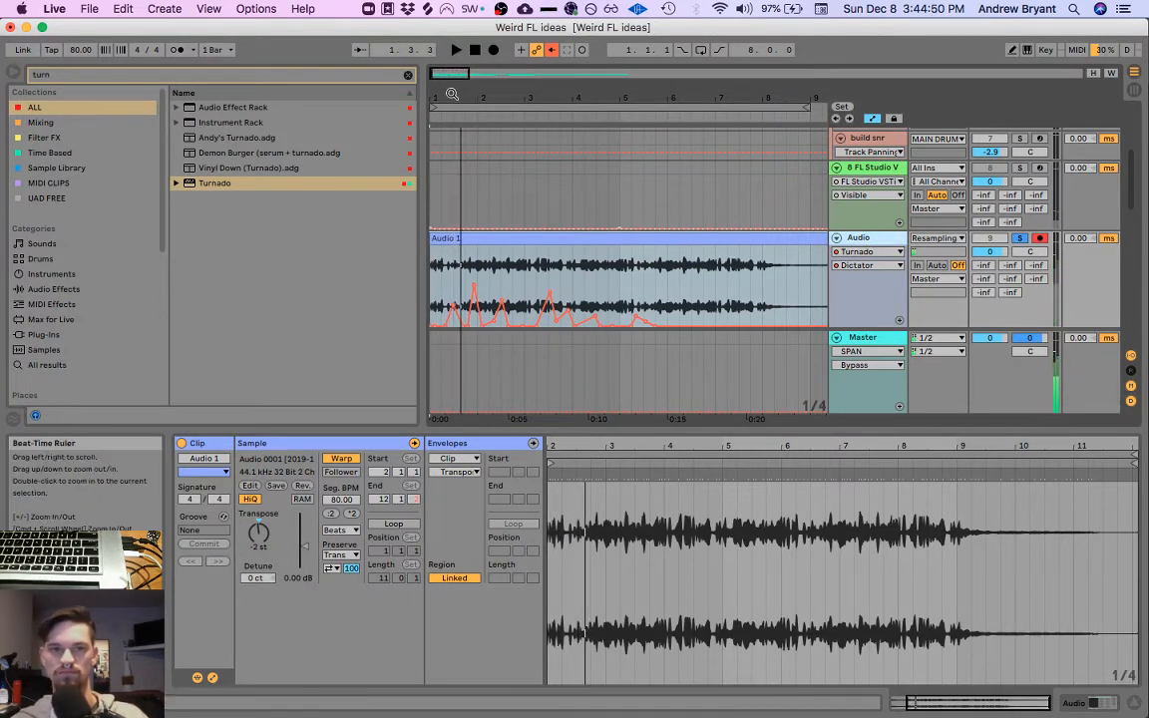
pyautogui.moveTo(458, 97); pyautogui.dragTo(554, 228)
pyautogui.press('space')
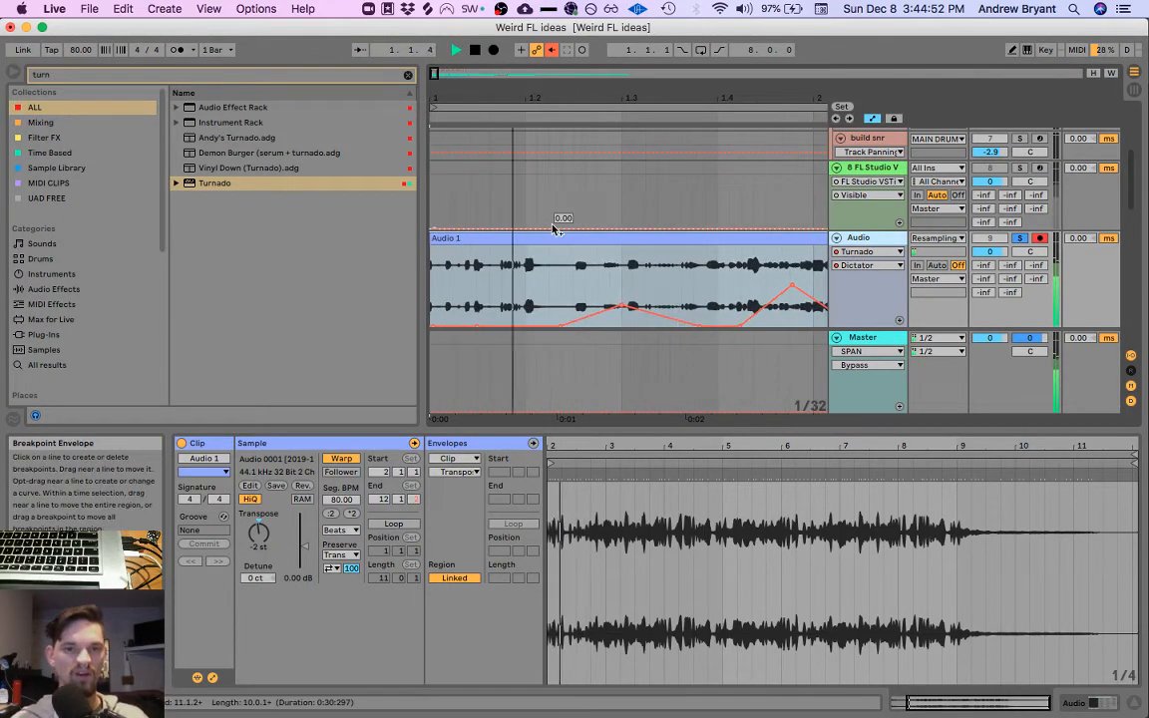
pyautogui.moveTo(461, 98); pyautogui.dragTo(547, 307)
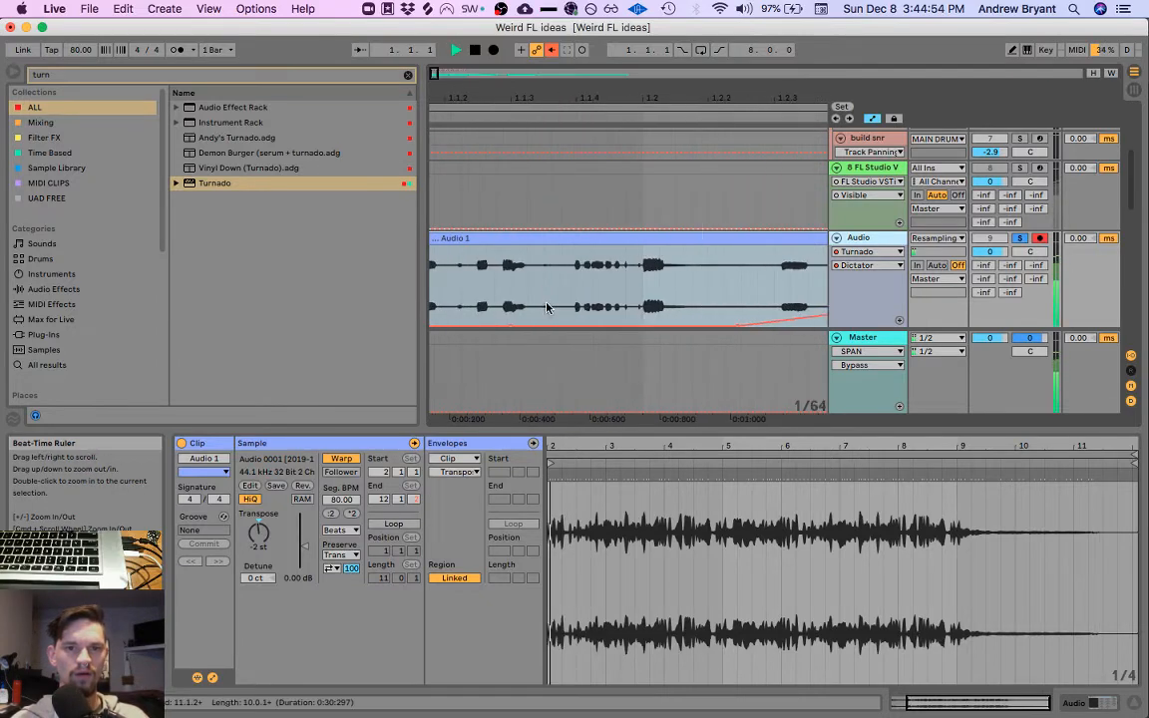
pyautogui.click(494, 288)
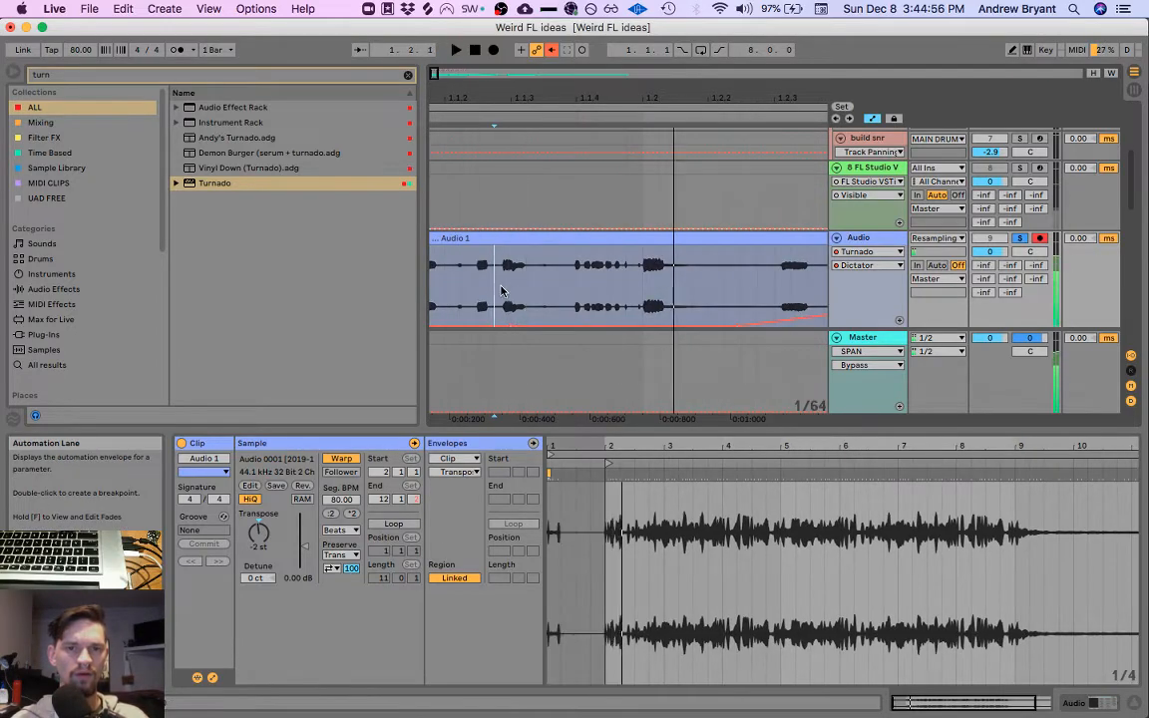
pyautogui.moveTo(494, 289); pyautogui.dragTo(552, 282)
pyautogui.press('space')
pyautogui.press('a')
pyautogui.press('Delete')
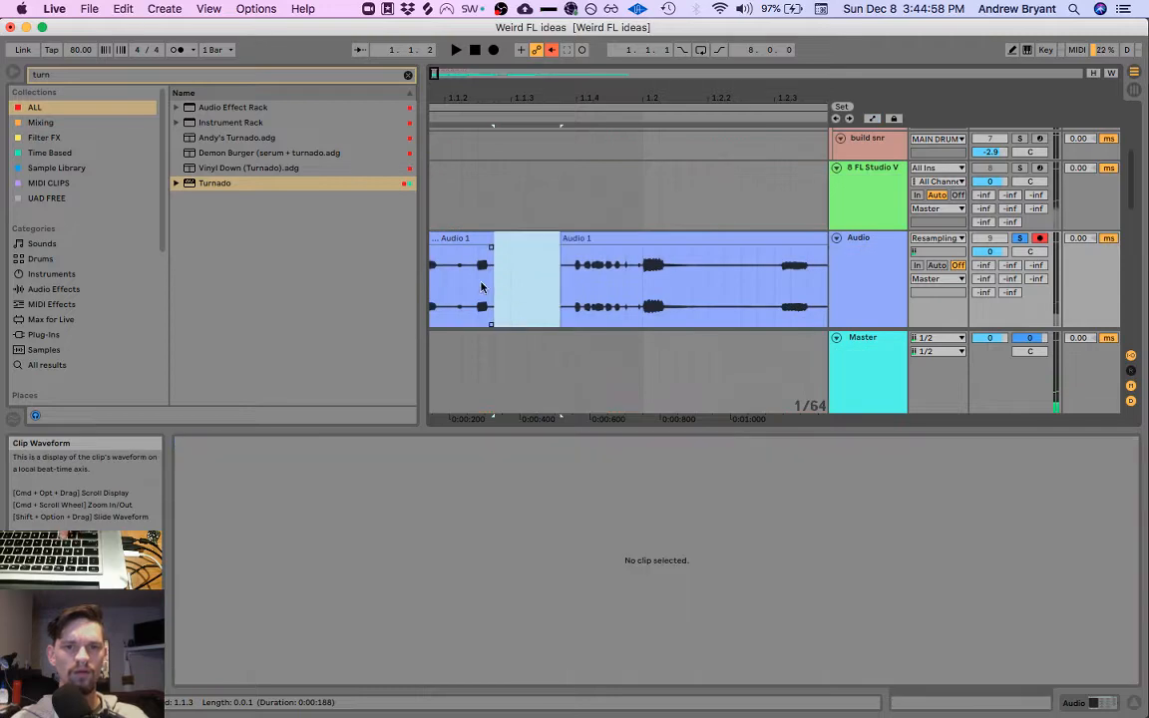
# Step: Audition the cut and move the later clip part earlier so that it nearly closes the gap after the first fragment
pyautogui.click(482, 288)
pyautogui.press('space')
pyautogui.press('space')
pyautogui.moveTo(559, 106); pyautogui.dragTo(514, 75)
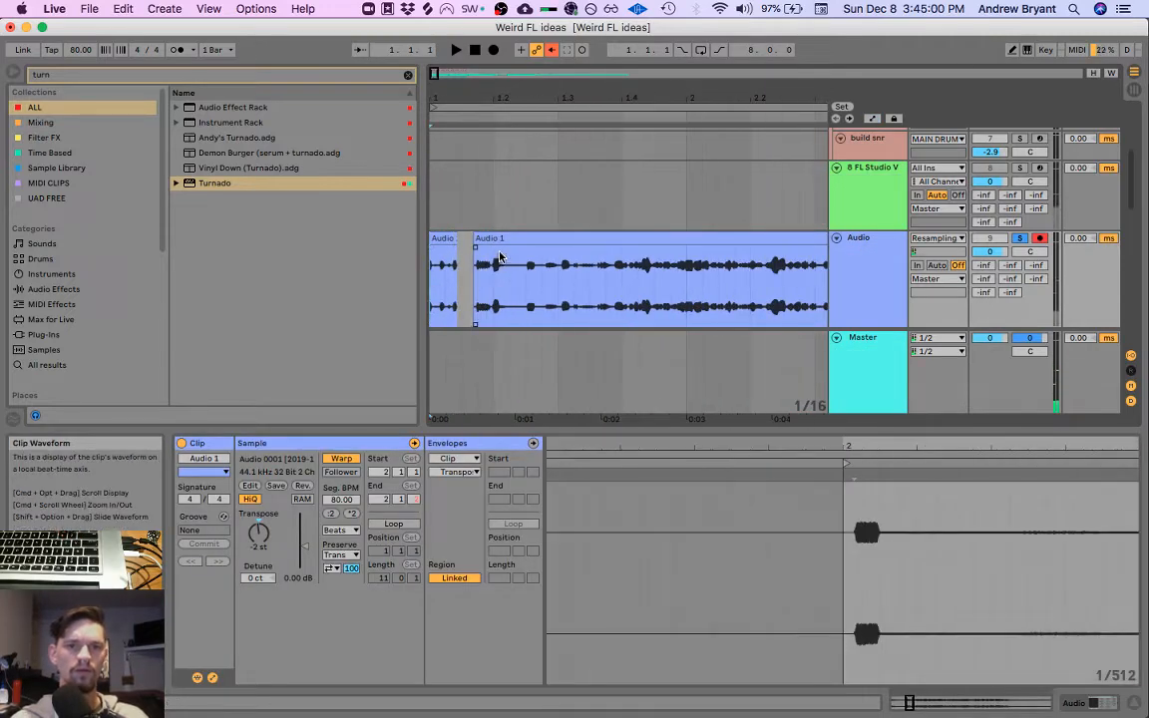
pyautogui.press('space')
pyautogui.moveTo(500, 239); pyautogui.dragTo(486, 242)
# Step: Play the two edited clip parts from the start and select the longer one
pyautogui.click(435, 272)
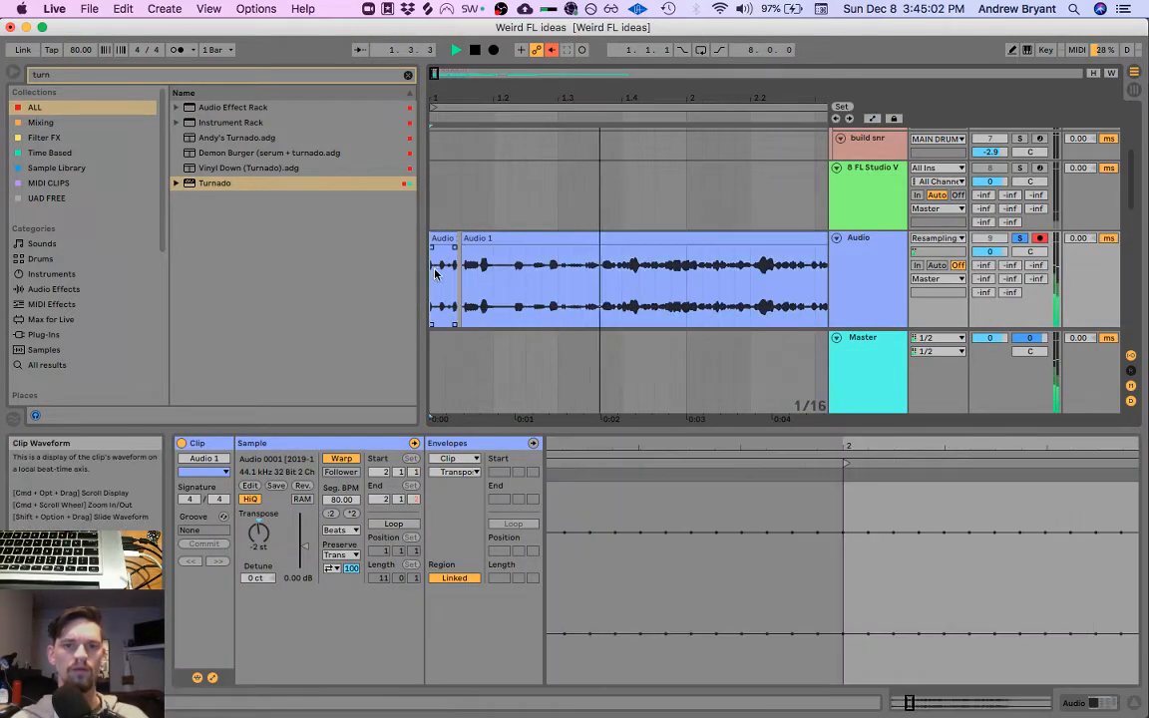
pyautogui.press('space')
pyautogui.press('space')
pyautogui.moveTo(521, 98); pyautogui.dragTo(489, 94)
pyautogui.press('-')
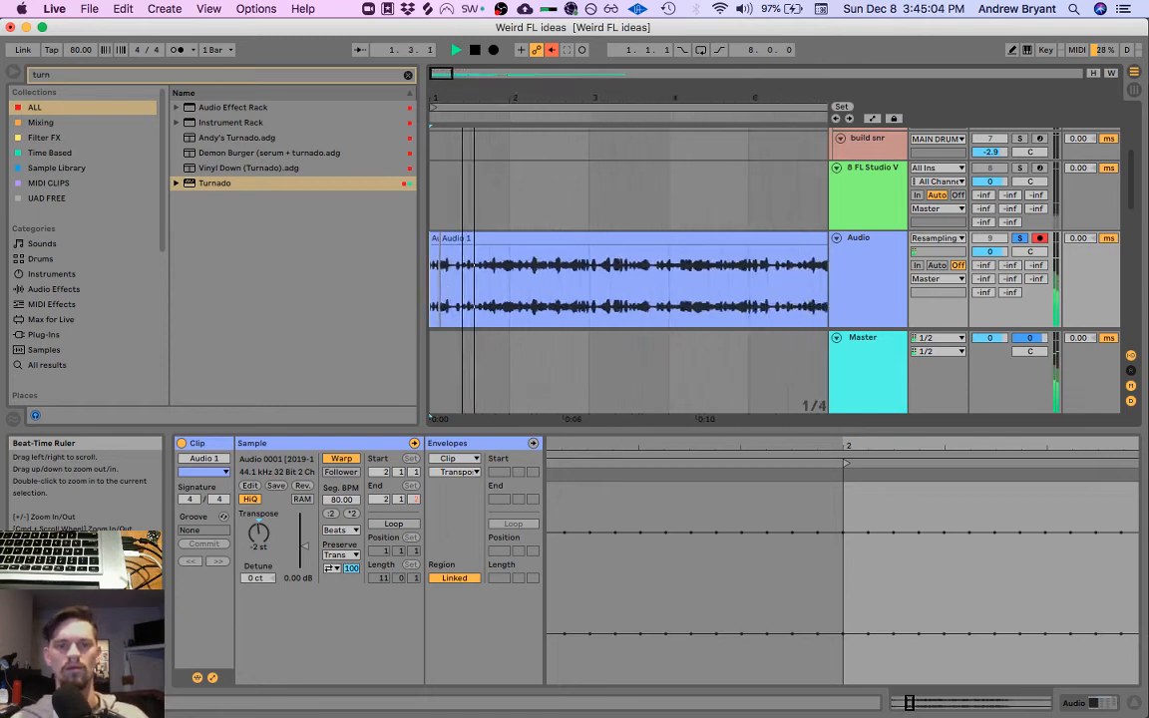
pyautogui.click(643, 243)
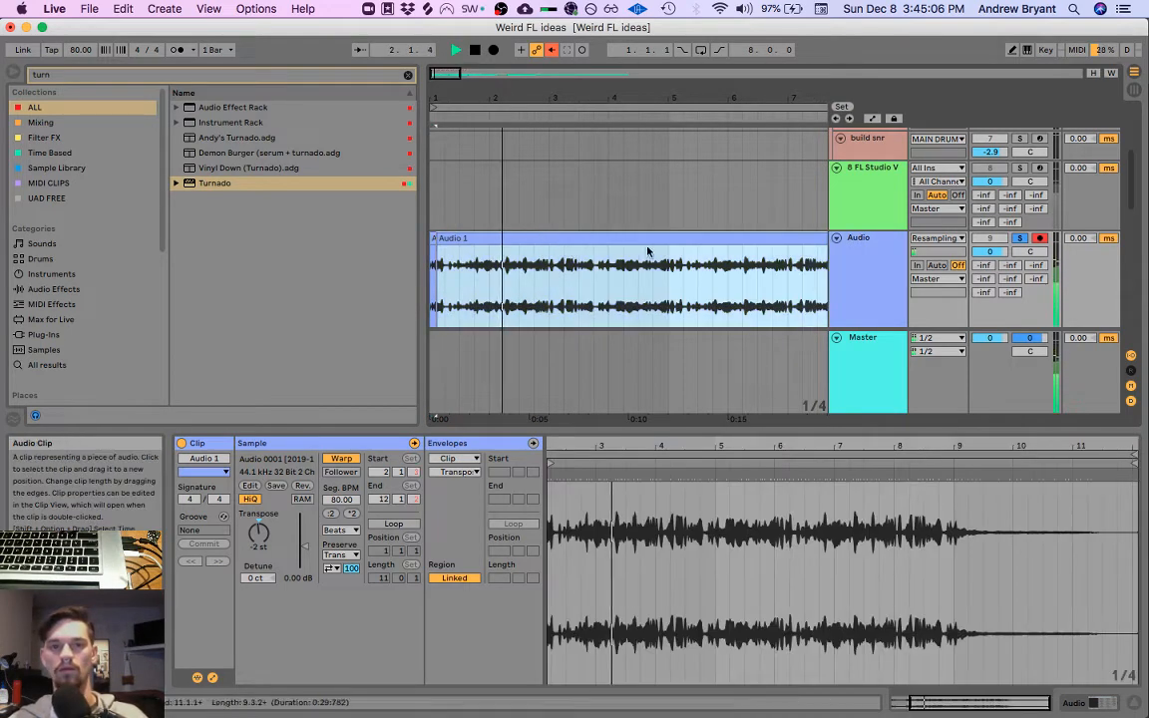
# Step: Show the device chain and turn off Turnado on the Audio track
pyautogui.click(859, 189)
pyautogui.hotkey('shift', 'Tab')
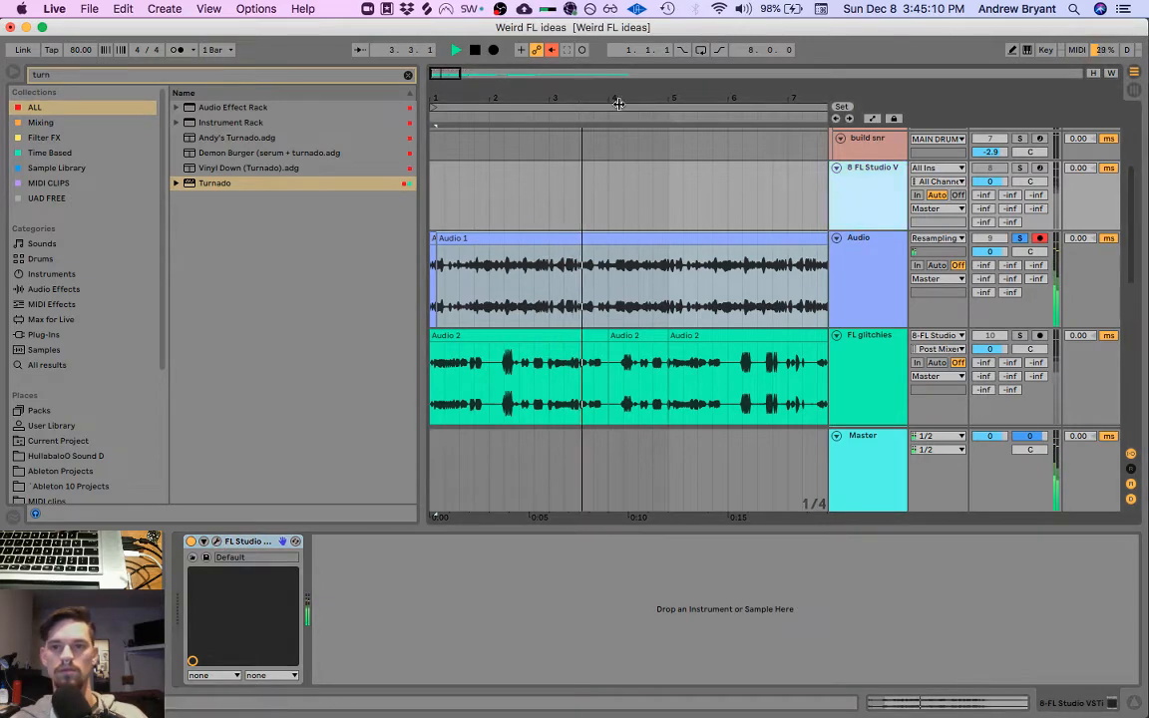
pyautogui.press('-')
pyautogui.click(865, 283)
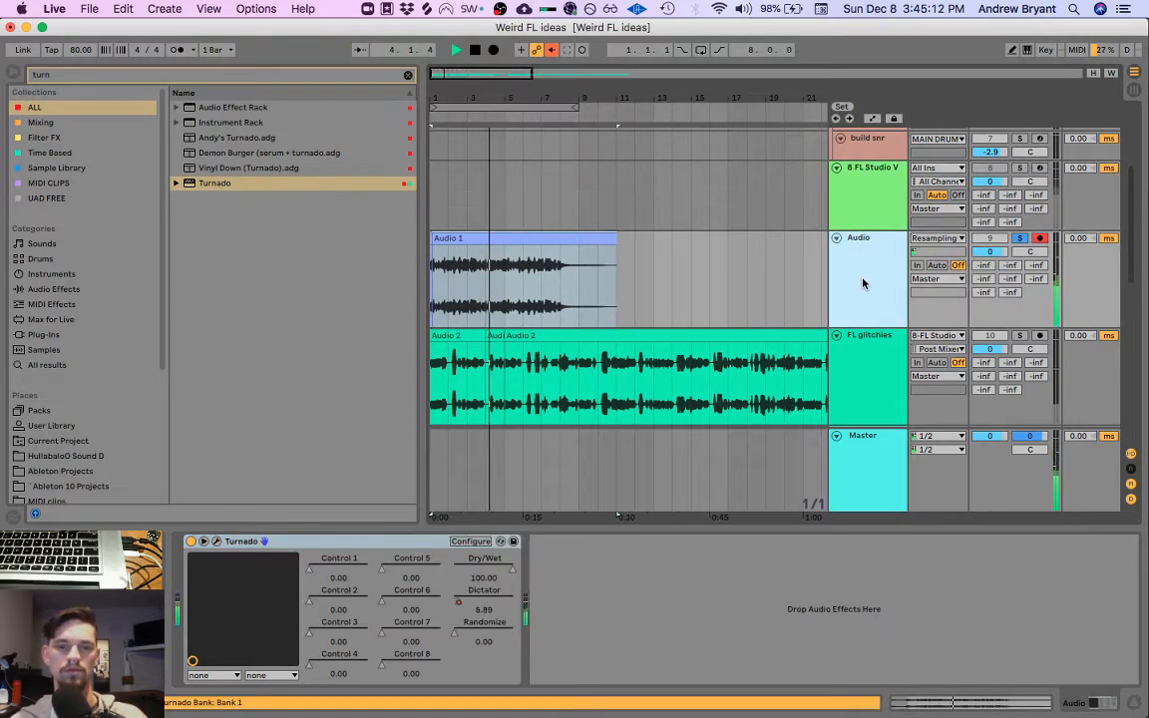
pyautogui.click(190, 542)
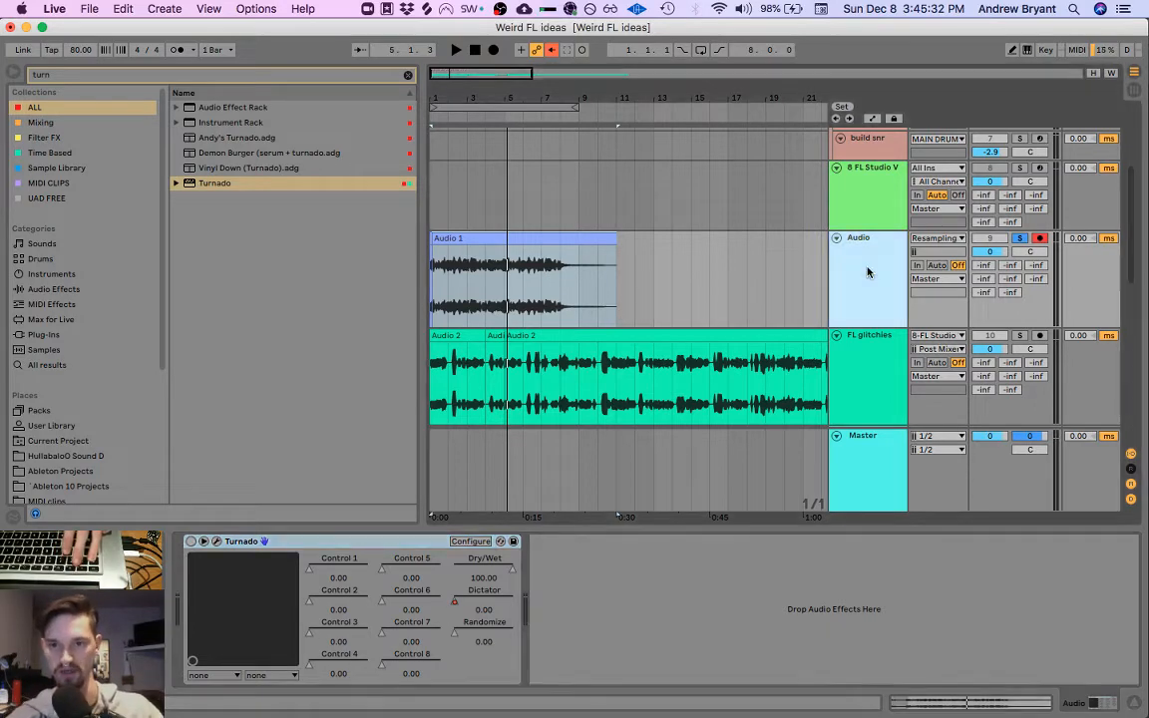
# Step: Open the full FL Studio window from the FL Studio VSTi track, dismissing the unlock note and the About settings
pyautogui.click(869, 196)
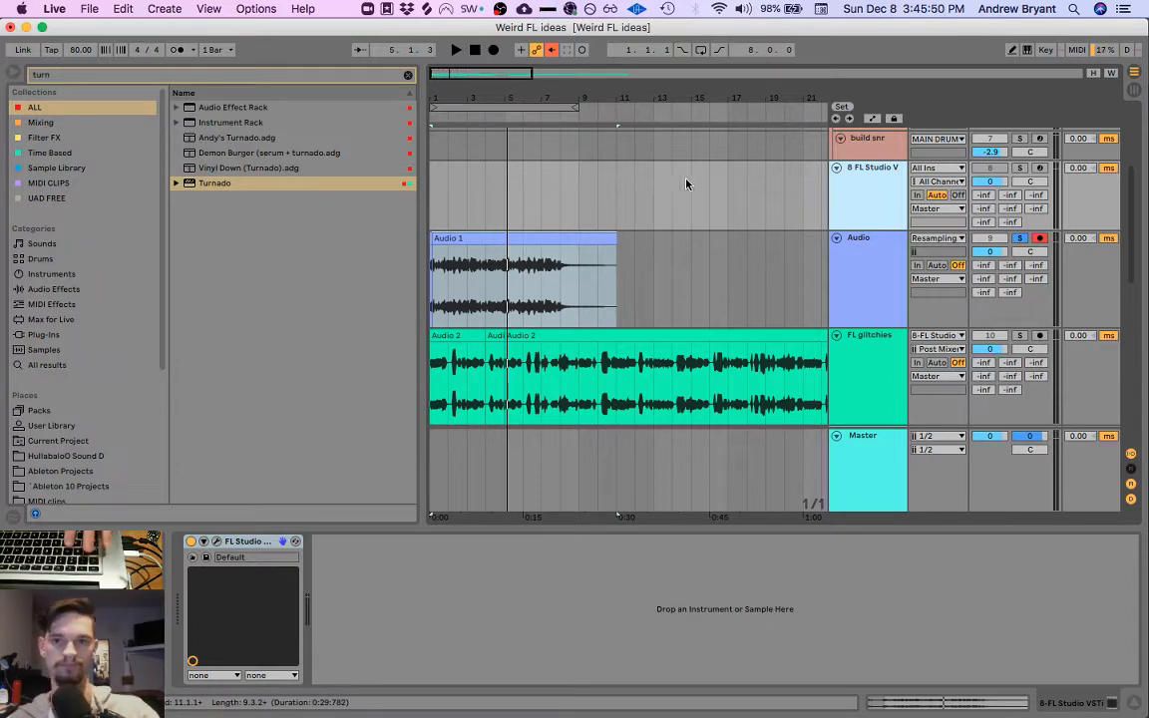
pyautogui.click(216, 541)
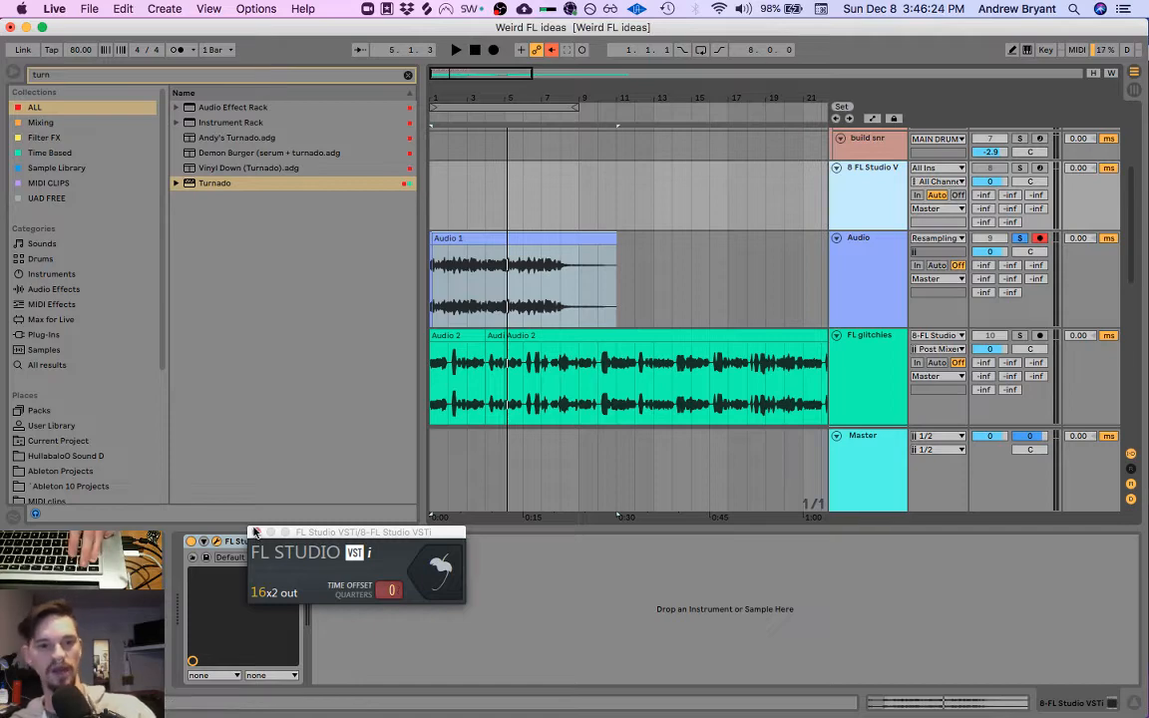
pyautogui.click(446, 577)
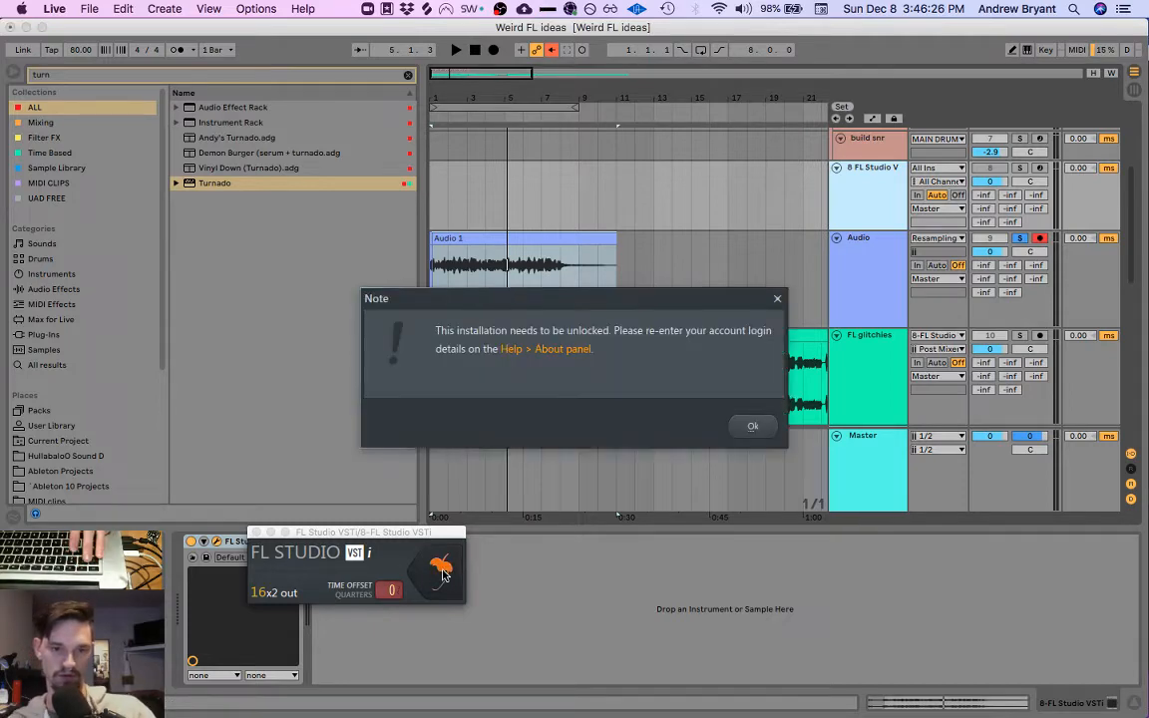
pyautogui.click(750, 427)
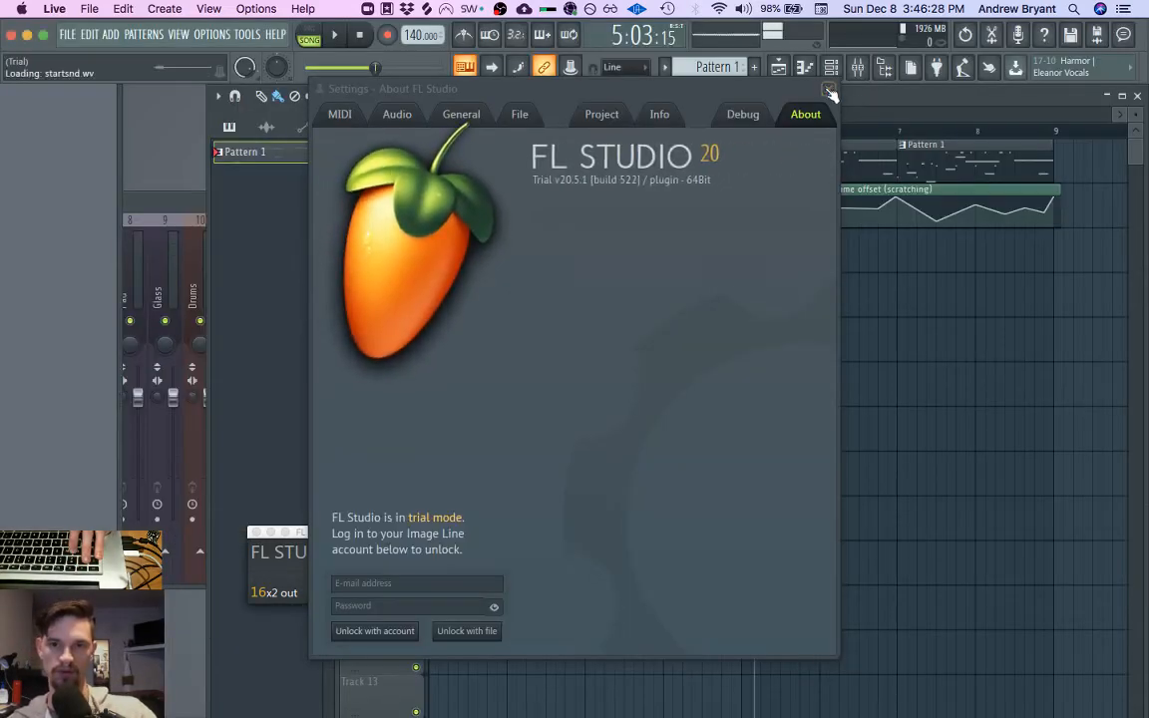
pyautogui.click(828, 89)
# Step: Open Pattern 1's Dreamy piano roll and set the color of the G#8 slide note to 2
pyautogui.doubleClick(636, 163)
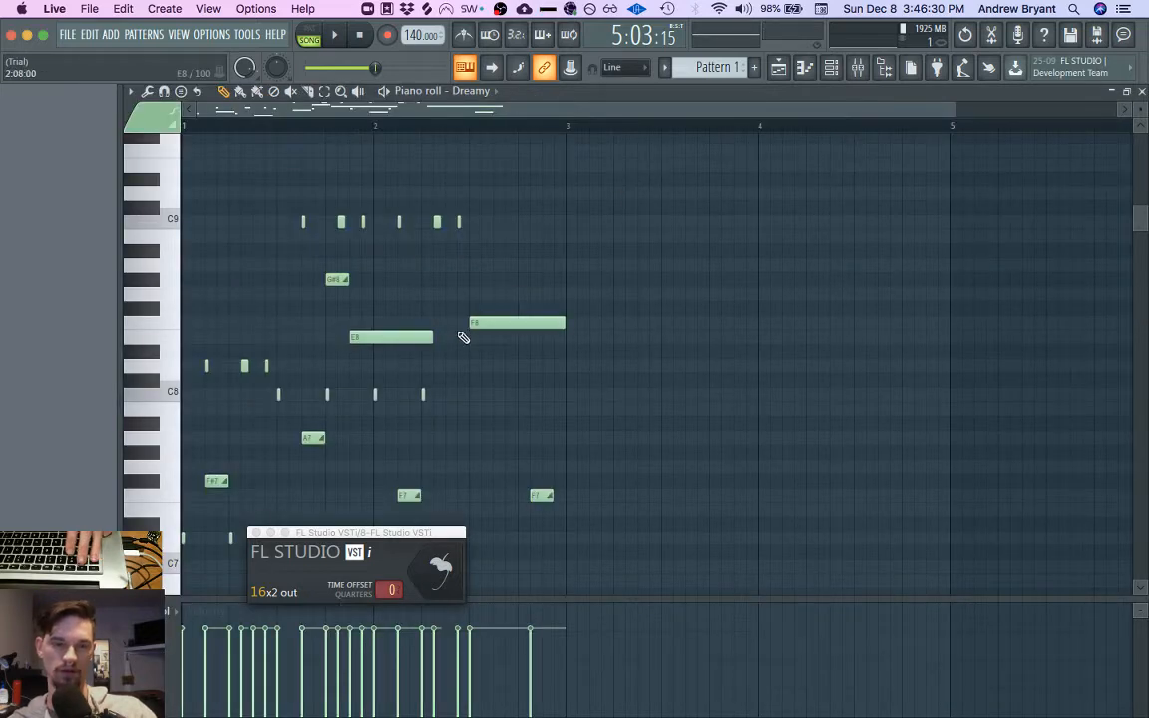
pyautogui.doubleClick(335, 280)
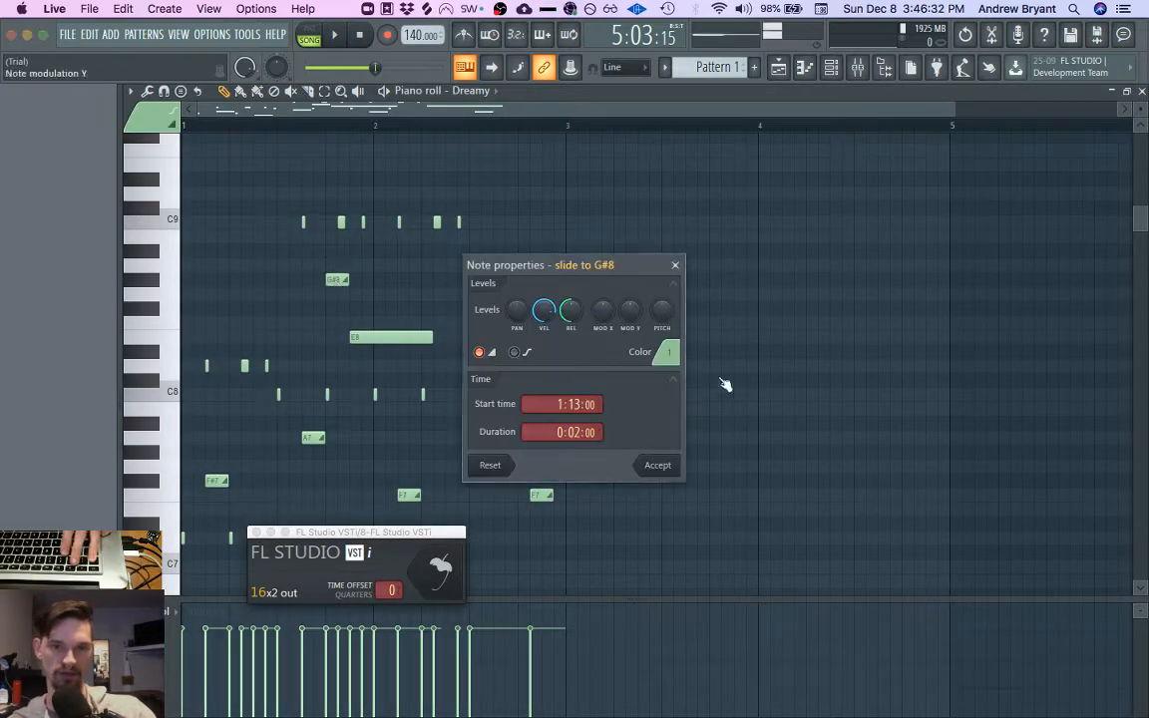
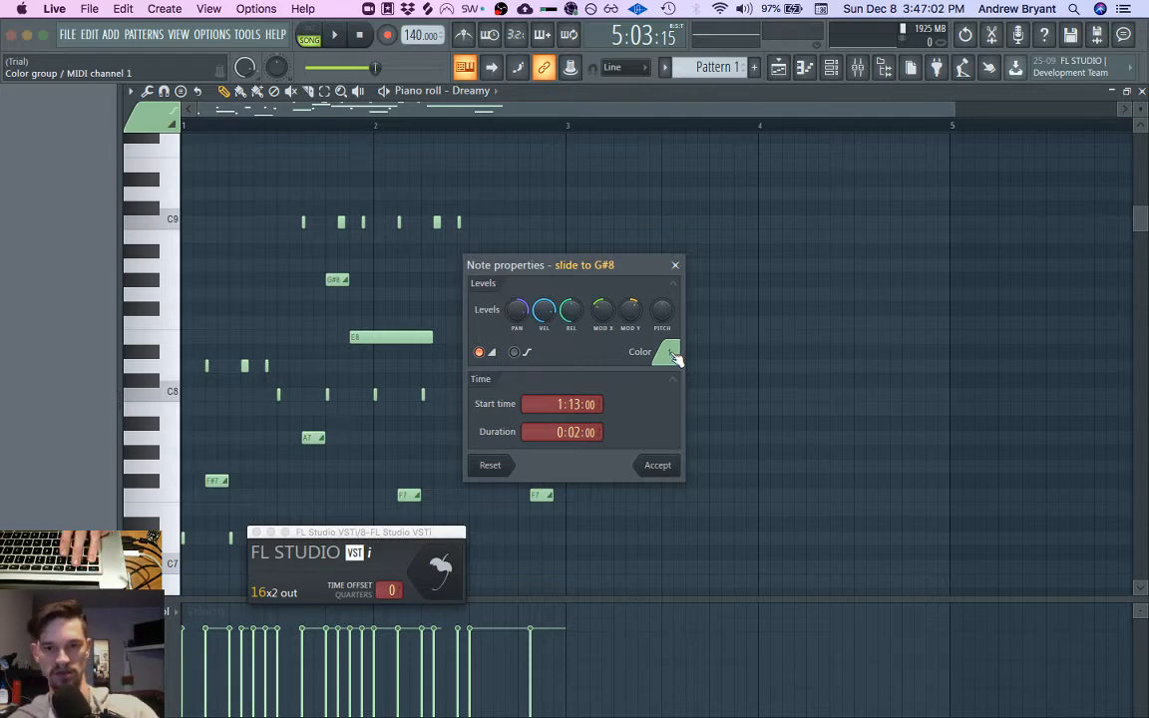
pyautogui.click(673, 357)
pyautogui.click(668, 409)
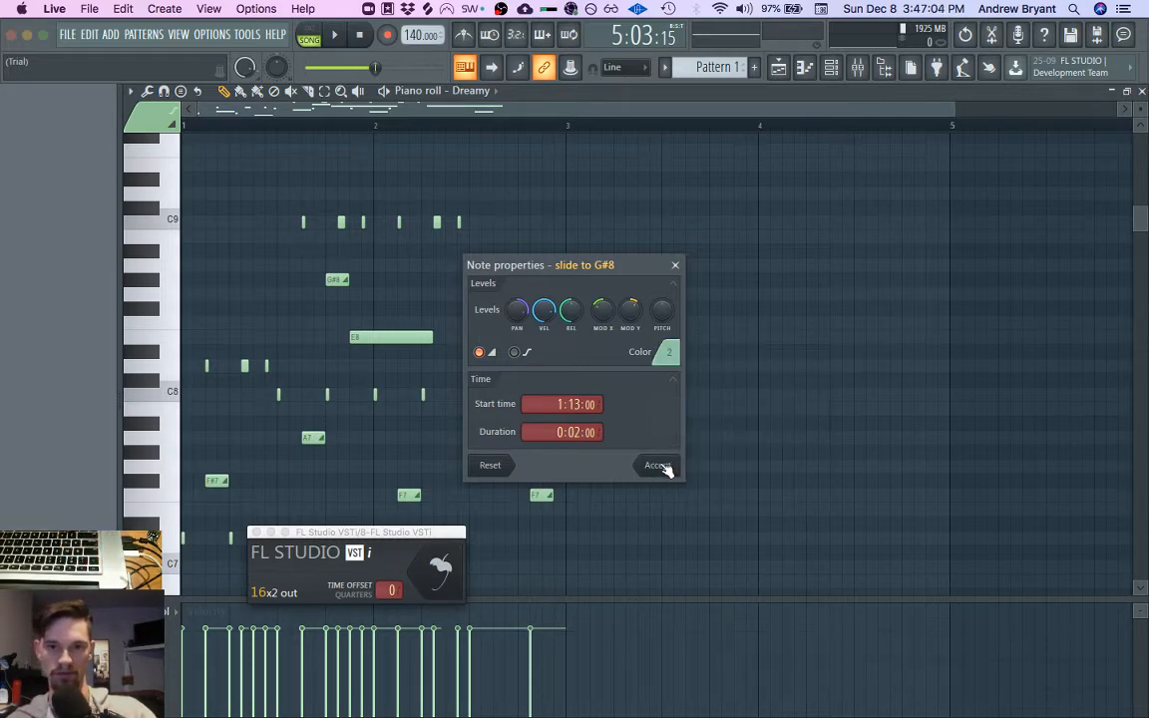
pyautogui.click(658, 466)
# Step: Switch back to the arrangement in Ableton Live
pyautogui.click(474, 376)
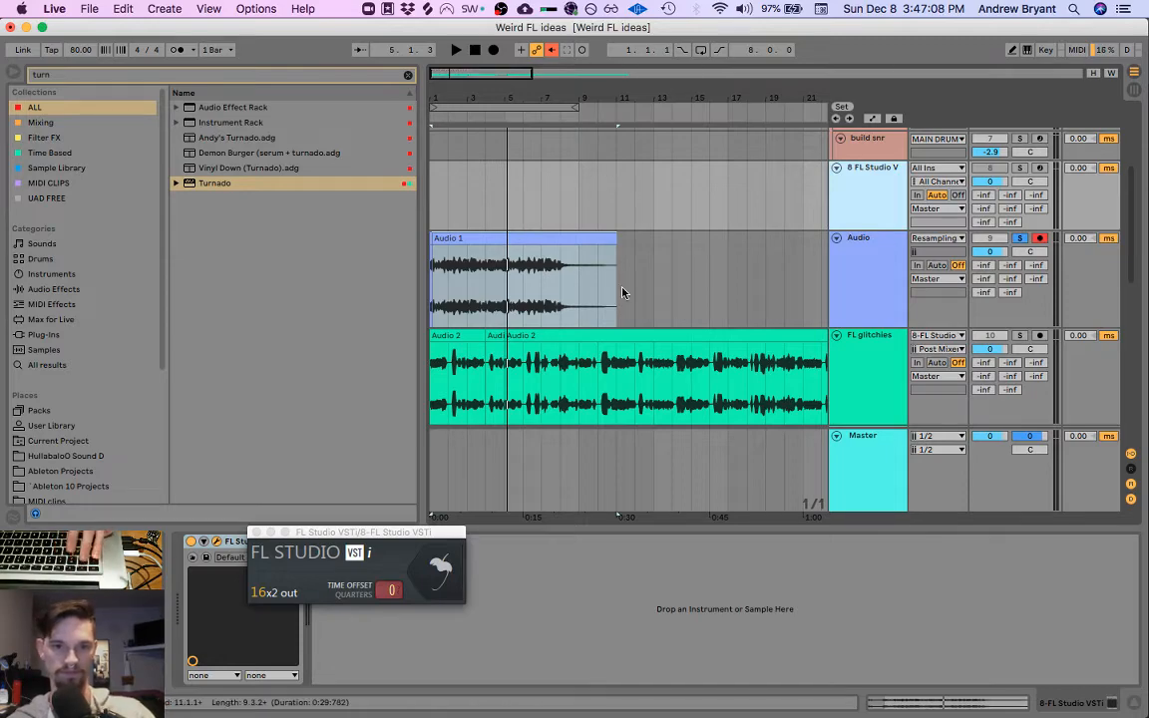
pyautogui.hotkey('ctrl', 'Left')
pyautogui.hotkey('ctrl', 'Right')
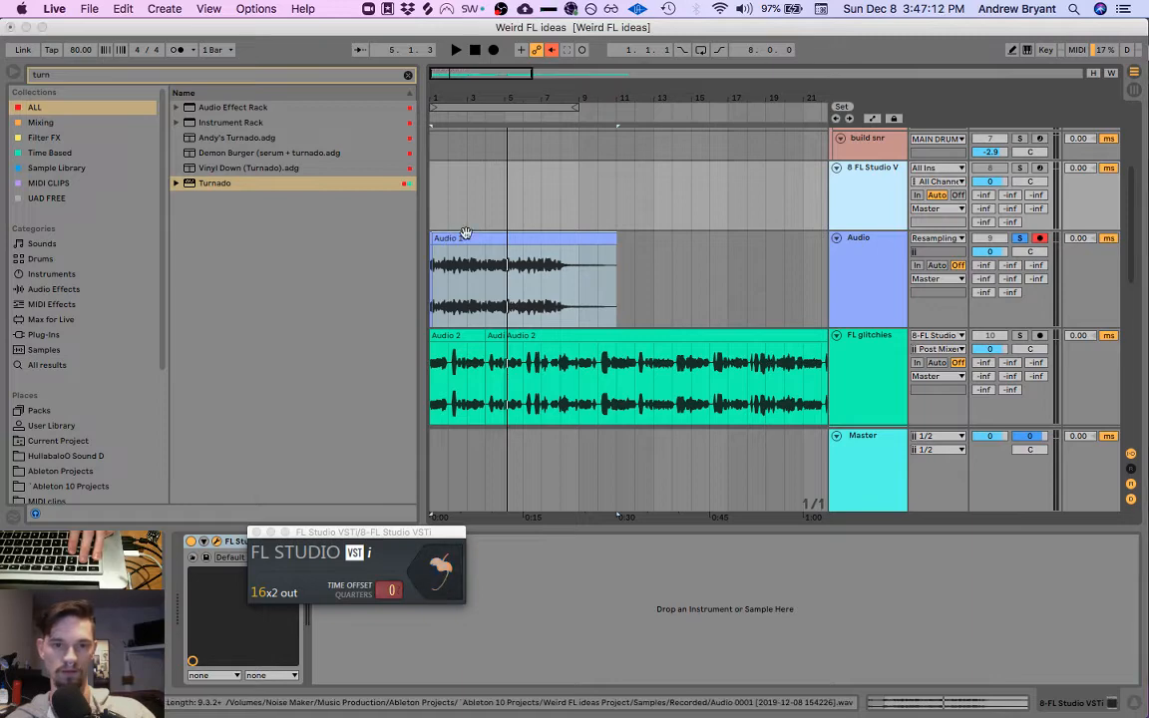
# Step: Open the FL Studio editor from its VSTi plugin window, dismissing the unlock notice and closing the Settings window
pyautogui.click(445, 573)
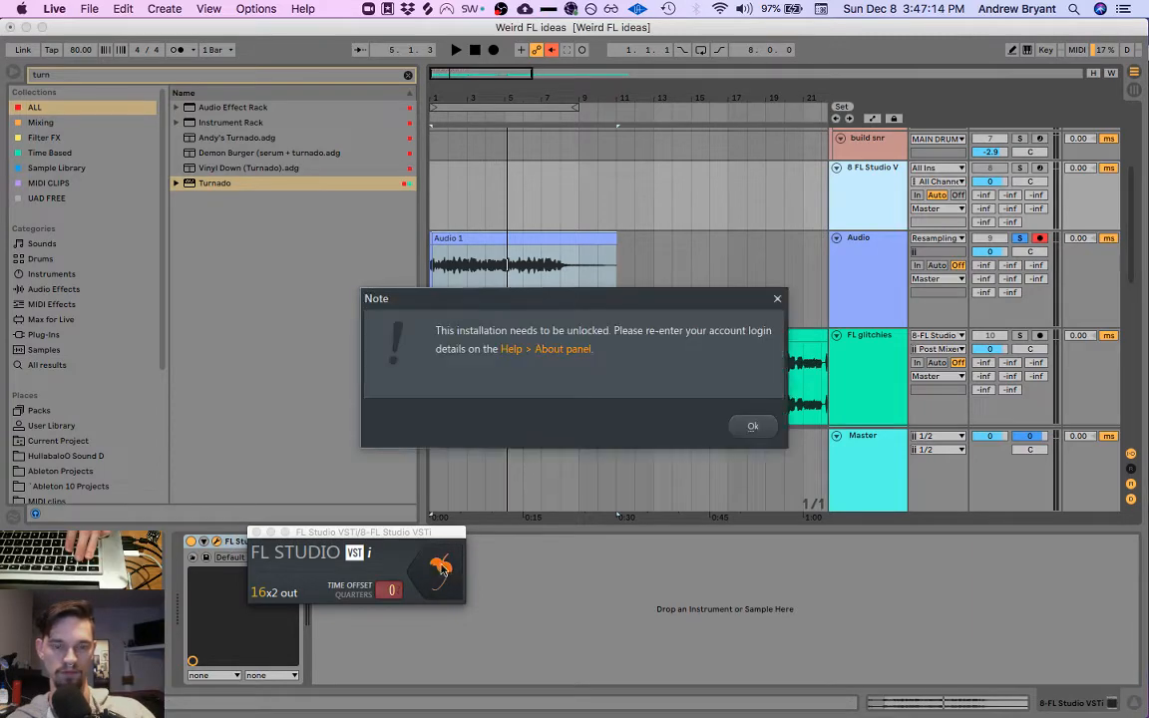
pyautogui.click(753, 428)
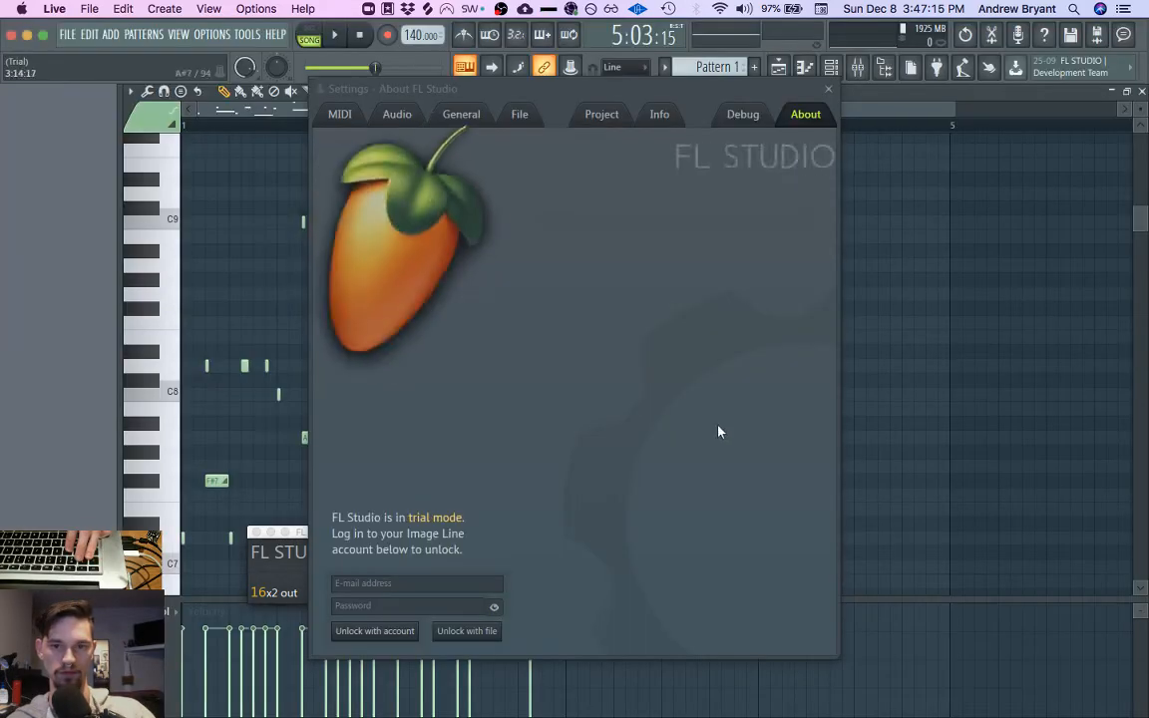
pyautogui.click(832, 90)
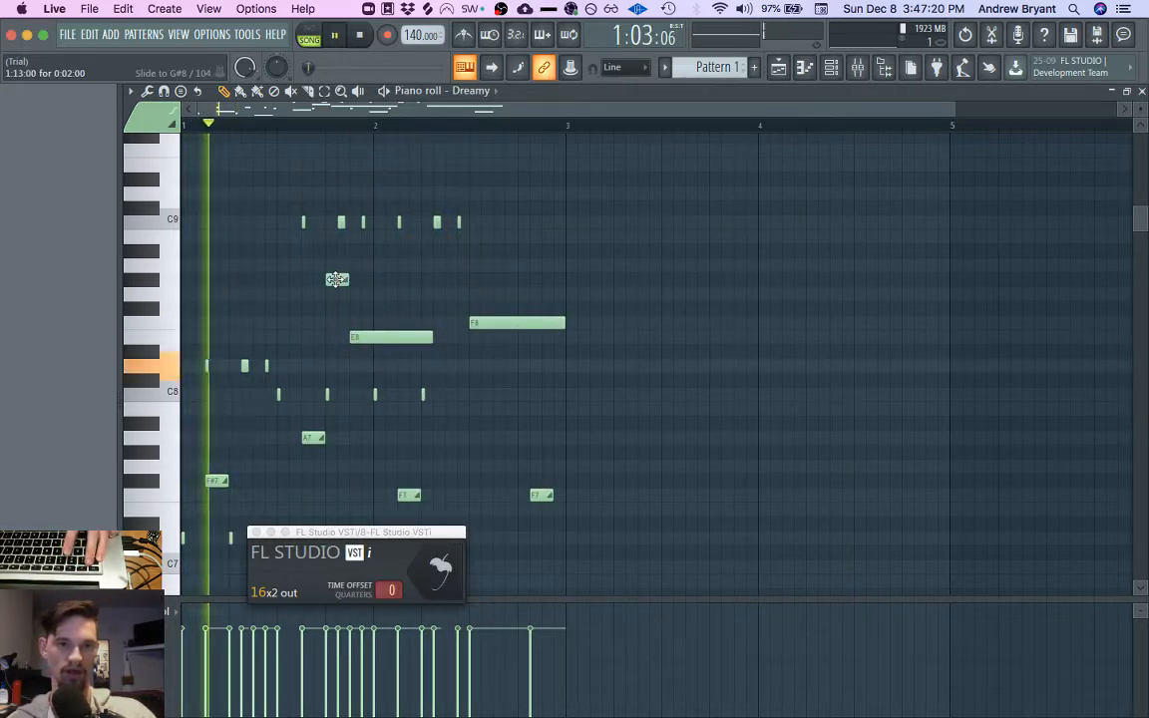
# Step: Close the piano roll, select the first Gross Beat time offset clip in the playlist, and stop playback
pyautogui.click(1143, 90)
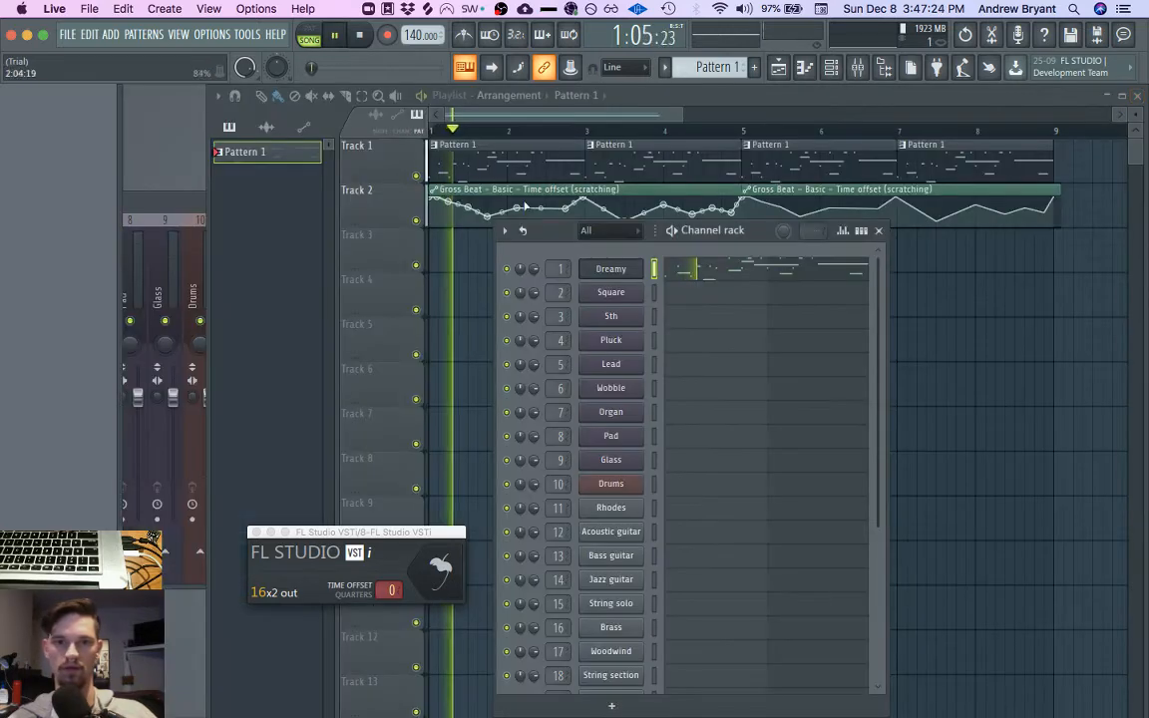
pyautogui.click(470, 190)
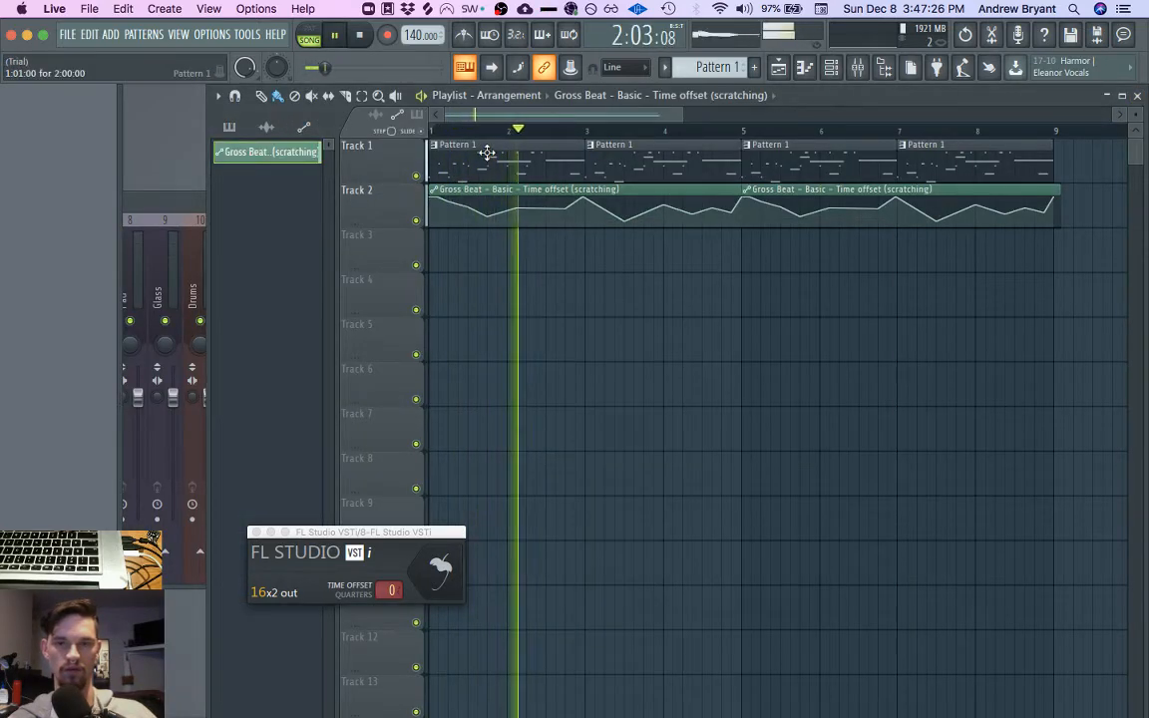
pyautogui.press('space')
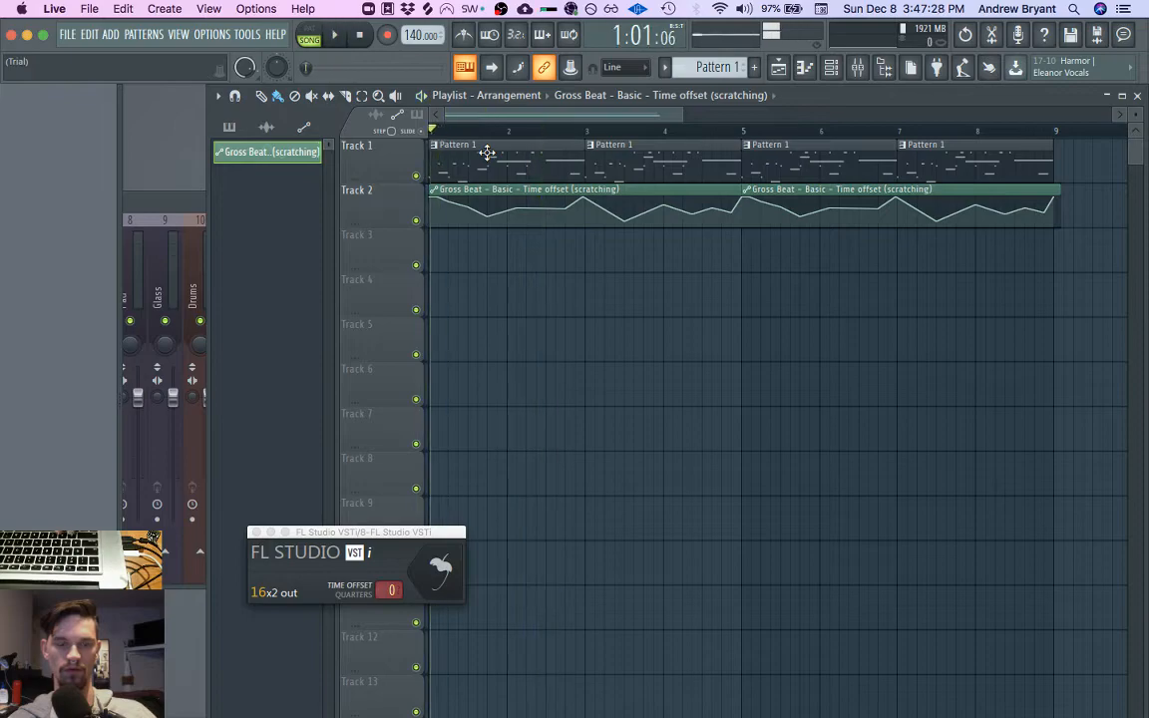
# Step: Switch to Ableton Live, disarm and unsolo the Audio track, and solo the FL Studio track with the insertion marker at bar 1
pyautogui.press('super+Tab')
pyautogui.press('super+shift+Tab')
pyautogui.hotkey('ctrl', 'Up')
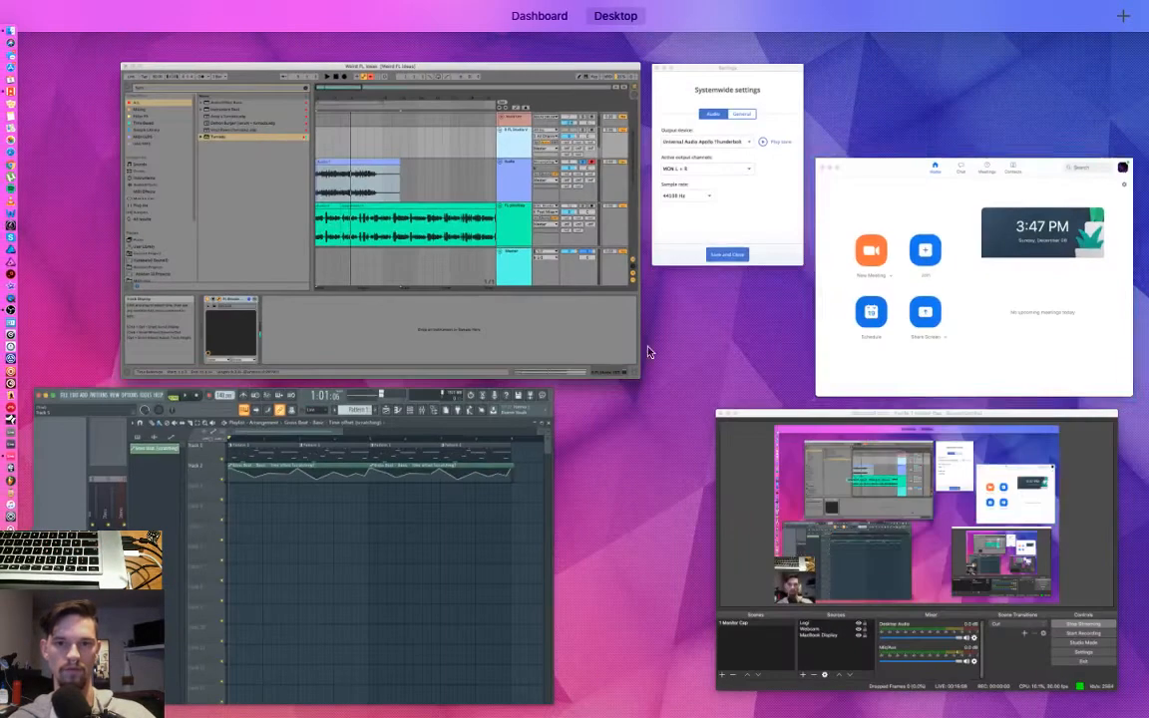
pyautogui.click(502, 249)
pyautogui.click(1039, 239)
pyautogui.click(1020, 239)
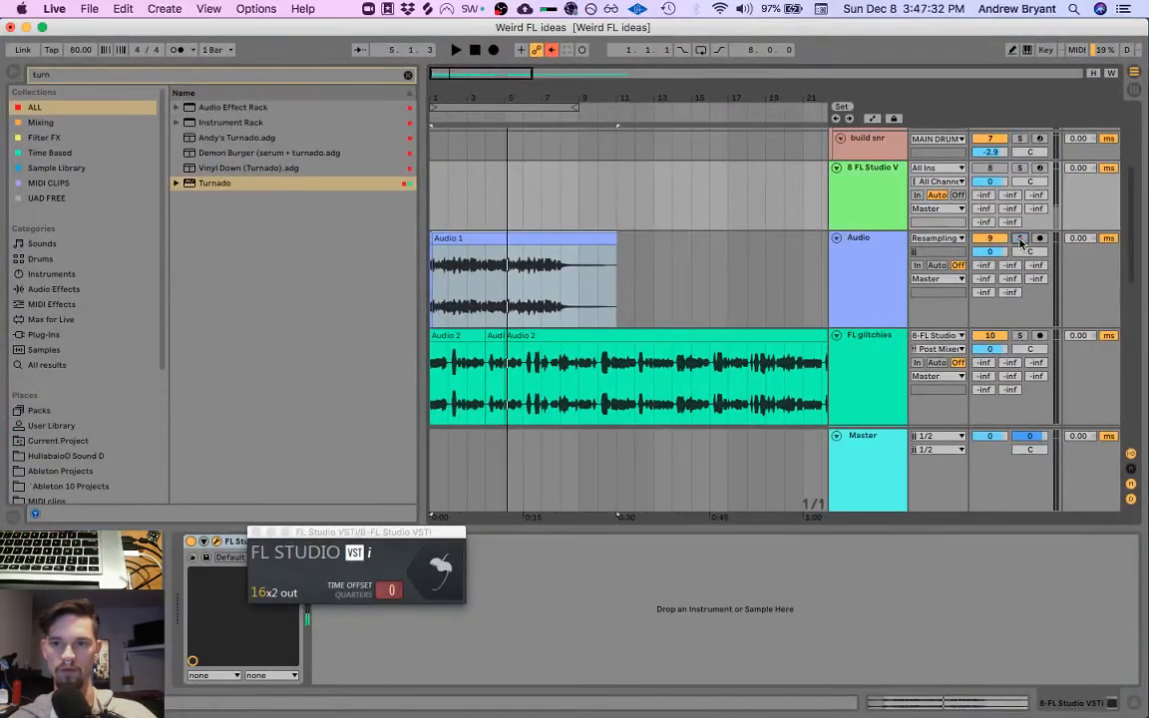
pyautogui.click(435, 196)
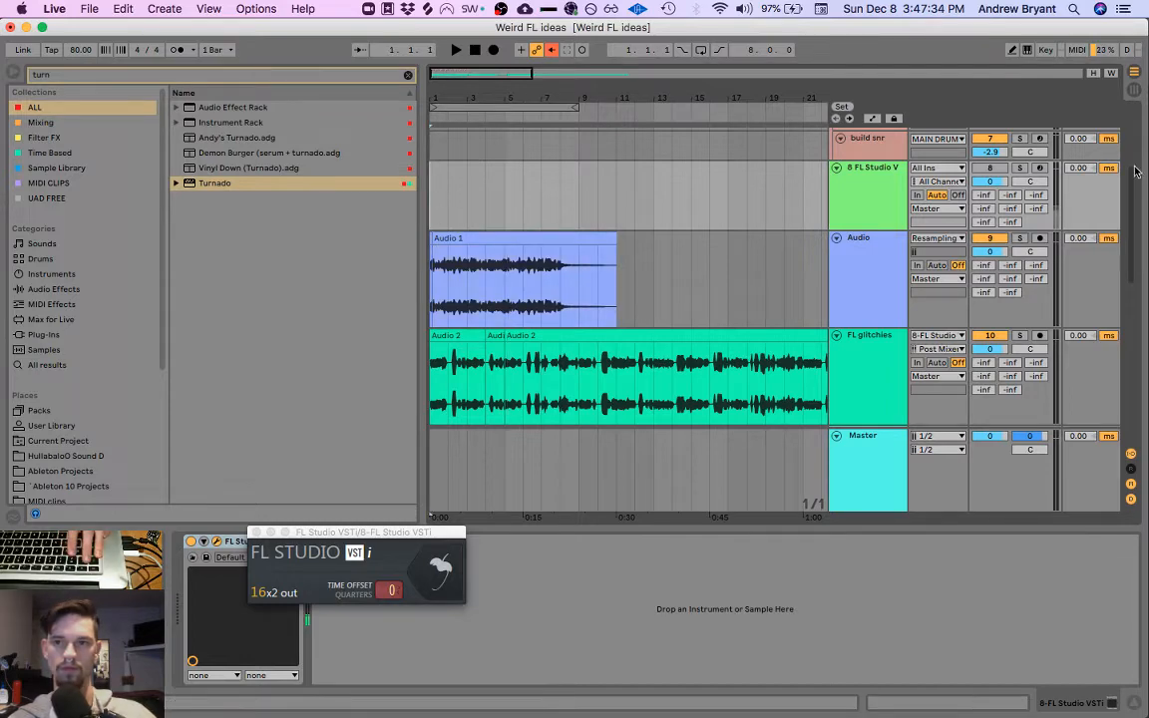
# Step: Switch back to the FL Studio playlist and start playback
pyautogui.press('super+Tab')
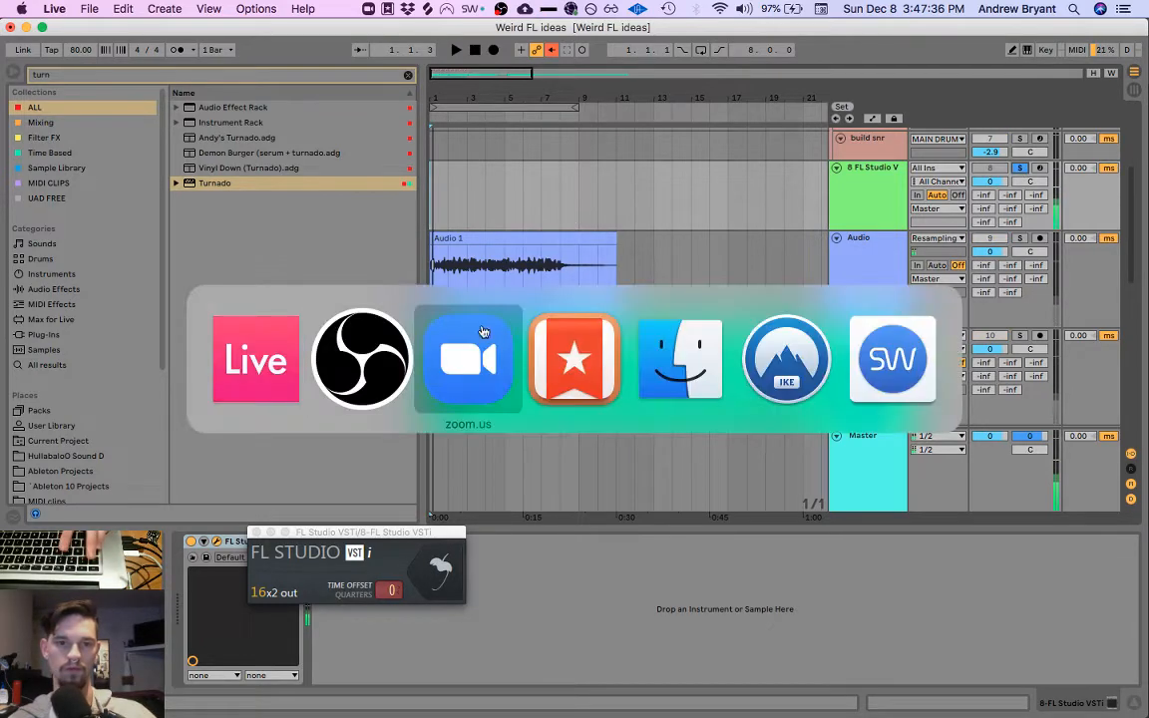
pyautogui.hotkey('ctrl', 'Up')
pyautogui.click(455, 340)
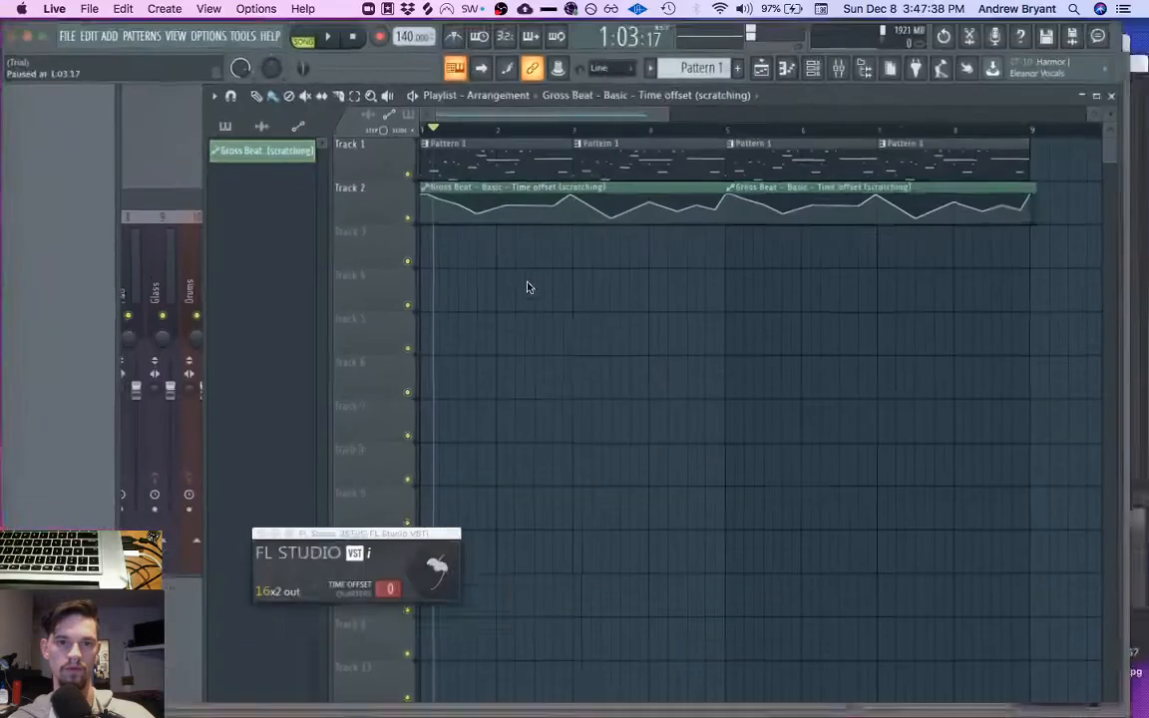
pyautogui.press('space')
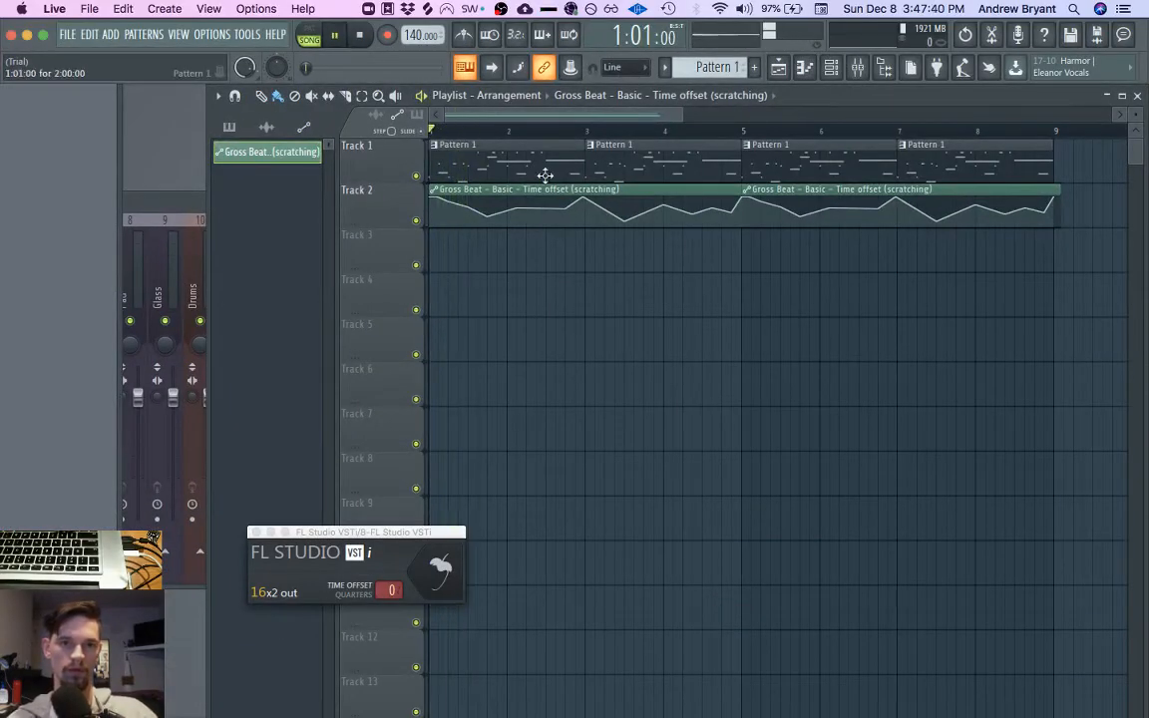
# Step: Select the first automation clip on Track 2 and open the Gross Beat effect from the Basic mixer track
pyautogui.click(489, 223)
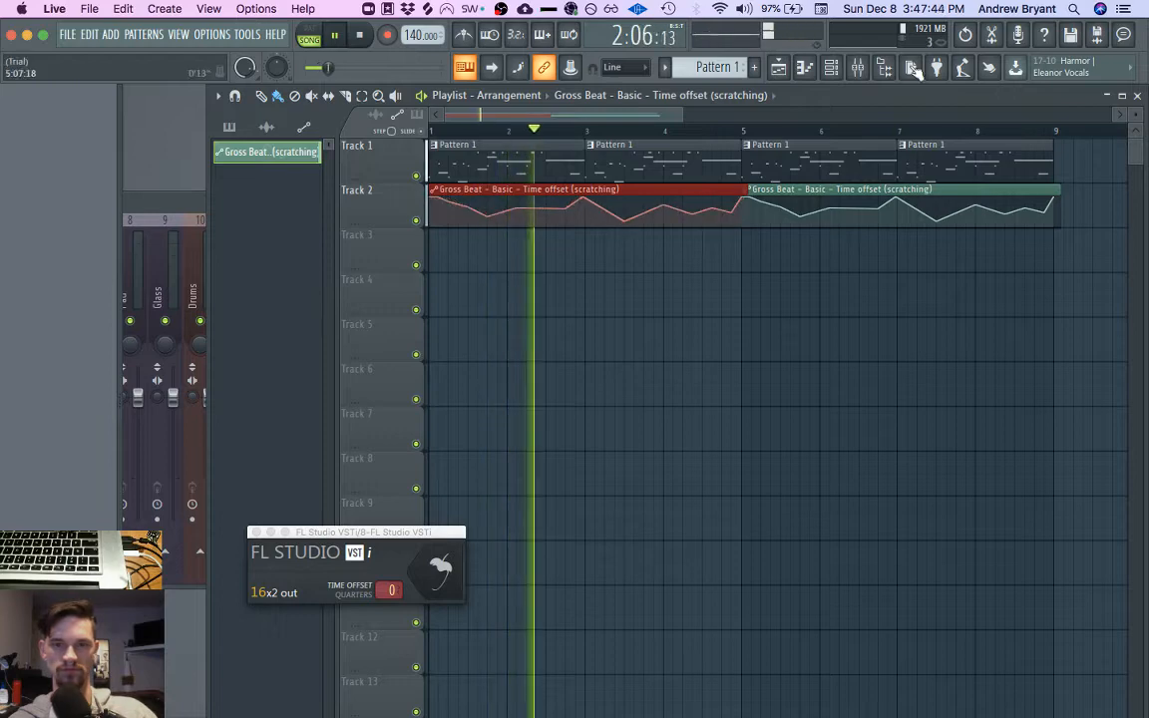
pyautogui.click(859, 68)
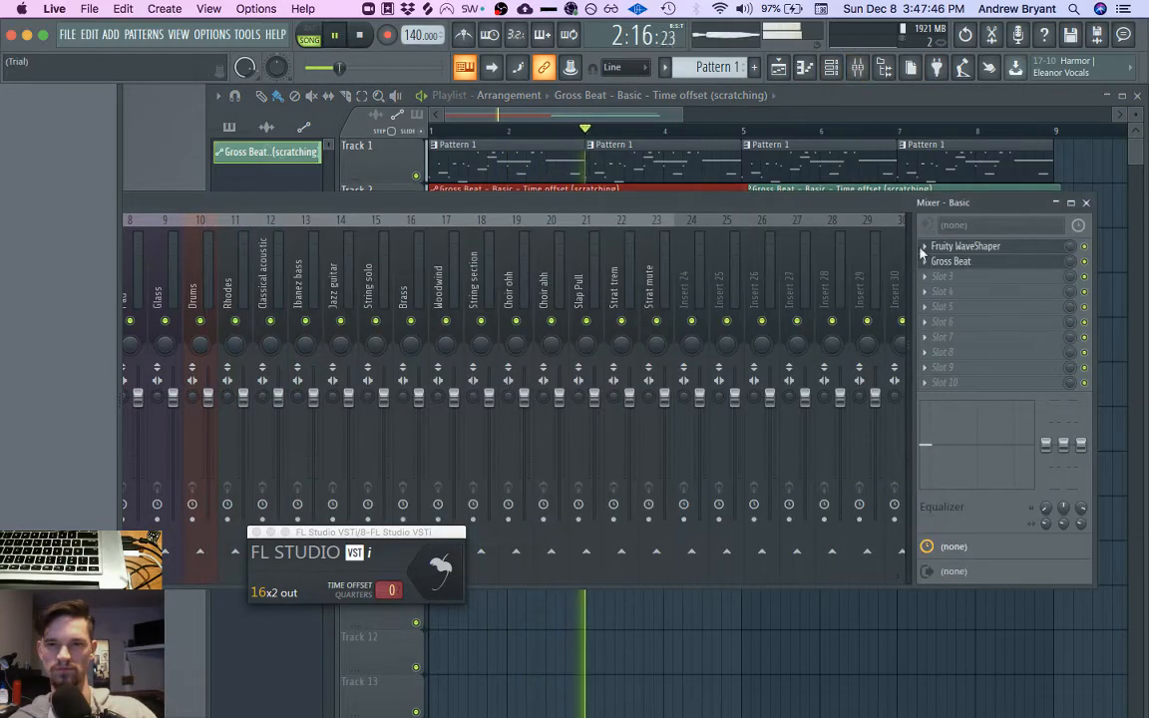
pyautogui.moveTo(910, 203); pyautogui.dragTo(845, 249)
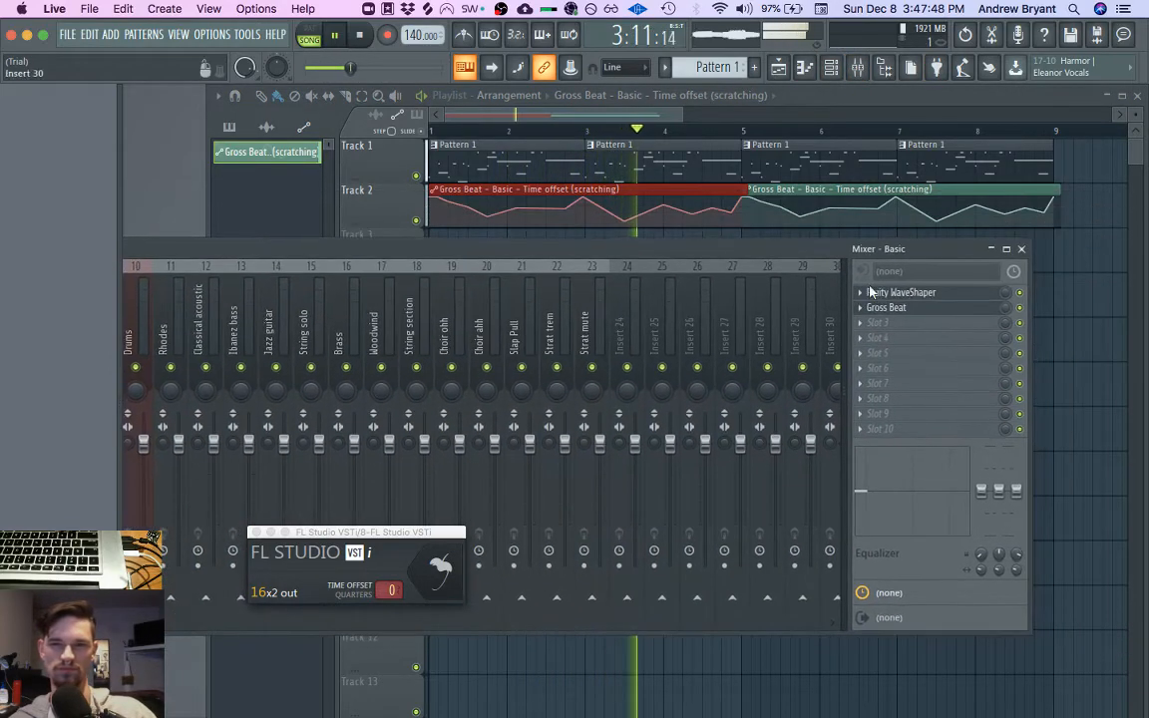
pyautogui.click(887, 308)
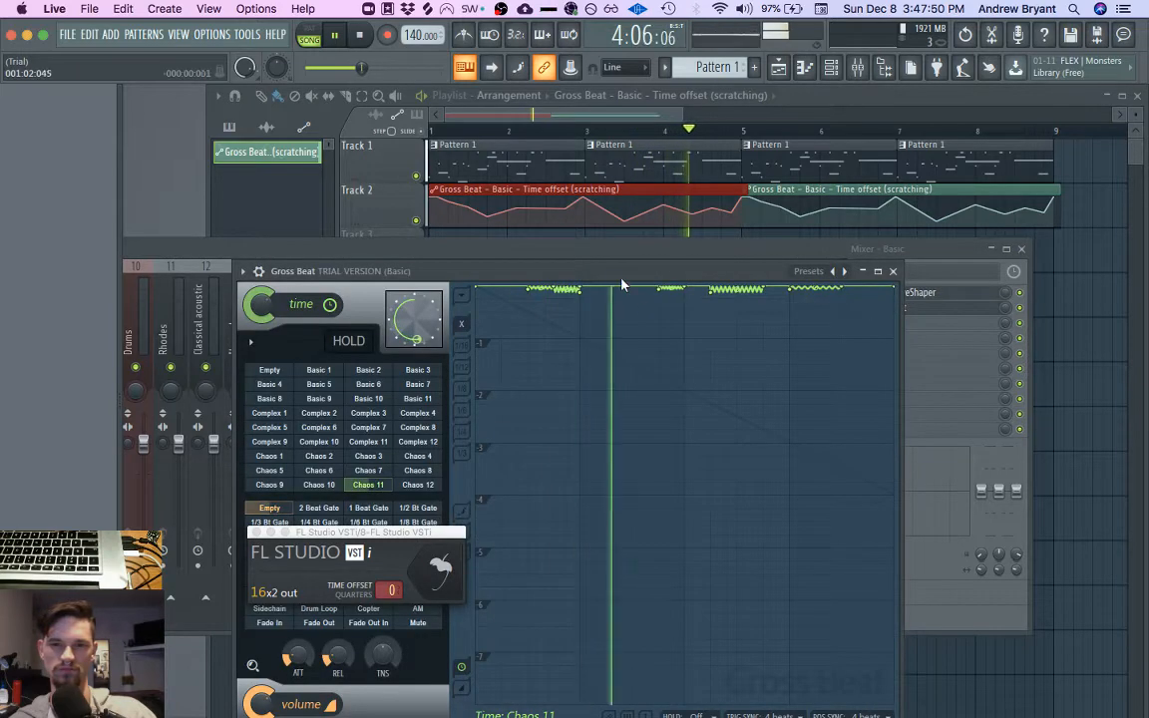
# Step: Add a point to Gross Beat's Chaos 11 time envelope, set its mode to Half sine, and lower it to about -2
pyautogui.click(655, 300)
pyautogui.rightClick(656, 299)
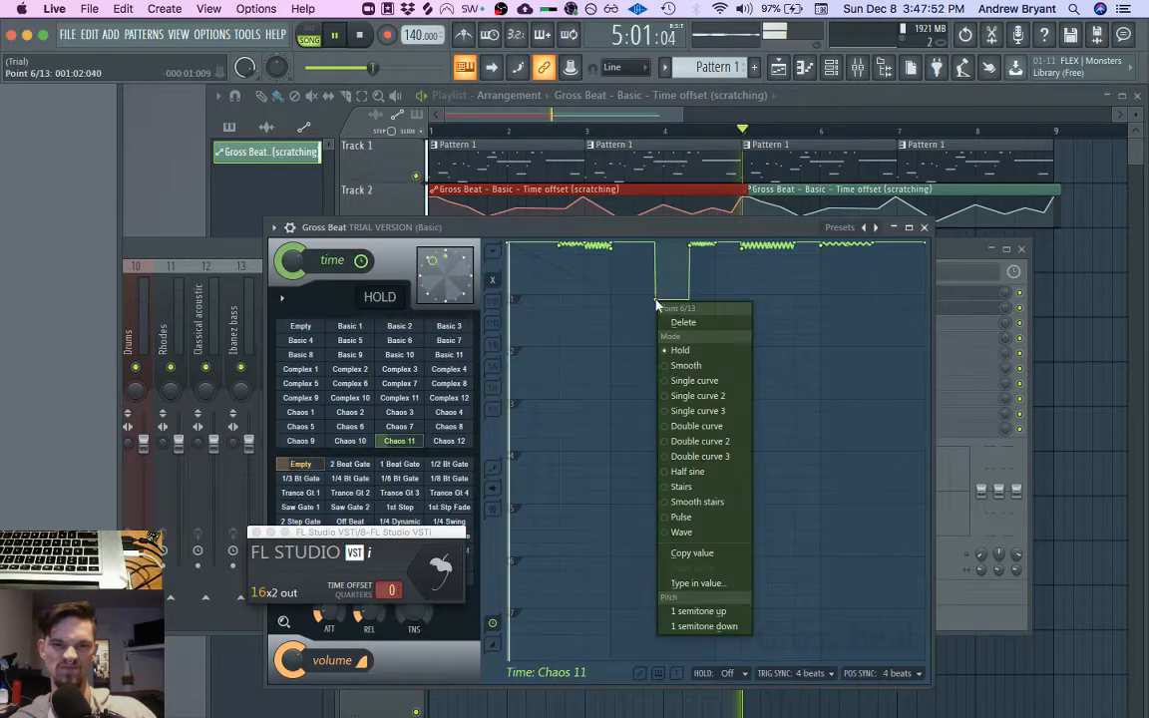
pyautogui.click(694, 473)
pyautogui.moveTo(655, 299); pyautogui.dragTo(669, 357)
# Step: Set the new envelope point's mode to Wave, adjust its tension, and move the point slightly lower and further along
pyautogui.rightClick(668, 356)
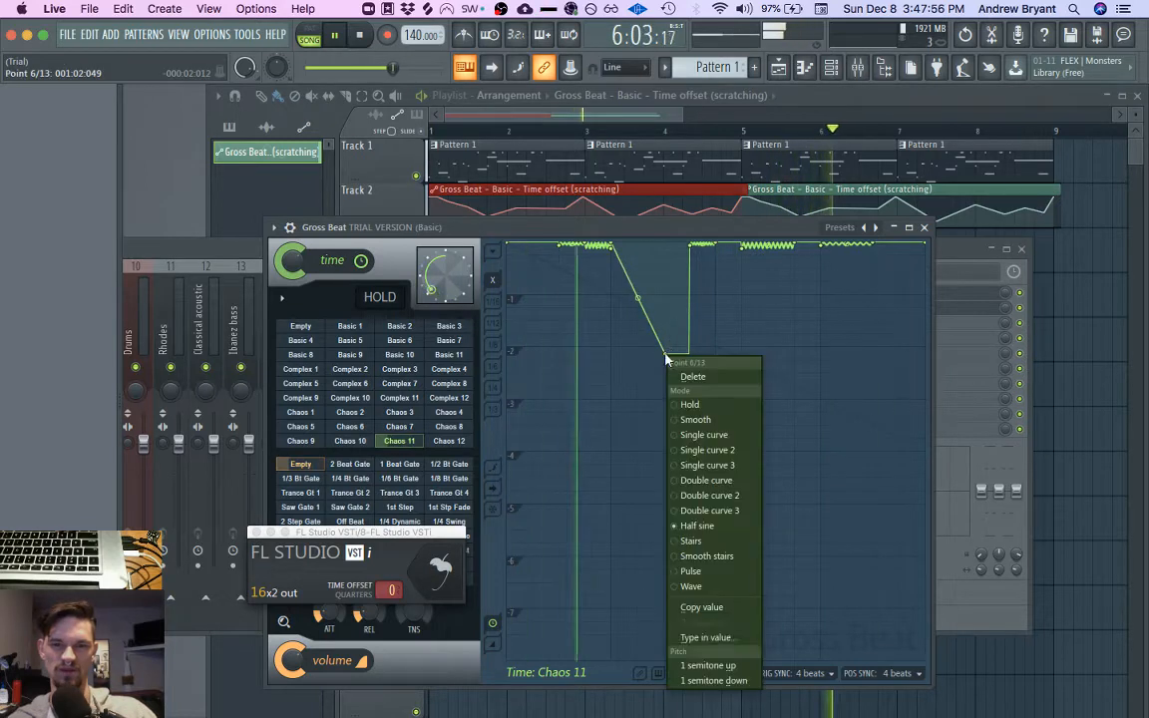
pyautogui.click(698, 580)
pyautogui.moveTo(639, 304); pyautogui.dragTo(637, 297)
pyautogui.moveTo(666, 354)
pyautogui.mouseDown()
pyautogui.moveTo(689, 354)
pyautogui.moveTo(678, 362)
pyautogui.mouseUp()
# Step: Lower the subsequent time envelope points to deepen their waves, adjust the penultimate wave's tension, and move the first wave's start earlier
pyautogui.moveTo(692, 244); pyautogui.dragTo(691, 362)
pyautogui.moveTo(742, 247); pyautogui.dragTo(721, 296)
pyautogui.moveTo(925, 242); pyautogui.dragTo(941, 382)
pyautogui.moveTo(820, 249); pyautogui.dragTo(844, 300)
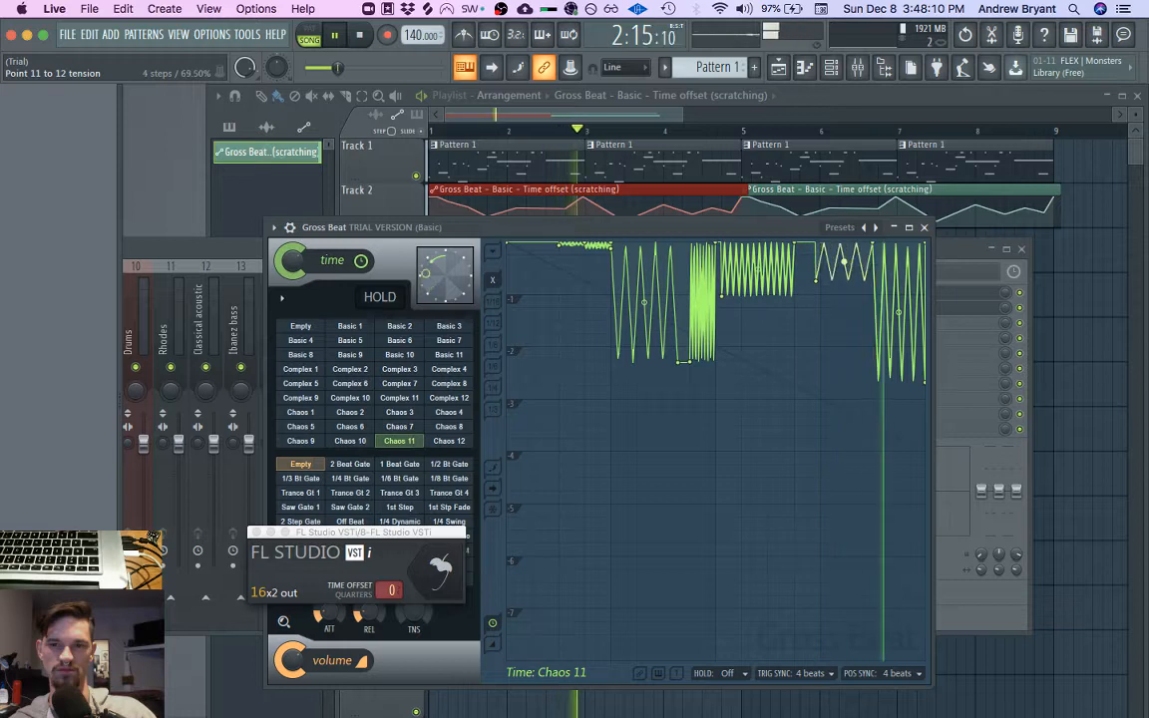
pyautogui.moveTo(558, 246); pyautogui.dragTo(534, 248)
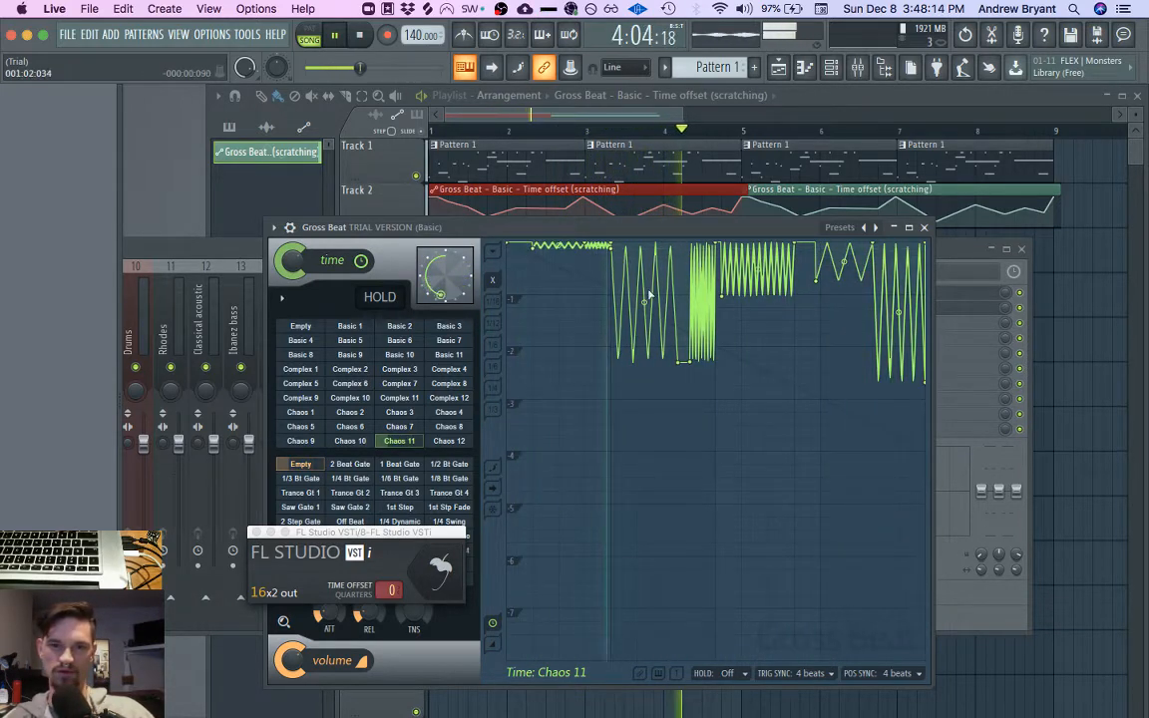
# Step: Reduce the large wave segment to 3 steps, change its point's mode to Smooth stairs, and raise the point slightly
pyautogui.moveTo(644, 302); pyautogui.dragTo(645, 319)
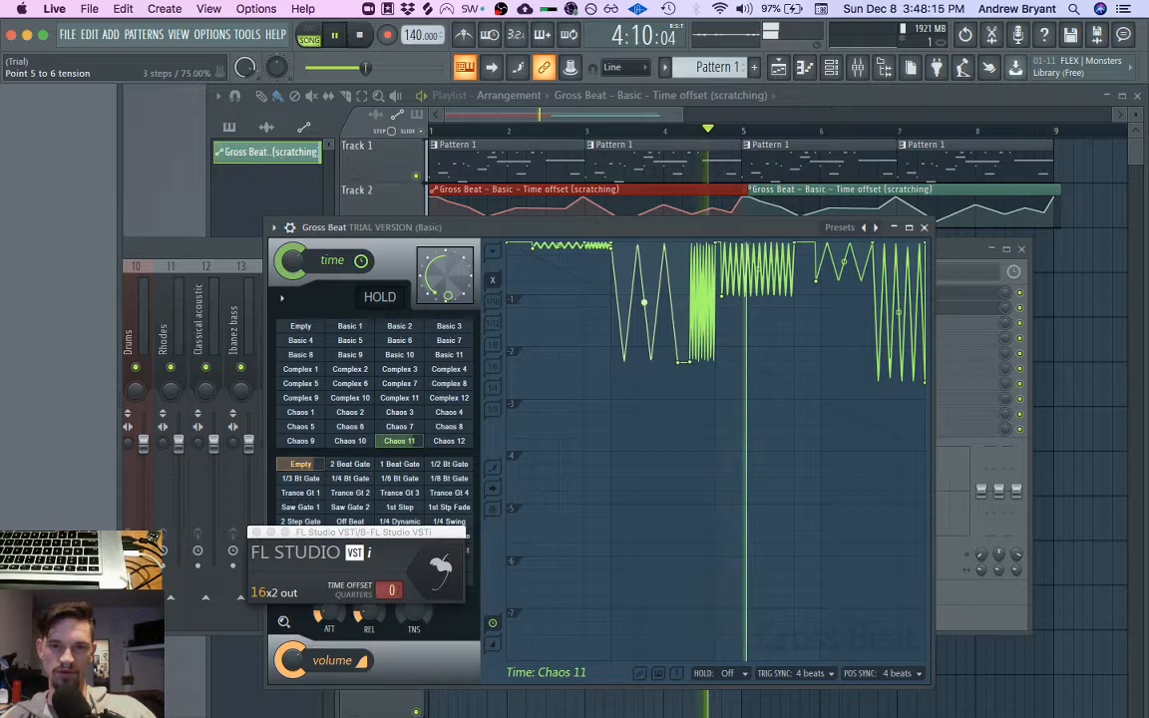
pyautogui.rightClick(681, 362)
pyautogui.click(718, 566)
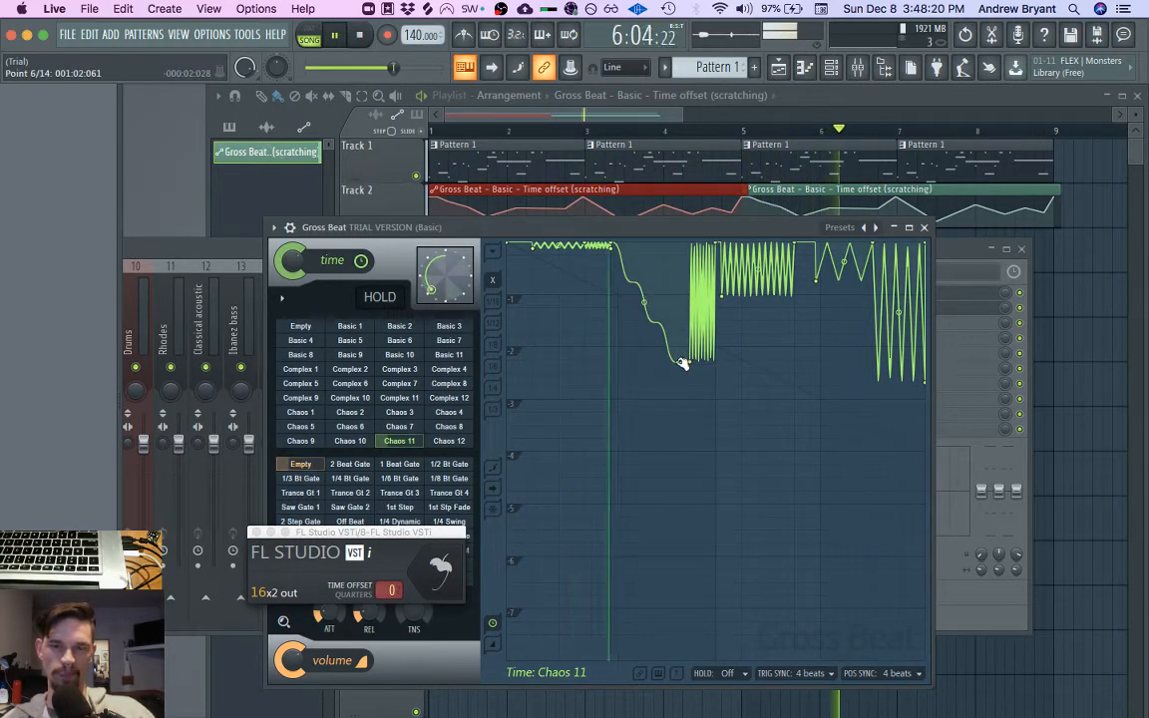
pyautogui.moveTo(683, 361)
pyautogui.mouseDown()
pyautogui.moveTo(682, 320)
pyautogui.moveTo(679, 355)
pyautogui.mouseUp()
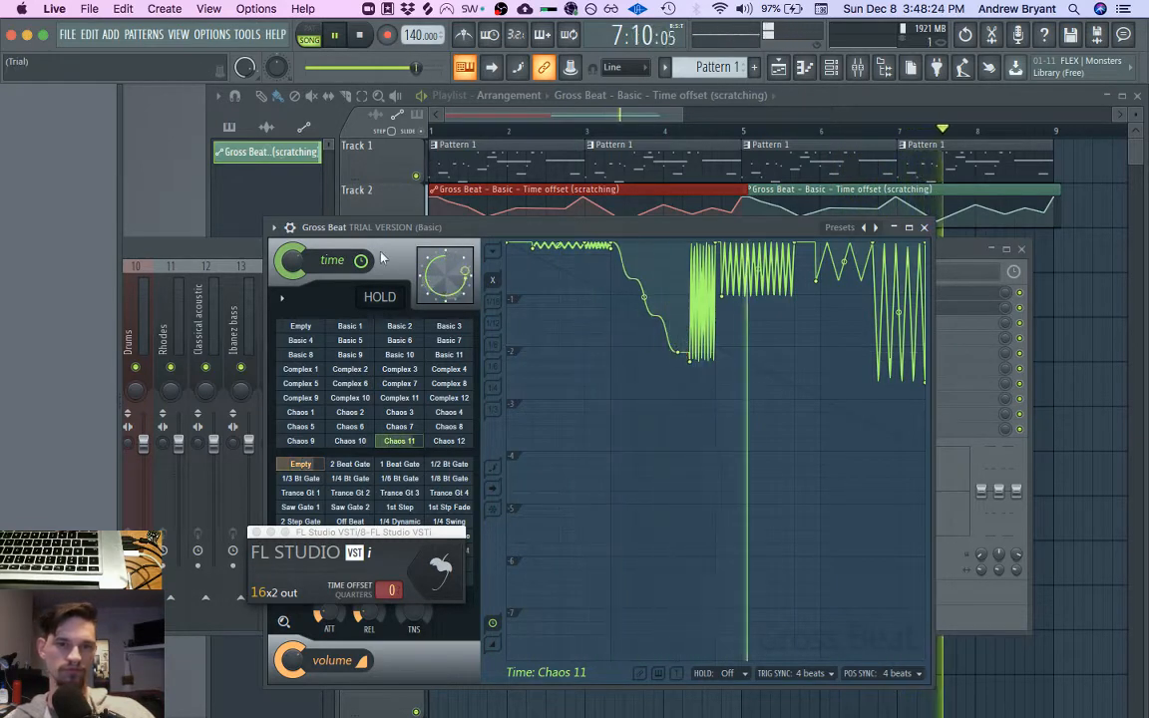
# Step: Audition Gross Beat's time mix knob and HOLD function, and apply the Saw Gate 2 volume pattern
pyautogui.moveTo(290, 258); pyautogui.dragTo(290, 259)
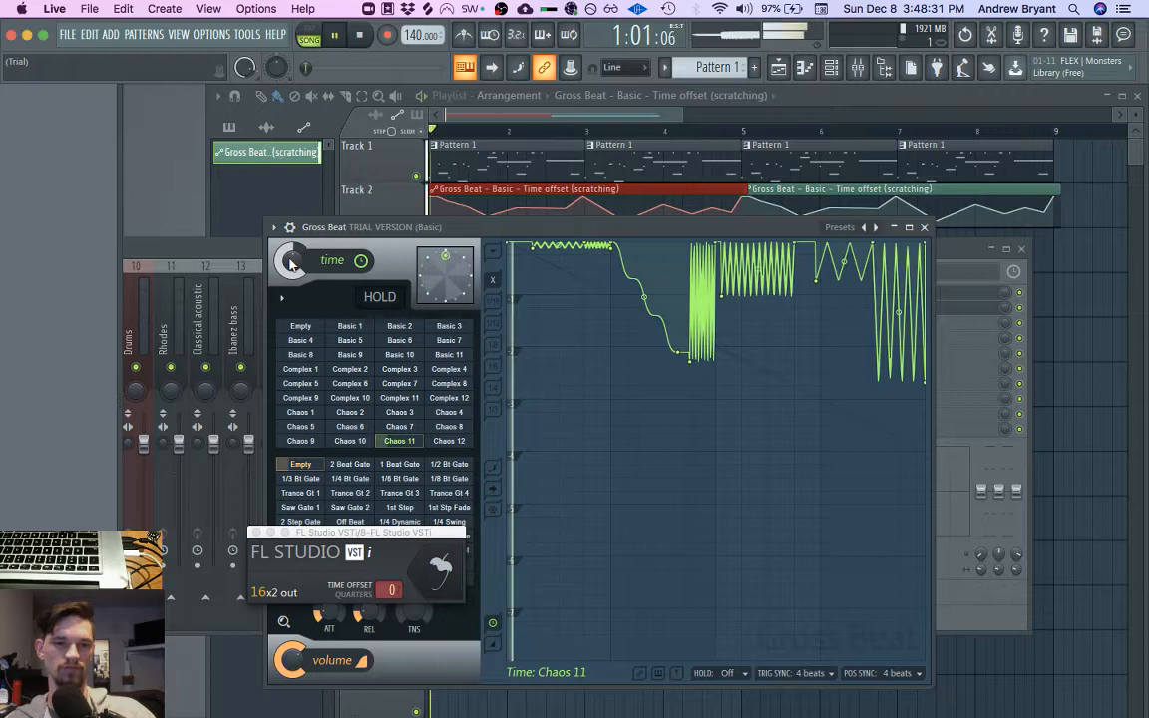
pyautogui.click(357, 508)
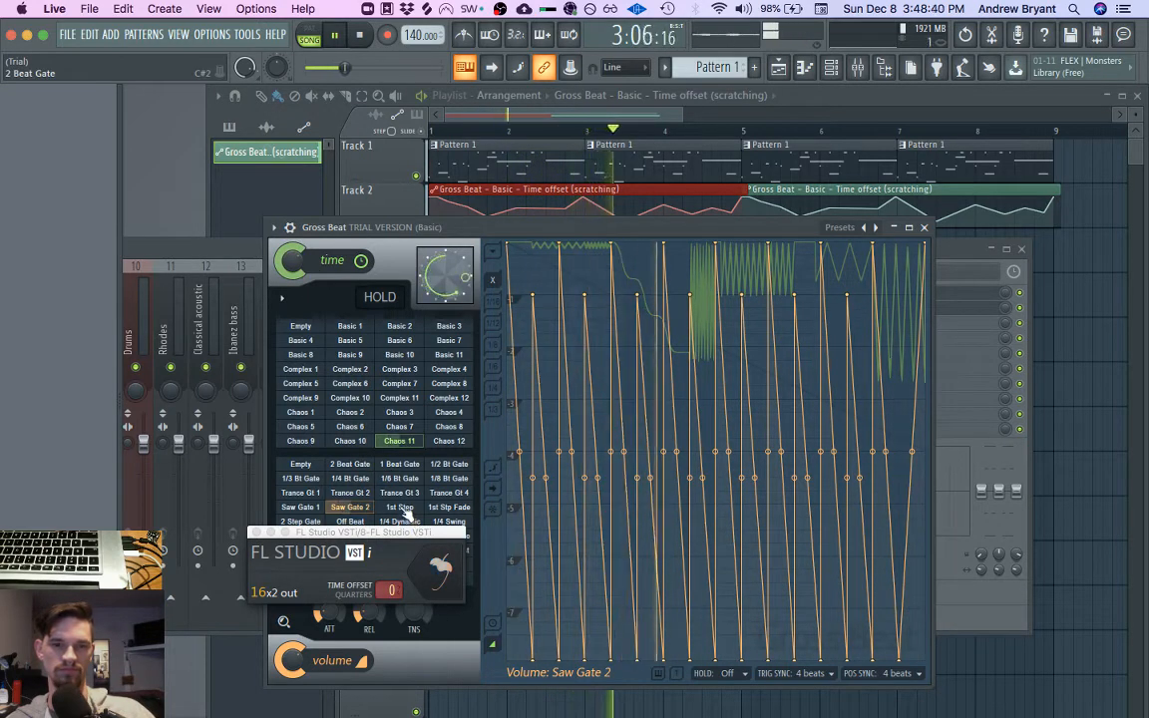
pyautogui.click(377, 301)
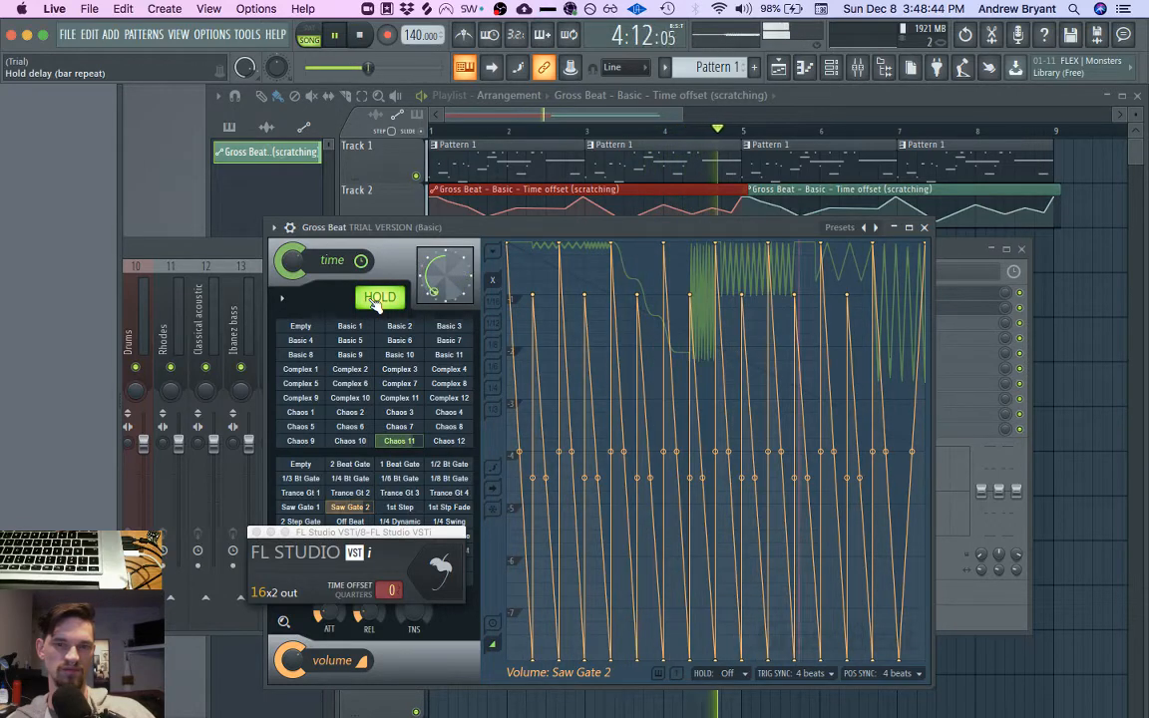
pyautogui.click(376, 303)
# Step: Delete both Gross Beat automation clips from Track 2 and place a single time offset clip at bar 1
pyautogui.click(433, 132)
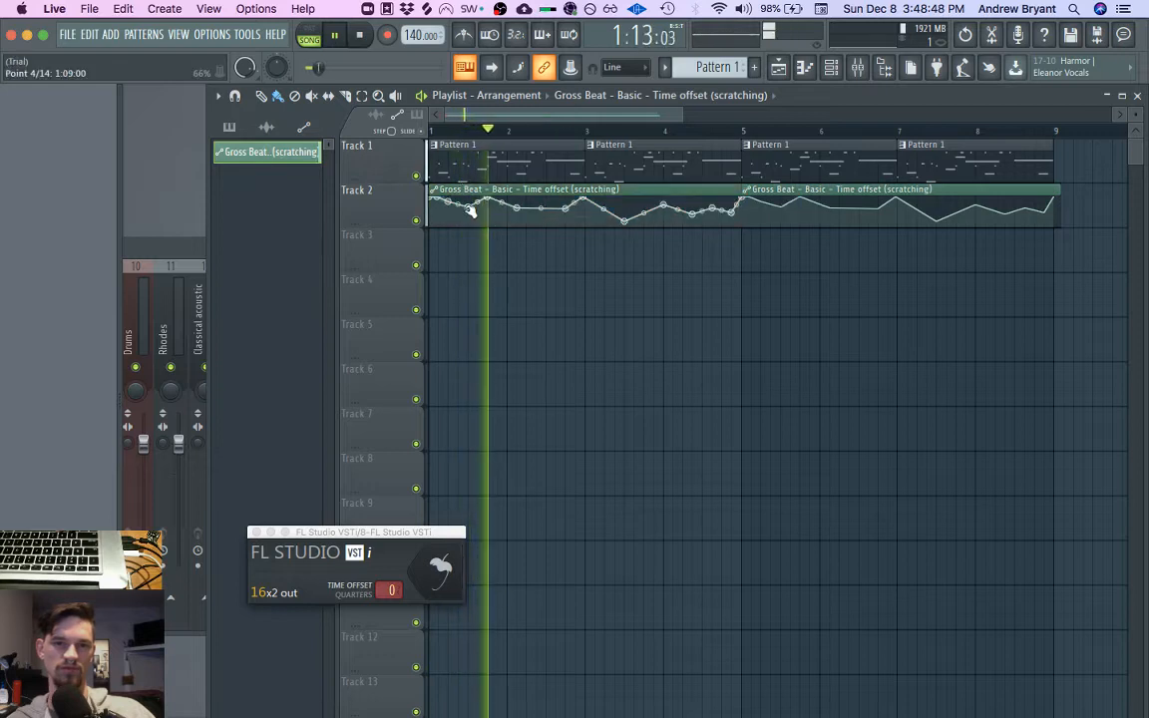
pyautogui.press('space')
pyautogui.press('space')
pyautogui.rightClick(464, 190)
pyautogui.rightClick(847, 206)
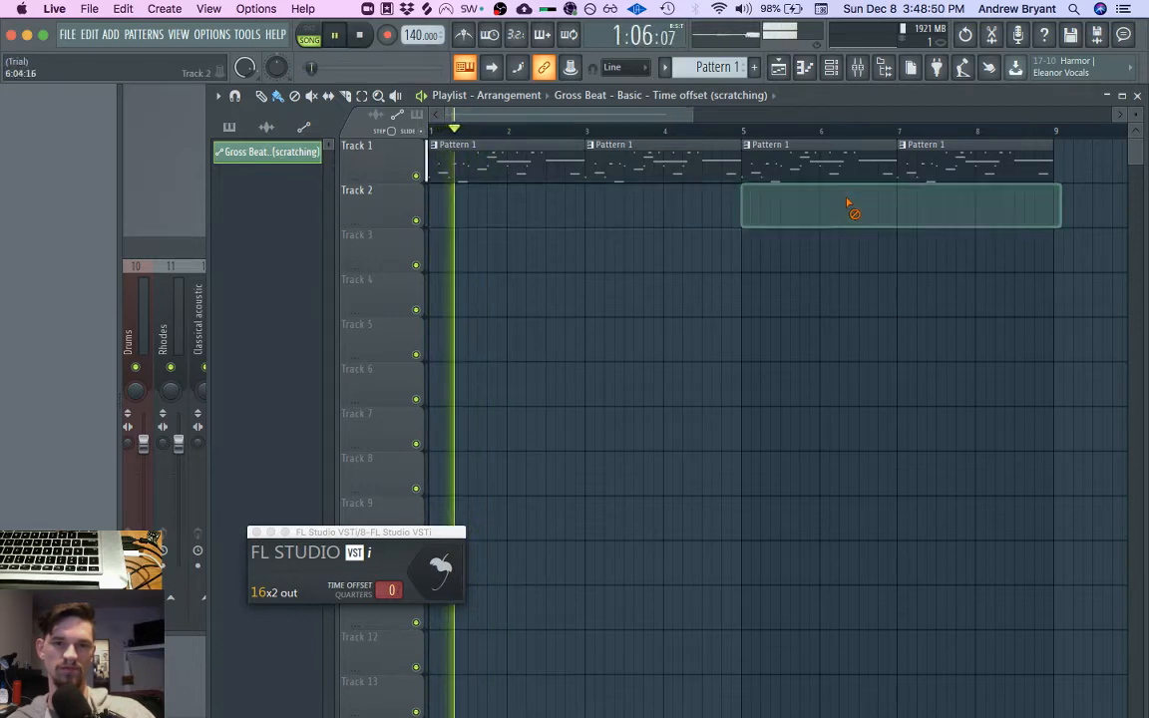
pyautogui.click(438, 204)
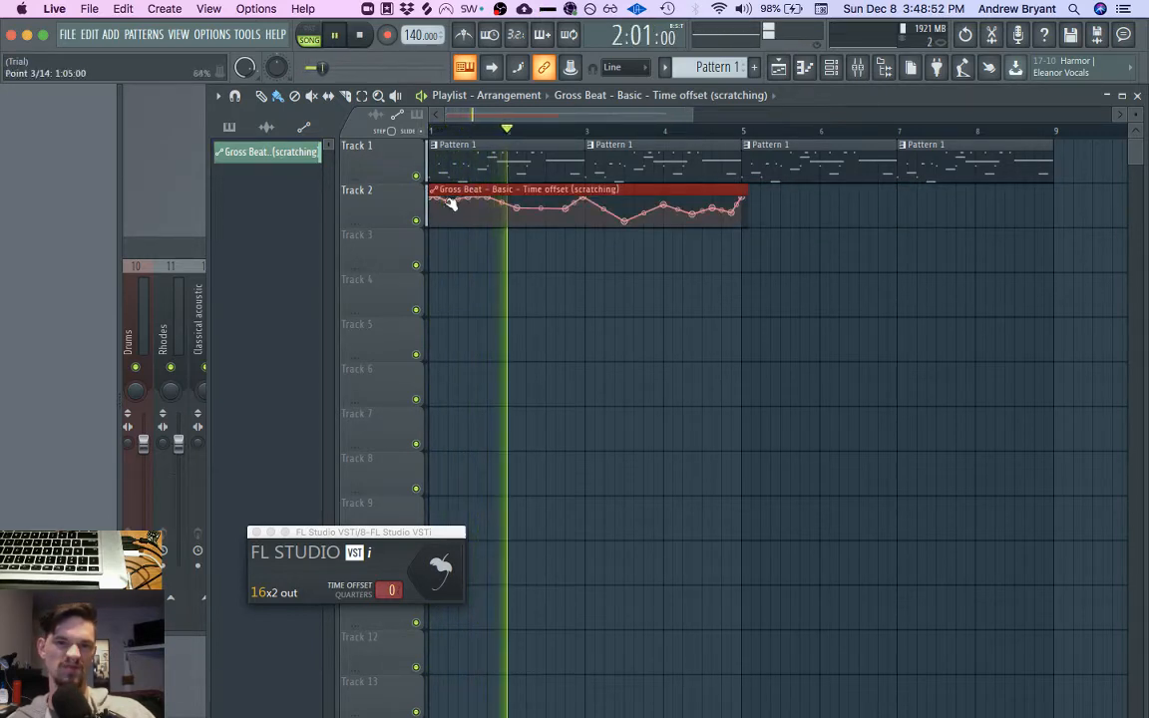
# Step: Reshape the time offset clip by raising its early points to the maximum and raising the deepest dip, restarting playback to listen
pyautogui.moveTo(449, 203); pyautogui.dragTo(449, 196)
pyautogui.press('space')
pyautogui.press('space')
pyautogui.moveTo(518, 209); pyautogui.dragTo(566, 196)
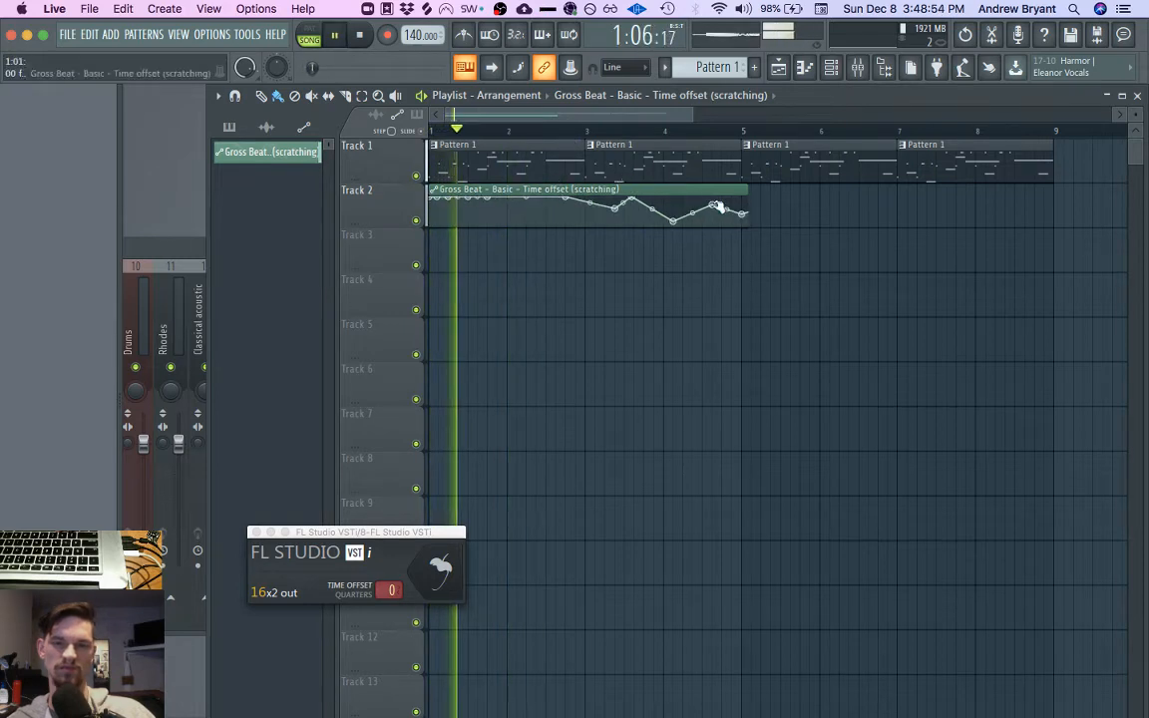
pyautogui.moveTo(671, 220); pyautogui.dragTo(674, 208)
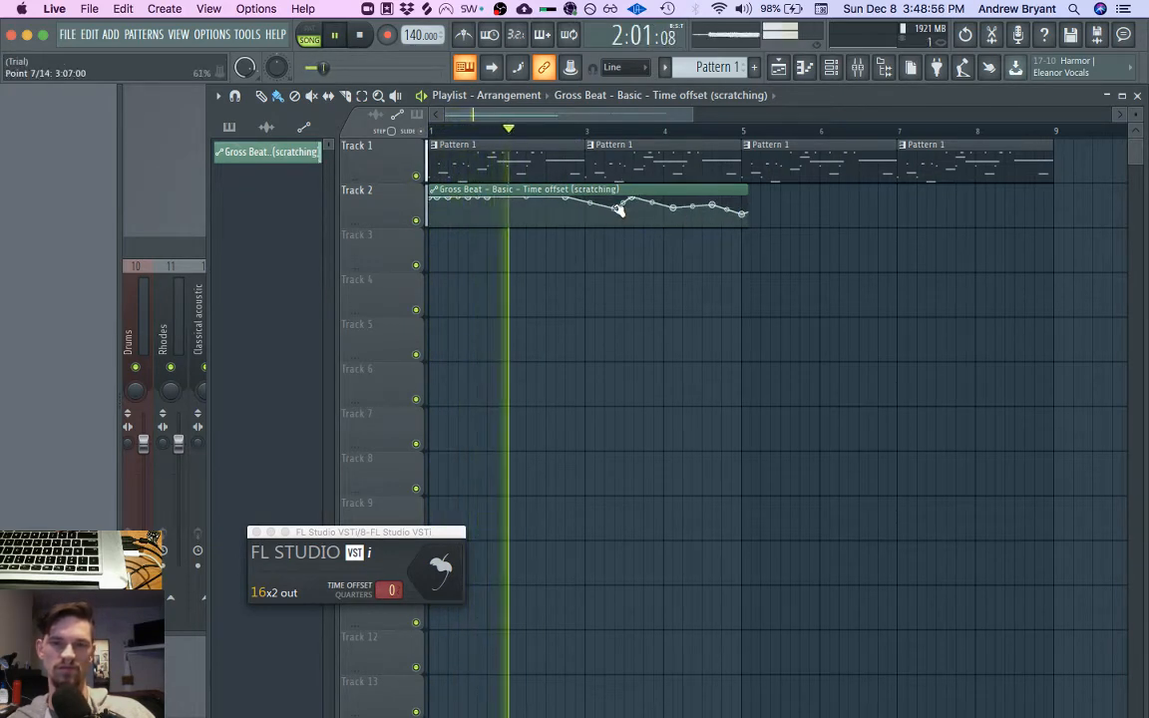
pyautogui.press('space')
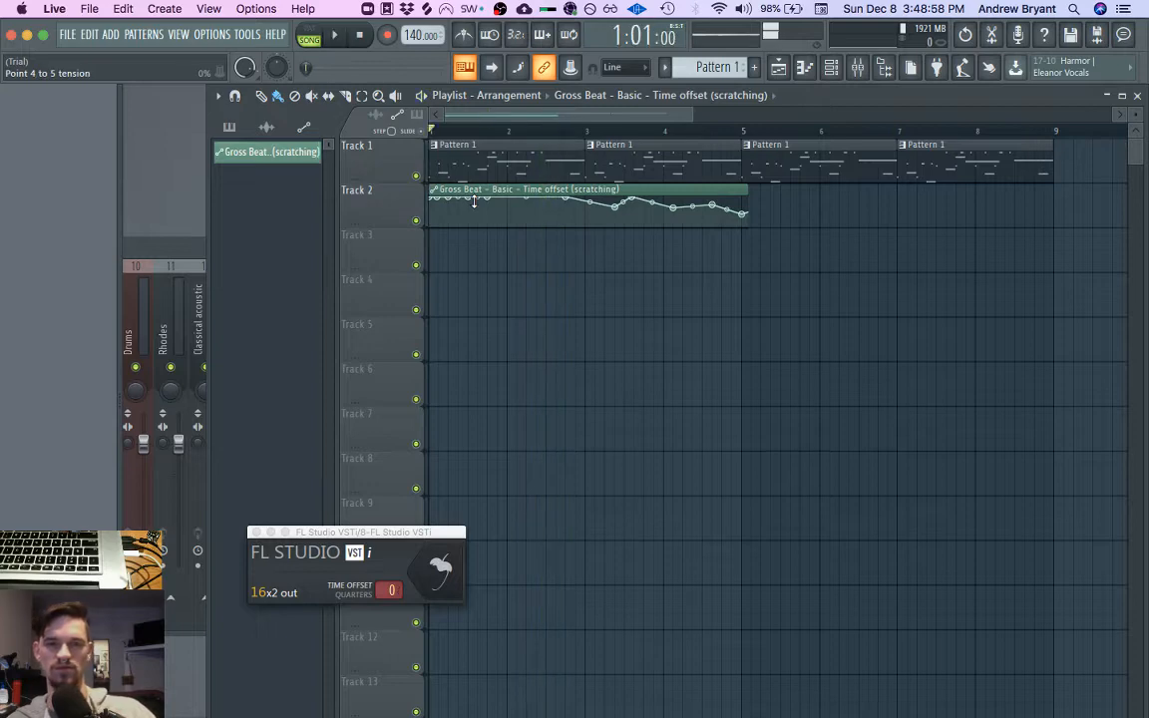
# Step: Switch to Ableton Live, unsolo the FL Studio track, and select the Audio track
pyautogui.press('super+Tab')
pyautogui.press('super+shift+Tab')
pyautogui.hotkey('ctrl', 'Up')
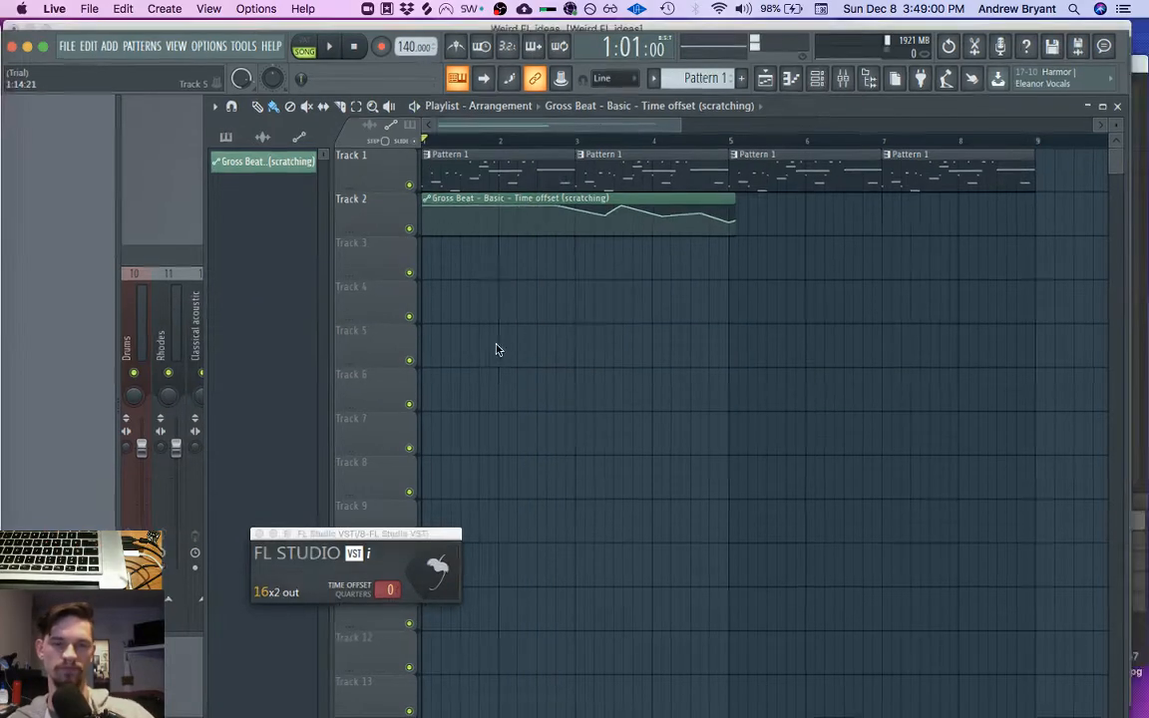
pyautogui.click(469, 219)
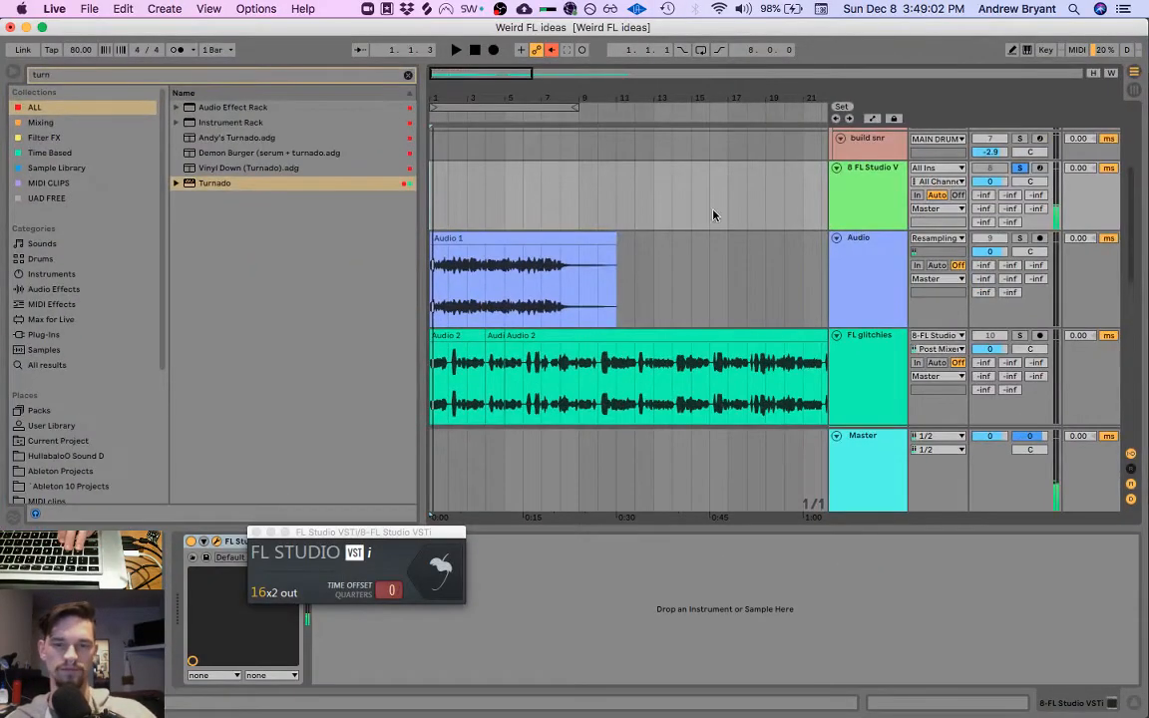
pyautogui.click(893, 320)
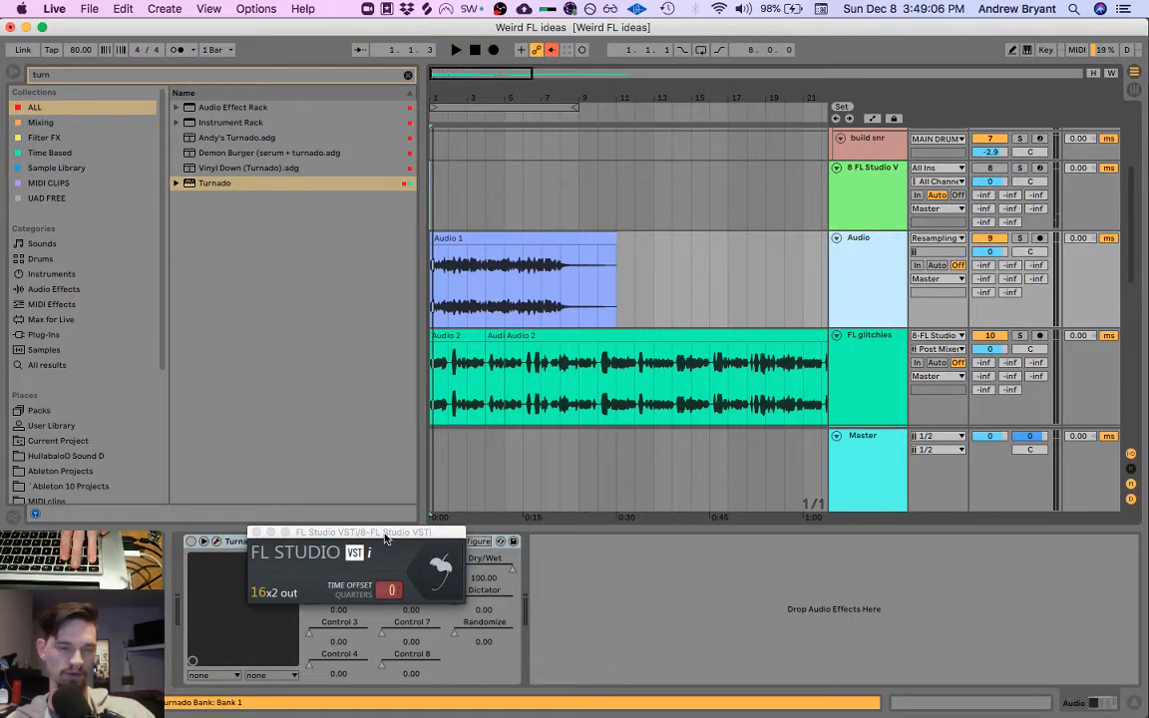
# Step: Close the FL Studio VSTi window, then solo the FL glitchies track and play it from around bar 8
pyautogui.click(256, 532)
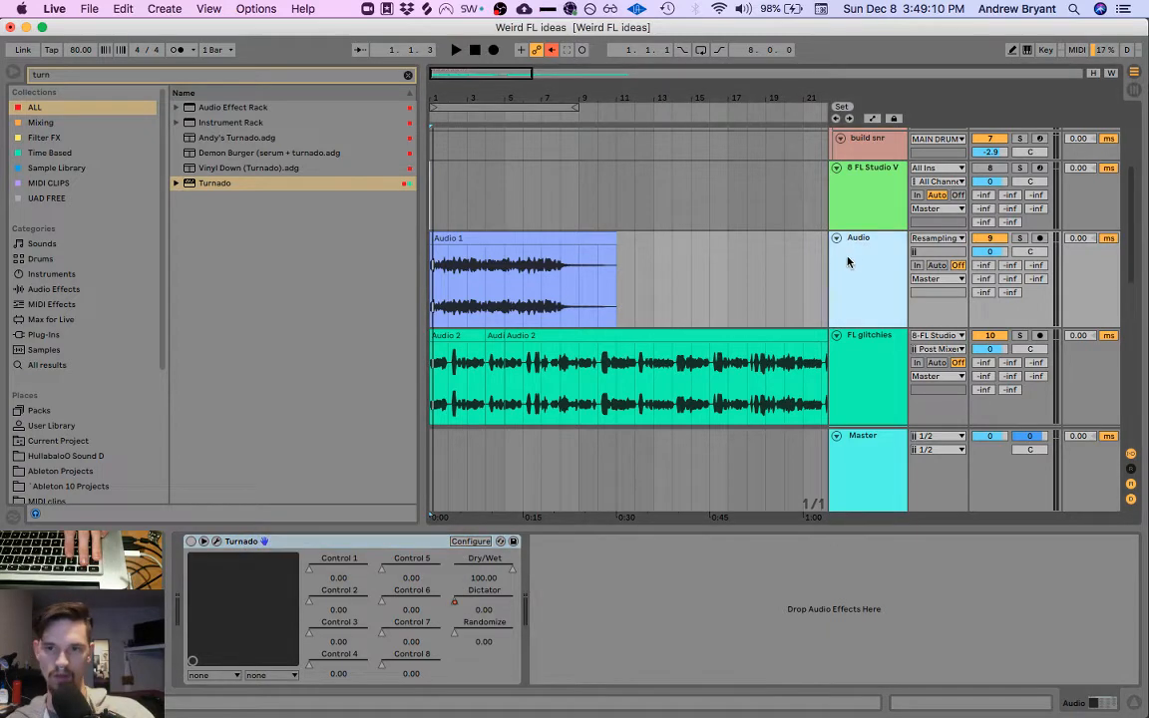
pyautogui.click(471, 335)
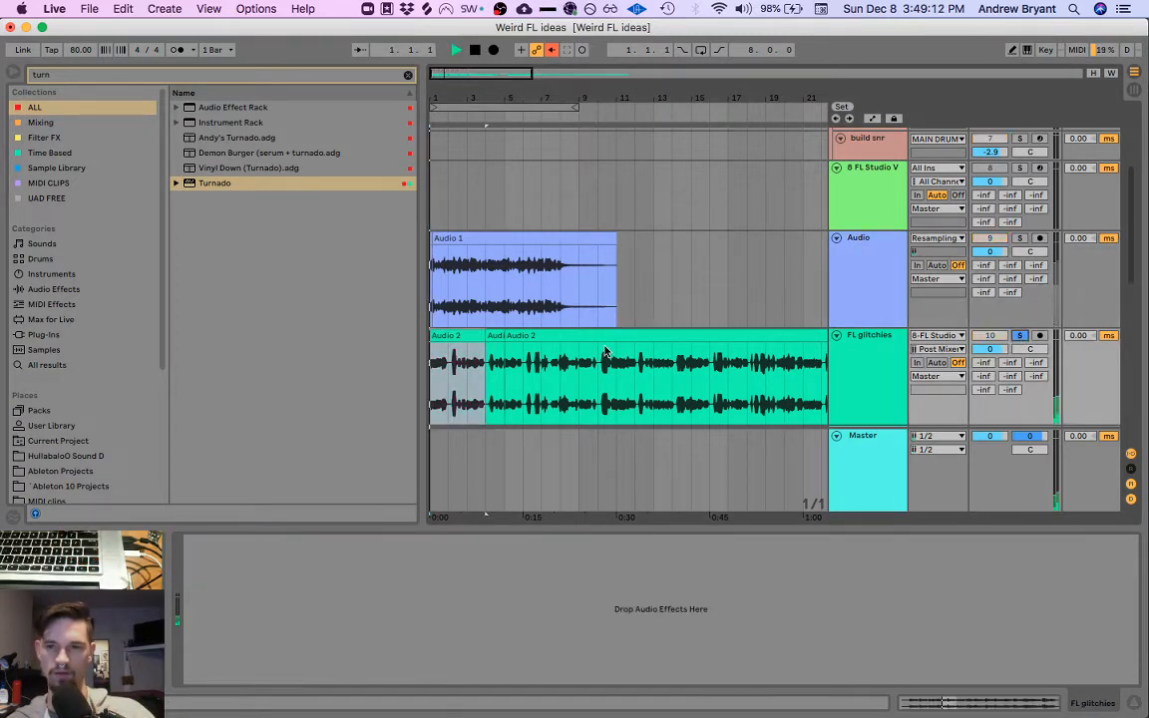
pyautogui.click(560, 366)
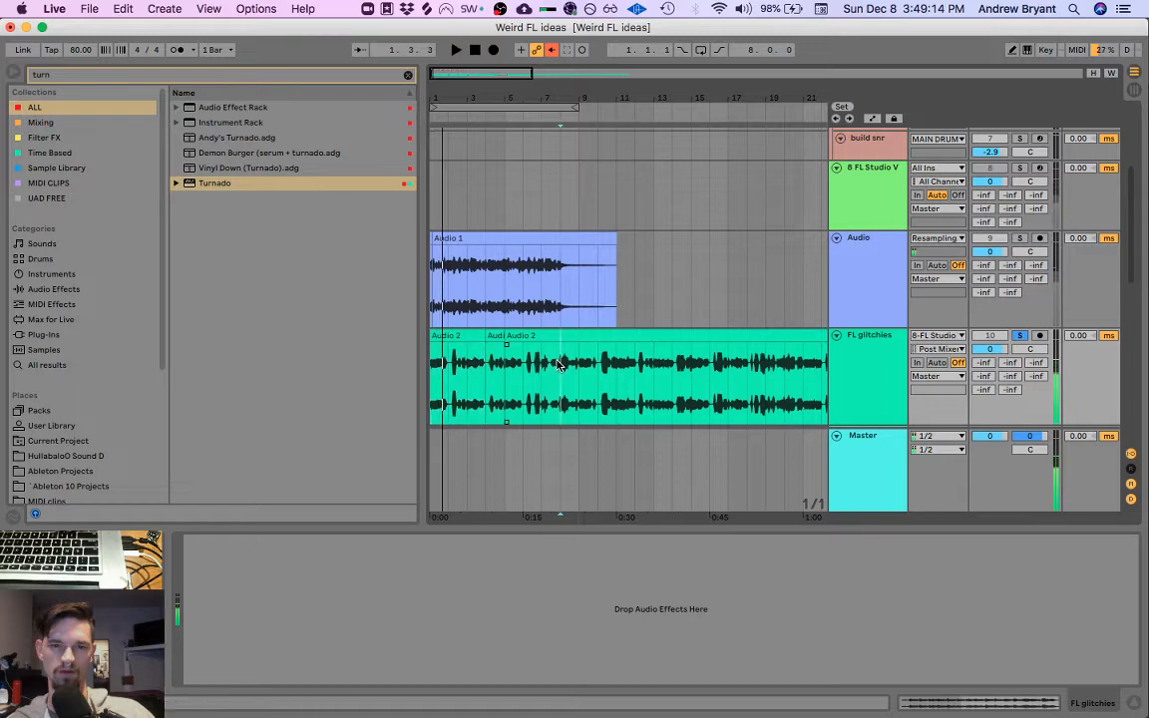
pyautogui.click(854, 401)
# Step: Search the browser for "shaper" and load ShaperBox onto the FL glitchies track
pyautogui.click(94, 74)
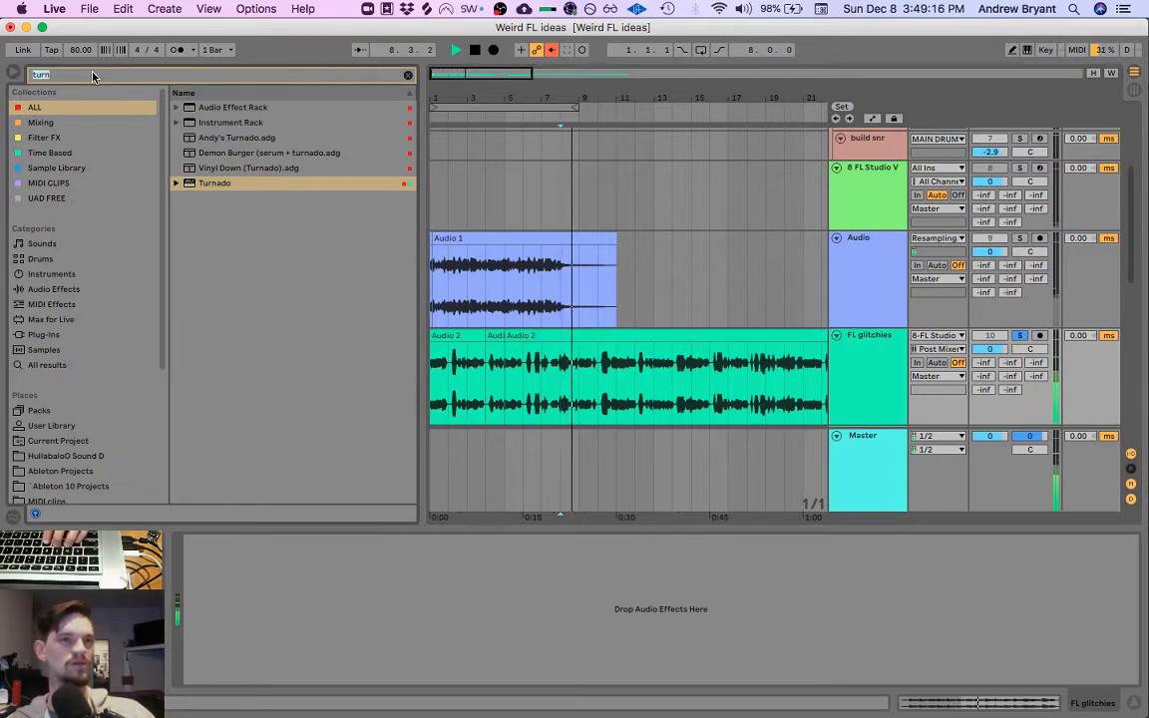
pyautogui.write('shaper')
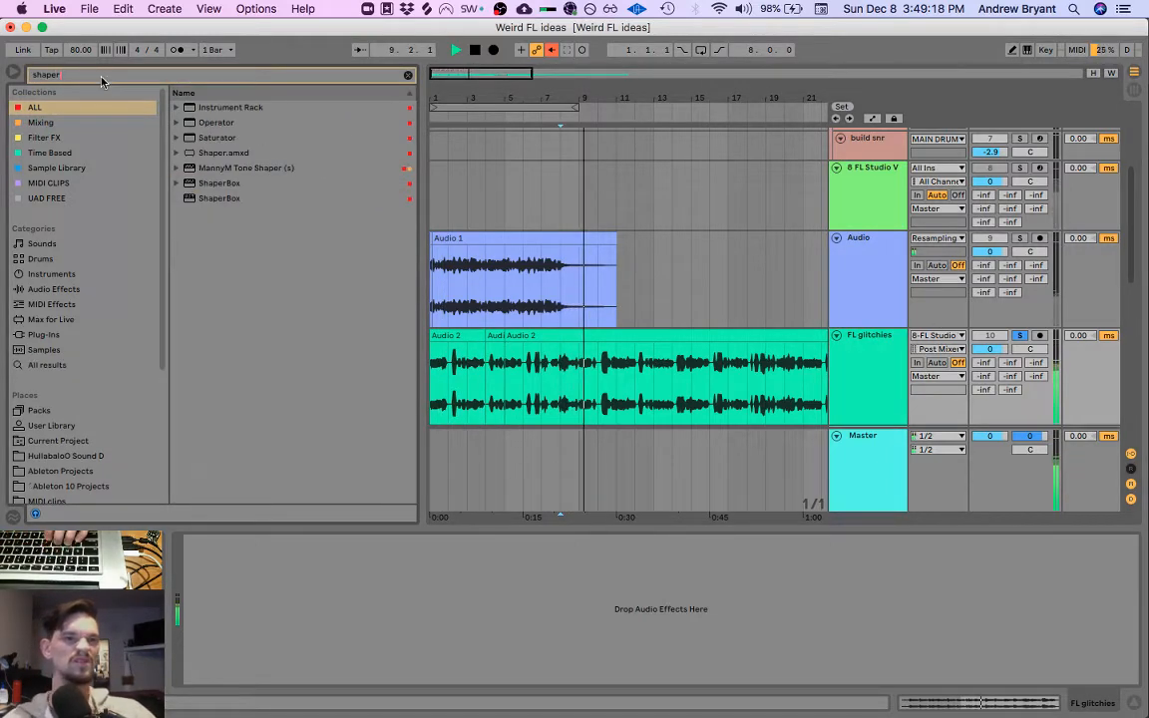
pyautogui.click(213, 199)
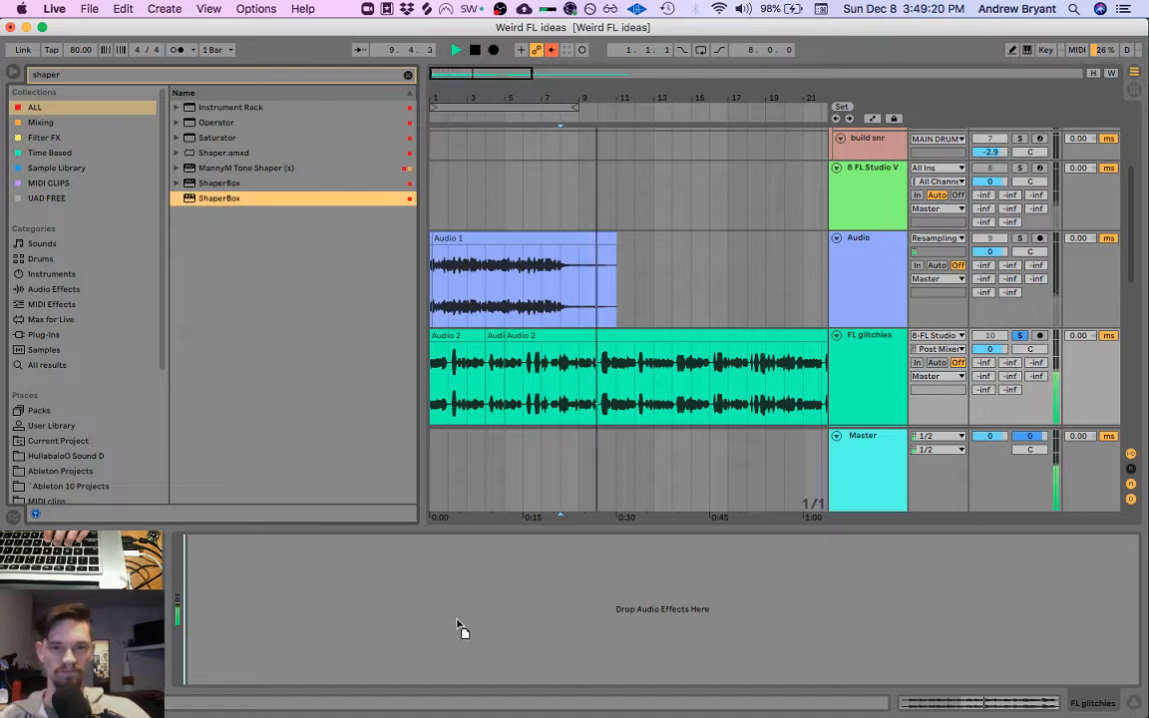
pyautogui.moveTo(458, 599); pyautogui.dragTo(411, 567)
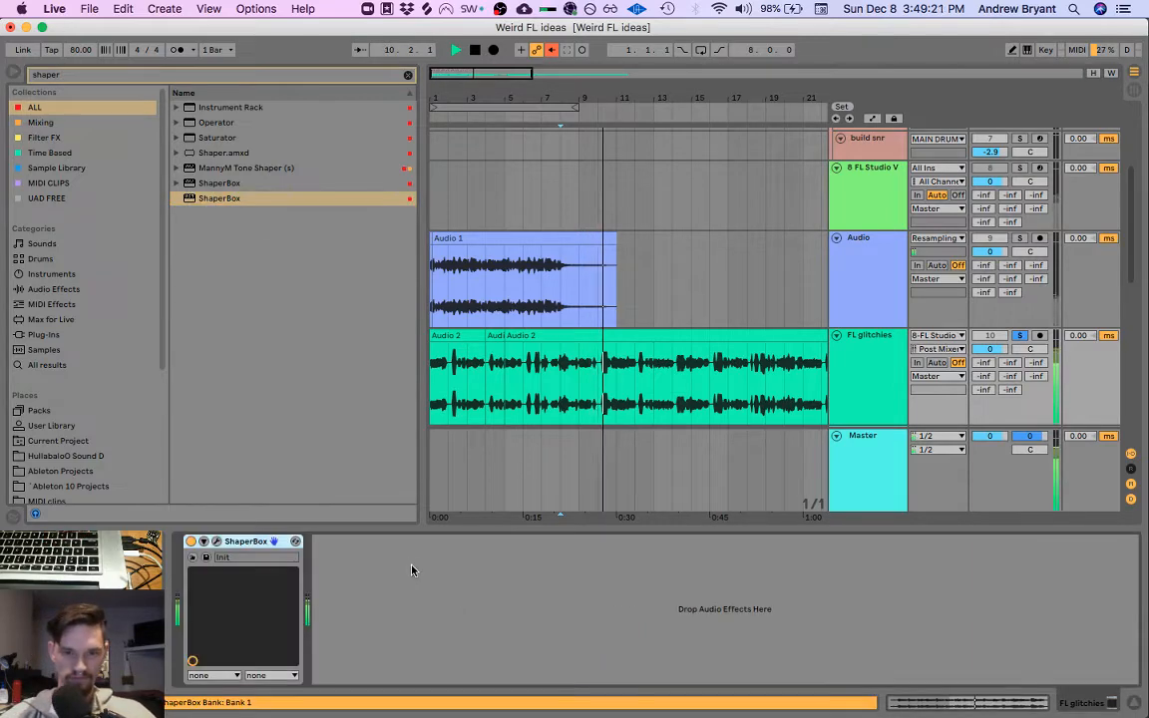
# Step: Open the ShaperBox editor, add the Time shaper, and move the window clear of the device chain
pyautogui.click(216, 542)
pyautogui.click(341, 394)
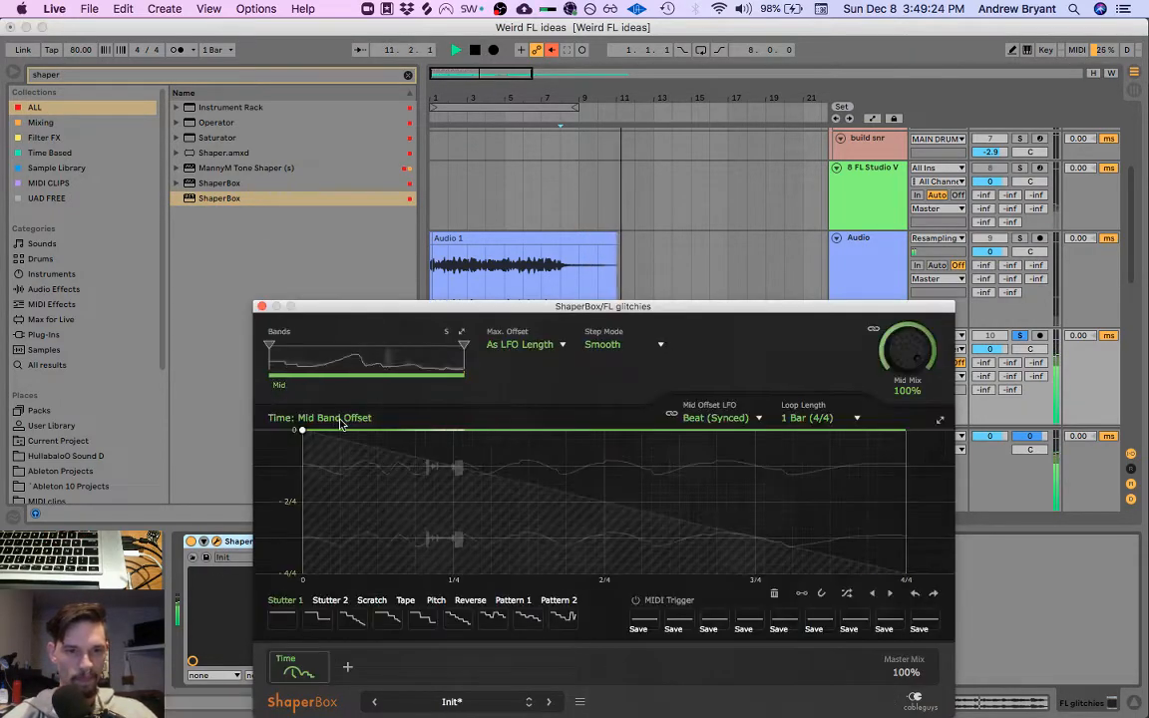
pyautogui.moveTo(462, 315); pyautogui.dragTo(521, 226)
# Step: Shape the Mid Band Offset curve with a point at zero just before 1/4 and a curved dip on each side
pyautogui.click(556, 382)
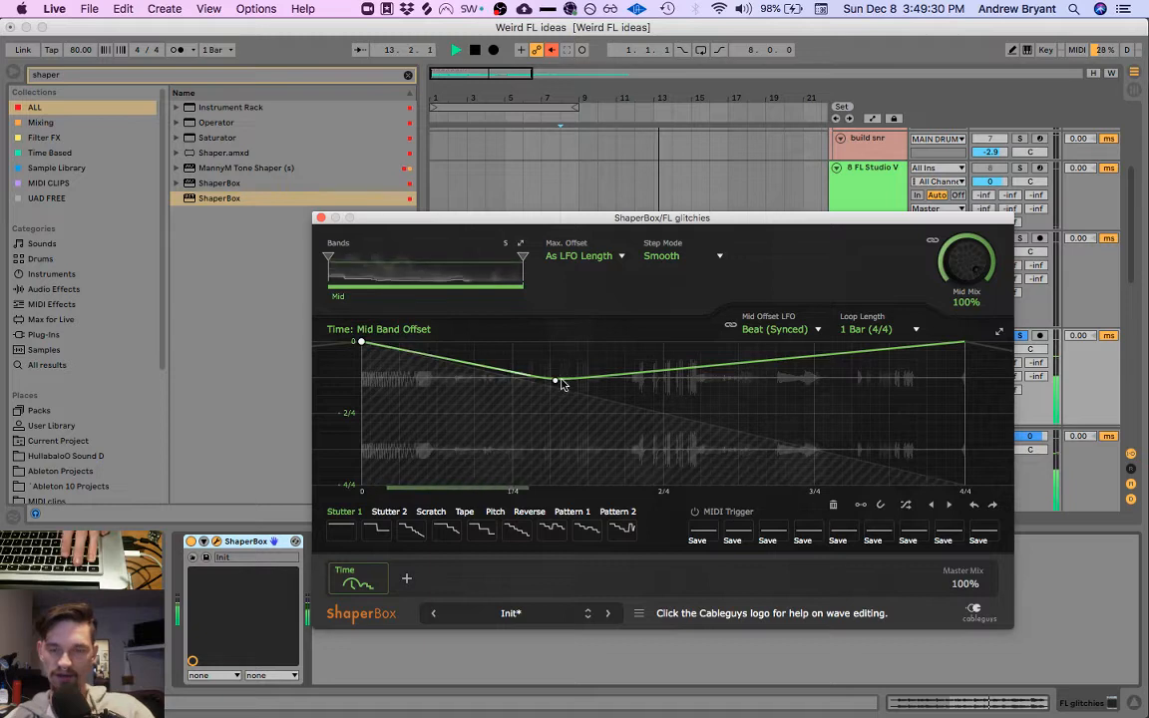
pyautogui.moveTo(555, 382); pyautogui.dragTo(570, 344)
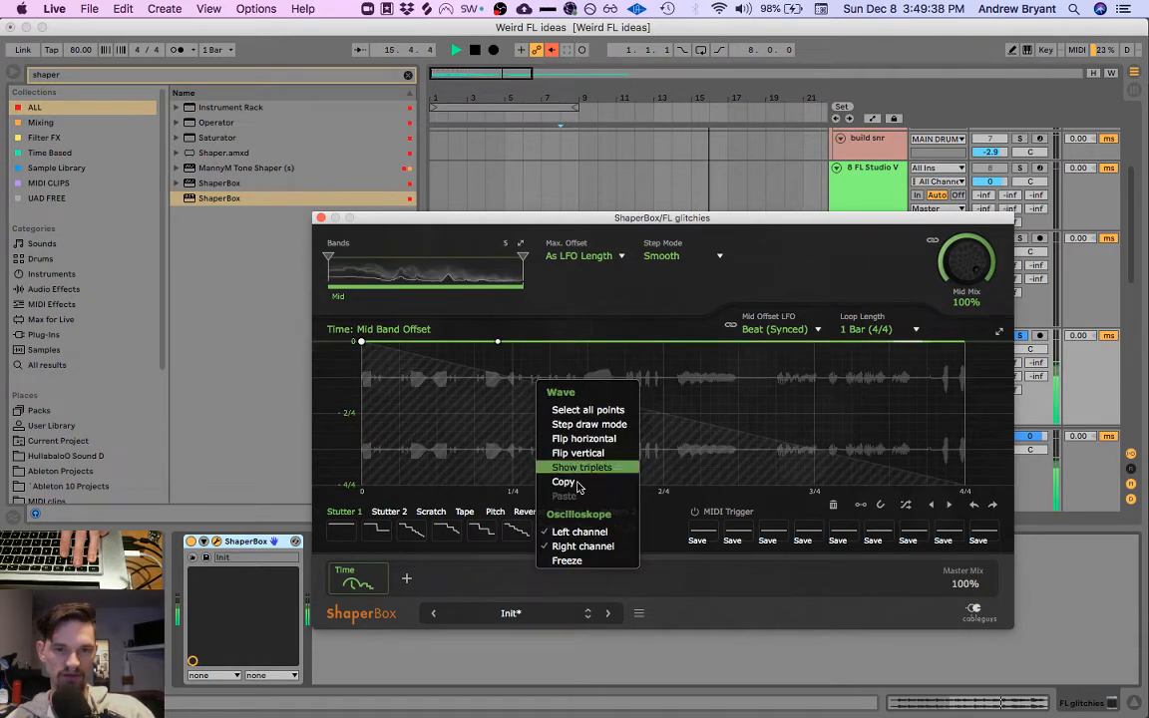
pyautogui.click(503, 360)
pyautogui.rightClick(518, 359)
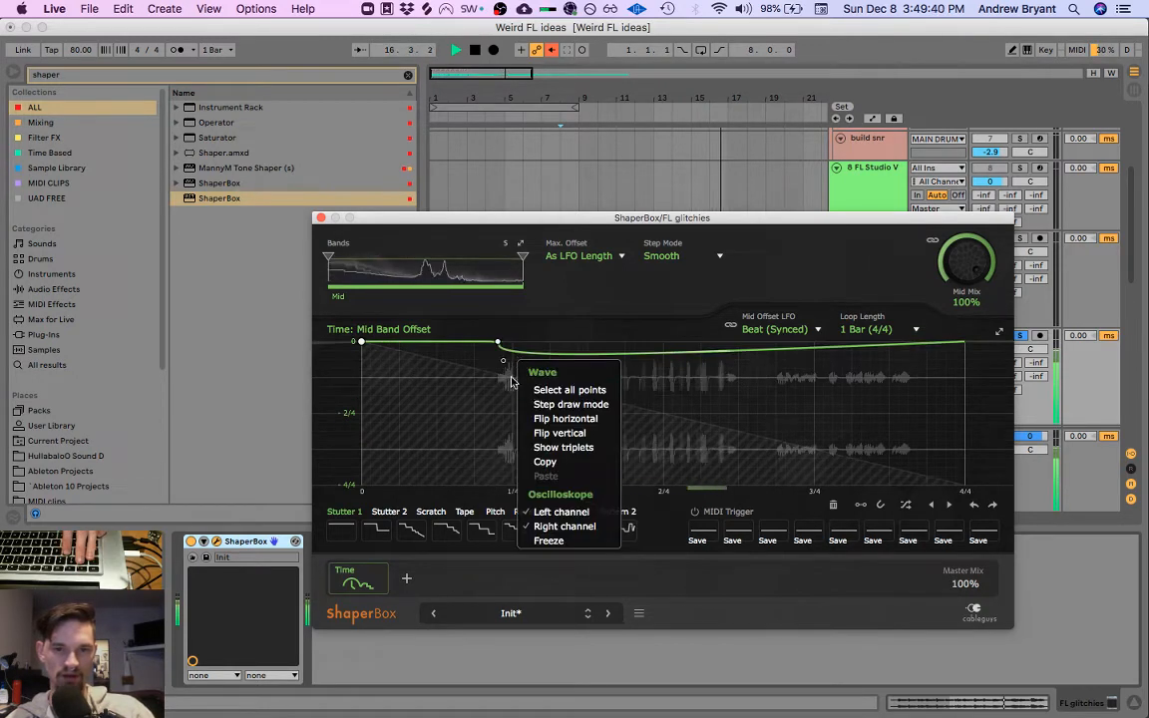
pyautogui.click(495, 373)
pyautogui.moveTo(504, 361); pyautogui.dragTo(602, 422)
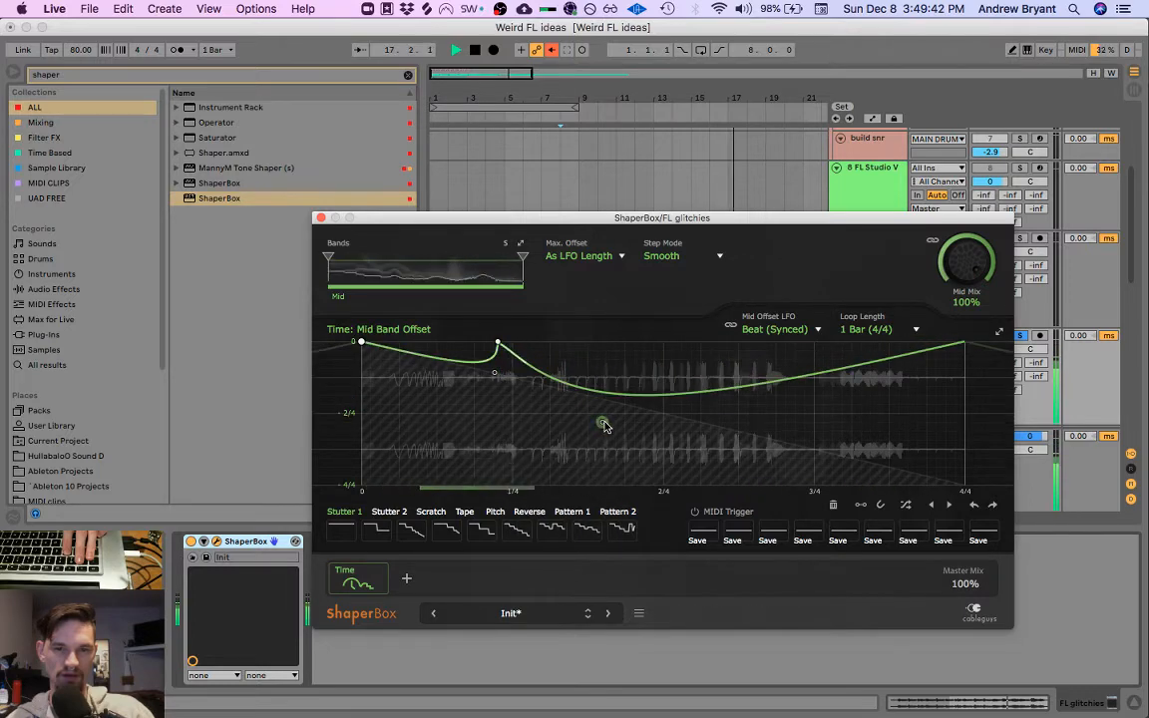
# Step: Add soft points to the offset curve to form peaks near 2/4 and before 3/4, with a dip between them
pyautogui.rightClick(672, 351)
pyautogui.click(627, 374)
pyautogui.rightClick(662, 377)
pyautogui.click(651, 356)
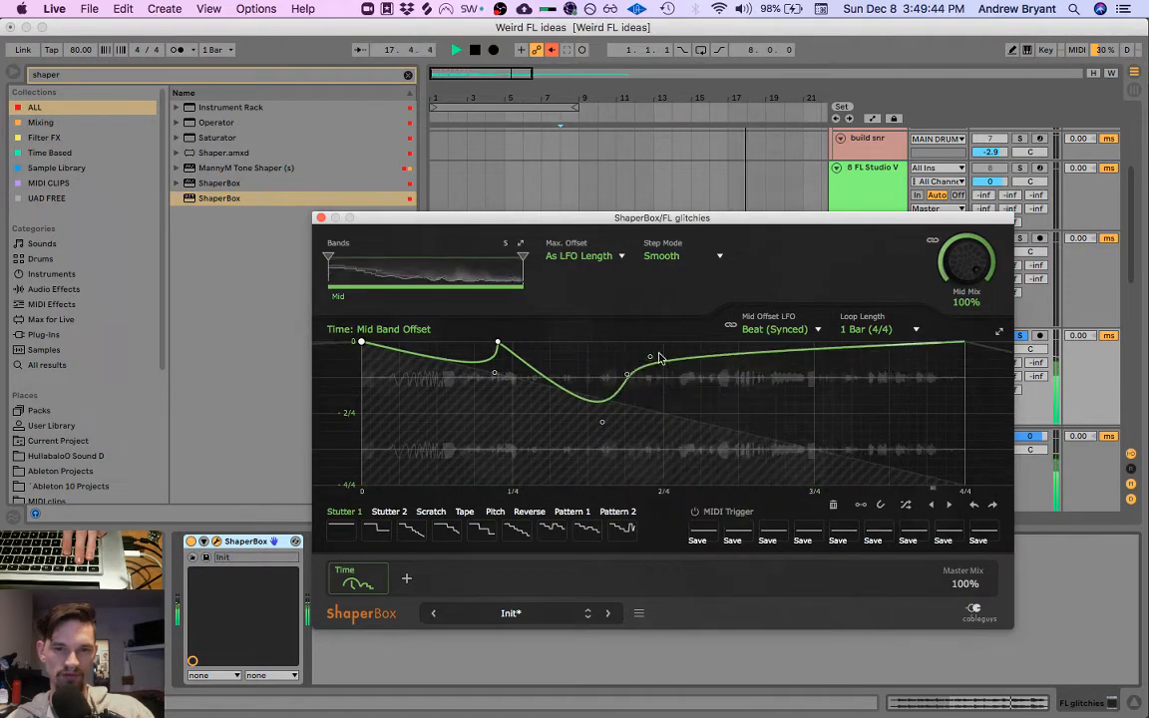
pyautogui.click(658, 354)
pyautogui.rightClick(701, 394)
pyautogui.click(682, 395)
pyautogui.click(721, 396)
pyautogui.click(725, 414)
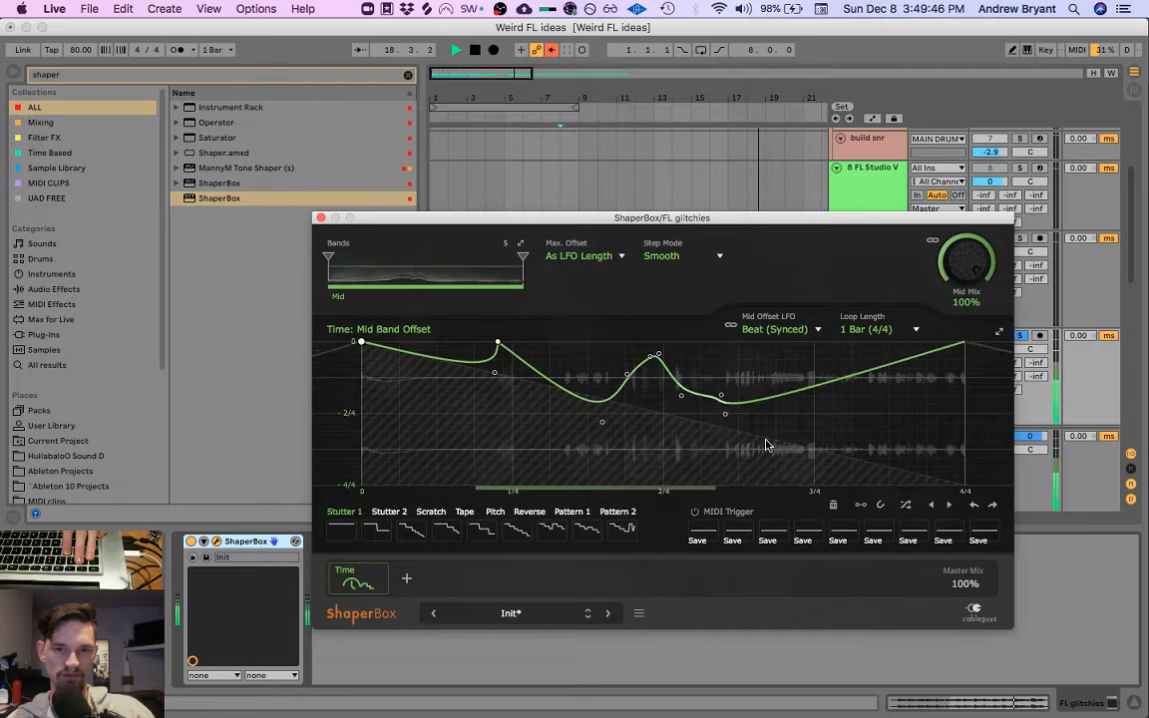
pyautogui.click(763, 378)
pyautogui.click(764, 354)
pyautogui.click(777, 407)
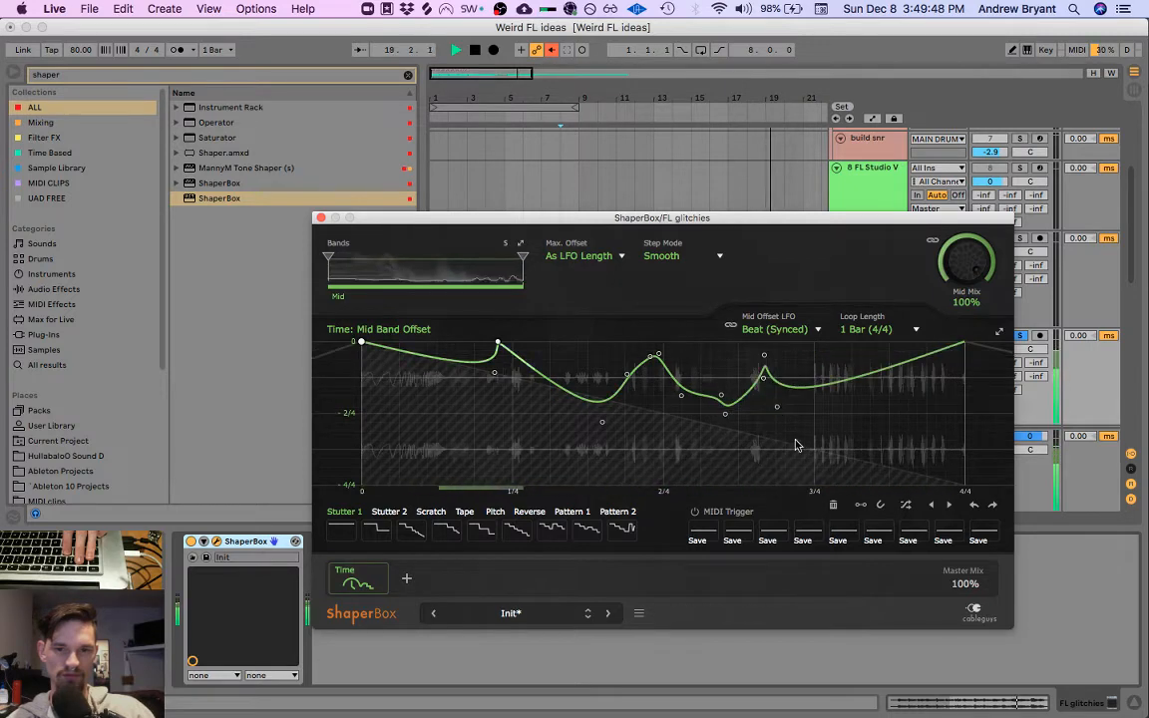
# Step: Extend the offset curve with a deep dip around 3/4, followed by another peak and a jagged dip just before 4/4
pyautogui.click(798, 447)
pyautogui.click(823, 456)
pyautogui.click(835, 469)
pyautogui.click(846, 392)
pyautogui.click(893, 422)
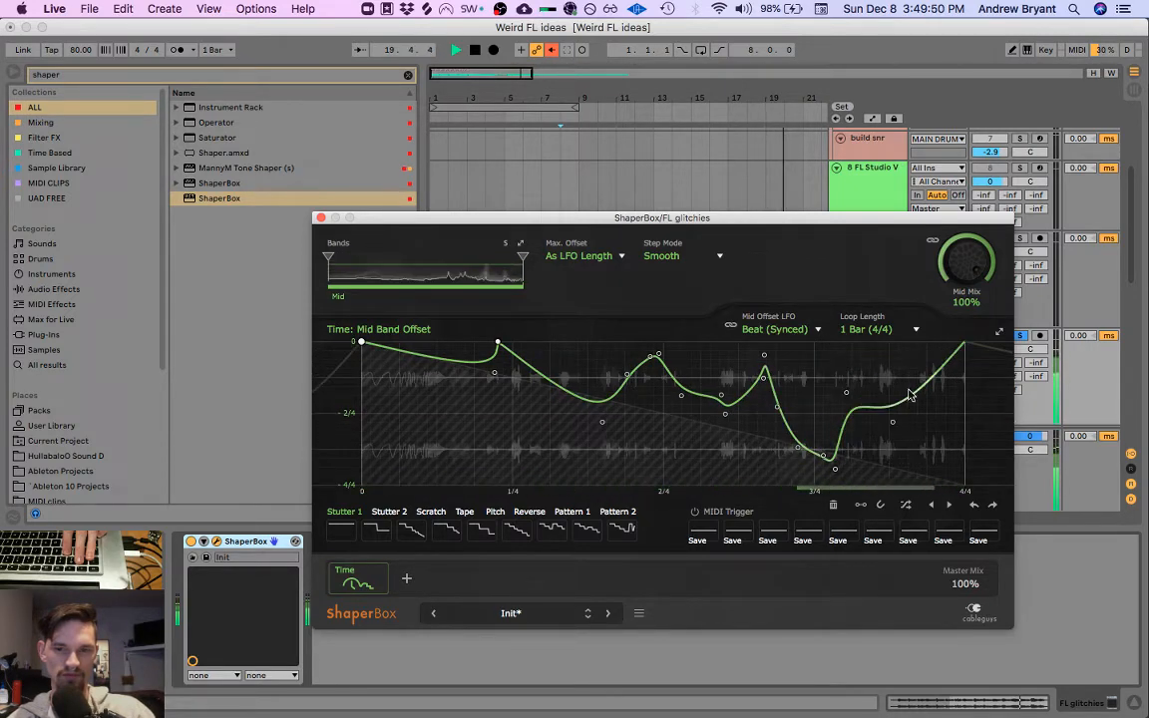
pyautogui.click(893, 360)
pyautogui.click(949, 401)
pyautogui.click(929, 451)
pyautogui.click(953, 468)
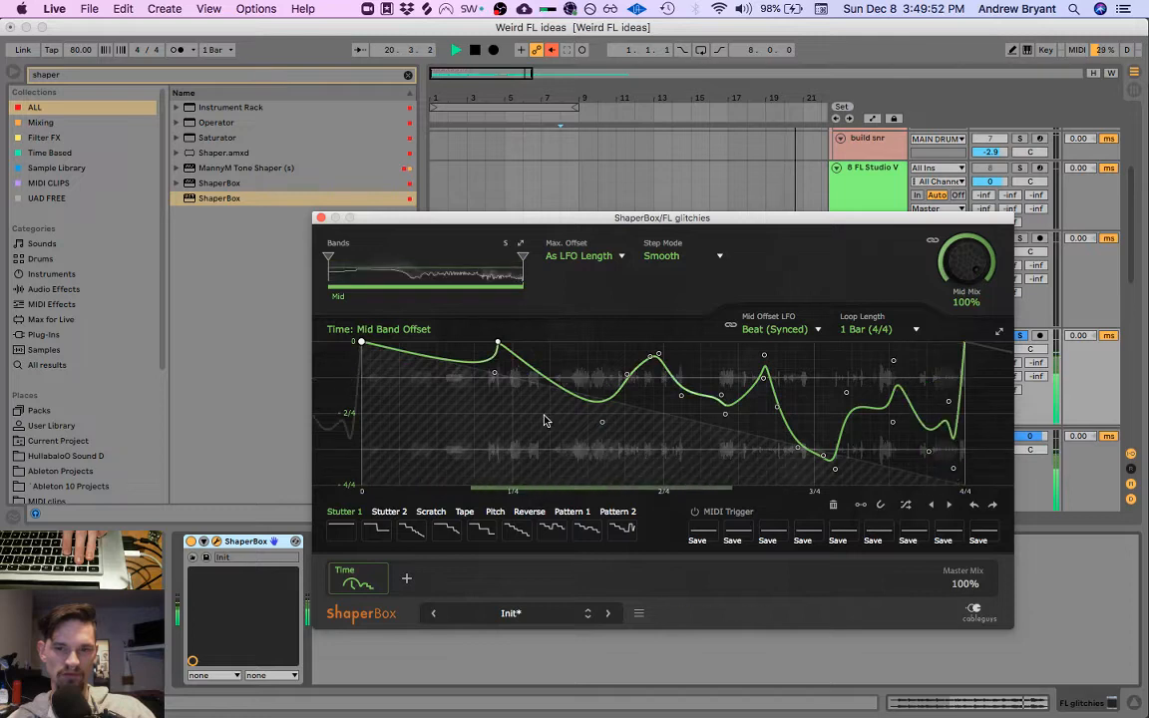
# Step: Add more peaks and dips to the first half of the offset curve, with two points at zero before the 1/4 mark
pyautogui.click(556, 356)
pyautogui.click(523, 394)
pyautogui.click(472, 422)
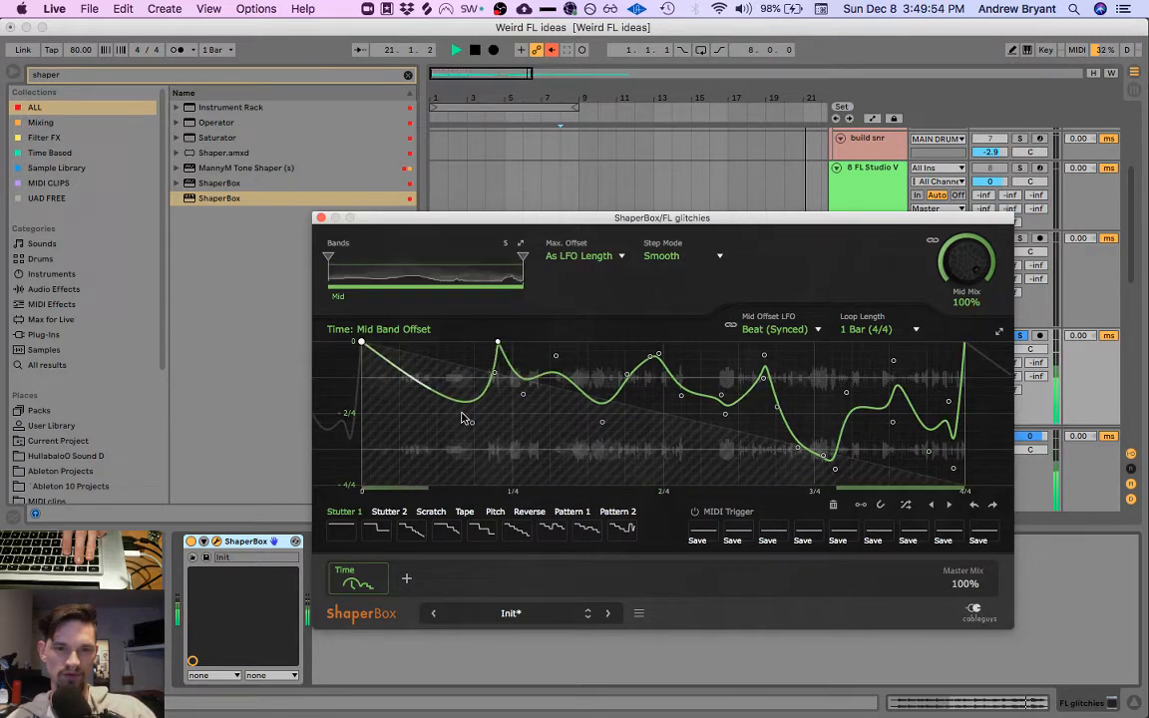
pyautogui.click(410, 400)
pyautogui.click(428, 358)
pyautogui.click(461, 352)
pyautogui.moveTo(489, 359); pyautogui.dragTo(464, 342)
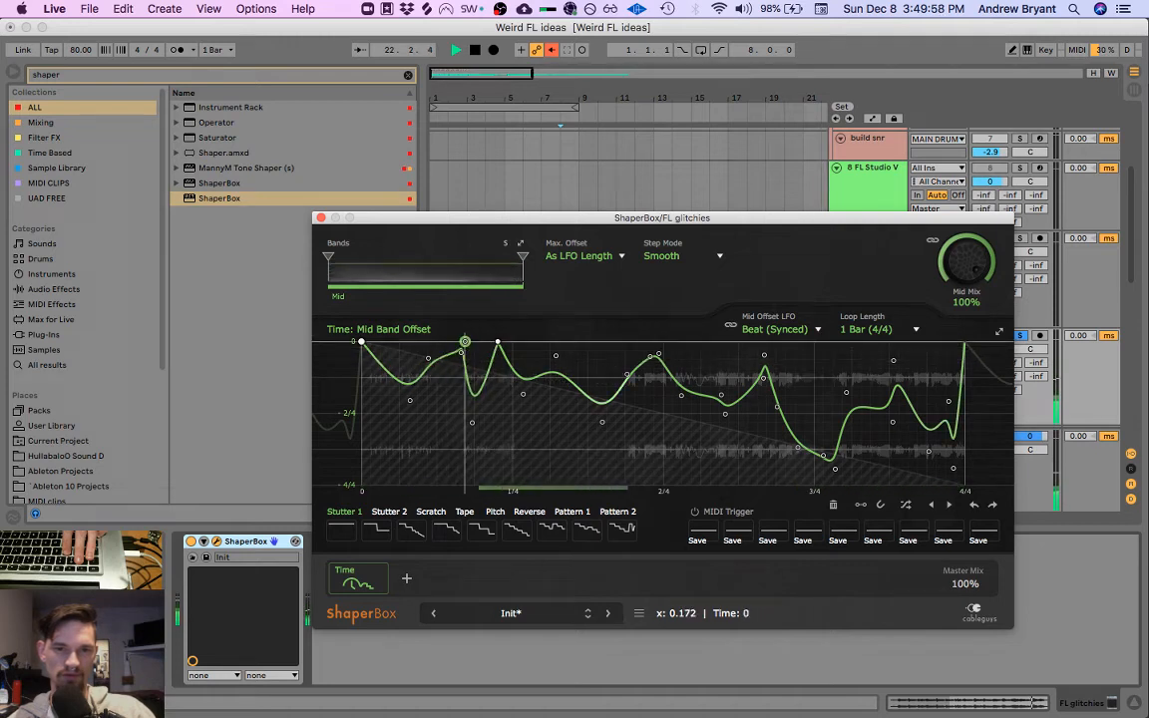
pyautogui.click(472, 342)
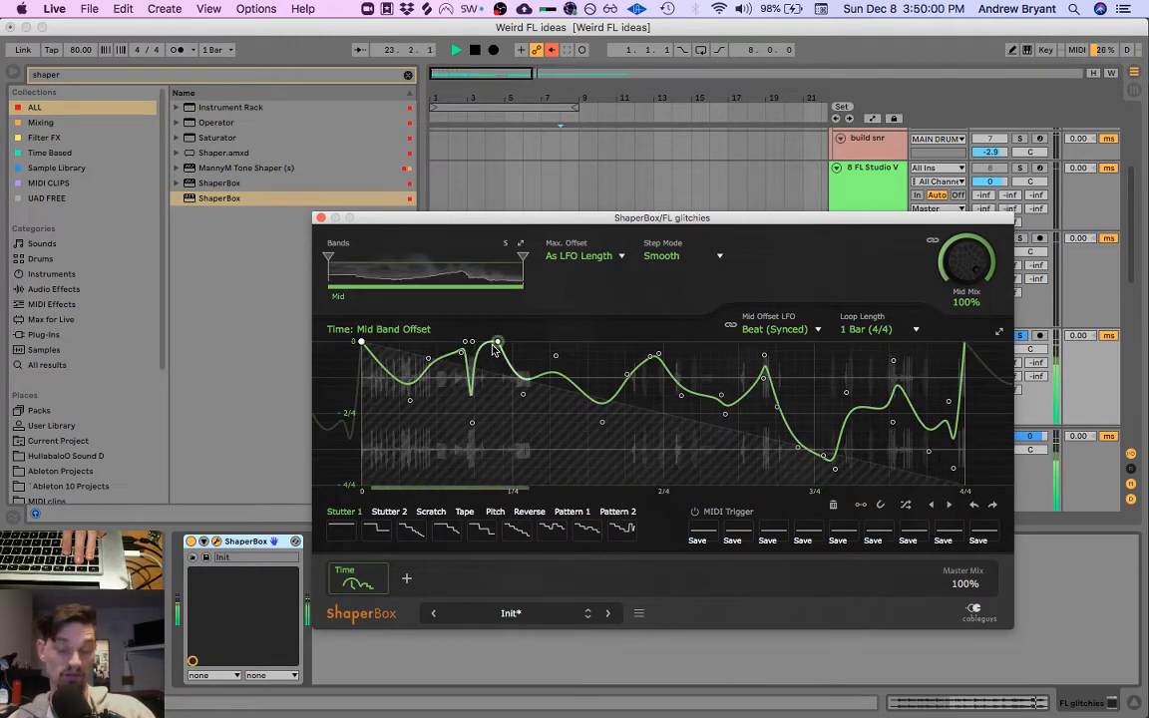
pyautogui.moveTo(461, 352); pyautogui.dragTo(442, 373)
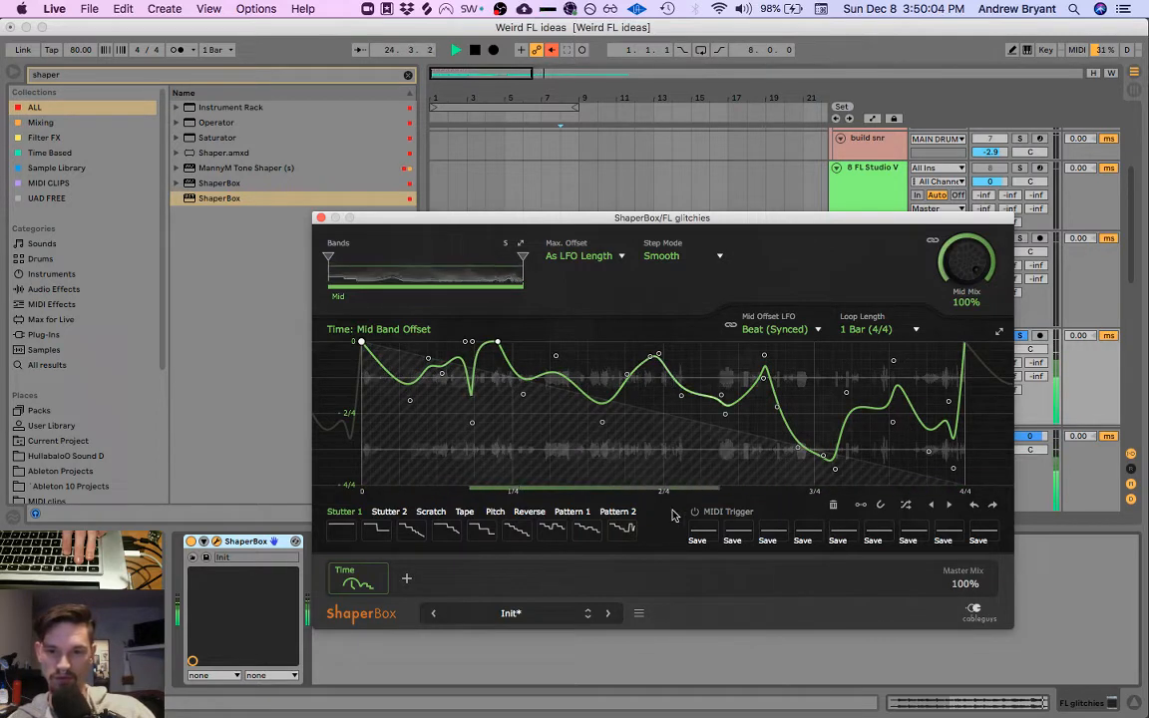
# Step: Apply the Pattern 1 wave to the Mid Band Offset and close the ShaperBox window
pyautogui.click(573, 512)
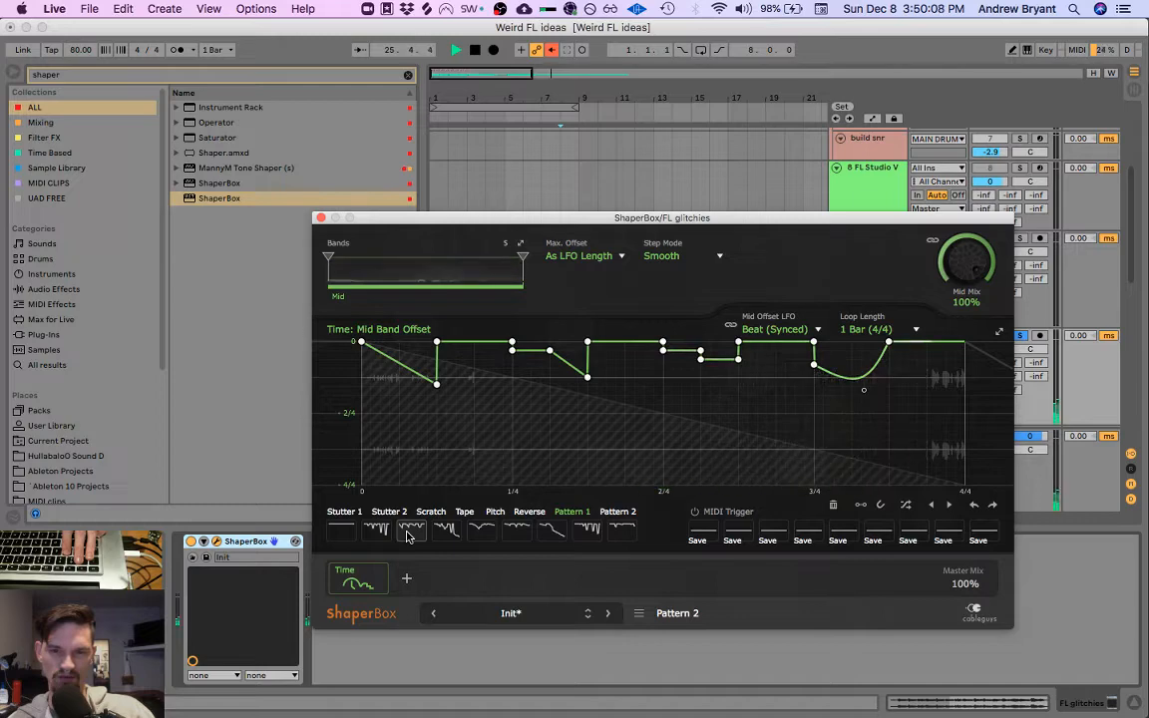
pyautogui.click(320, 218)
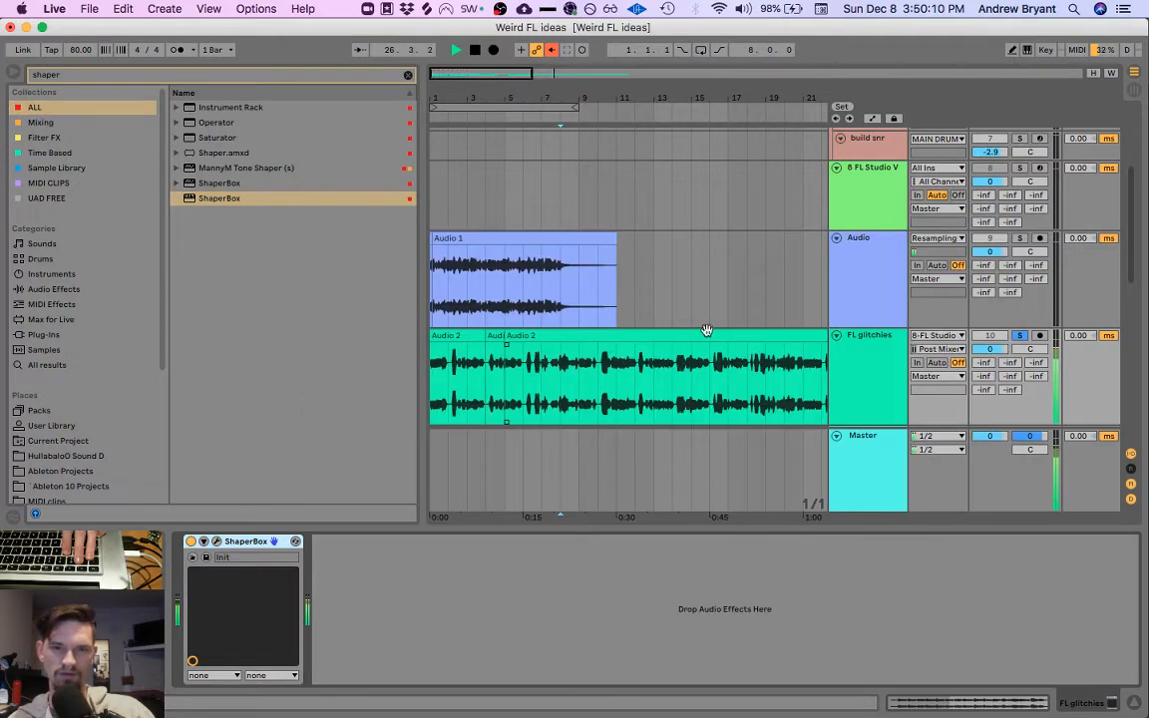
# Step: Stop playback and unsolo the FL glitchies track
pyautogui.moveTo(559, 91); pyautogui.dragTo(560, 88)
pyautogui.press('space')
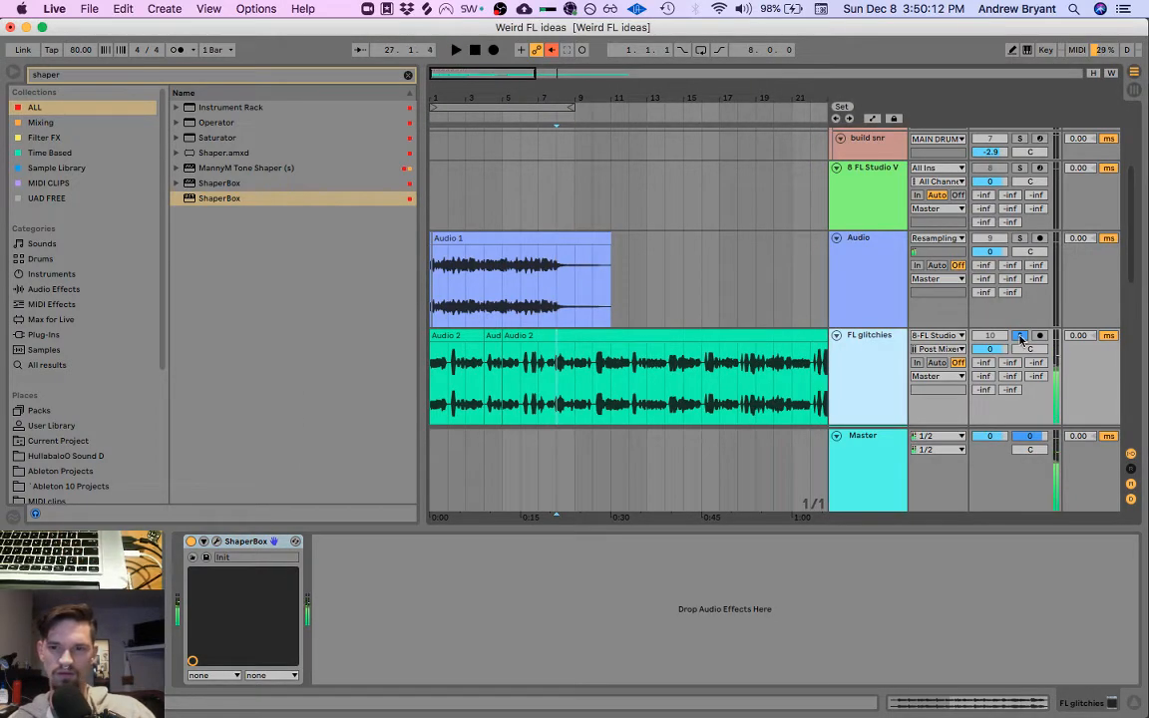
pyautogui.click(1020, 336)
pyautogui.click(861, 376)
# Step: Solo the FL glitchies 2 track numbered 12 and play it from the start of the arrangement
pyautogui.moveTo(666, 103); pyautogui.dragTo(666, 72)
pyautogui.scroll(-3, 627, 233)
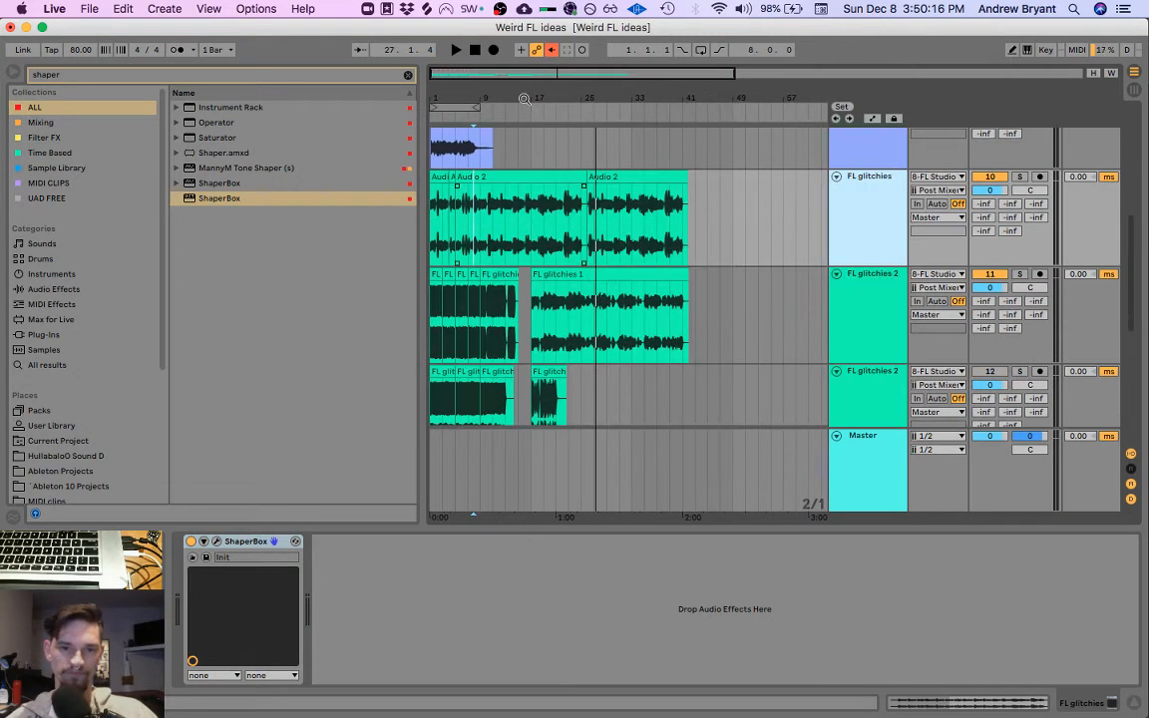
pyautogui.moveTo(472, 92); pyautogui.dragTo(482, 289)
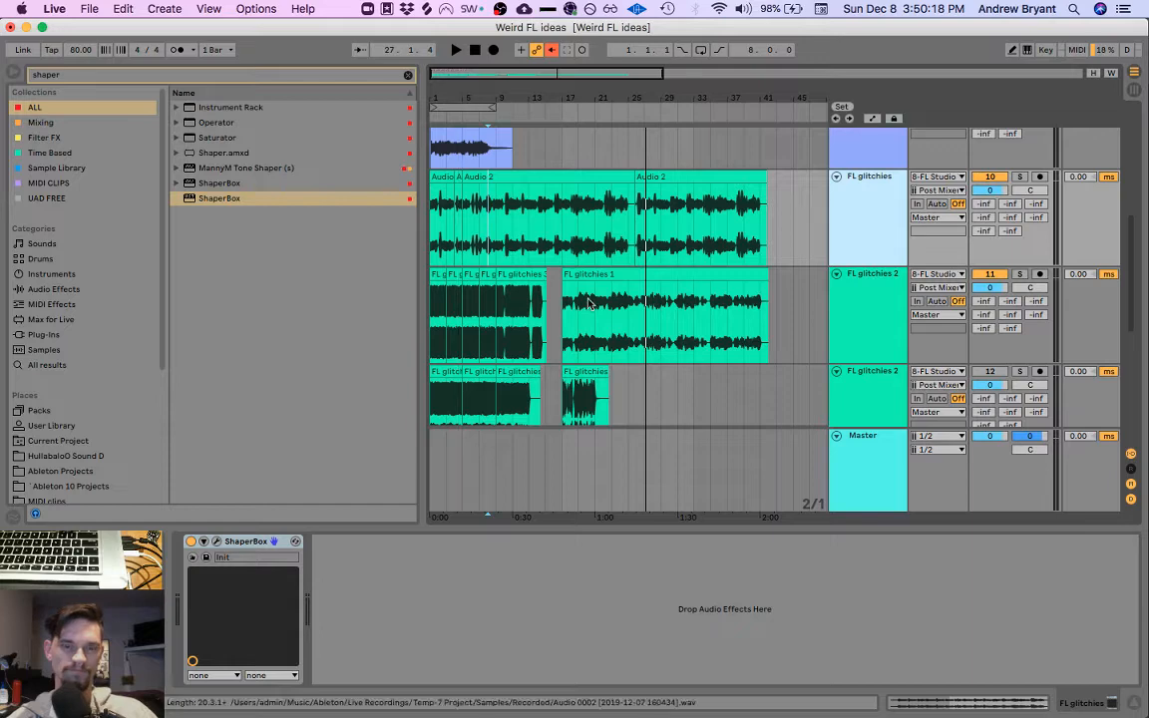
pyautogui.click(968, 384)
pyautogui.press('space')
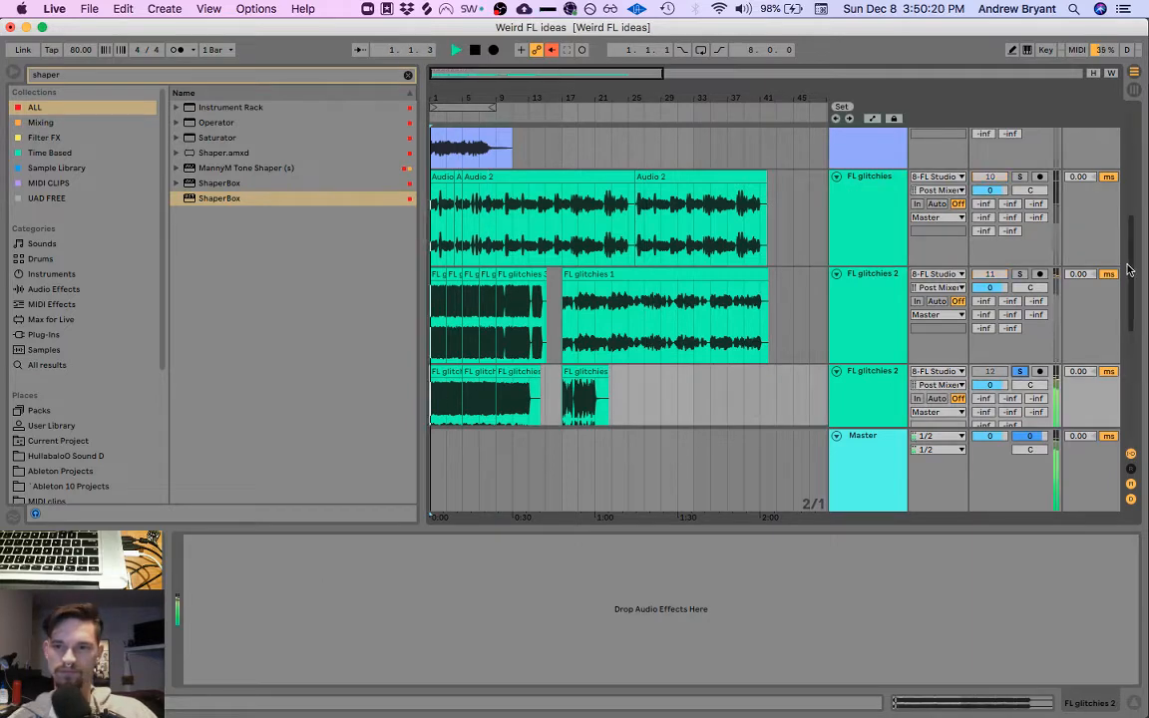
# Step: Select the FL glitchies 2 1 clip at bar 17 and restart playback from it
pyautogui.scroll(-10, 1135, 333)
pyautogui.moveTo(1134, 404); pyautogui.dragTo(1136, 305)
pyautogui.click(581, 236)
pyautogui.press('space')
pyautogui.press('space')
# Step: Show the effect chain of the FL glitchies 2 track numbered 11 and delete its Glue Compressor
pyautogui.click(875, 252)
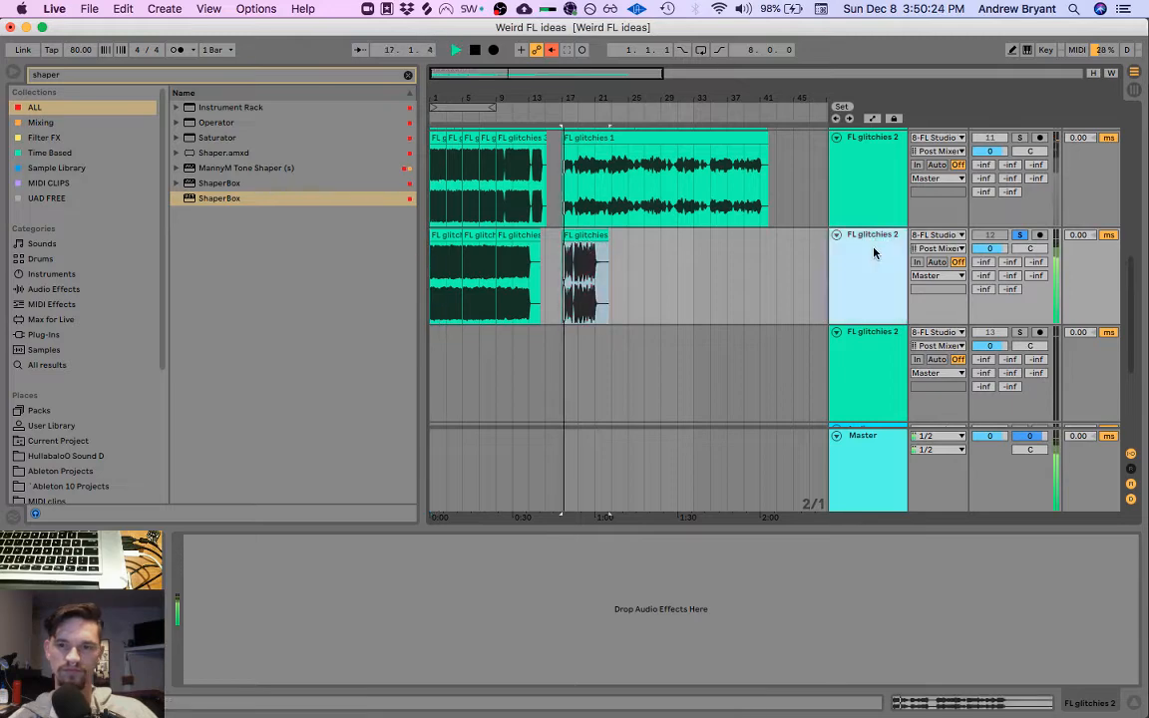
pyautogui.click(875, 214)
pyautogui.moveTo(566, 95); pyautogui.dragTo(575, 158)
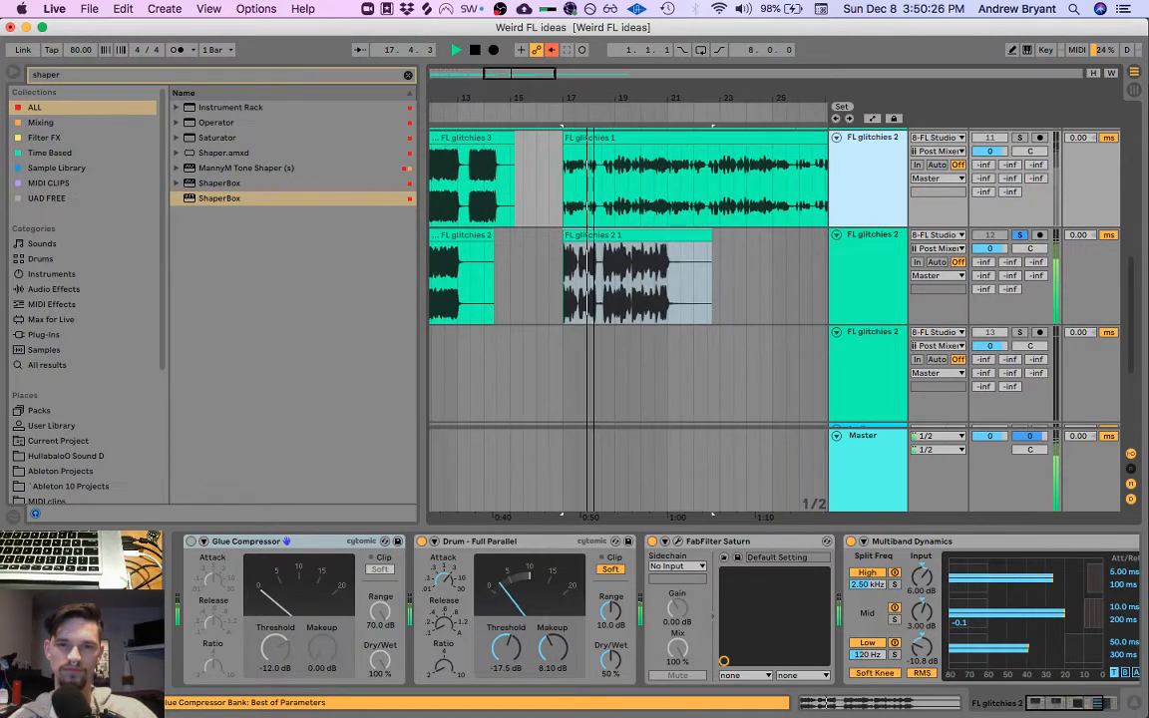
pyautogui.moveTo(594, 96); pyautogui.dragTo(595, 136)
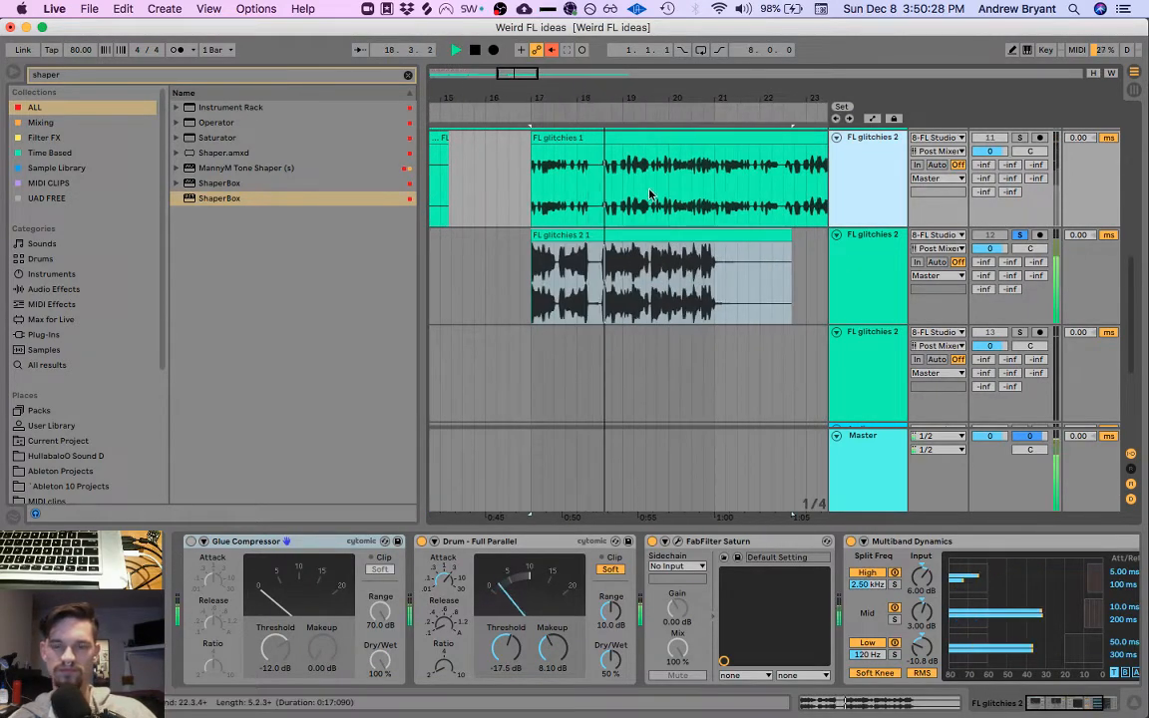
pyautogui.click(1106, 706)
pyautogui.moveTo(1106, 705); pyautogui.dragTo(1015, 705)
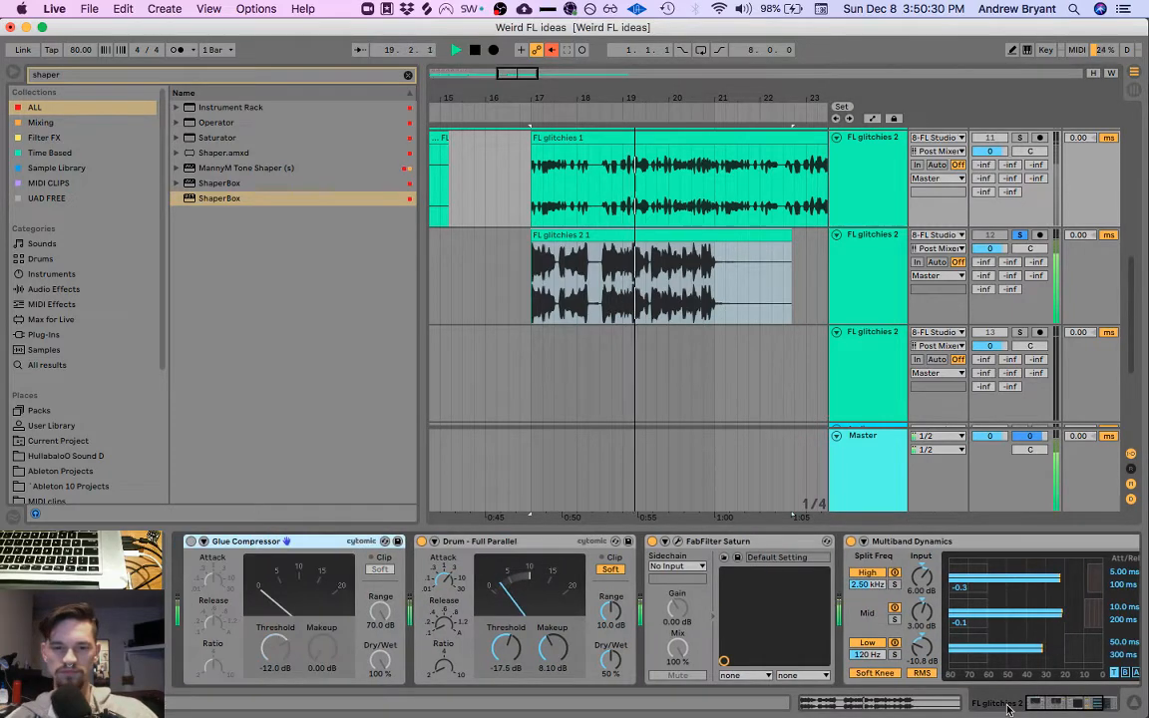
pyautogui.click(753, 549)
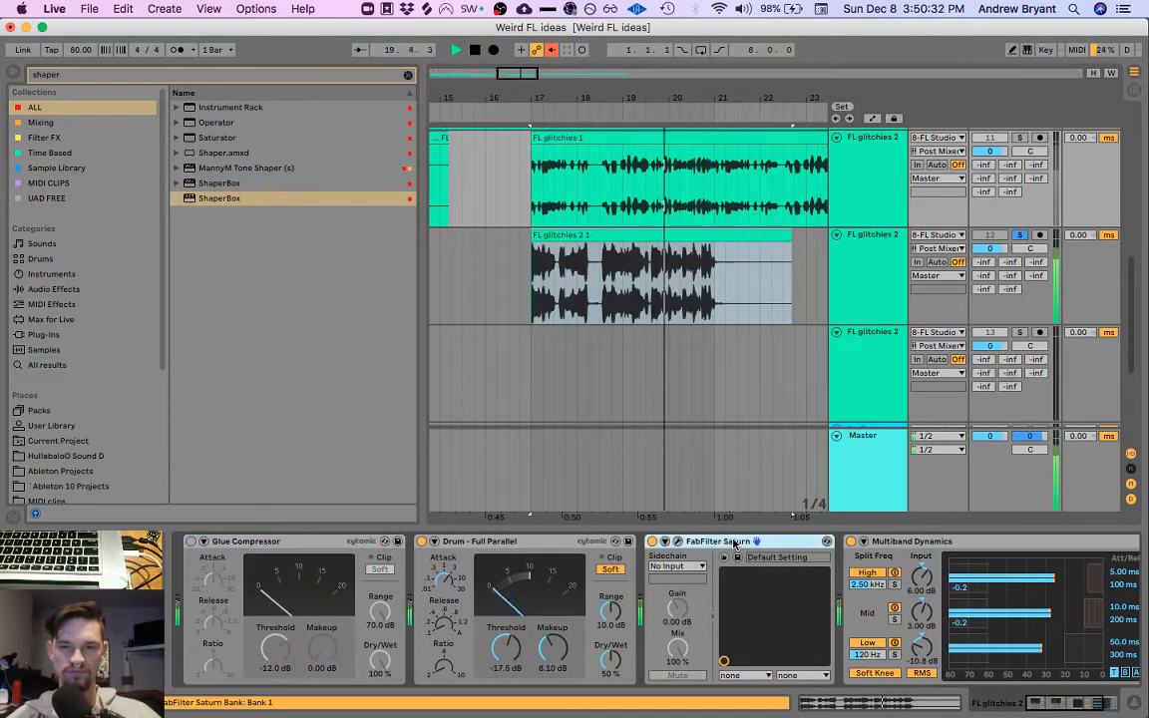
pyautogui.click(239, 542)
pyautogui.press('Delete')
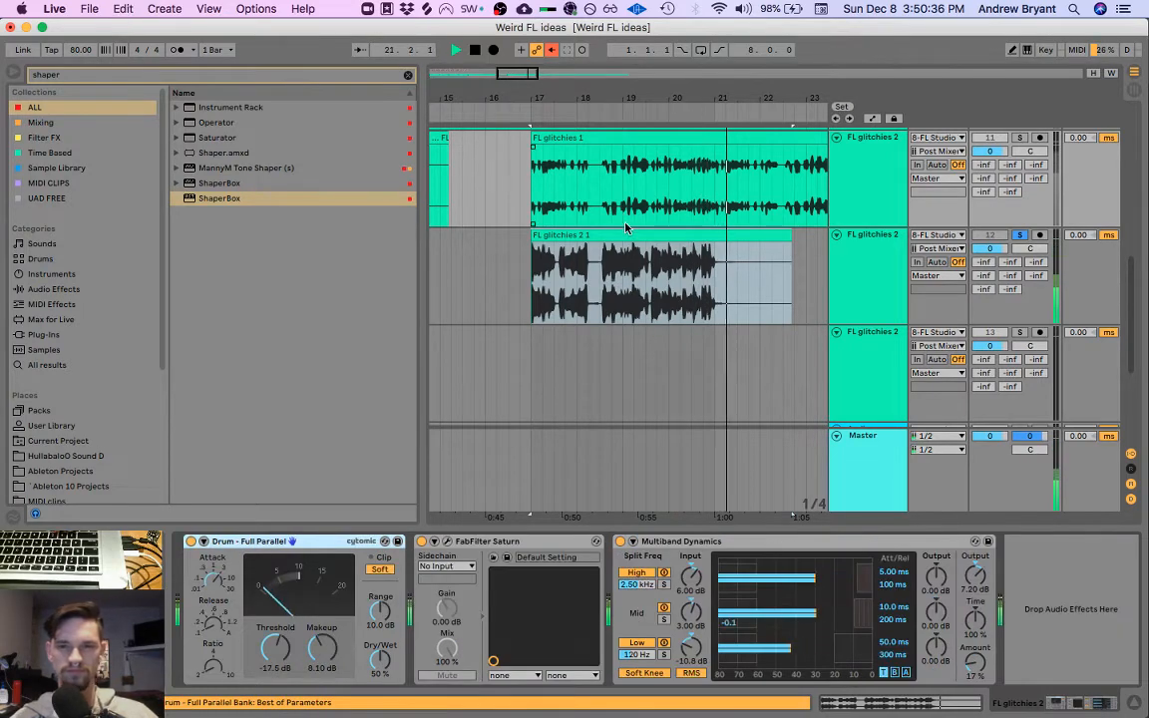
# Step: Stop playback, unsolo track 12, and play the full mix from the FL glitchies 2 1 clip at bar 17
pyautogui.click(625, 234)
pyautogui.moveTo(605, 95); pyautogui.dragTo(565, 61)
pyautogui.press('space')
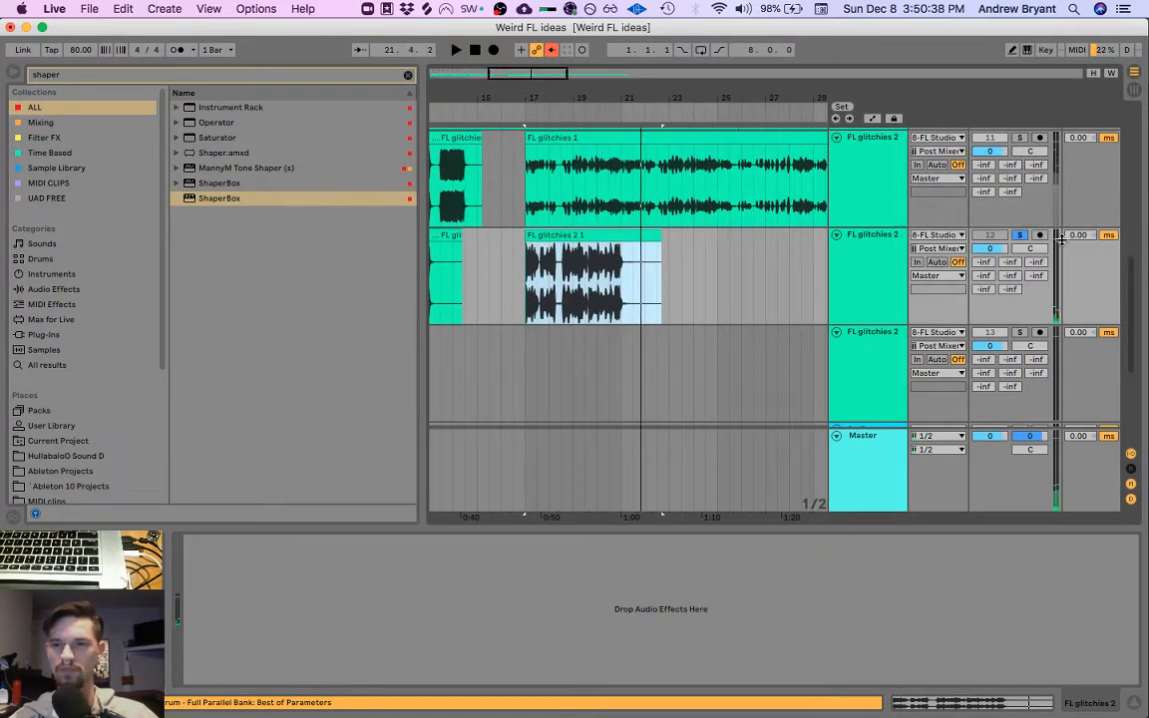
pyautogui.click(1037, 236)
pyautogui.press('space')
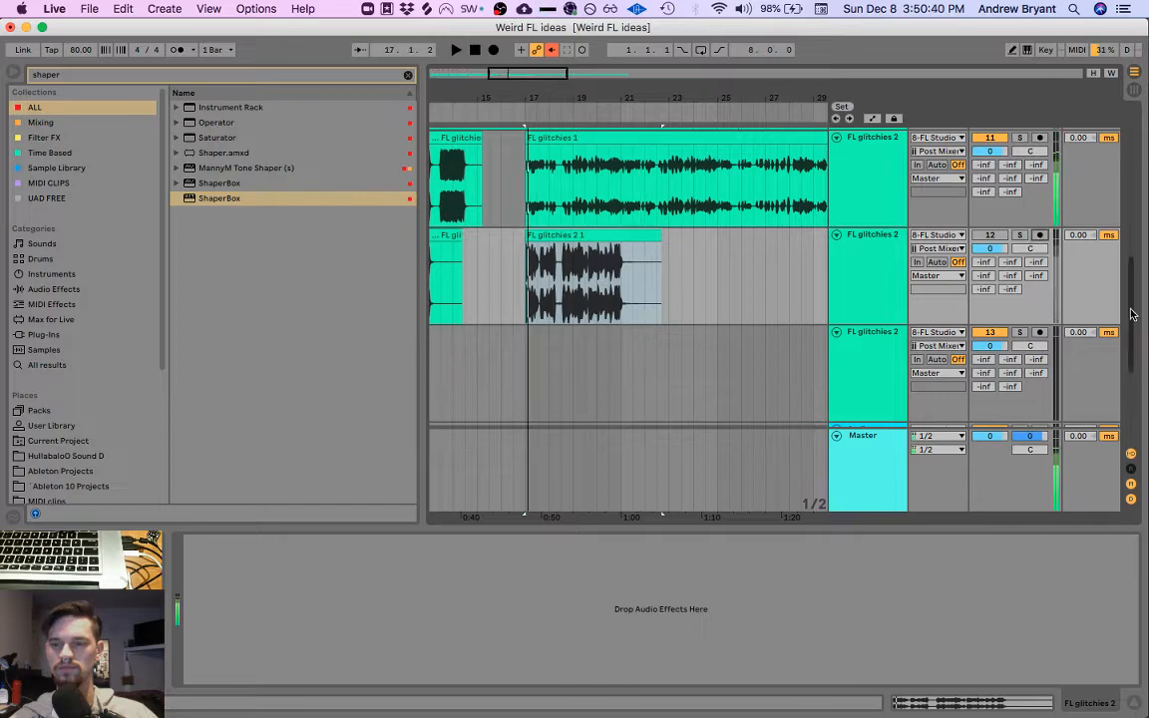
# Step: Solo the FL glitchies 2 track numbered 11 to hear it alone, and stop playback
pyautogui.moveTo(1131, 313); pyautogui.dragTo(1132, 275)
pyautogui.click(872, 279)
pyautogui.click(1019, 255)
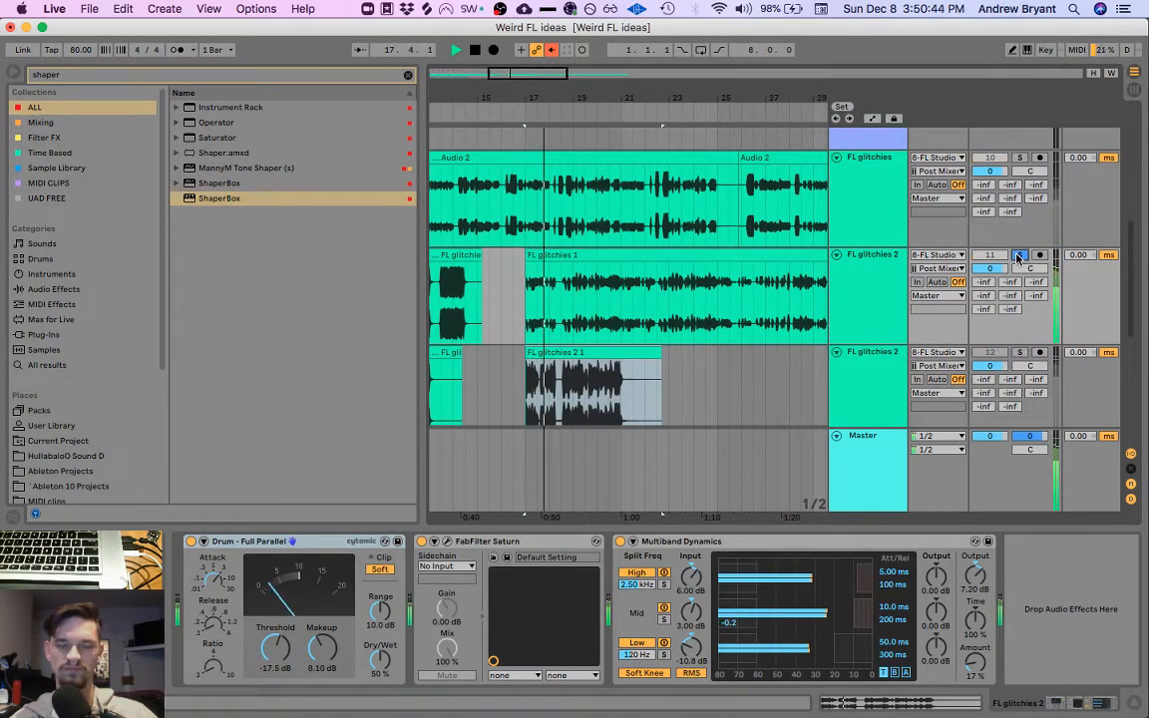
pyautogui.press('space')
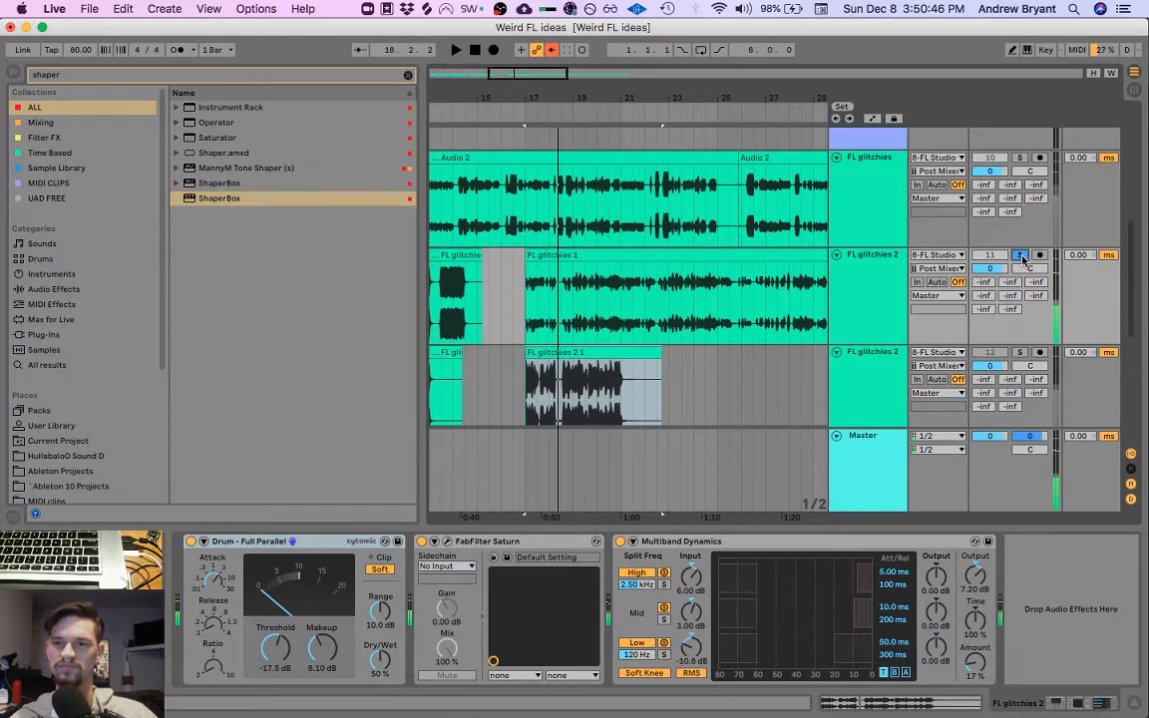
# Step: Insert a new record-armed audio track below the Audio track numbered 9 and set the start position to bar 1
pyautogui.moveTo(1132, 262); pyautogui.dragTo(1134, 215)
pyautogui.moveTo(606, 93); pyautogui.dragTo(632, 92)
pyautogui.scroll(3, 631, 218)
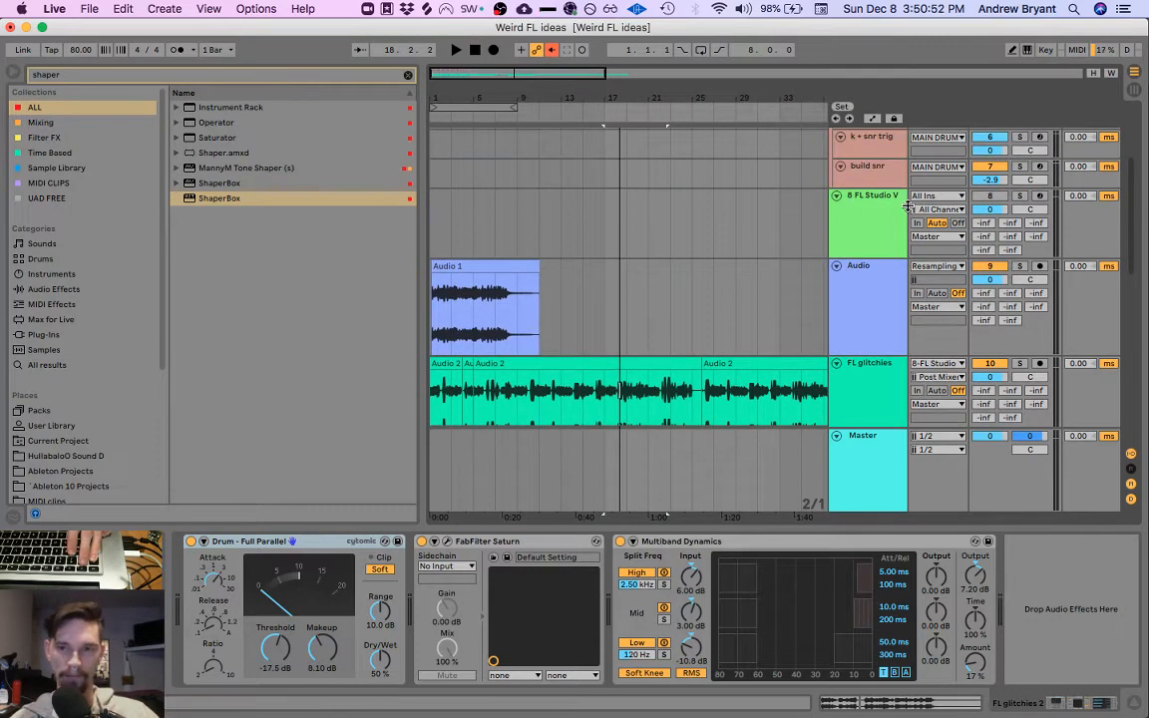
pyautogui.click(856, 218)
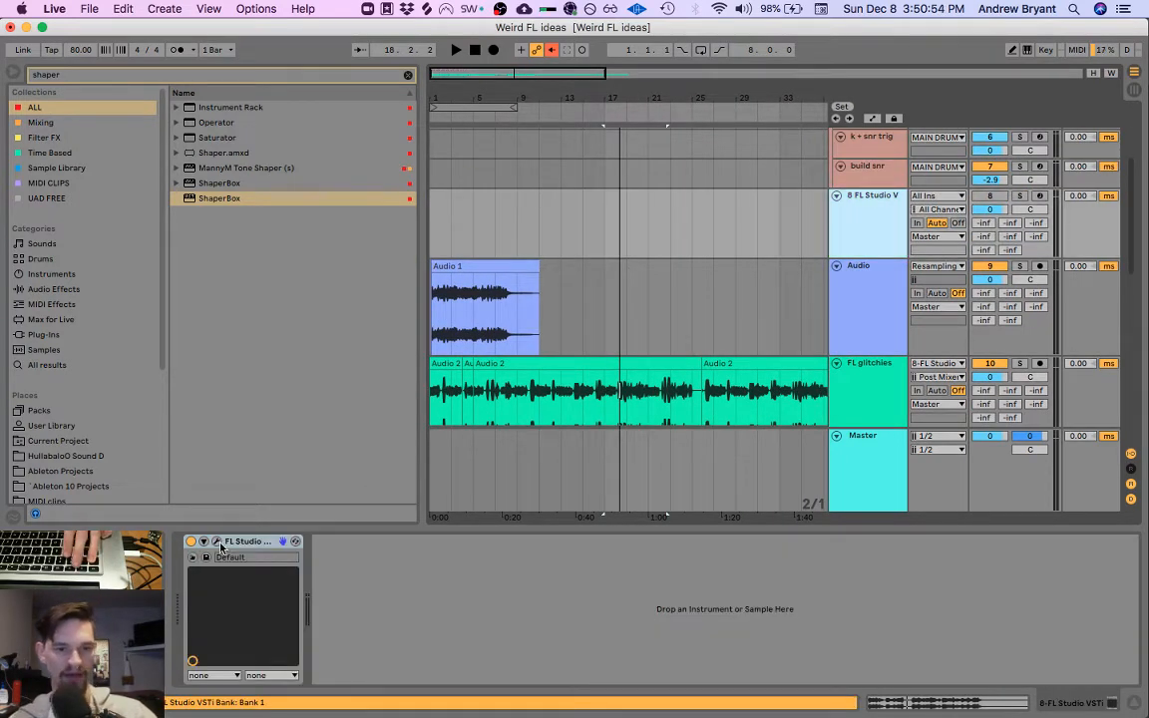
pyautogui.click(870, 305)
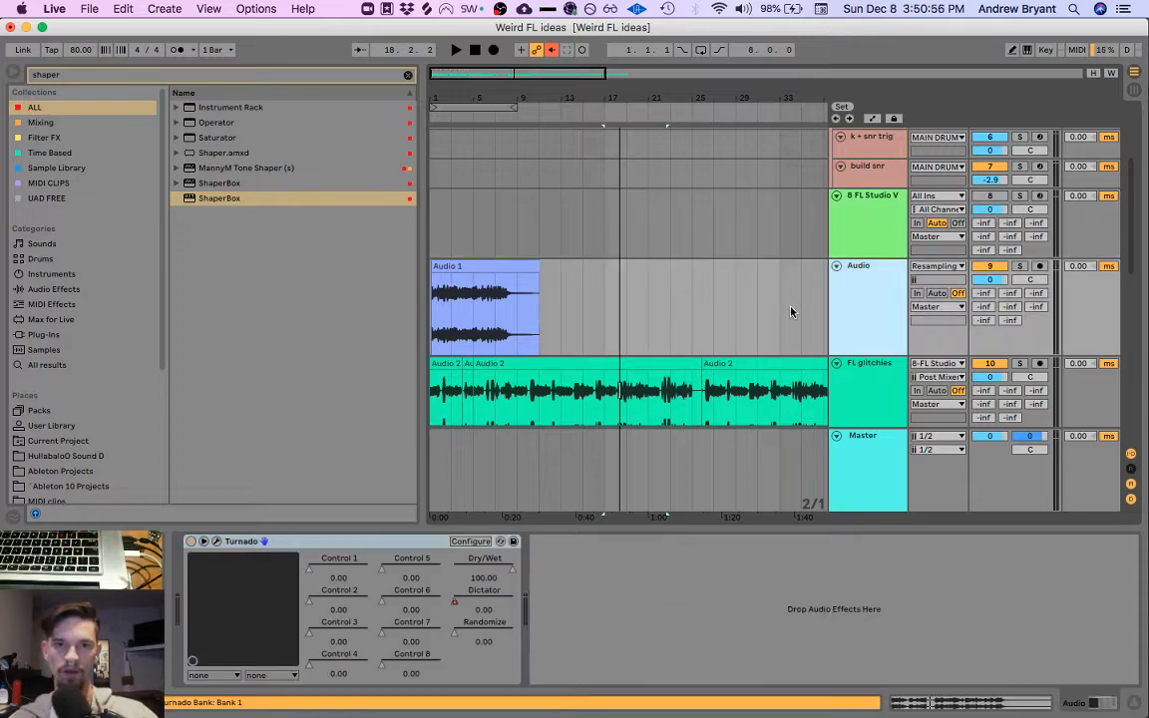
pyautogui.scroll(-2, 838, 289)
pyautogui.press('super+t')
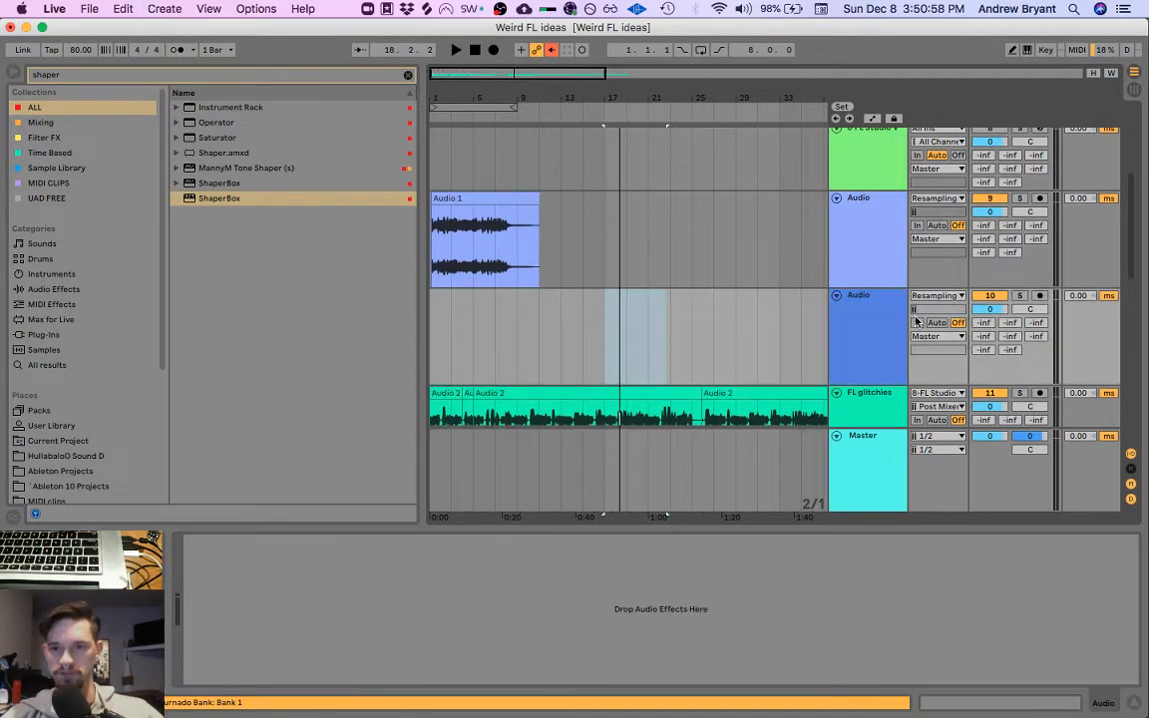
pyautogui.click(472, 318)
pyautogui.click(431, 318)
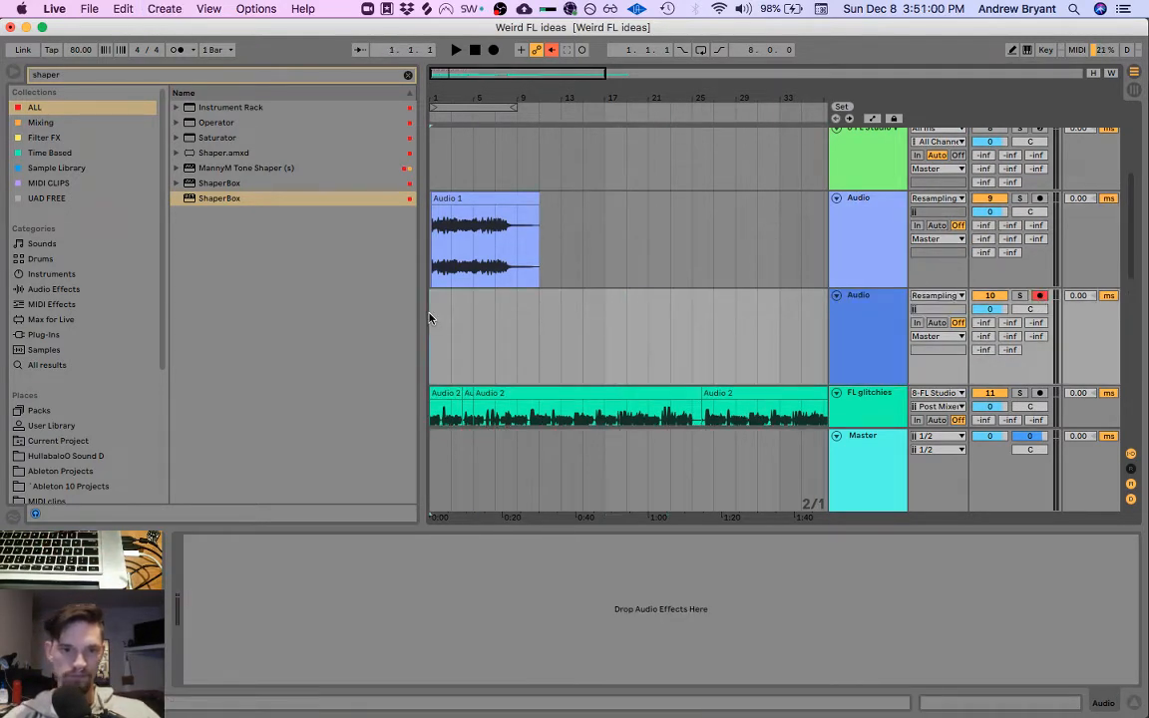
# Step: Set the new Audio track's input source to 8-FL Studio VSTi
pyautogui.click(940, 297)
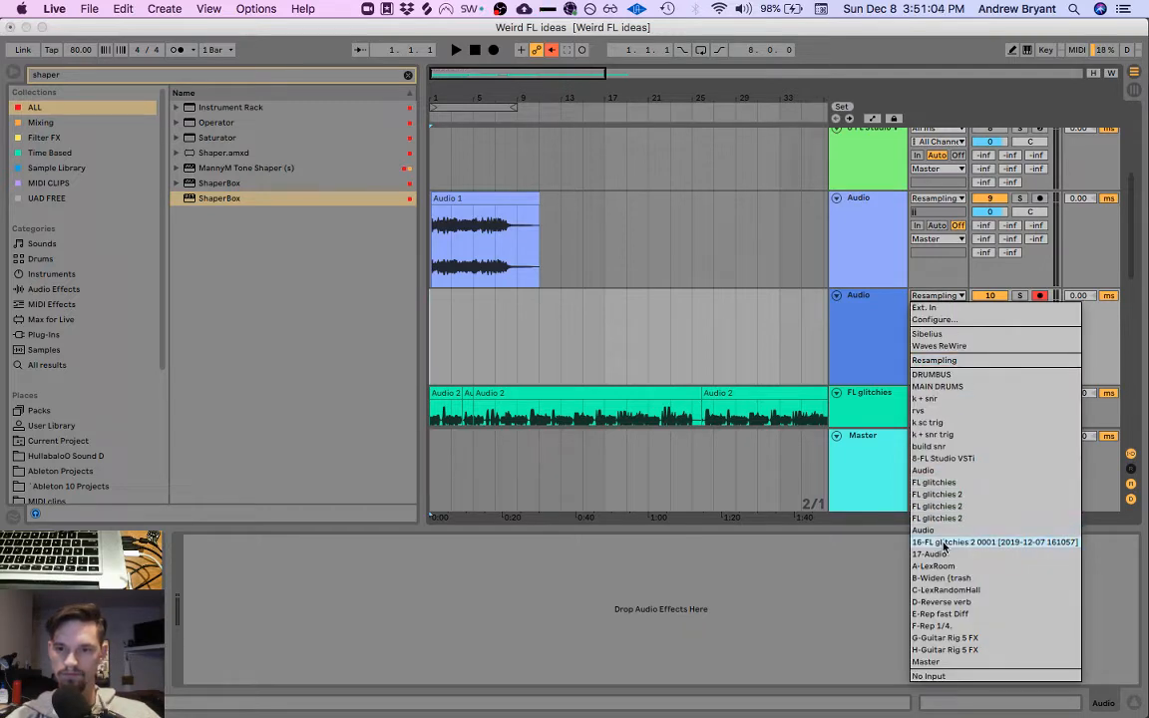
pyautogui.click(875, 331)
pyautogui.scroll(3, 874, 331)
pyautogui.click(870, 306)
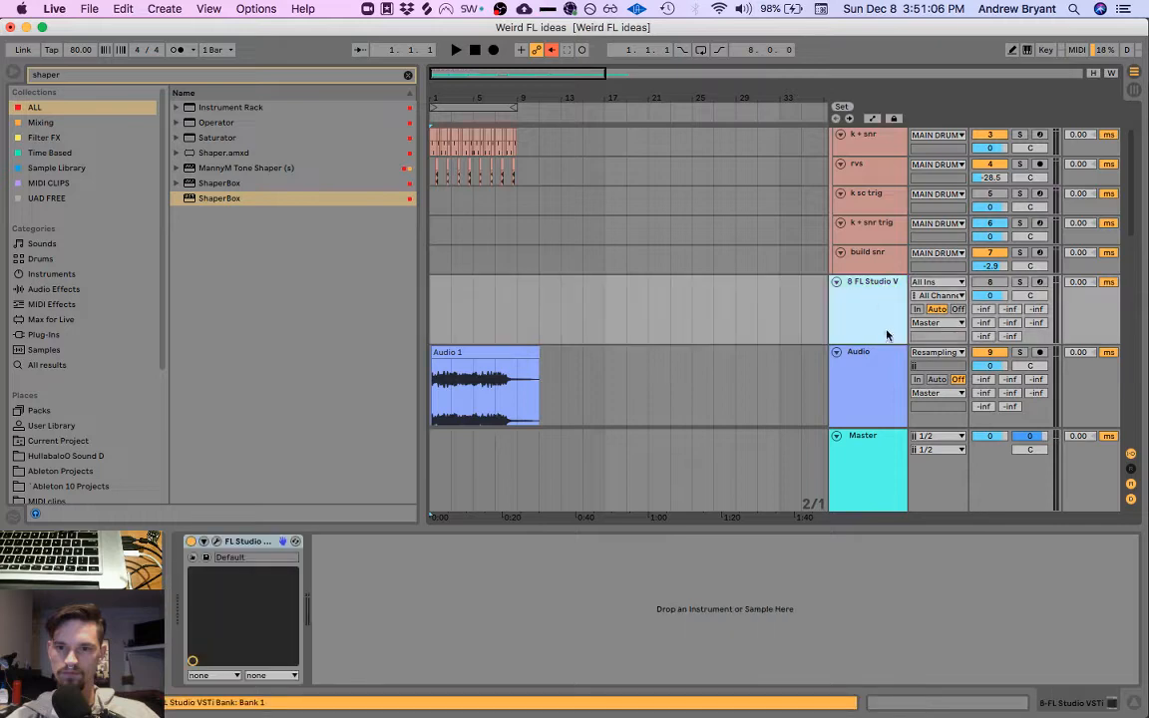
pyautogui.scroll(-3, 888, 336)
pyautogui.click(875, 341)
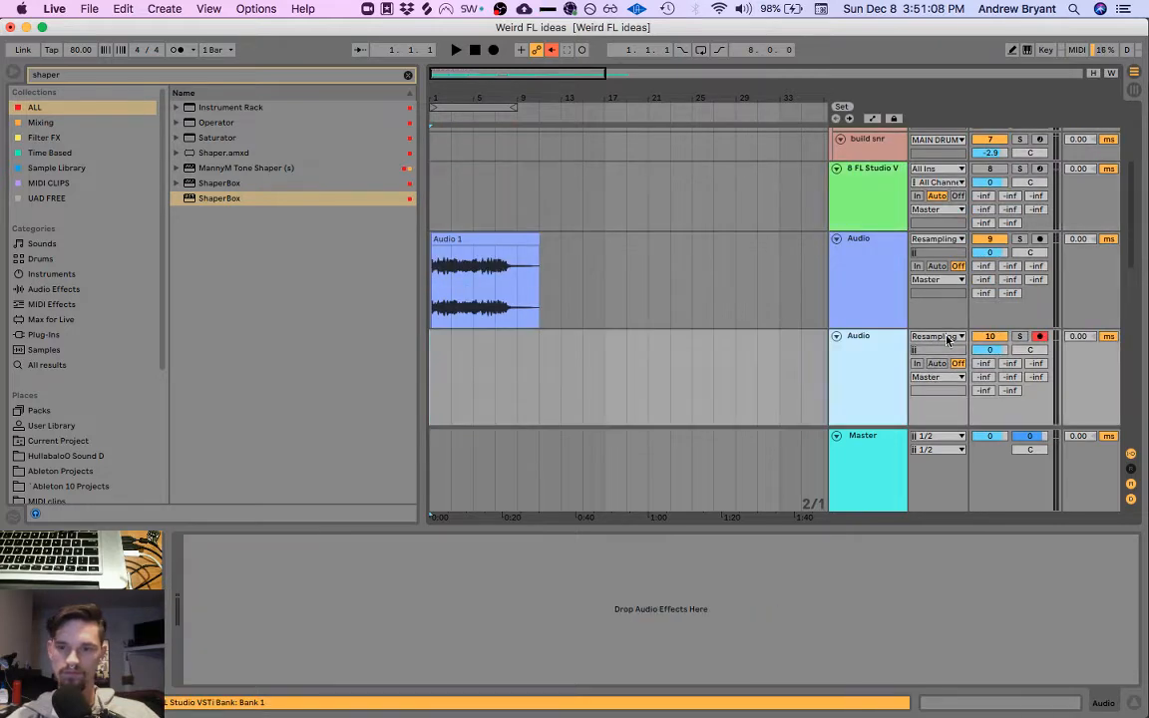
pyautogui.click(948, 339)
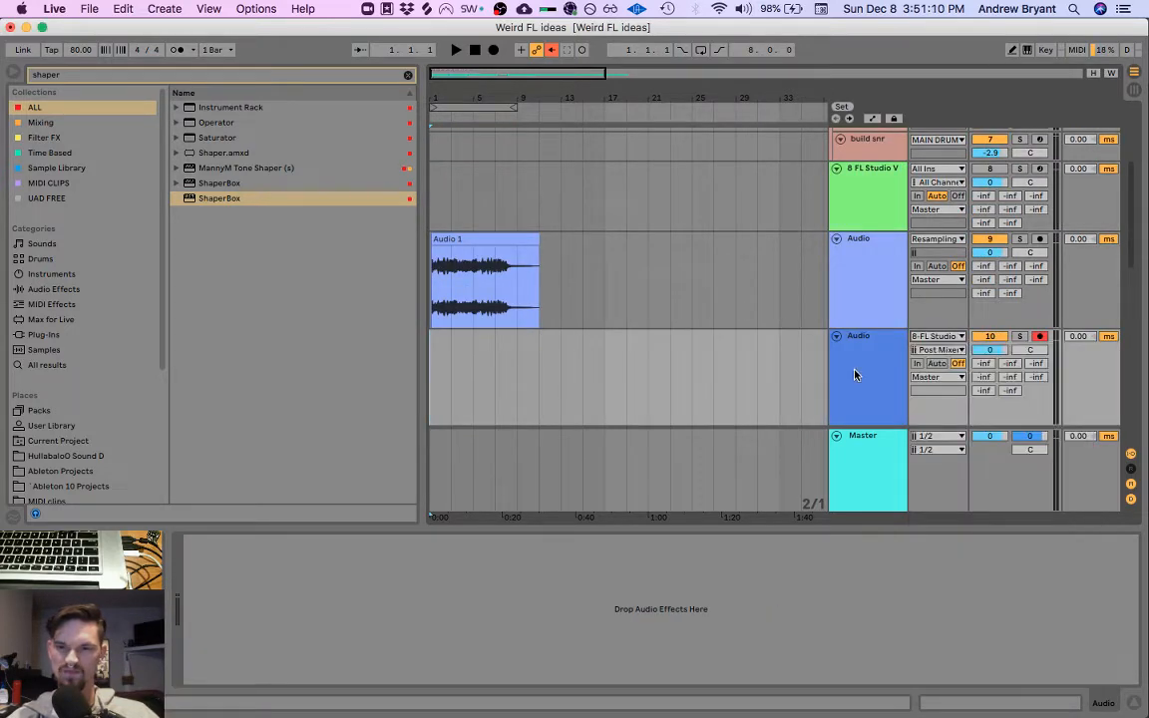
pyautogui.click(857, 375)
# Step: Select the FL Studio VSTi track and switch to its FL Studio window
pyautogui.click(886, 186)
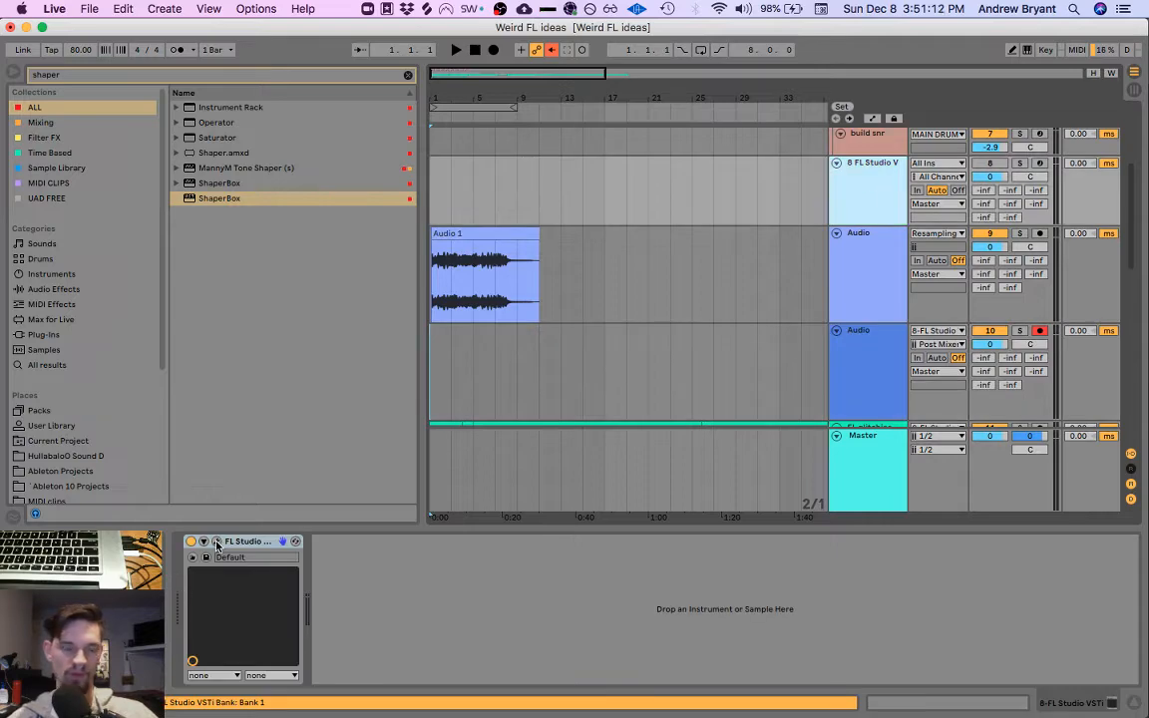
pyautogui.hotkey('ctrl', 'Up')
pyautogui.click(410, 305)
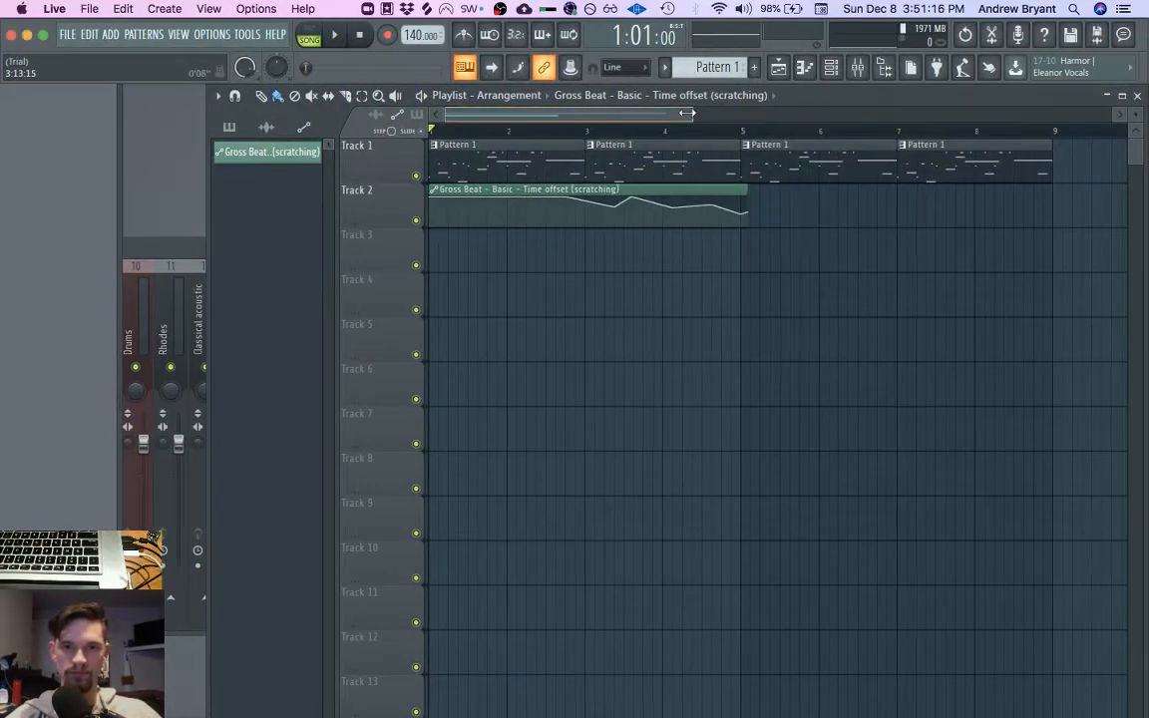
# Step: Clear the Playlist by deleting all Pattern 1 clips and the Gross Beat time offset automation clip
pyautogui.moveTo(687, 113); pyautogui.dragTo(1002, 114)
pyautogui.click(445, 272)
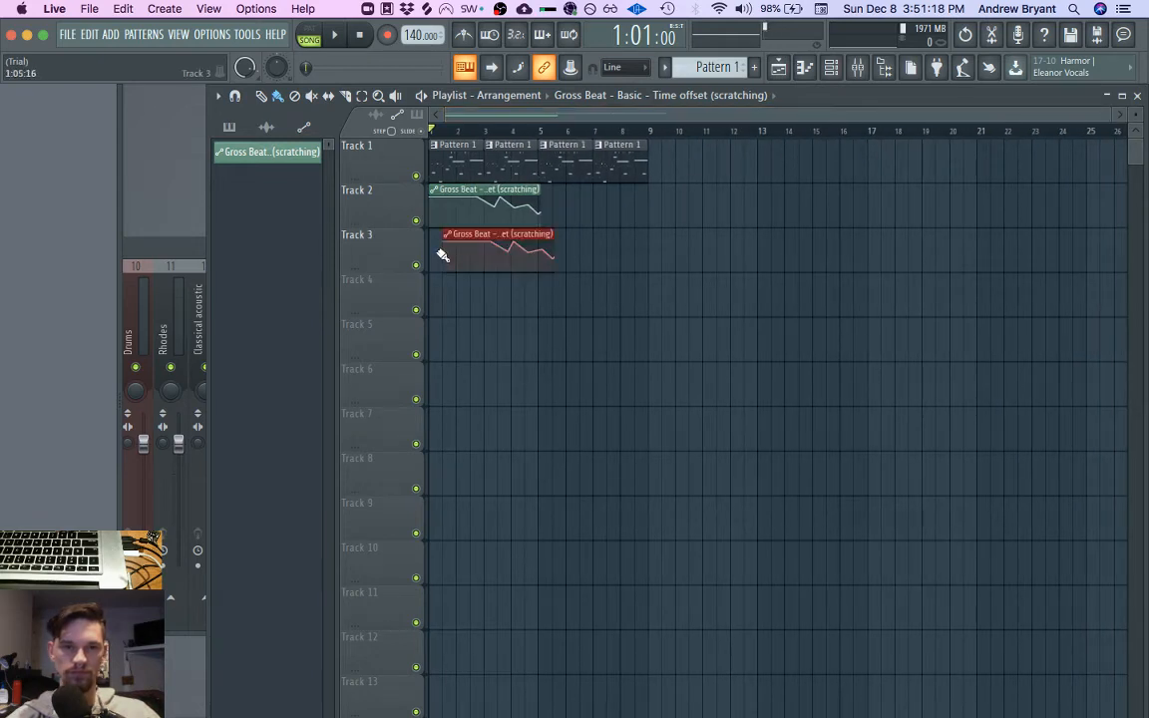
pyautogui.rightClick(461, 250)
pyautogui.rightClick(451, 200)
pyautogui.rightClick(449, 160)
pyautogui.rightClick(484, 145)
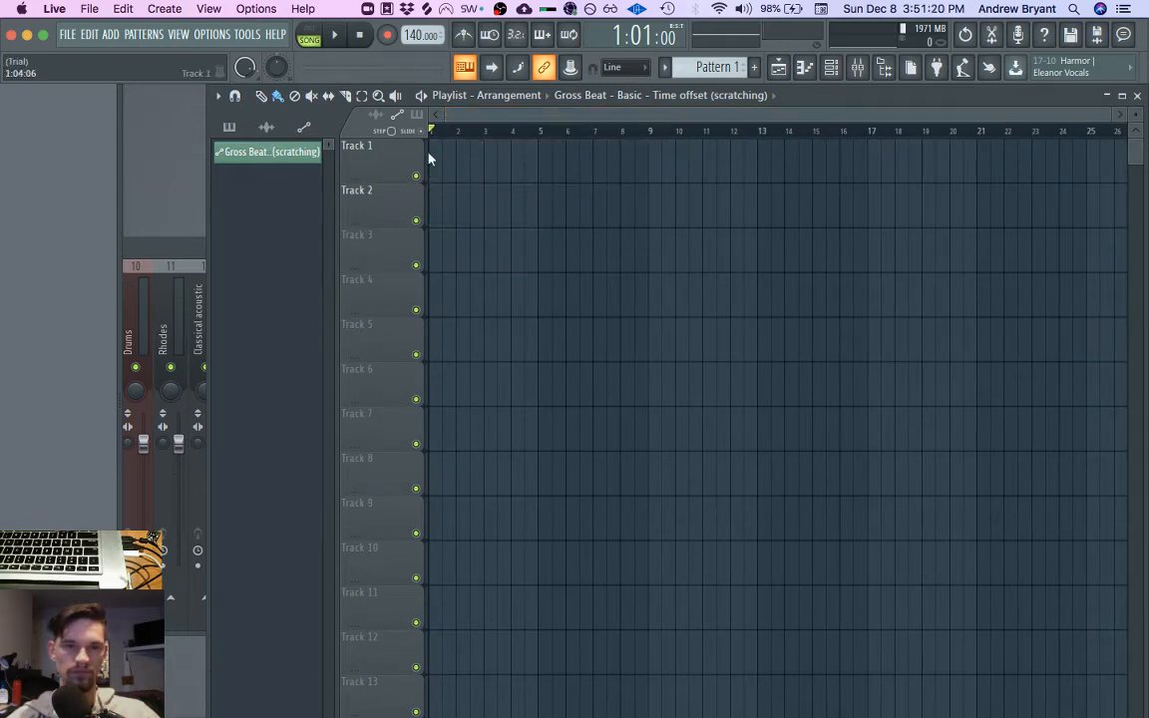
pyautogui.click(431, 154)
pyautogui.rightClick(454, 165)
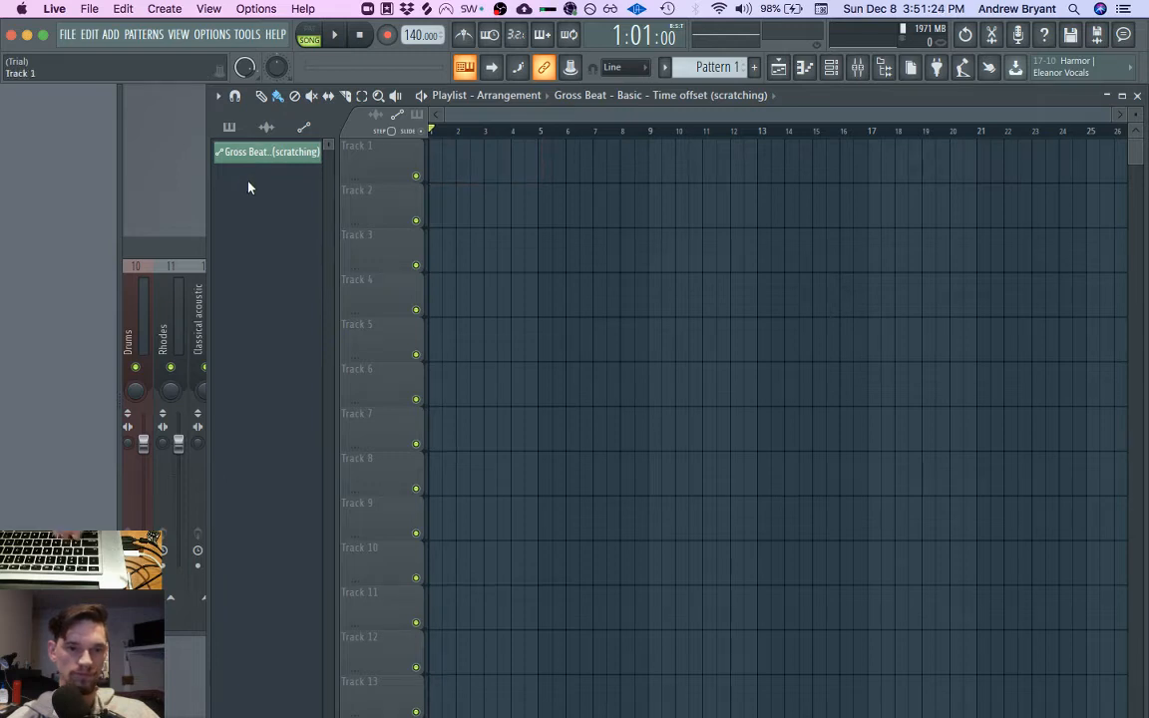
# Step: Open the channel rack and view the Square channel's 3x Osc settings
pyautogui.click(834, 70)
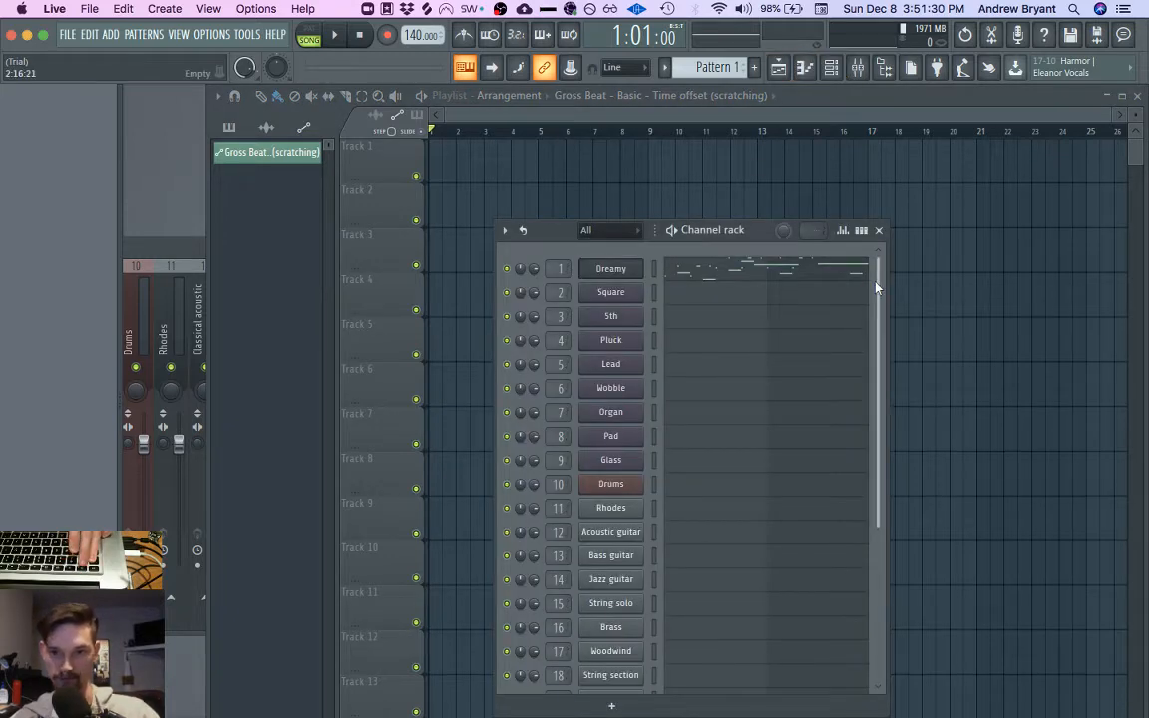
pyautogui.moveTo(882, 252)
pyautogui.mouseDown()
pyautogui.moveTo(885, 547)
pyautogui.moveTo(893, 271)
pyautogui.mouseUp()
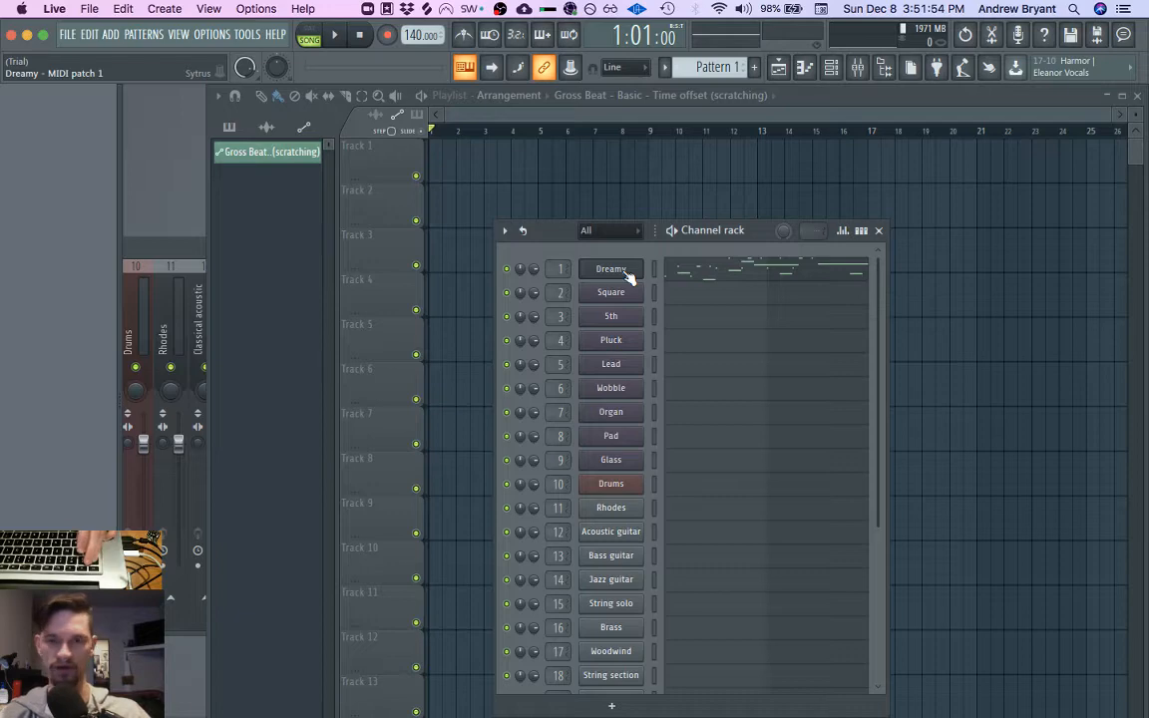
pyautogui.click(617, 293)
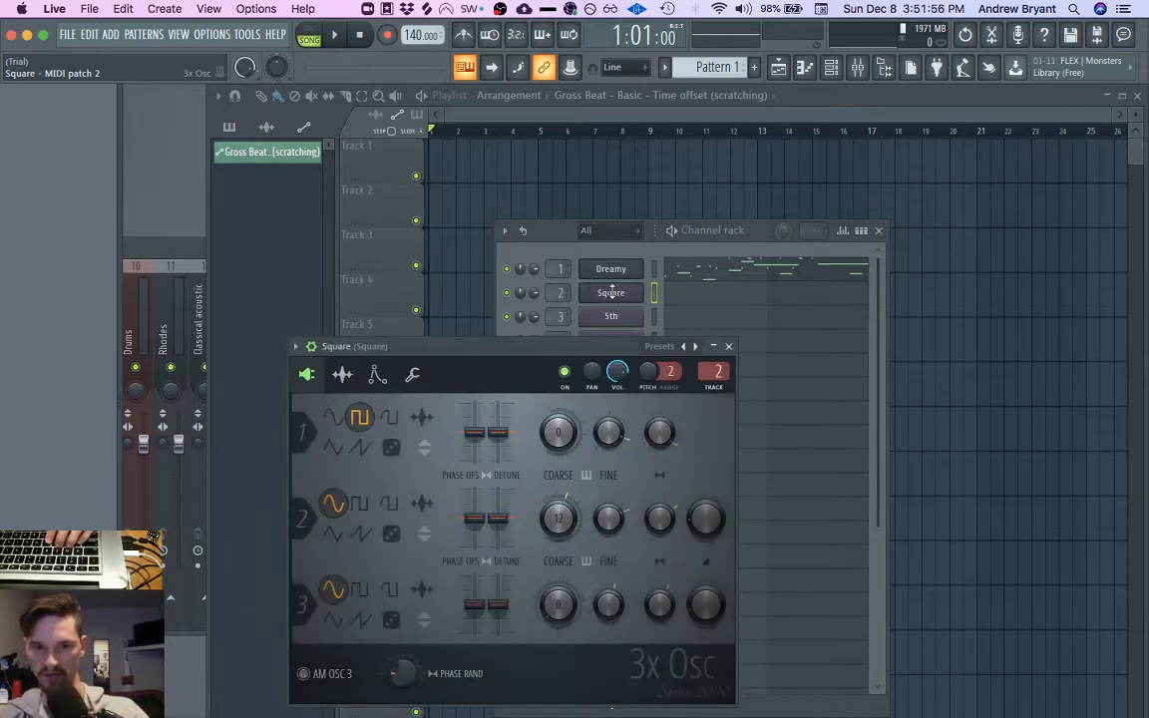
pyautogui.click(729, 344)
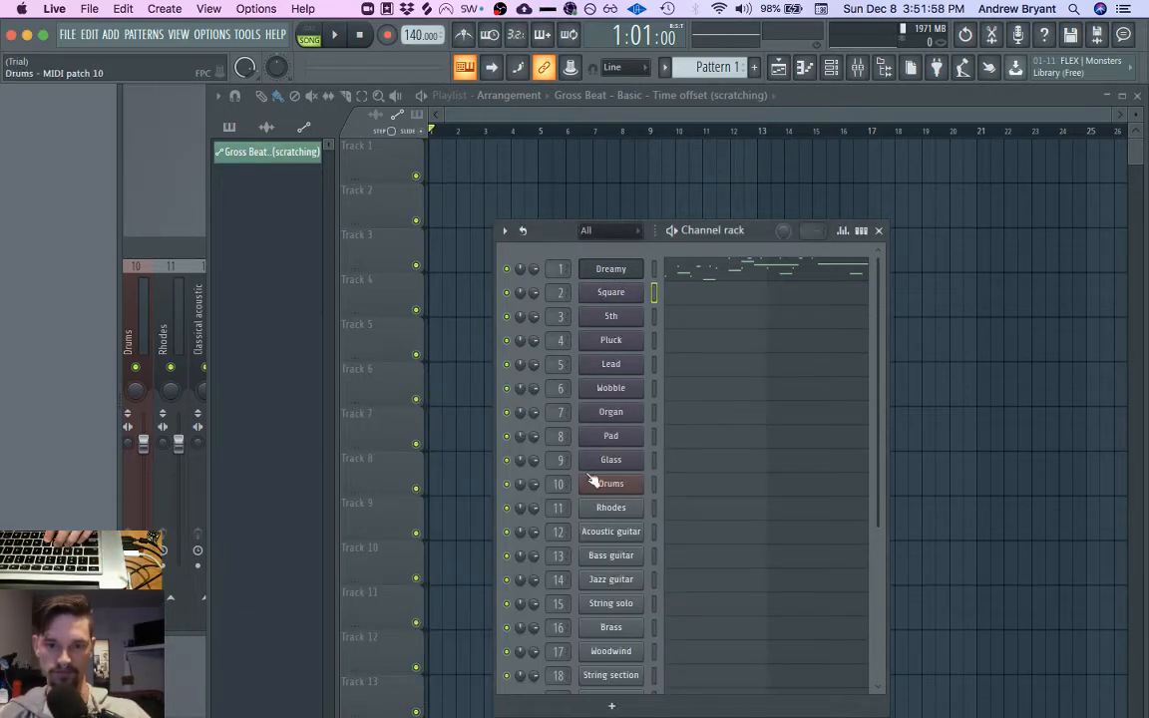
# Step: Replace the Glass channel's instrument with Sakura and close the Sakura window
pyautogui.rightClick(637, 458)
pyautogui.moveTo(687, 598)
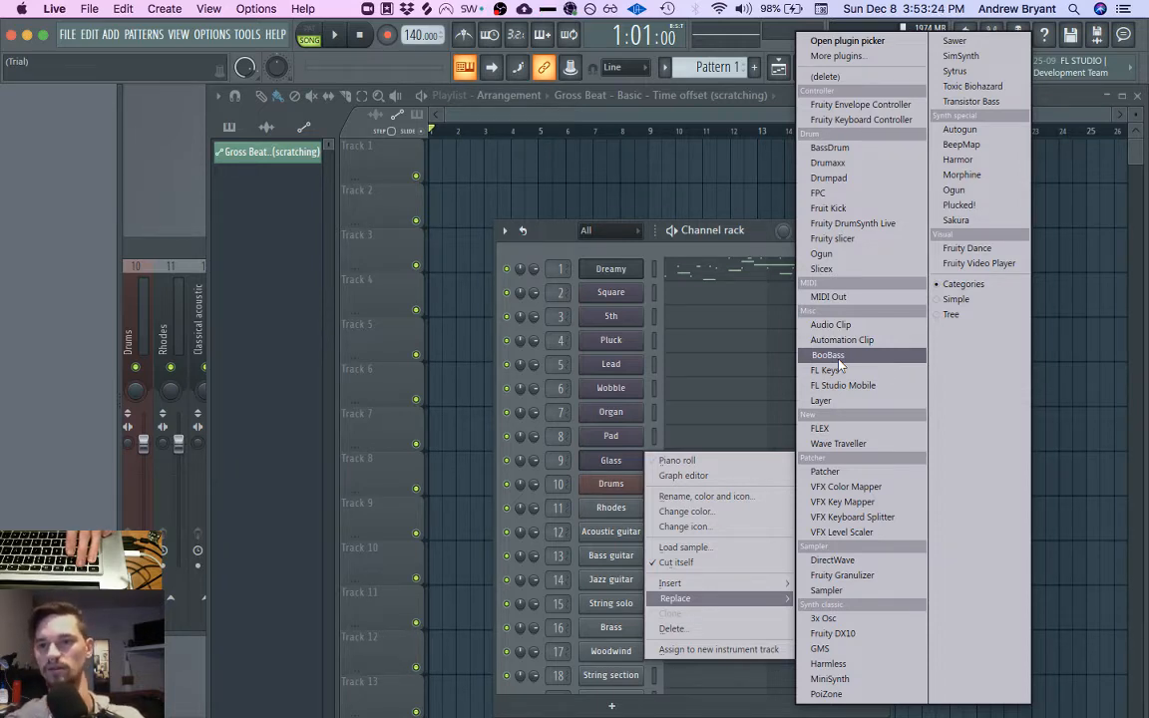
pyautogui.click(956, 219)
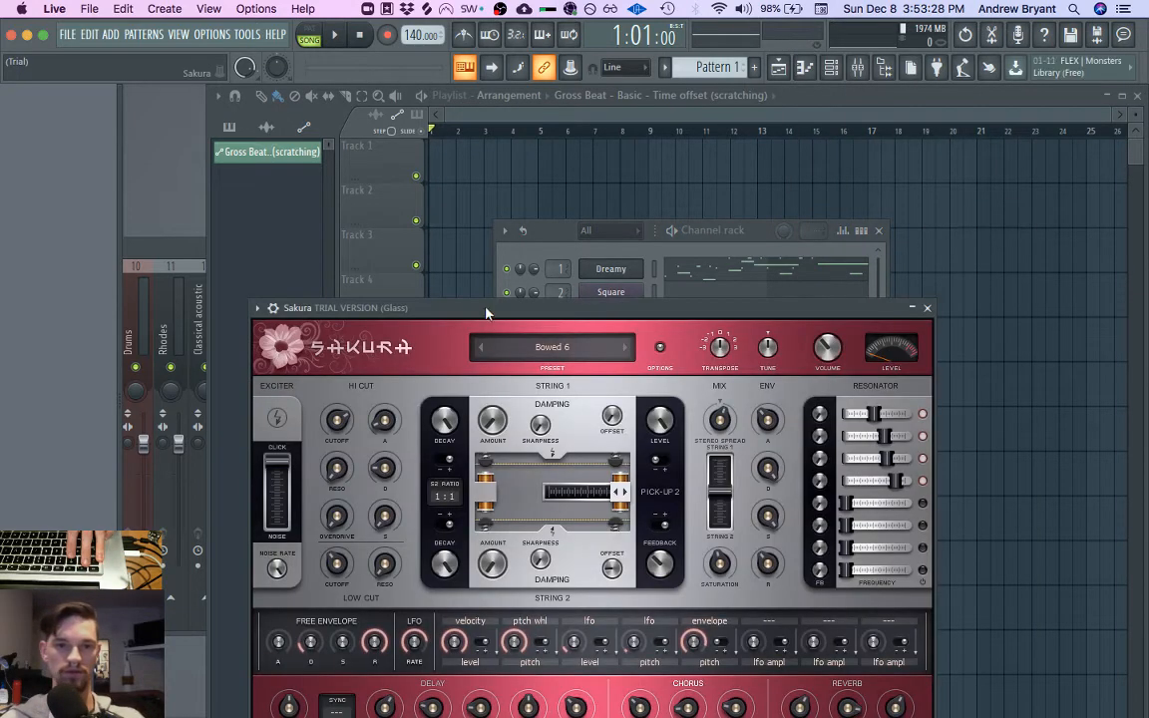
pyautogui.moveTo(486, 311); pyautogui.dragTo(491, 110)
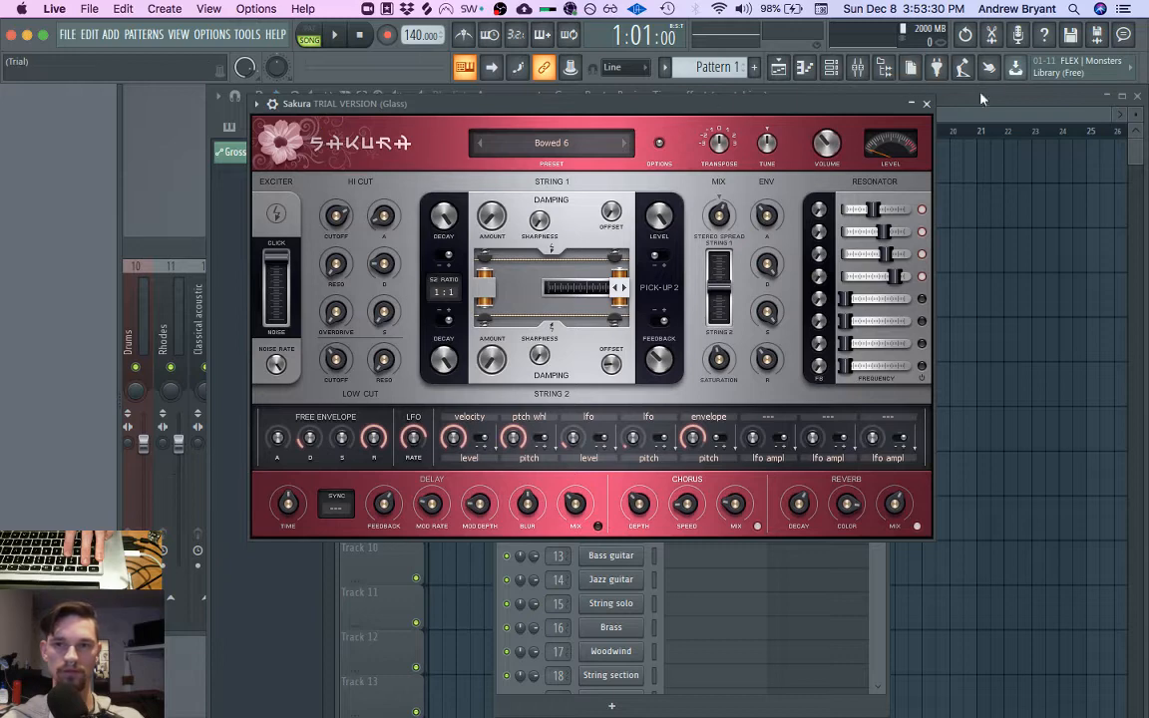
pyautogui.click(927, 105)
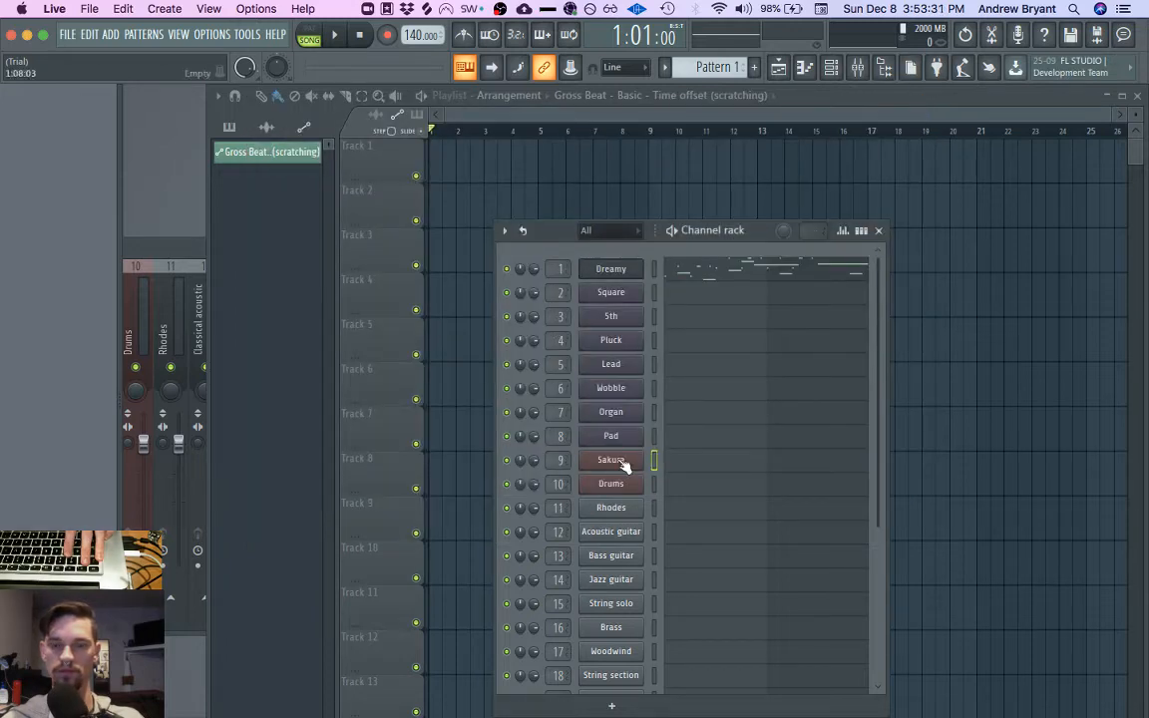
# Step: Draw a D#8 note about 1.7 bars long at the start of the Sakura channel's piano roll
pyautogui.click(675, 464)
pyautogui.click(183, 352)
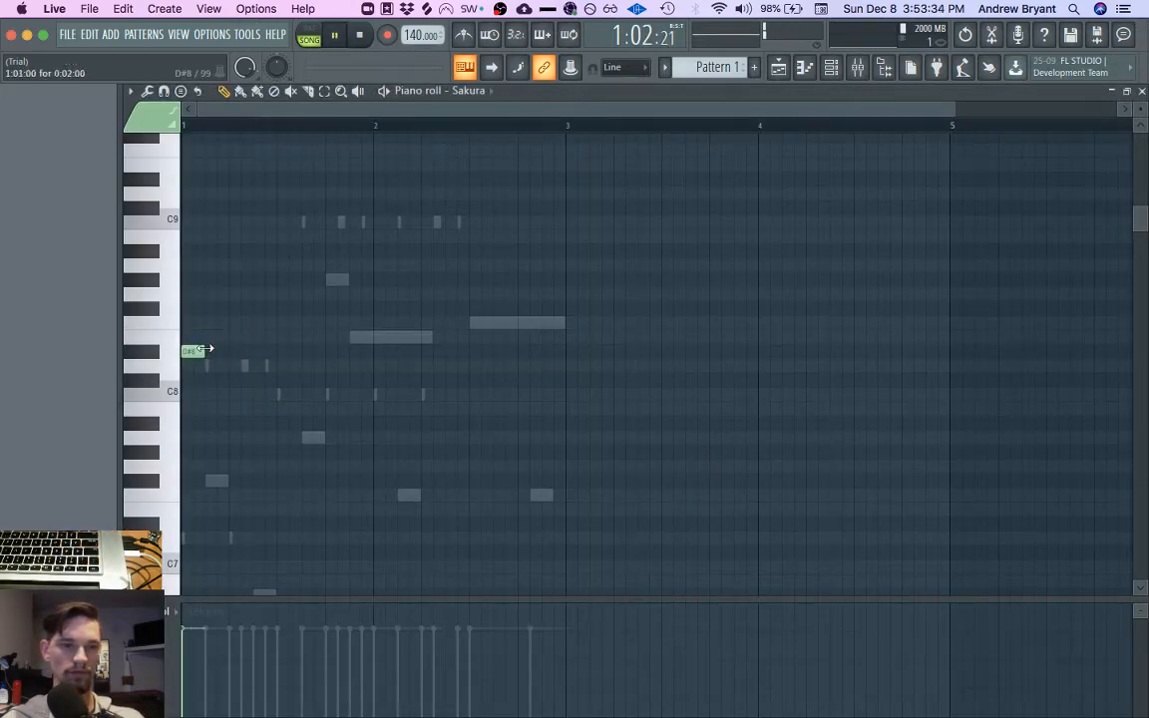
pyautogui.moveTo(205, 349); pyautogui.dragTo(503, 352)
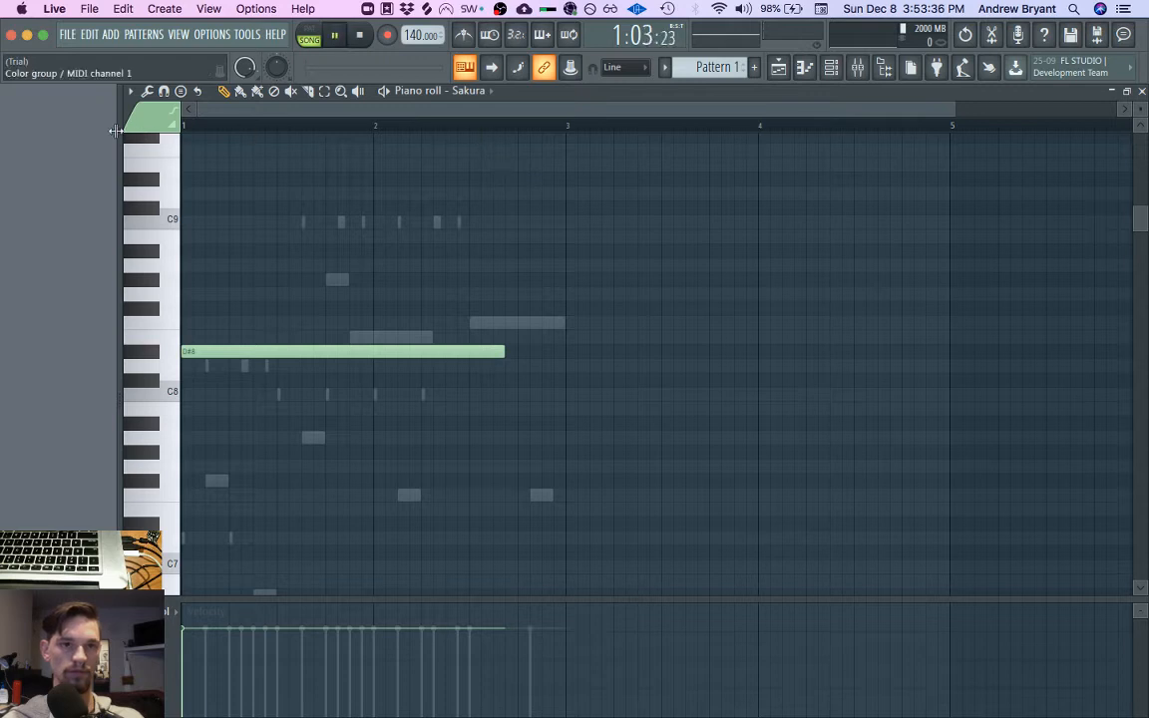
pyautogui.click(1141, 92)
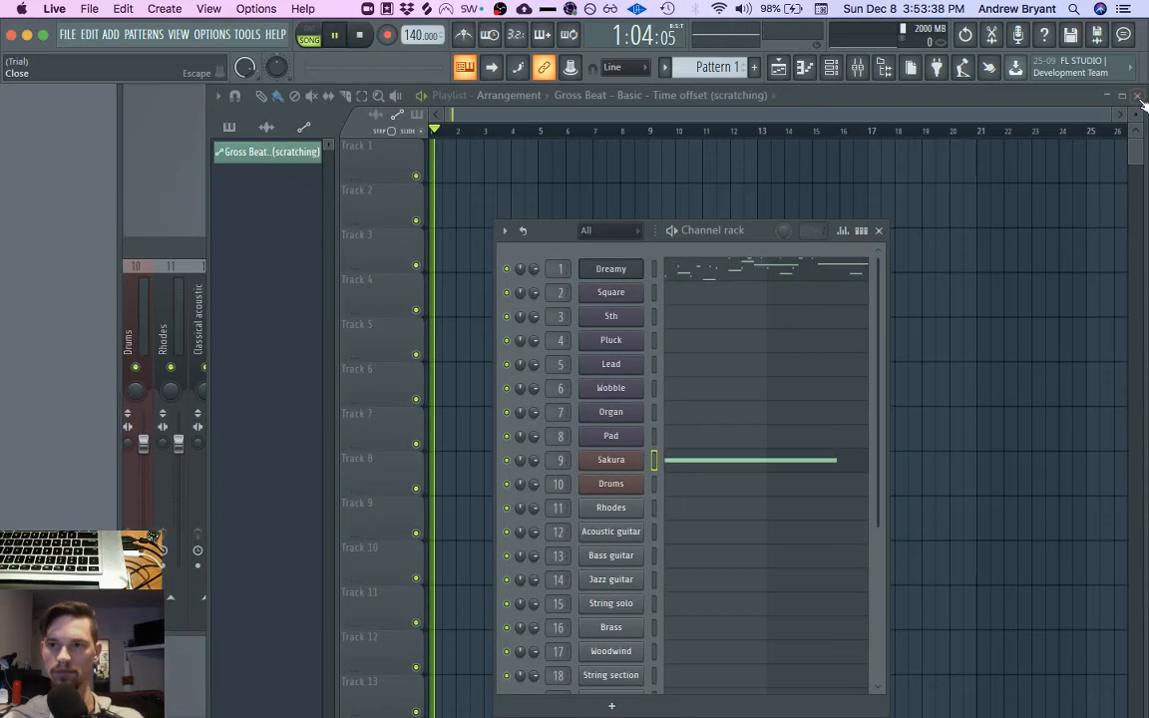
# Step: Place Pattern 2 at bar 1 of Track 1 in the Playlist and bring up the channel rack
pyautogui.click(446, 170)
pyautogui.press('space')
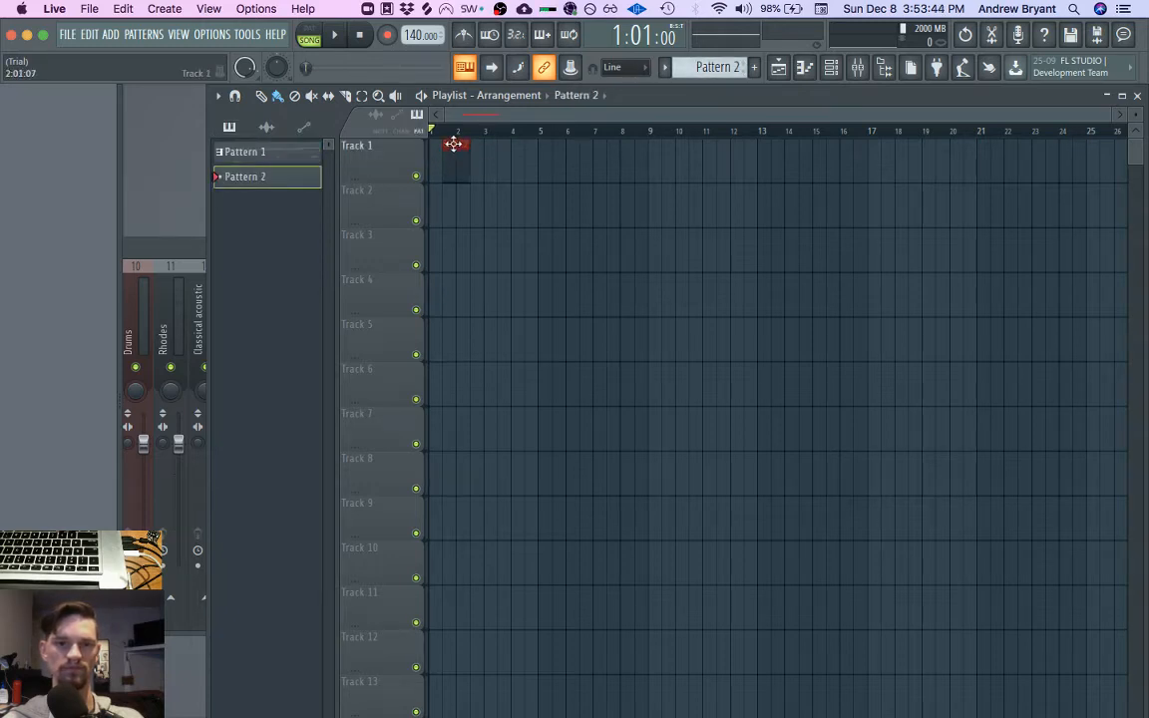
pyautogui.click(830, 69)
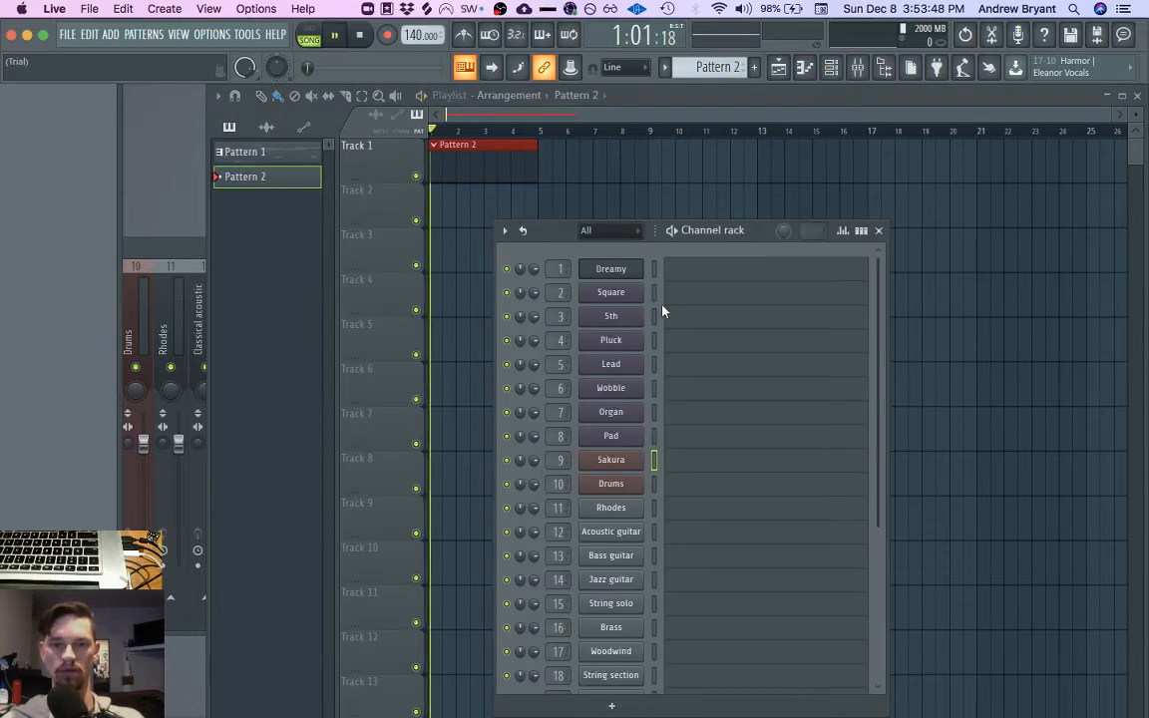
# Step: View the Sakura instrument window, close it, and switch the channel rack to the step sequencer grid
pyautogui.click(639, 456)
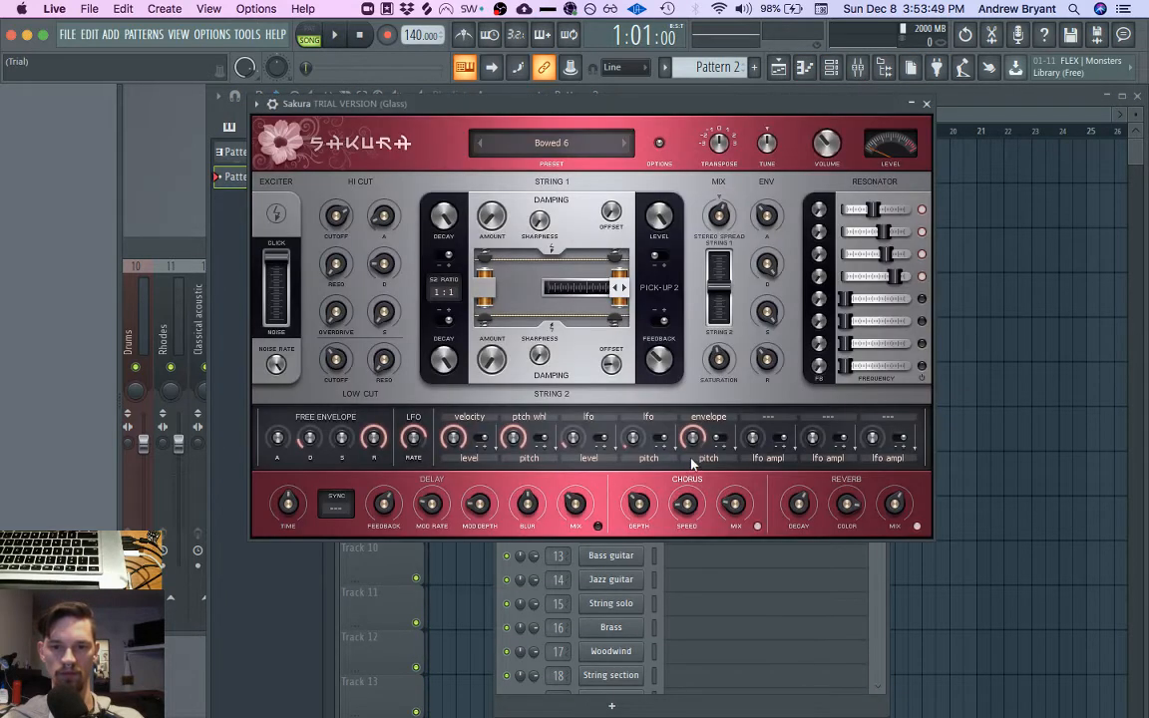
pyautogui.click(926, 105)
pyautogui.click(863, 235)
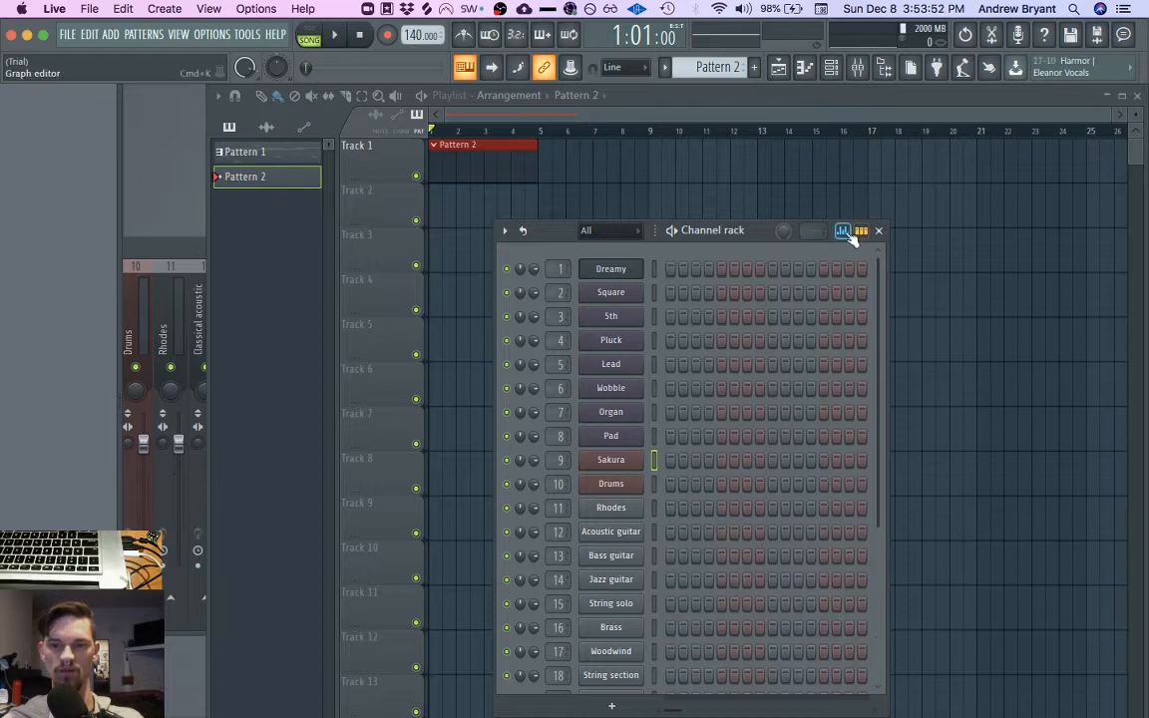
pyautogui.click(863, 235)
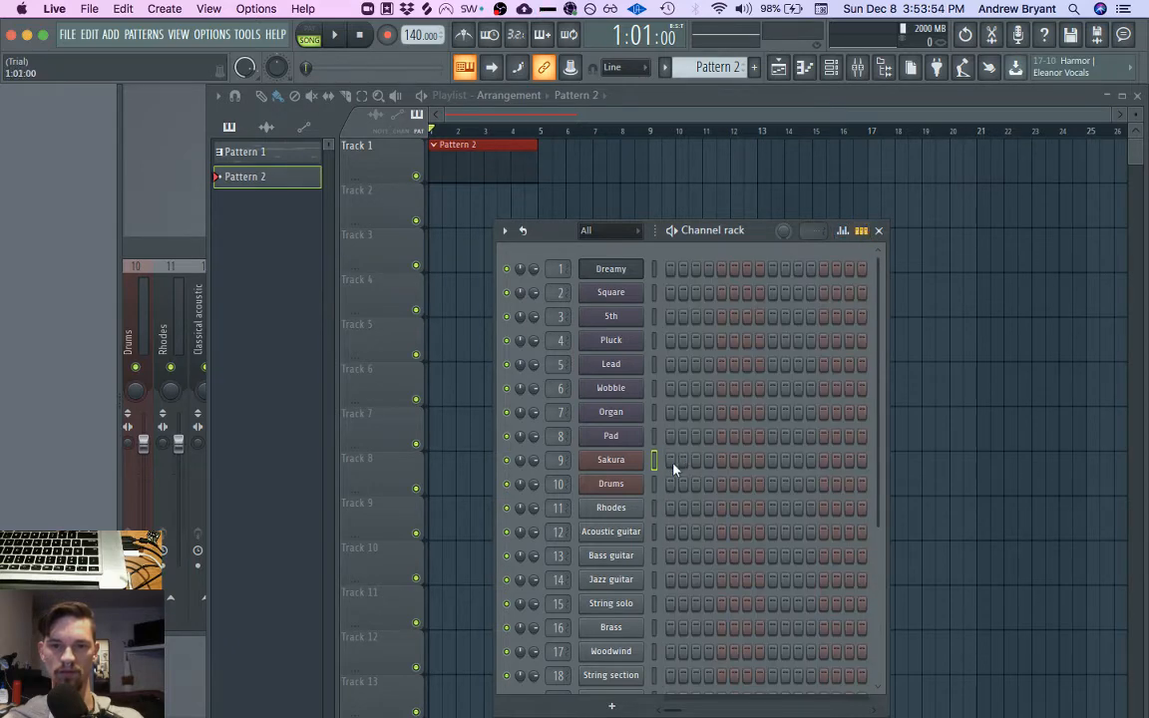
# Step: Program Sakura hits on steps 1, 5, 9, 13 and 14 of Pattern 2 and audition the pattern
pyautogui.click(772, 460)
pyautogui.click(823, 460)
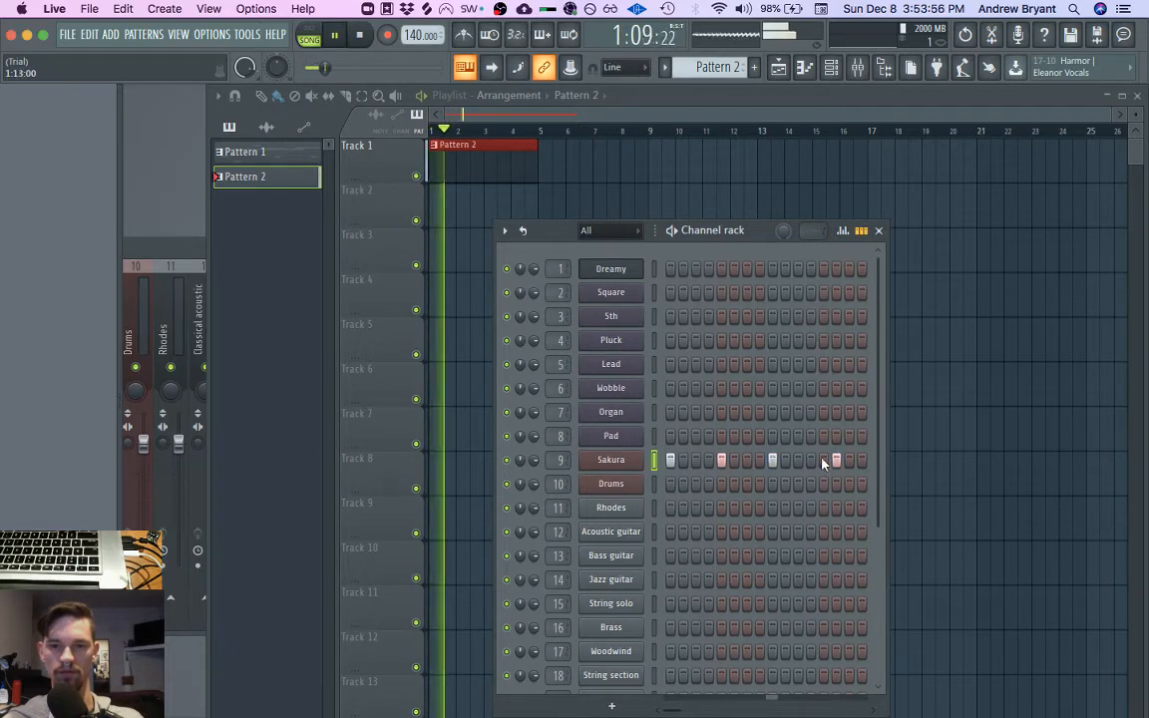
pyautogui.click(836, 460)
pyautogui.press('space')
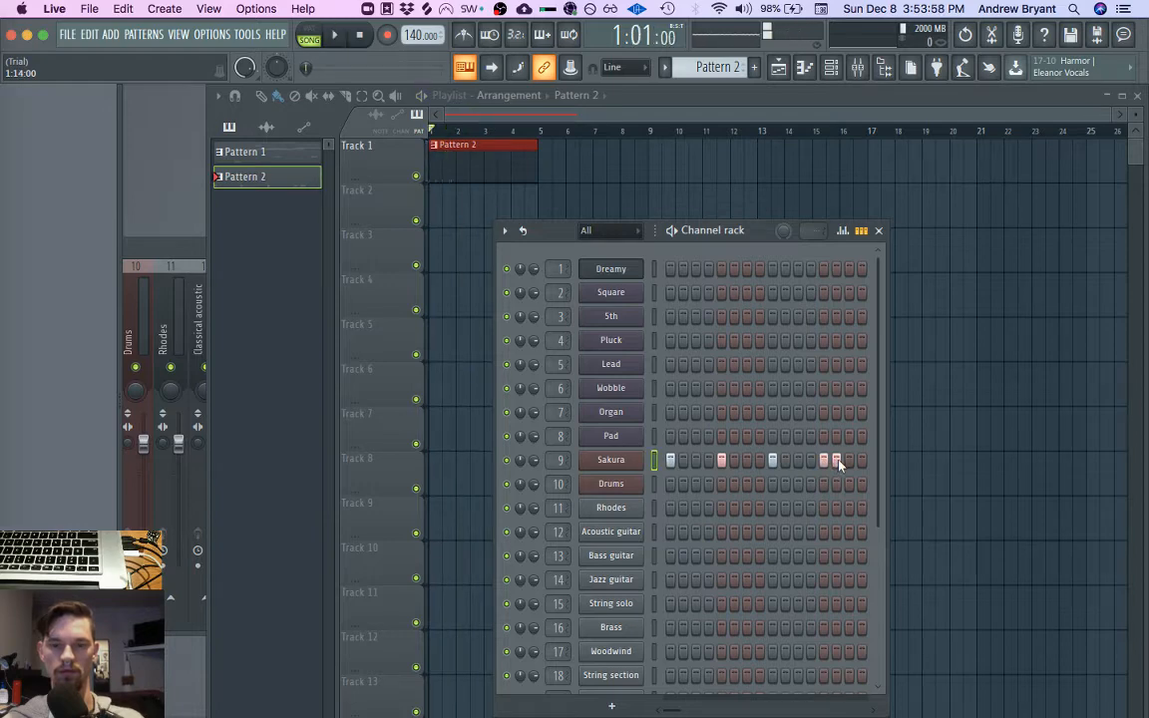
pyautogui.hotkey('ctrl', 'Up')
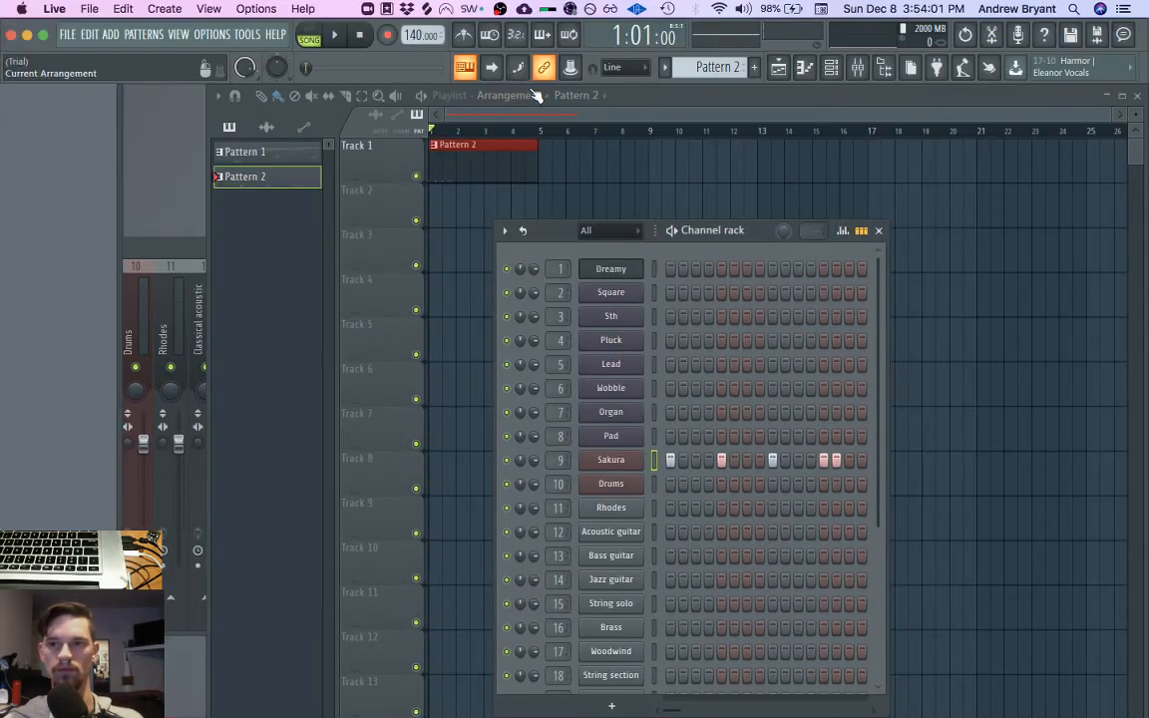
# Step: Solo the 8 FL Studio VSTi track in Ableton Live, start playback, and return to FL Studio
pyautogui.hotkey('ctrl', 'Up')
pyautogui.click(529, 92)
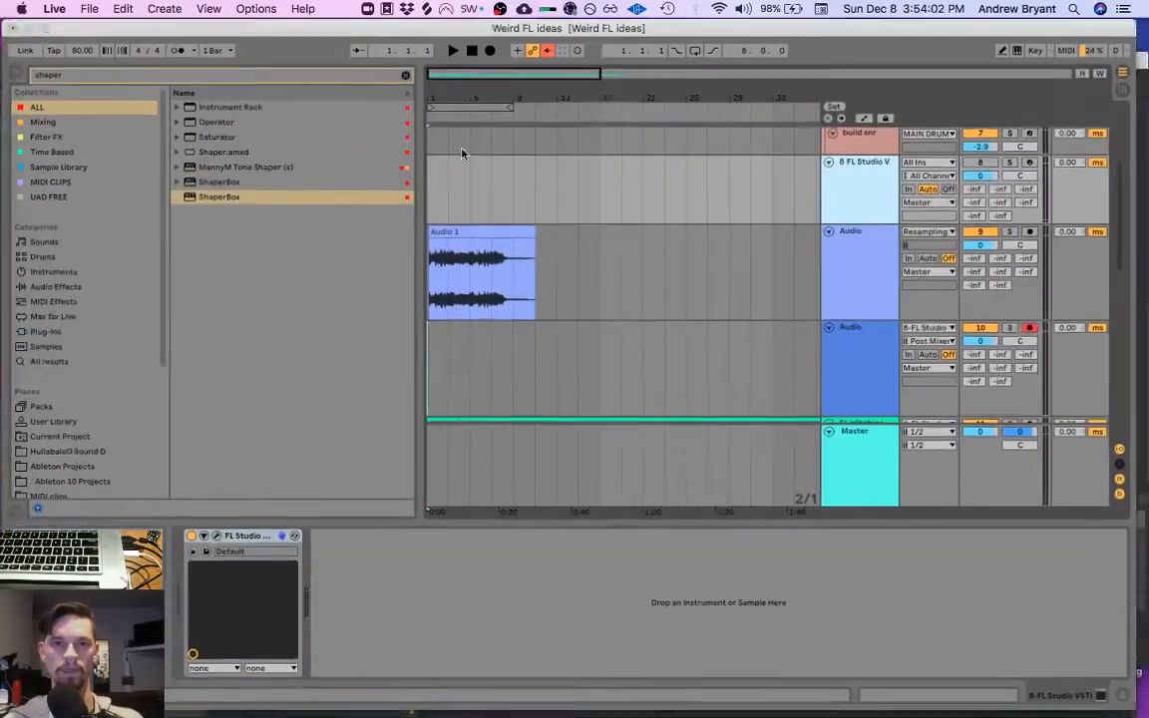
pyautogui.click(1019, 163)
pyautogui.press('space')
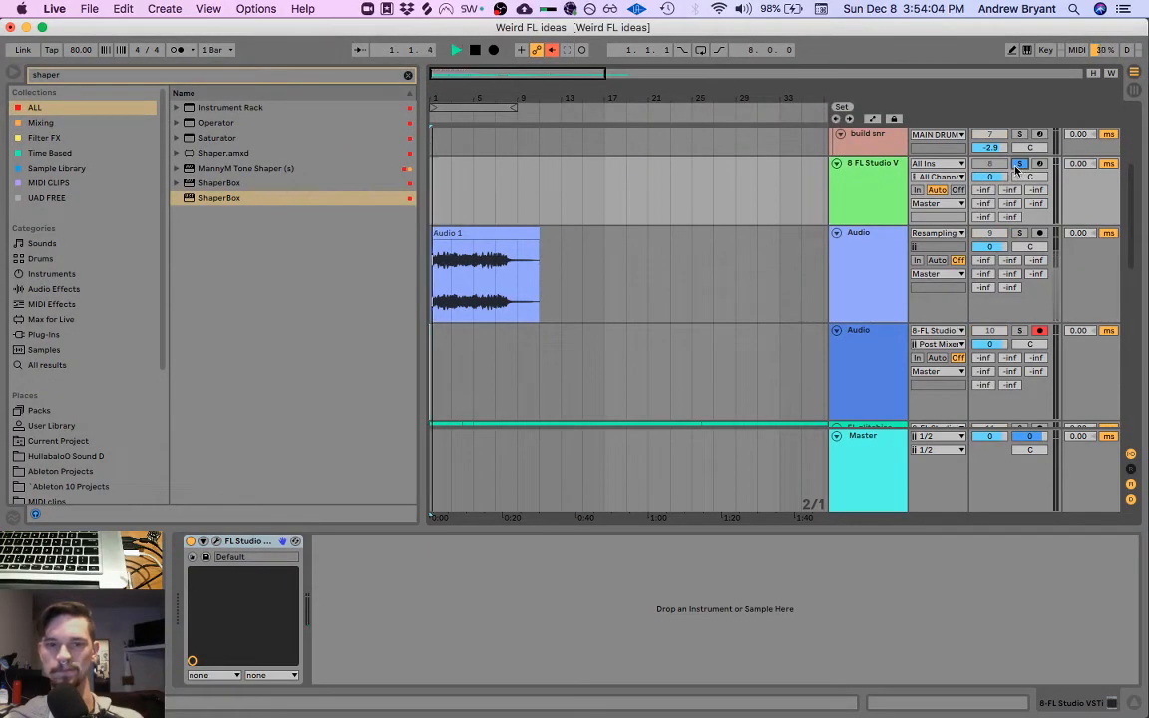
pyautogui.hotkey('ctrl', 'Up')
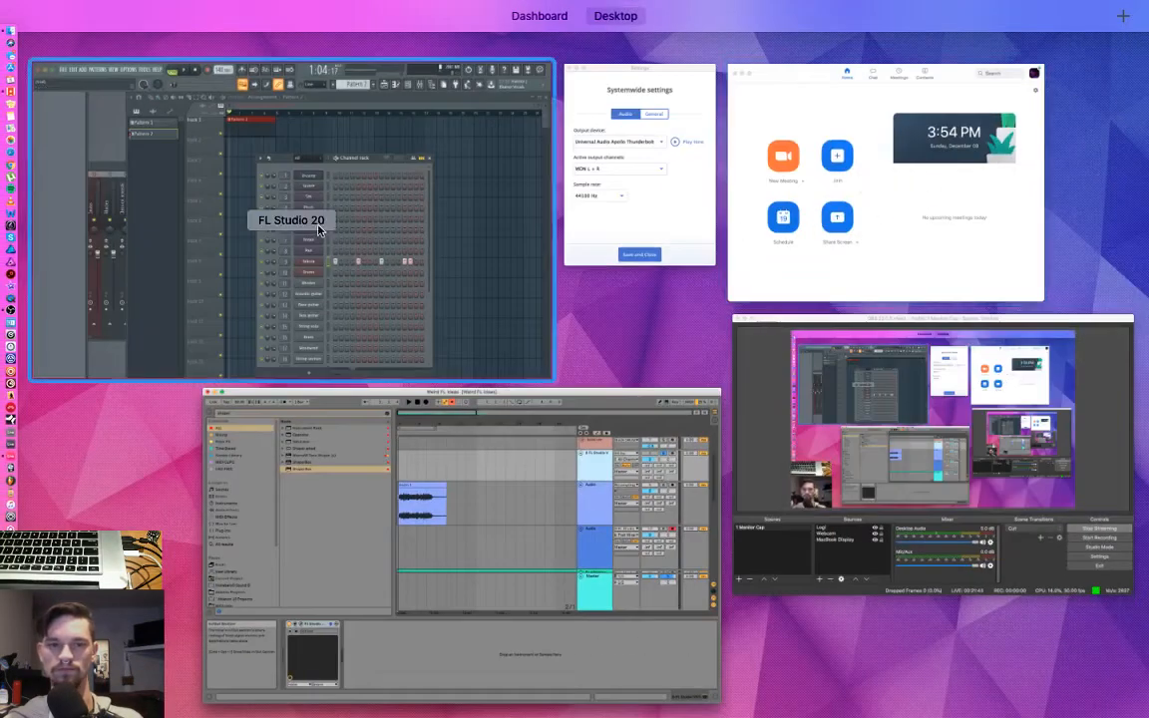
pyautogui.click(285, 201)
# Step: View the Sakura instrument window, stop playback, and close the window
pyautogui.click(610, 459)
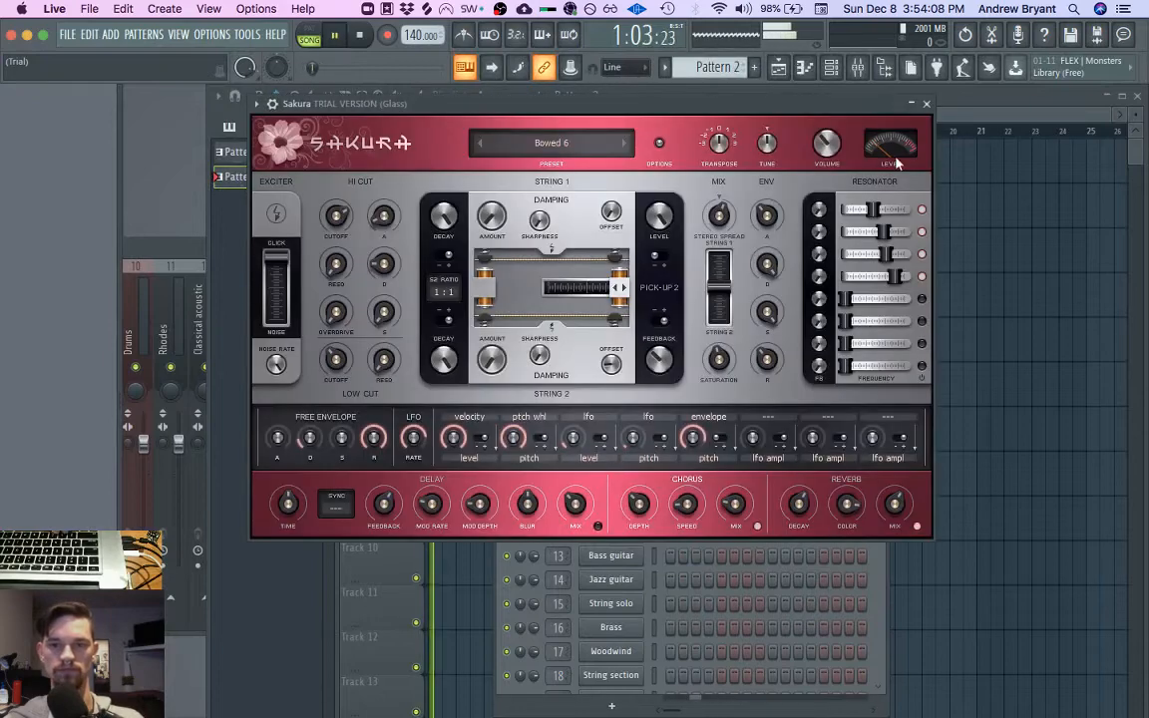
pyautogui.click(928, 104)
pyautogui.press('space')
pyautogui.click(611, 460)
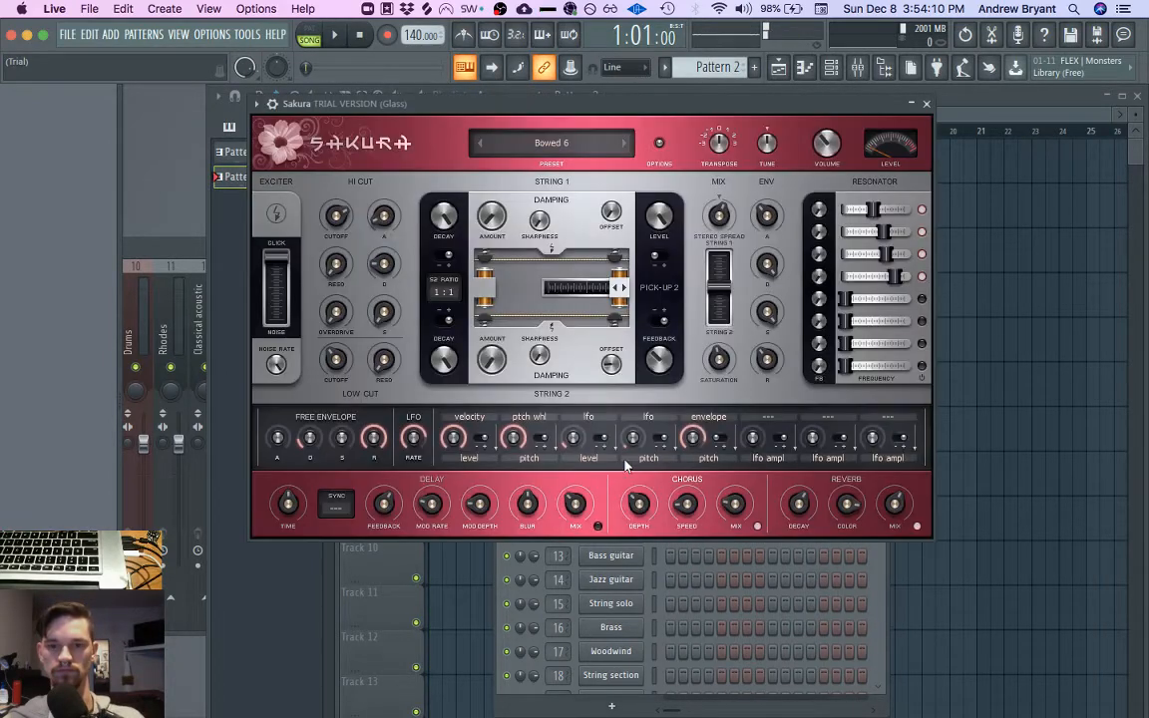
pyautogui.click(926, 104)
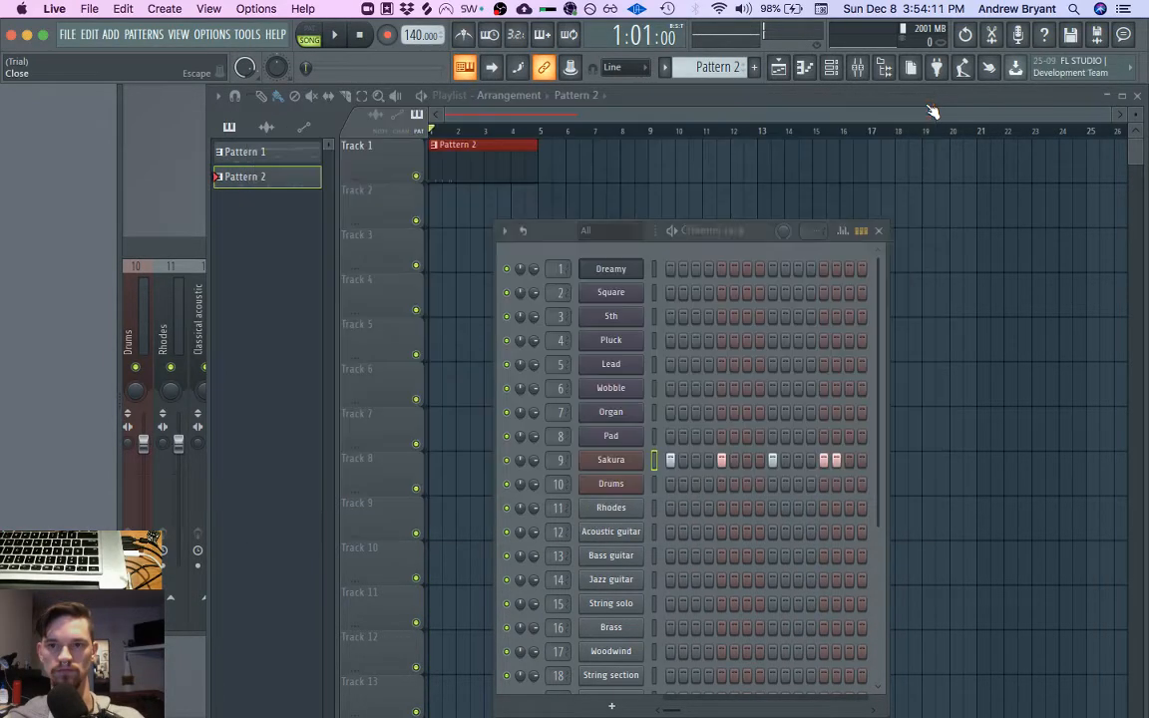
# Step: Draw an F5 note about 1.7 bars long at the start of the Sakura channel's piano roll
pyautogui.rightClick(611, 461)
pyautogui.click(705, 466)
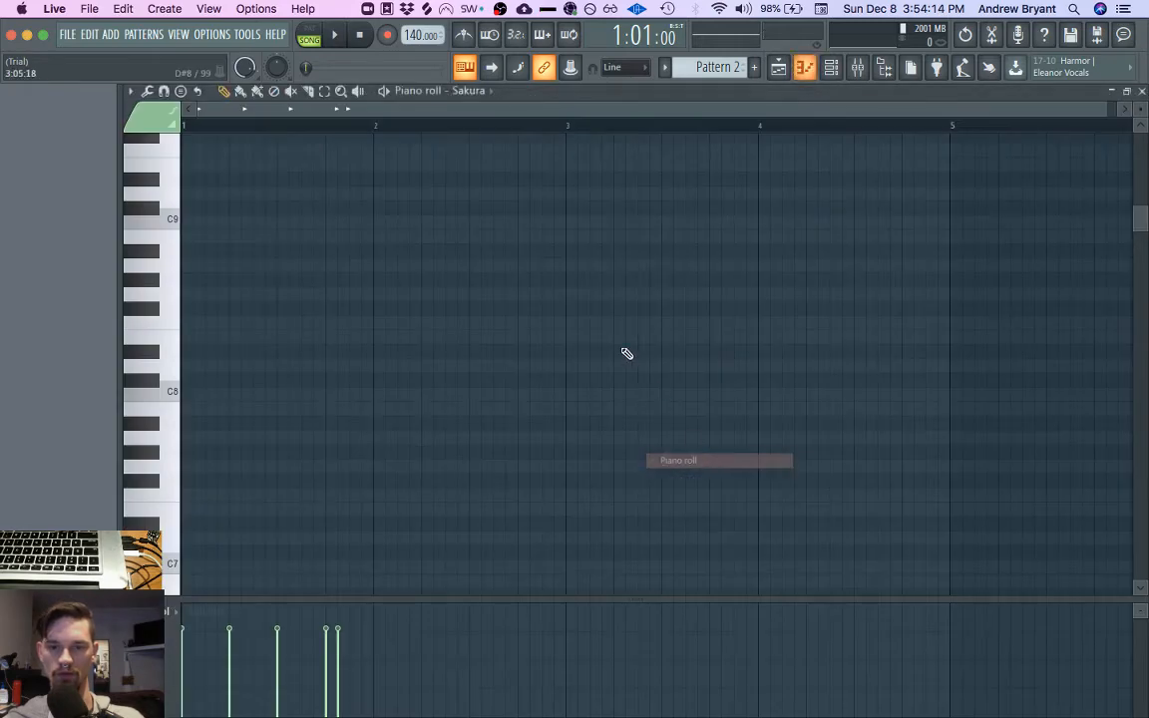
pyautogui.press('space')
pyautogui.scroll(1, 1142, 287)
pyautogui.moveTo(1142, 287); pyautogui.dragTo(1142, 395)
pyautogui.press('space')
pyautogui.click(188, 279)
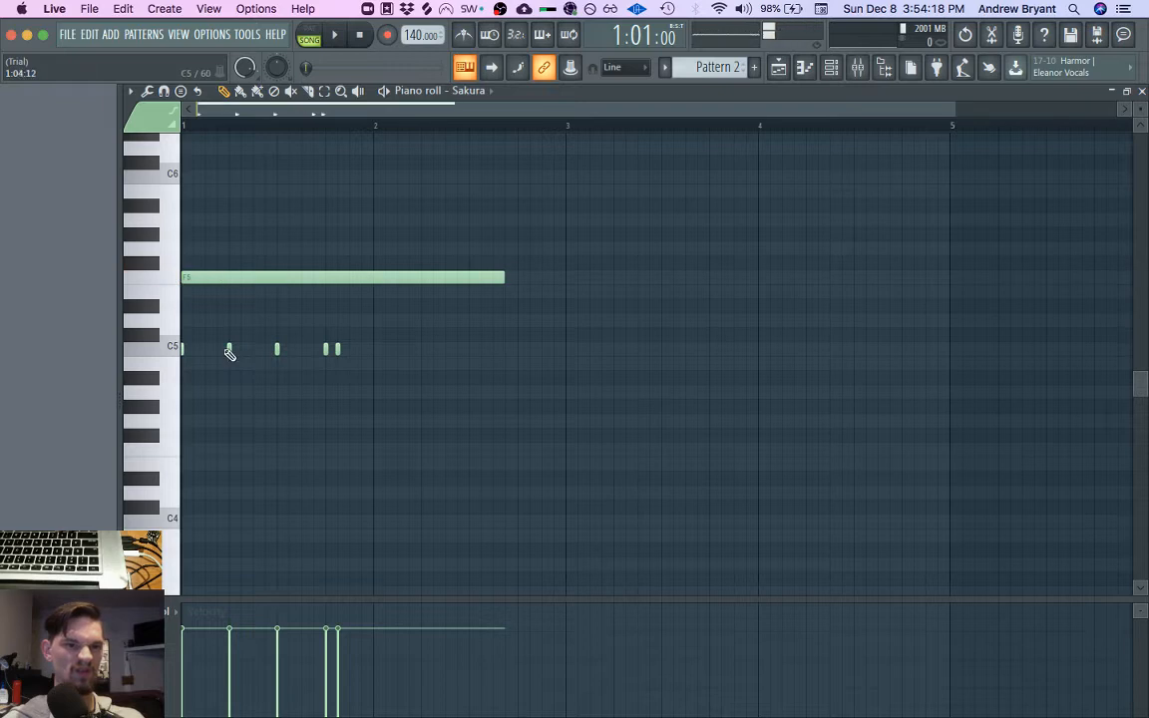
# Step: Delete the short C5 step hits from the Sakura piano roll and play the pattern
pyautogui.rightClick(337, 349)
pyautogui.rightClick(325, 350)
pyautogui.rightClick(276, 349)
pyautogui.rightClick(229, 349)
pyautogui.press('space')
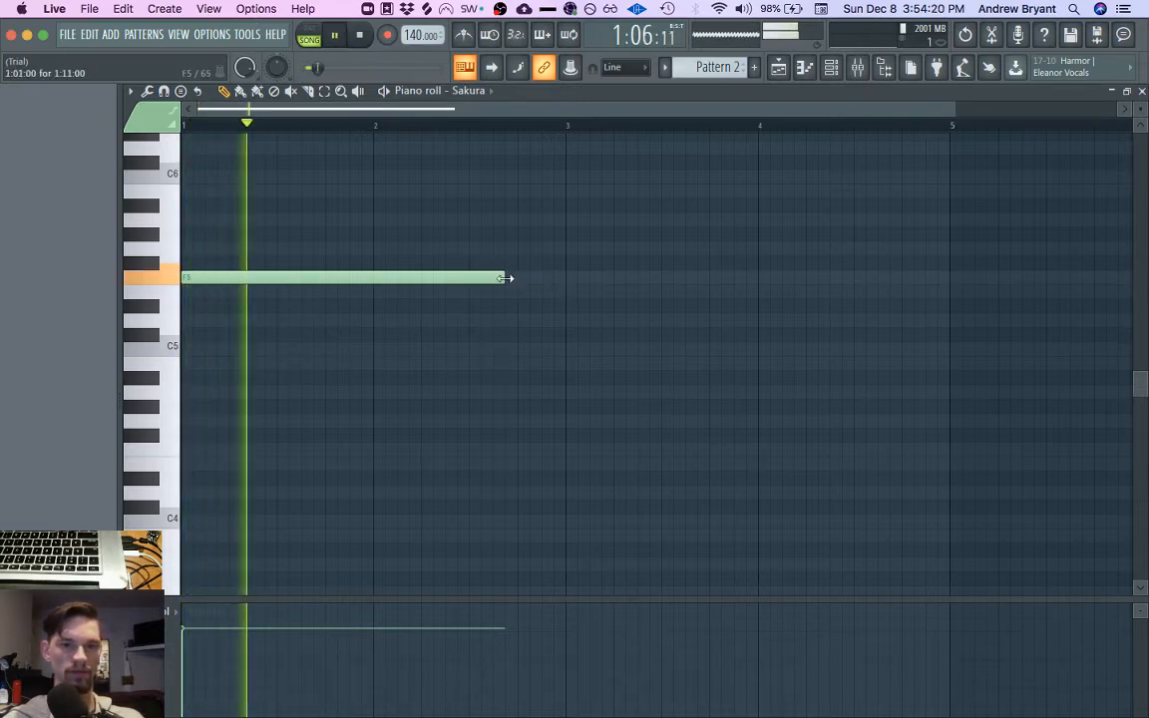
# Step: Shorten the F5 note to one bar, add a one-bar D#5 note at bar 1, and audition both
pyautogui.moveTo(505, 278); pyautogui.dragTo(367, 279)
pyautogui.click(188, 319)
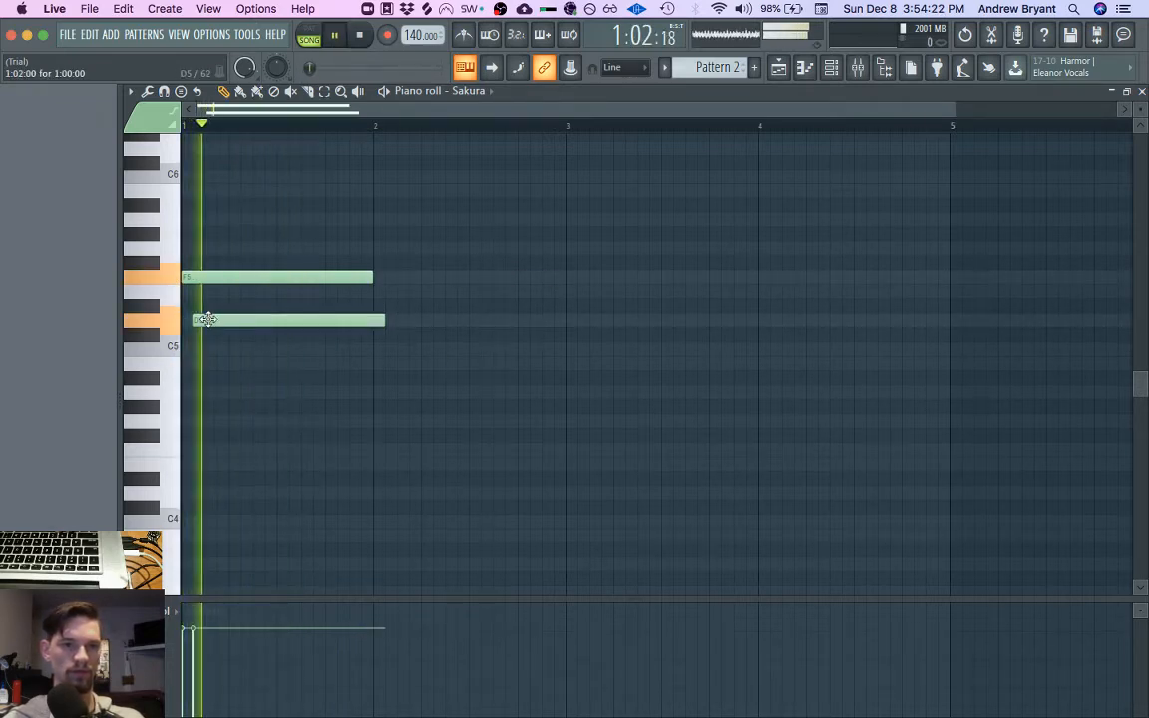
pyautogui.press('space')
pyautogui.moveTo(190, 319); pyautogui.dragTo(187, 305)
pyautogui.press('space')
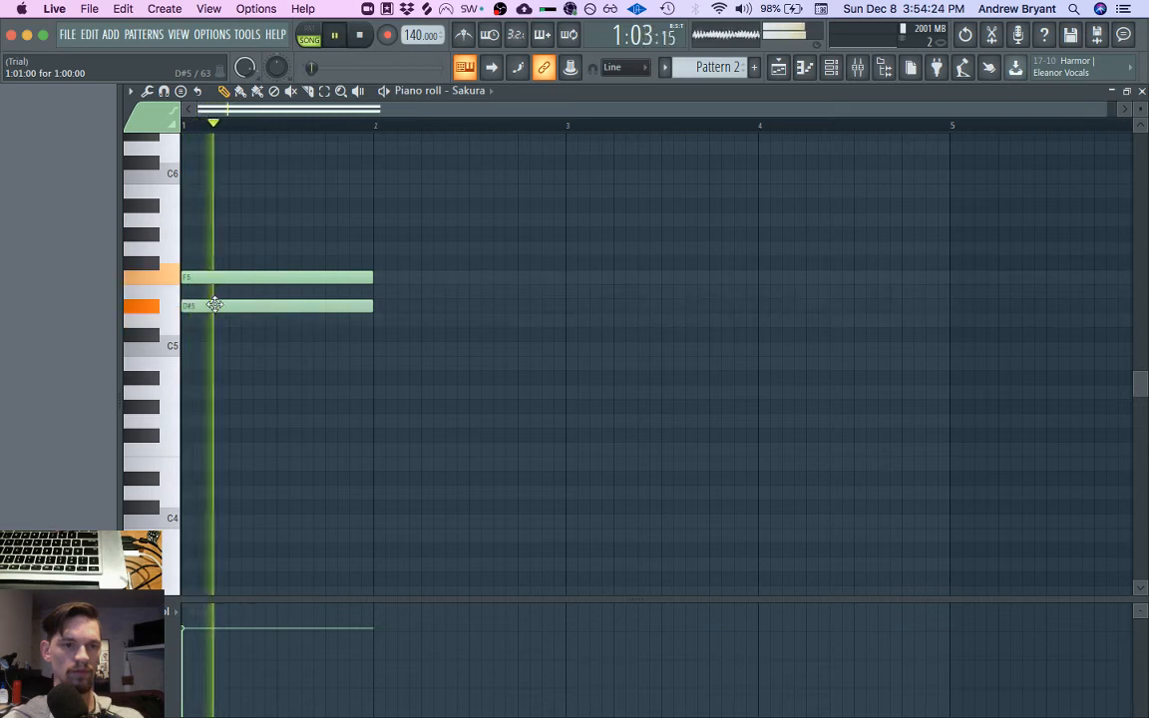
pyautogui.press('space')
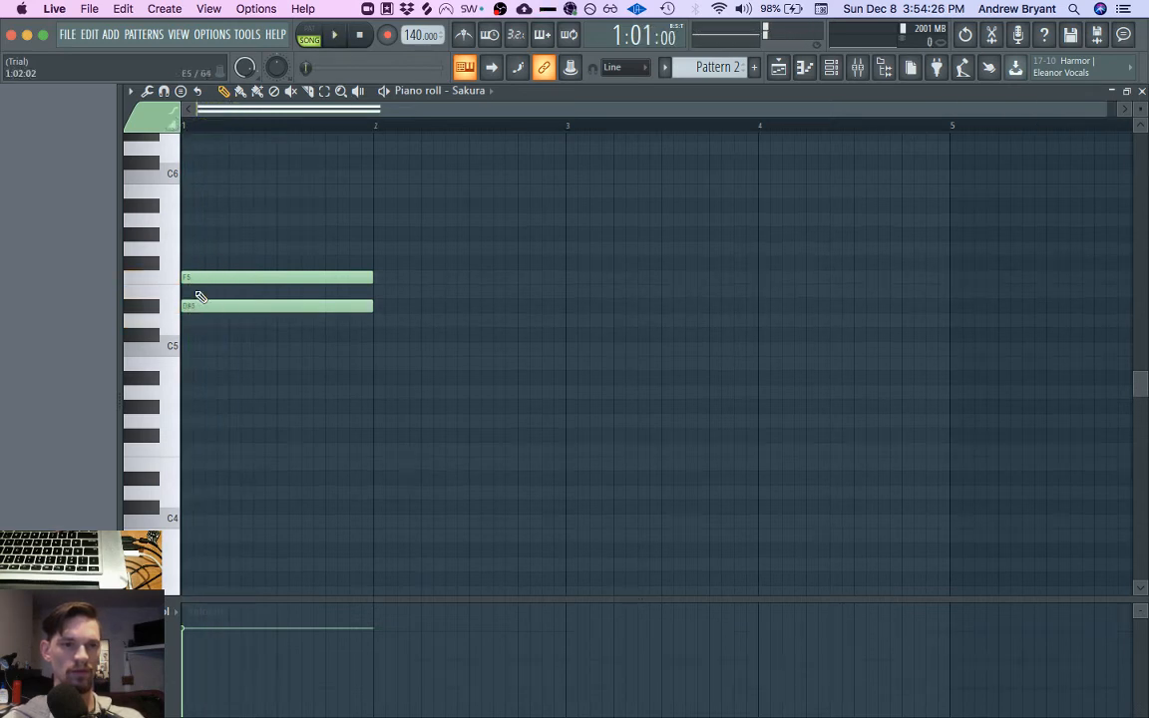
pyautogui.doubleClick(198, 279)
pyautogui.click(666, 467)
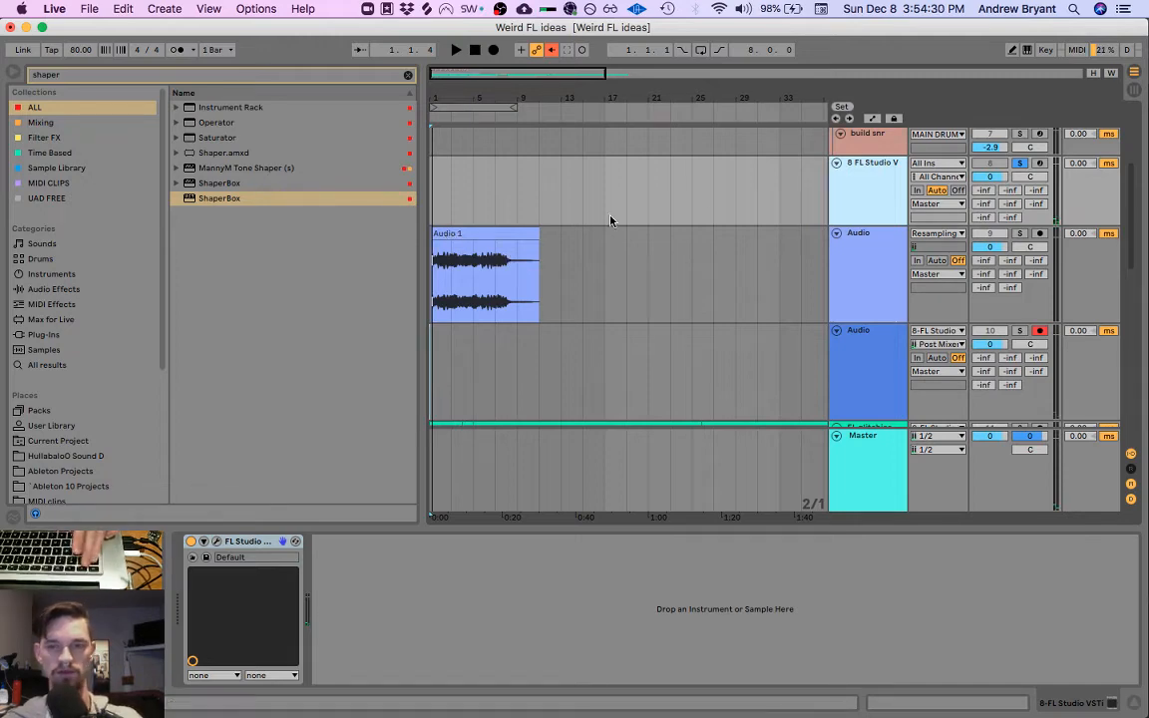
pyautogui.hotkey('ctrl', 'Up')
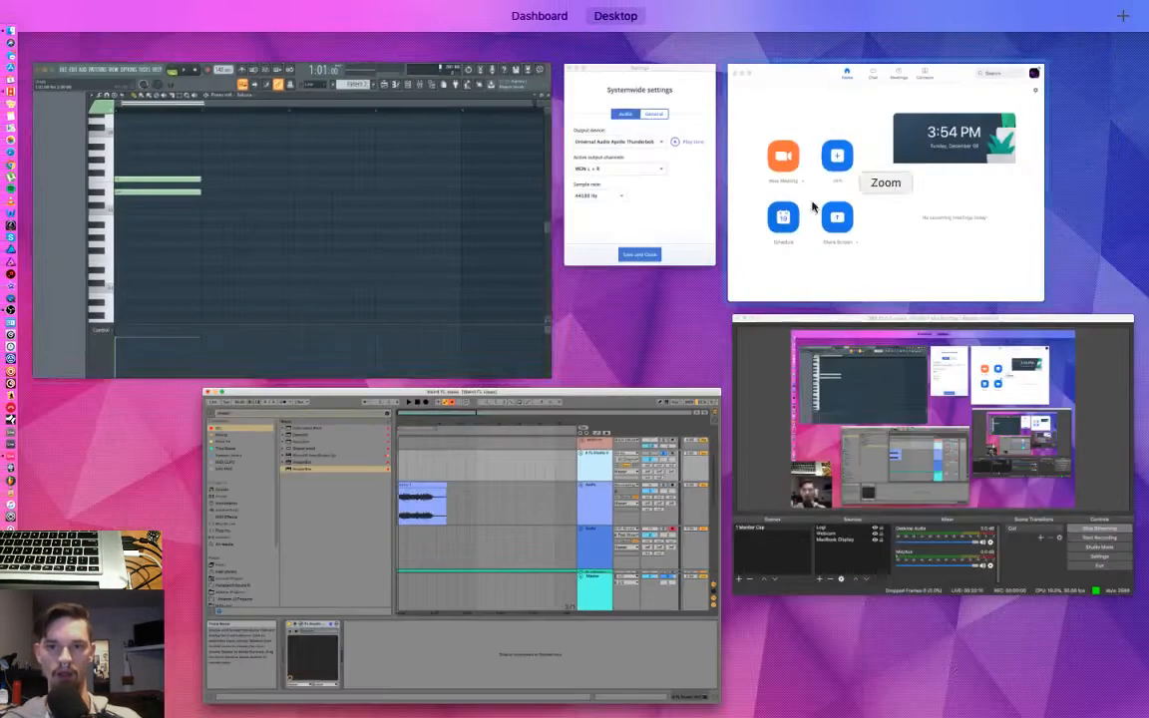
pyautogui.click(357, 239)
# Step: Replace the F5 note with a one-bar F5 note at bar 1 in note color 2
pyautogui.click(172, 128)
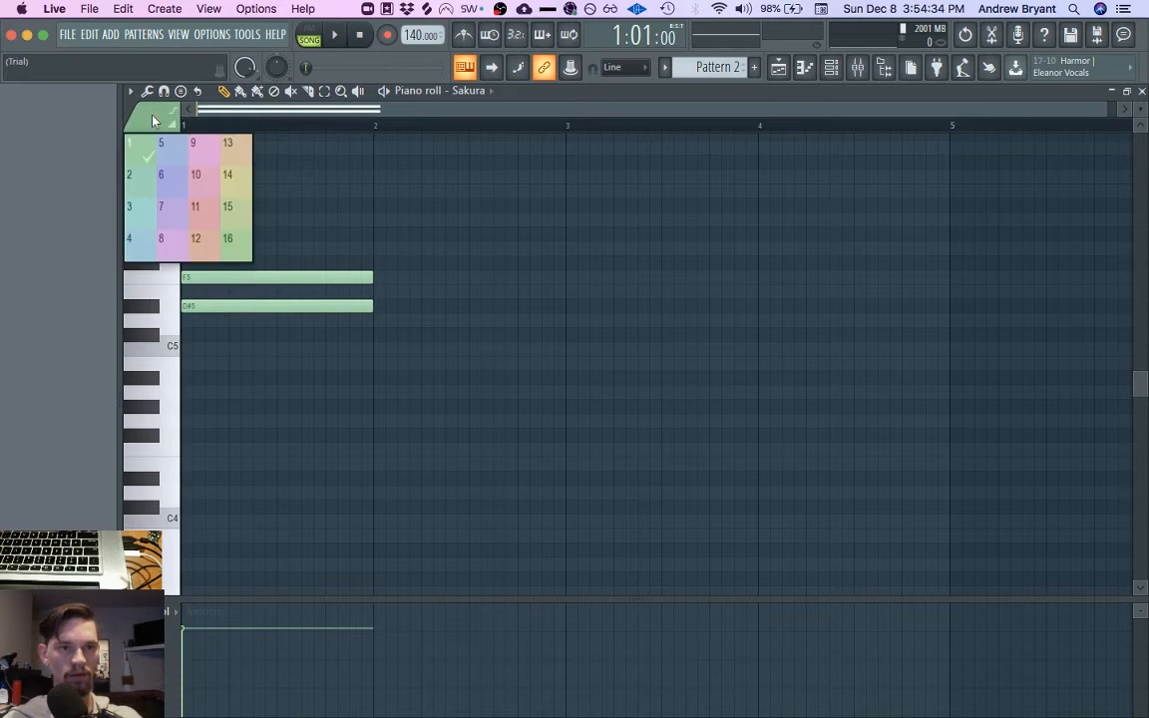
pyautogui.click(133, 171)
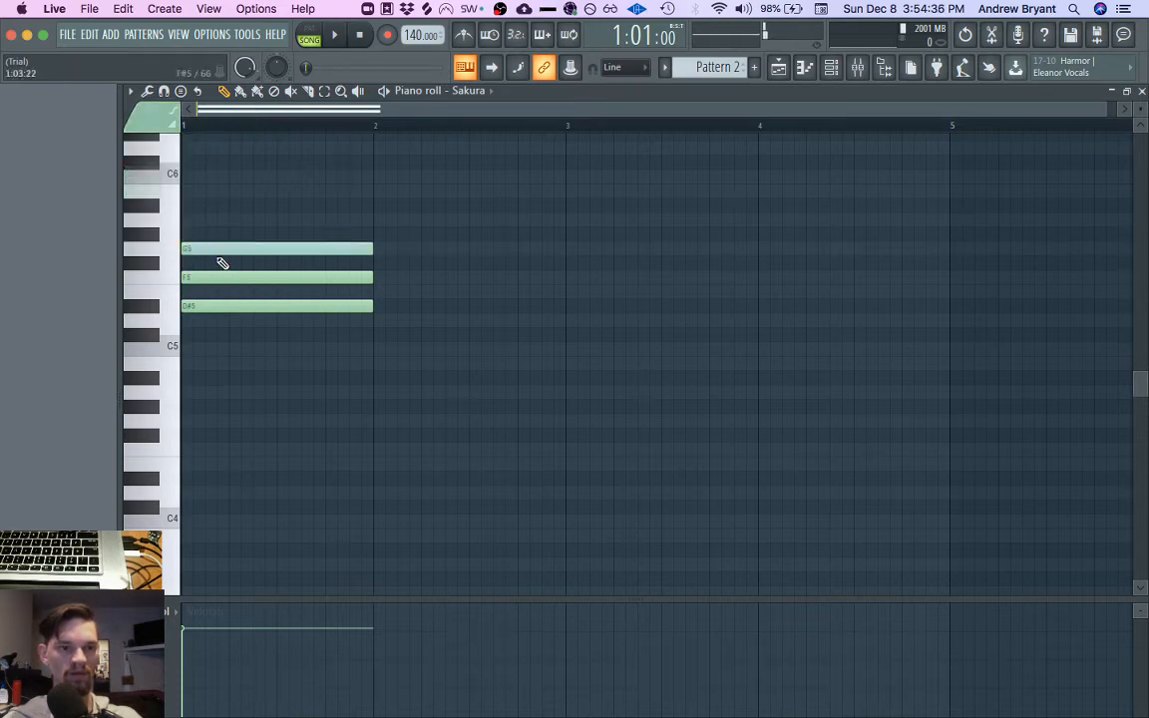
pyautogui.moveTo(201, 249); pyautogui.dragTo(194, 286)
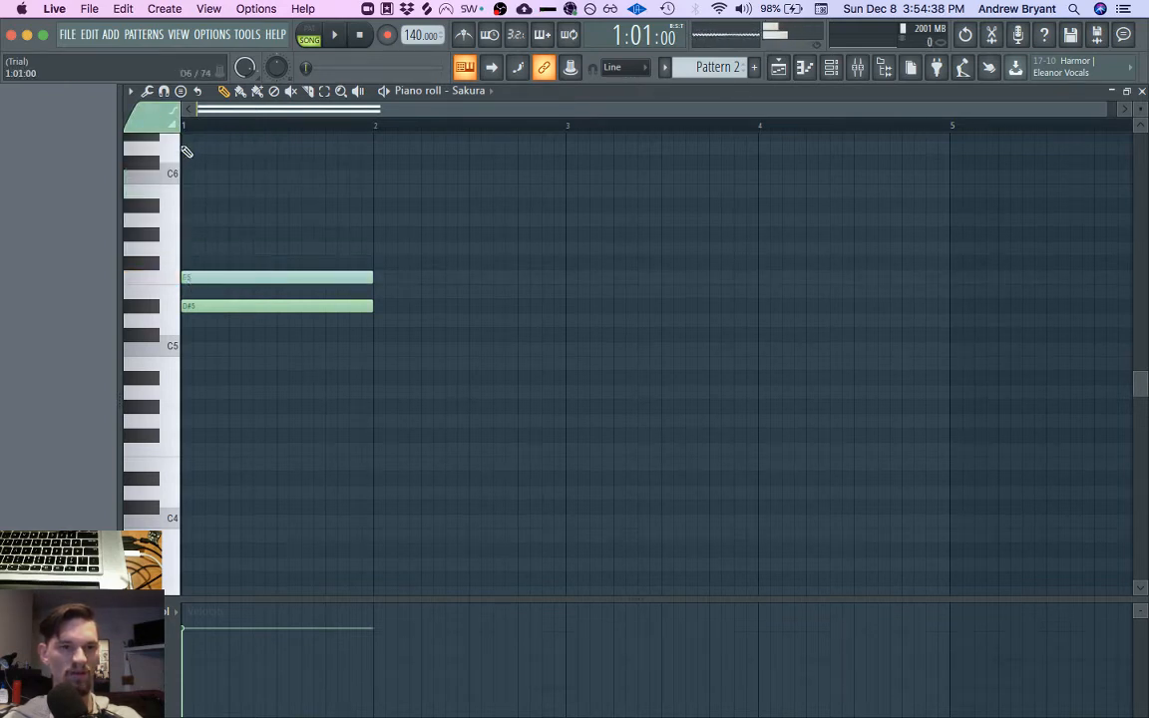
# Step: Add a G5 slide note in color 2 at step 4 and shorten it to about five steps
pyautogui.click(219, 248)
pyautogui.press('space')
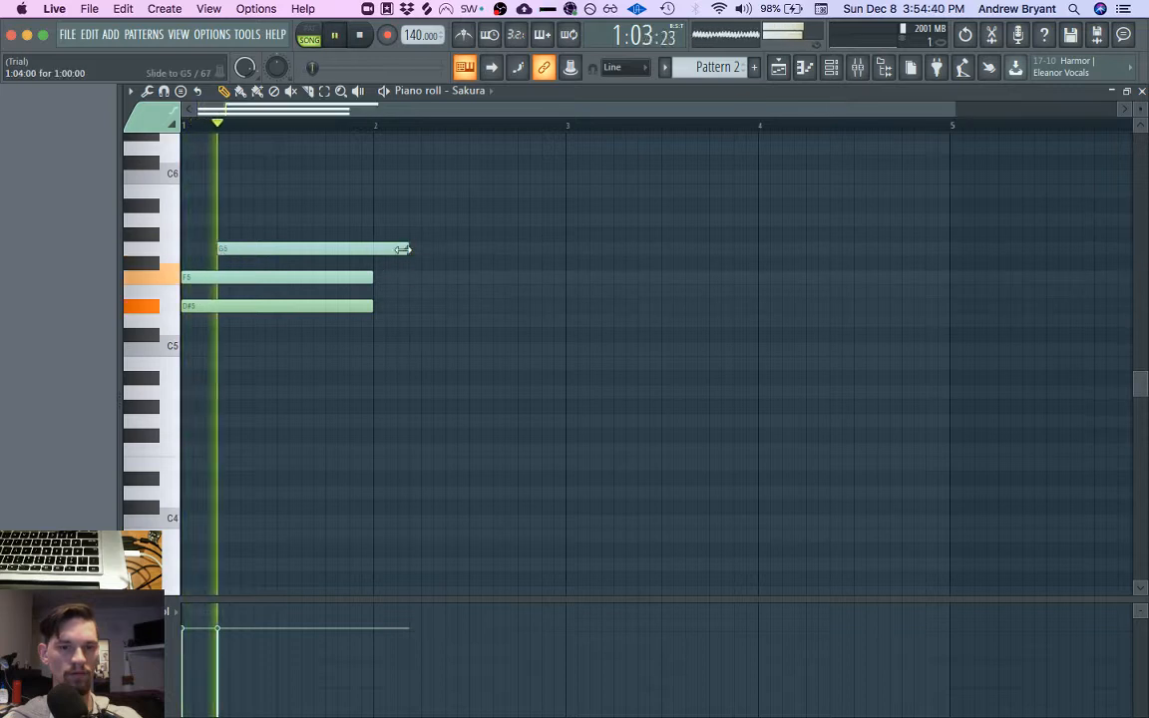
pyautogui.moveTo(407, 249); pyautogui.dragTo(271, 249)
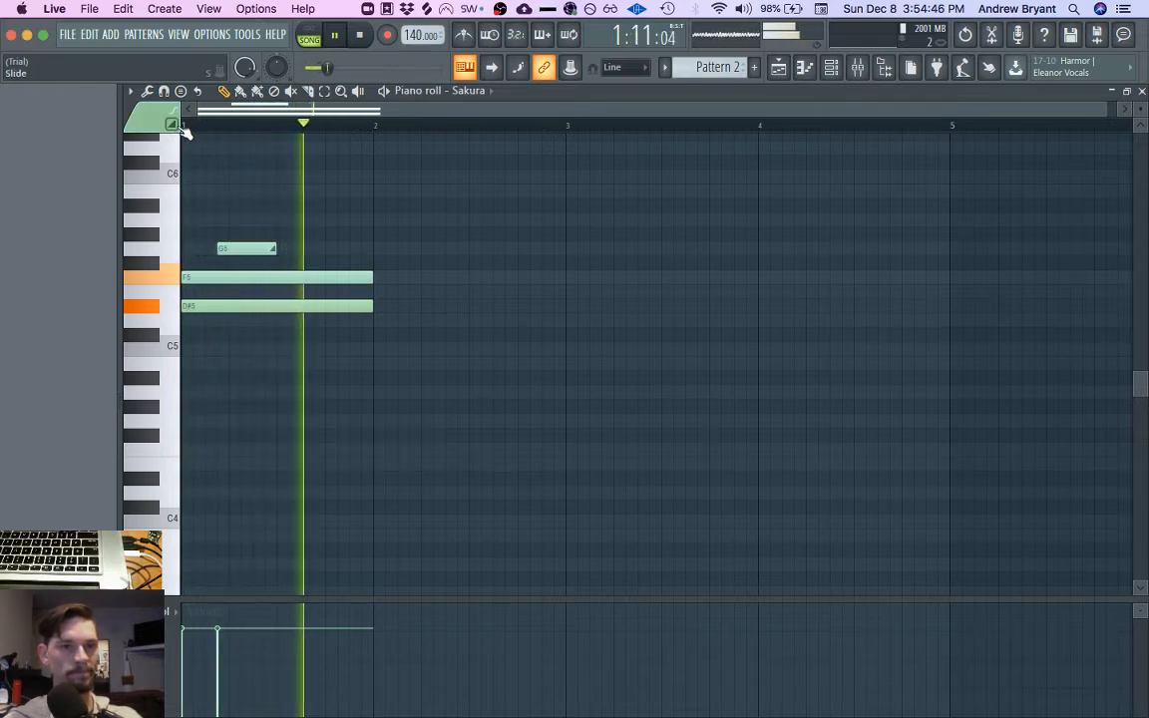
# Step: Add a three-step slide note in color 1 on C#5 at step 5, then lower it to C5
pyautogui.moveTo(295, 333); pyautogui.dragTo(272, 333)
pyautogui.moveTo(419, 333); pyautogui.dragTo(265, 334)
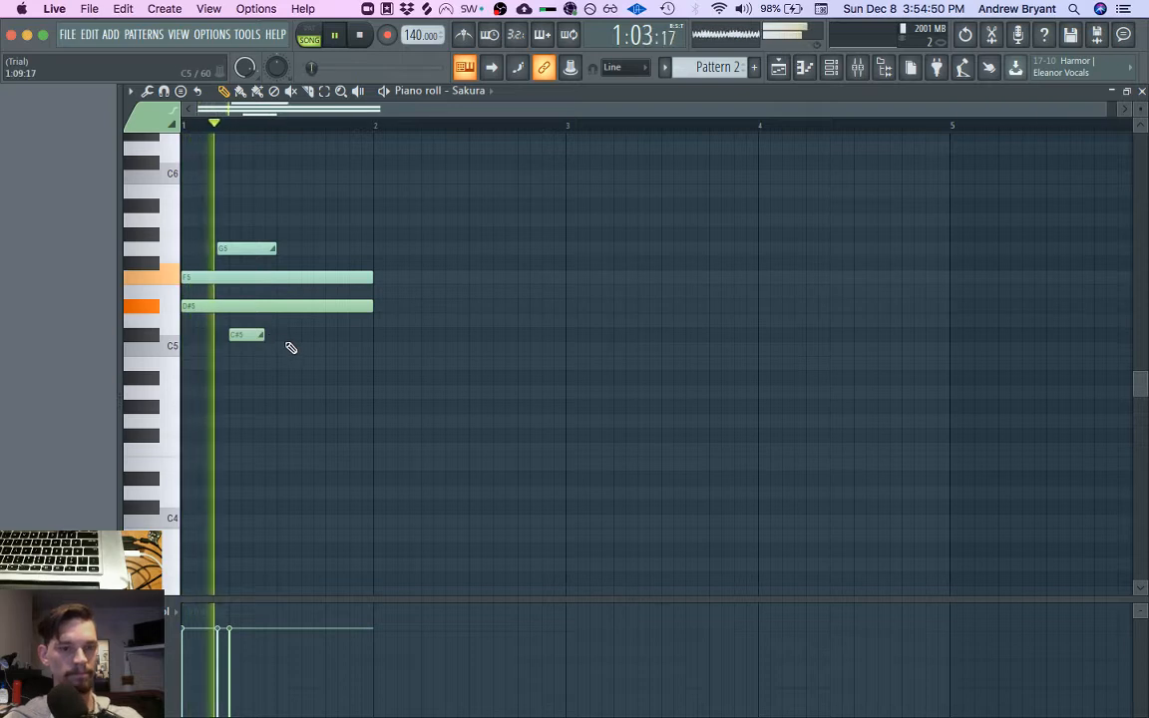
pyautogui.press('space')
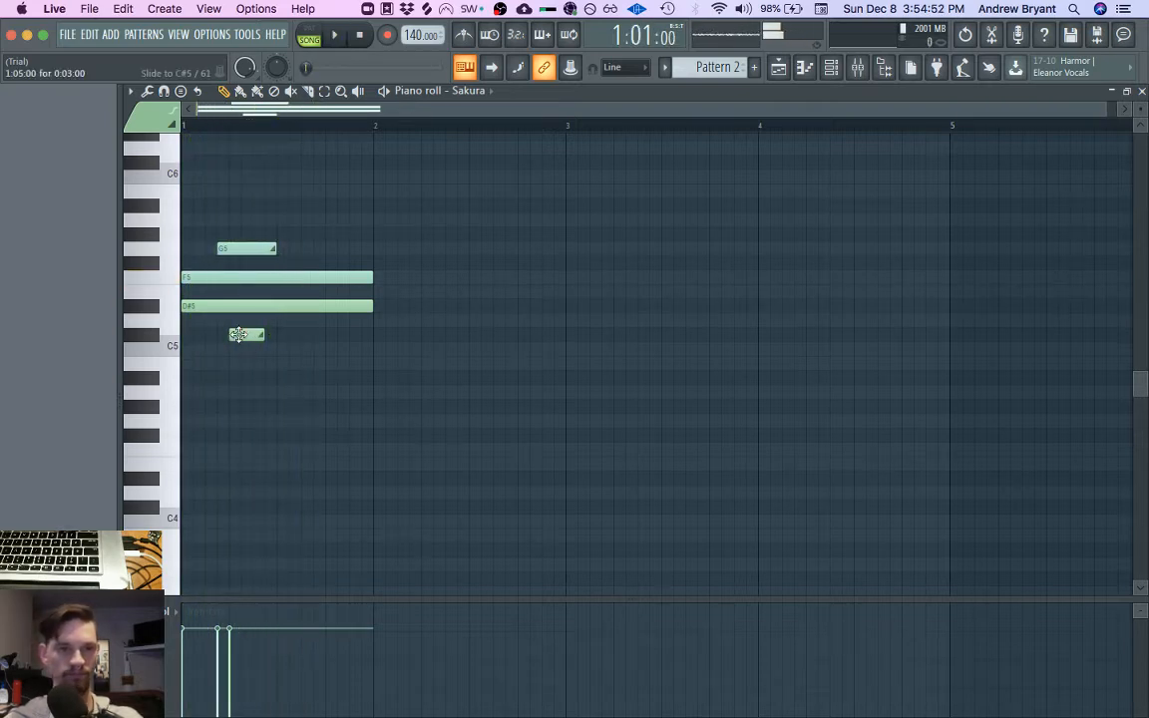
pyautogui.press('space')
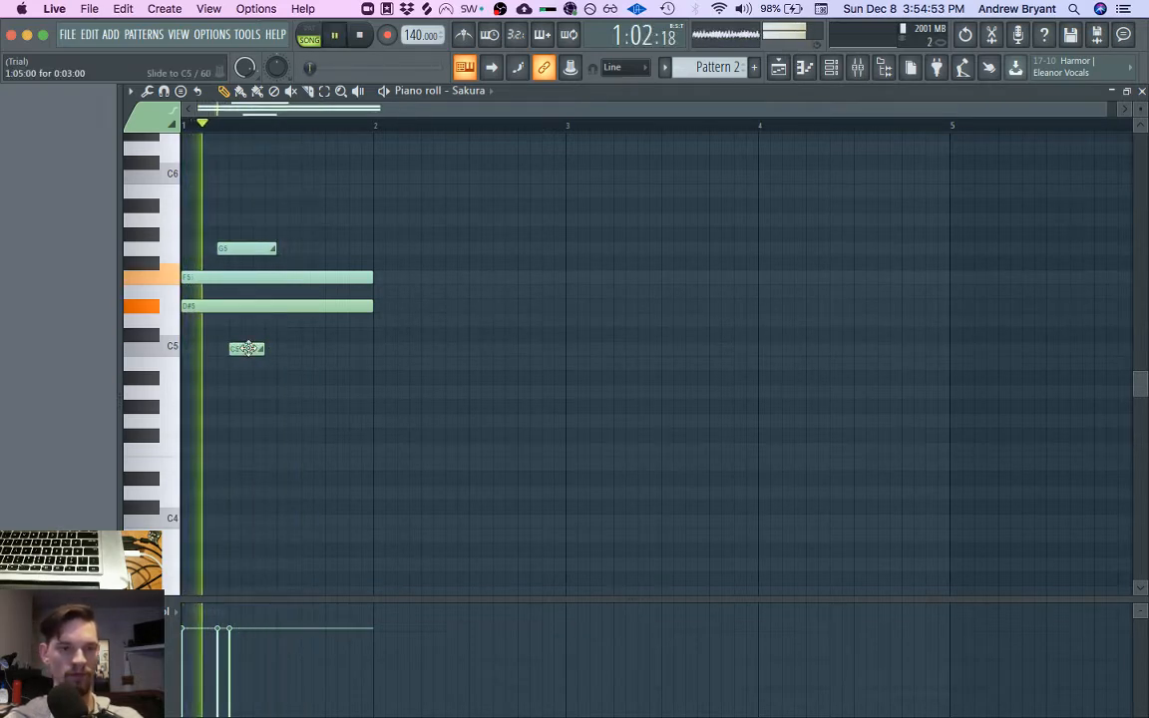
# Step: Add a one-step C6 slide note in color 2 at step 9 of bar 1 and audition it
pyautogui.click(271, 248)
pyautogui.moveTo(300, 248); pyautogui.dragTo(284, 176)
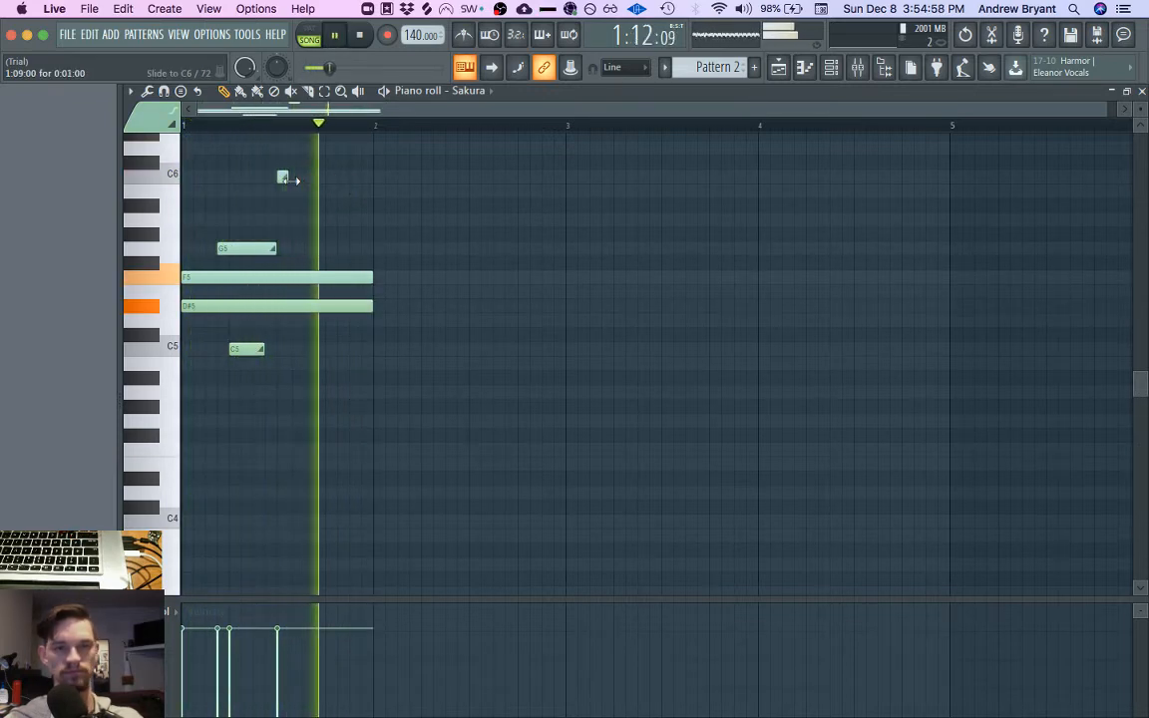
pyautogui.press('space')
pyautogui.press('space')
# Step: Add another one-step C6 slide note at step 14, move it to D#5 at step 11, and audition it
pyautogui.click(341, 177)
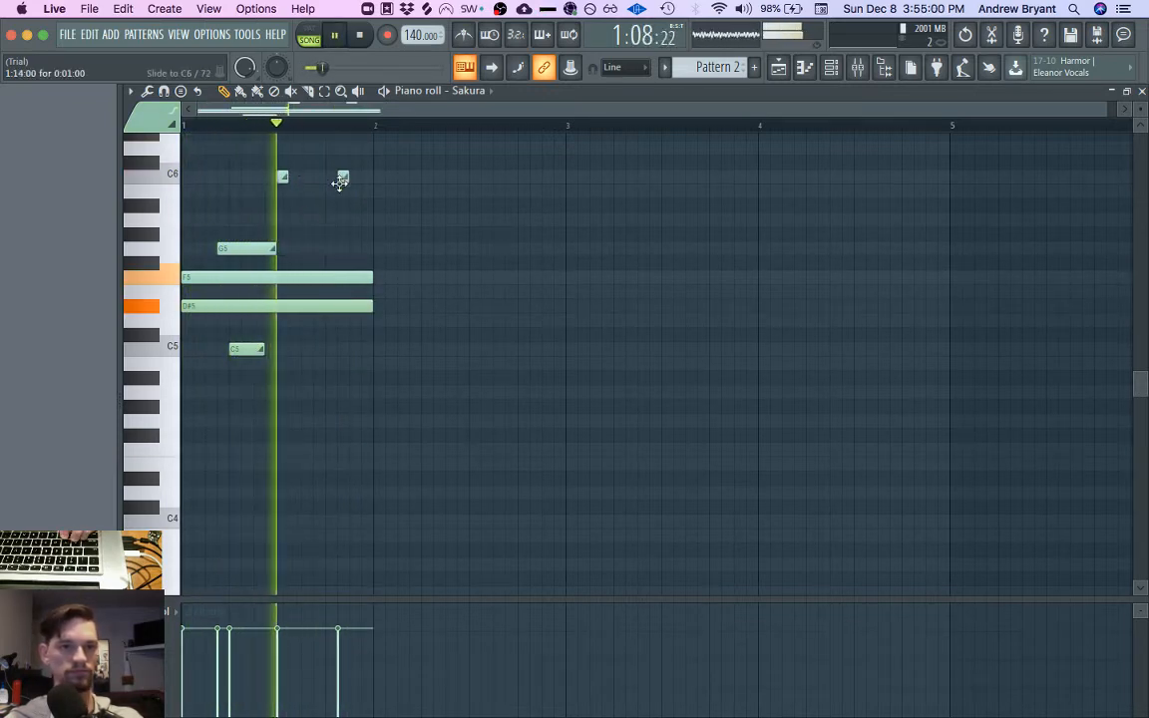
pyautogui.moveTo(343, 175); pyautogui.dragTo(304, 306)
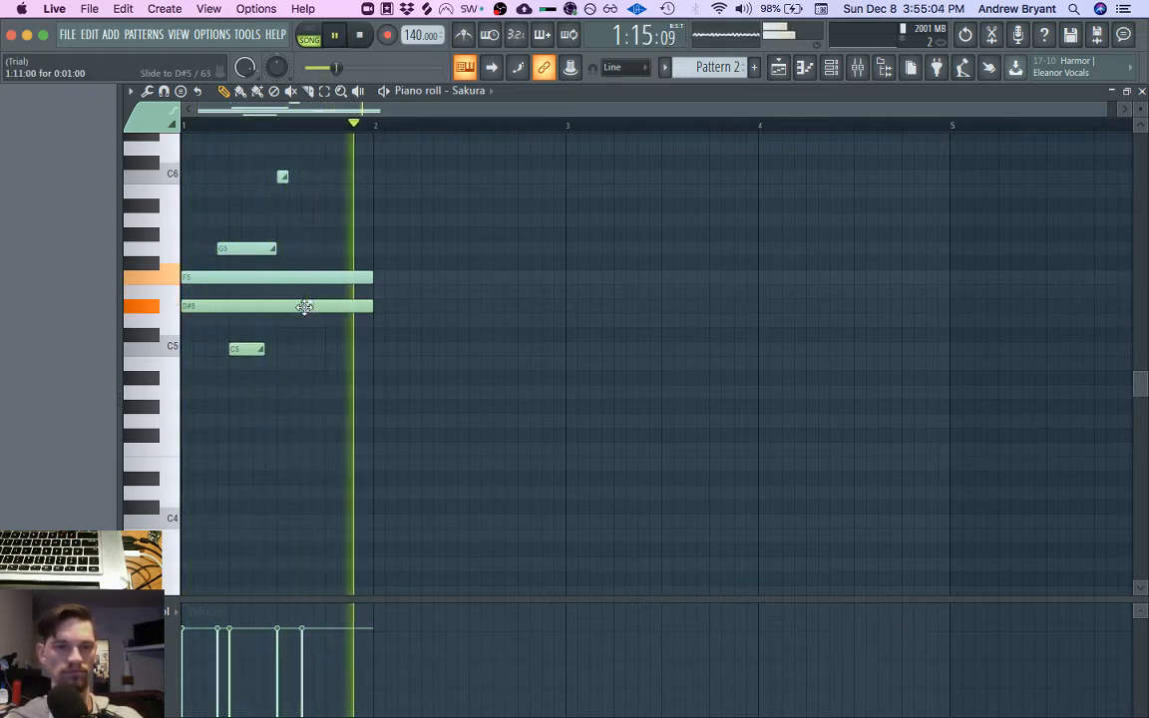
pyautogui.press('space')
pyautogui.press('space')
# Step: Add a slide note in color 1 on A4 at step 11, lower it to G#4, and lengthen it to two steps
pyautogui.moveTo(294, 349); pyautogui.dragTo(313, 393)
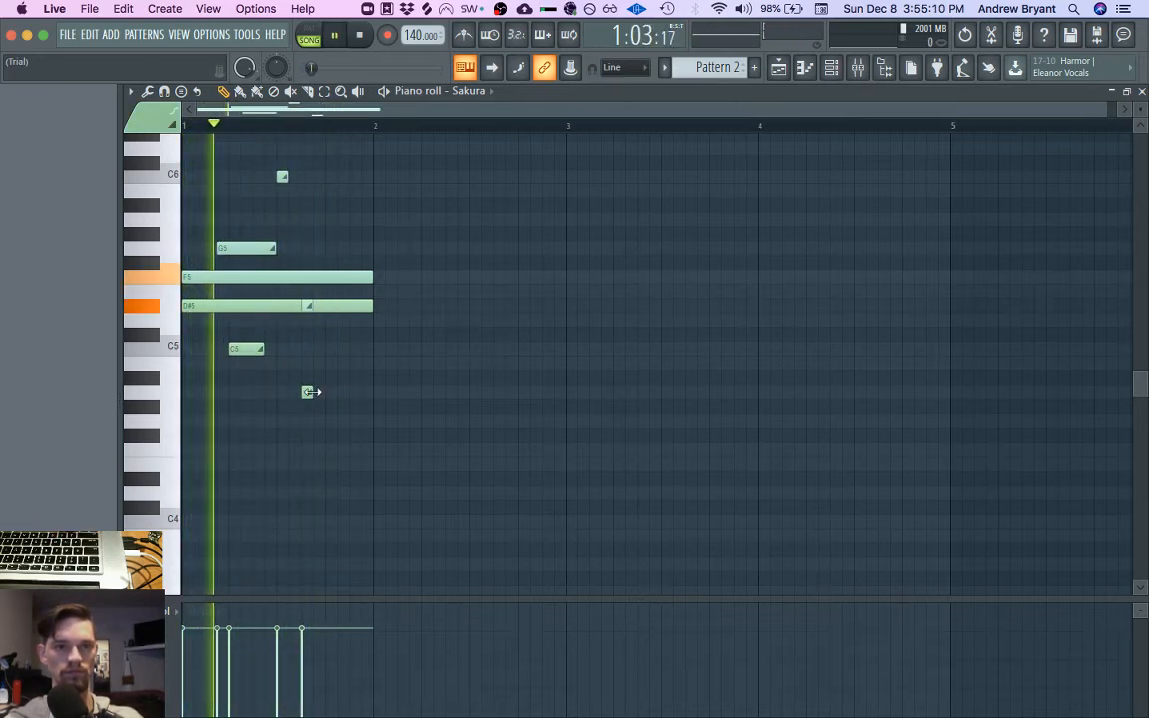
pyautogui.press('space')
pyautogui.press('space')
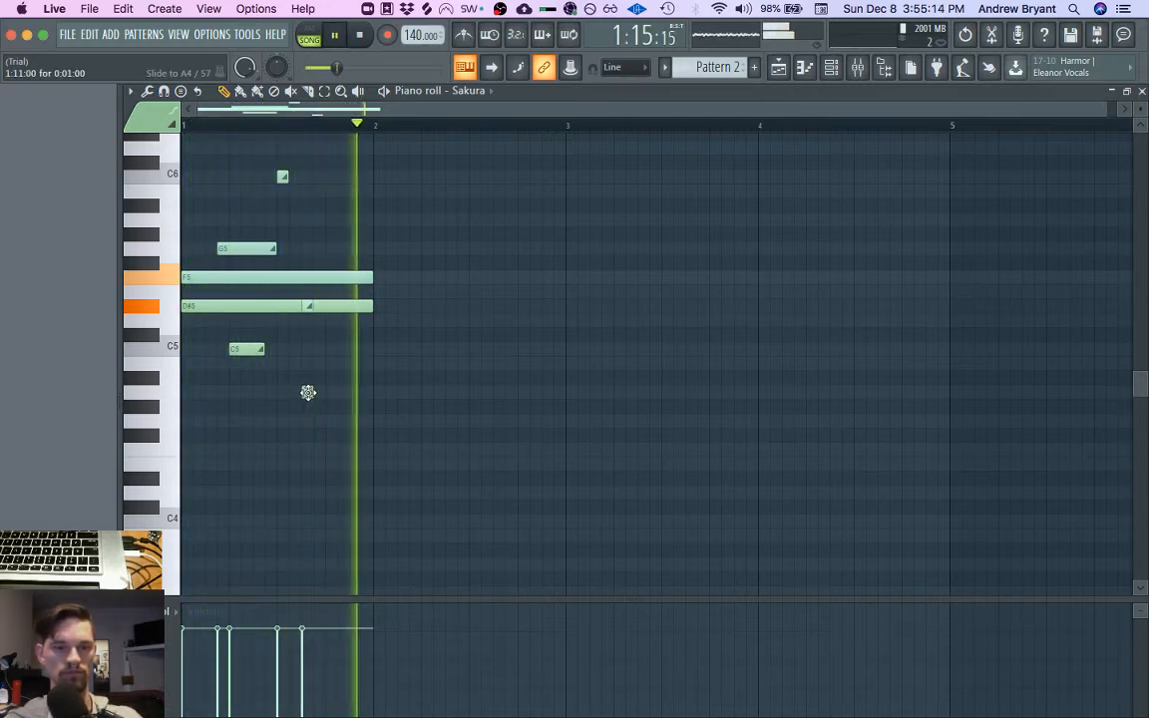
pyautogui.press('space')
pyautogui.moveTo(307, 392); pyautogui.dragTo(306, 408)
pyautogui.press('space')
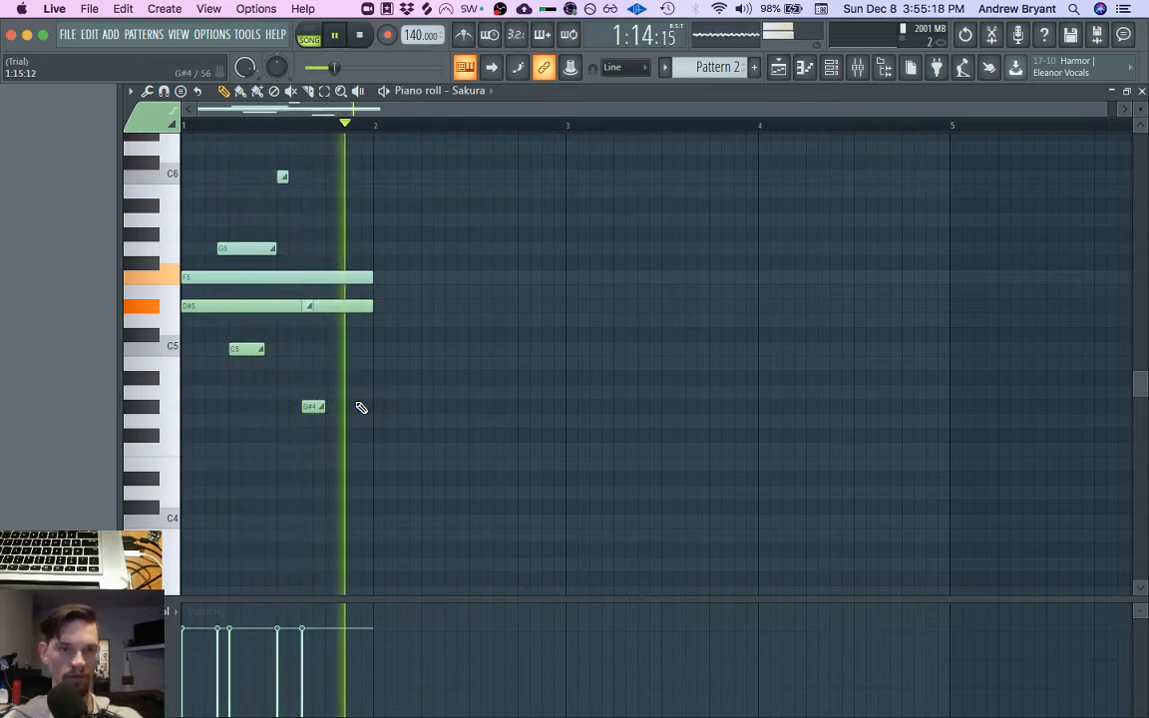
# Step: Extend the long F5 and D#5 notes to two bars and play the pattern
pyautogui.press('space')
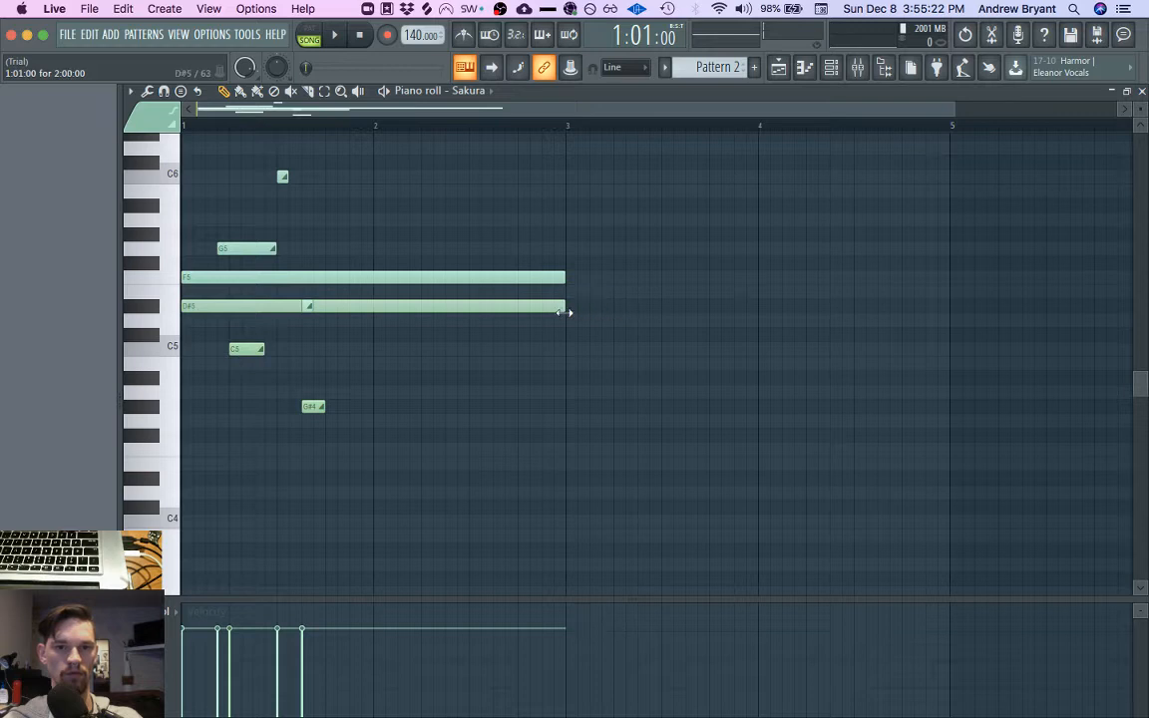
pyautogui.press('space')
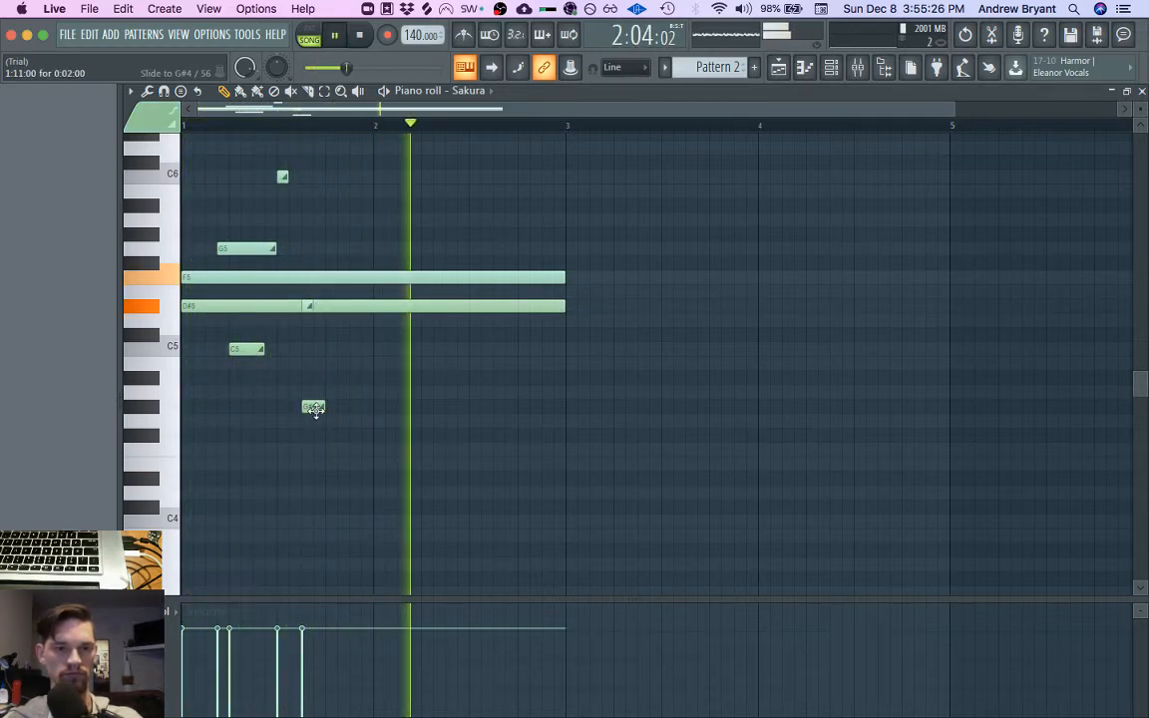
# Step: Add a one-step D#5 slide note in bar 2 and move it to D5 at step 5 of that bar
pyautogui.click(496, 308)
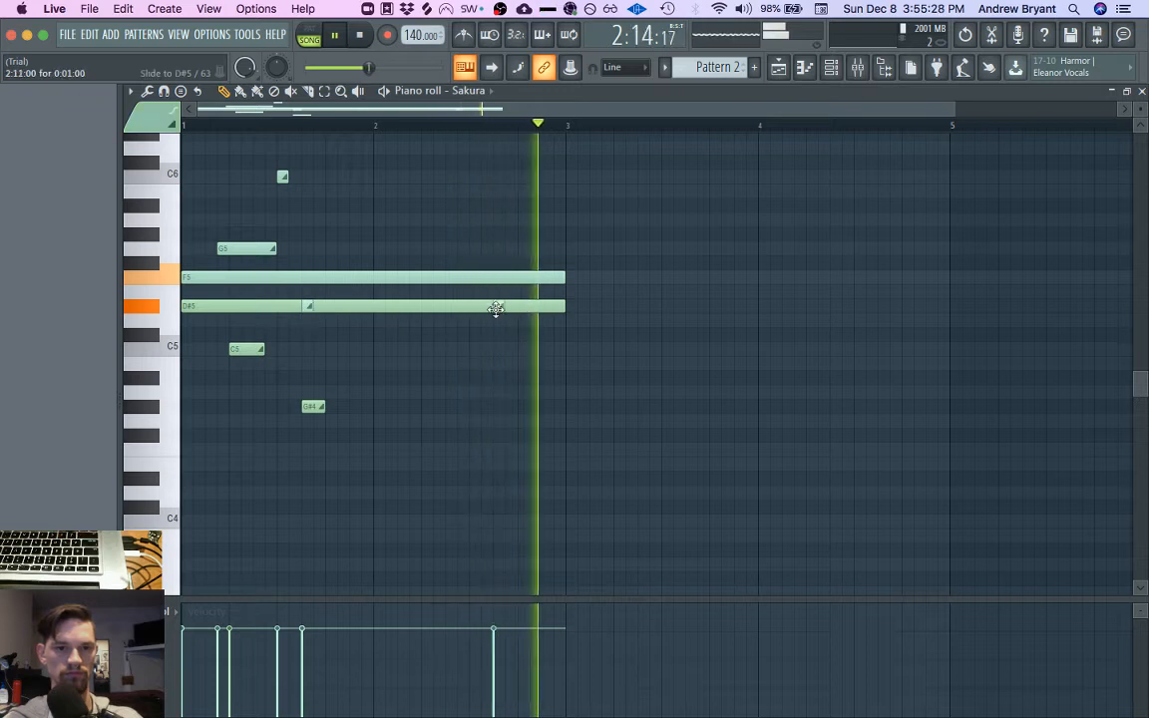
pyautogui.moveTo(496, 308); pyautogui.dragTo(424, 320)
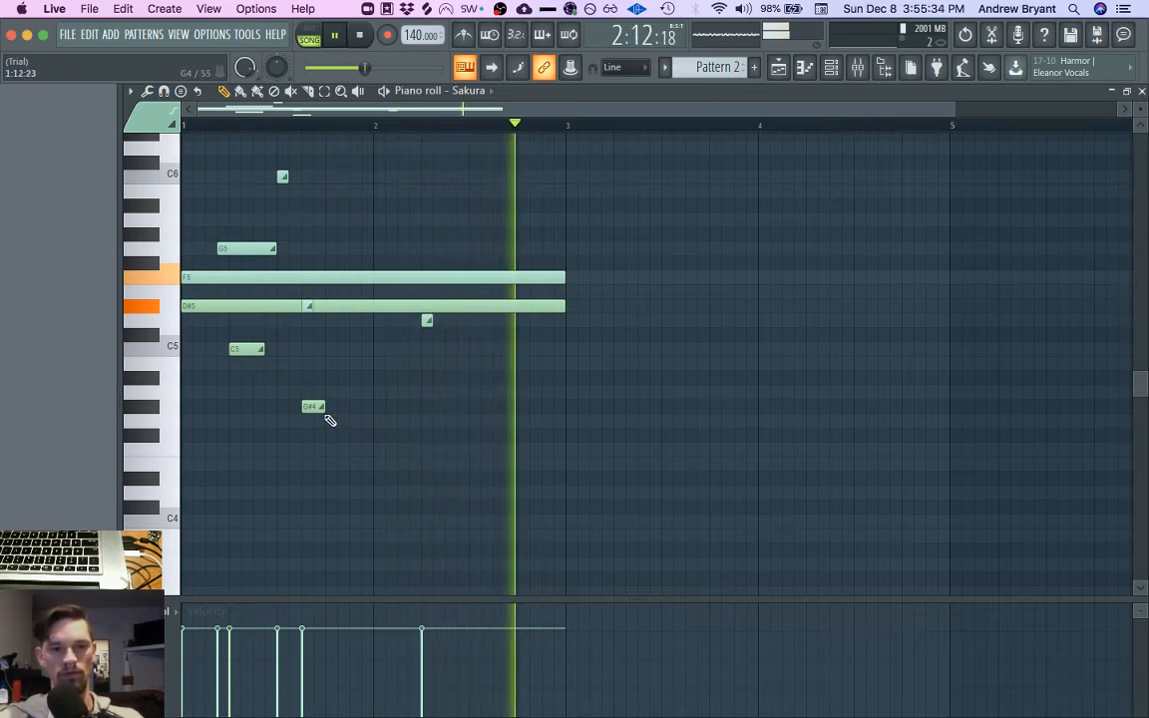
pyautogui.press('space')
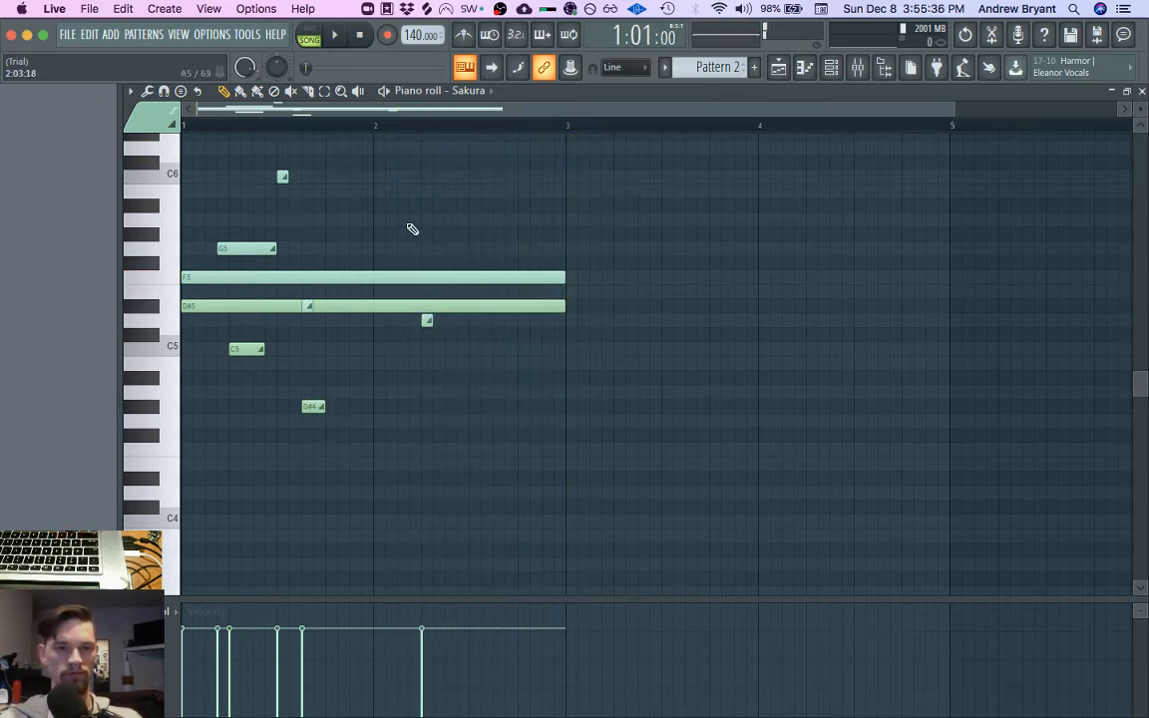
# Step: Play the pattern, close the piano roll, and open the Sakura instrument window
pyautogui.press('space')
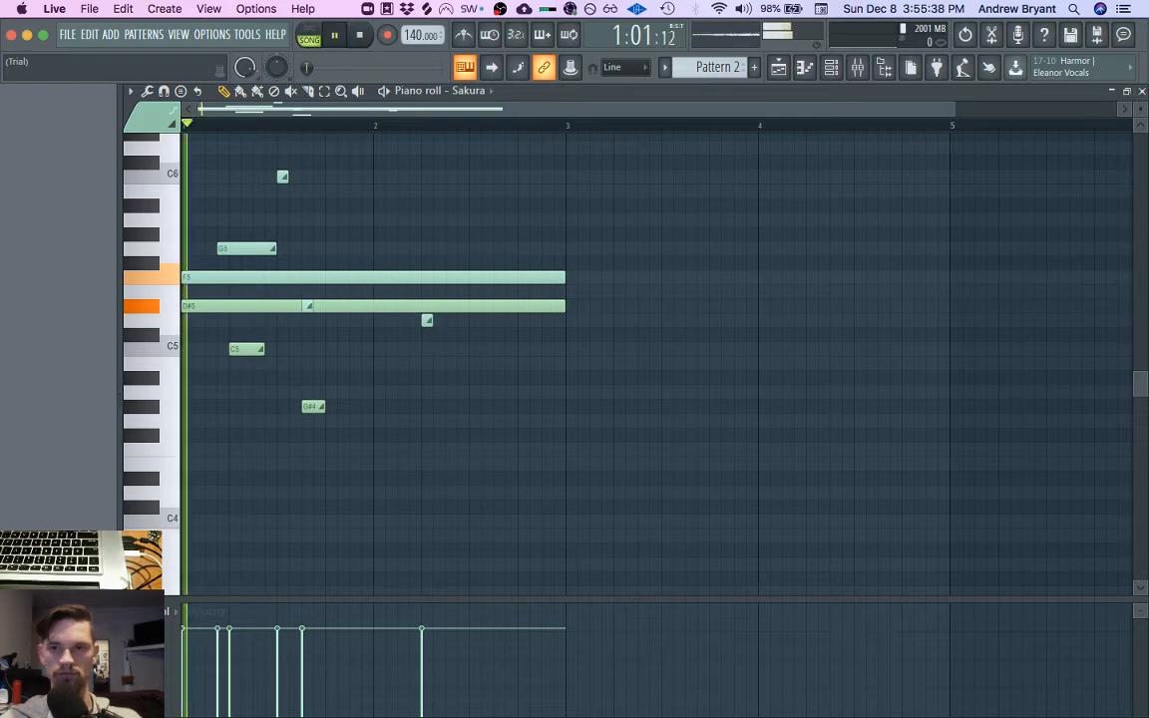
pyautogui.click(1142, 91)
pyautogui.click(614, 461)
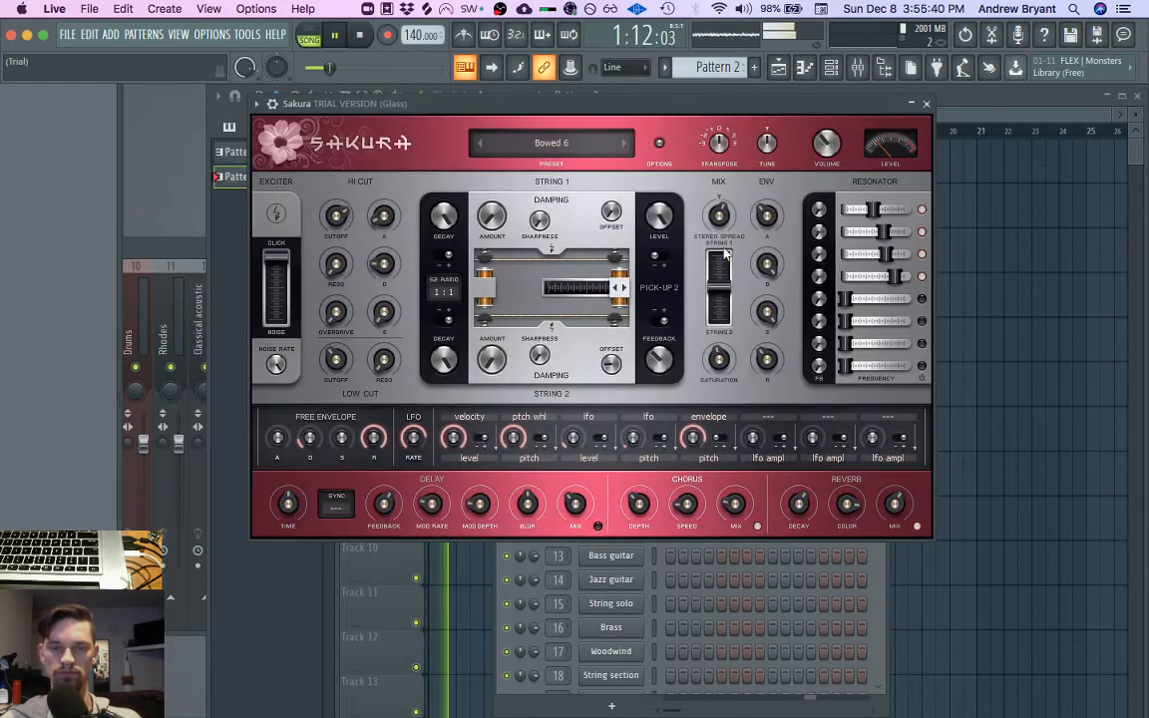
# Step: Audition Sakura presets with the pattern until BL Ambient Flute is loaded, and close the instrument window
pyautogui.click(626, 144)
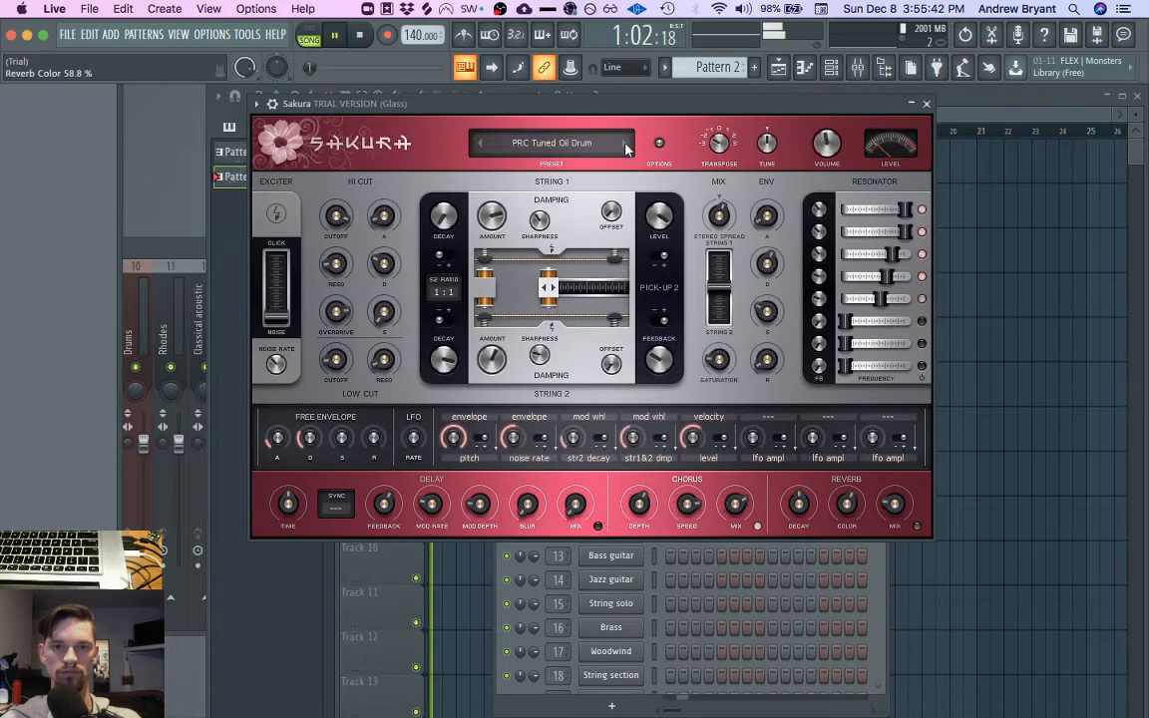
pyautogui.click(626, 143)
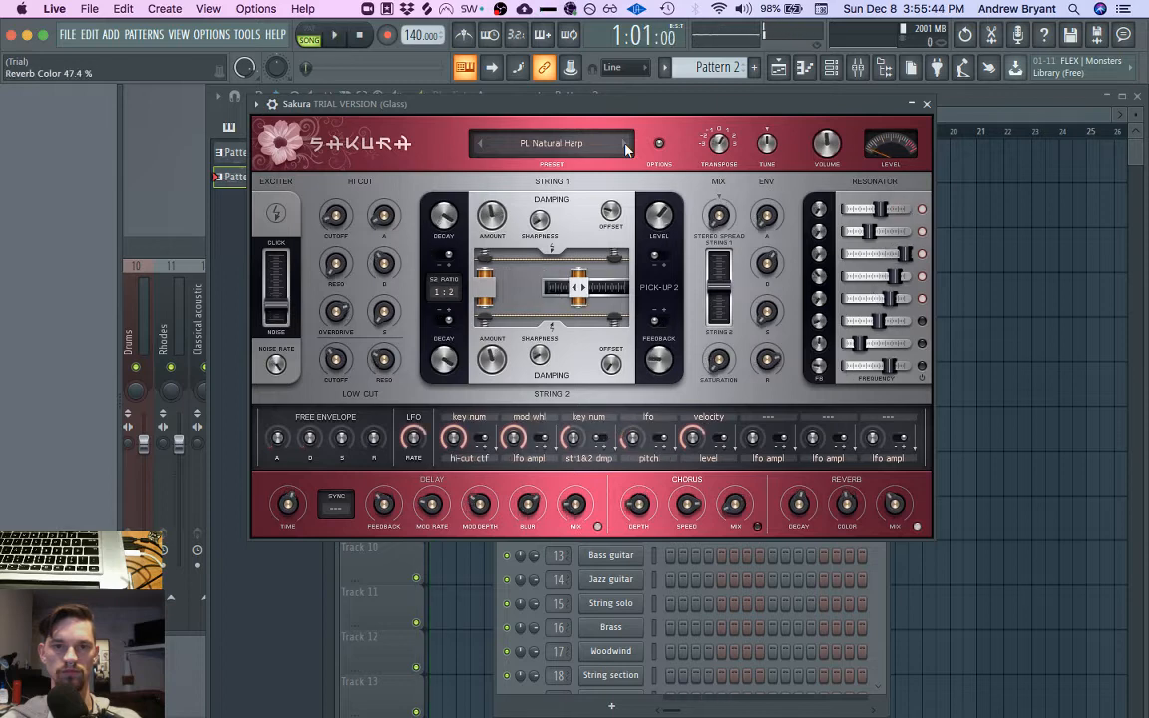
pyautogui.press('space')
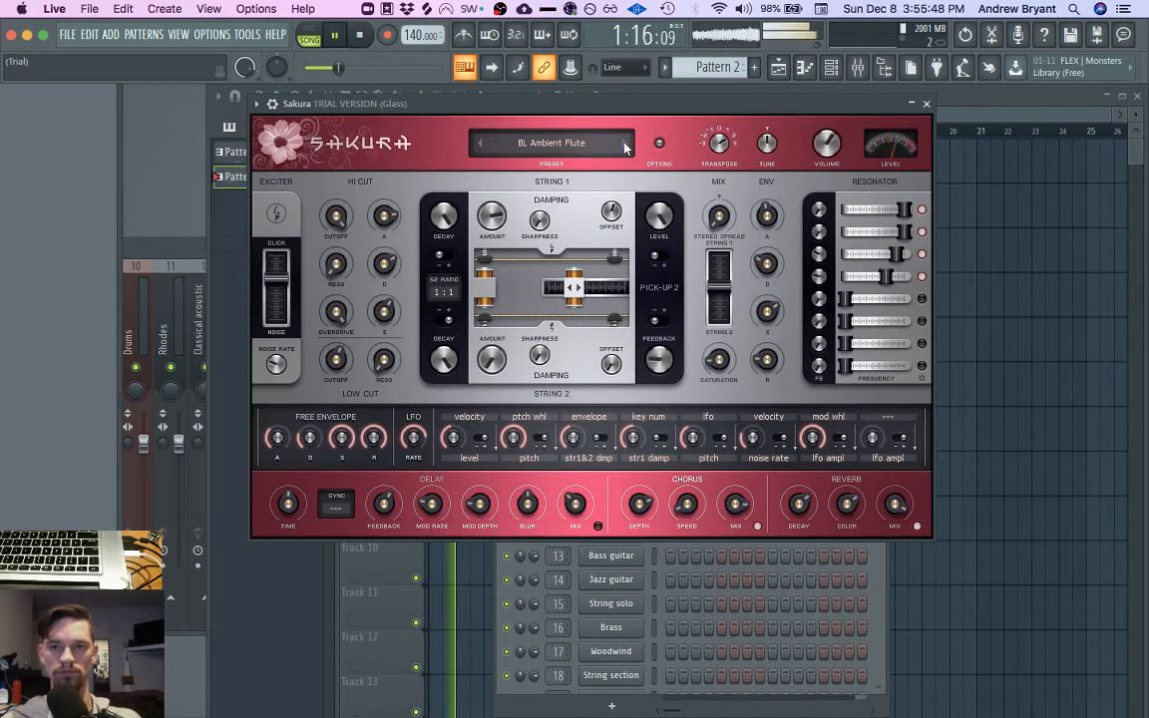
pyautogui.click(926, 103)
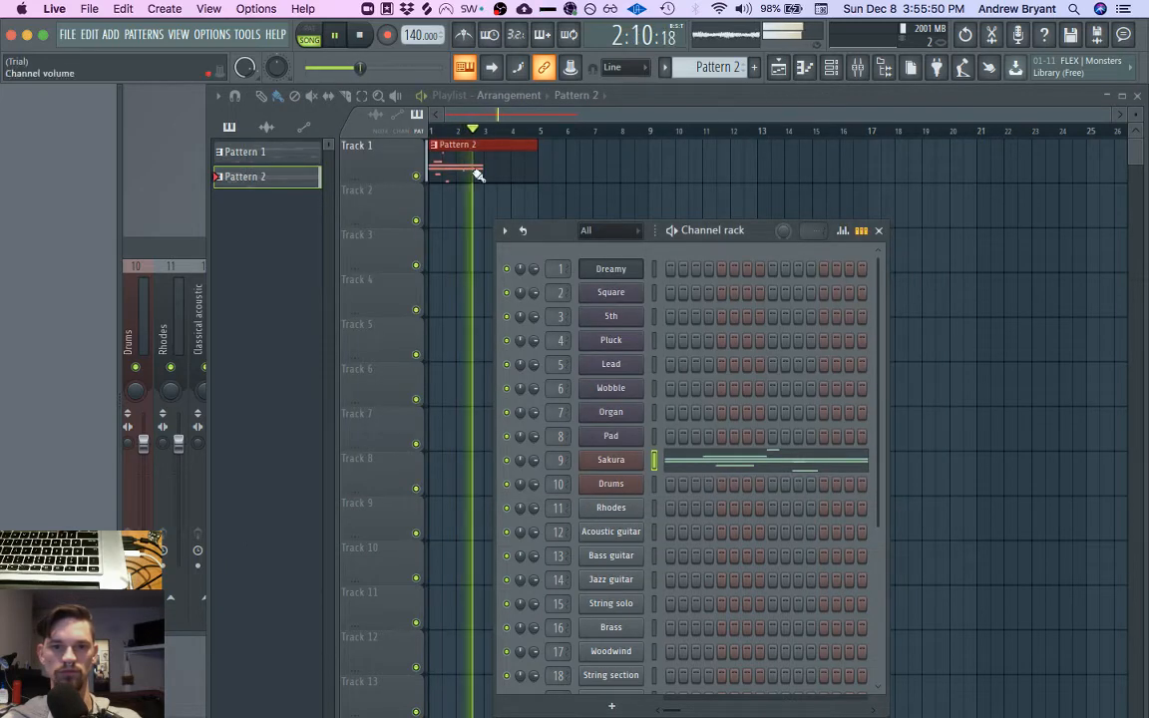
# Step: In Sakura's piano roll, move bar 2's slide note to C5 on step 1, shorten bar 1's G5 slide note to three steps, and play
pyautogui.click(791, 468)
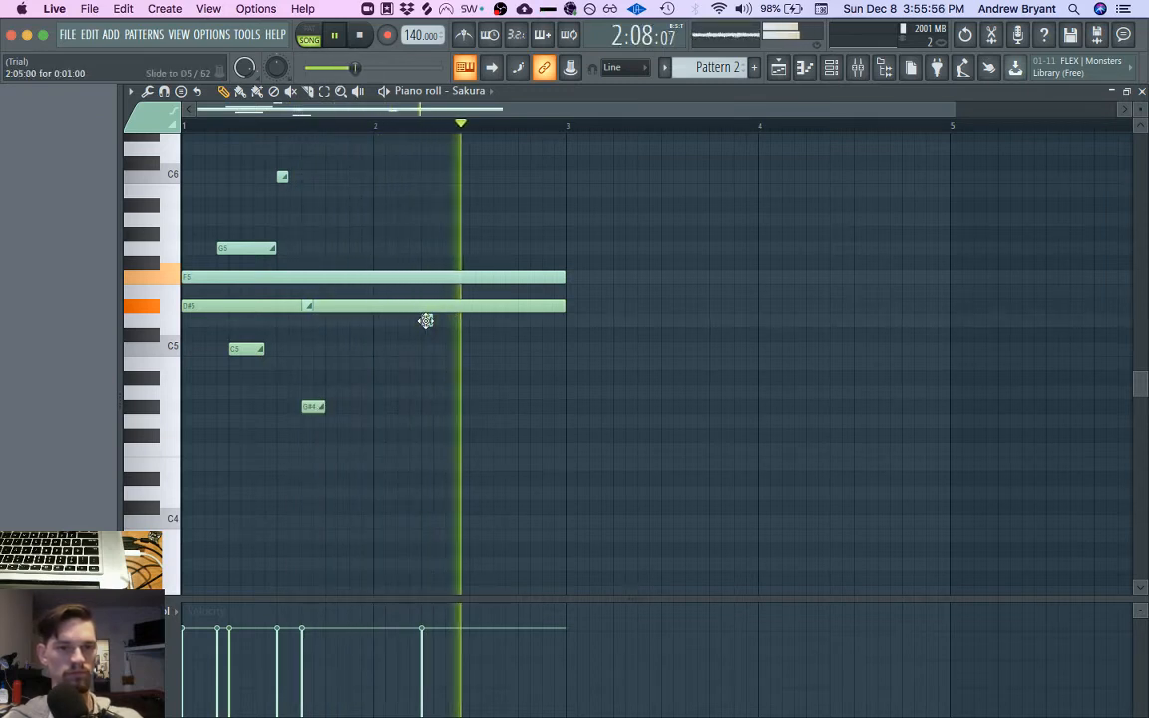
pyautogui.moveTo(426, 320); pyautogui.dragTo(376, 351)
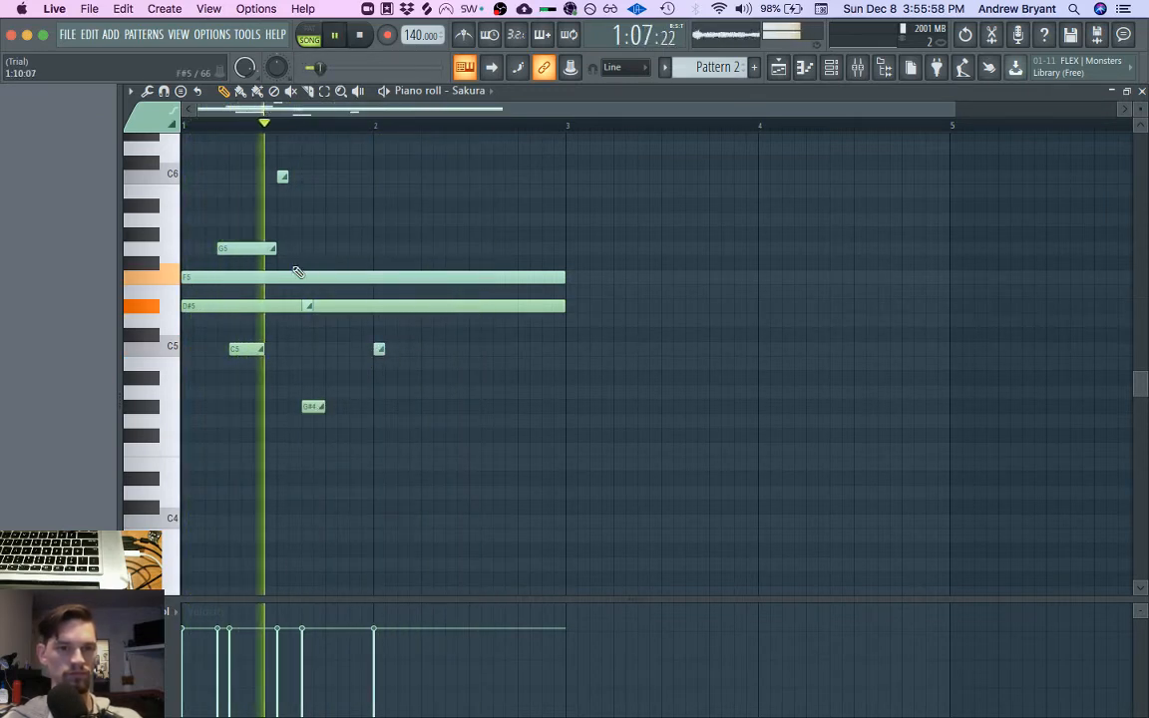
pyautogui.press('space')
pyautogui.press('space')
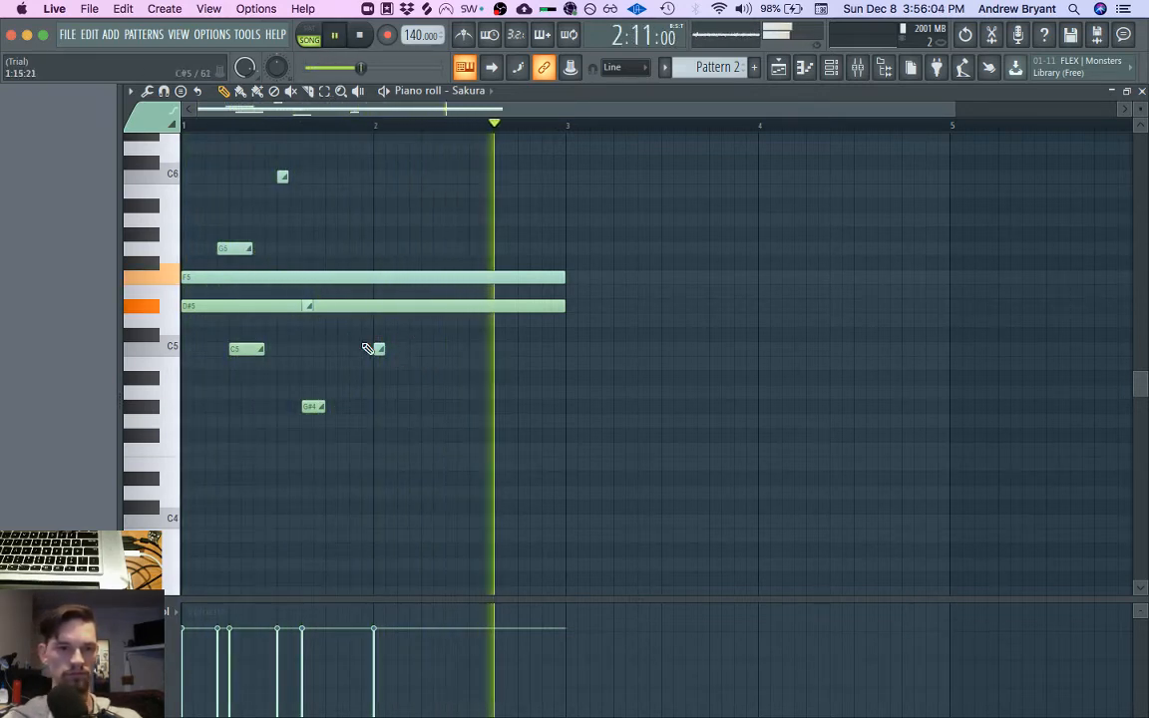
# Step: Replace a trial C5 slide note in bar 2 with a four-step G5 slide note at step 5 and play the pattern
pyautogui.click(463, 348)
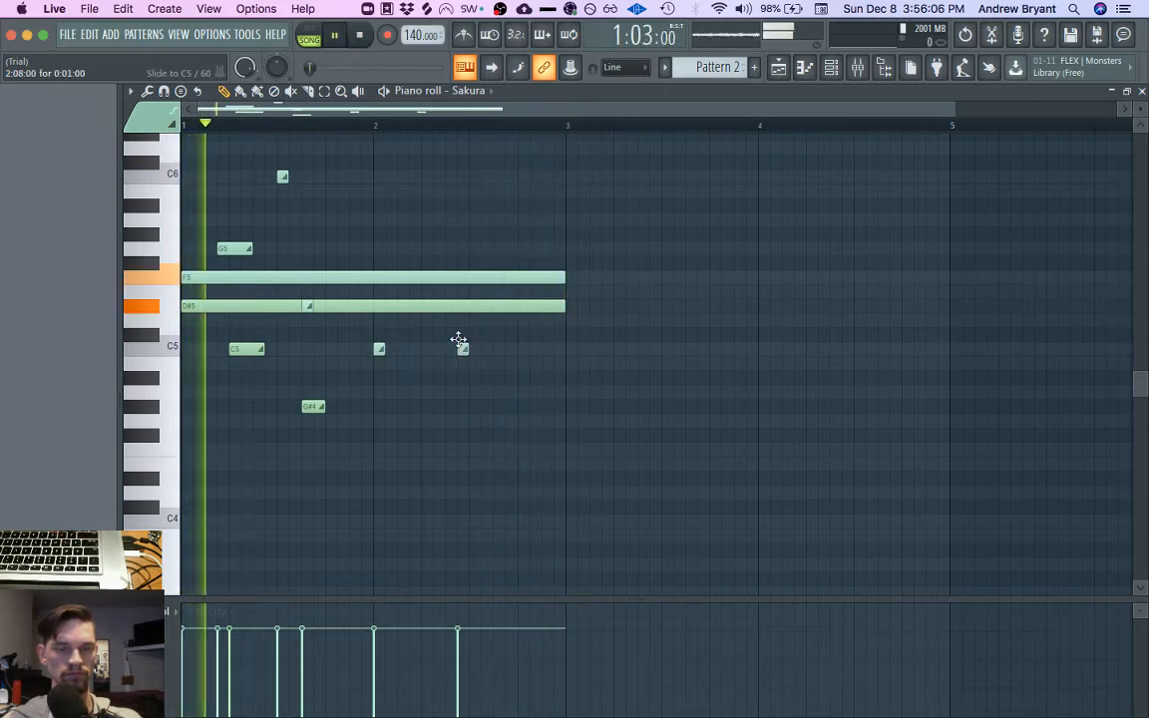
pyautogui.rightClick(461, 346)
pyautogui.click(427, 249)
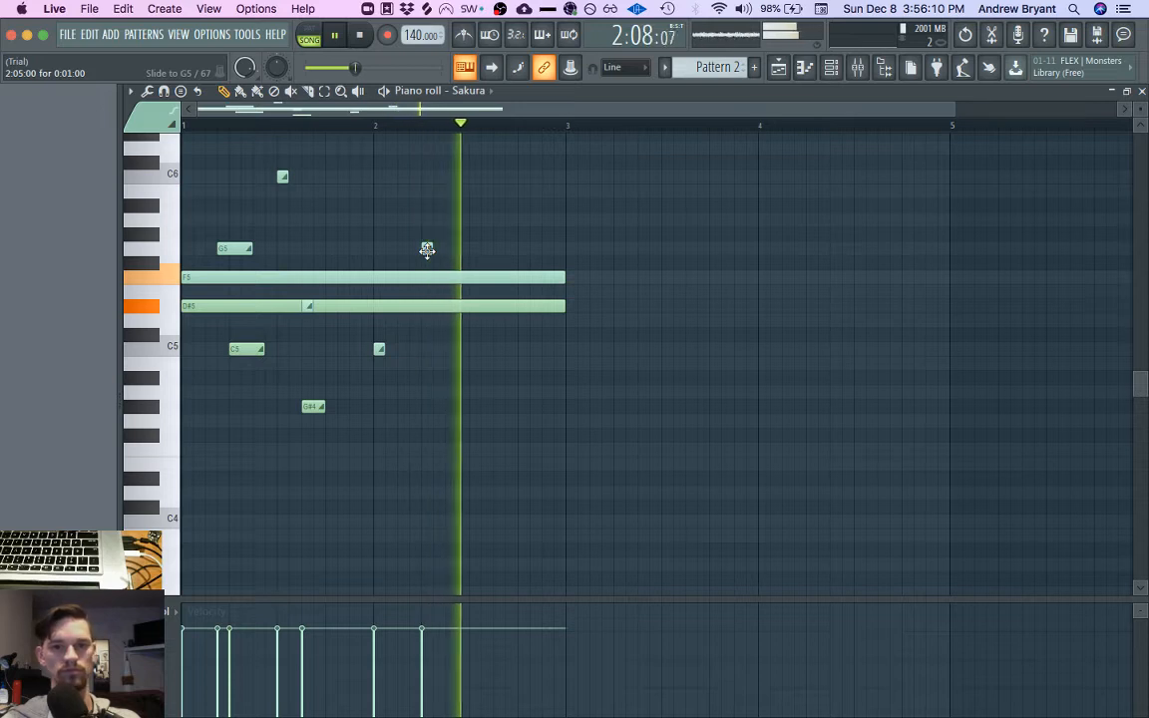
pyautogui.moveTo(432, 249); pyautogui.dragTo(471, 248)
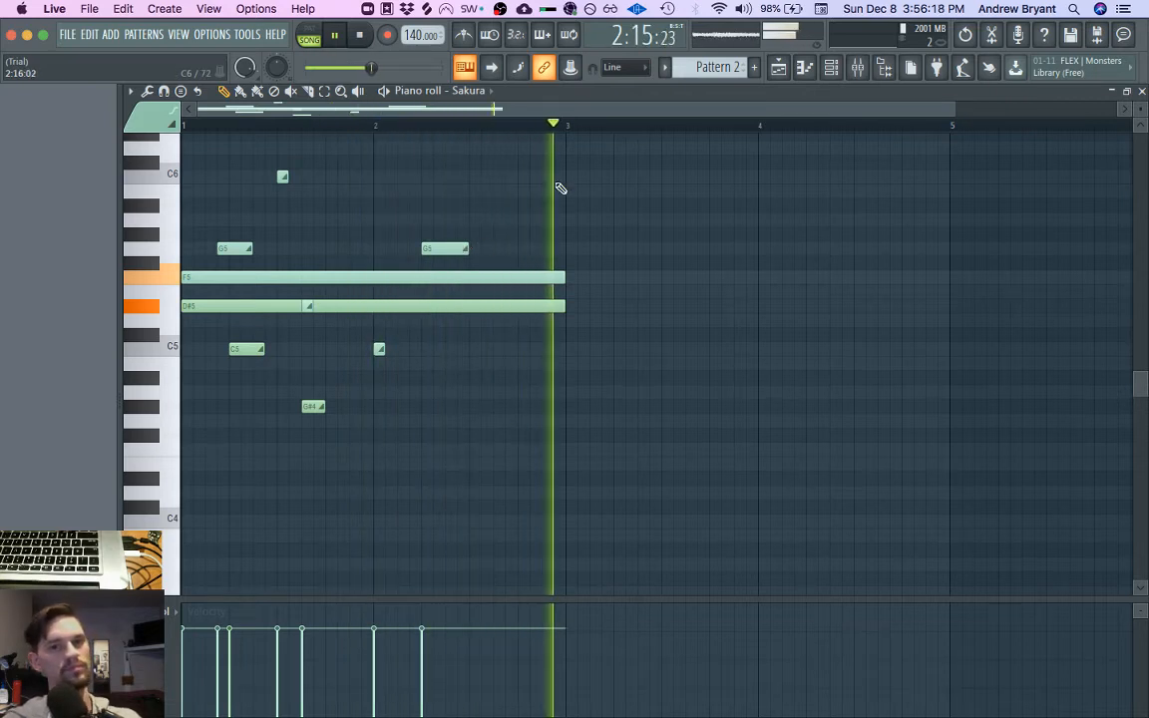
pyautogui.press('space')
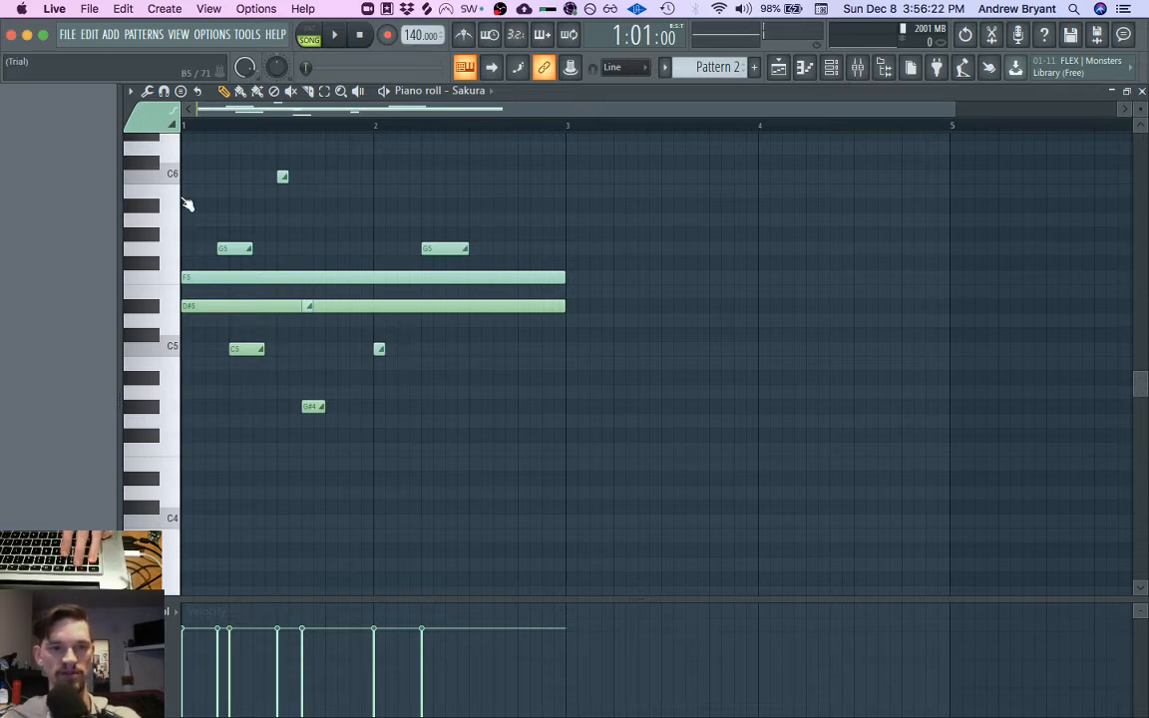
# Step: Add a regular C6 note in color 6 at the start of bar 1, extend it to two bars, and play the pattern
pyautogui.click(163, 119)
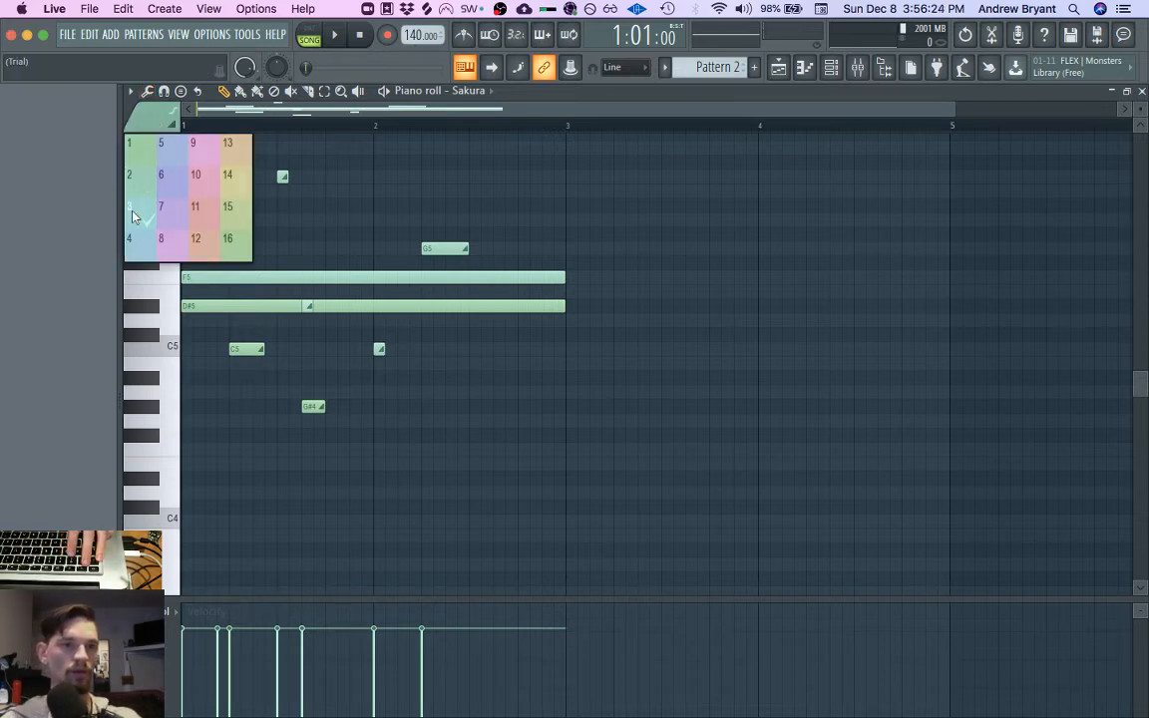
pyautogui.click(180, 187)
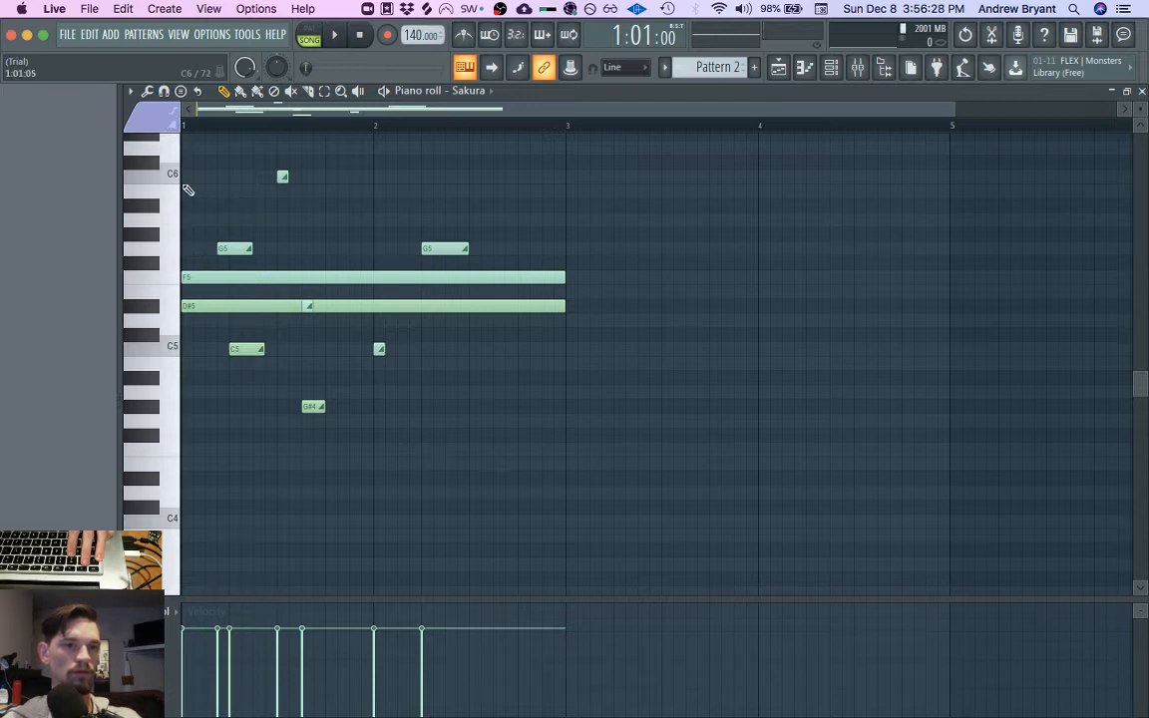
pyautogui.scroll(10, 244, 246)
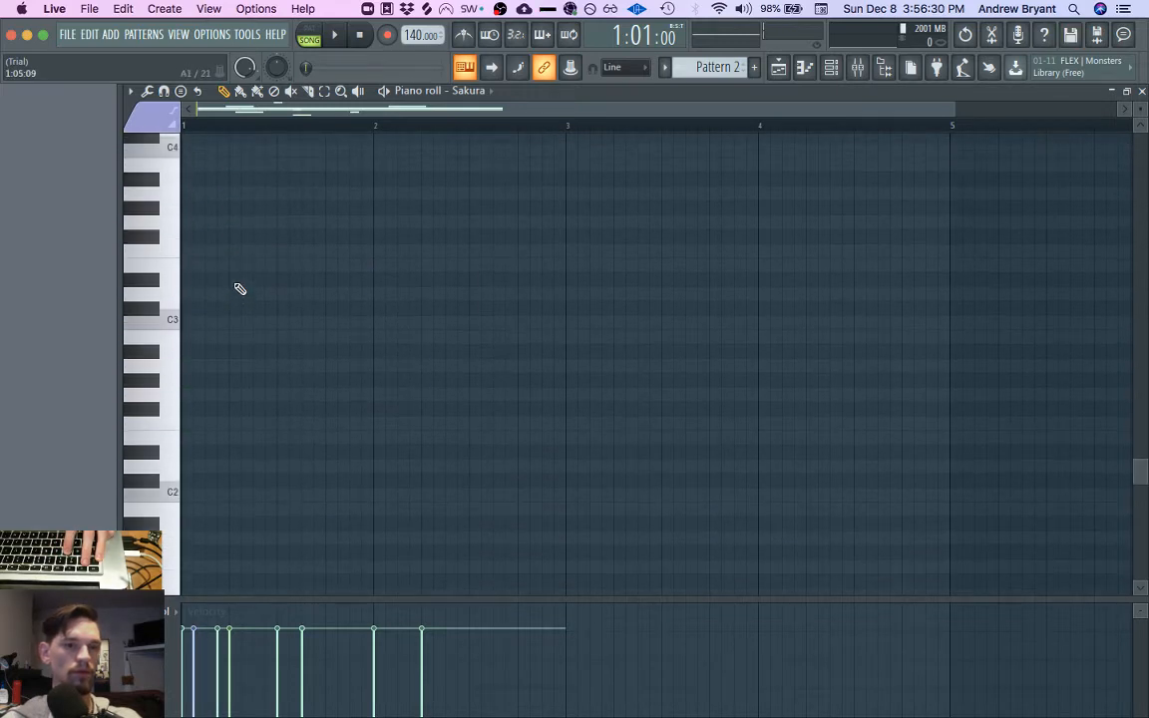
pyautogui.scroll(-10, 243, 302)
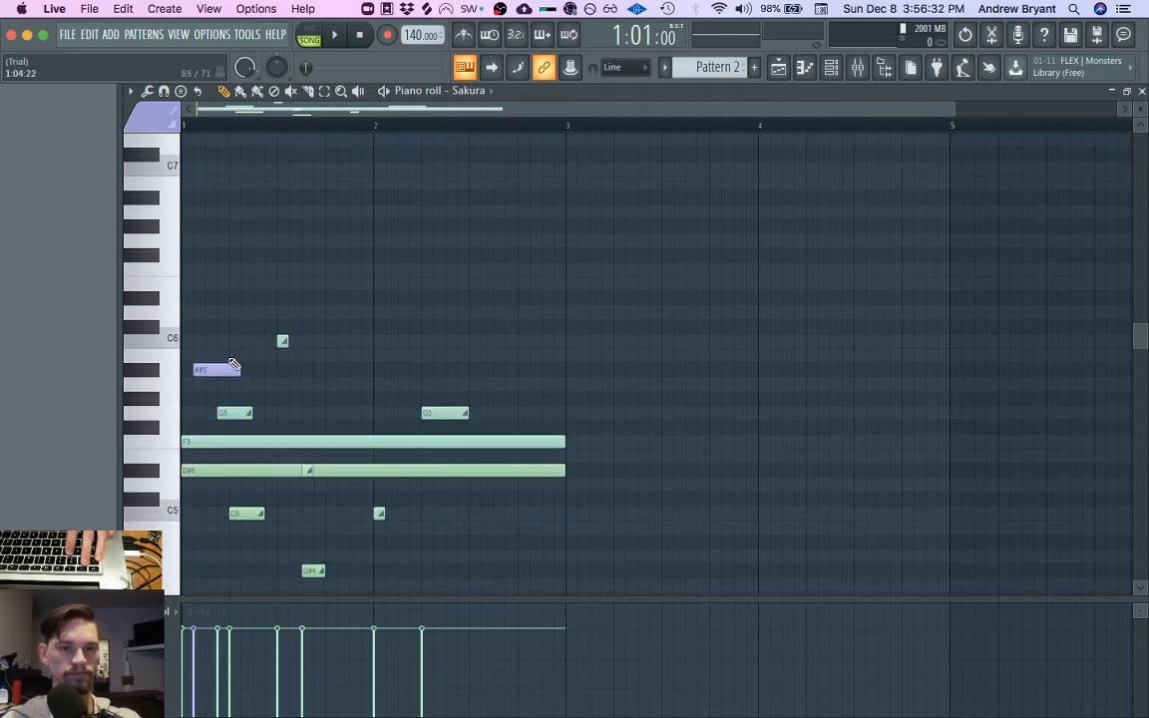
pyautogui.moveTo(213, 370); pyautogui.dragTo(575, 340)
pyautogui.press('space')
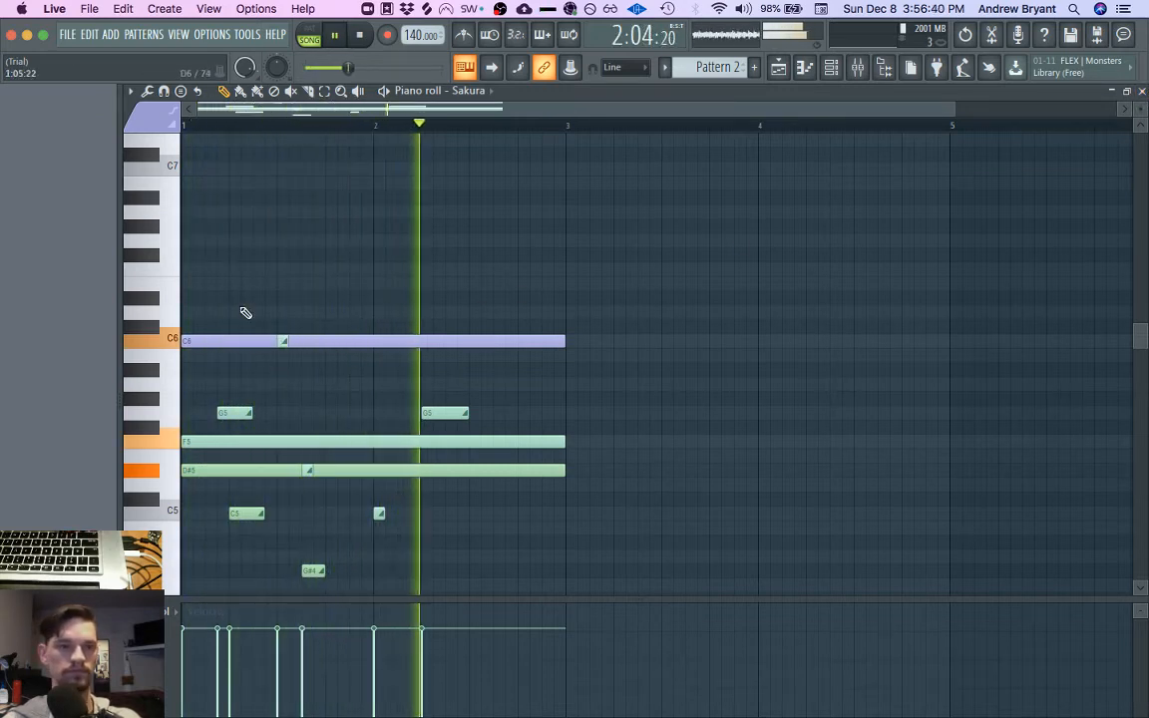
# Step: Add four-step slide notes in color 6 on D6 at step 5 of bar 1 and A#5 at the start of bar 2, and play
pyautogui.click(235, 312)
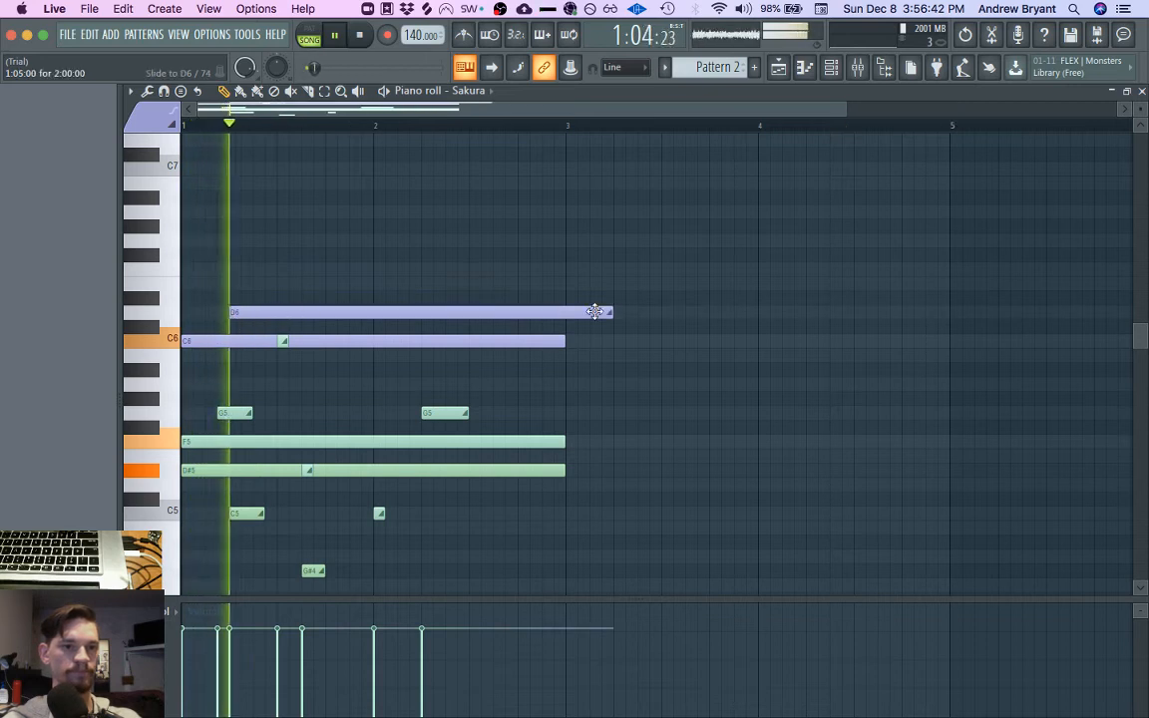
pyautogui.moveTo(607, 311); pyautogui.dragTo(275, 312)
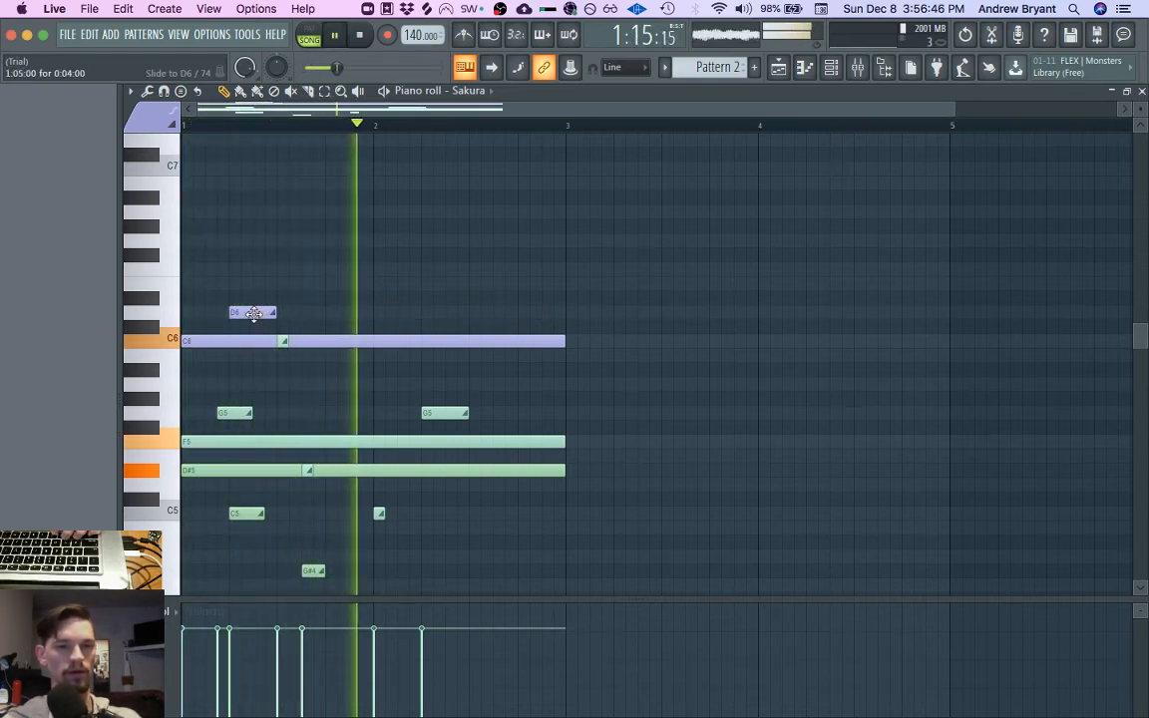
pyautogui.click(422, 313)
pyautogui.moveTo(422, 312); pyautogui.dragTo(392, 374)
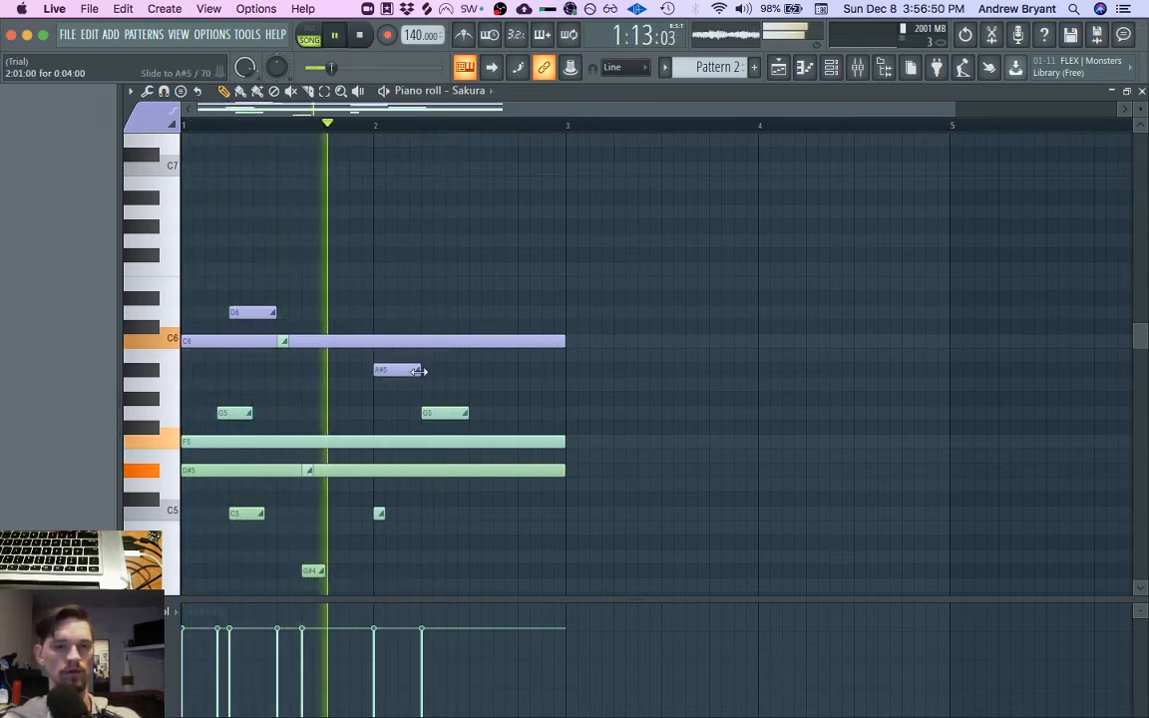
pyautogui.press('space')
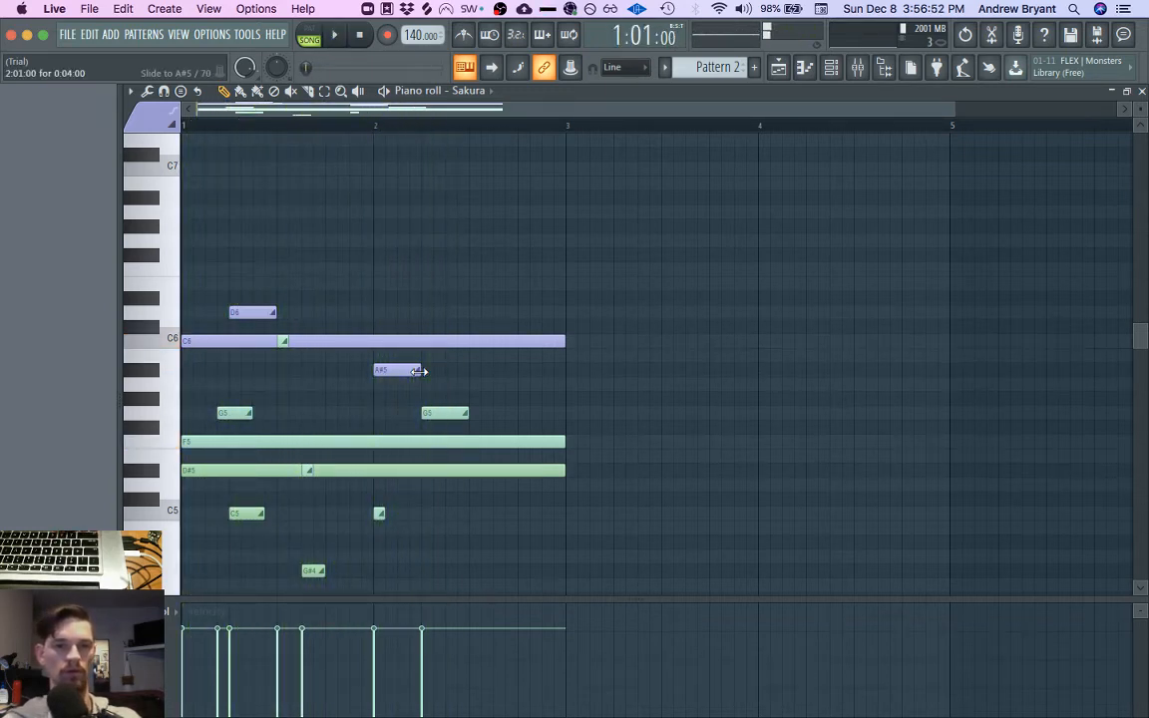
pyautogui.press('space')
pyautogui.press('space')
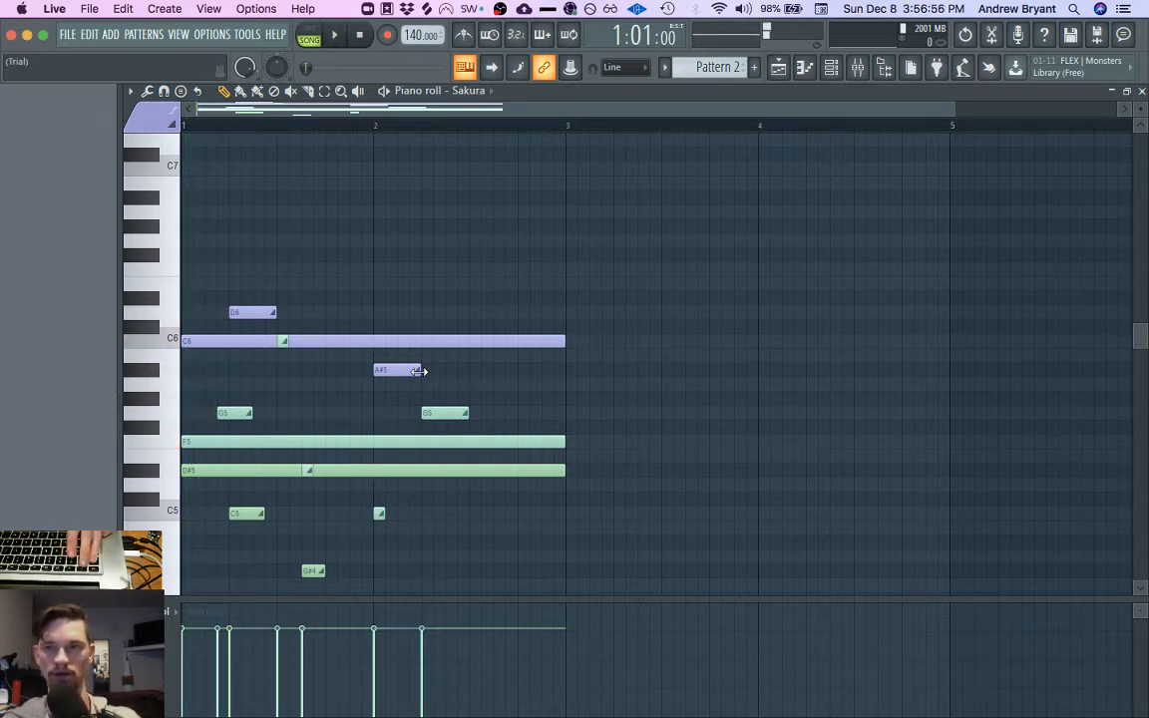
pyautogui.press('space')
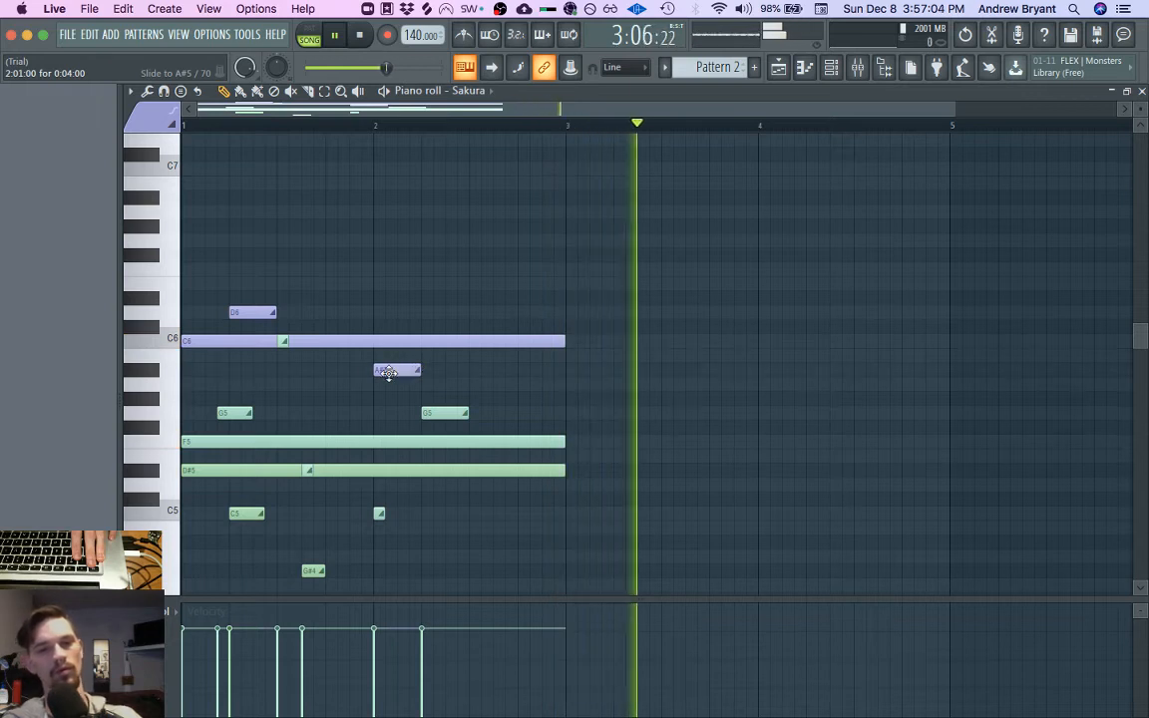
# Step: Start the A#5 slide note at step 15 of bar 1 and lengthen it to one bar and one step
pyautogui.moveTo(395, 370); pyautogui.dragTo(553, 374)
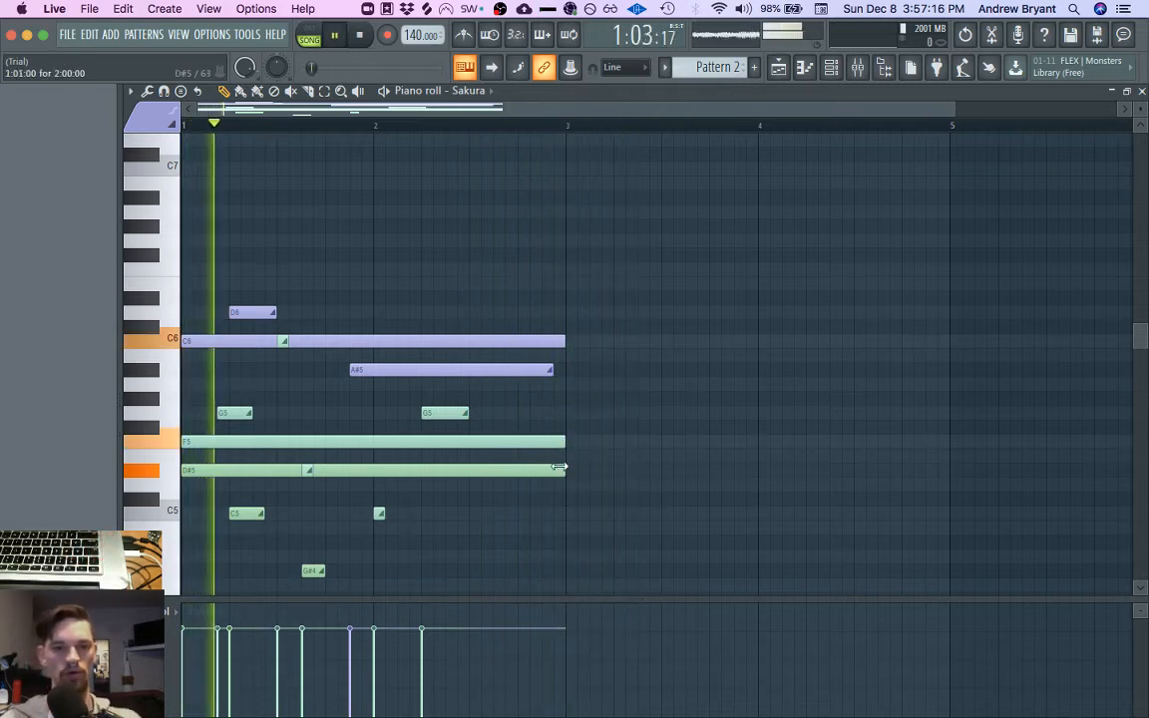
pyautogui.moveTo(562, 467)
pyautogui.mouseDown()
pyautogui.moveTo(374, 469)
pyautogui.moveTo(563, 469)
pyautogui.mouseUp()
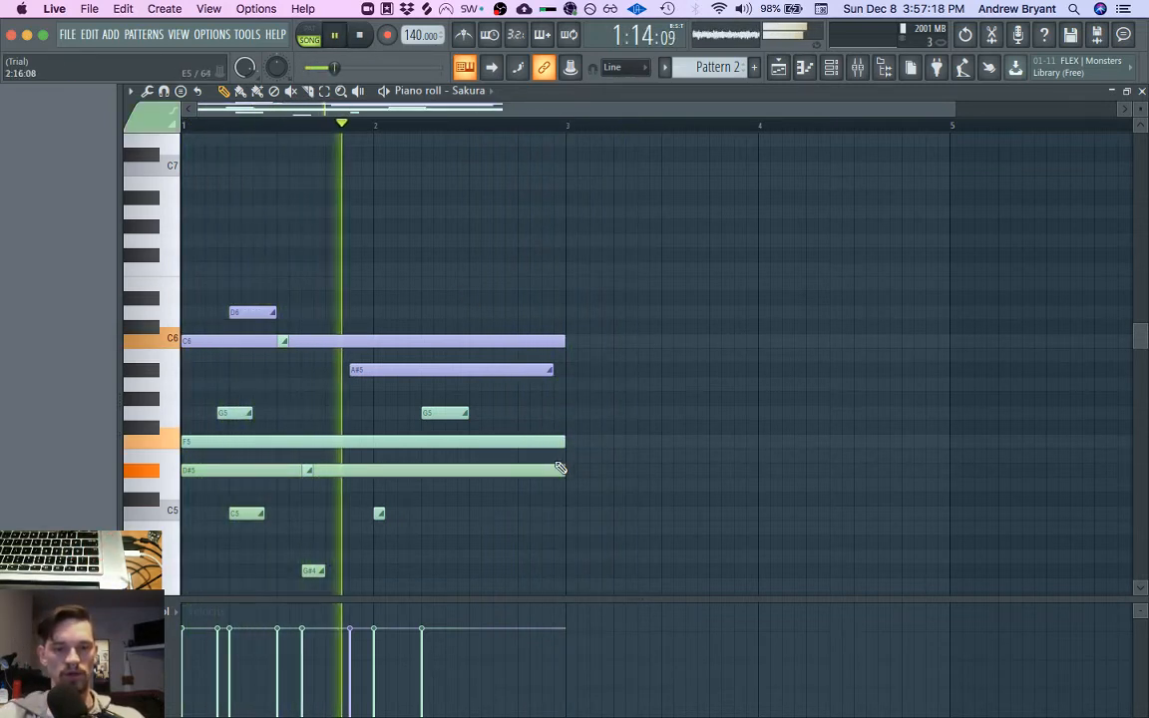
pyautogui.press('space')
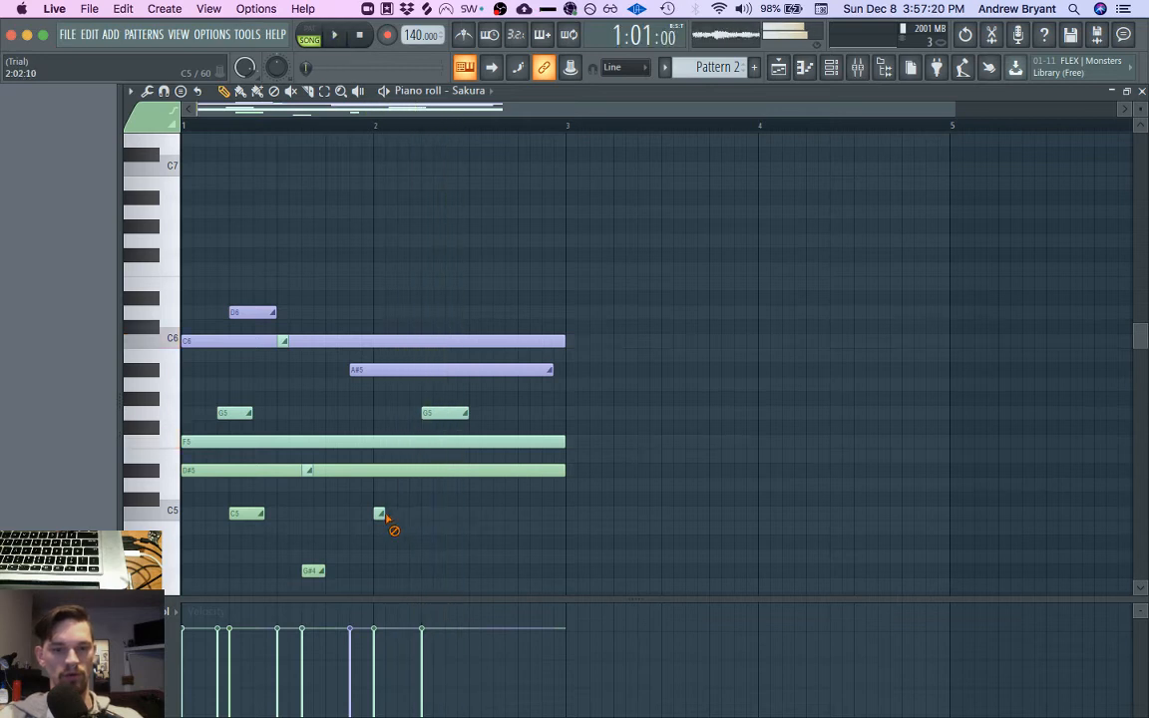
# Step: Delete the C5 and G5 slide notes in bar 2 and play the pattern
pyautogui.press('space')
pyautogui.scroll(2, 511, 416)
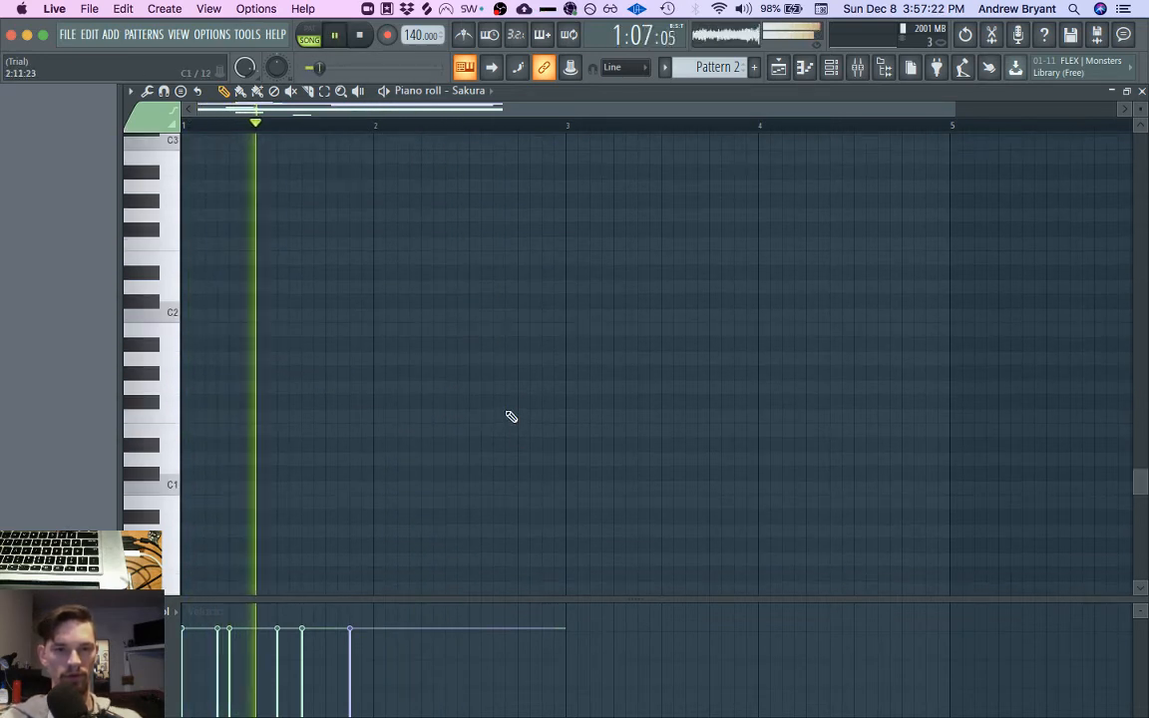
pyautogui.scroll(-3, 504, 446)
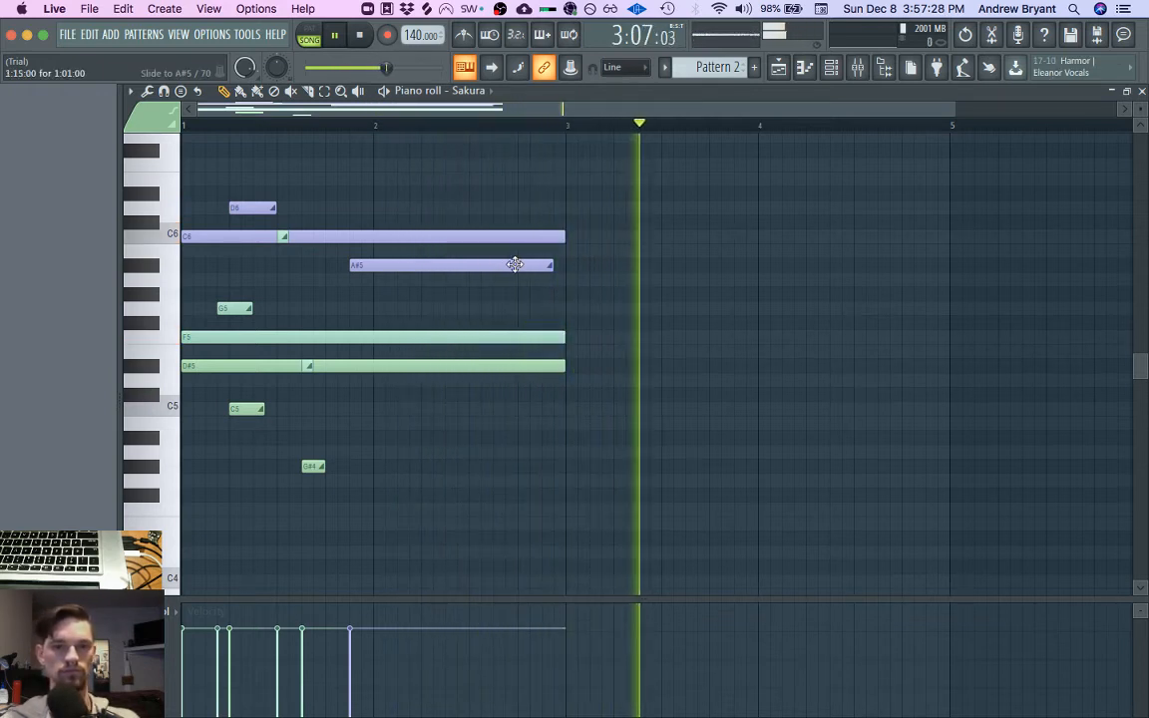
pyautogui.press('space')
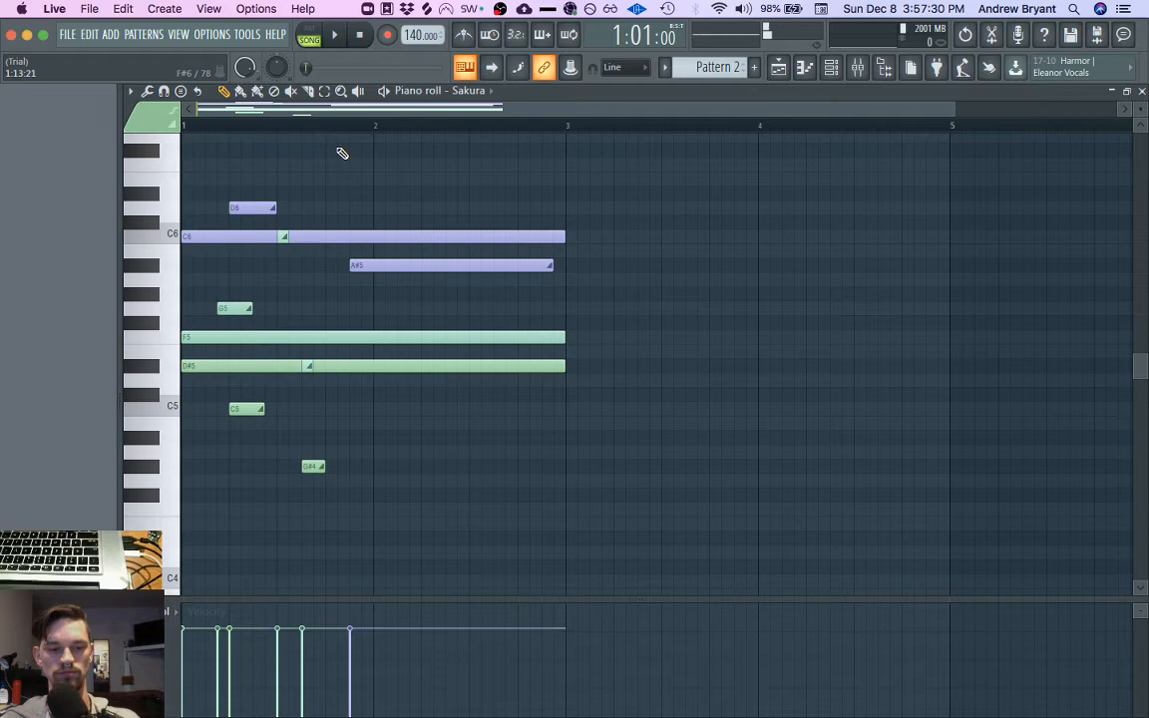
# Step: Close the piano roll, audition more Sakura presets up to PD 80s Cinematics, and close the instrument window
pyautogui.click(1141, 90)
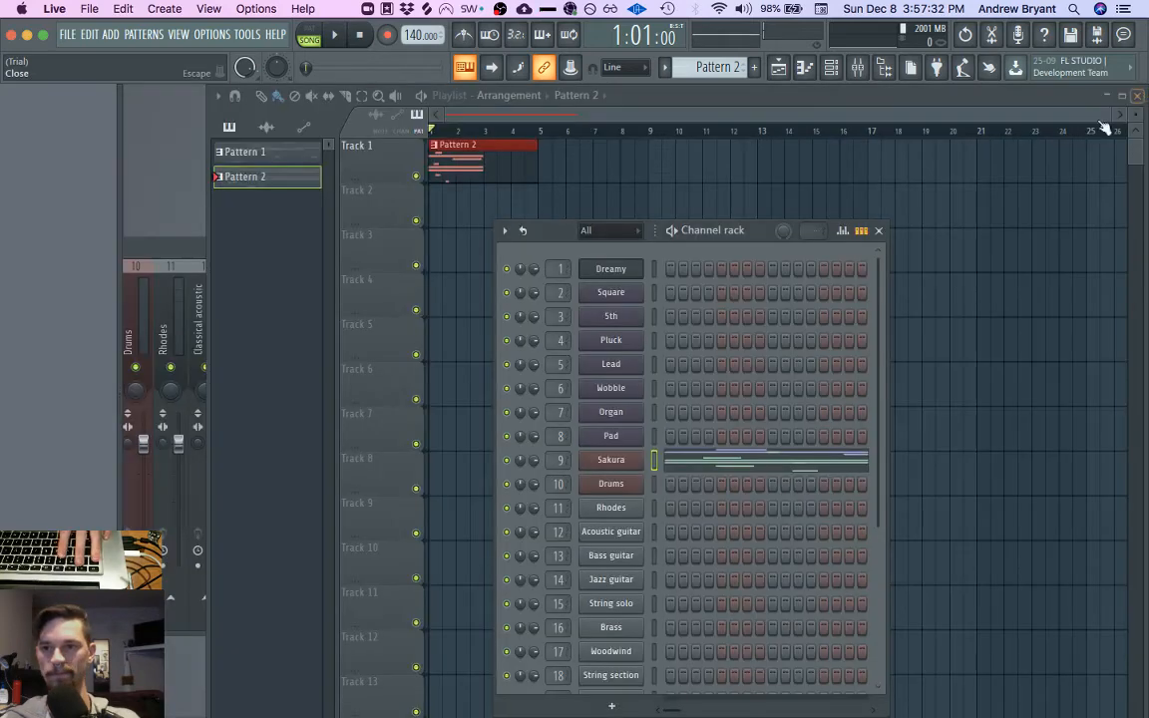
pyautogui.click(620, 461)
pyautogui.click(623, 146)
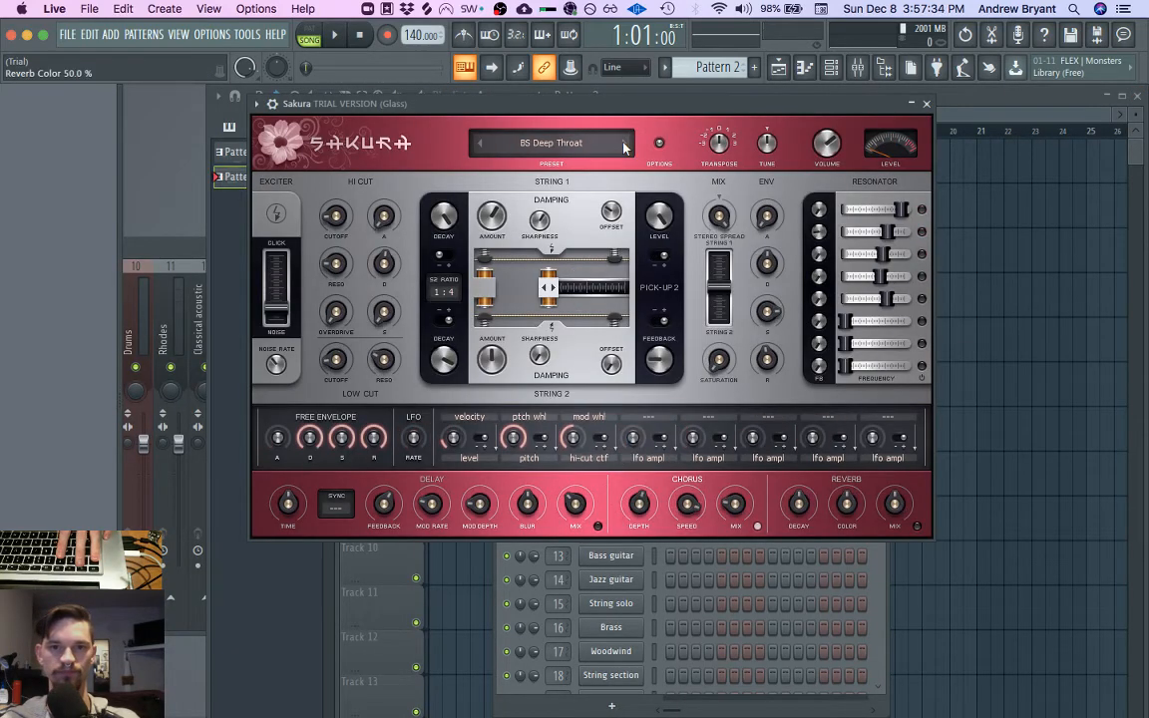
pyautogui.press('space')
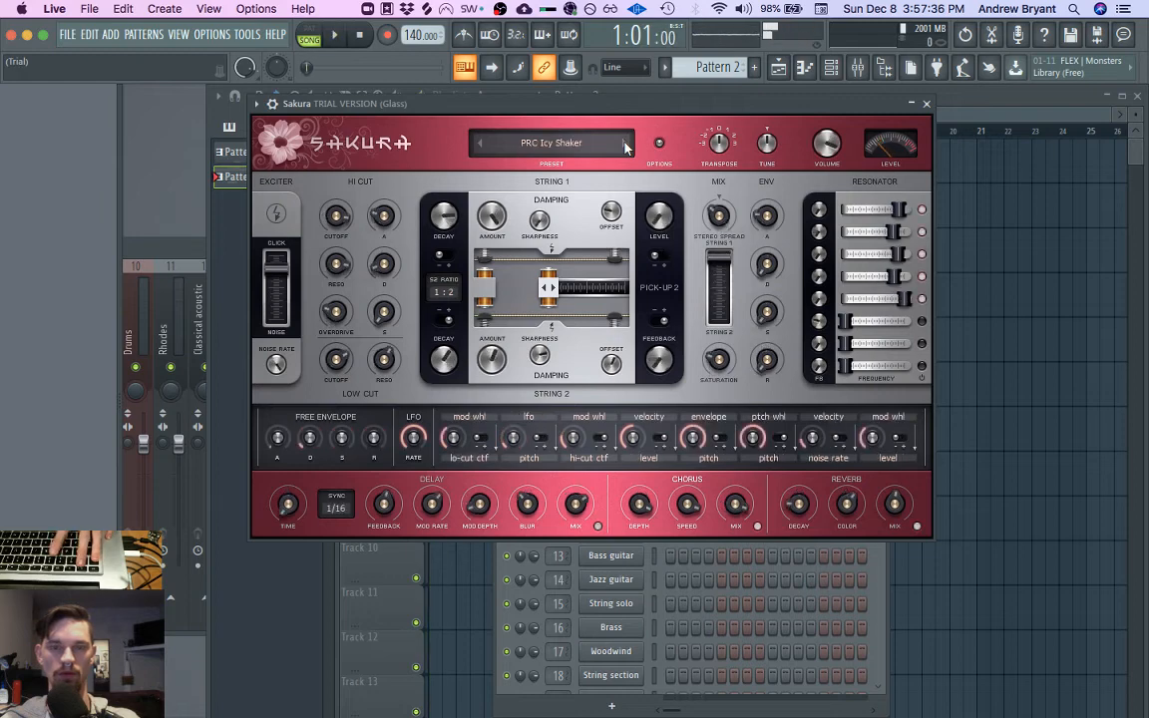
pyautogui.click(623, 146)
pyautogui.click(623, 147)
pyautogui.click(624, 147)
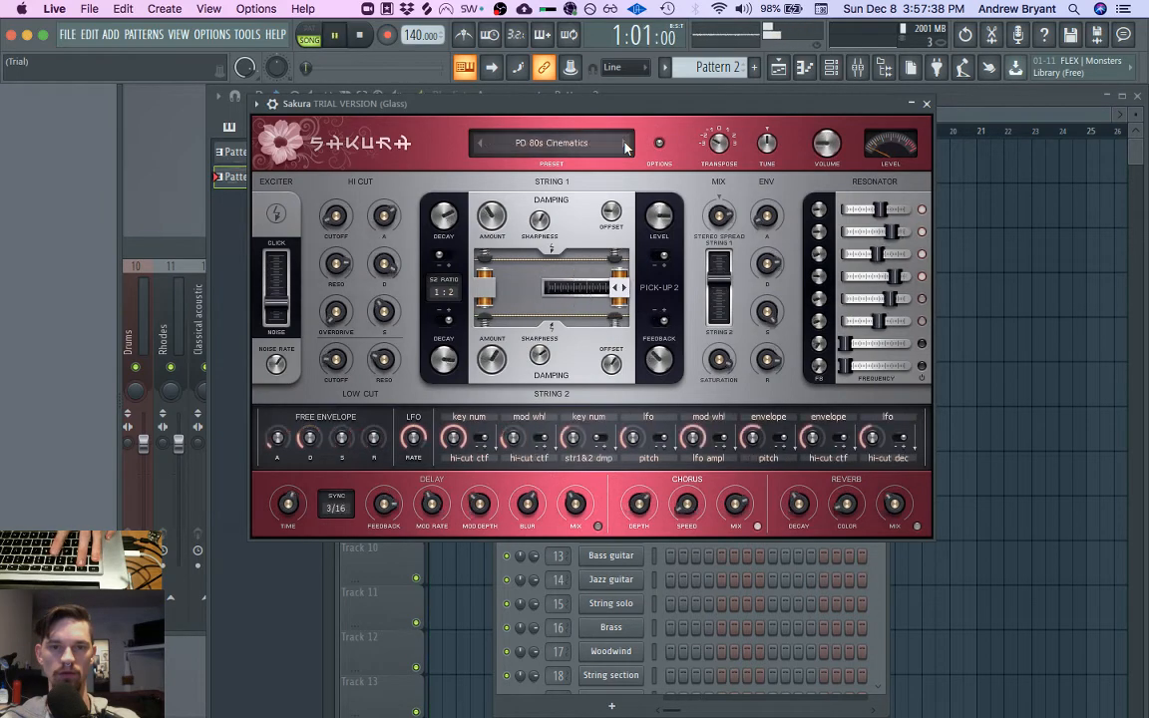
pyautogui.click(926, 103)
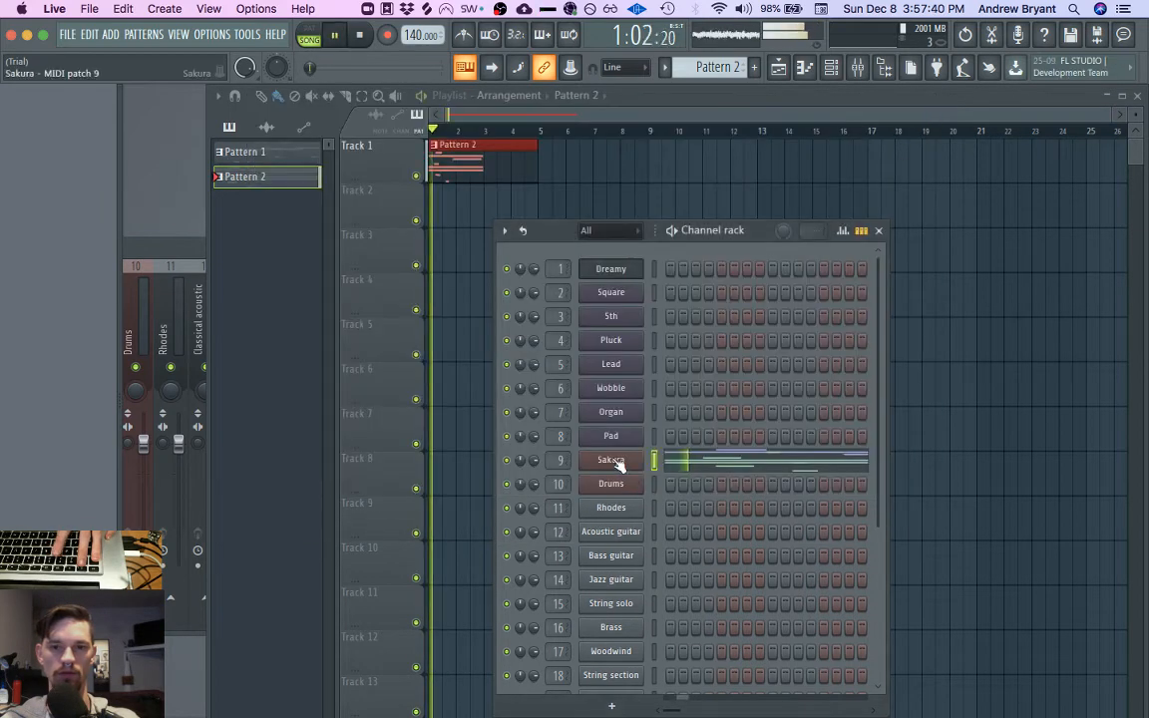
# Step: Replace the Sakura instrument on channel 9 with Sytrus
pyautogui.rightClick(623, 460)
pyautogui.moveTo(698, 585)
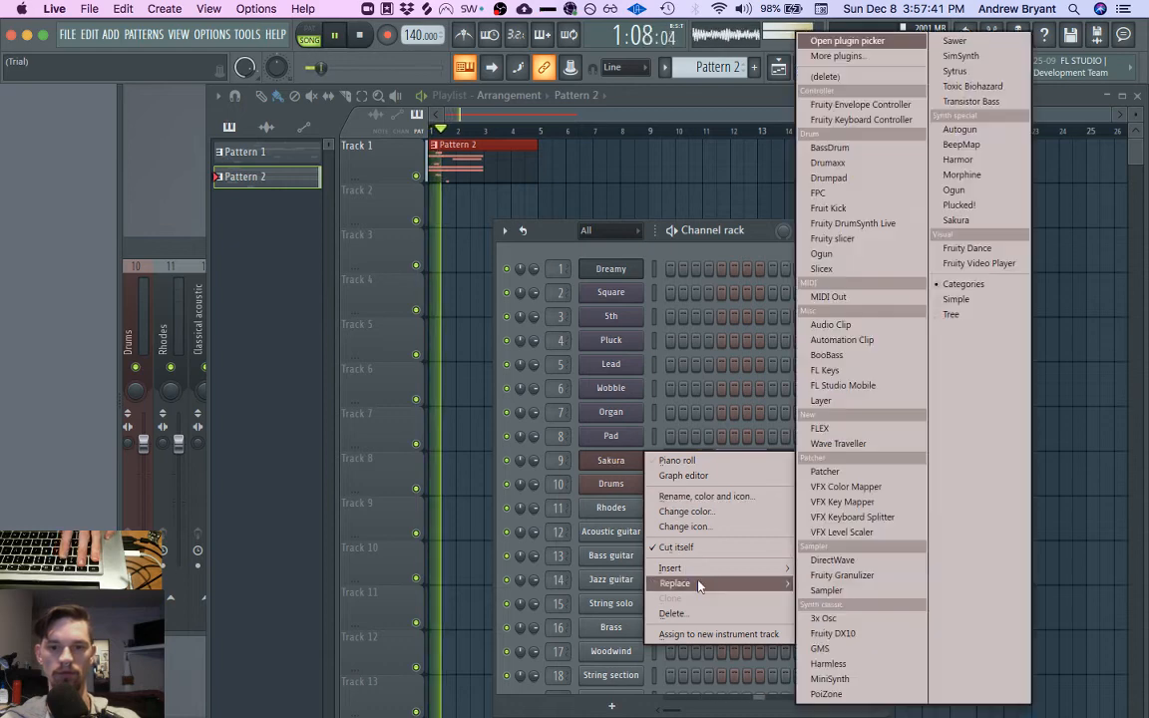
pyautogui.click(956, 71)
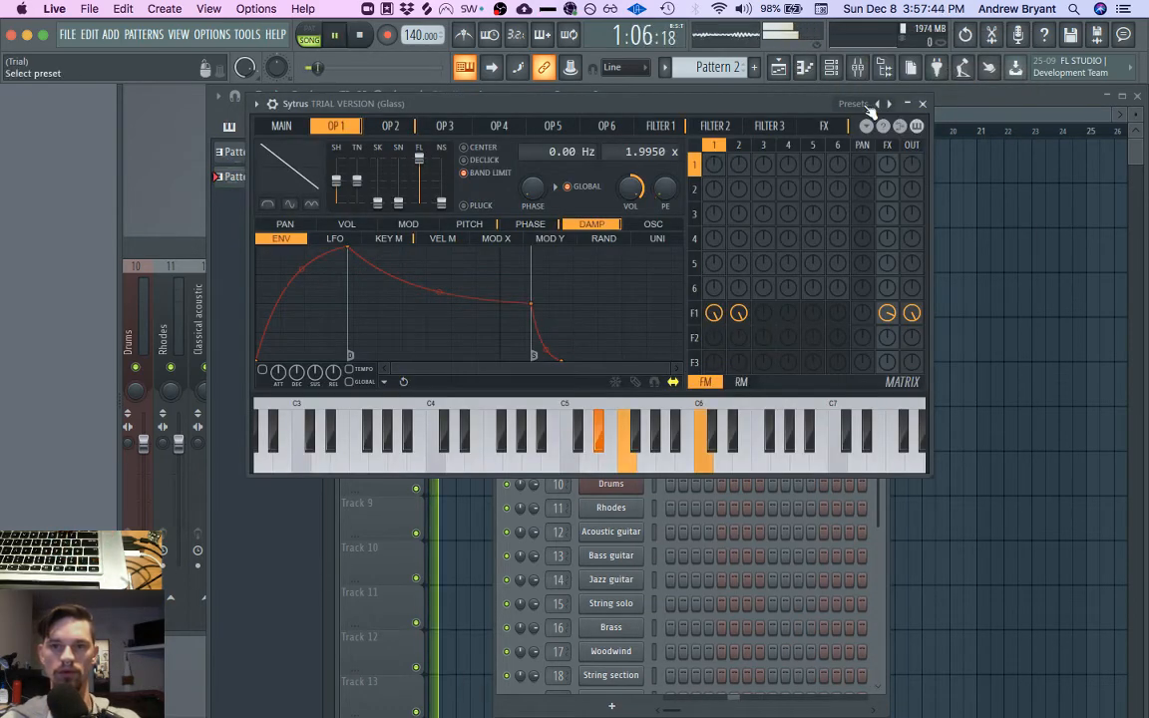
# Step: Audition the Sytrus presets from 3o3ish up to Acid 6 by playing the pattern with them
pyautogui.click(890, 105)
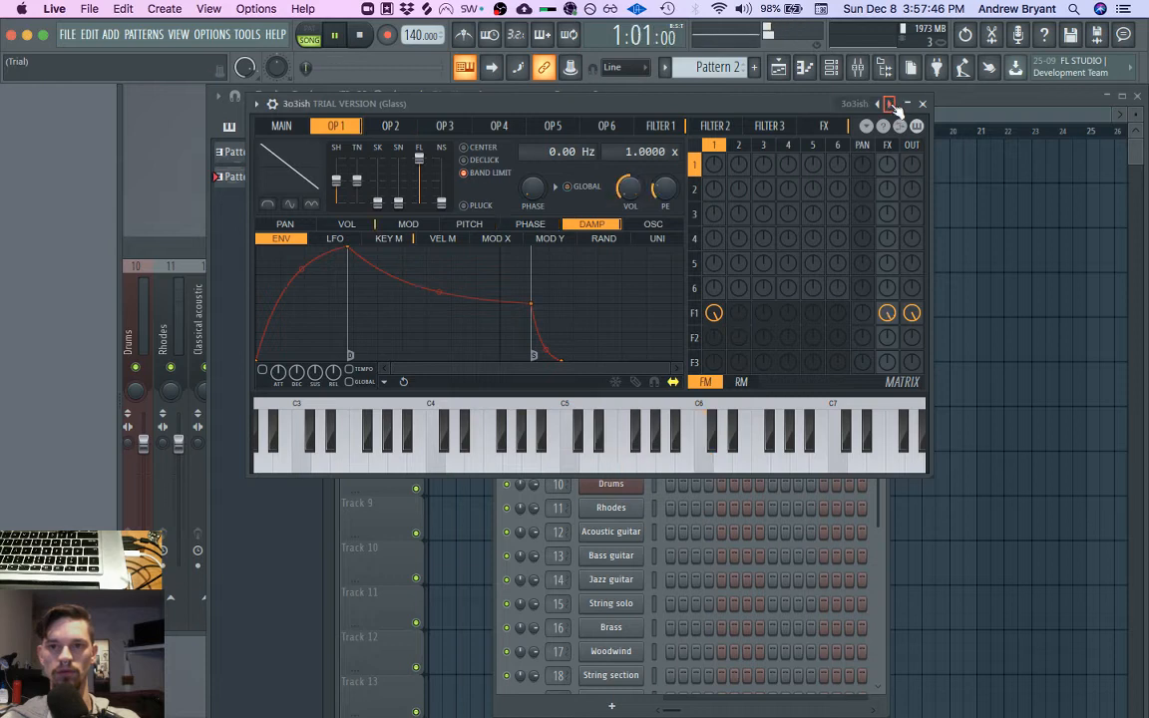
pyautogui.click(890, 105)
pyautogui.press('space')
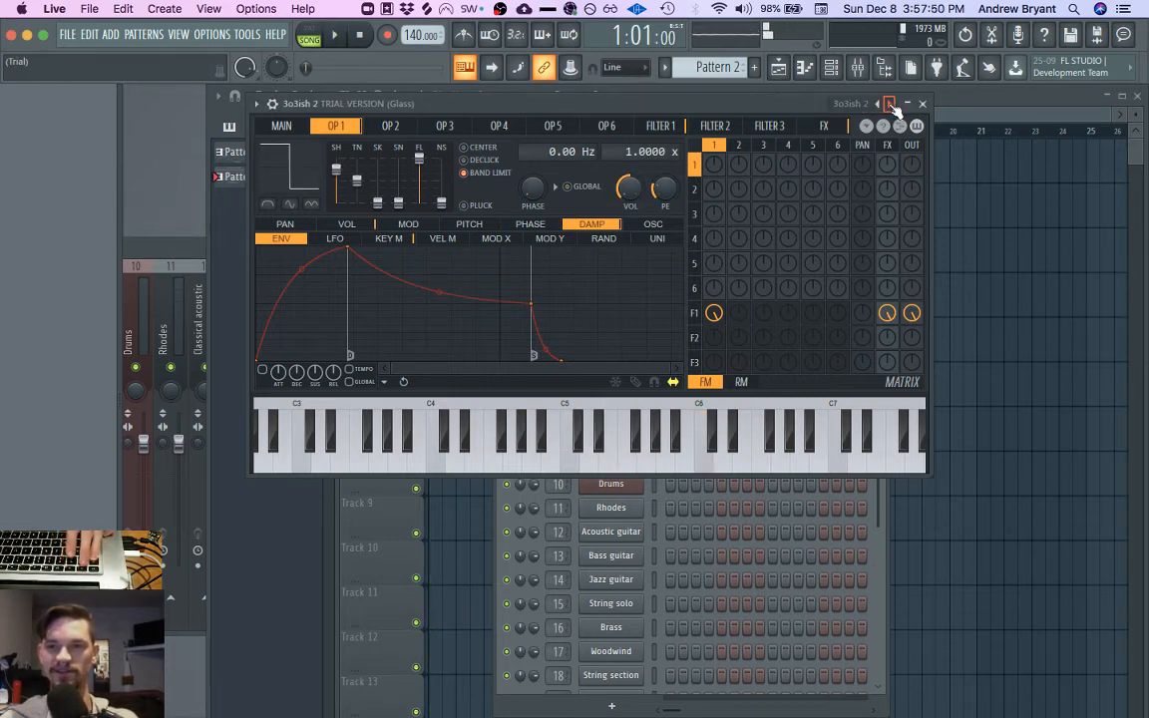
pyautogui.click(891, 104)
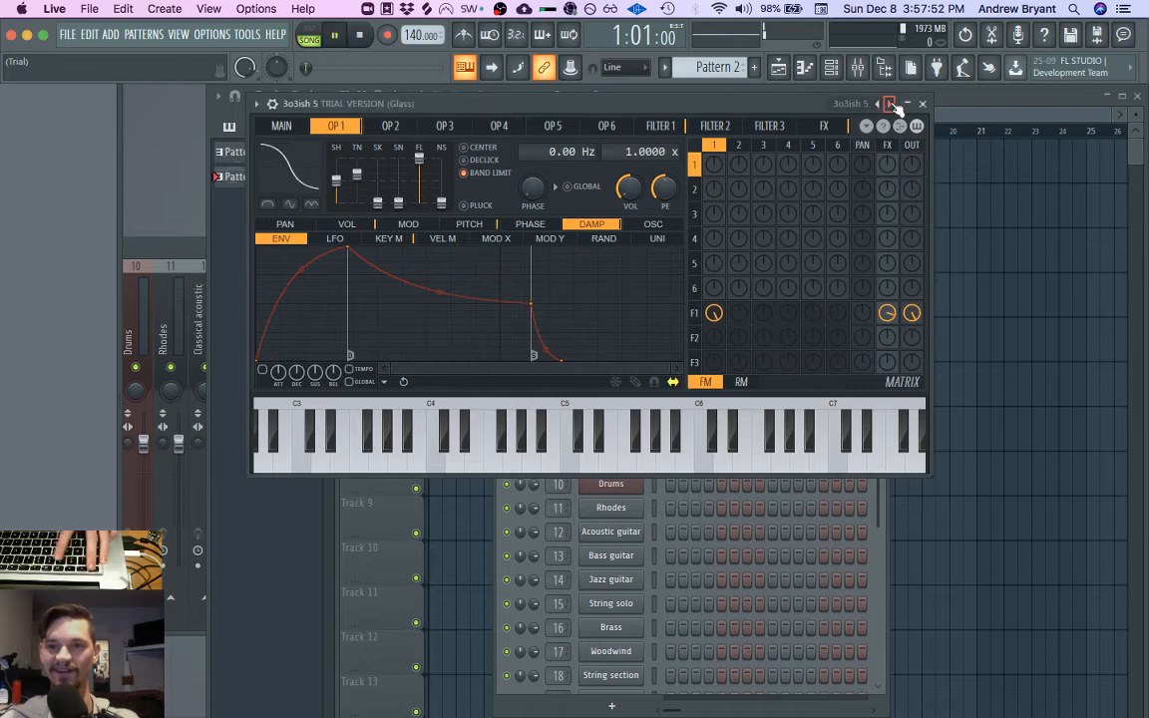
pyautogui.click(891, 104)
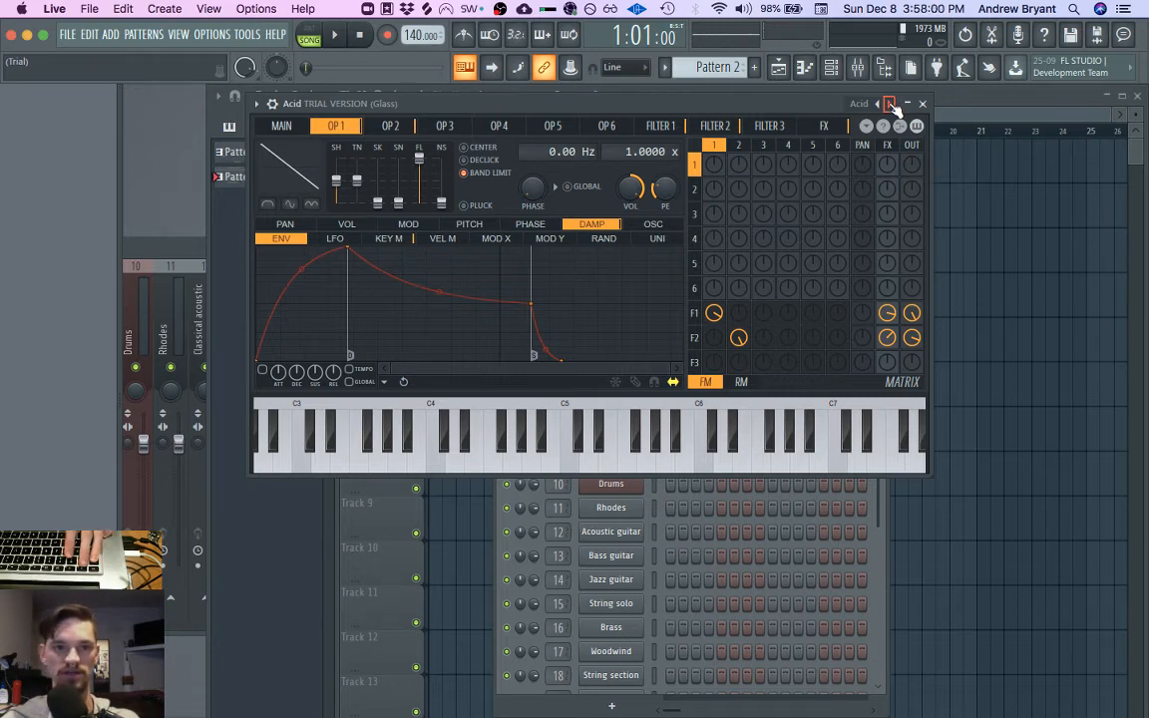
pyautogui.click(891, 105)
pyautogui.press('space')
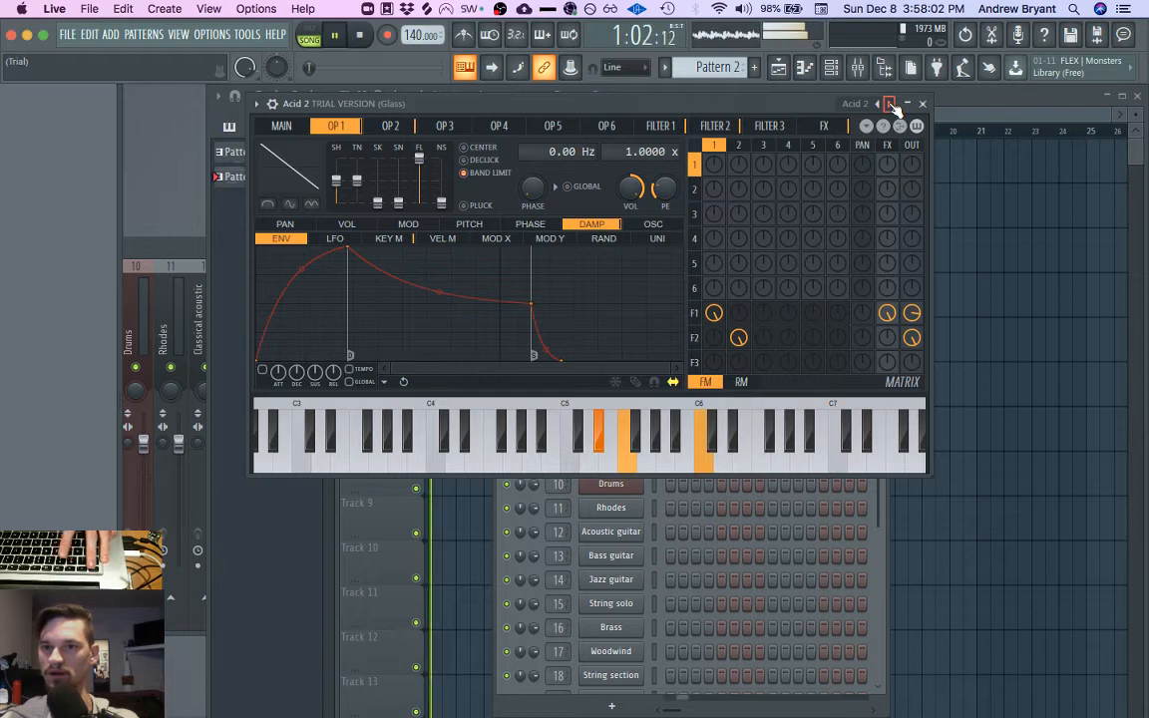
pyautogui.press('space')
pyautogui.click(891, 104)
pyautogui.press('space')
pyautogui.click(890, 104)
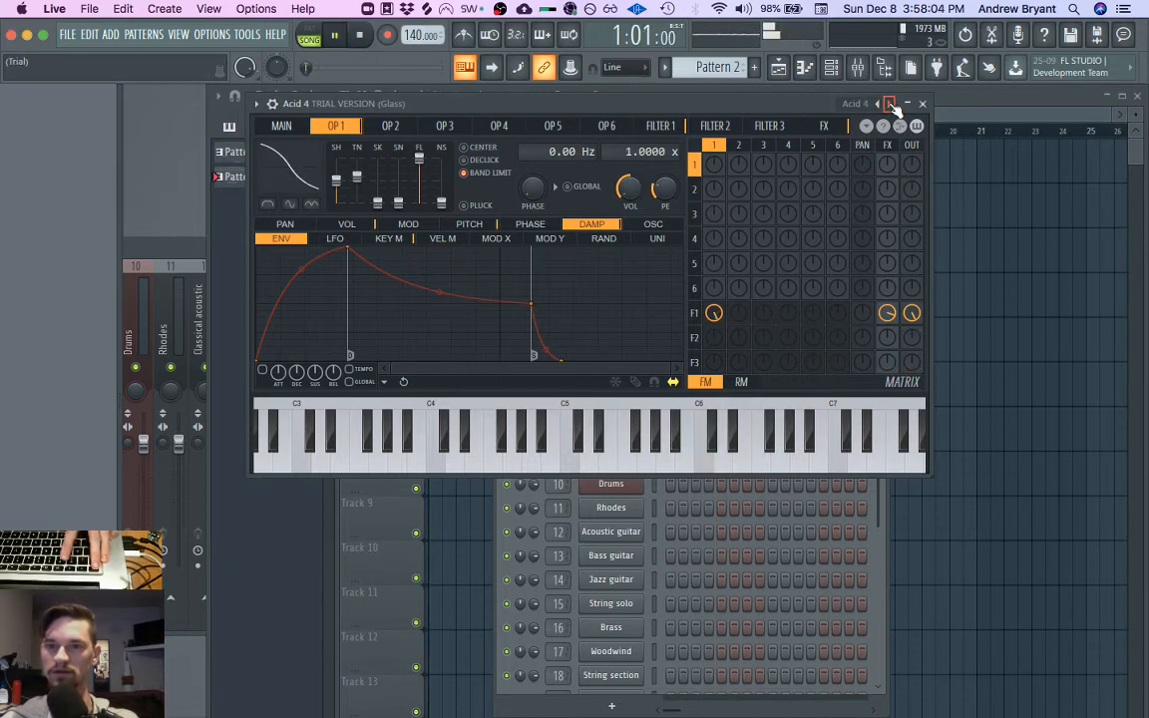
pyautogui.click(891, 103)
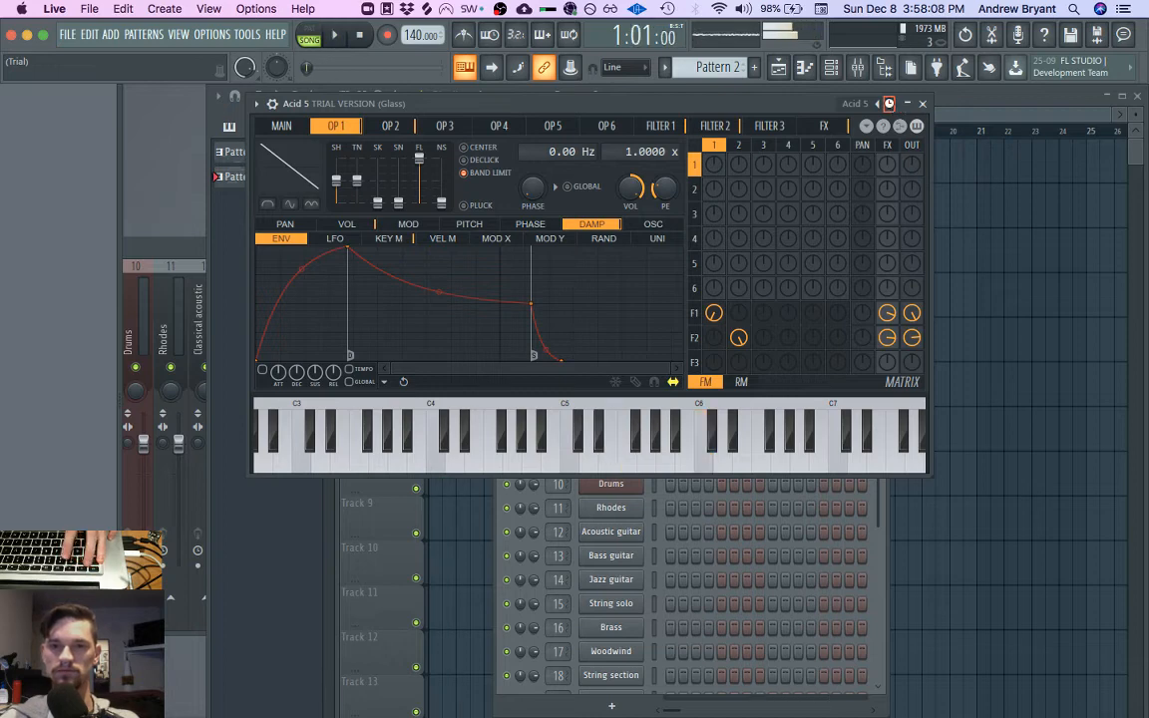
pyautogui.click(891, 104)
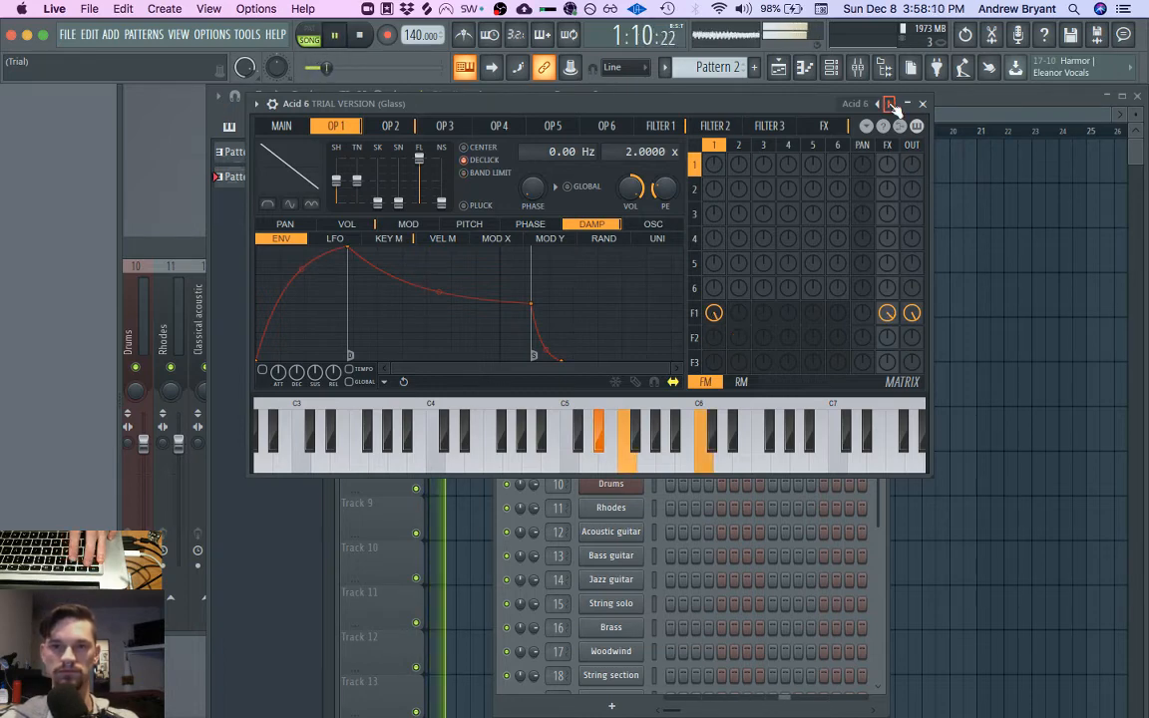
# Step: Close the instrument window and repeat the Pattern 2 clip on Track 1 of the playlist through bar 8
pyautogui.click(921, 104)
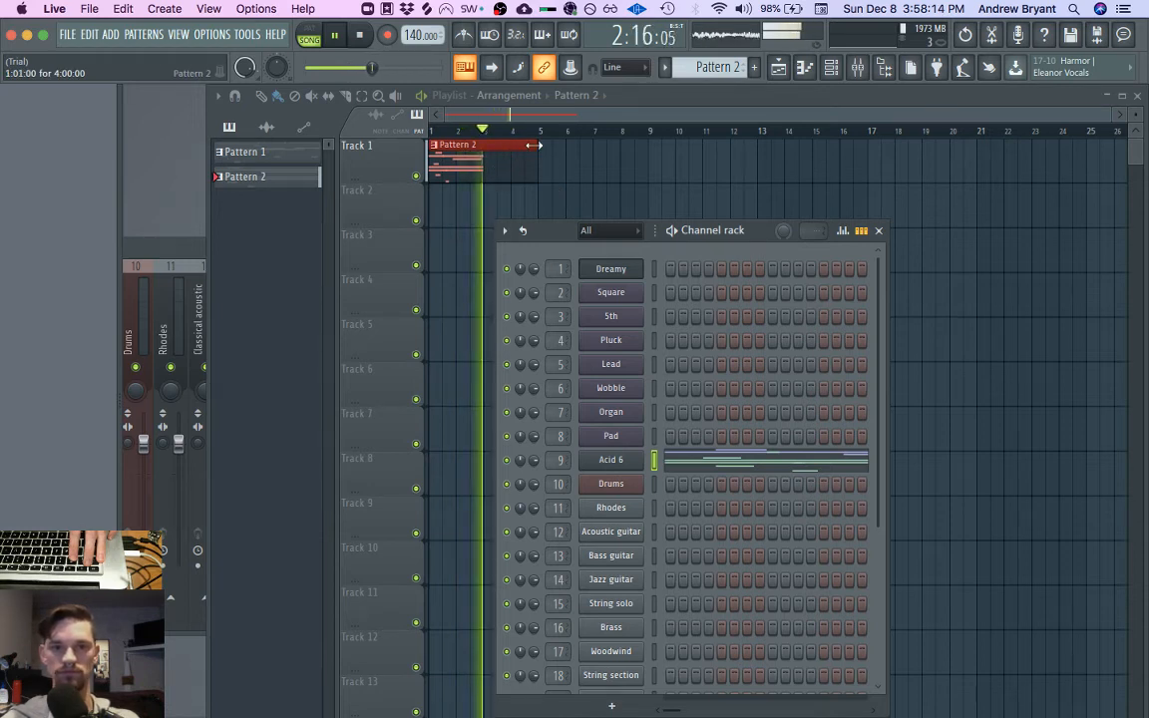
pyautogui.press('F6')
pyautogui.moveTo(443, 147); pyautogui.dragTo(611, 148)
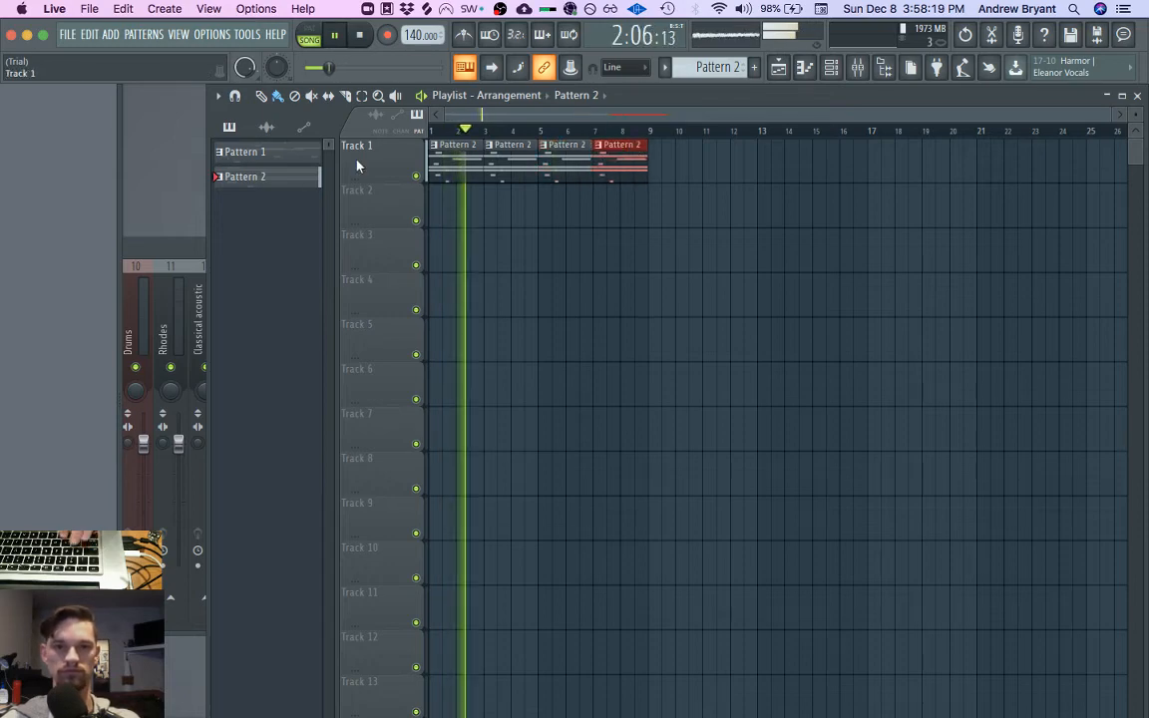
# Step: Reopen Acid 6, enable operator 3's output with 43% frequency modulation from operator 4, and open operator 4's settings
pyautogui.click(804, 67)
pyautogui.click(612, 462)
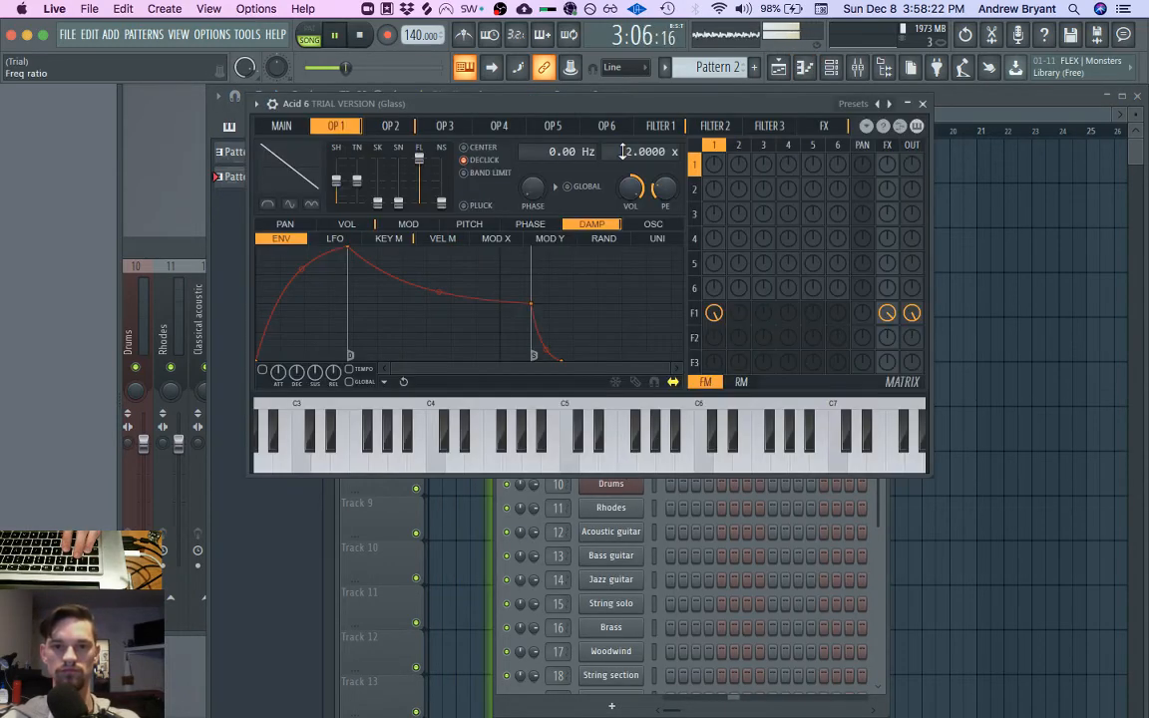
pyautogui.moveTo(650, 103); pyautogui.dragTo(708, 158)
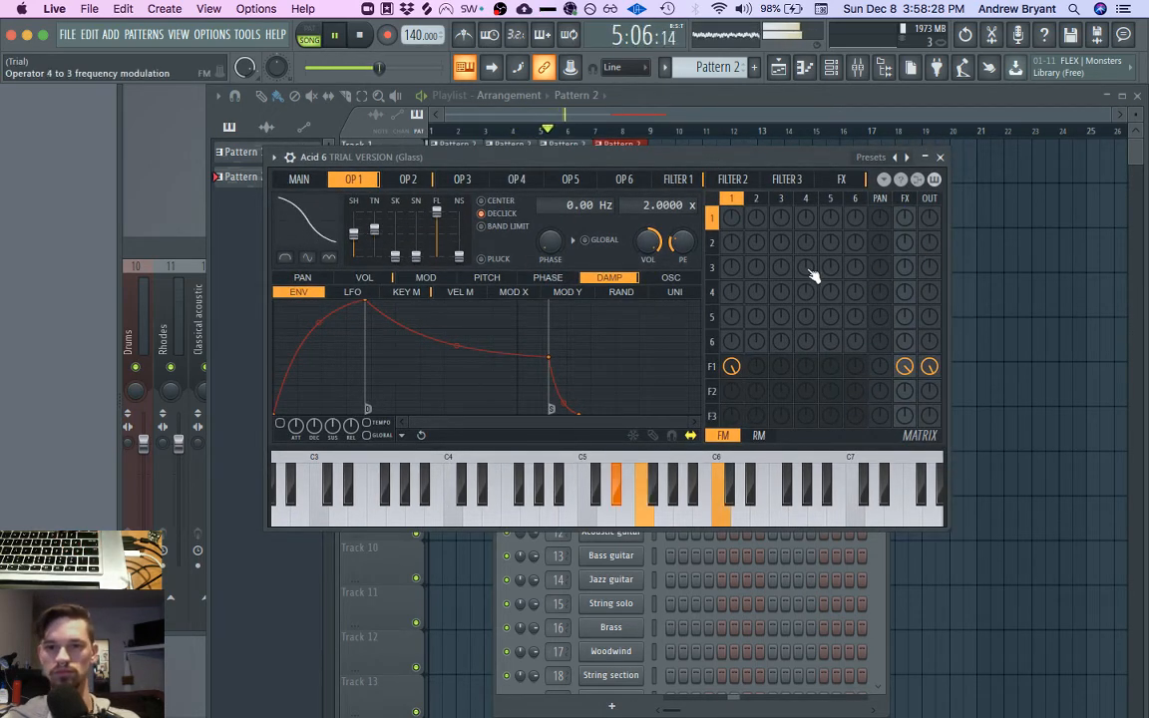
pyautogui.moveTo(807, 267); pyautogui.dragTo(806, 257)
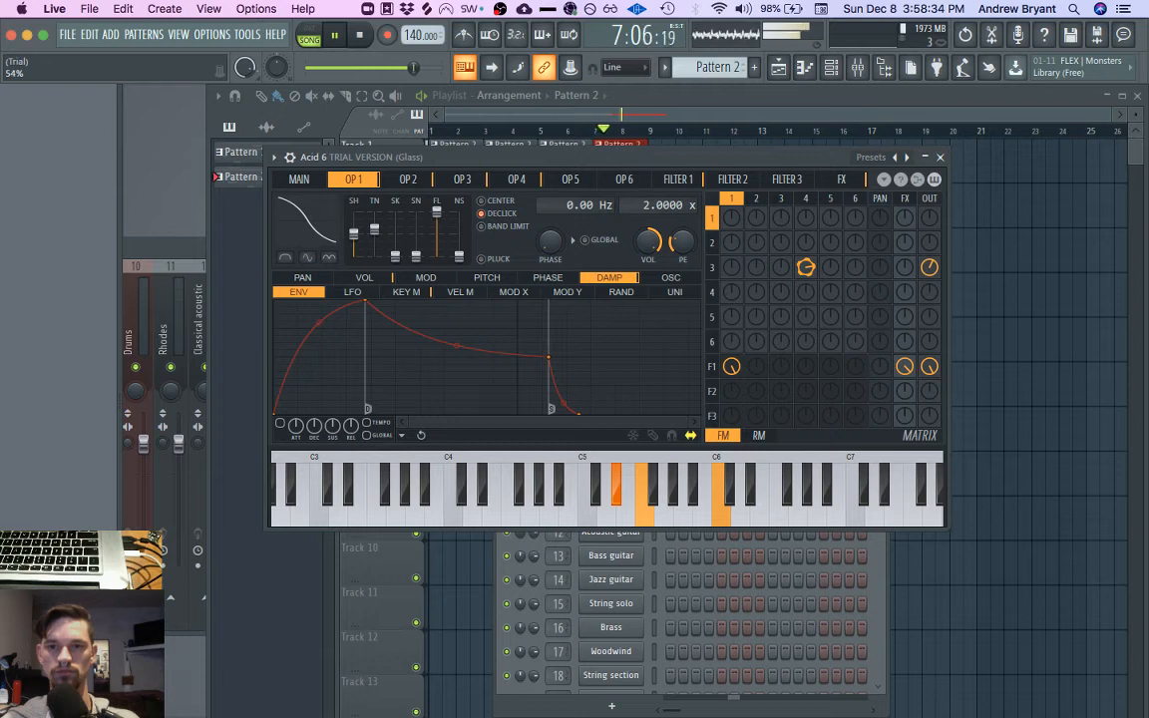
pyautogui.click(809, 198)
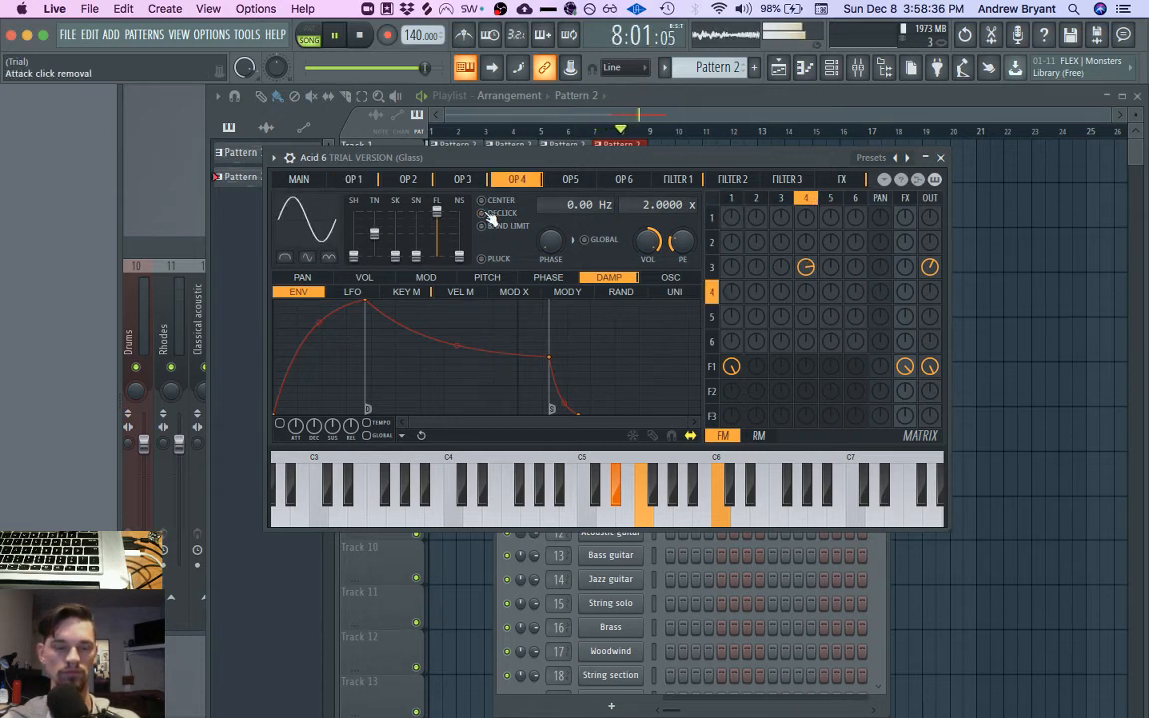
pyautogui.press('space')
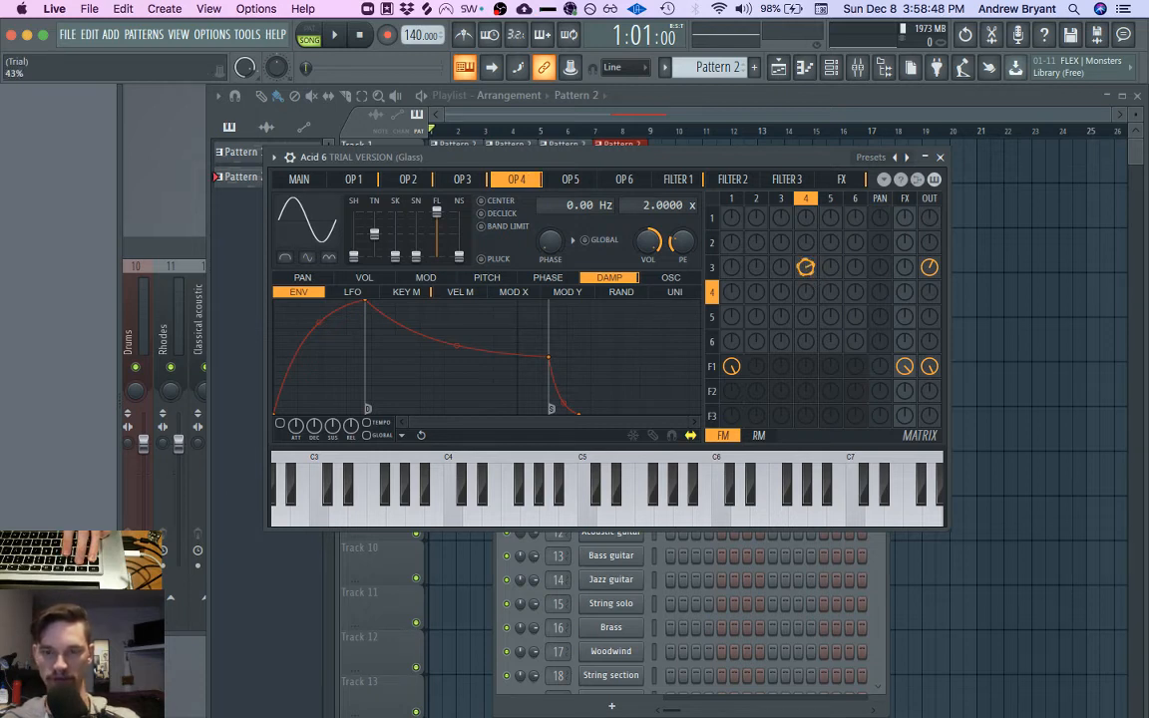
# Step: Check the ring modulation matrix, return to FM, and readjust operator 3's modulation from operator 4 and its output level during playback
pyautogui.click(762, 436)
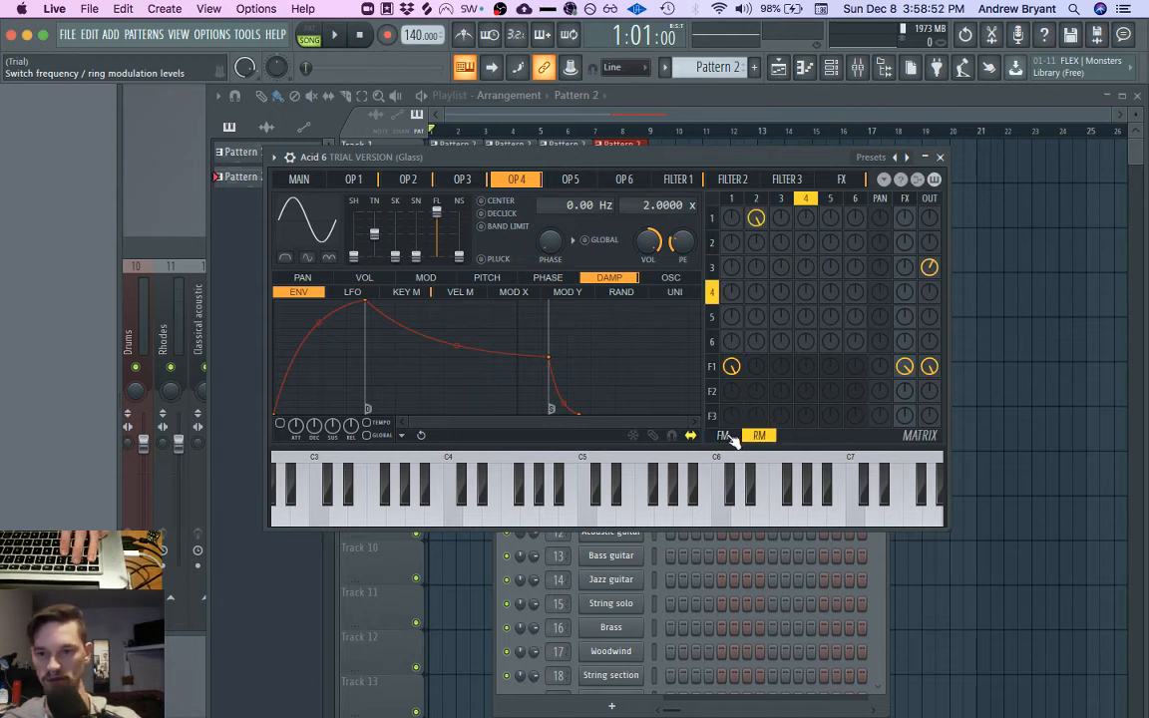
pyautogui.press('space')
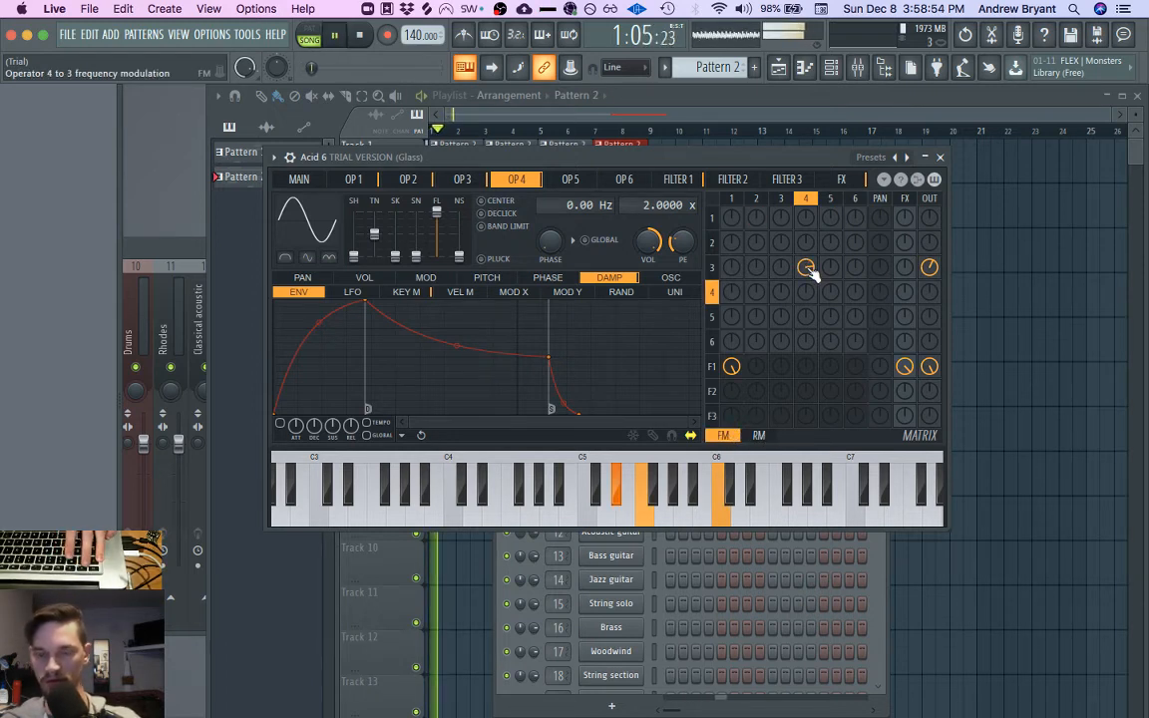
pyautogui.press('space')
pyautogui.press('space')
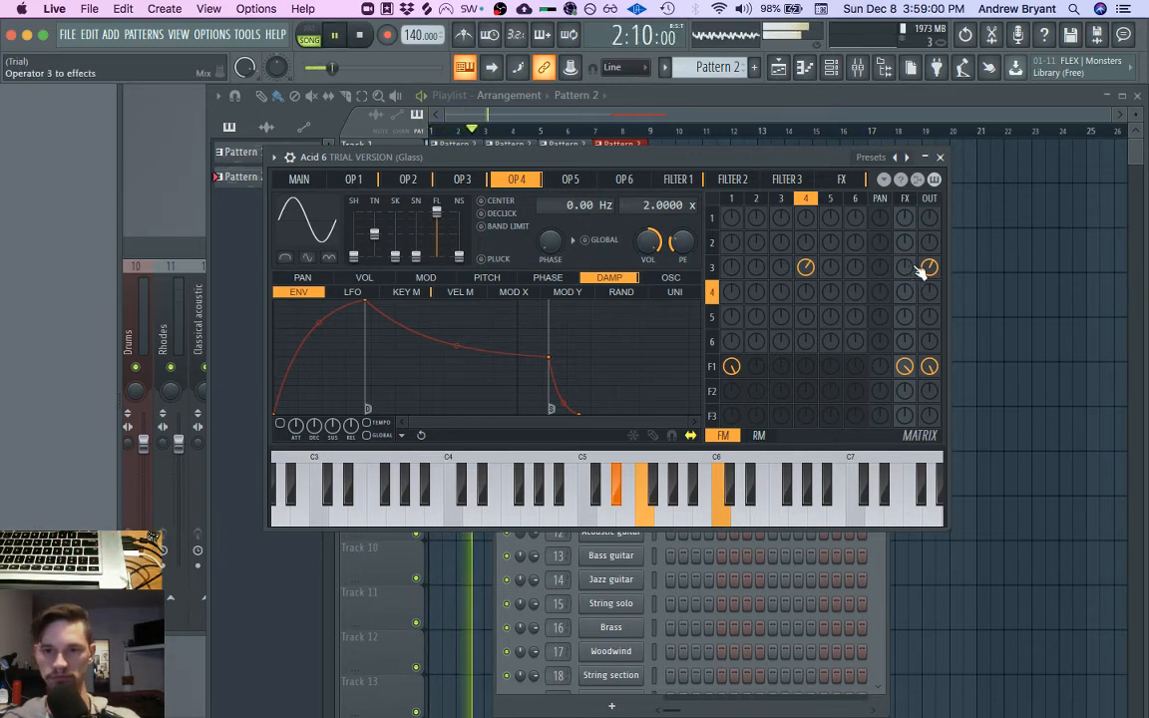
pyautogui.moveTo(930, 268); pyautogui.dragTo(929, 280)
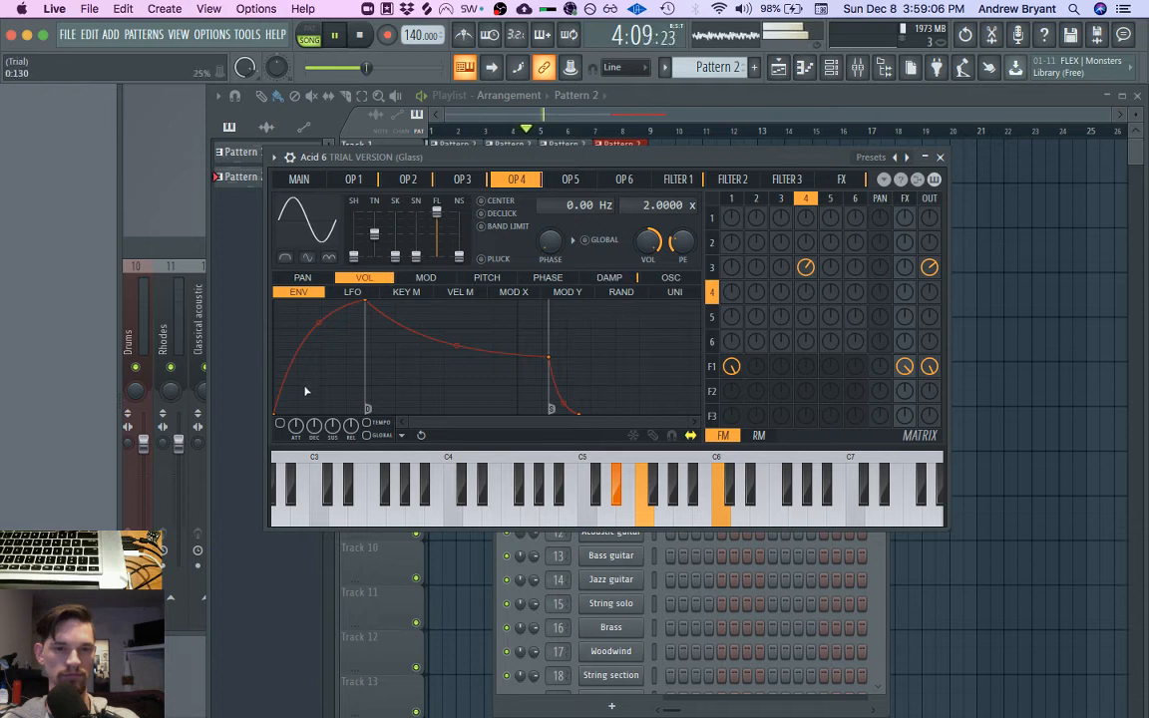
# Step: Shape operator 4's volume envelope with a very short attack and a decay down to zero sustain, and play it
pyautogui.moveTo(366, 302); pyautogui.dragTo(336, 301)
pyautogui.moveTo(514, 364); pyautogui.dragTo(516, 487)
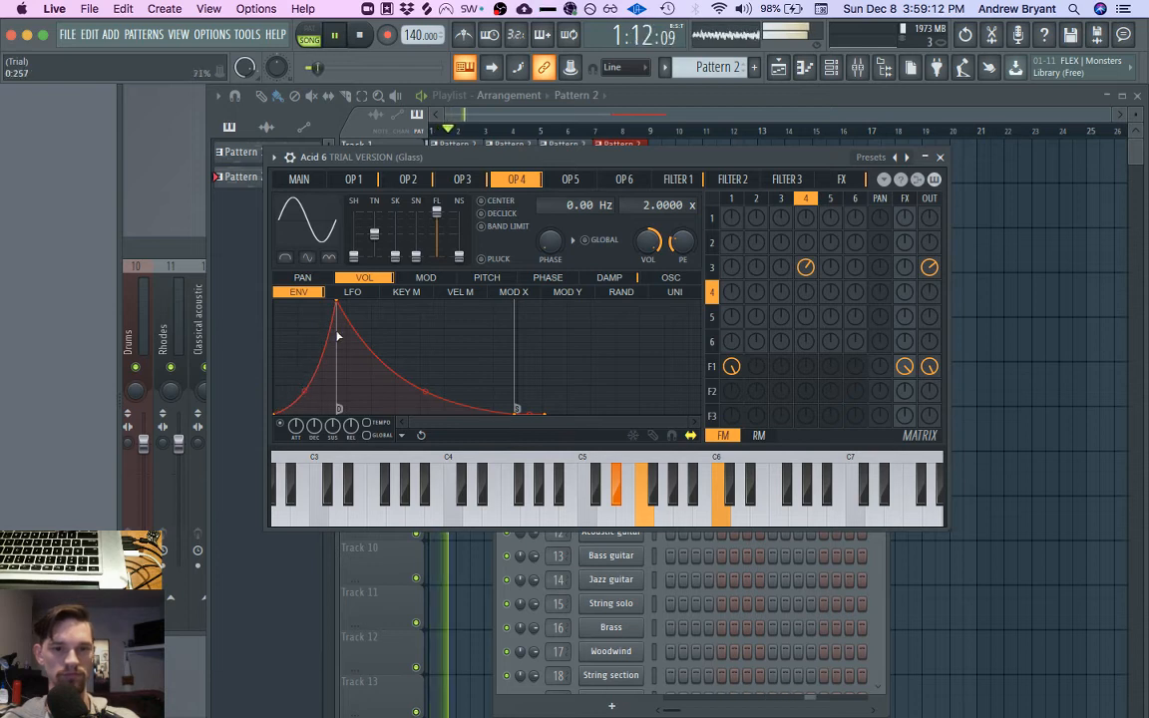
pyautogui.moveTo(341, 305); pyautogui.dragTo(284, 301)
pyautogui.press('space')
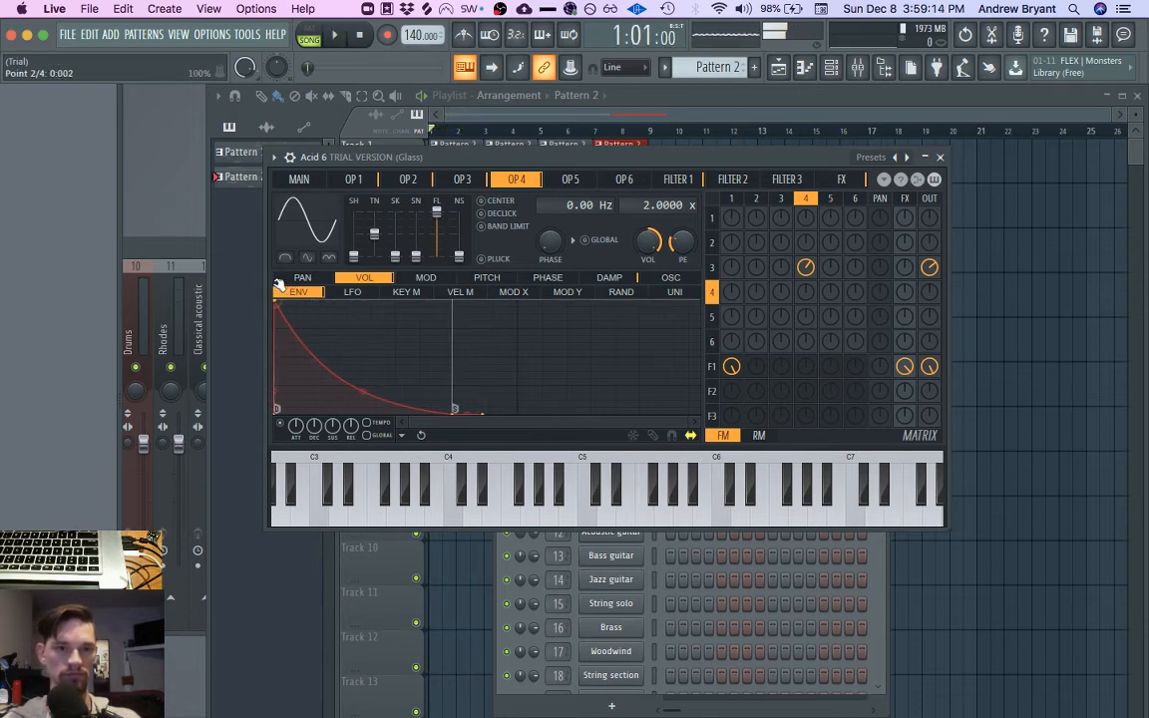
pyautogui.press('space')
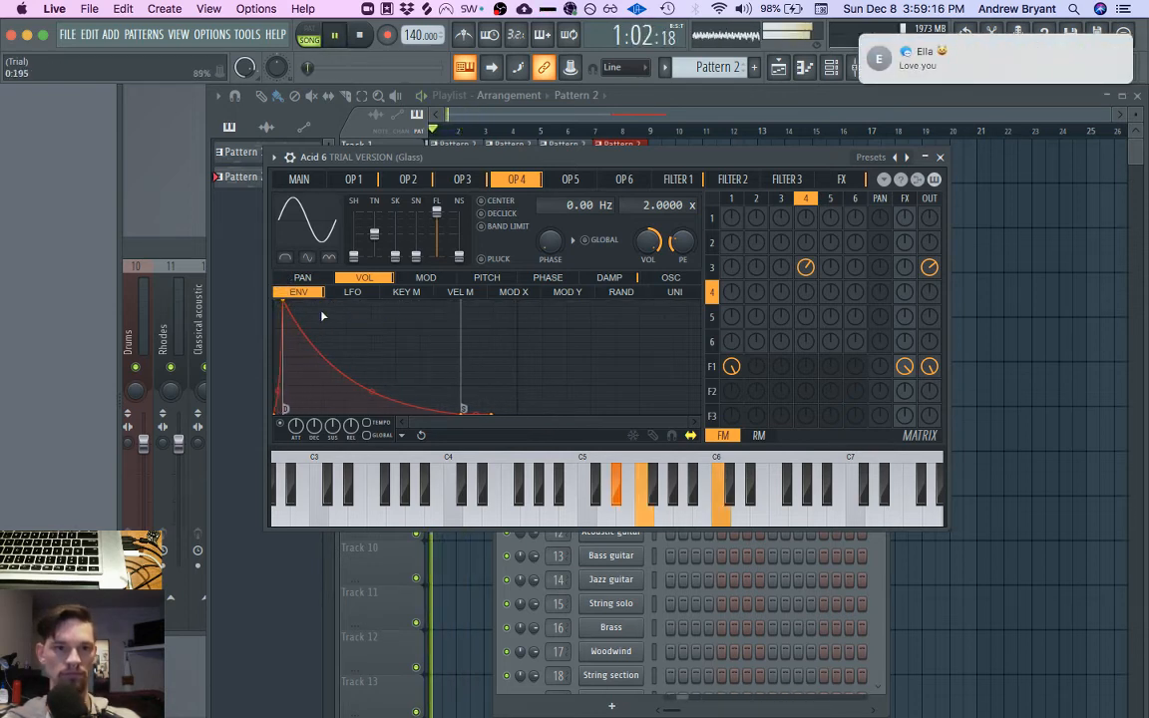
# Step: Mark the message notification as read and refine operator 4 with zero volume attack, a steeper decay and a skewed waveform
pyautogui.moveTo(1008, 70)
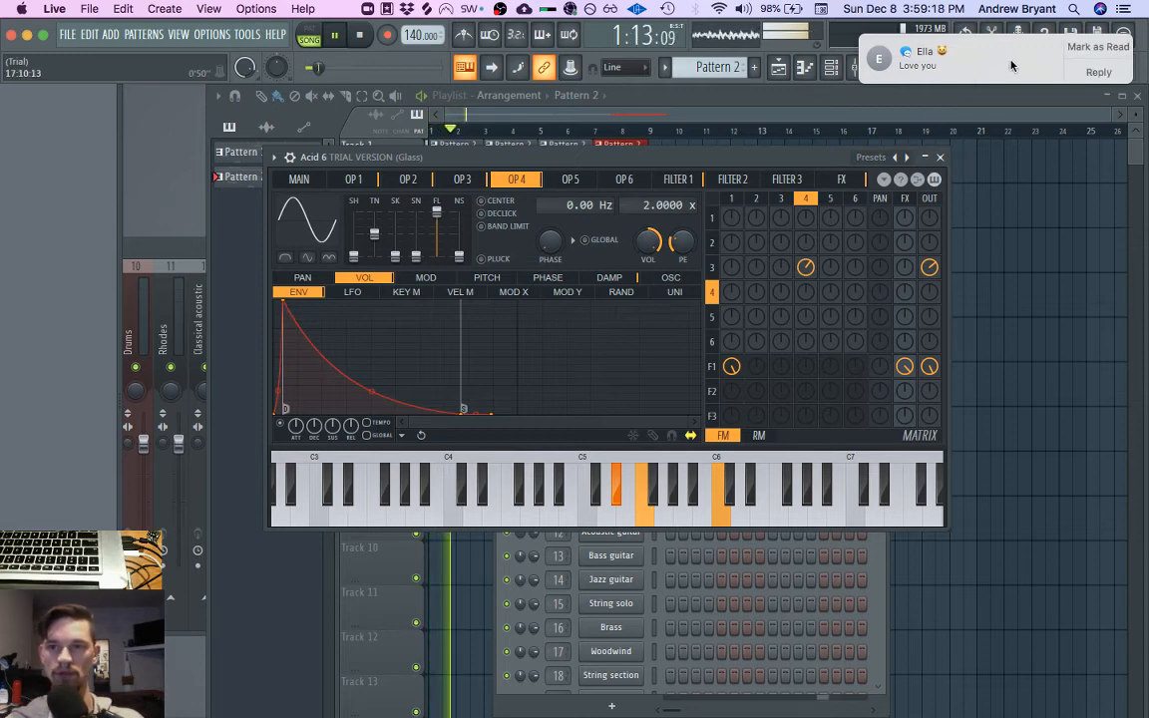
pyautogui.click(1098, 47)
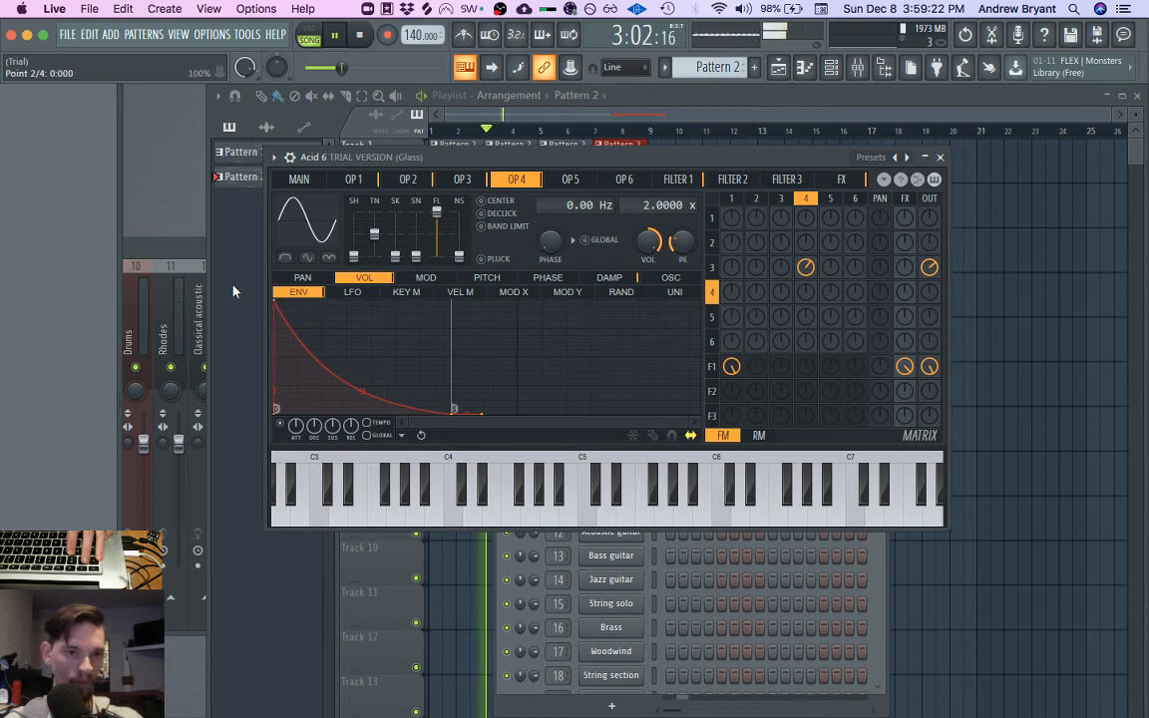
pyautogui.press('space')
pyautogui.press('space')
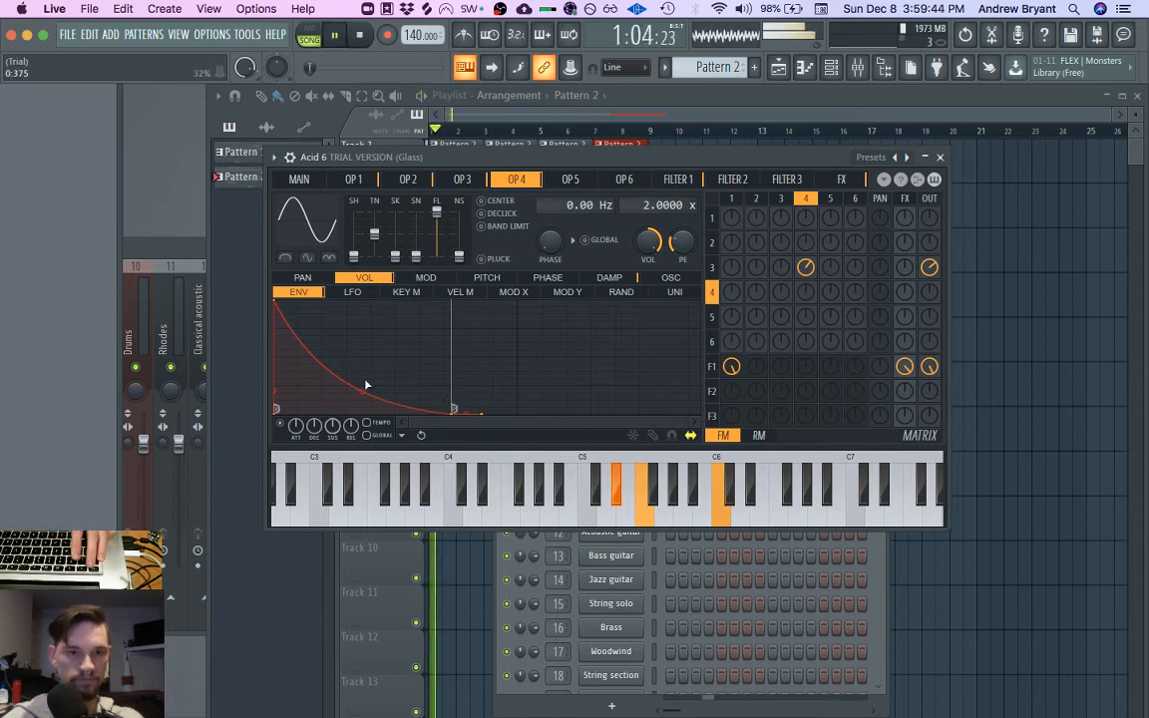
pyautogui.press('space')
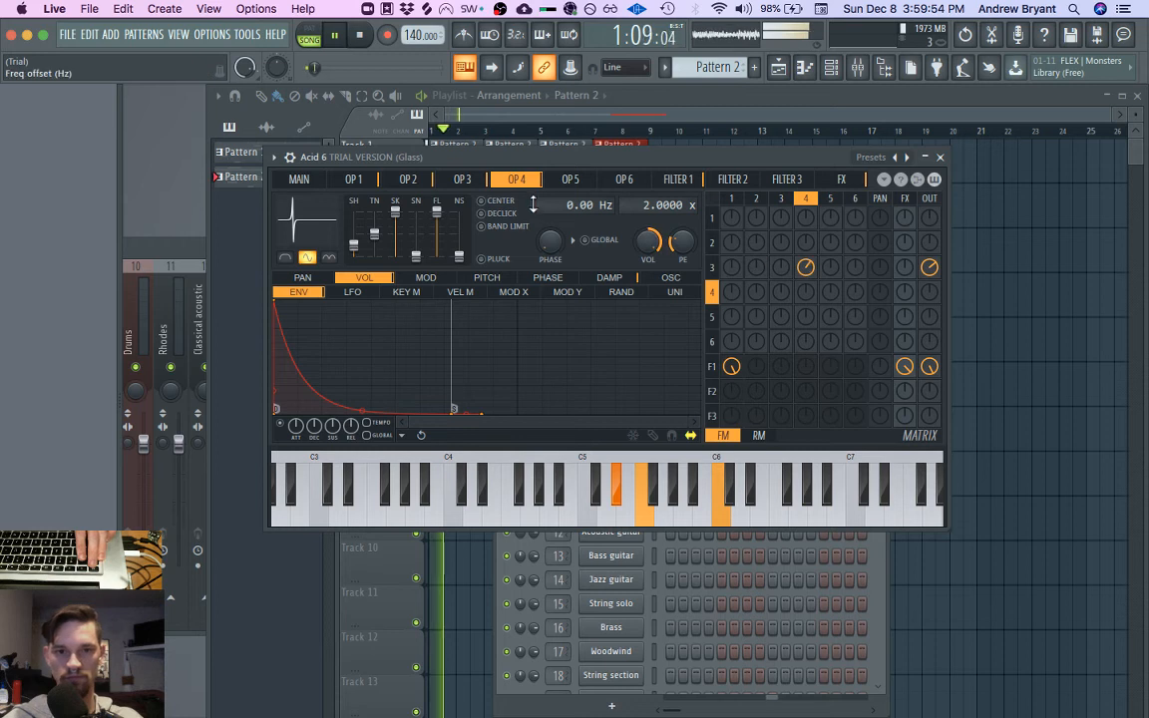
# Step: Go through operators 3 and 2 to operator 1, disable its volume envelope and play the arrangement
pyautogui.click(462, 179)
pyautogui.click(408, 180)
pyautogui.click(355, 181)
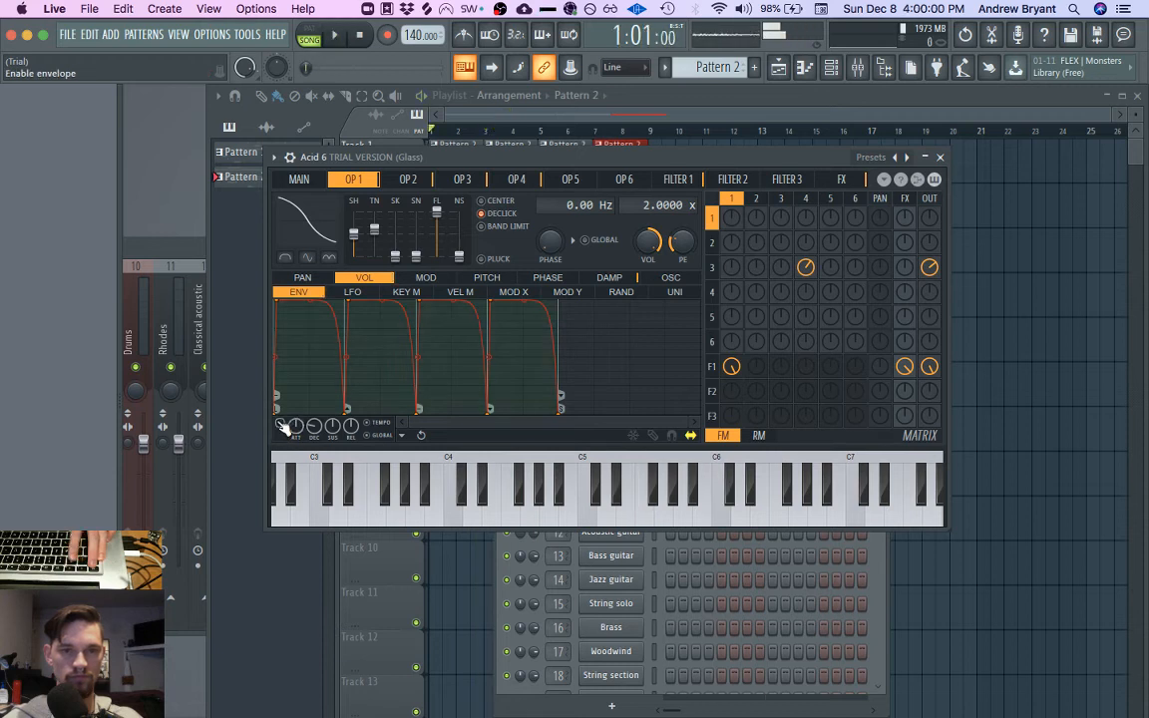
pyautogui.press('space')
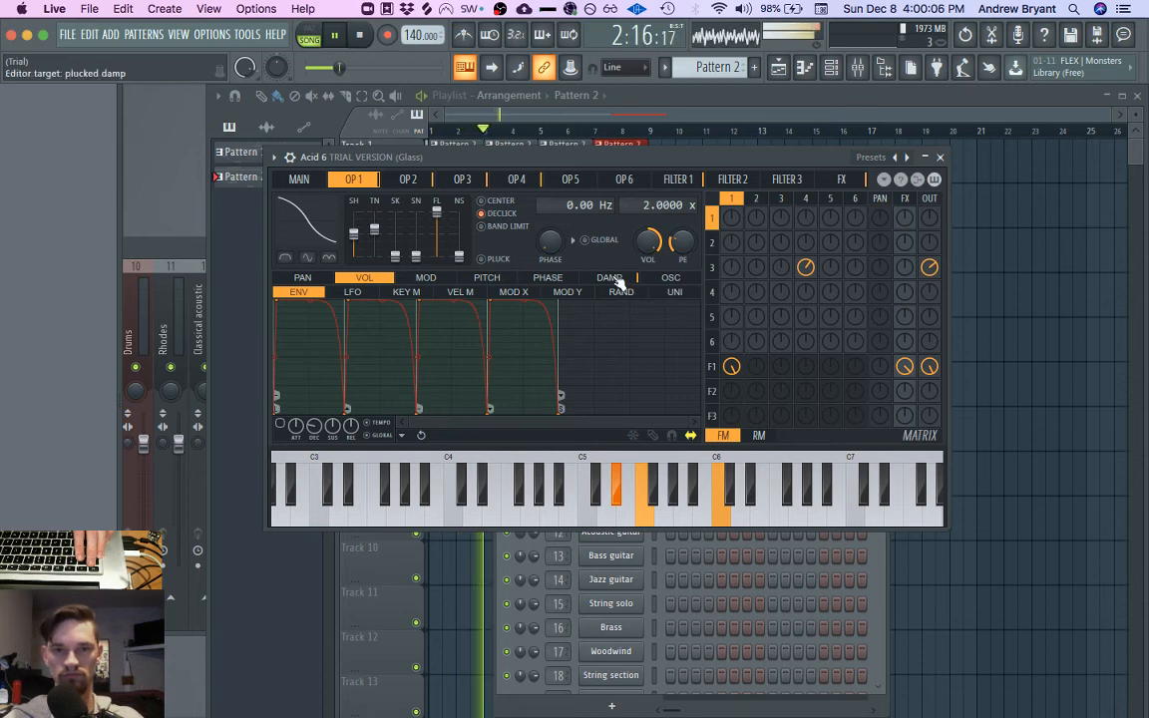
# Step: Close the instrument window, open channel 9's piano roll and shorten the A#5 slide note to ten steps
pyautogui.click(941, 160)
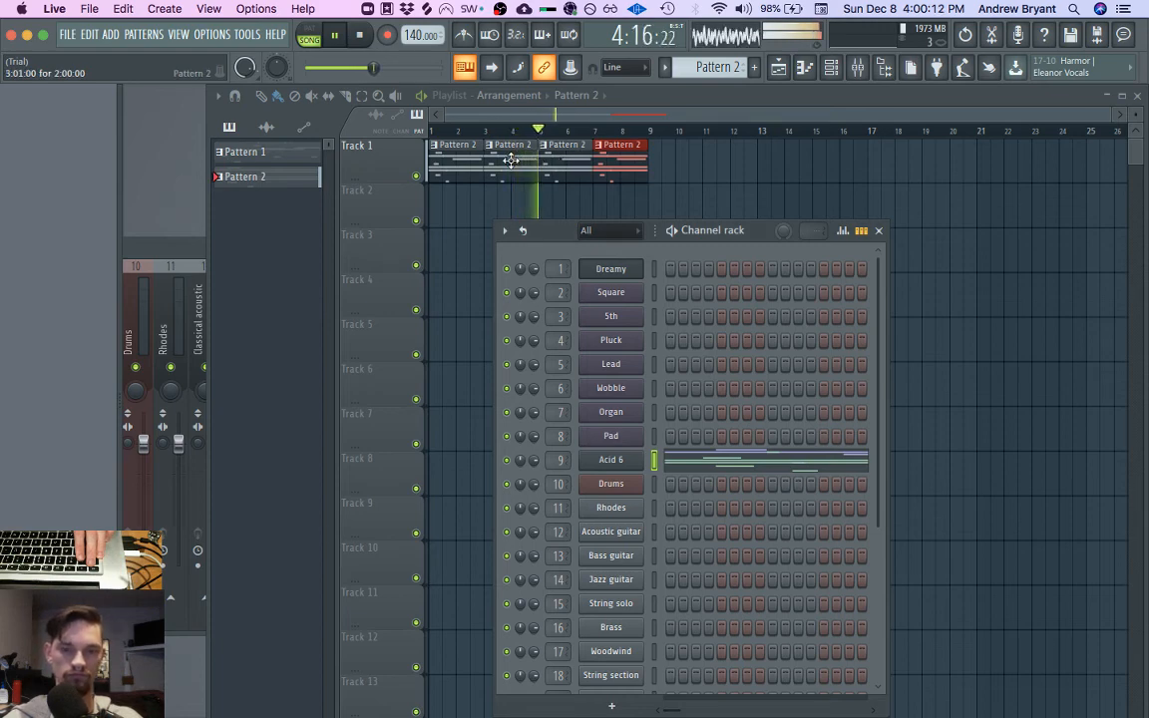
pyautogui.click(723, 475)
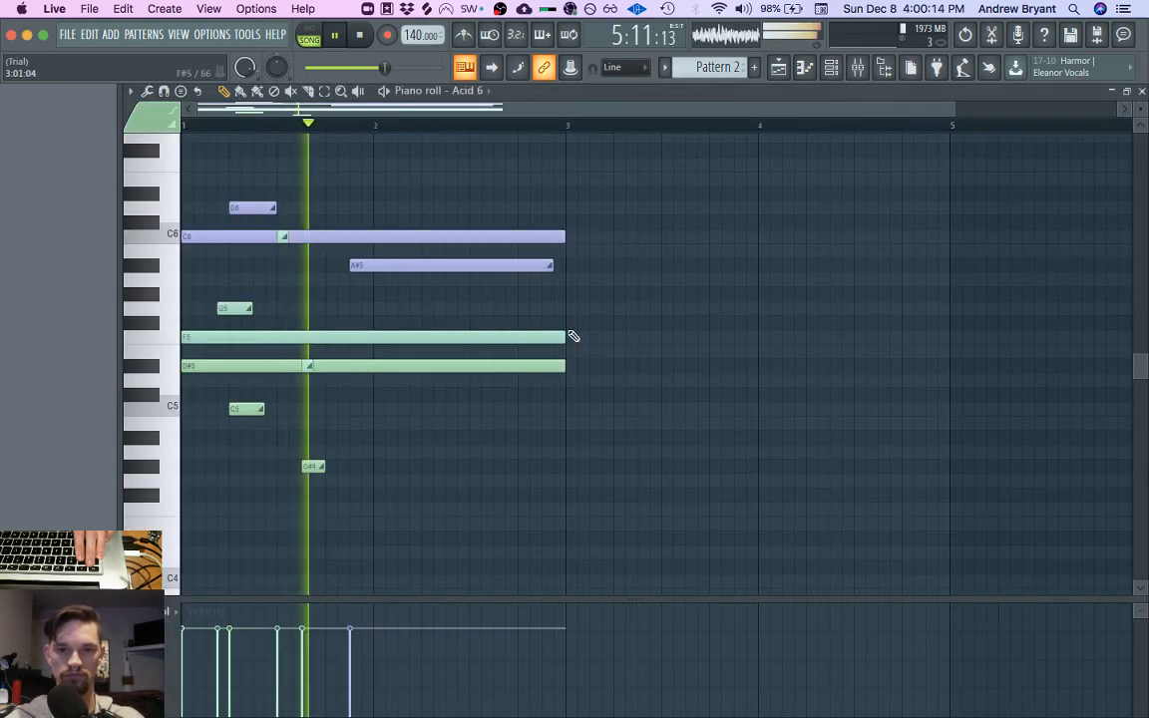
pyautogui.scroll(-5, 304, 439)
pyautogui.scroll(5, 305, 430)
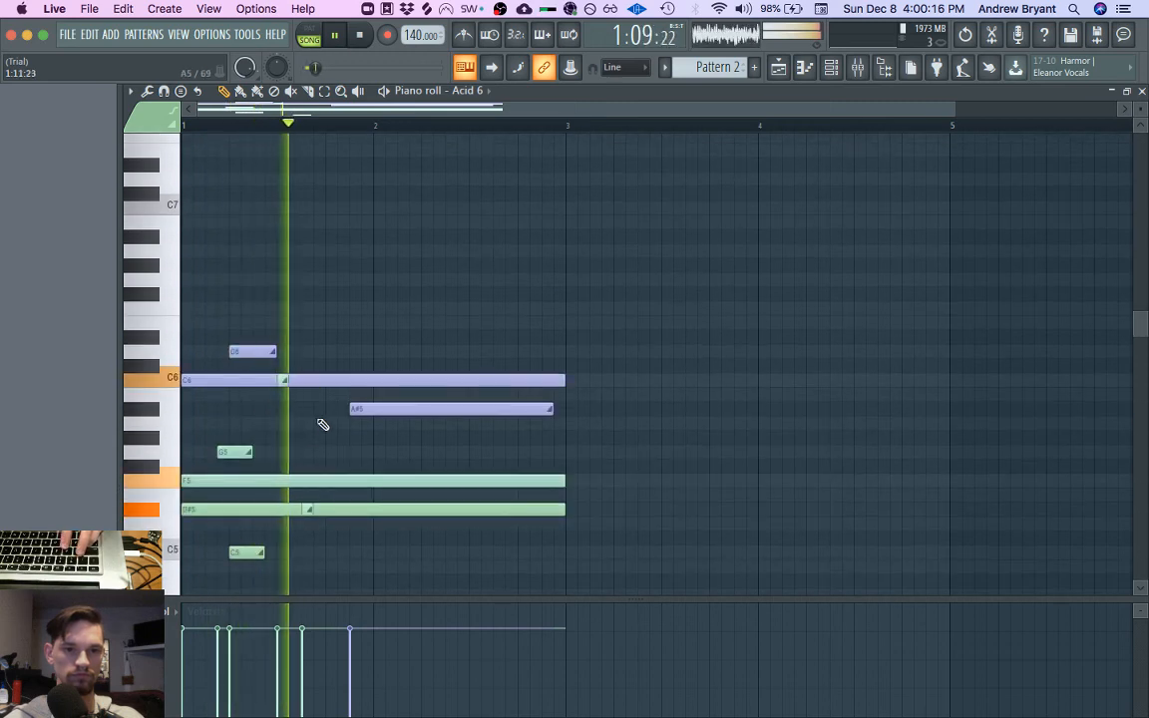
pyautogui.moveTo(556, 408); pyautogui.dragTo(469, 409)
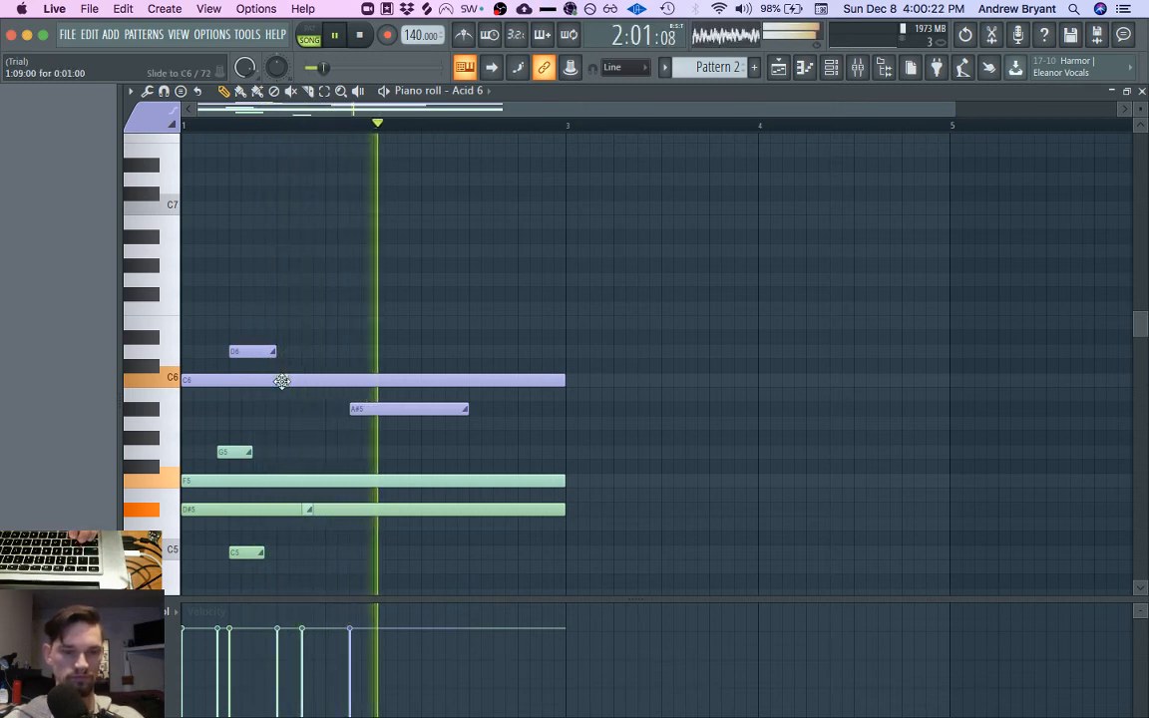
# Step: Add a two-step D#6 slide note at the start of bar 2 and pan it 52% left in its note properties
pyautogui.click(411, 382)
pyautogui.moveTo(411, 382); pyautogui.dragTo(380, 336)
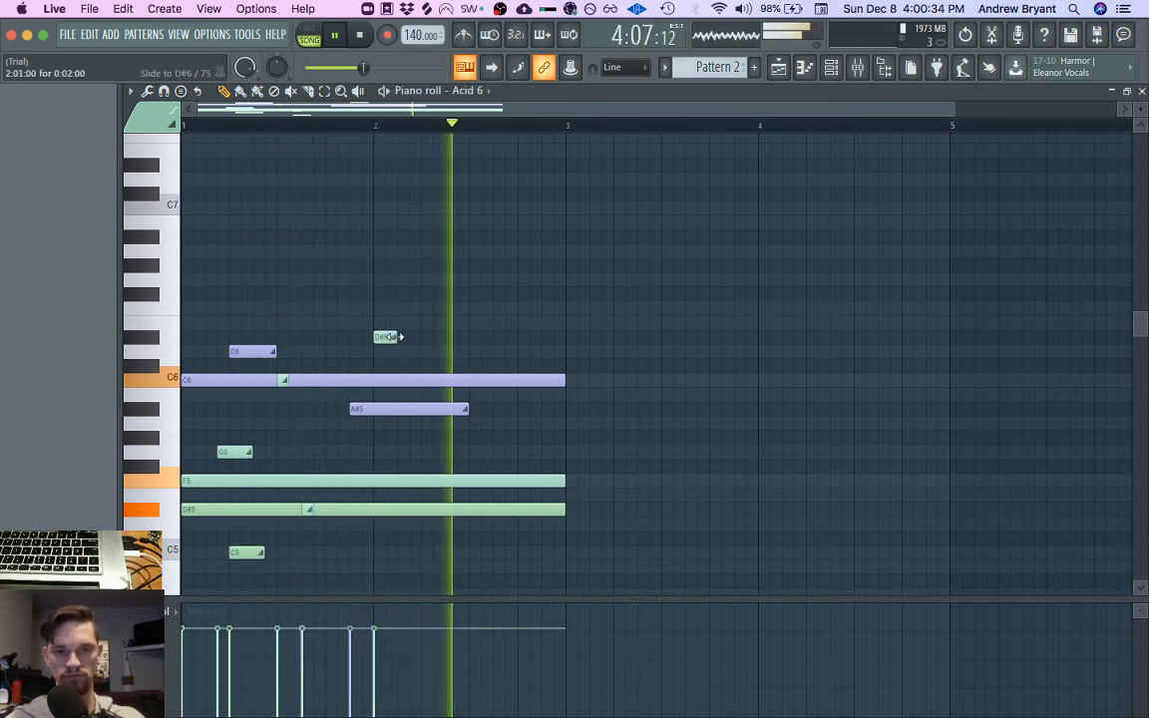
pyautogui.doubleClick(385, 336)
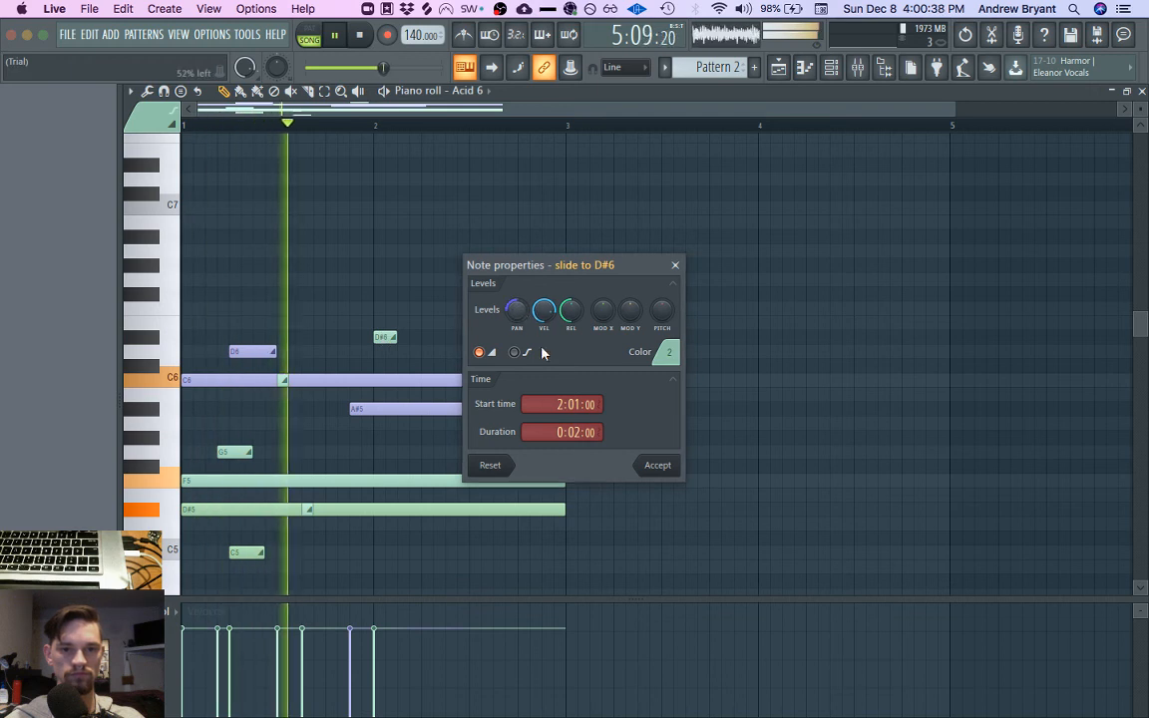
pyautogui.click(657, 465)
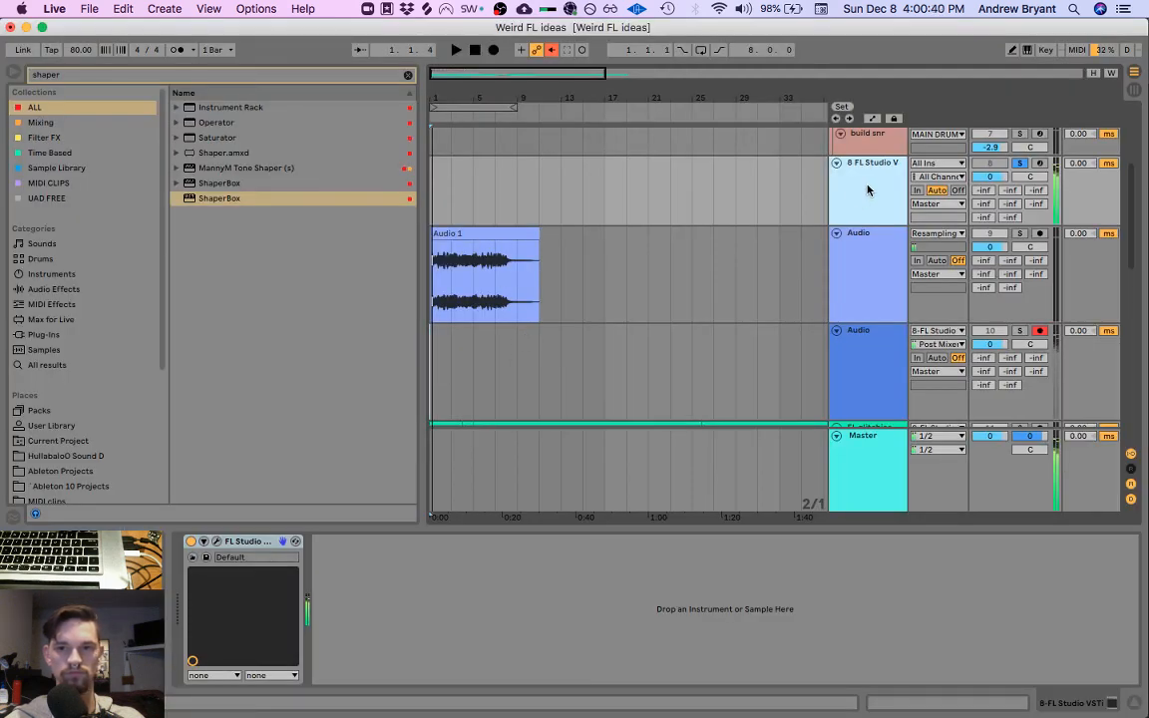
# Step: Switch back to FL Studio's piano roll and adjust the A#5 slide note's panning in its note properties
pyautogui.hotkey('ctrl', 'Up')
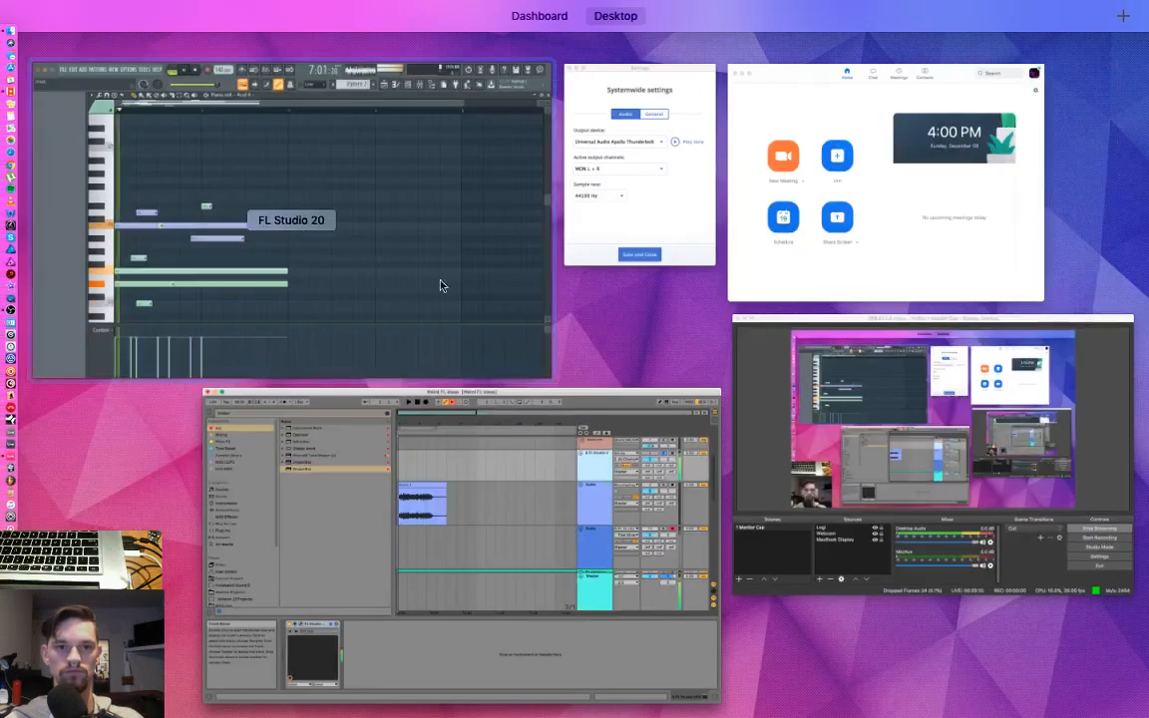
pyautogui.click(441, 286)
pyautogui.doubleClick(441, 411)
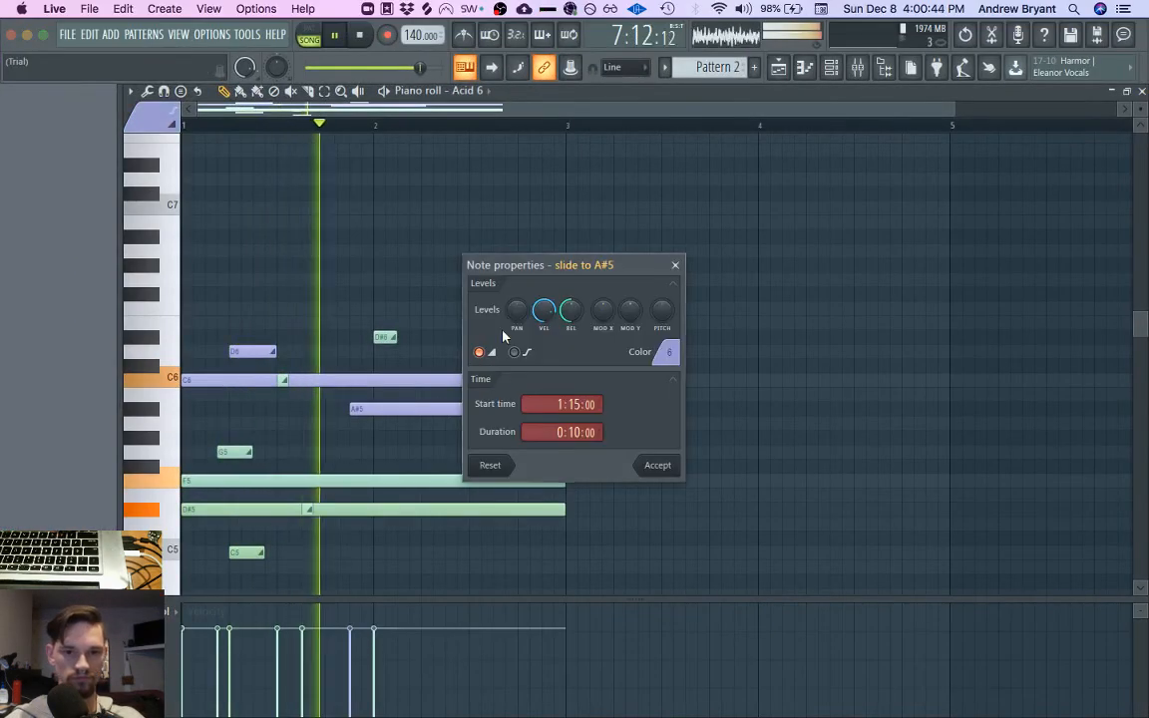
pyautogui.click(657, 465)
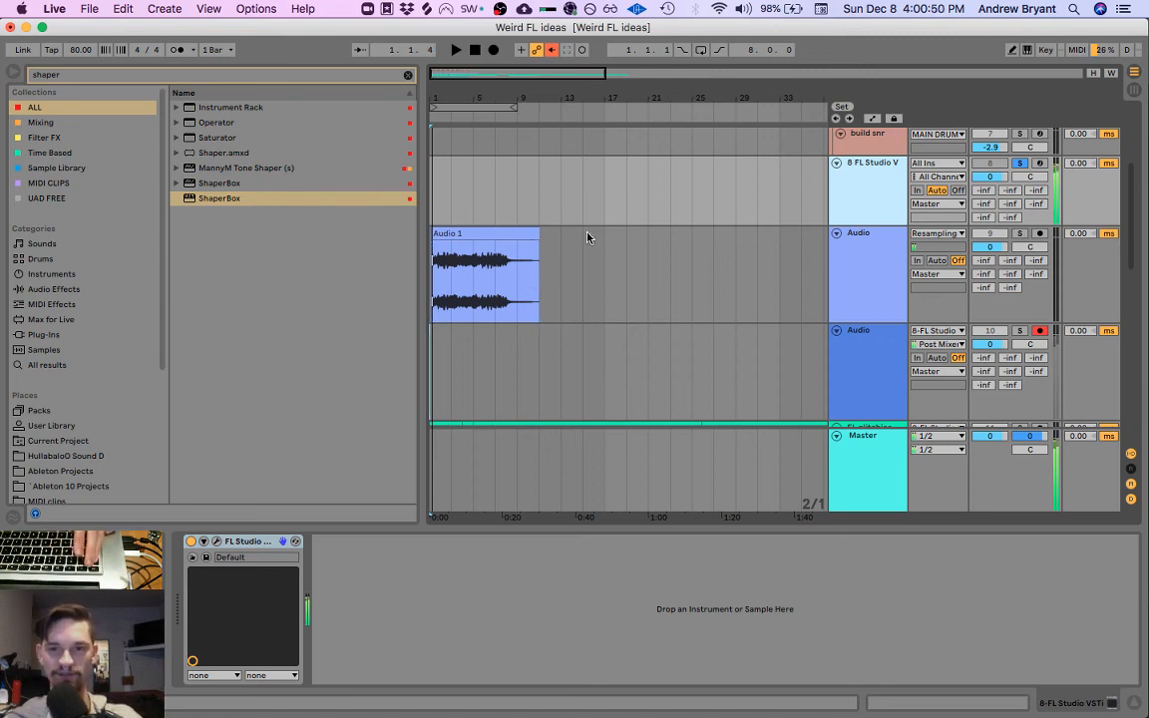
# Step: Return to FL Studio and adjust the long C6 note's panning in its note properties
pyautogui.hotkey('ctrl', 'Up')
pyautogui.click(351, 231)
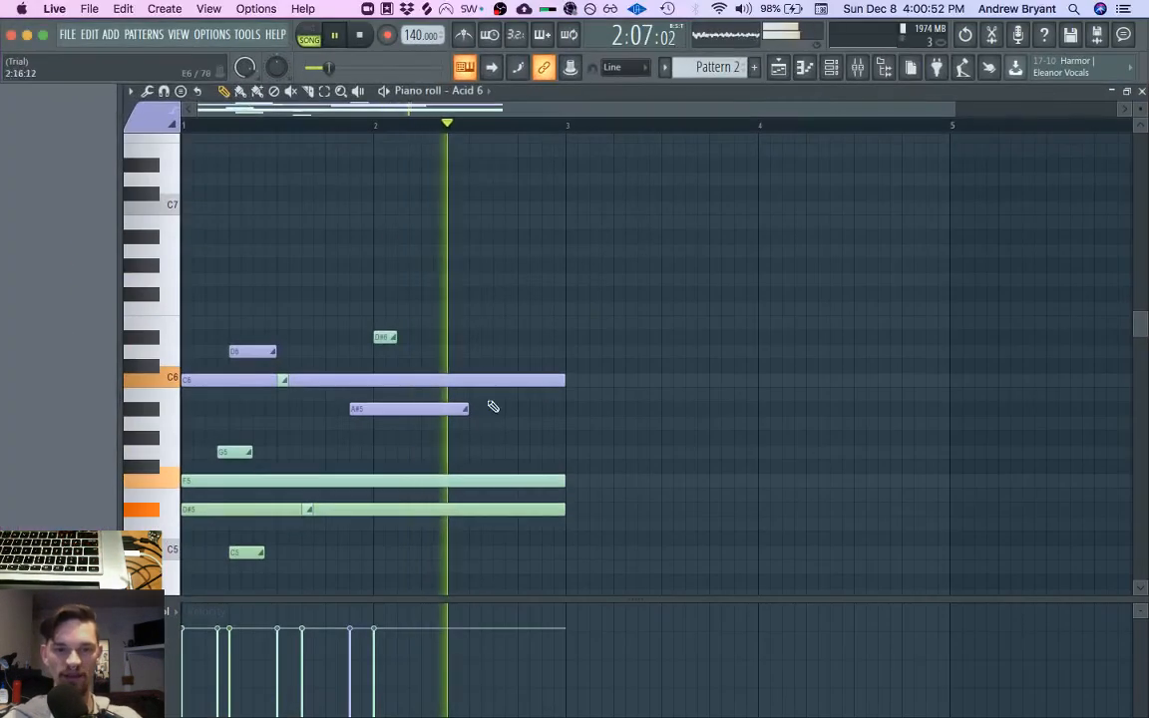
pyautogui.doubleClick(478, 380)
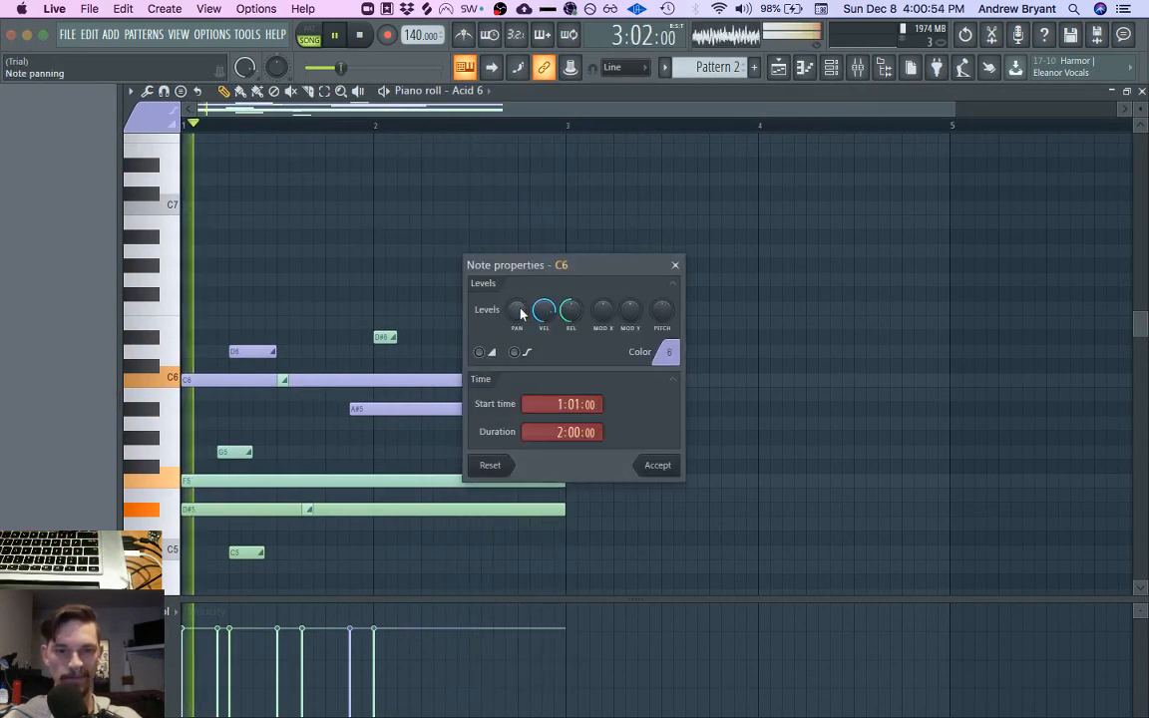
pyautogui.click(651, 464)
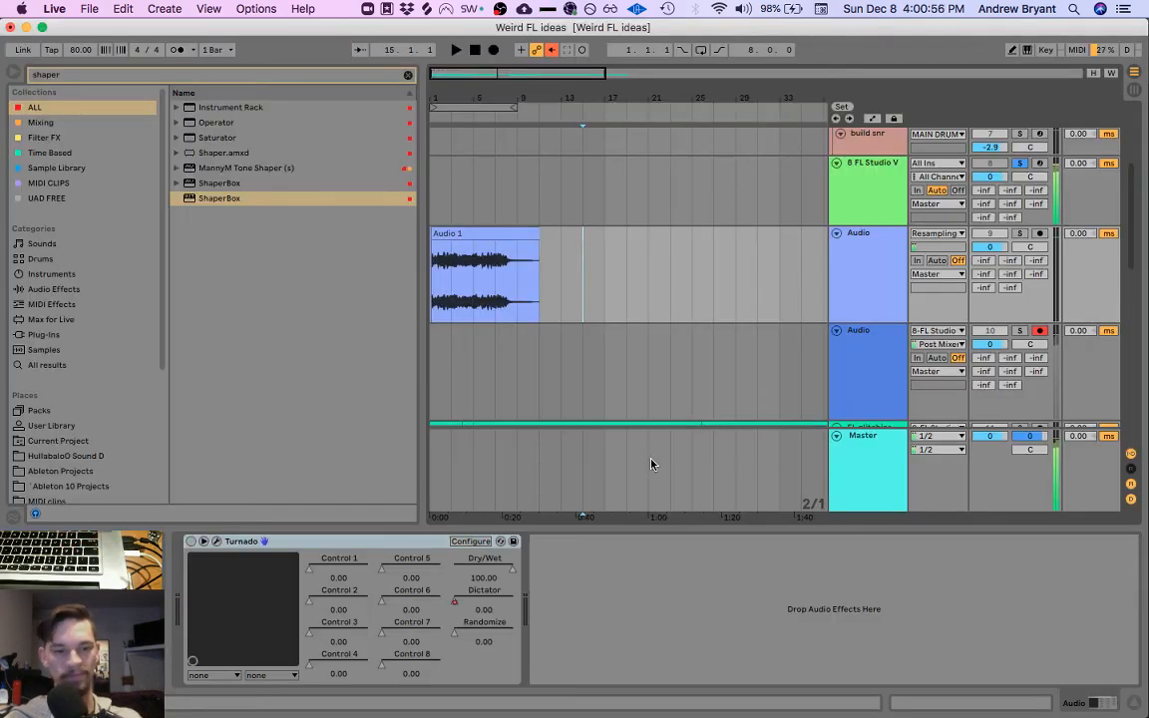
# Step: Back in FL Studio, copy the A#5 slide note to G6 at 2:09, shorten it to four steps and restart playback
pyautogui.hotkey('ctrl', 'Up')
pyautogui.click(281, 252)
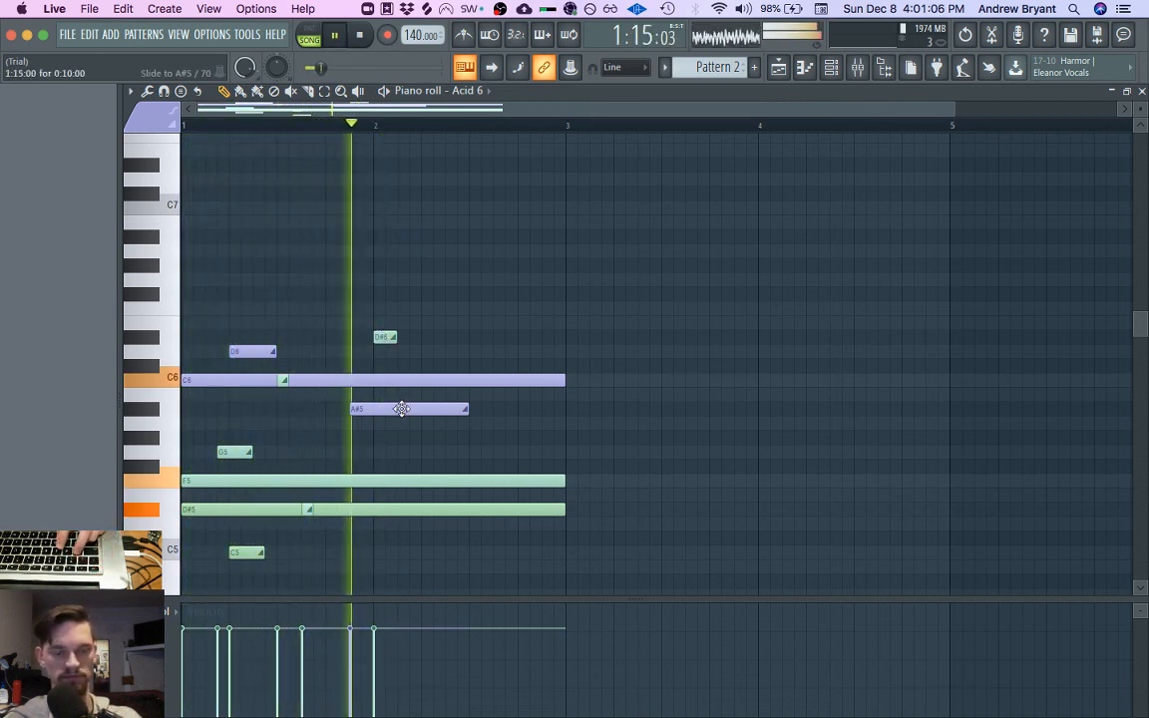
pyautogui.press('space')
pyautogui.keyDown('shift'); pyautogui.moveTo(400, 410); pyautogui.dragTo(565, 279); pyautogui.keyUp('shift')
pyautogui.press('space')
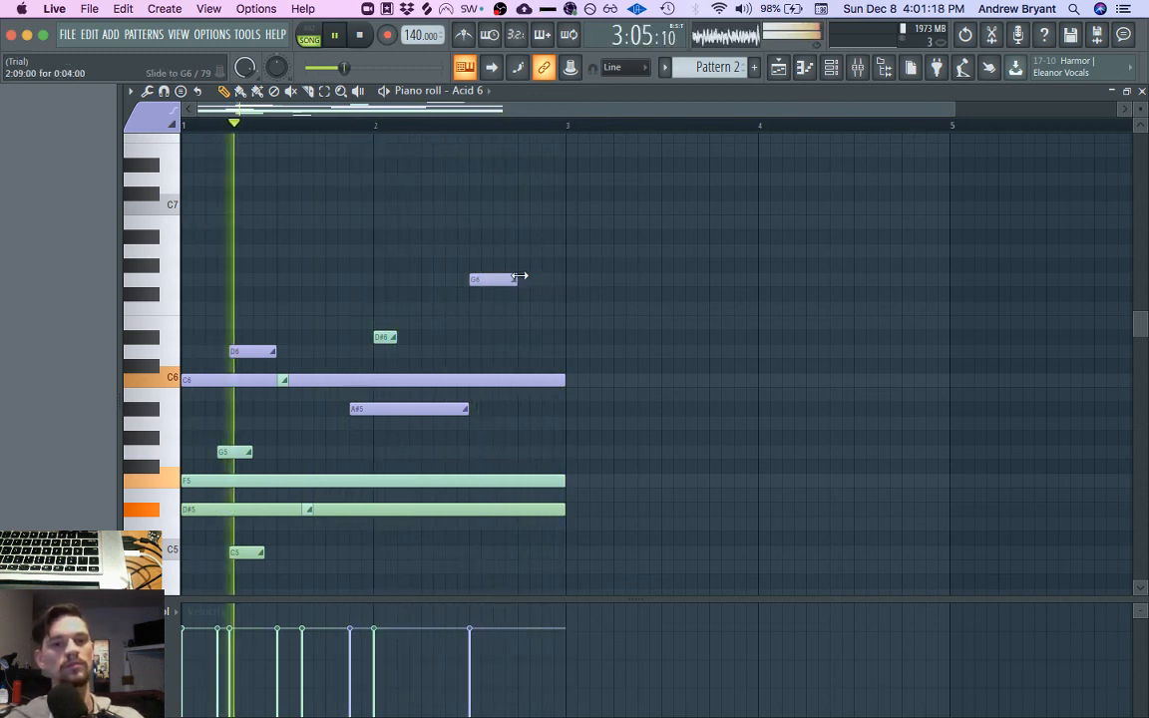
# Step: Raise the G6 slide note's velocity in its note properties and switch back to FL Studio's piano roll
pyautogui.doubleClick(505, 279)
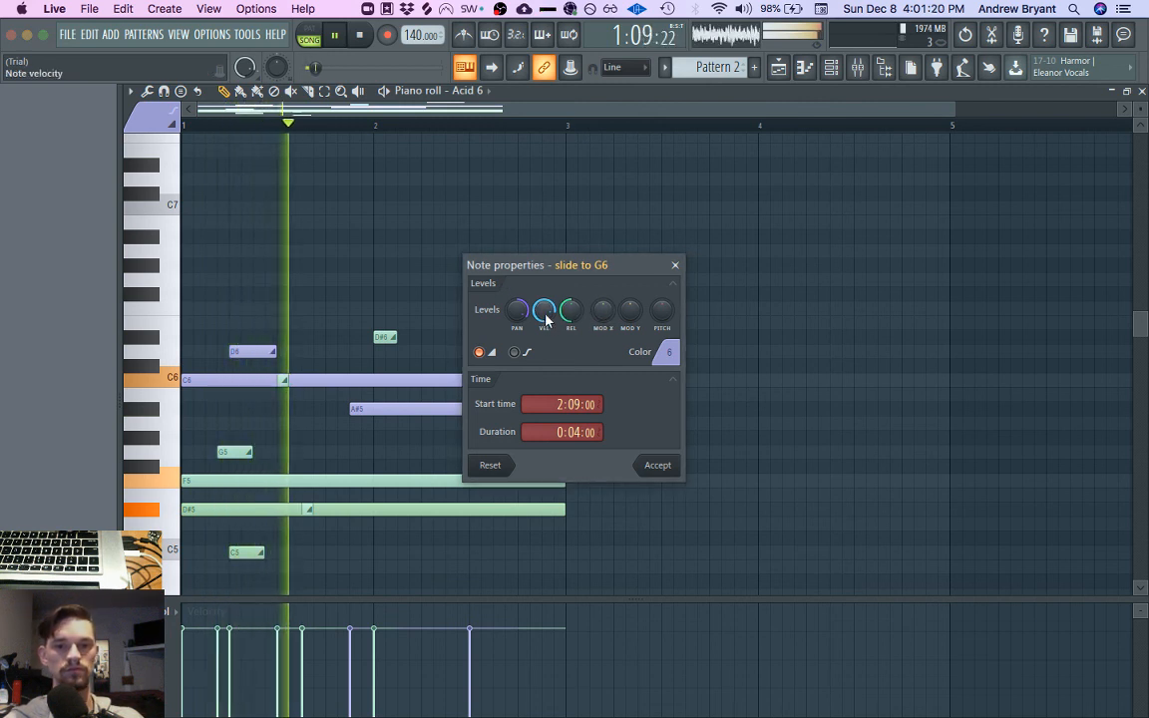
pyautogui.click(648, 466)
pyautogui.hotkey('ctrl', 'Up')
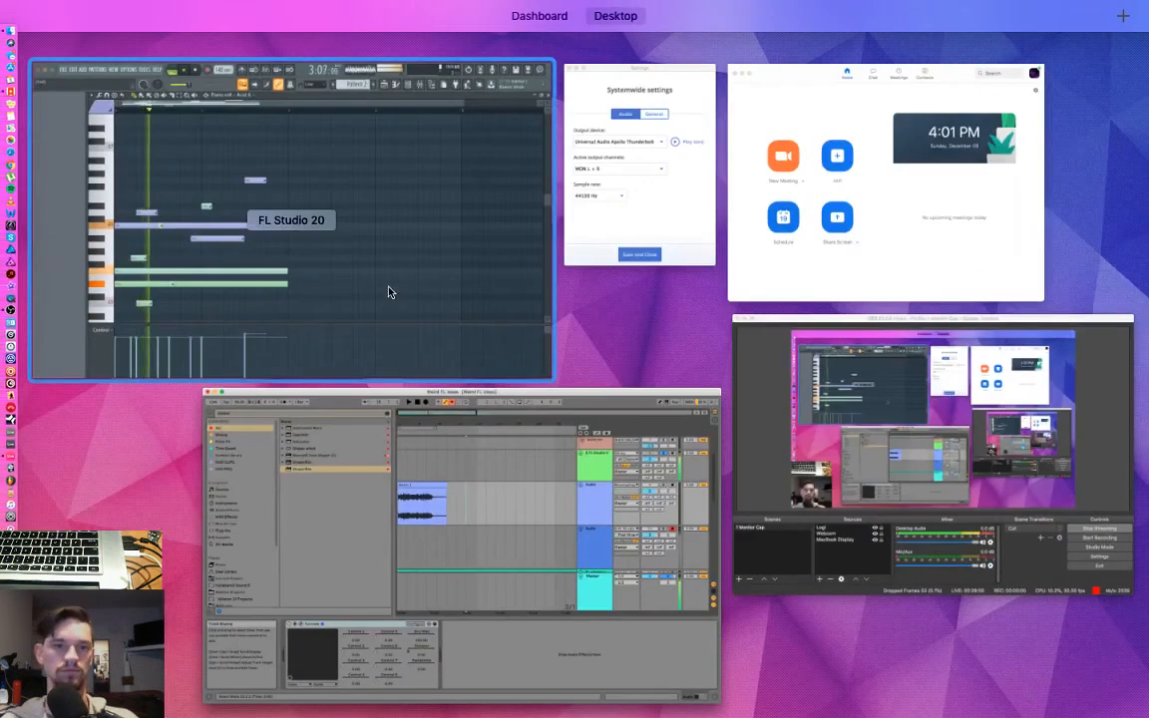
pyautogui.click(390, 292)
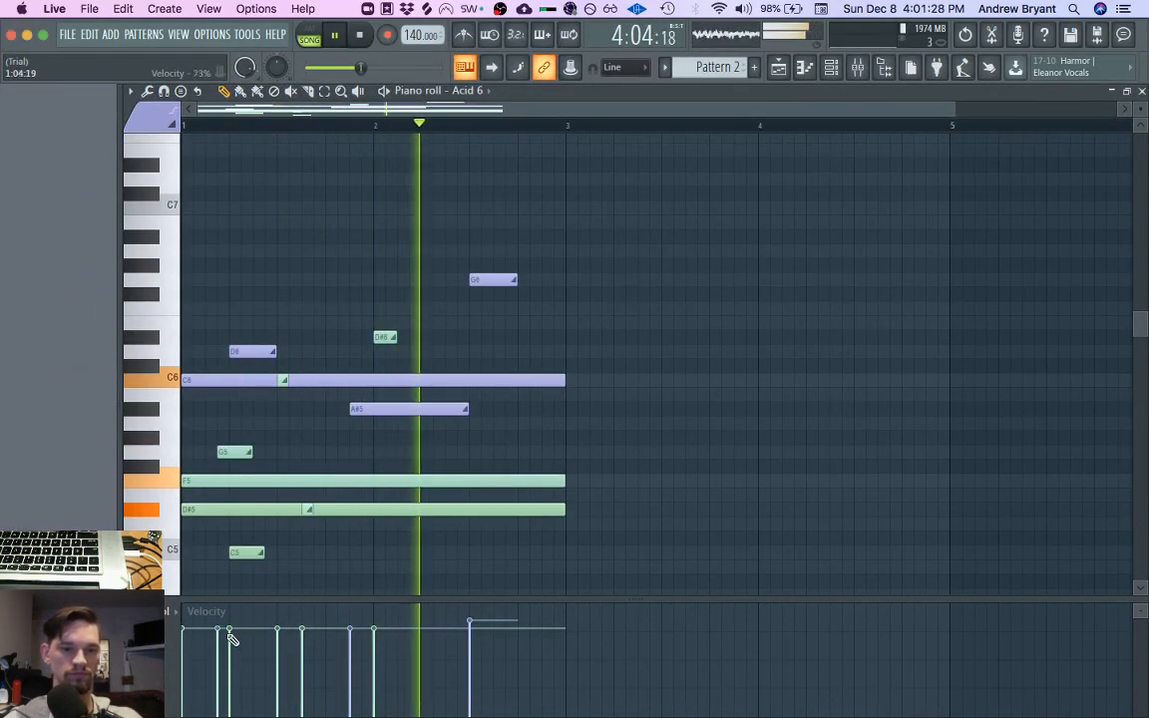
# Step: Stop playback, show note velocity in the event lane, lower the early slide notes' velocities in bar 1 and restart playback
pyautogui.press('space')
pyautogui.click(173, 614)
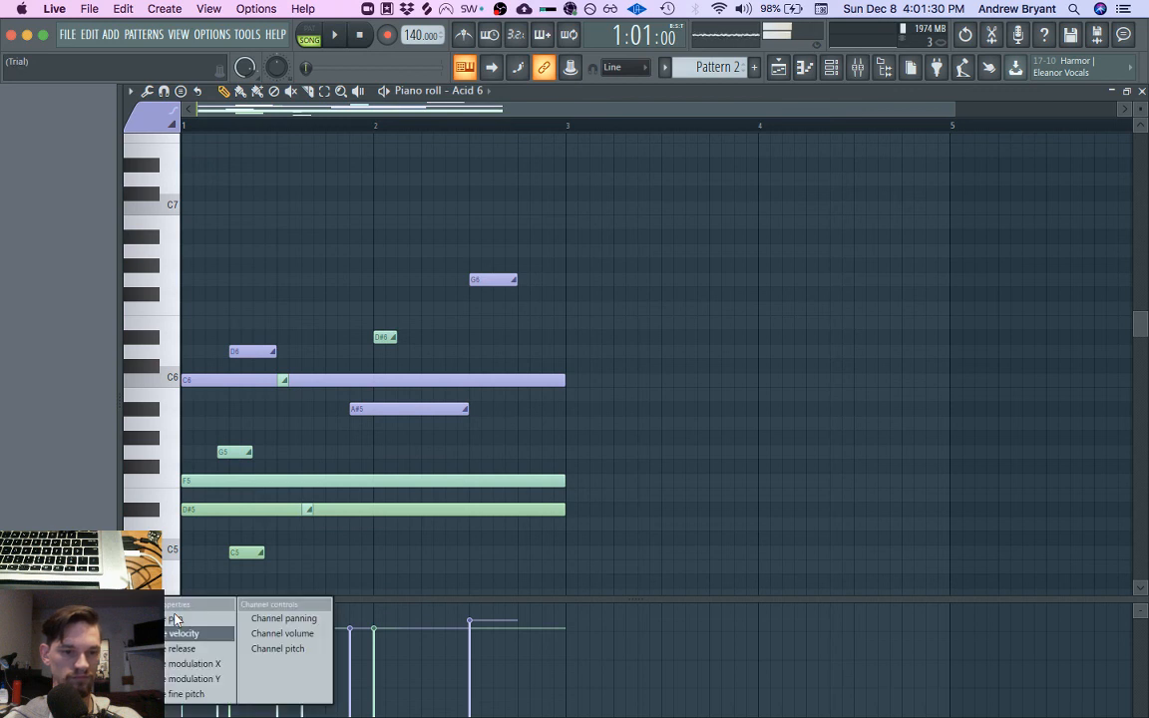
pyautogui.click(182, 634)
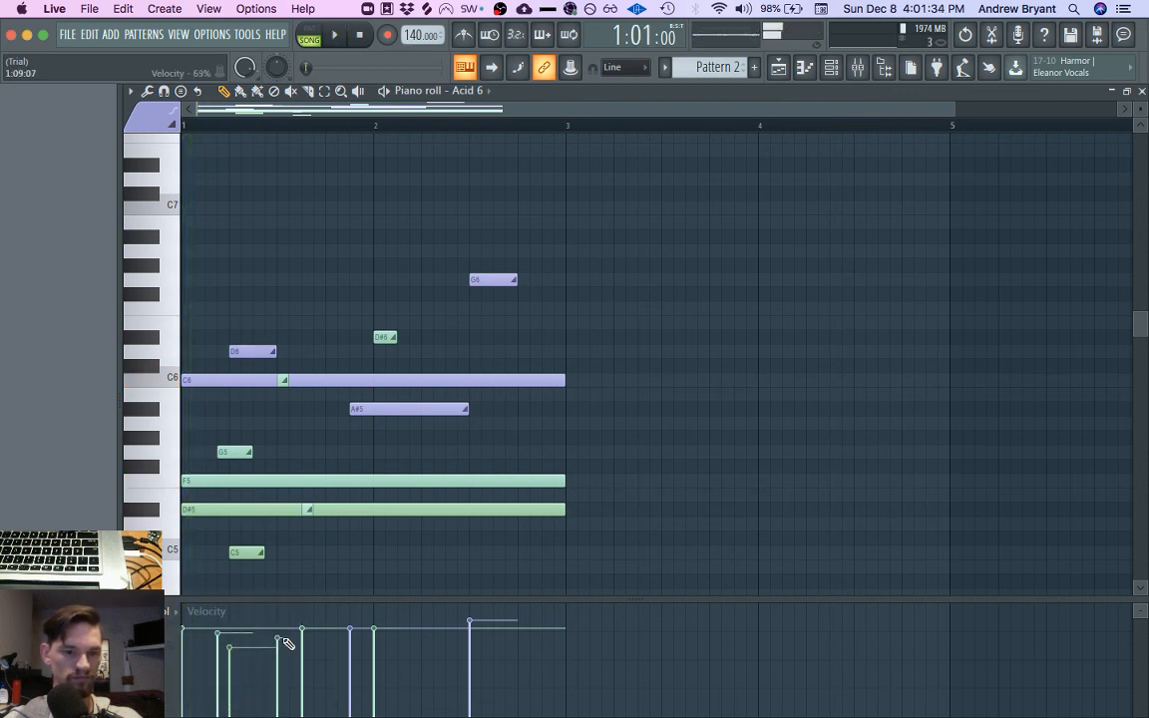
pyautogui.press('space')
pyautogui.press('space')
pyautogui.press('space')
# Step: Lower the velocities of the A#5, D#6 and G6 slides and the long notes, raise the short C6 slide's, and stop playback
pyautogui.moveTo(350, 639); pyautogui.dragTo(380, 673)
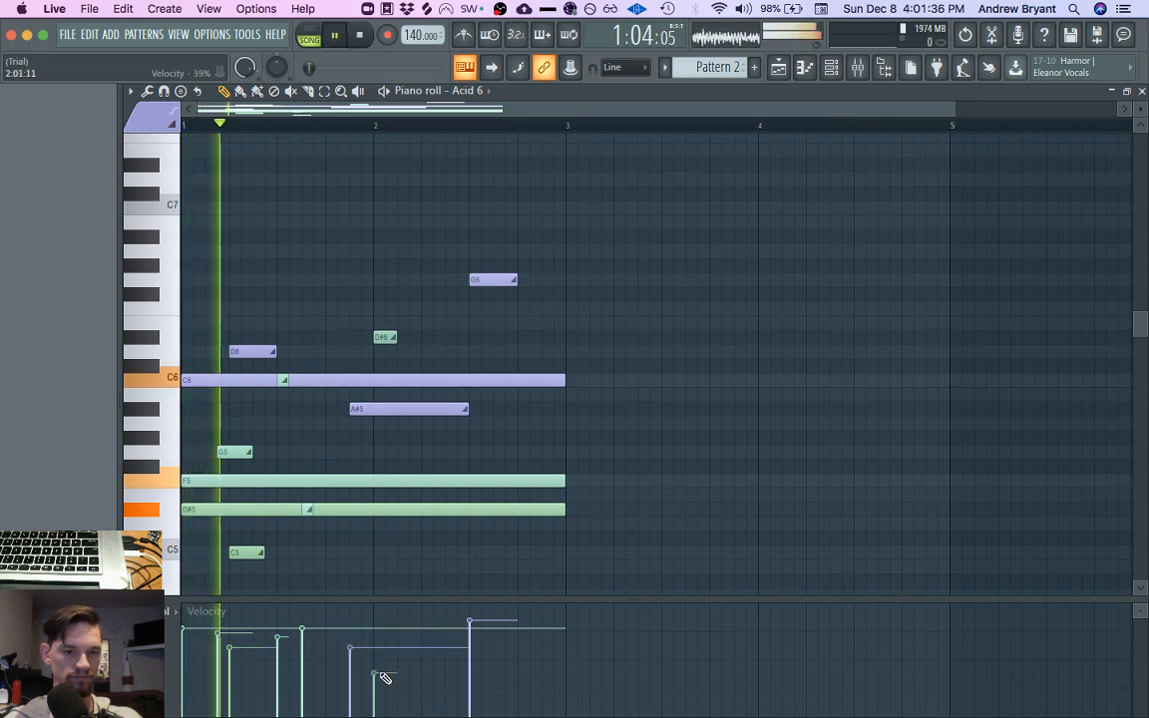
pyautogui.moveTo(487, 666); pyautogui.dragTo(475, 647)
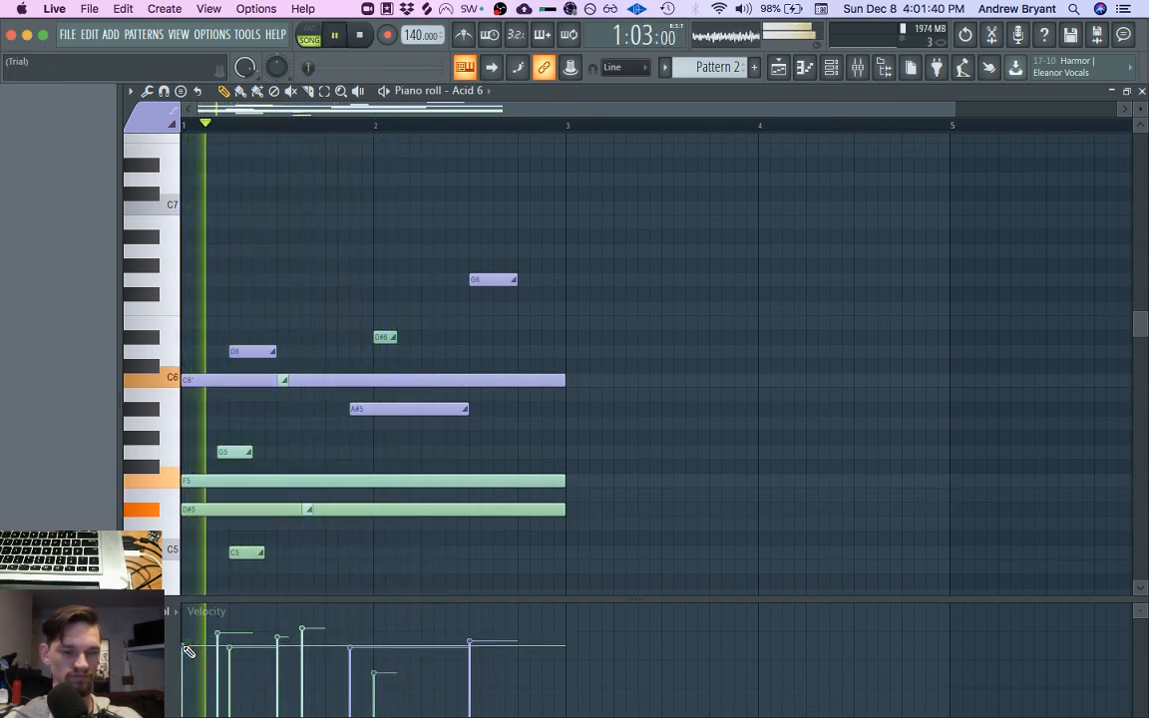
pyautogui.moveTo(186, 651); pyautogui.dragTo(185, 641)
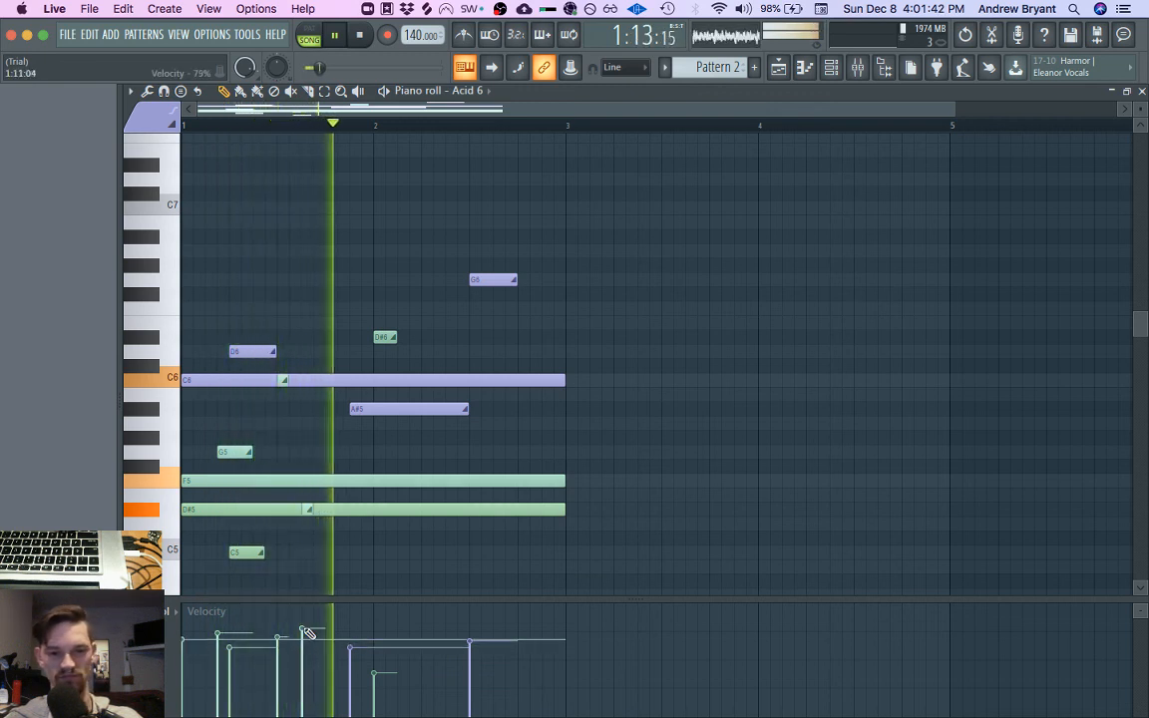
pyautogui.moveTo(278, 637); pyautogui.dragTo(282, 625)
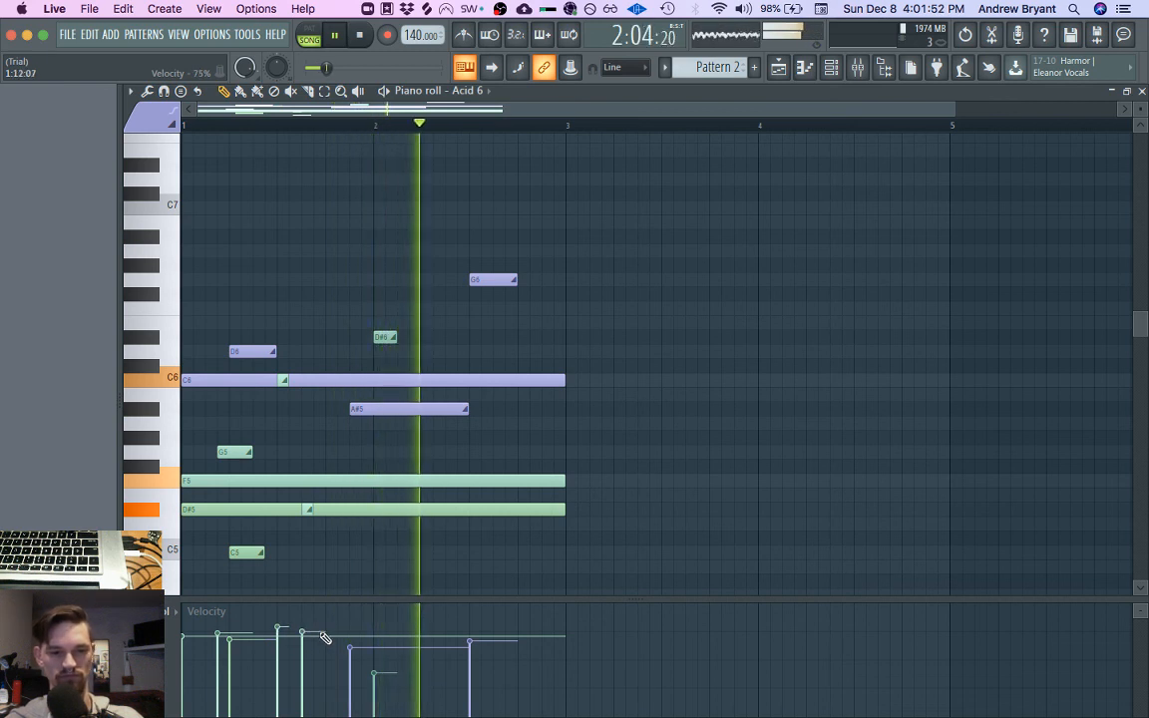
pyautogui.press('space')
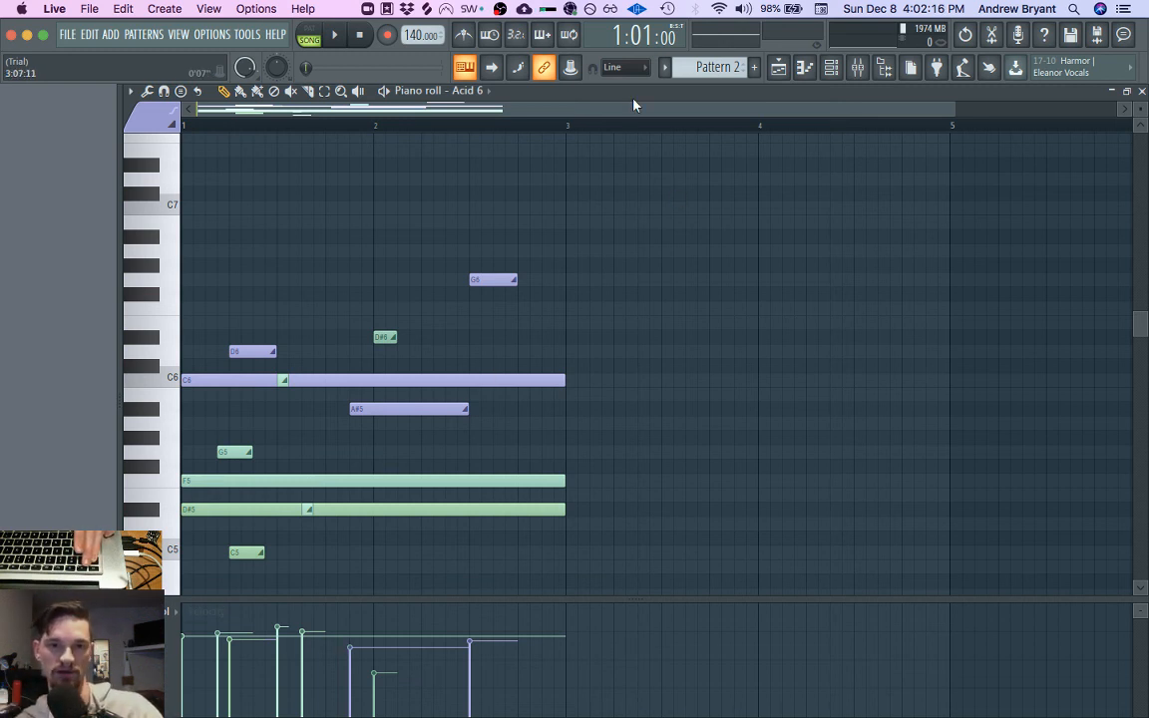
# Step: Switch from FL Studio's piano roll to OBS
pyautogui.press('super+Tab')
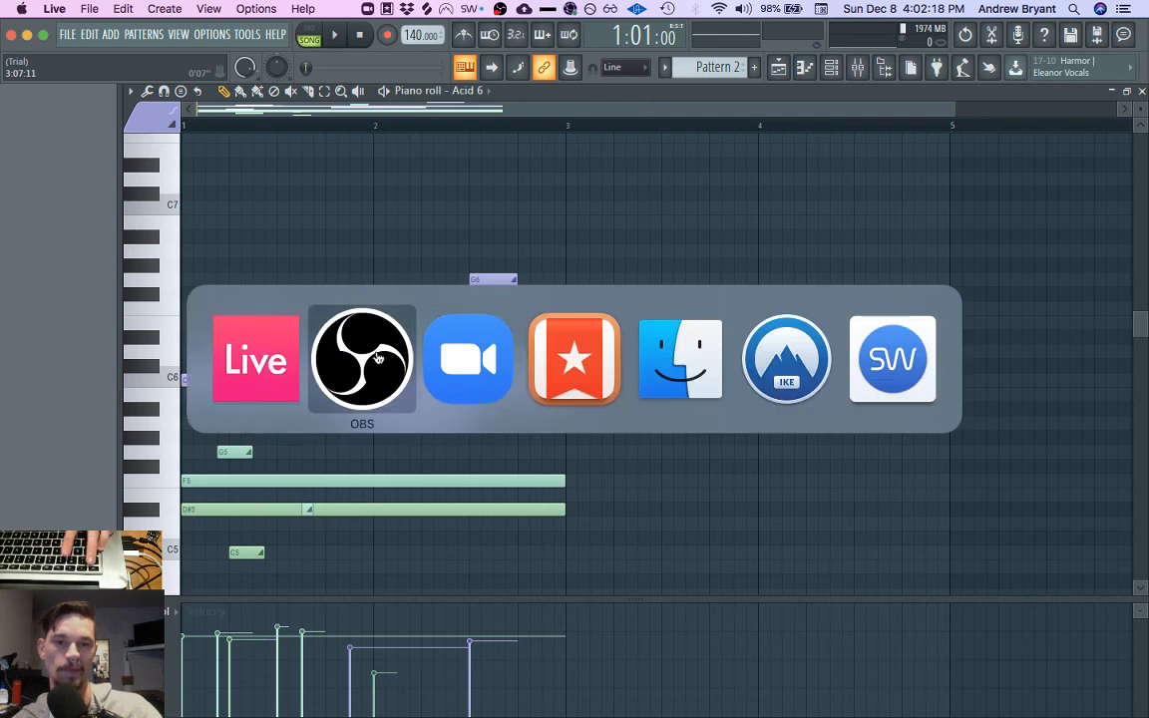